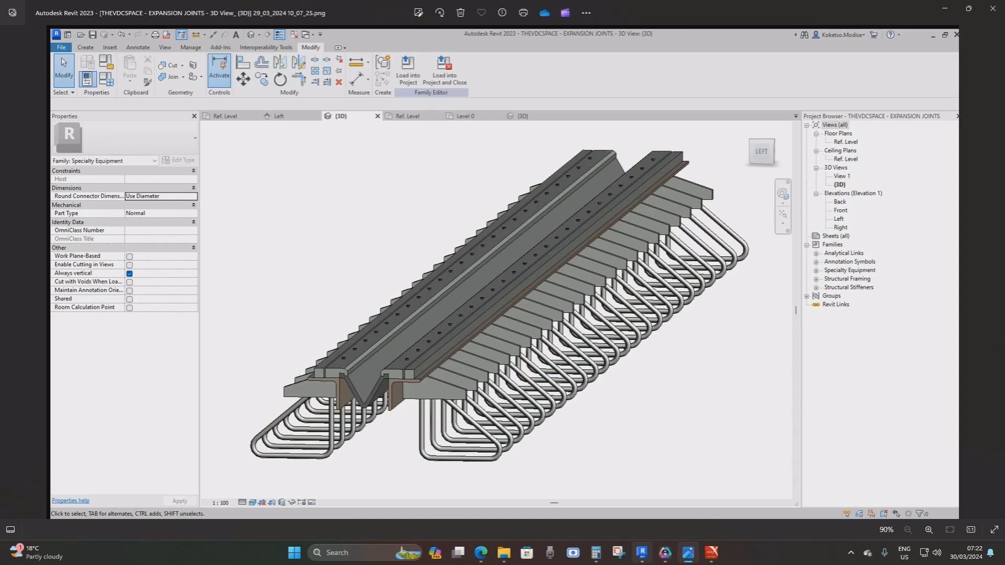
Step: Switch to Revit and create a new project from the Construction Template
{"action": "left_click", "coordinate": [642, 552]}
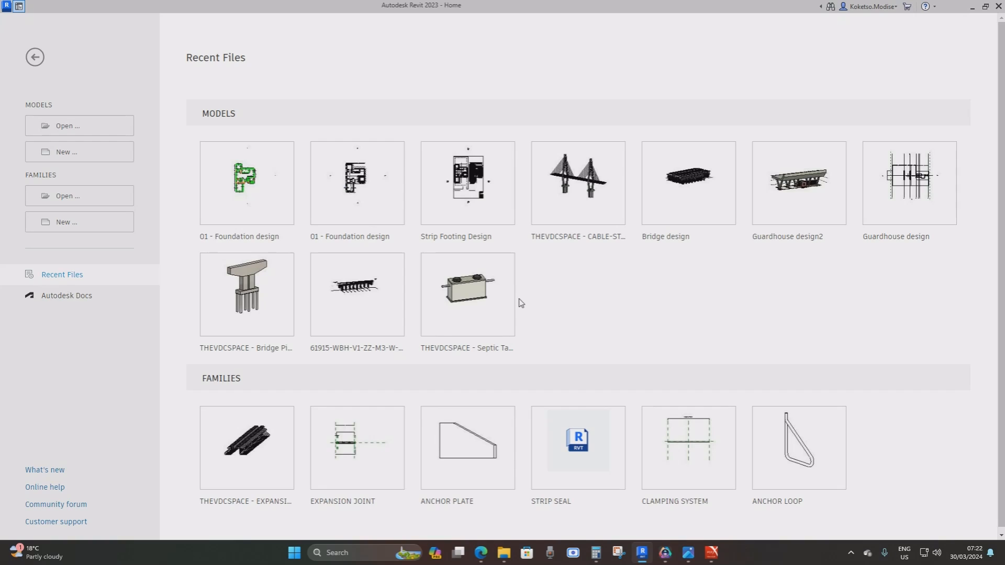
{"action": "left_click", "coordinate": [65, 153]}
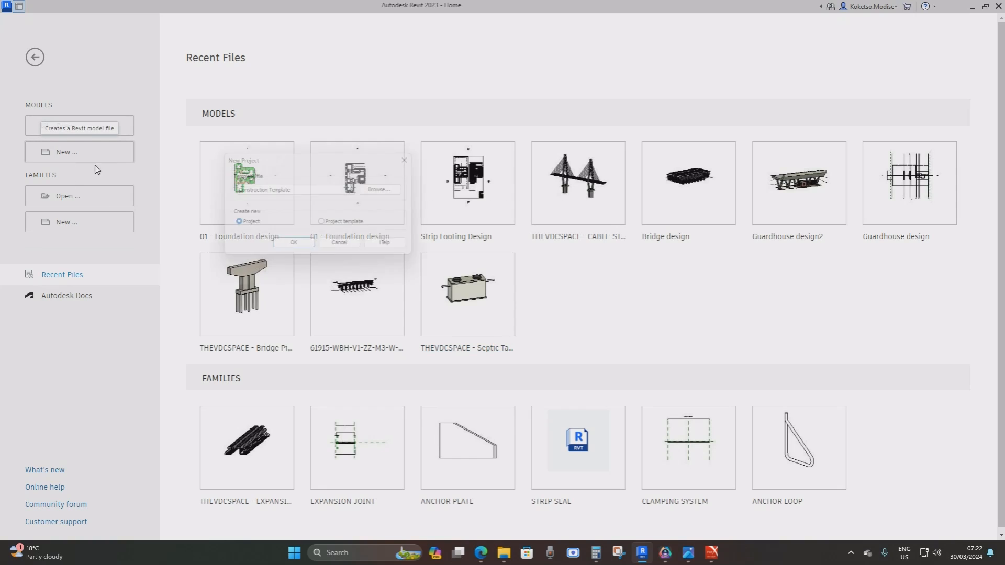
{"action": "left_click", "coordinate": [293, 248]}
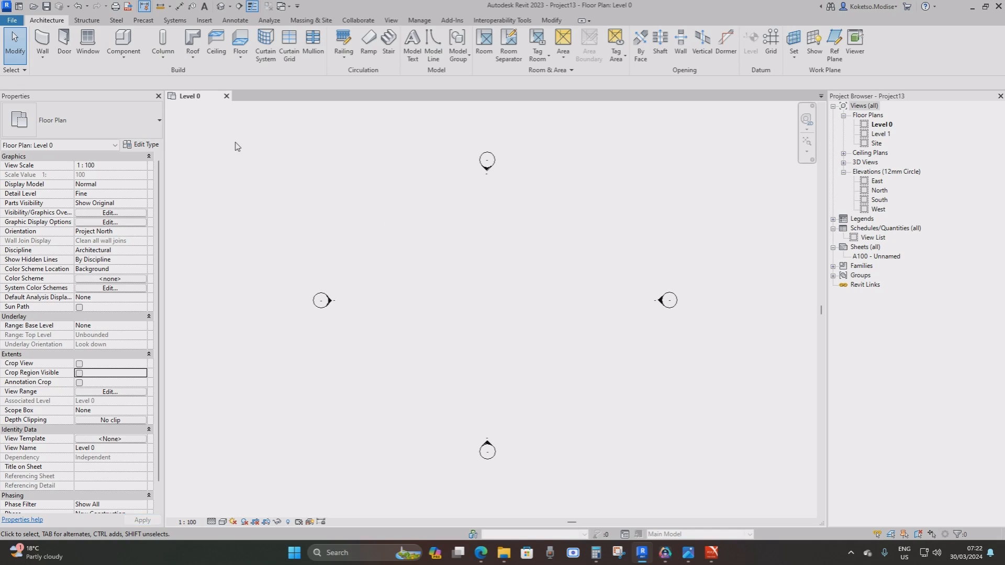
Step: Create a new family from the Metric Specialty Equipment template
{"action": "left_click", "coordinate": [12, 20]}
{"action": "mouse_move", "coordinate": [32, 59]}
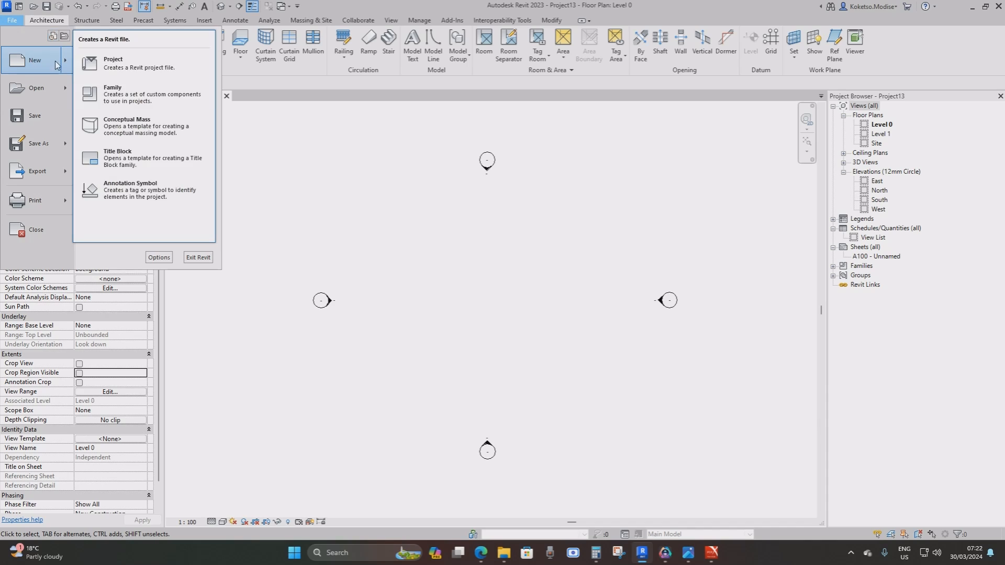
{"action": "left_click", "coordinate": [149, 98]}
{"action": "scroll", "coordinate": [586, 224], "scroll_direction": "down", "scroll_amount": 1}
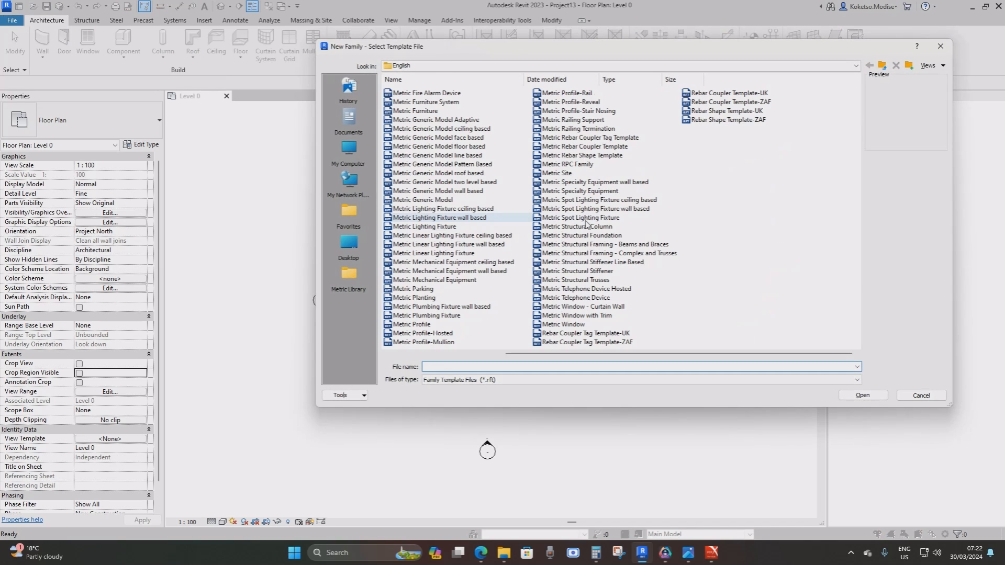
{"action": "left_click", "coordinate": [622, 192]}
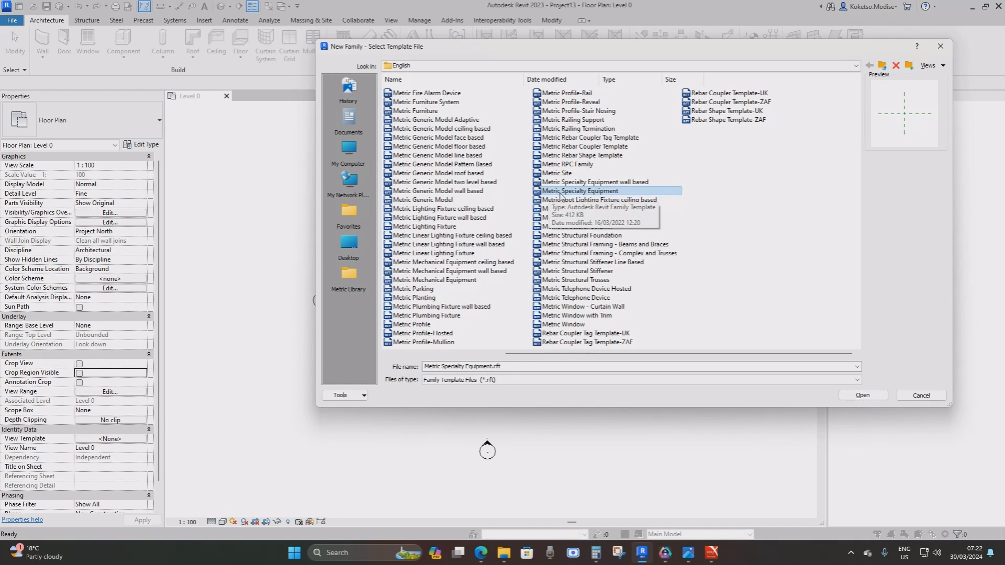
{"action": "left_click", "coordinate": [853, 401]}
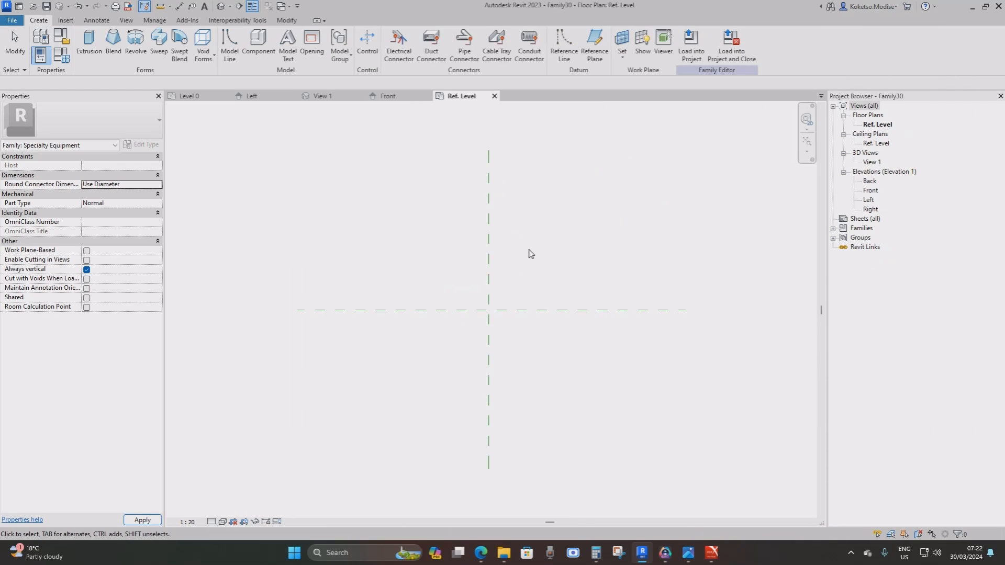
Step: In the Front elevation, draw a horizontal reference plane about 361 mm below the Ref. Level
{"action": "left_click", "coordinate": [870, 191]}
{"action": "double_click", "coordinate": [871, 191]}
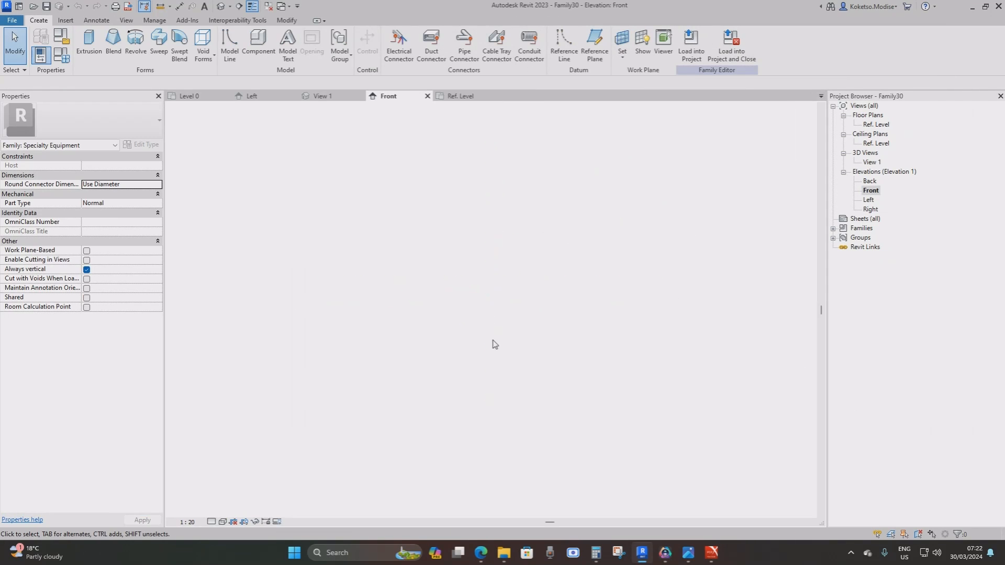
{"action": "left_click", "coordinate": [595, 46]}
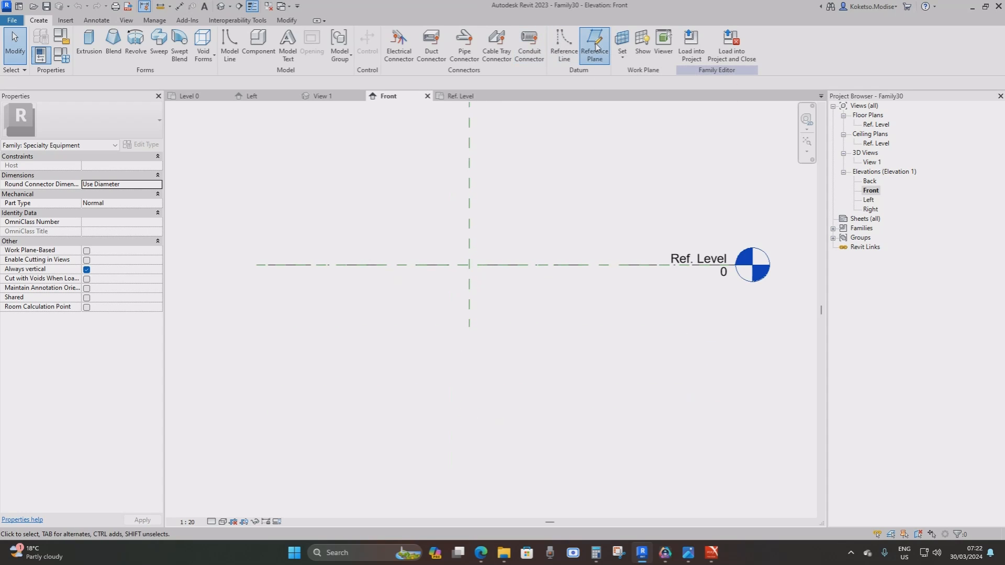
{"action": "left_click", "coordinate": [311, 316]}
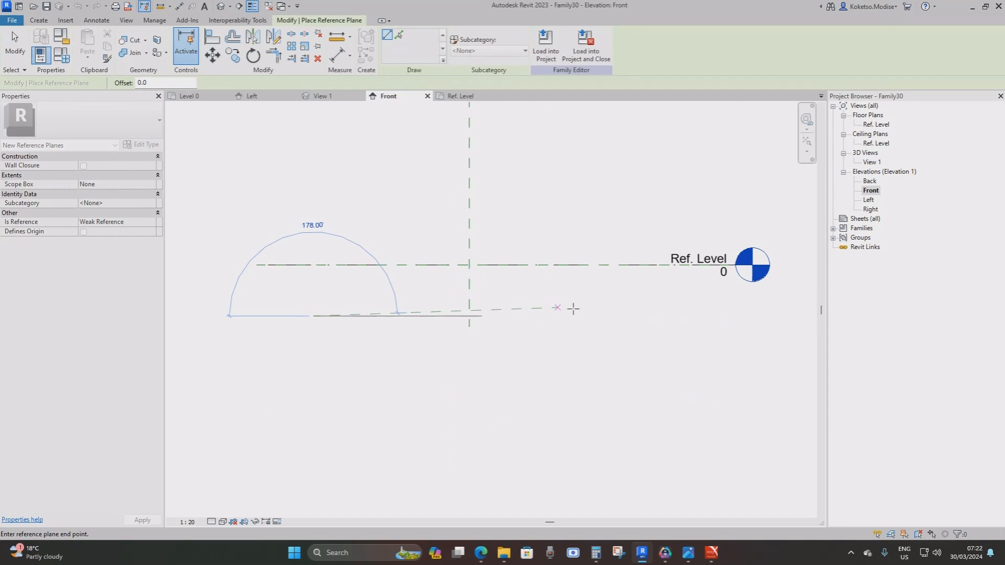
{"action": "left_click", "coordinate": [699, 316]}
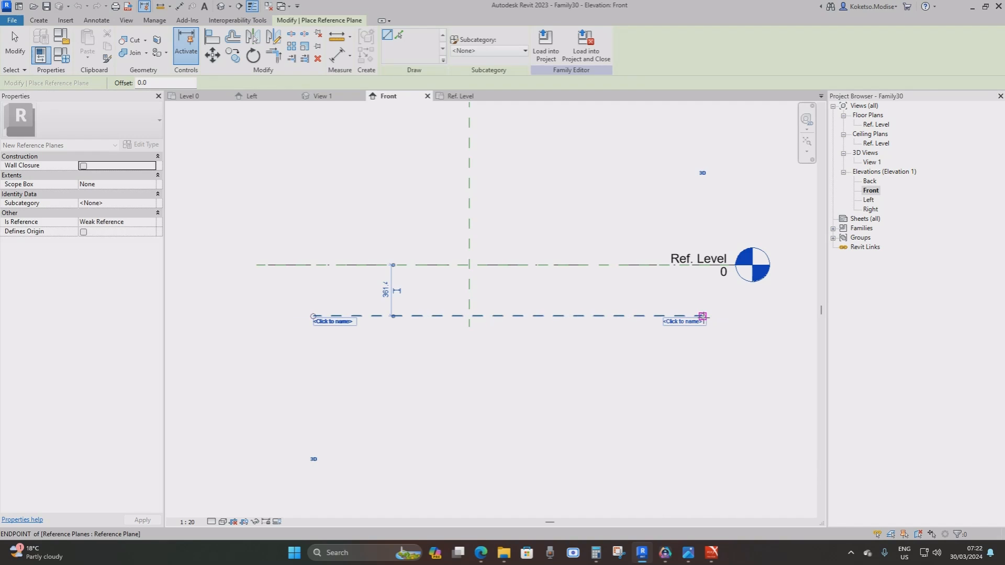
{"action": "key", "text": "Escape"}
Step: Set the new reference plane's distance below the Ref. Level to 60 mm
{"action": "left_click", "coordinate": [390, 309]}
{"action": "scroll", "coordinate": [390, 309], "scroll_direction": "up", "scroll_amount": 1}
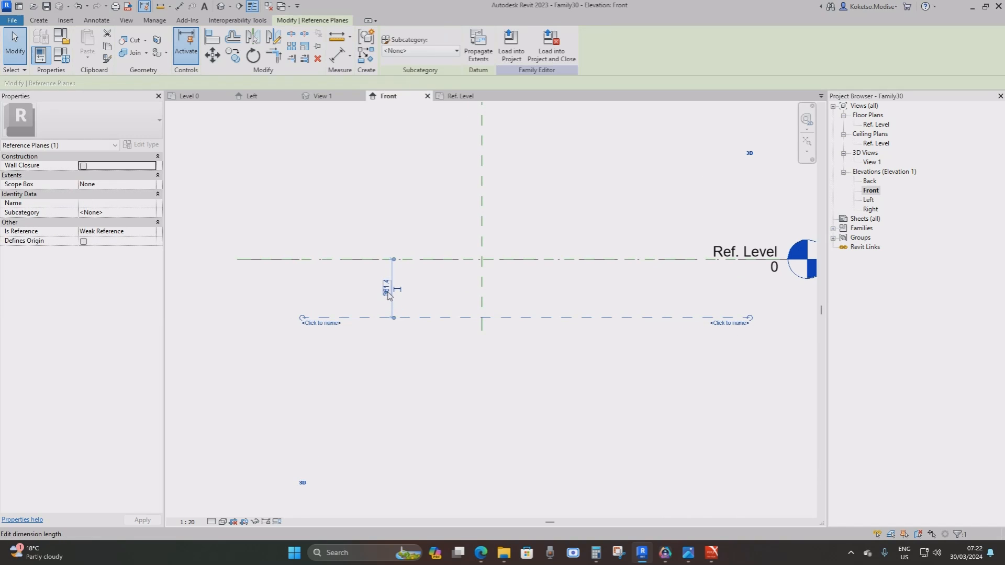
{"action": "left_click", "coordinate": [388, 289]}
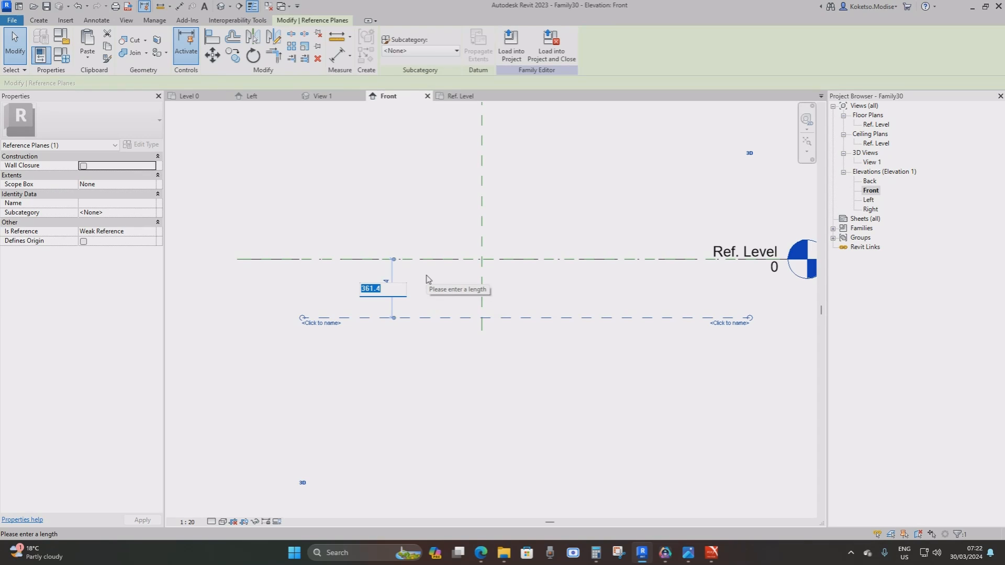
{"action": "type", "text": "60"}
{"action": "key", "text": "Return"}
{"action": "scroll", "coordinate": [502, 250], "scroll_direction": "up", "scroll_amount": 3}
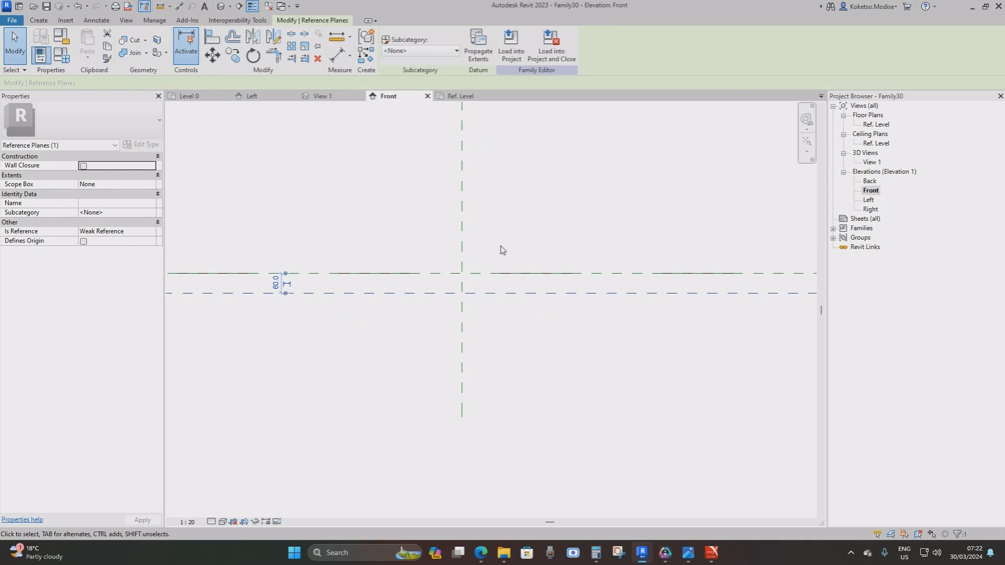
{"action": "left_click", "coordinate": [501, 250]}
{"action": "scroll", "coordinate": [451, 289], "scroll_direction": "up", "scroll_amount": 3}
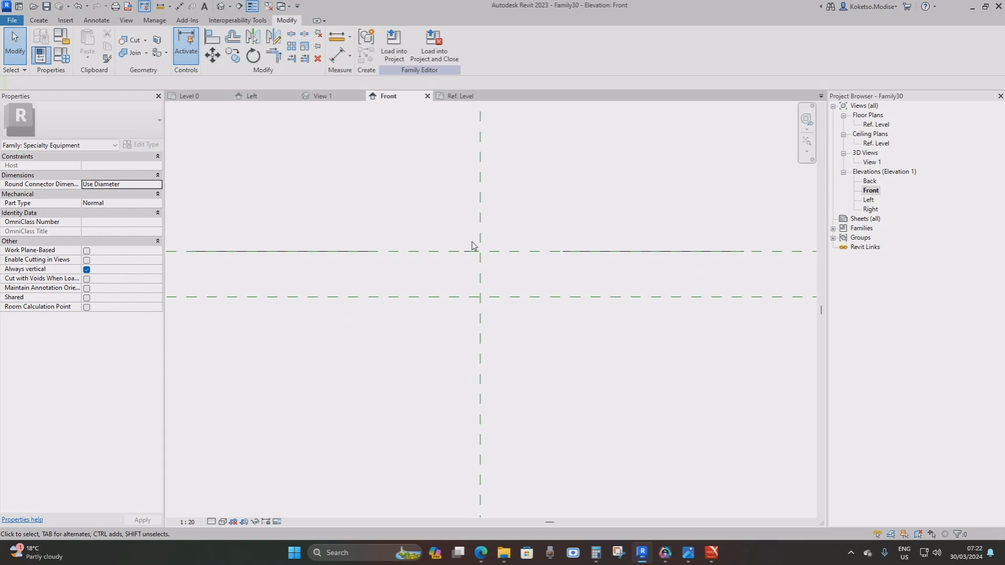
{"action": "scroll", "coordinate": [480, 278], "scroll_direction": "down", "scroll_amount": 2}
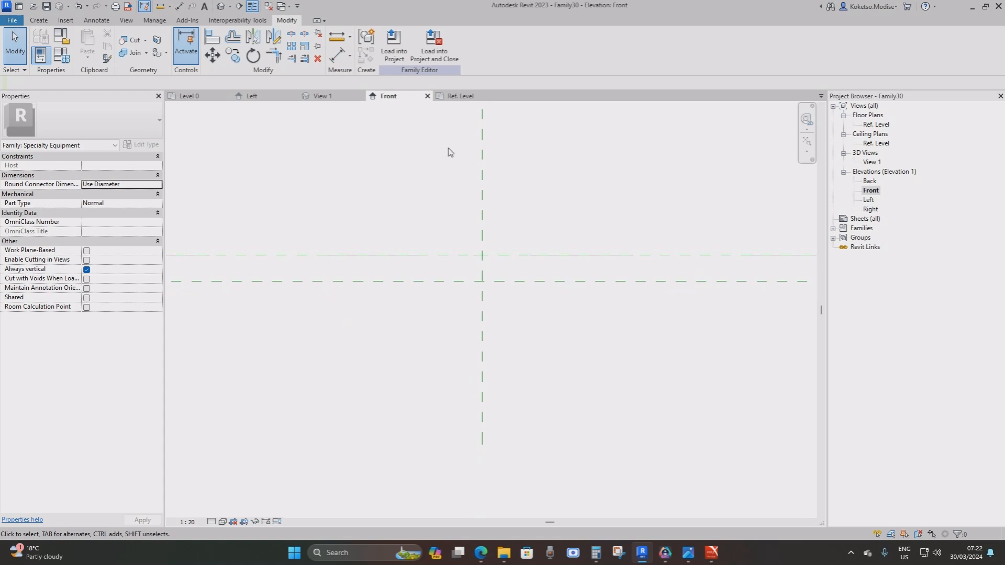
Step: In the Ref. Level plan, extrude a circle of 3 mm radius centred on the intersection of the reference planes, 250 mm deep
{"action": "left_click", "coordinate": [458, 98]}
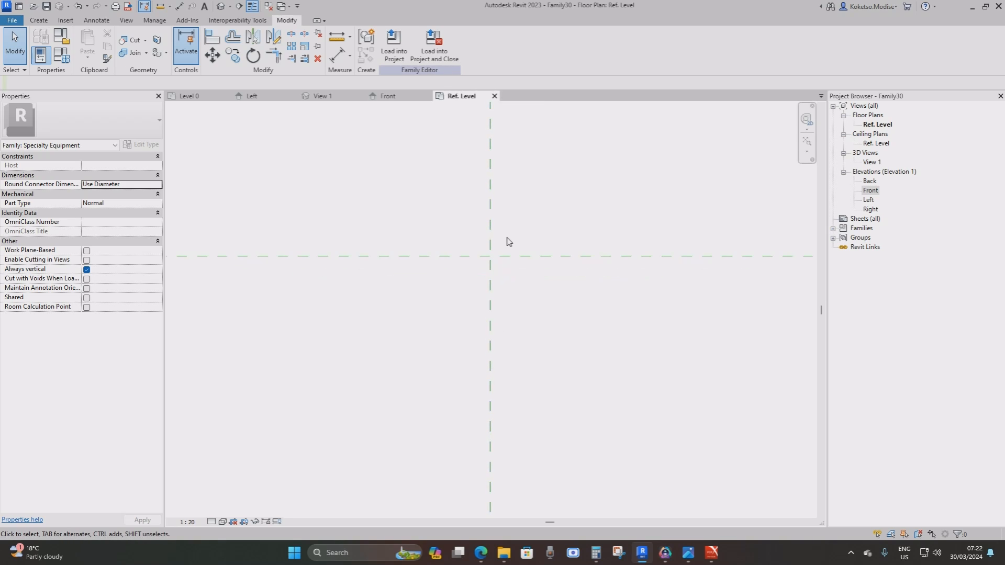
{"action": "left_click", "coordinate": [39, 21]}
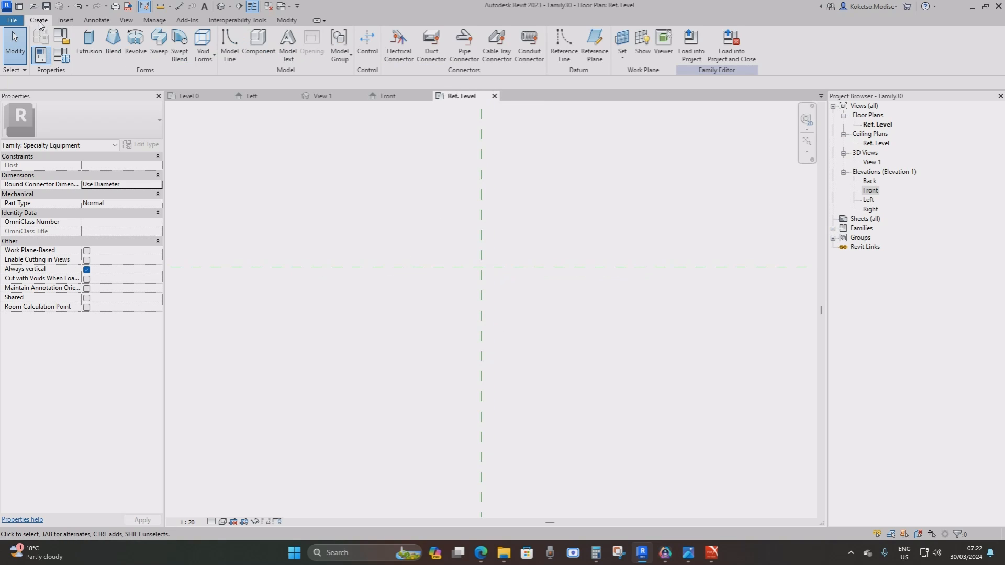
{"action": "left_click", "coordinate": [88, 46]}
{"action": "left_click", "coordinate": [456, 35]}
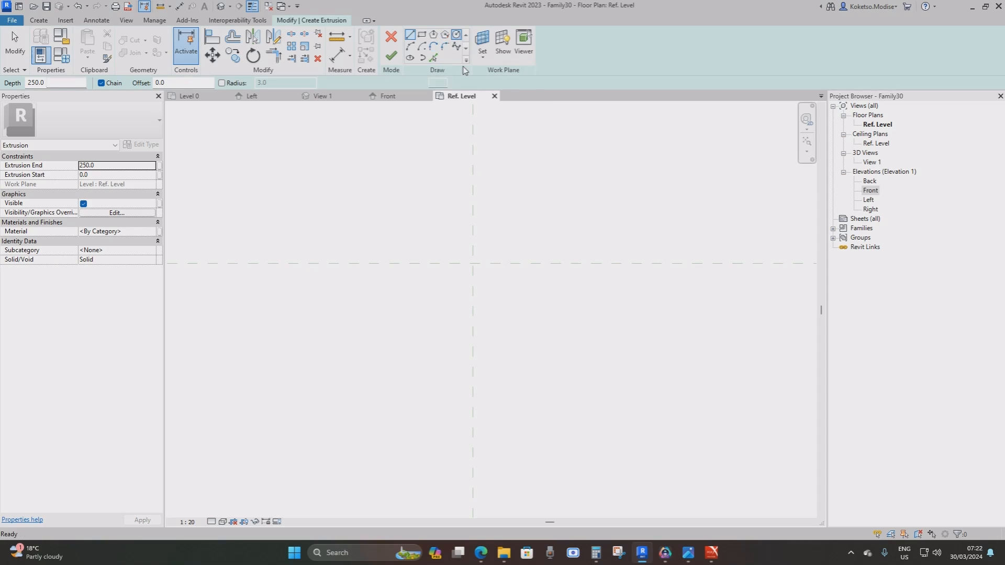
{"action": "left_click", "coordinate": [470, 272]}
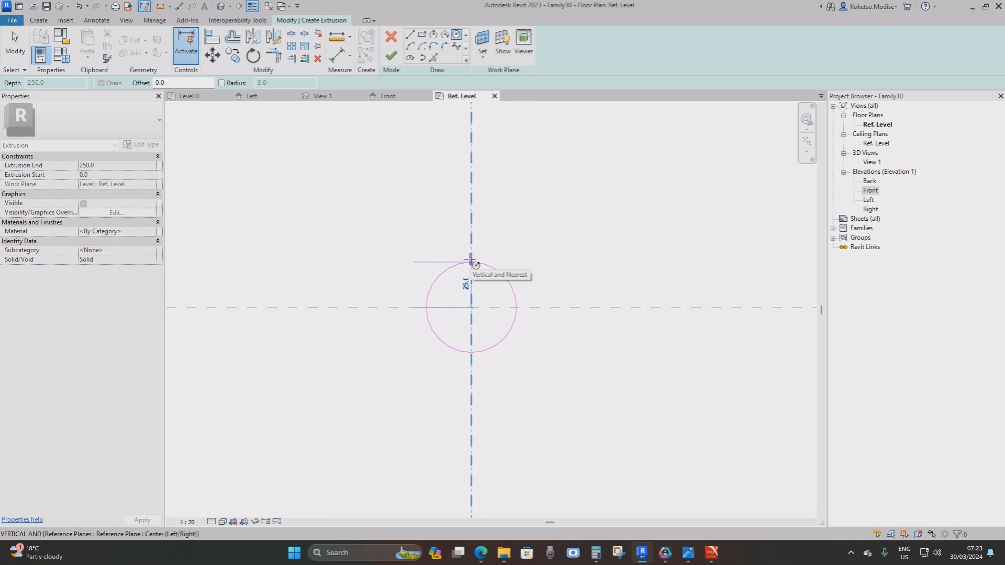
{"action": "type", "text": "3"}
{"action": "key", "text": "Return"}
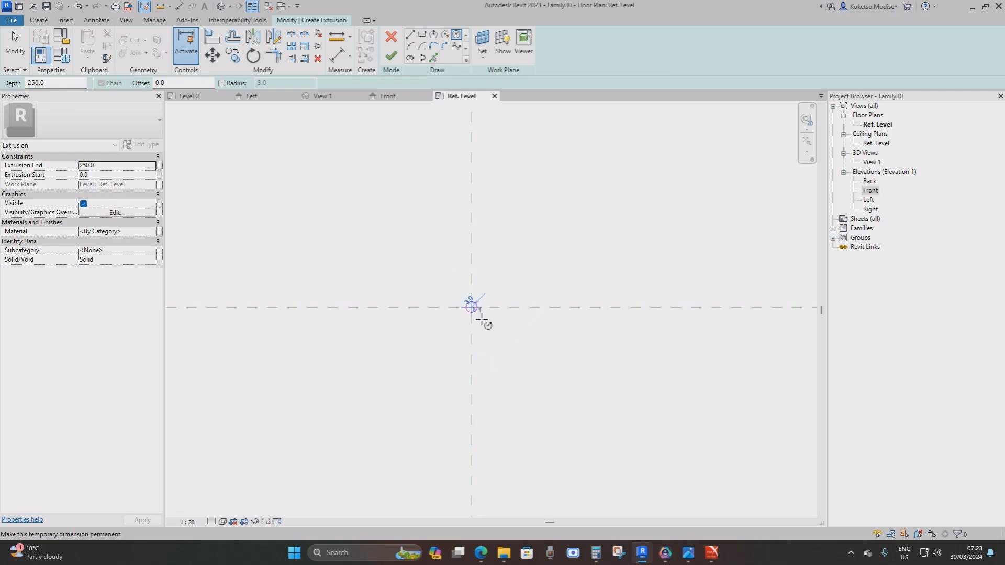
{"action": "scroll", "coordinate": [469, 293], "scroll_direction": "up", "scroll_amount": 6}
{"action": "key", "text": "Escape"}
{"action": "scroll", "coordinate": [458, 229], "scroll_direction": "up", "scroll_amount": 1}
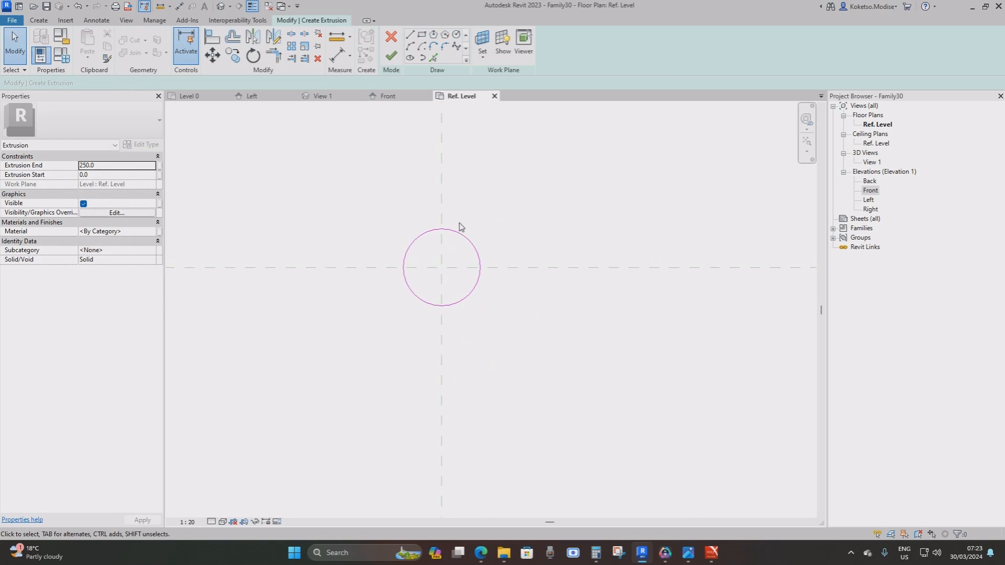
{"action": "left_click", "coordinate": [392, 56]}
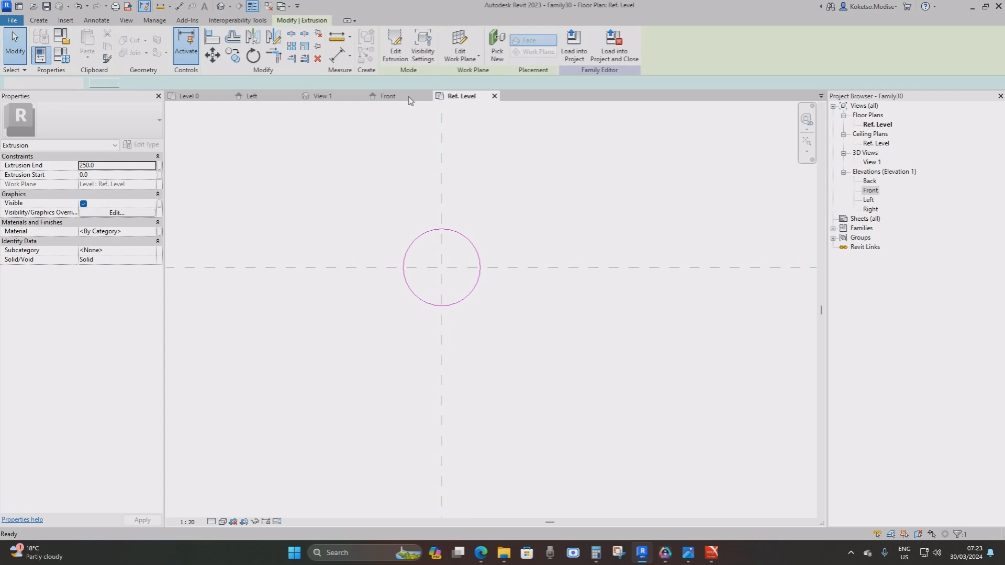
Step: In the Front elevation, stretch the cylinder's lower end down to the lower reference plane and lock it there
{"action": "left_click", "coordinate": [390, 97]}
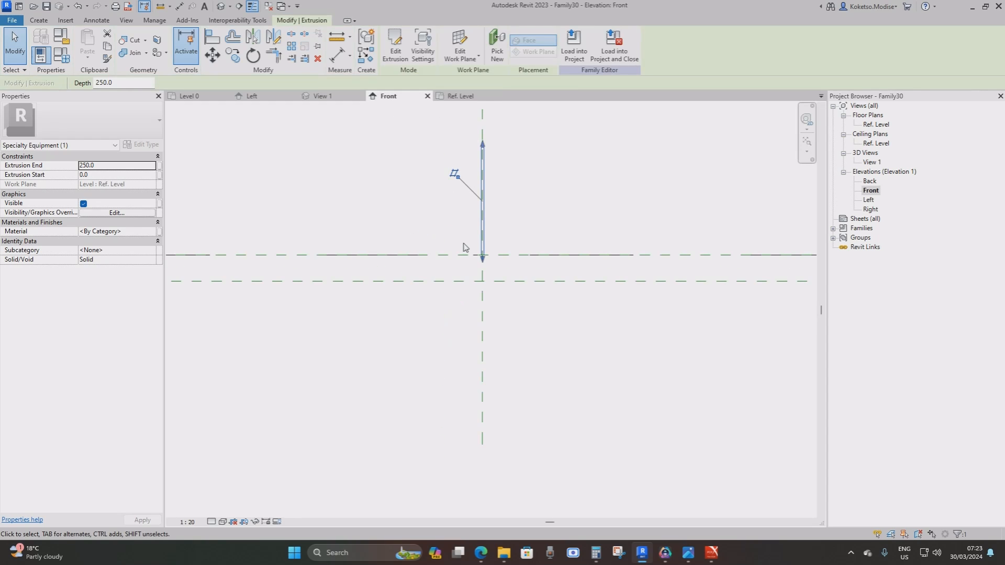
{"action": "scroll", "coordinate": [480, 246], "scroll_direction": "up", "scroll_amount": 3}
{"action": "left_click_drag", "start_coordinate": [485, 242], "coordinate": [486, 372]}
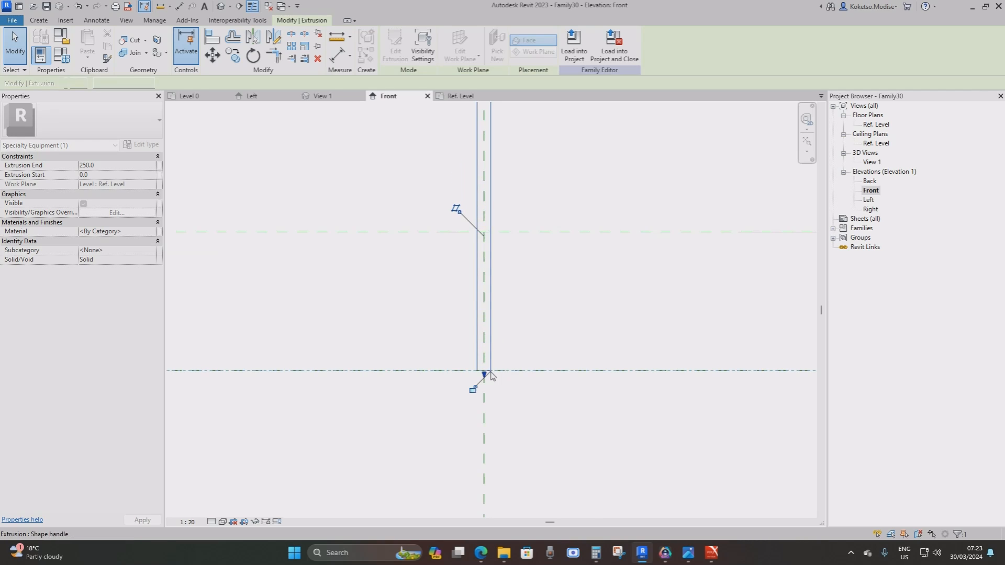
{"action": "scroll", "coordinate": [472, 392], "scroll_direction": "down", "scroll_amount": 6}
{"action": "scroll", "coordinate": [467, 131], "scroll_direction": "up", "scroll_amount": 3}
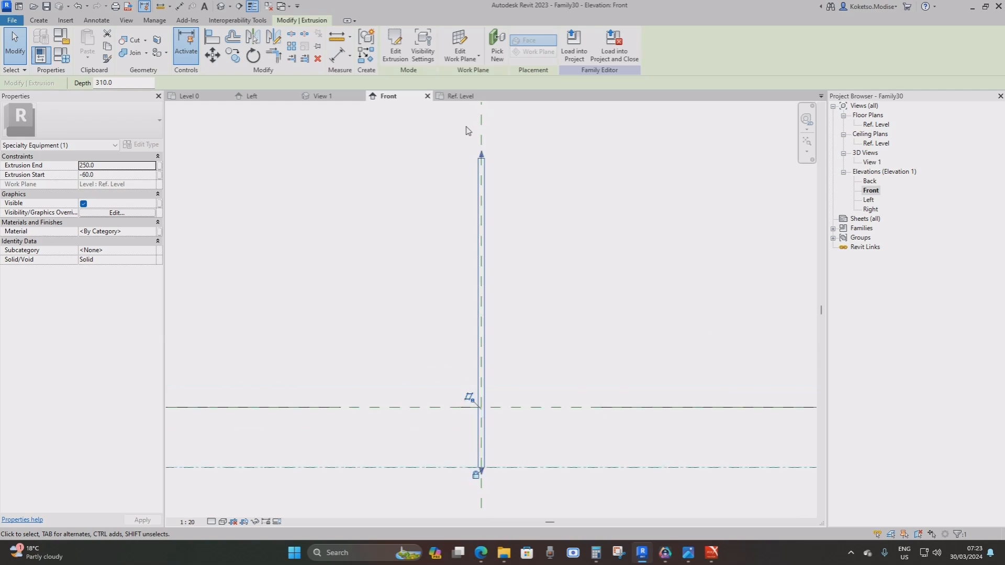
Step: Shorten the cylinder's upper end to the Ref. Level so the extrusion ends at 0
{"action": "left_click_drag", "start_coordinate": [485, 161], "coordinate": [475, 384]}
{"action": "middle_click_drag", "start_coordinate": [474, 385], "coordinate": [485, 234]}
{"action": "left_click_drag", "start_coordinate": [495, 231], "coordinate": [496, 305]}
{"action": "scroll", "coordinate": [498, 317], "scroll_direction": "up", "scroll_amount": 3}
{"action": "mouse_move", "coordinate": [490, 271]}
{"action": "left_mouse_down"}
{"action": "mouse_move", "coordinate": [494, 278]}
{"action": "mouse_move", "coordinate": [493, 262]}
{"action": "left_mouse_up"}
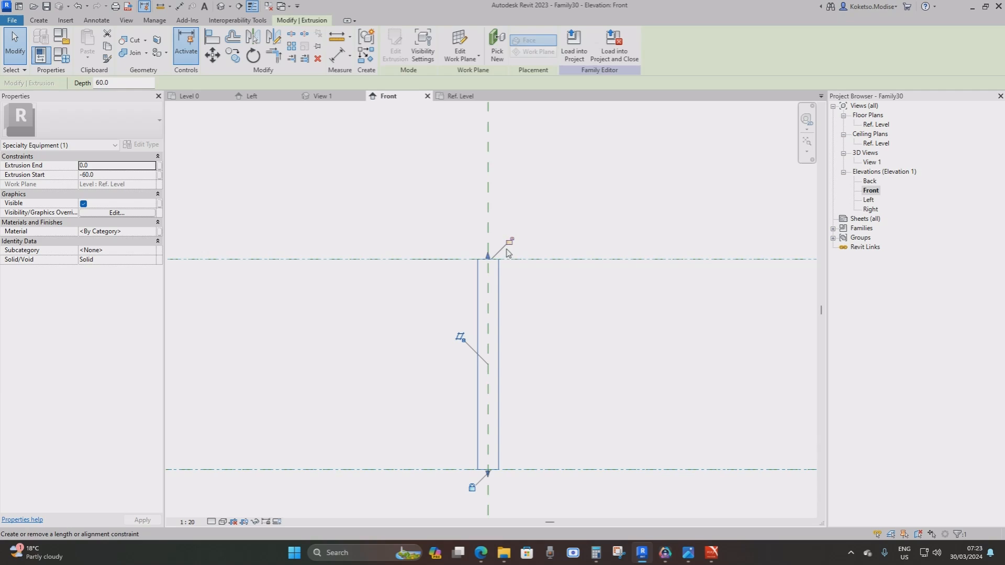
{"action": "scroll", "coordinate": [475, 269], "scroll_direction": "down", "scroll_amount": 2}
{"action": "scroll", "coordinate": [507, 385], "scroll_direction": "up", "scroll_amount": 5}
{"action": "middle_click_drag", "start_coordinate": [463, 225], "coordinate": [541, 347]}
{"action": "scroll", "coordinate": [525, 328], "scroll_direction": "down", "scroll_amount": 2}
{"action": "left_click", "coordinate": [526, 327]}
{"action": "scroll", "coordinate": [506, 295], "scroll_direction": "down", "scroll_amount": 2}
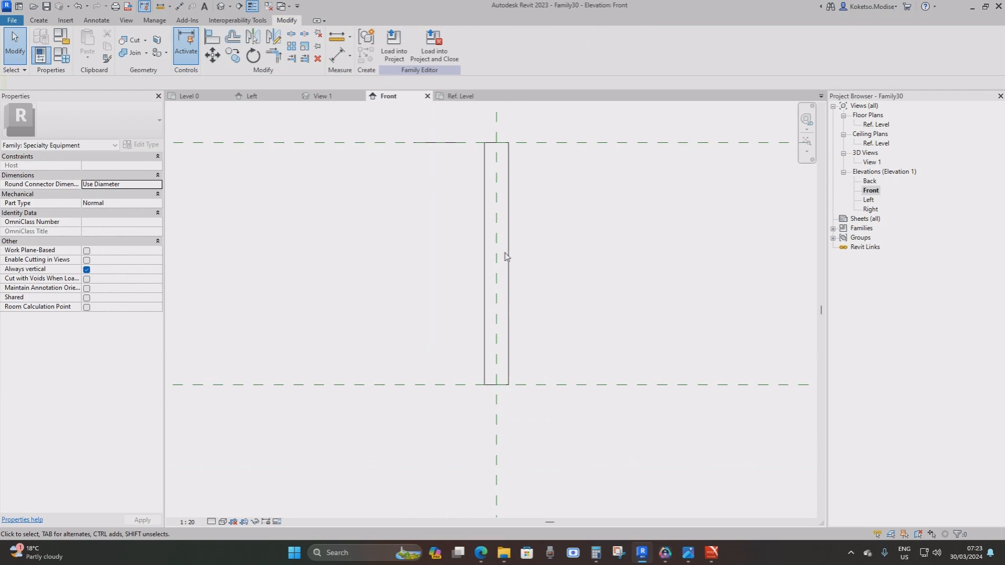
Step: Examine the cylinder's fit to the reference planes in the Front elevation and its circular outline in the Ref. Level plan
{"action": "middle_click_drag", "start_coordinate": [470, 228], "coordinate": [455, 283]}
{"action": "scroll", "coordinate": [482, 425], "scroll_direction": "up", "scroll_amount": 2}
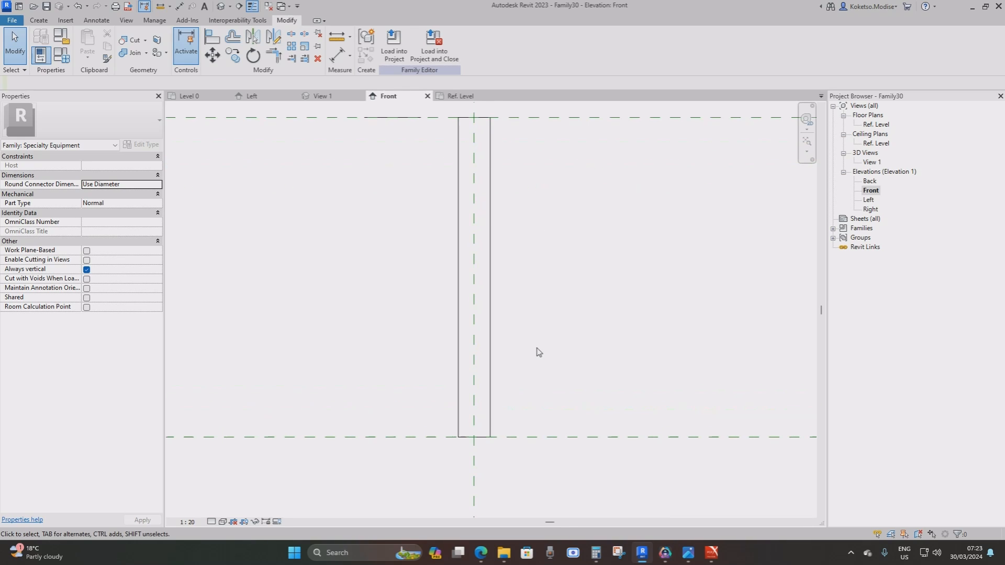
{"action": "middle_click_drag", "start_coordinate": [507, 306], "coordinate": [502, 345]}
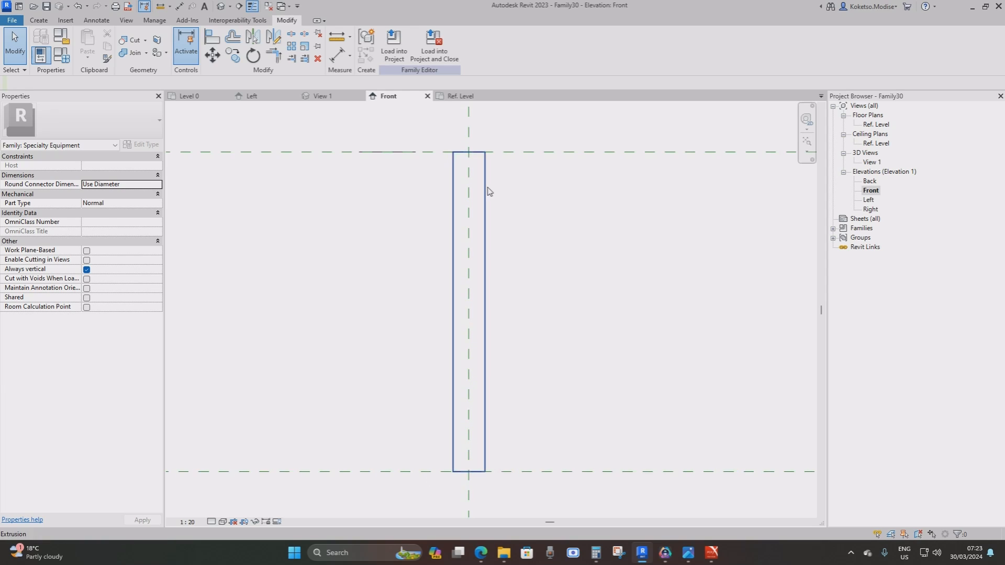
{"action": "scroll", "coordinate": [518, 225], "scroll_direction": "down", "scroll_amount": 1}
{"action": "middle_click_drag", "start_coordinate": [497, 187], "coordinate": [494, 231]}
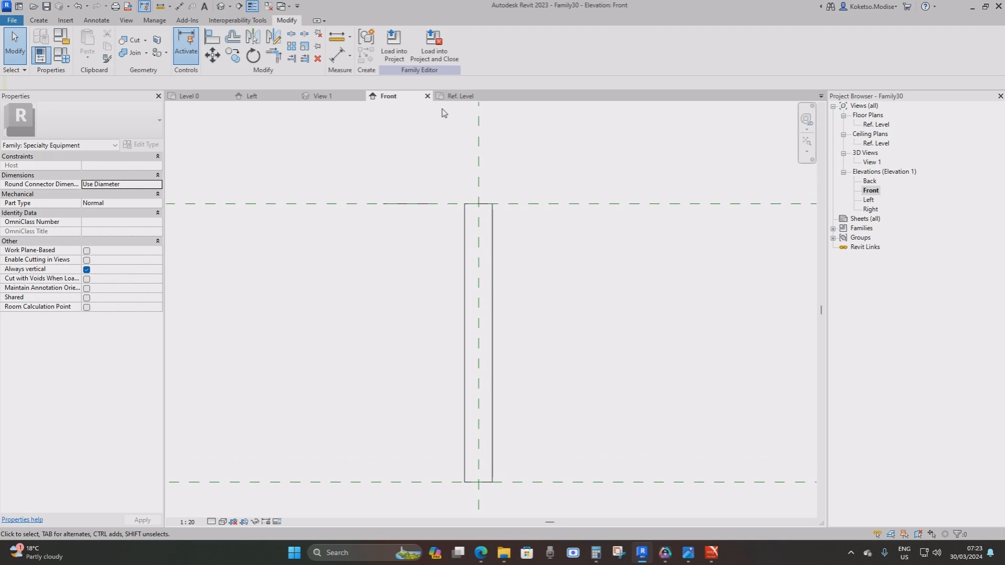
{"action": "left_click", "coordinate": [455, 97]}
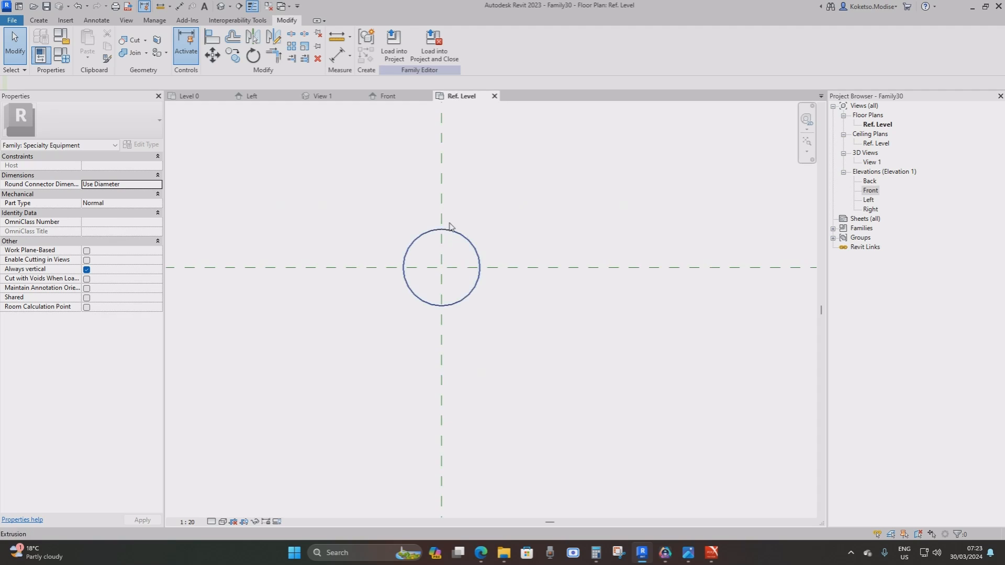
{"action": "middle_click_drag", "start_coordinate": [497, 275], "coordinate": [498, 274]}
{"action": "scroll", "coordinate": [498, 274], "scroll_direction": "up", "scroll_amount": 2}
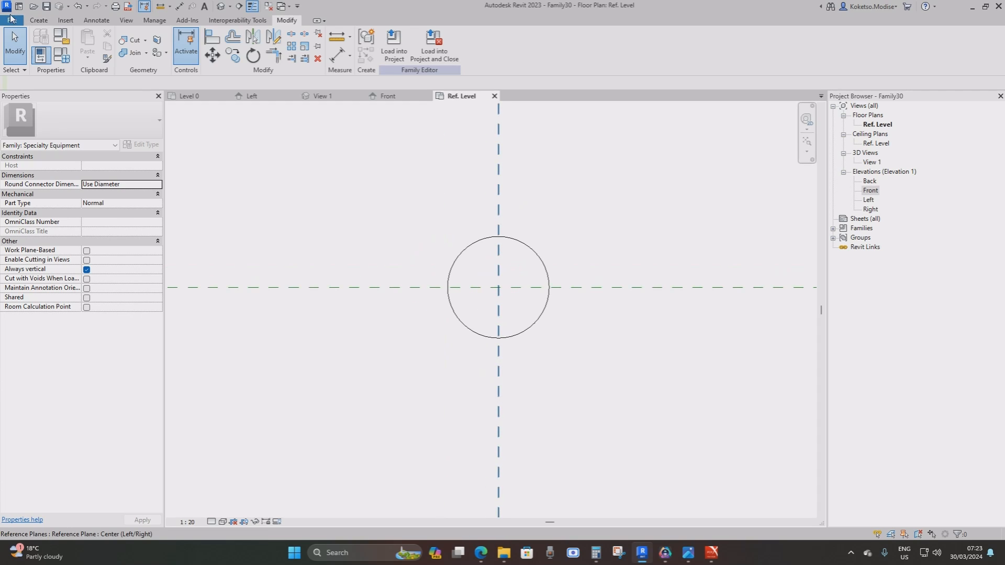
Step: In the Front elevation, start a swept blend and sketch its path 3 mm vertically upward from the cylinder's top centre
{"action": "left_click", "coordinate": [401, 98]}
{"action": "scroll", "coordinate": [482, 178], "scroll_direction": "up", "scroll_amount": 4}
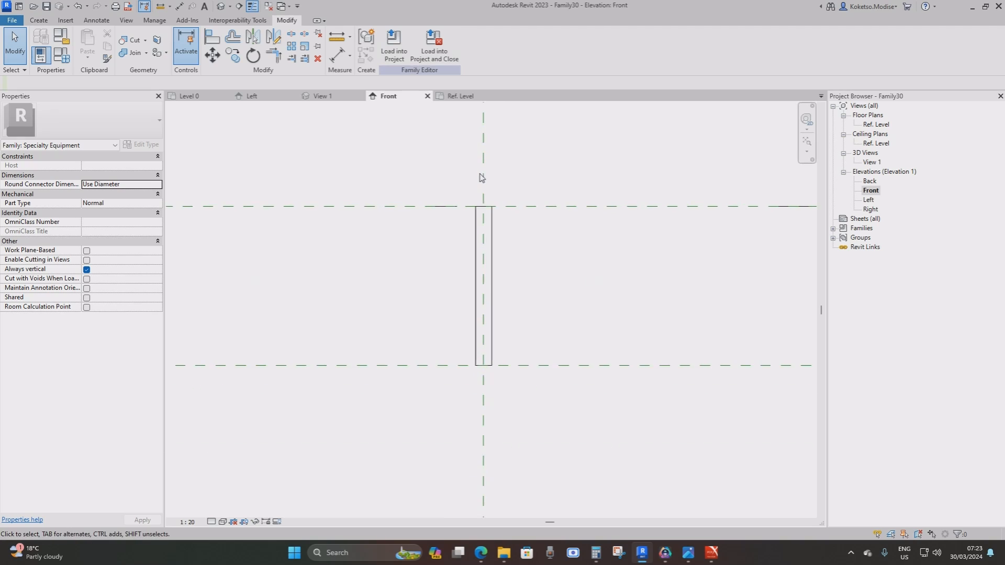
{"action": "left_click", "coordinate": [49, 20]}
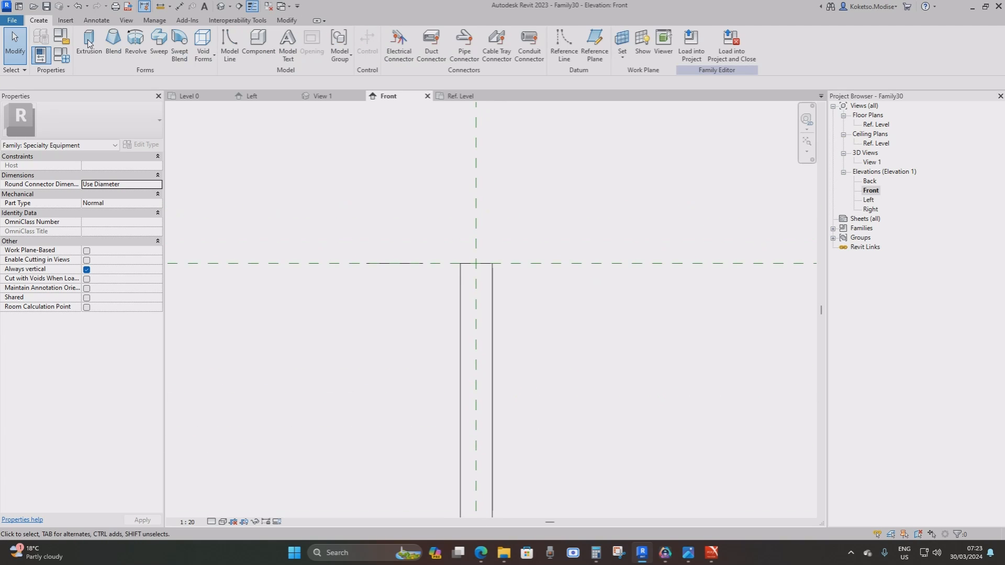
{"action": "left_click", "coordinate": [179, 52]}
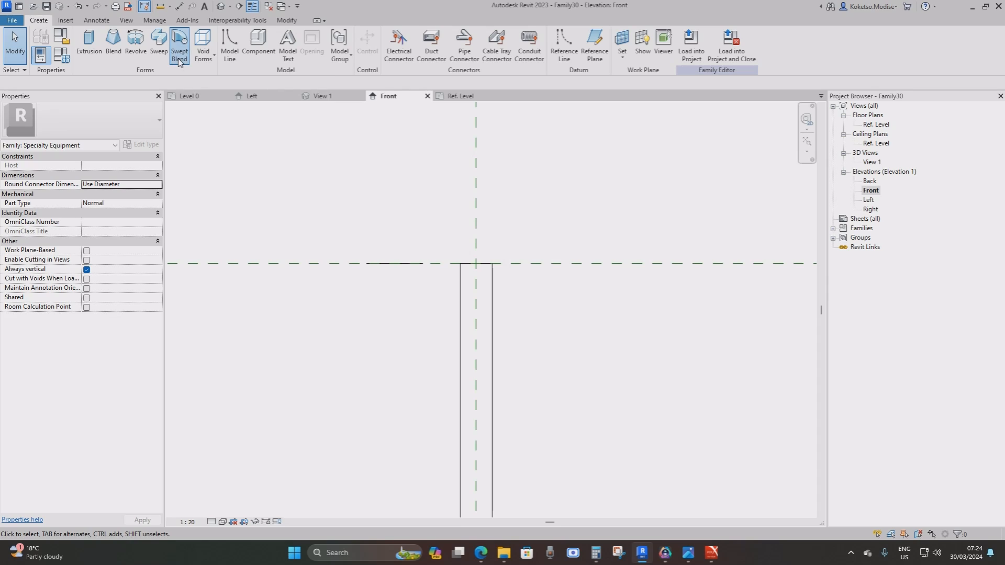
{"action": "left_click", "coordinate": [428, 38]}
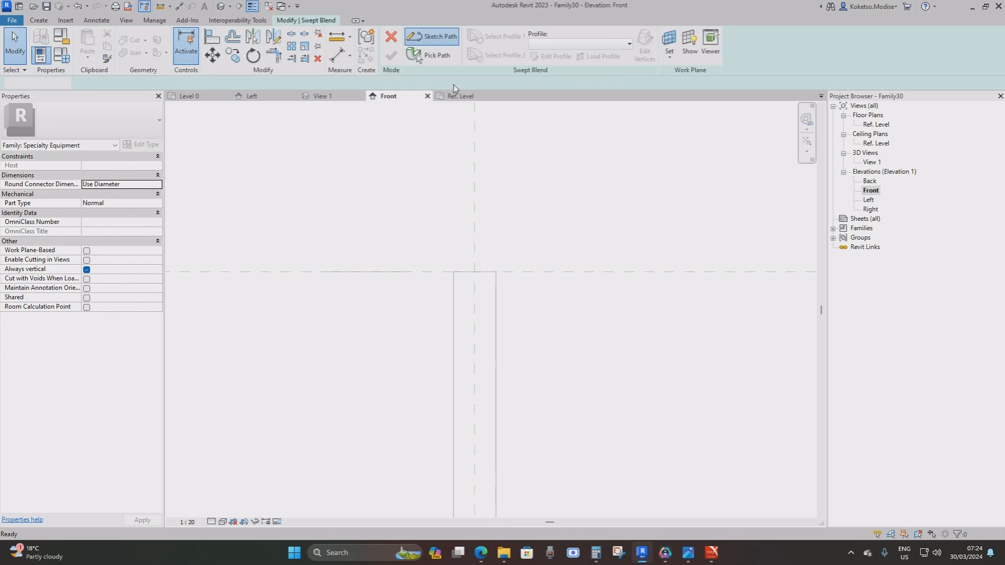
{"action": "left_click", "coordinate": [478, 271]}
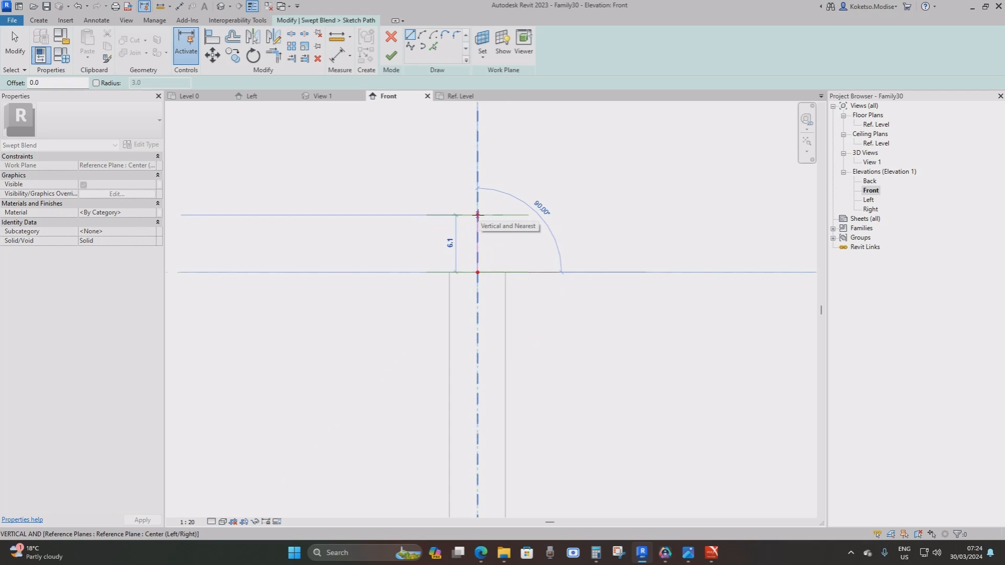
{"action": "type", "text": "3"}
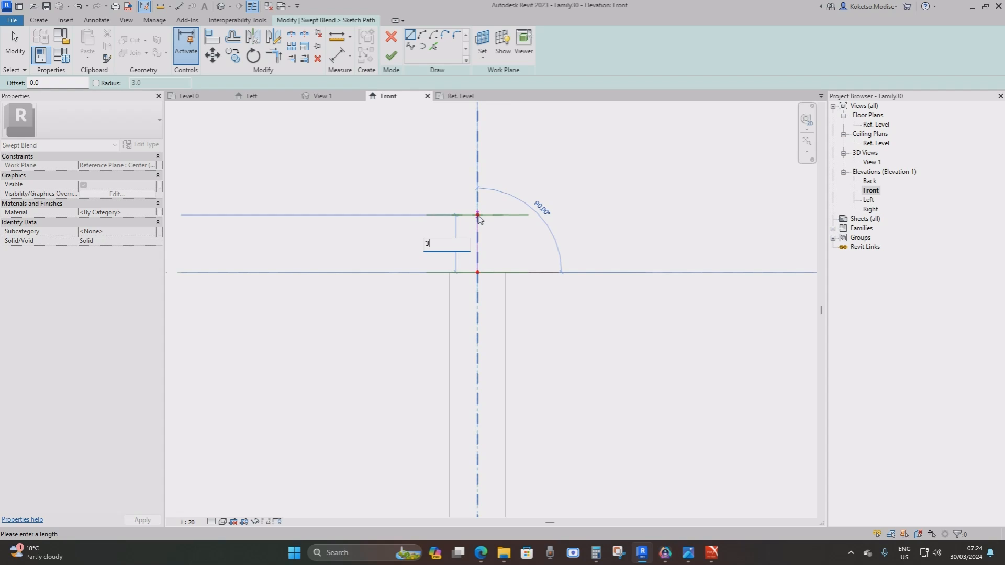
{"action": "key", "text": "Return"}
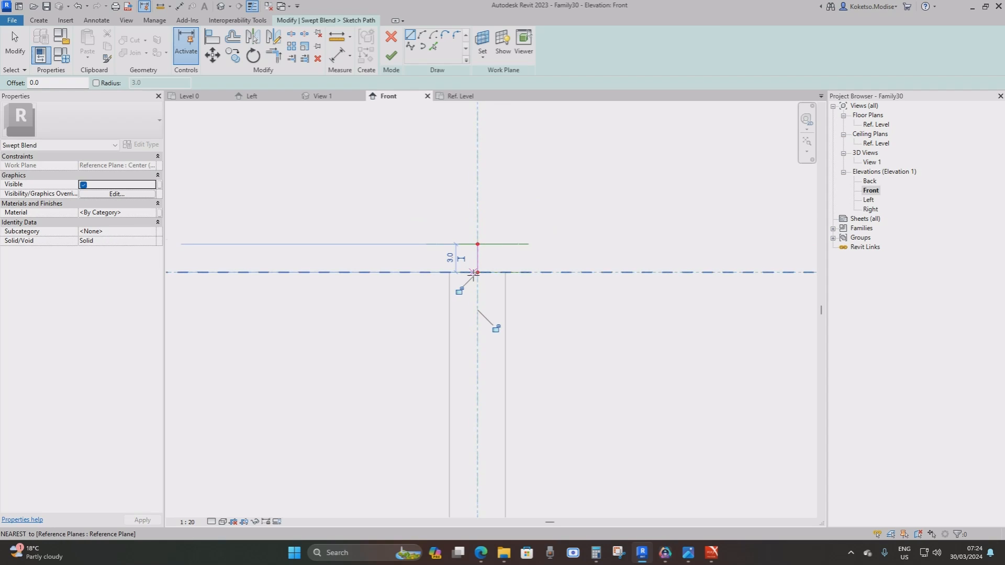
{"action": "key", "text": "Escape"}
{"action": "key", "text": "Escape"}
{"action": "left_click", "coordinate": [390, 54]}
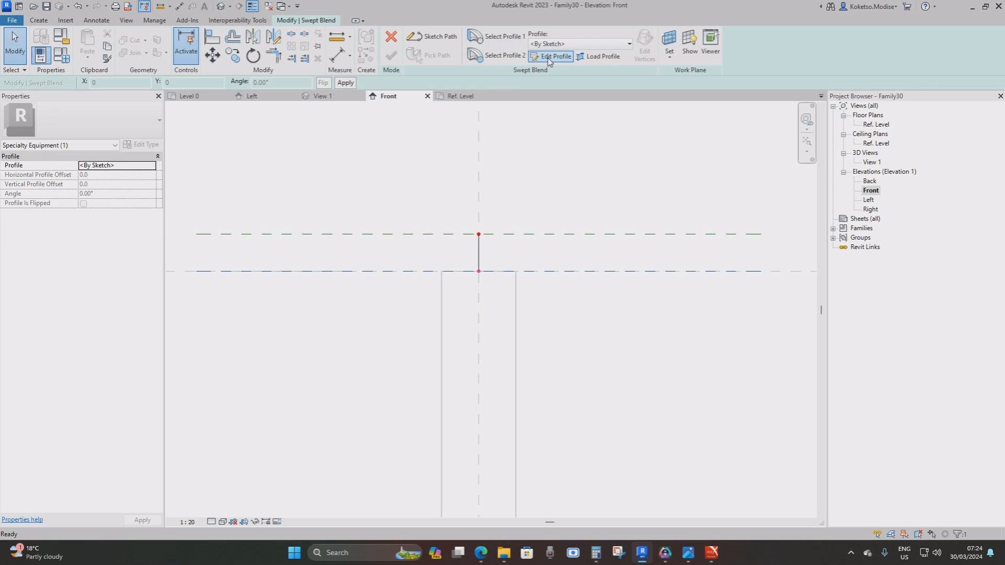
Step: Sketch the swept blend's first profile in the Ref. Level plan as a centred 3 mm radius circle matching the cylinder
{"action": "left_click", "coordinate": [551, 56]}
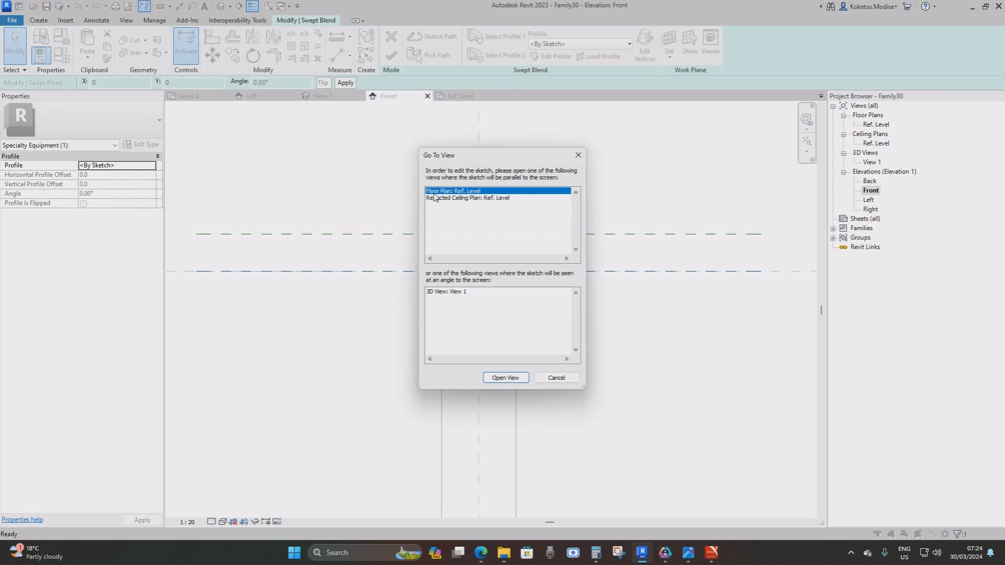
{"action": "left_click", "coordinate": [506, 379]}
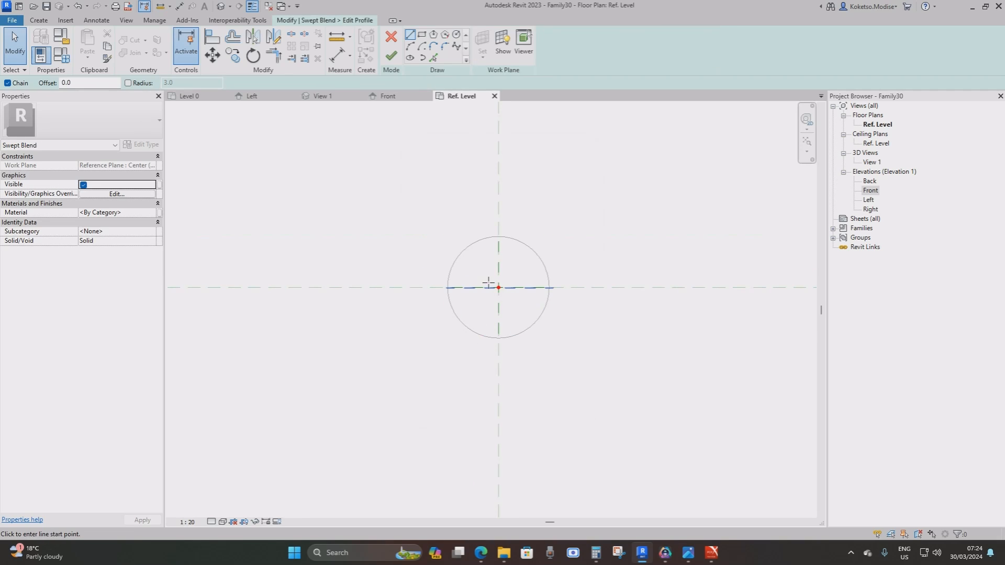
{"action": "scroll", "coordinate": [488, 283], "scroll_direction": "up", "scroll_amount": 3}
{"action": "left_click", "coordinate": [456, 35]}
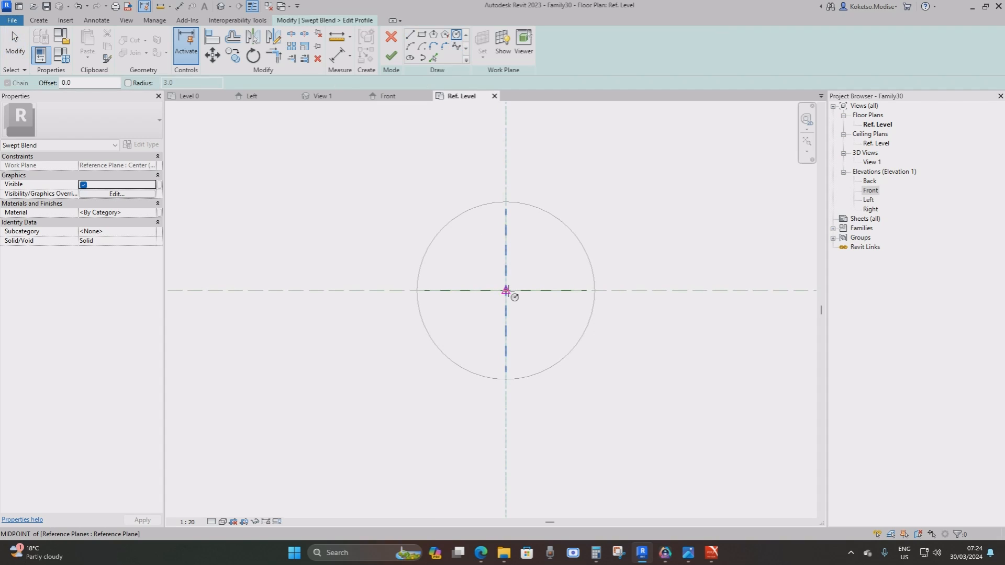
{"action": "left_click", "coordinate": [505, 291]}
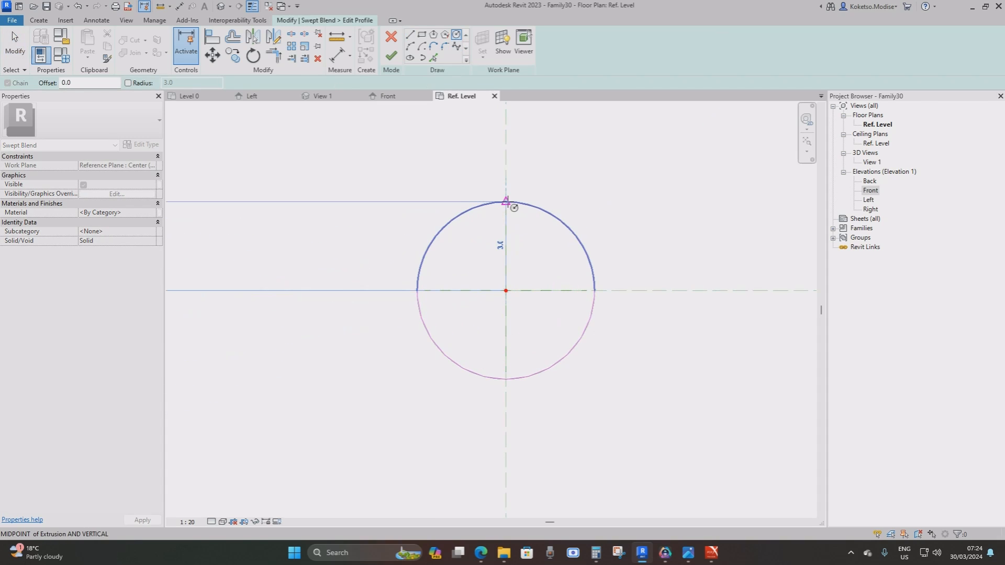
{"action": "left_click", "coordinate": [506, 202]}
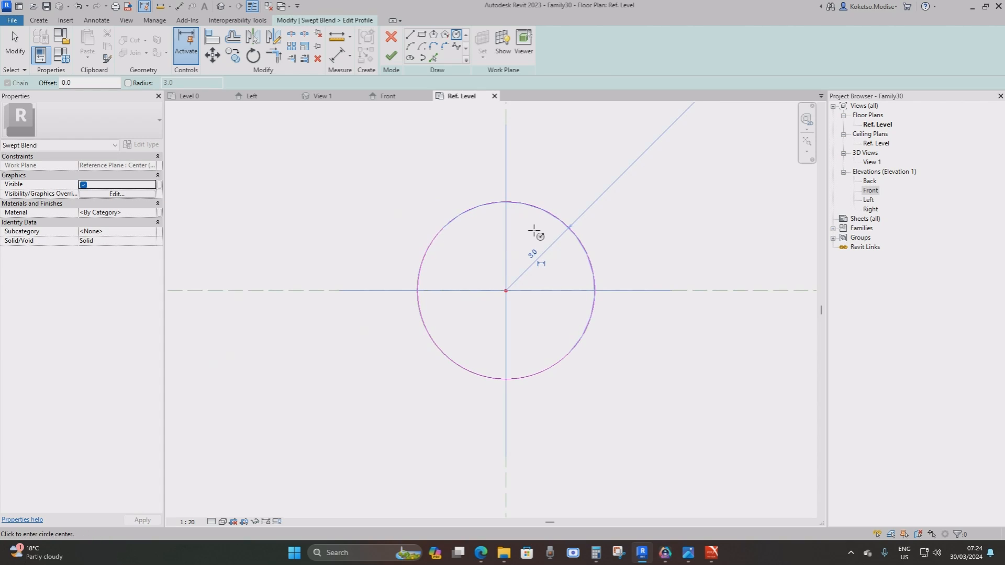
{"action": "key", "text": "Escape"}
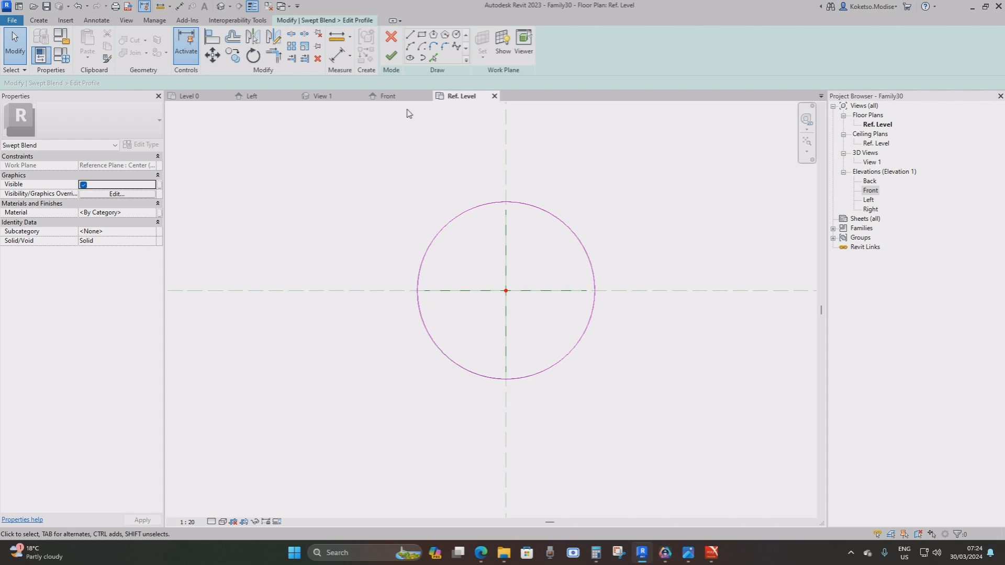
{"action": "left_click", "coordinate": [391, 55]}
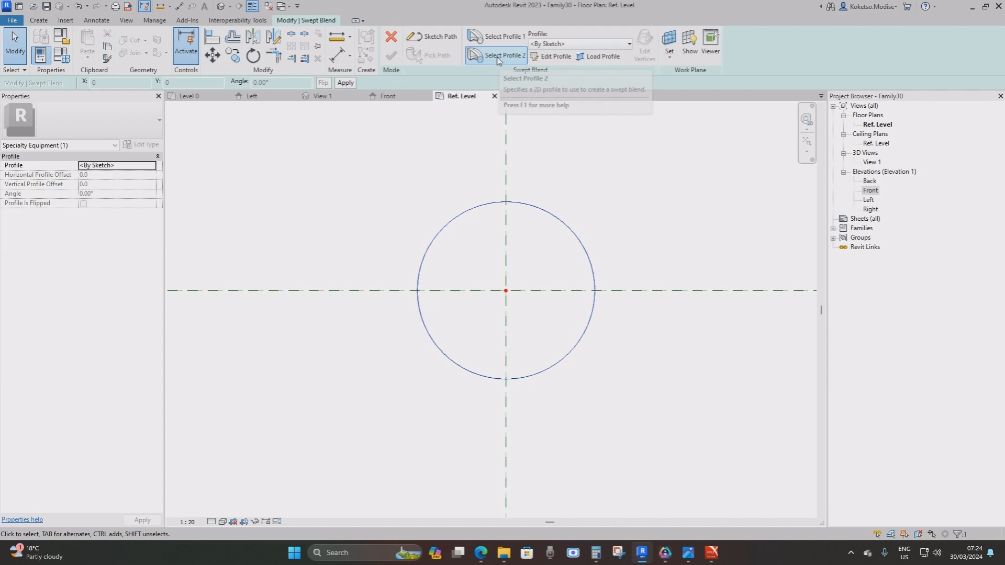
Step: Sketch the swept blend's second profile as a 6 mm radius circle concentric with the cylinder
{"action": "left_click", "coordinate": [498, 58]}
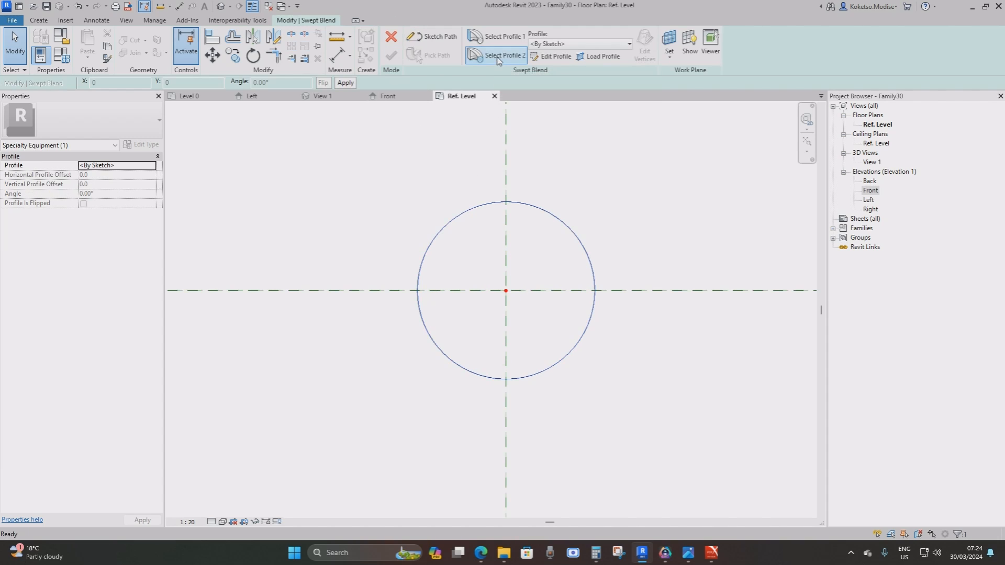
{"action": "left_click", "coordinate": [548, 56]}
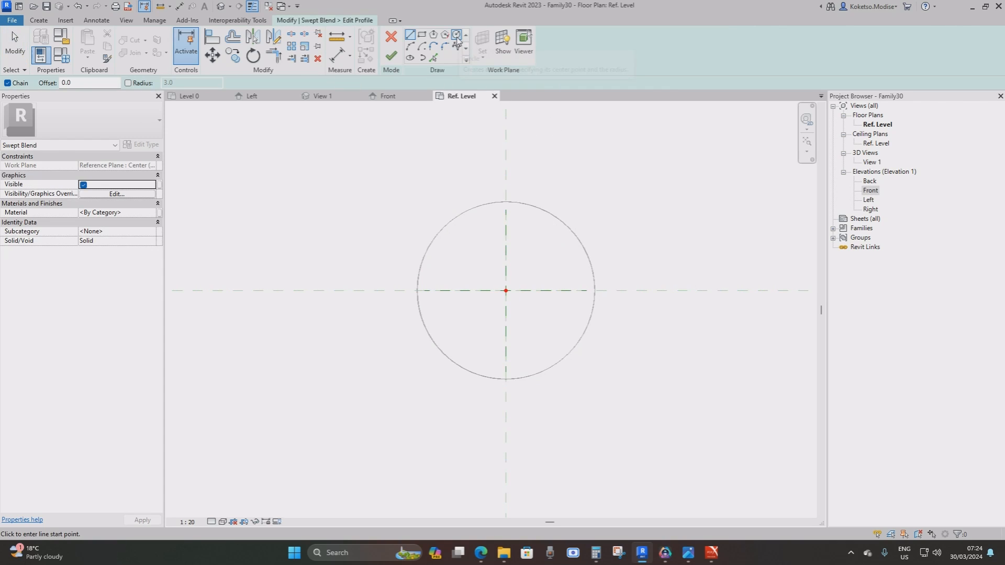
{"action": "left_click", "coordinate": [506, 291]}
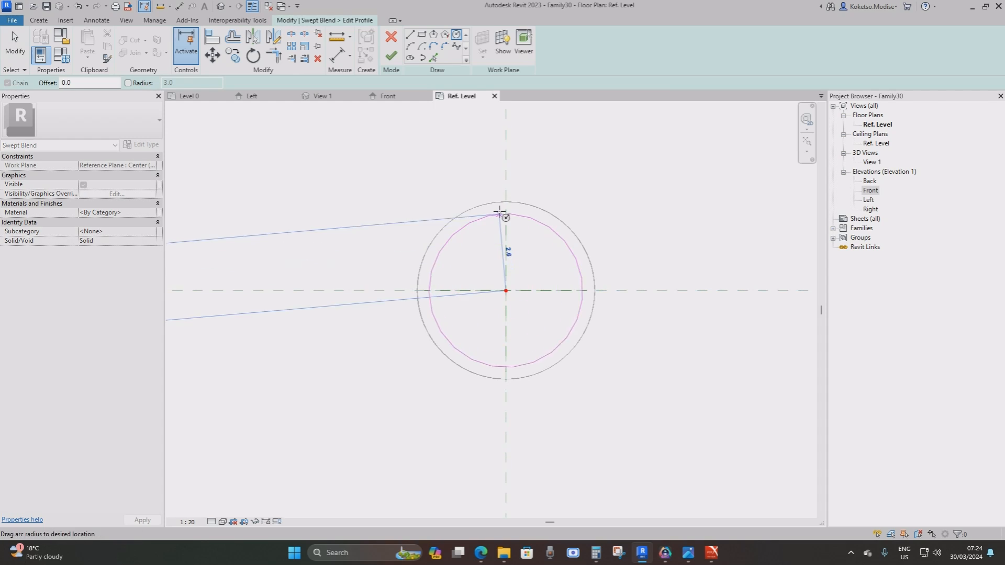
{"action": "scroll", "coordinate": [453, 273], "scroll_direction": "down", "scroll_amount": 2}
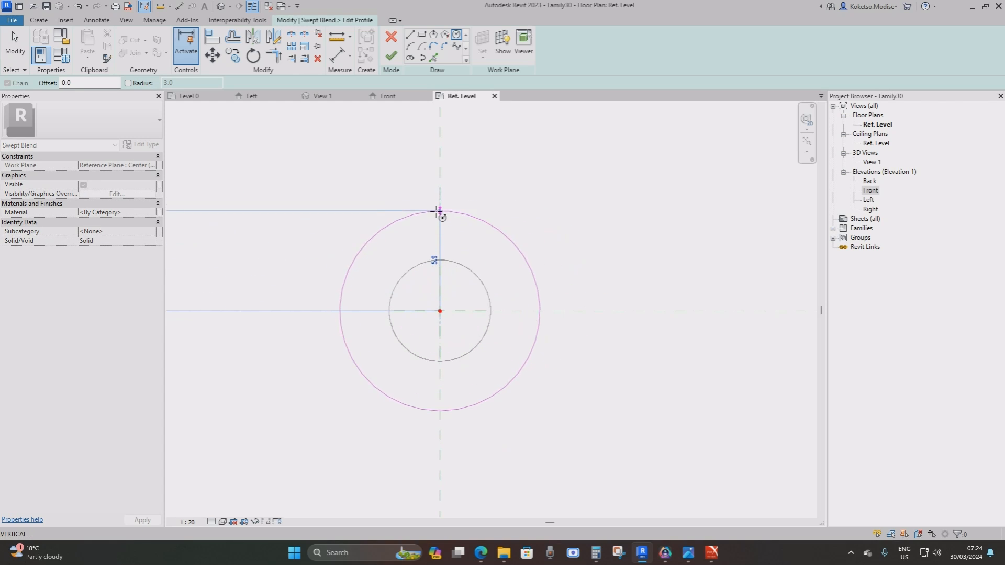
{"action": "scroll", "coordinate": [442, 240], "scroll_direction": "up", "scroll_amount": 1}
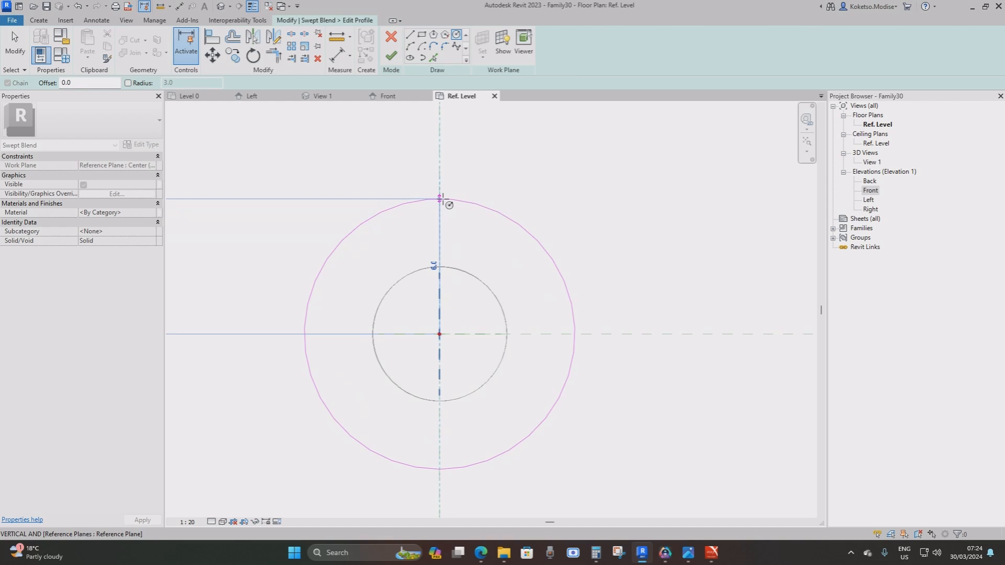
{"action": "left_click", "coordinate": [440, 199]}
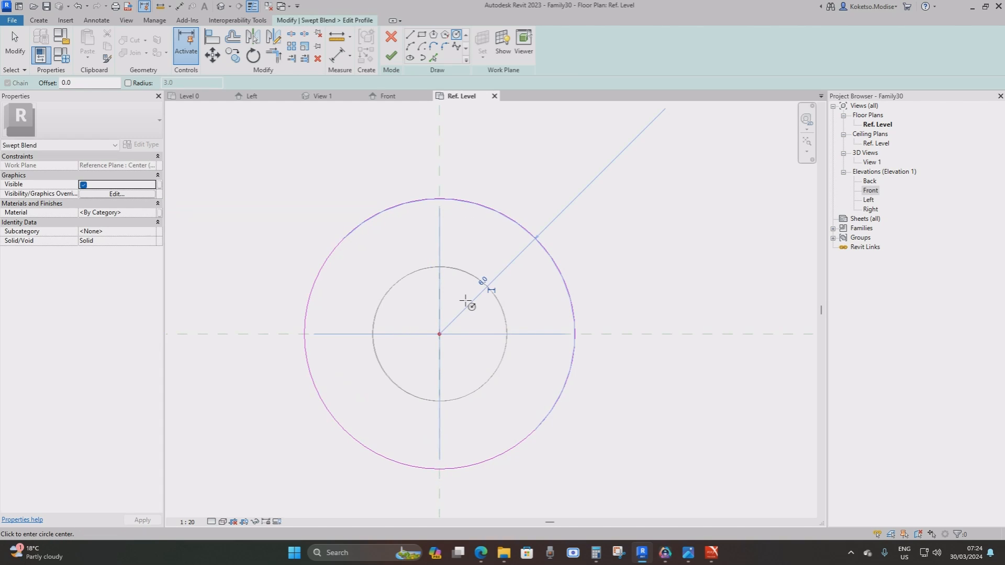
{"action": "key", "text": "Escape"}
{"action": "key", "text": "Escape"}
{"action": "middle_click_drag", "start_coordinate": [433, 258], "coordinate": [500, 257]}
{"action": "left_click", "coordinate": [392, 56]}
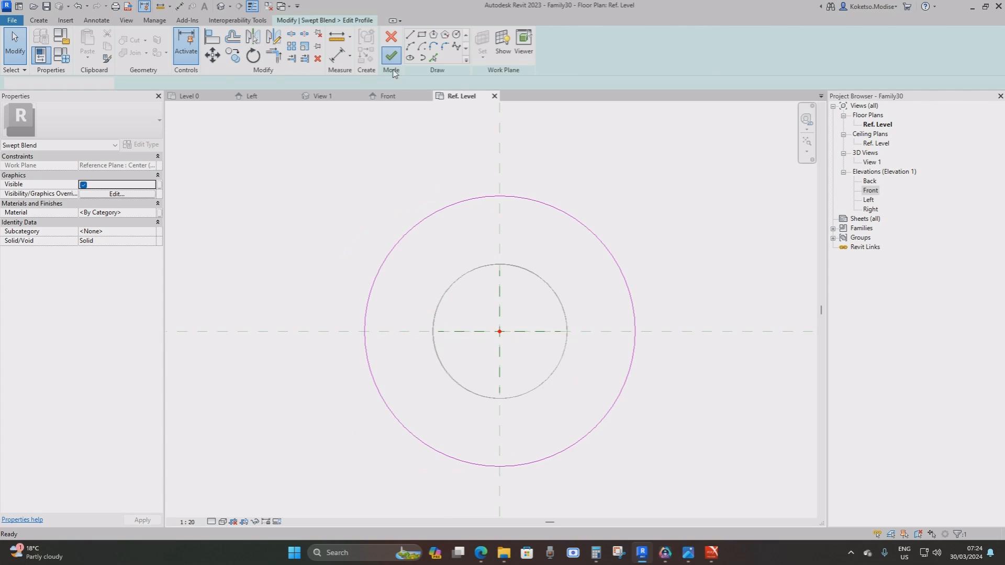
Step: Complete the swept blend and view the flared head on the cylinder in the default 3D view
{"action": "left_click", "coordinate": [392, 55]}
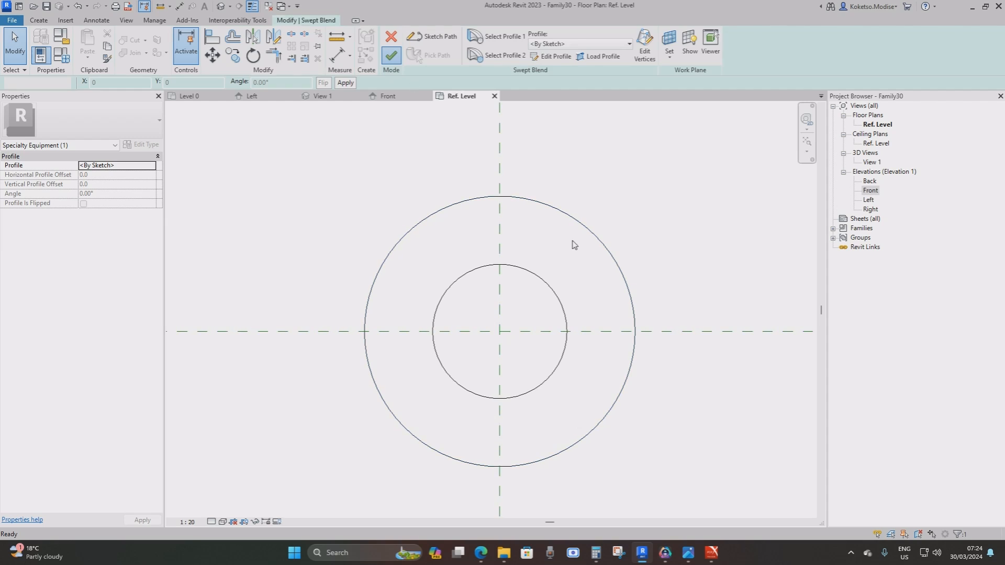
{"action": "left_click", "coordinate": [220, 6]}
{"action": "middle_click_drag", "start_coordinate": [590, 296], "coordinate": [579, 218], "text": "shift"}
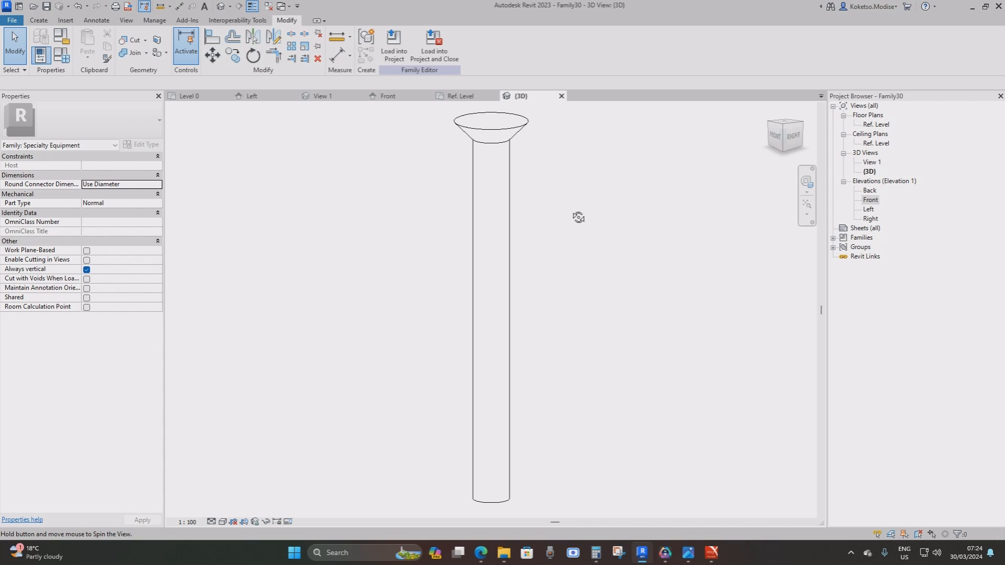
{"action": "middle_click_drag", "start_coordinate": [539, 159], "coordinate": [535, 180]}
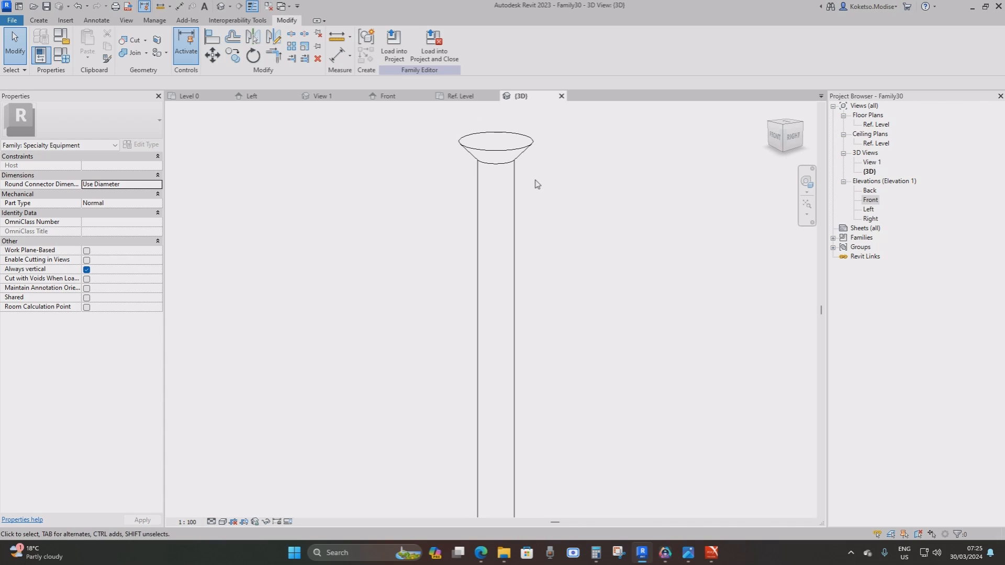
Step: Set the Ref. Level plan to Fine detail level and Hidden Line visual style
{"action": "left_click", "coordinate": [460, 98]}
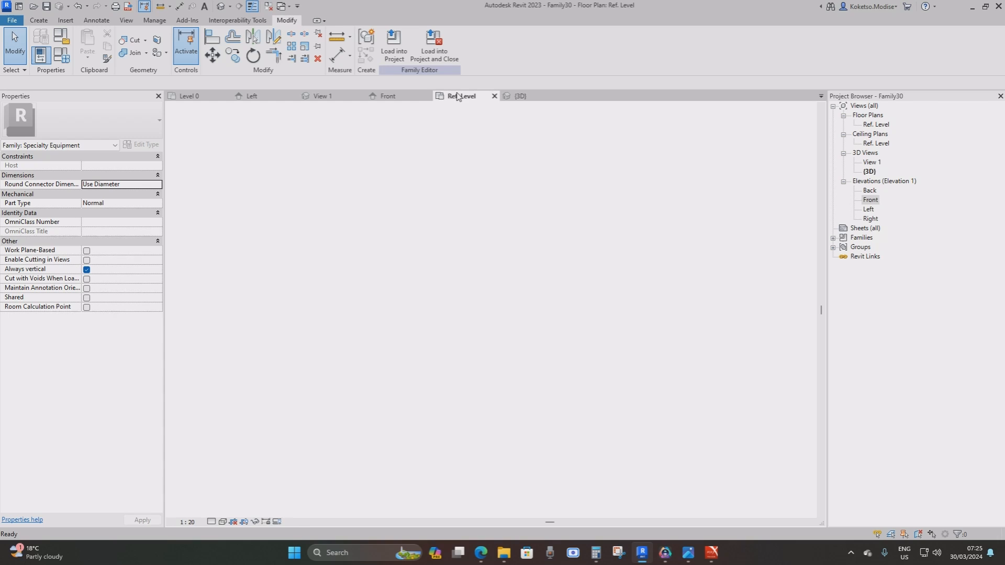
{"action": "left_click", "coordinate": [211, 522]}
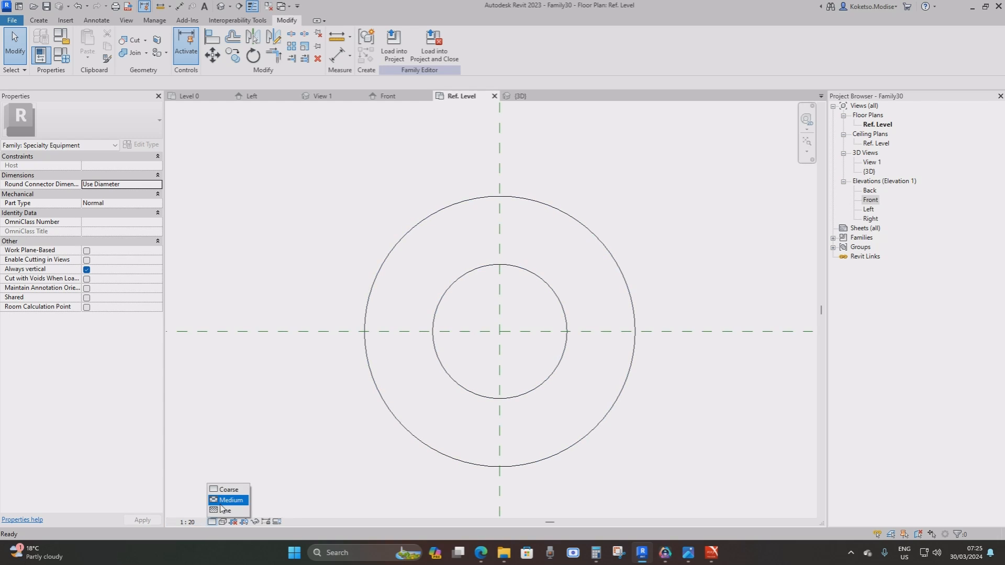
{"action": "left_click", "coordinate": [220, 511]}
{"action": "left_click", "coordinate": [222, 522]}
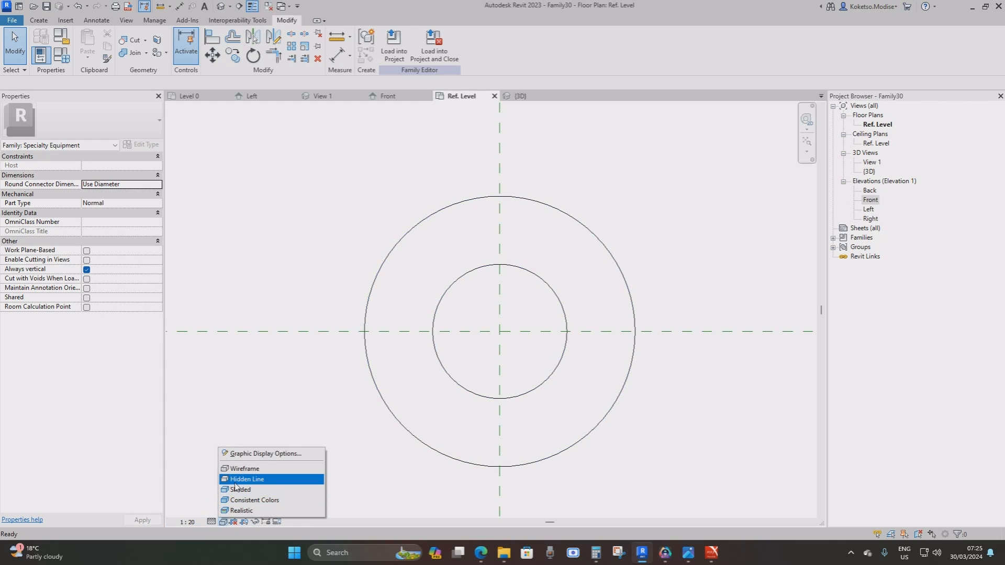
{"action": "left_click", "coordinate": [235, 481]}
{"action": "scroll", "coordinate": [468, 332], "scroll_direction": "up", "scroll_amount": 1}
{"action": "scroll", "coordinate": [471, 337], "scroll_direction": "up", "scroll_amount": 1}
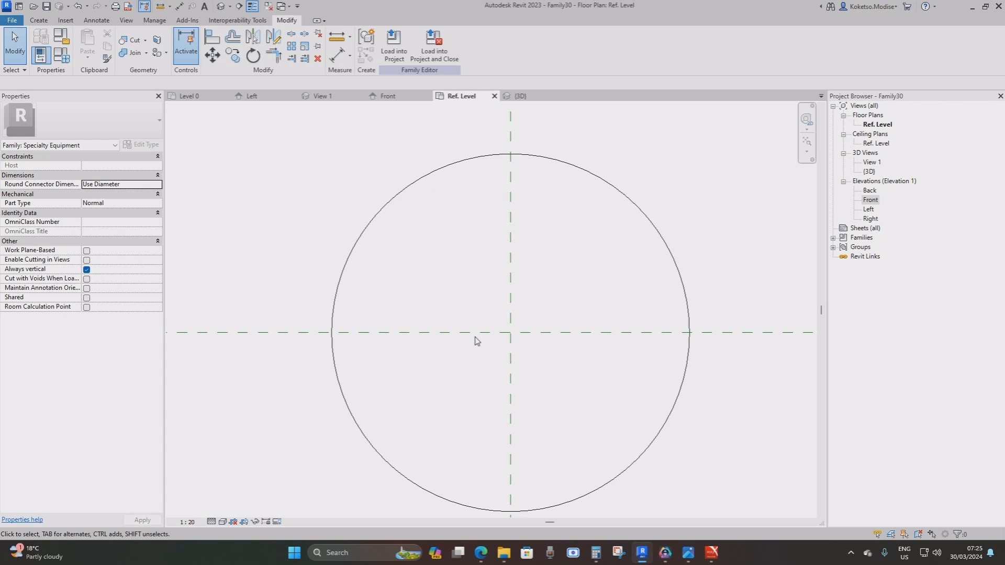
Step: Start a void extrusion and sketch a rectangle about 3.4 mm by 4.1 mm around the centre of the head
{"action": "left_click", "coordinate": [37, 20]}
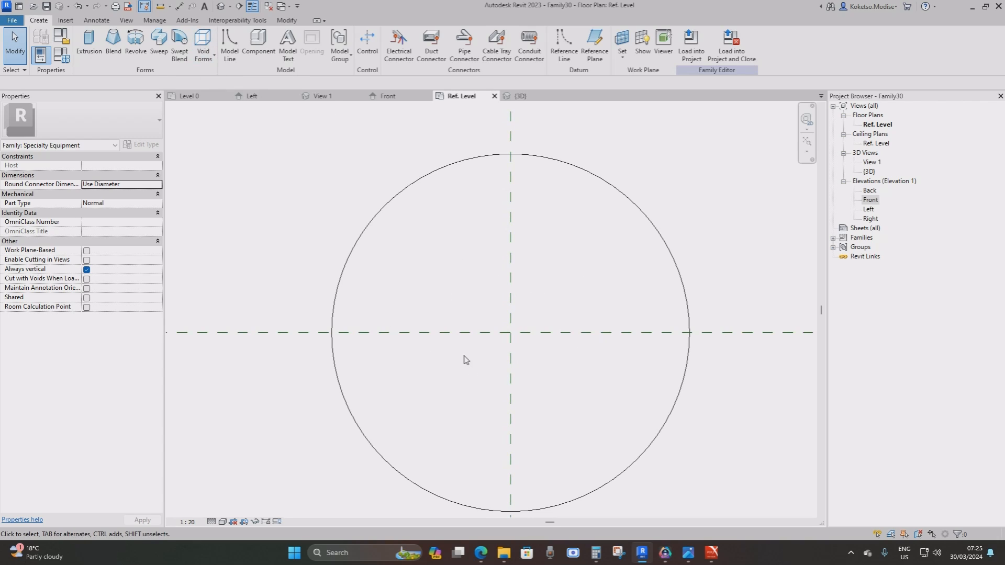
{"action": "left_click", "coordinate": [204, 47]}
{"action": "left_click", "coordinate": [213, 77]}
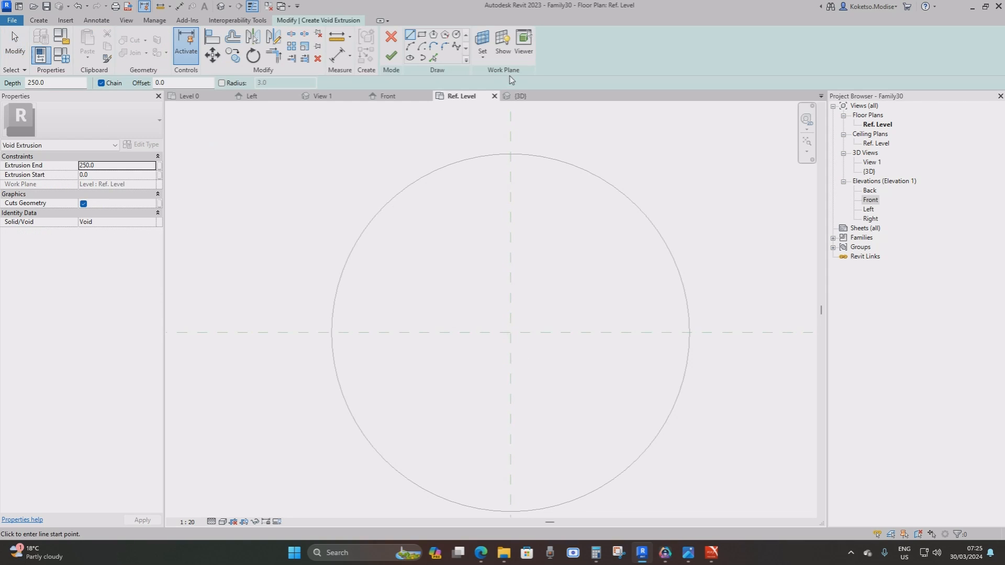
{"action": "left_click", "coordinate": [462, 268]}
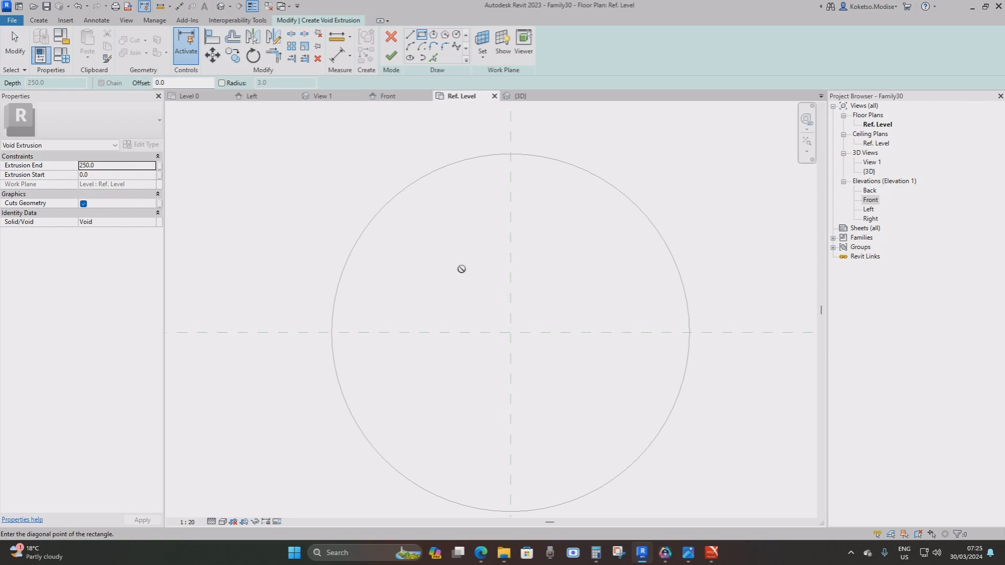
{"action": "left_click", "coordinate": [563, 389]}
{"action": "key", "text": "Escape"}
{"action": "key", "text": "Escape"}
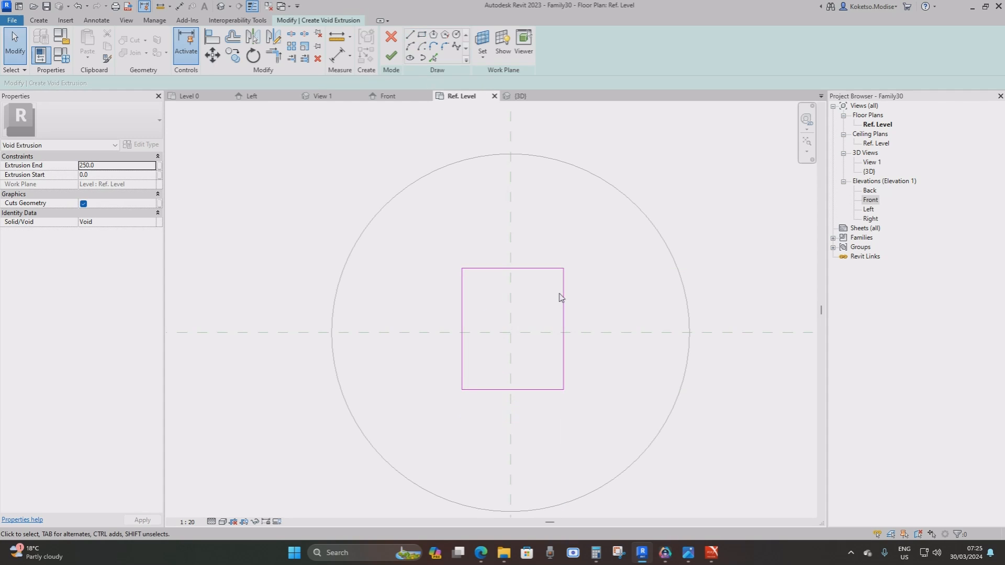
Step: Set the rectangle's right side 2 mm from the vertical reference plane through the centre
{"action": "left_click", "coordinate": [563, 295]}
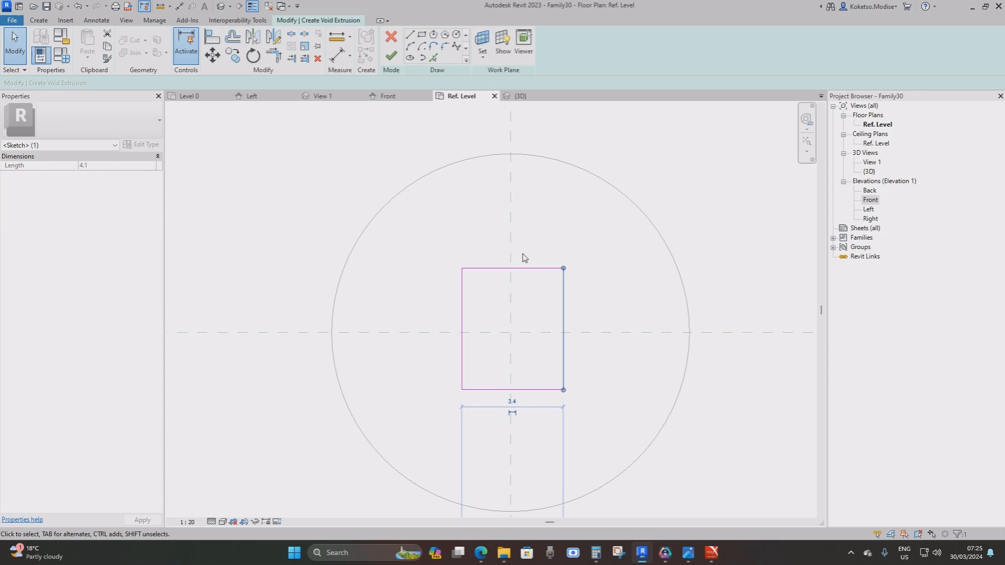
{"action": "scroll", "coordinate": [522, 257], "scroll_direction": "down", "scroll_amount": 2}
{"action": "scroll", "coordinate": [506, 453], "scroll_direction": "down", "scroll_amount": 1}
{"action": "middle_click_drag", "start_coordinate": [515, 408], "coordinate": [499, 230]}
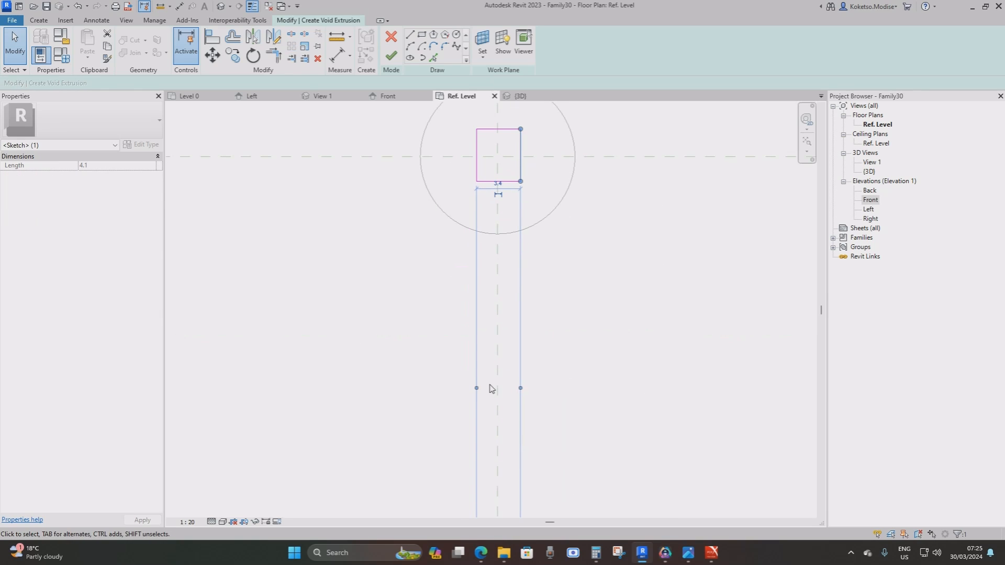
{"action": "left_click_drag", "start_coordinate": [477, 388], "coordinate": [498, 390]}
{"action": "scroll", "coordinate": [514, 184], "scroll_direction": "up", "scroll_amount": 3}
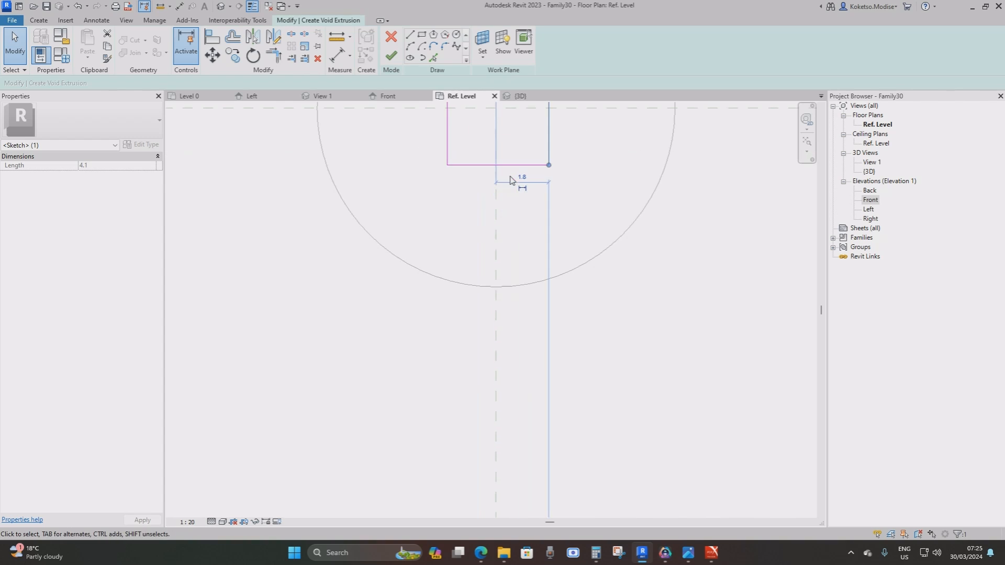
{"action": "key", "text": "Return"}
Step: Set the rectangle's width to 4 mm by moving its left side
{"action": "middle_click_drag", "start_coordinate": [500, 169], "coordinate": [502, 288]}
{"action": "scroll", "coordinate": [503, 288], "scroll_direction": "down", "scroll_amount": 2}
{"action": "left_click", "coordinate": [468, 241]}
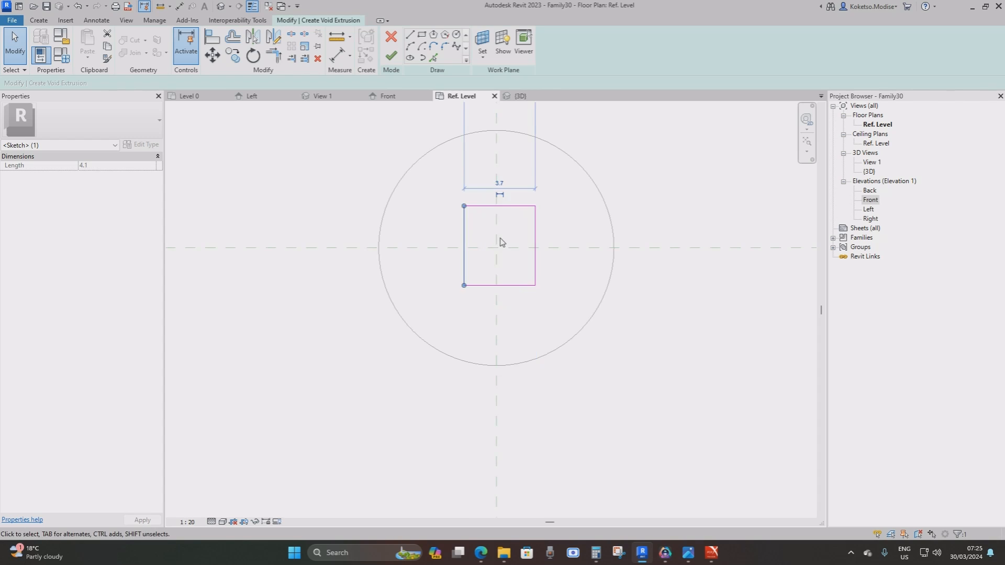
{"action": "scroll", "coordinate": [503, 158], "scroll_direction": "up", "scroll_amount": 3}
{"action": "left_click", "coordinate": [497, 155]}
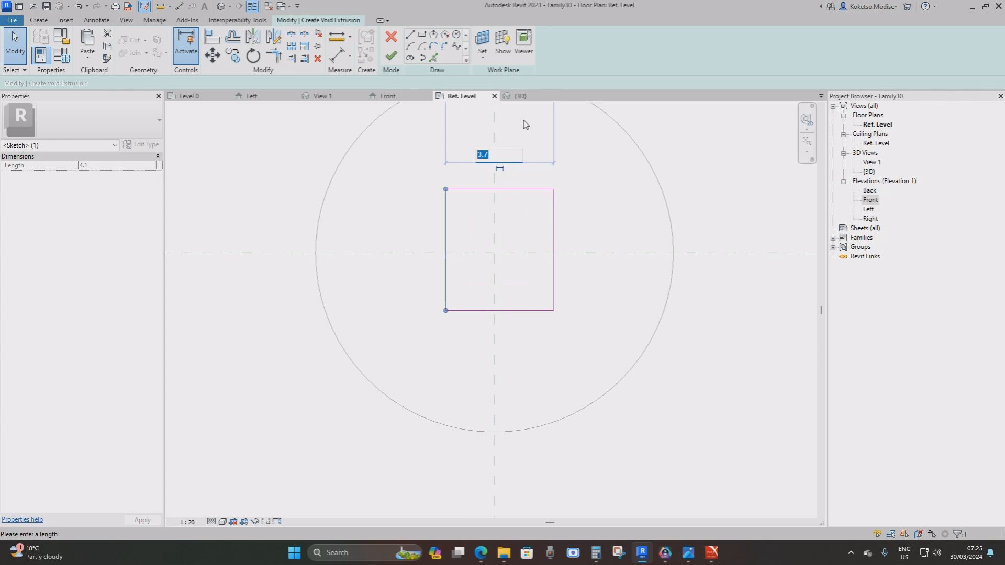
{"action": "type", "text": "4"}
{"action": "key", "text": "Return"}
Step: Set the rectangle's top edge 2 mm above the horizontal reference plane and its bottom edge 4 mm below the top edge
{"action": "left_click", "coordinate": [502, 190]}
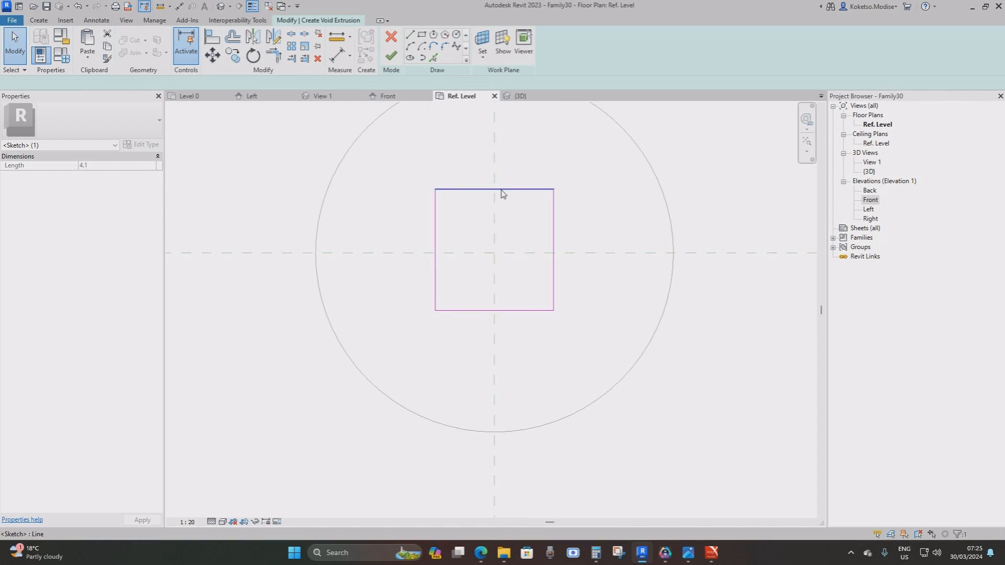
{"action": "scroll", "coordinate": [503, 198], "scroll_direction": "down", "scroll_amount": 2}
{"action": "left_click_drag", "start_coordinate": [731, 247], "coordinate": [729, 222]}
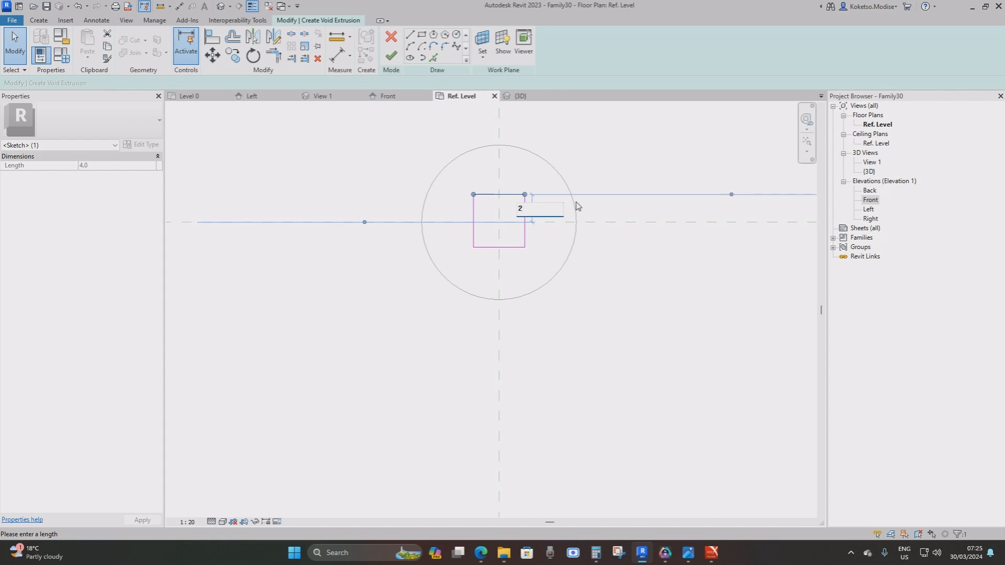
{"action": "key", "text": "Return"}
{"action": "left_click", "coordinate": [495, 247]}
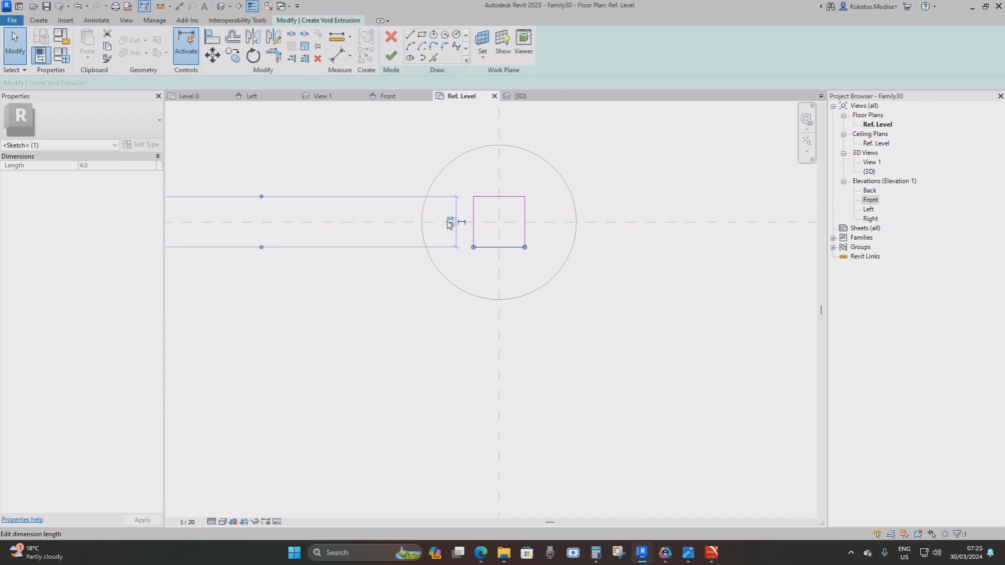
{"action": "key", "text": "Return"}
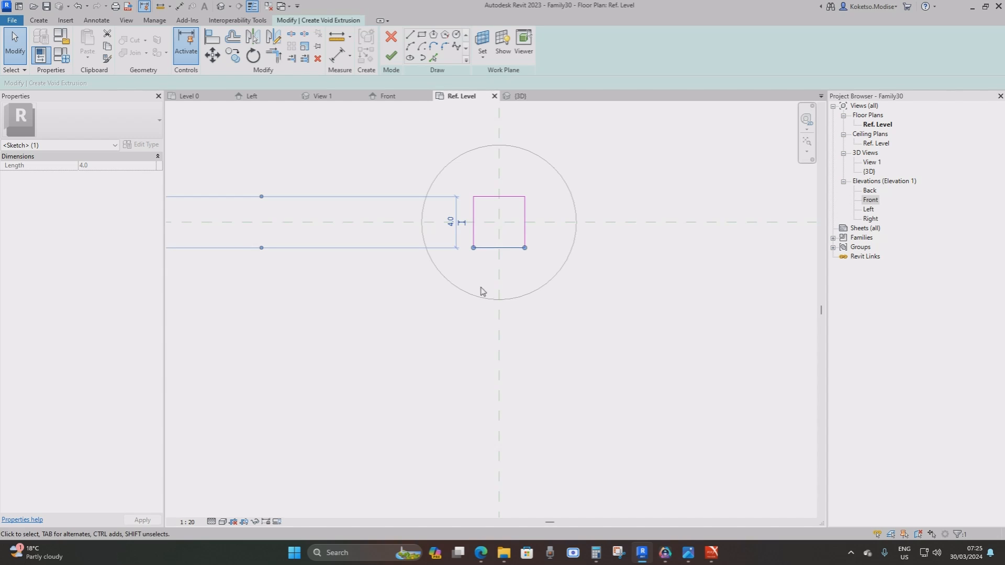
{"action": "scroll", "coordinate": [516, 220], "scroll_direction": "up", "scroll_amount": 4}
{"action": "left_click", "coordinate": [501, 209]}
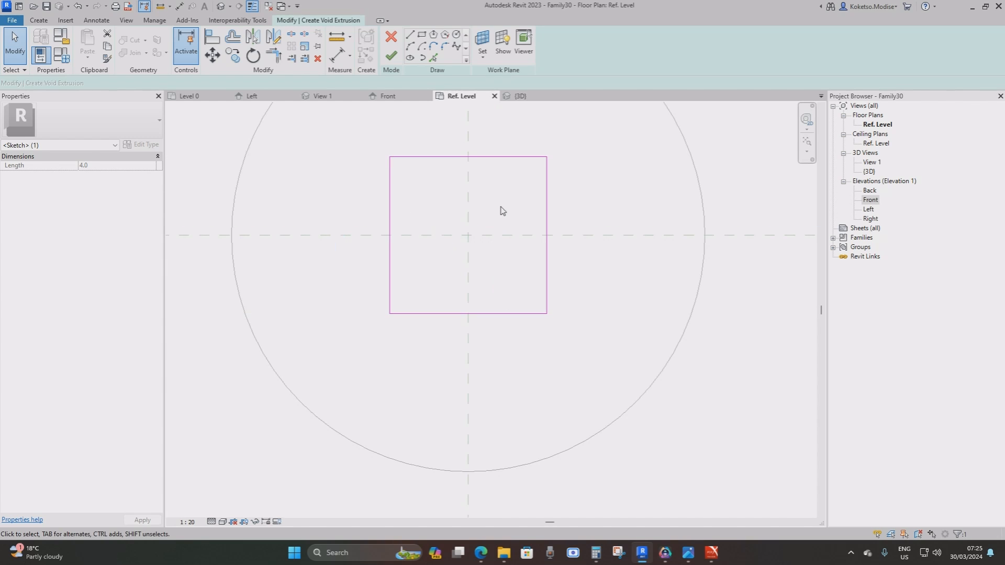
Step: Draw two horizontal lines across the square, about 0.9 mm below its top edge and about 0.7 mm above its bottom edge
{"action": "middle_click_drag", "start_coordinate": [478, 210], "coordinate": [511, 218]}
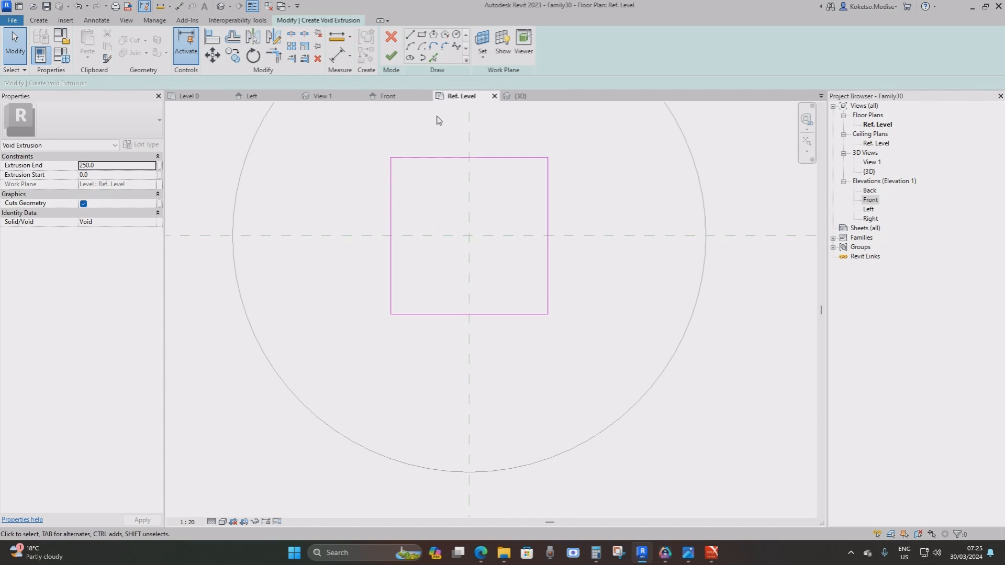
{"action": "left_click", "coordinate": [410, 35]}
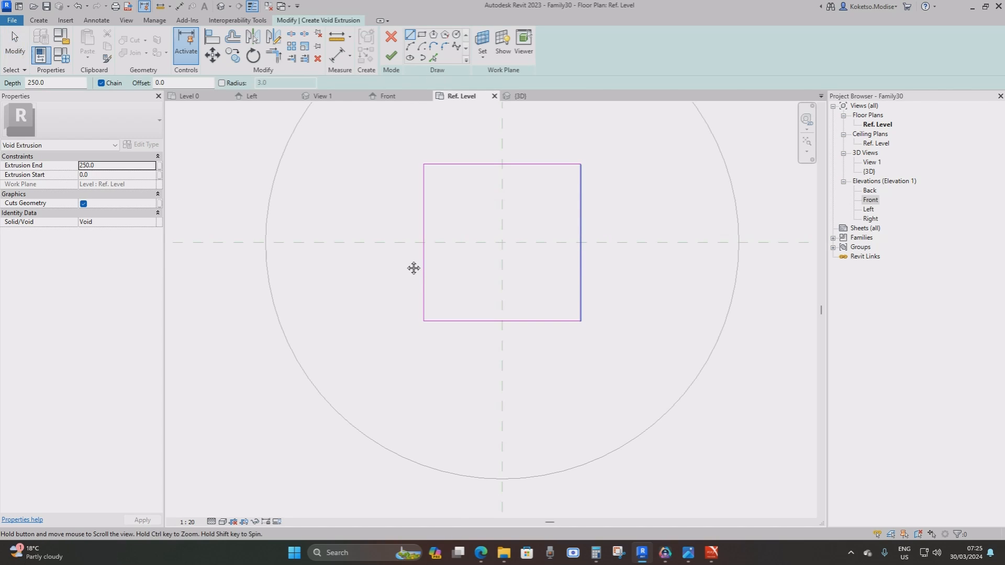
{"action": "middle_click_drag", "start_coordinate": [413, 268], "coordinate": [408, 256]}
{"action": "scroll", "coordinate": [409, 257], "scroll_direction": "down", "scroll_amount": 3}
{"action": "mouse_move", "coordinate": [353, 280]}
{"action": "middle_mouse_down"}
{"action": "mouse_move", "coordinate": [498, 283]}
{"action": "mouse_move", "coordinate": [492, 275]}
{"action": "middle_mouse_up"}
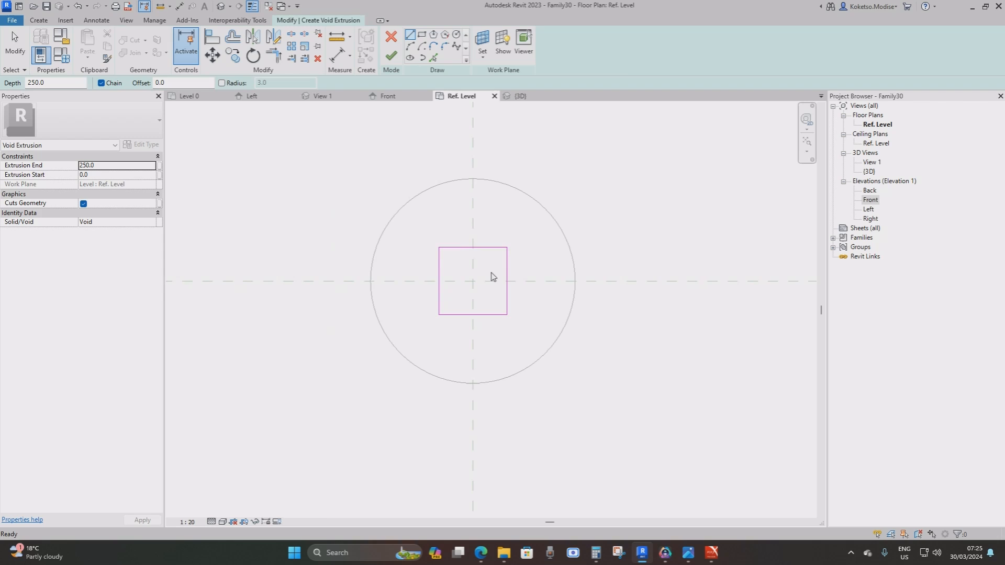
{"action": "scroll", "coordinate": [491, 273], "scroll_direction": "up", "scroll_amount": 1}
{"action": "scroll", "coordinate": [513, 254], "scroll_direction": "up", "scroll_amount": 2}
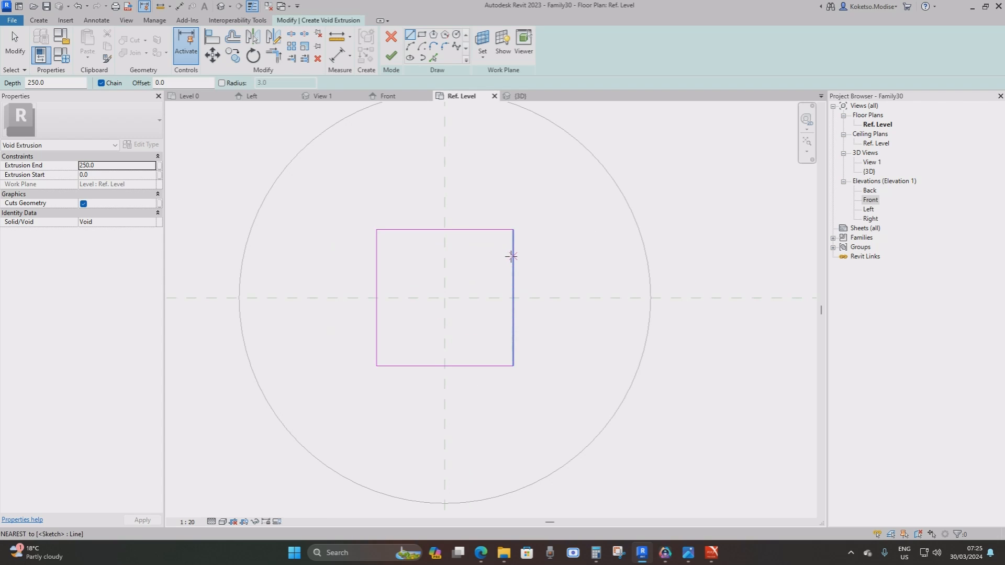
{"action": "left_click", "coordinate": [512, 259]}
{"action": "left_click", "coordinate": [377, 258]}
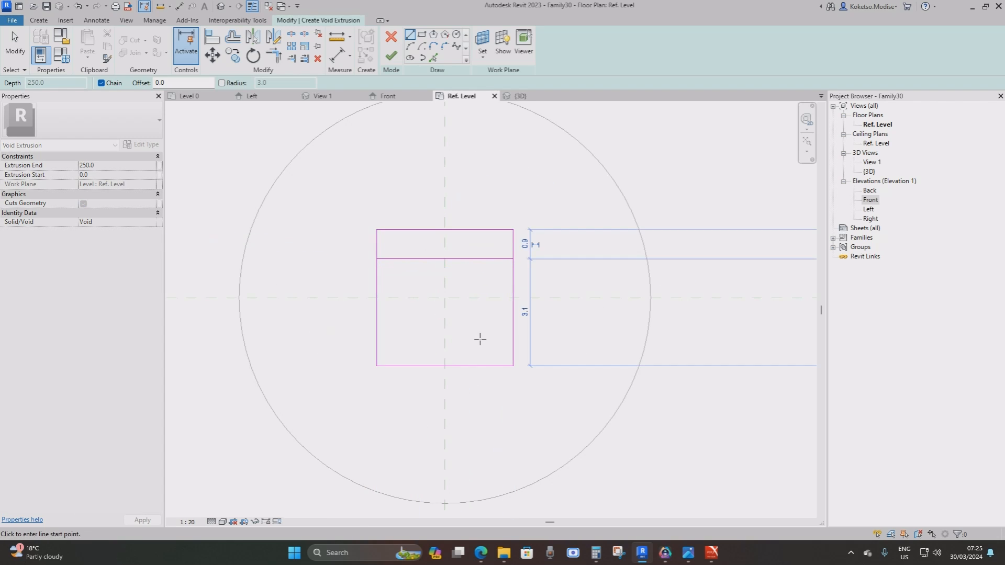
{"action": "left_click", "coordinate": [512, 341]}
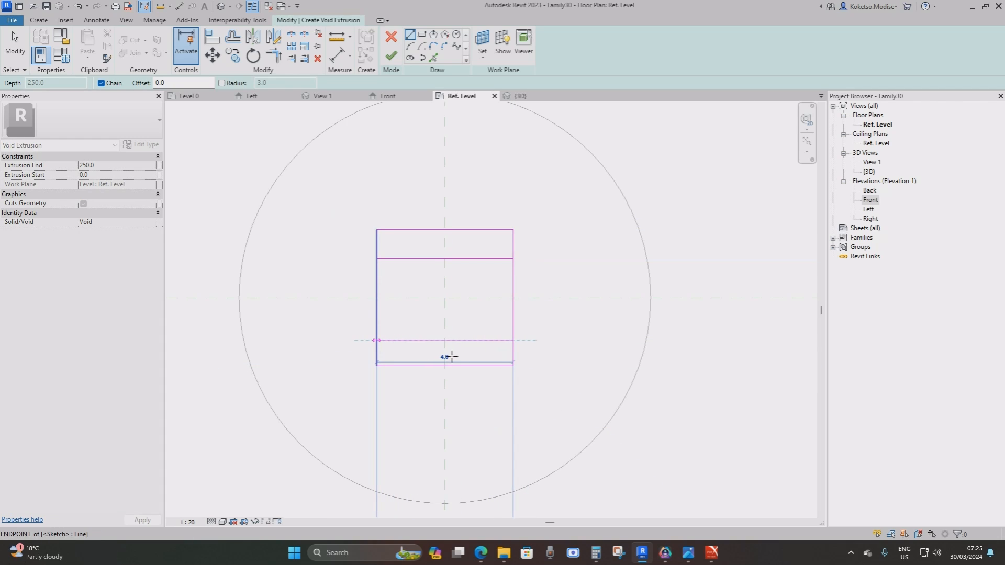
{"action": "left_click", "coordinate": [452, 356]}
{"action": "key", "text": "Escape"}
{"action": "key", "text": "Escape"}
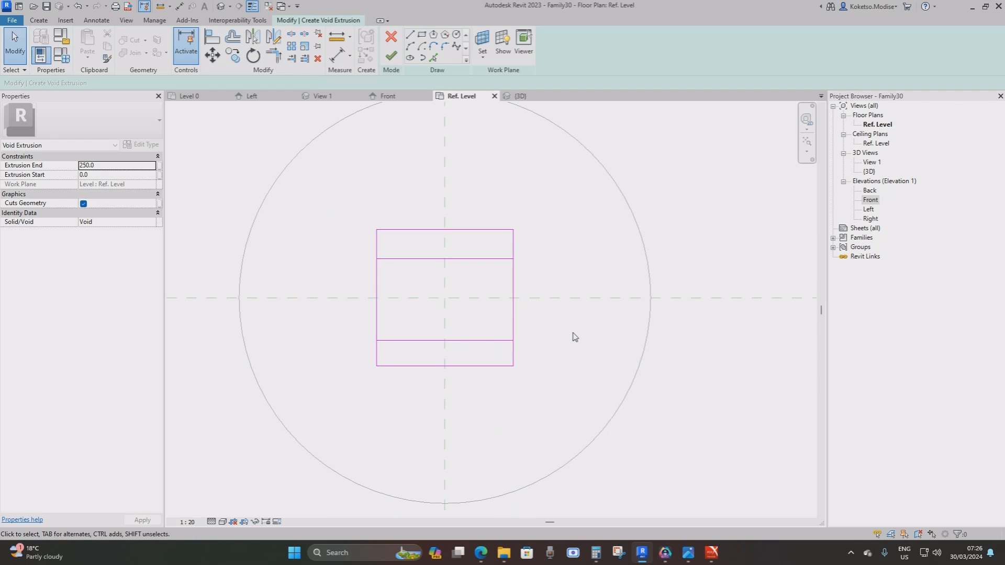
Step: Set the two inner horizontal lines 1 mm from the square's bottom and top edges respectively
{"action": "left_click", "coordinate": [489, 342]}
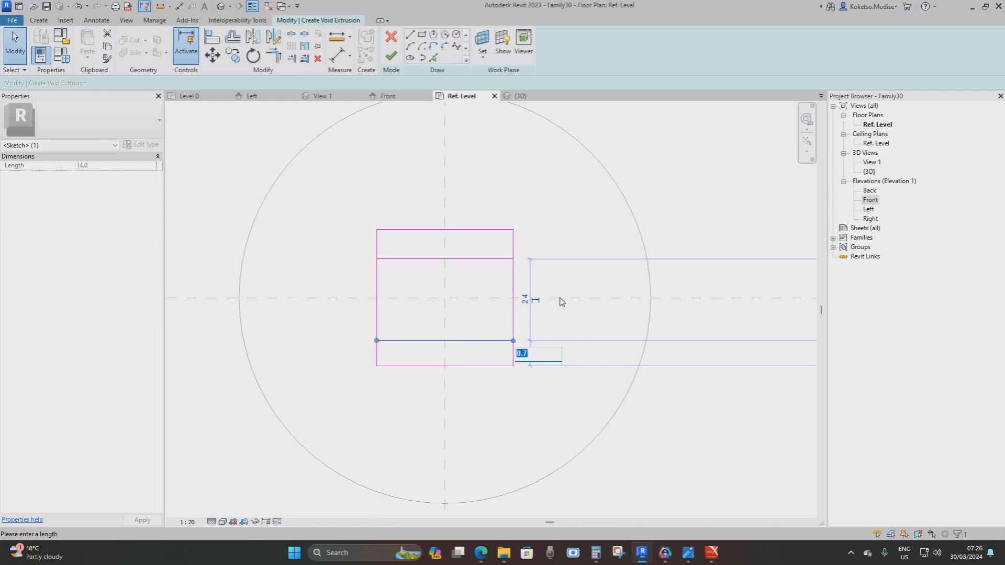
{"action": "key", "text": "Return"}
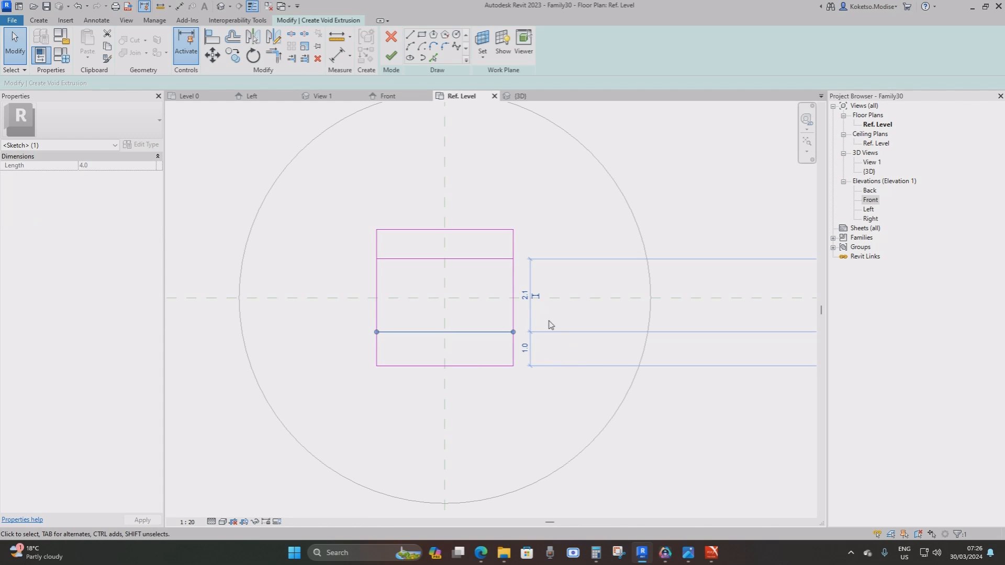
{"action": "left_click", "coordinate": [439, 282]}
{"action": "left_click", "coordinate": [454, 259]}
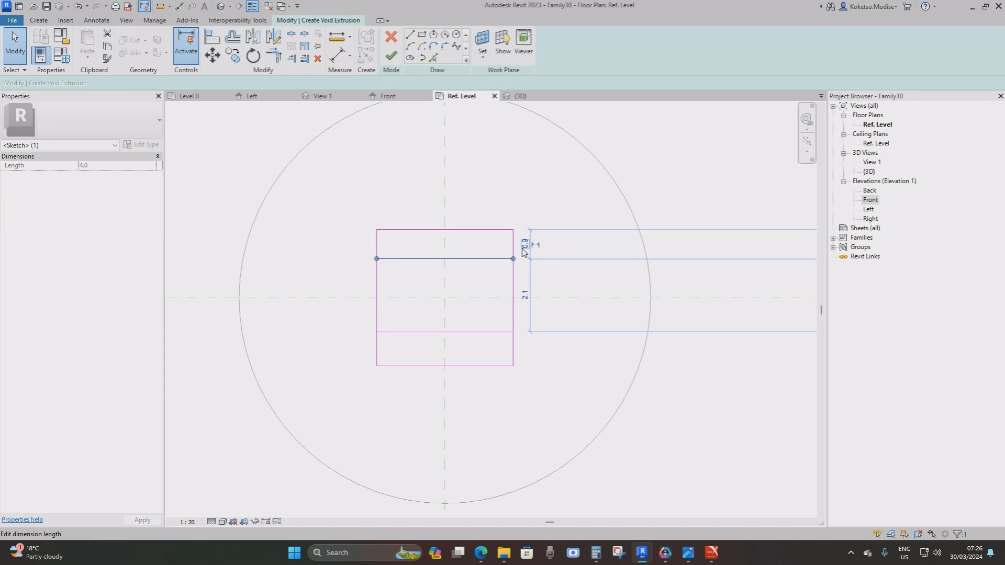
{"action": "type", "text": "1"}
{"action": "key", "text": "Return"}
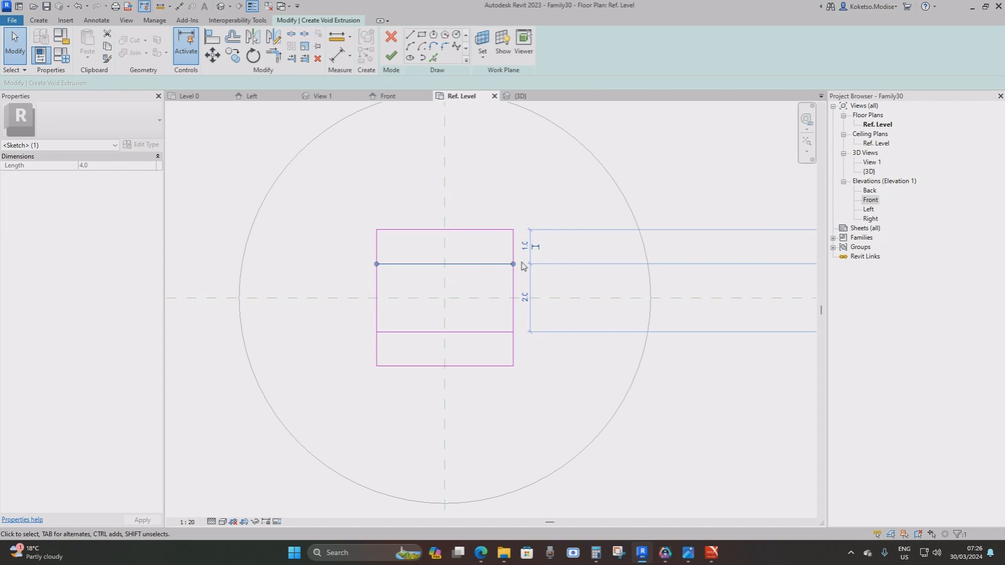
{"action": "left_click", "coordinate": [439, 152]}
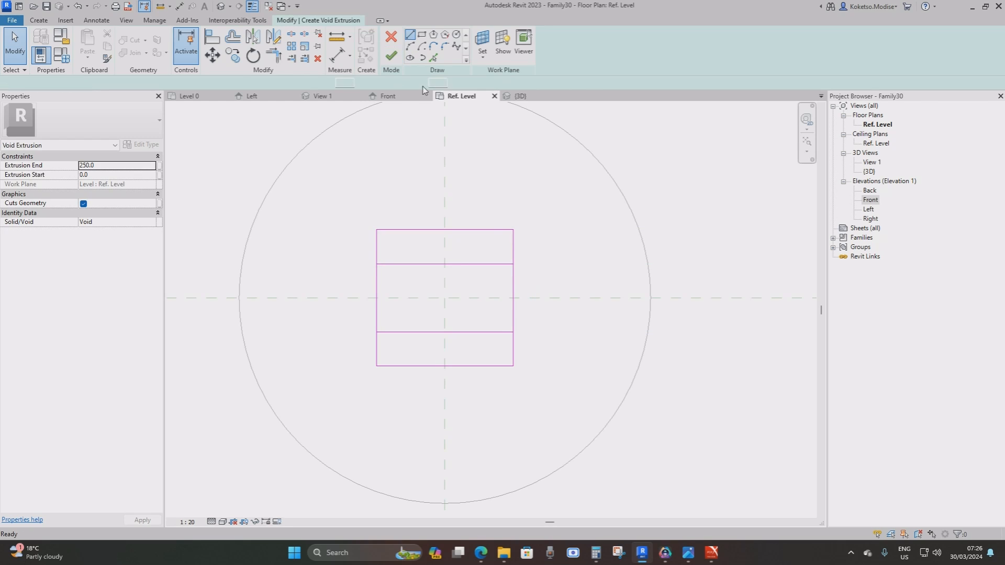
Step: Draw four diagonal lines joining the inner lines' endpoints to the midpoints of the square's top and bottom edges
{"action": "left_click", "coordinate": [410, 35]}
{"action": "left_click", "coordinate": [512, 264]}
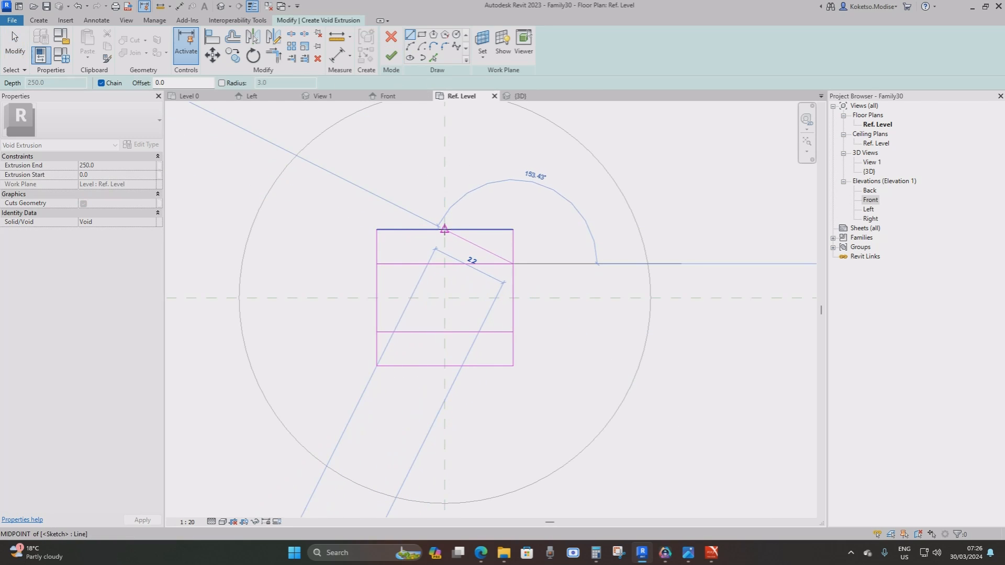
{"action": "left_click", "coordinate": [445, 229]}
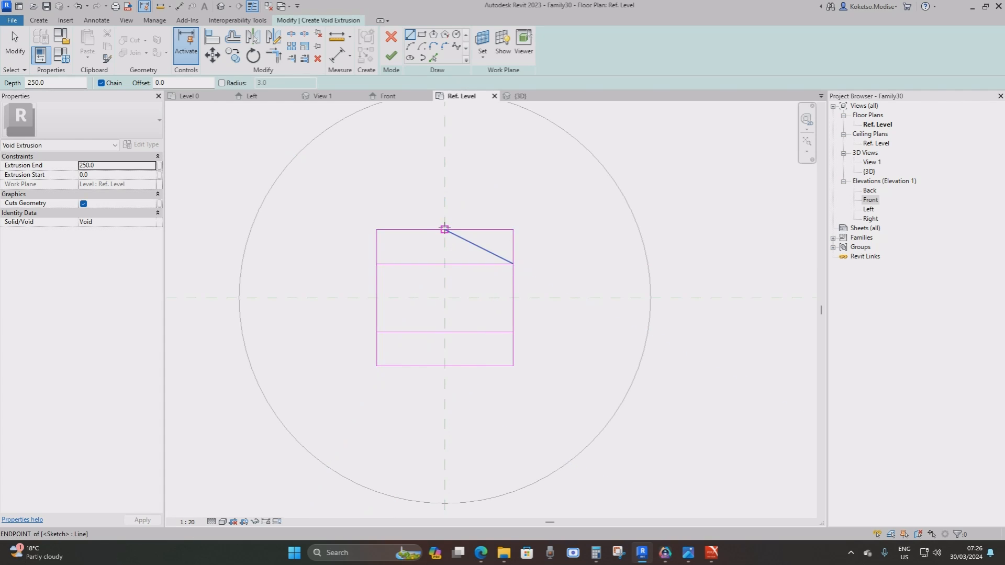
{"action": "left_click", "coordinate": [444, 229]}
{"action": "left_click", "coordinate": [377, 264]}
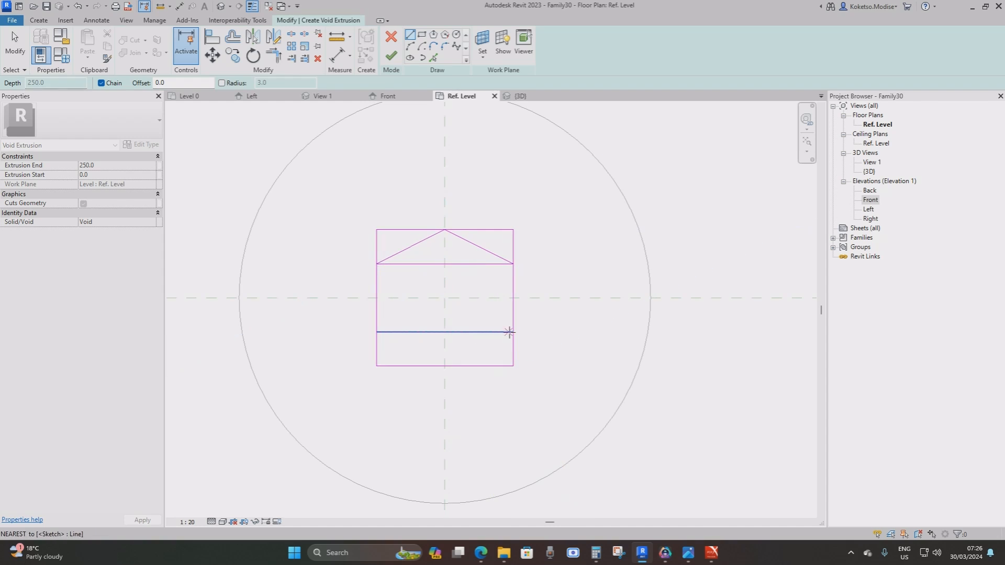
{"action": "left_click", "coordinate": [513, 332]}
{"action": "left_click", "coordinate": [445, 366]}
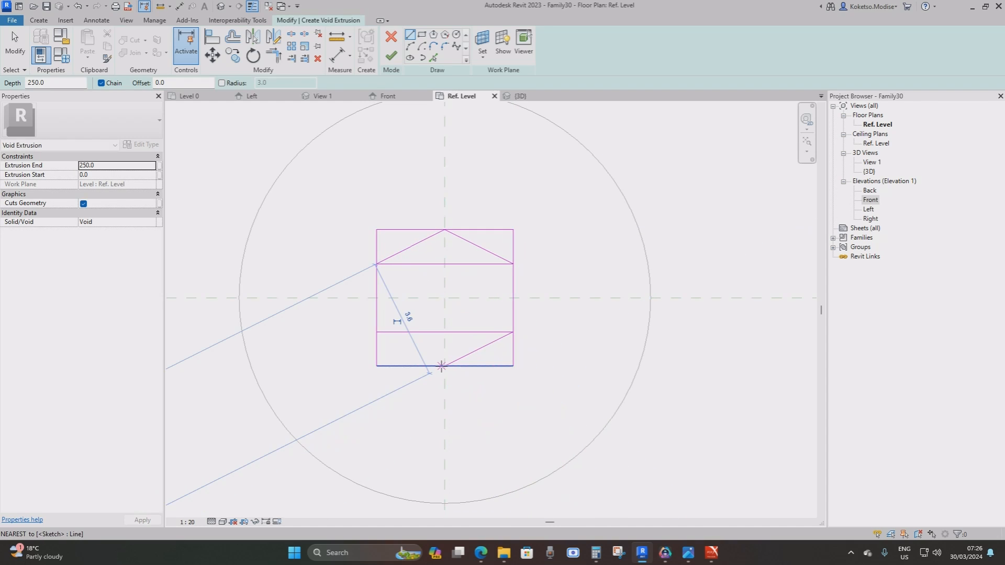
{"action": "left_click", "coordinate": [376, 332]}
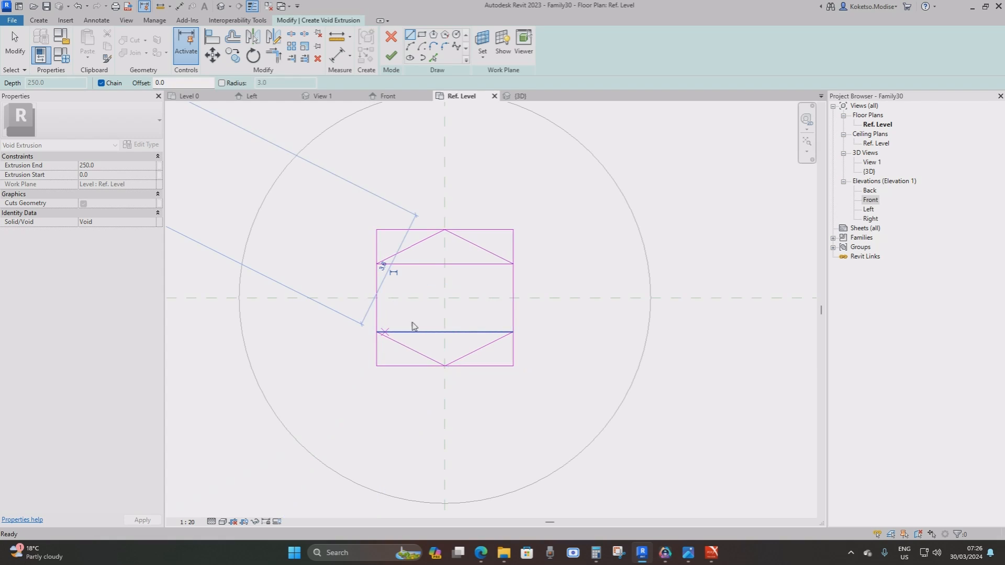
{"action": "key", "text": "Escape"}
{"action": "scroll", "coordinate": [450, 251], "scroll_direction": "up", "scroll_amount": 3}
{"action": "key", "text": "Escape"}
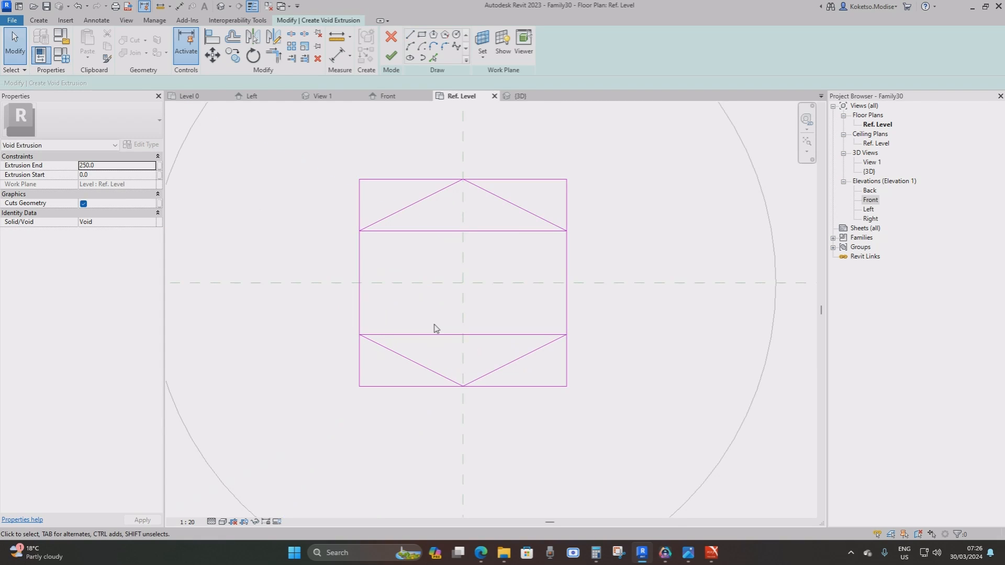
Step: Delete the two inner horizontal lines and the square's top and bottom edges
{"action": "left_click_drag", "start_coordinate": [472, 223], "coordinate": [445, 361]}
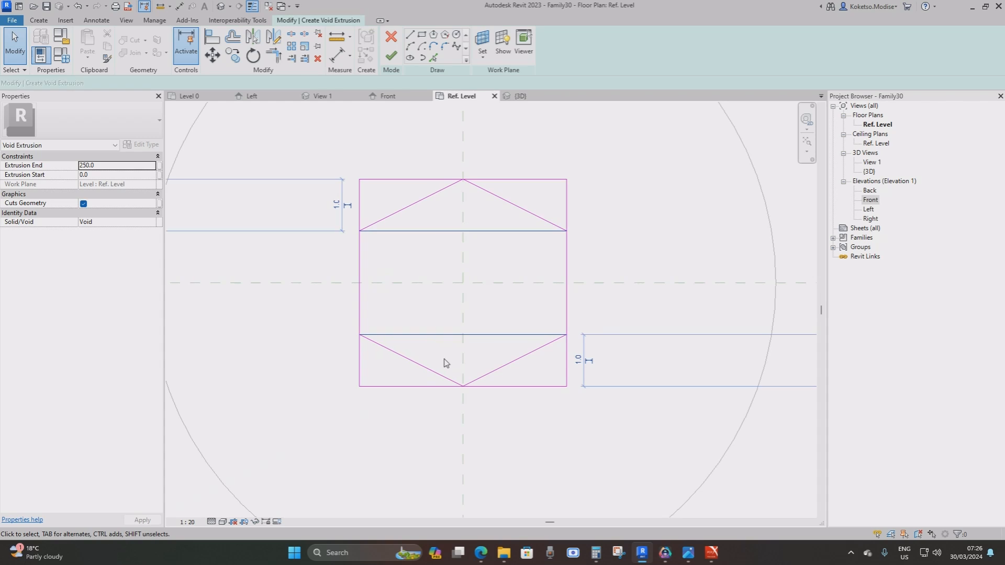
{"action": "key", "text": "Delete"}
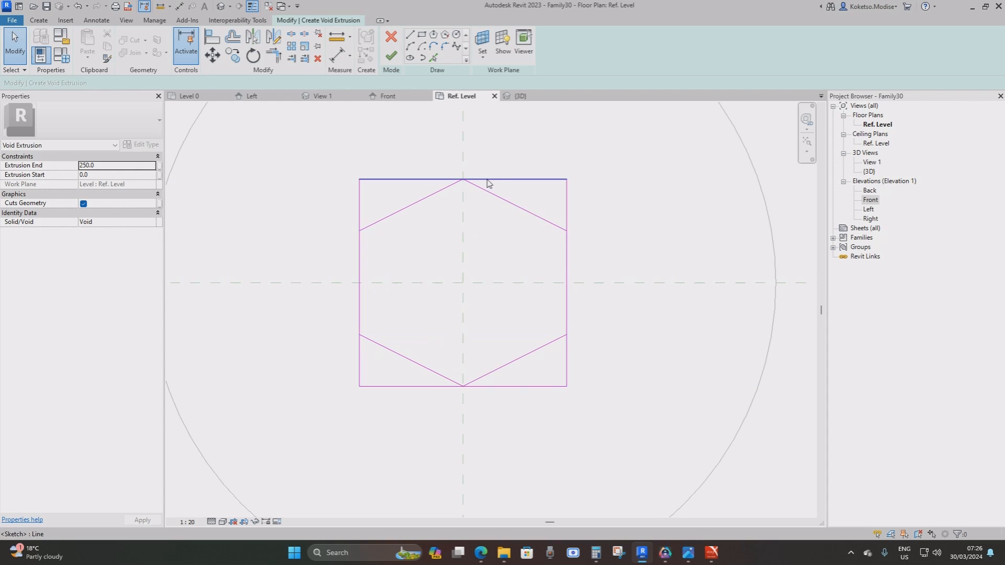
{"action": "left_click", "coordinate": [504, 180]}
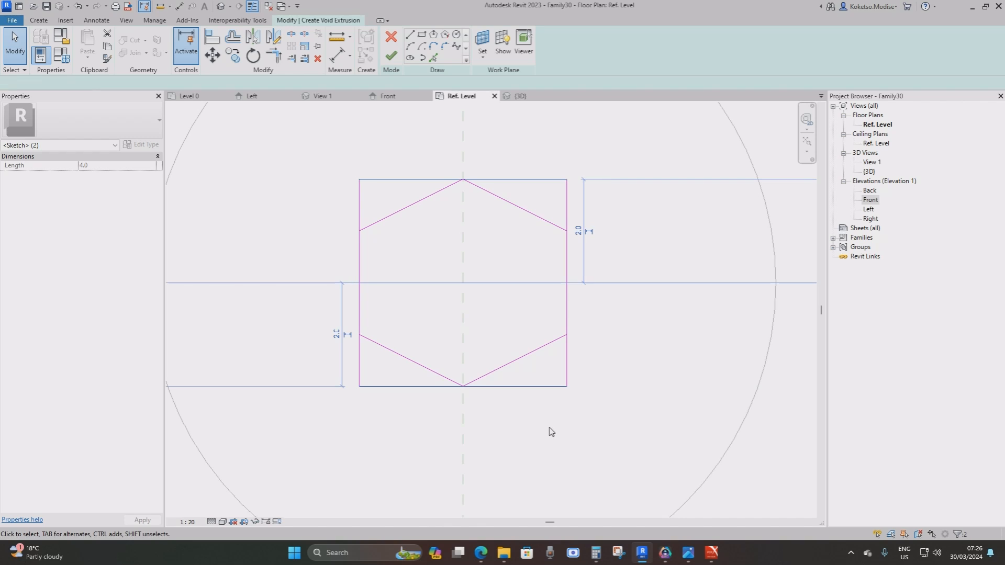
{"action": "key", "text": "Delete"}
Step: Trim the two vertical sides to the diagonals to form a closed hexagon and finish the void extrusion sketch
{"action": "left_click", "coordinate": [274, 55]}
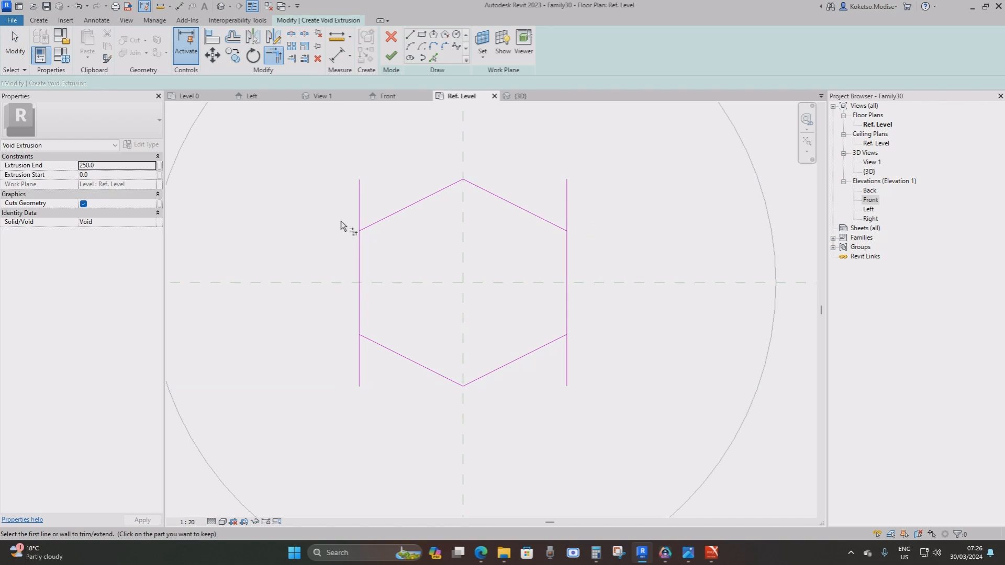
{"action": "left_click", "coordinate": [364, 229]}
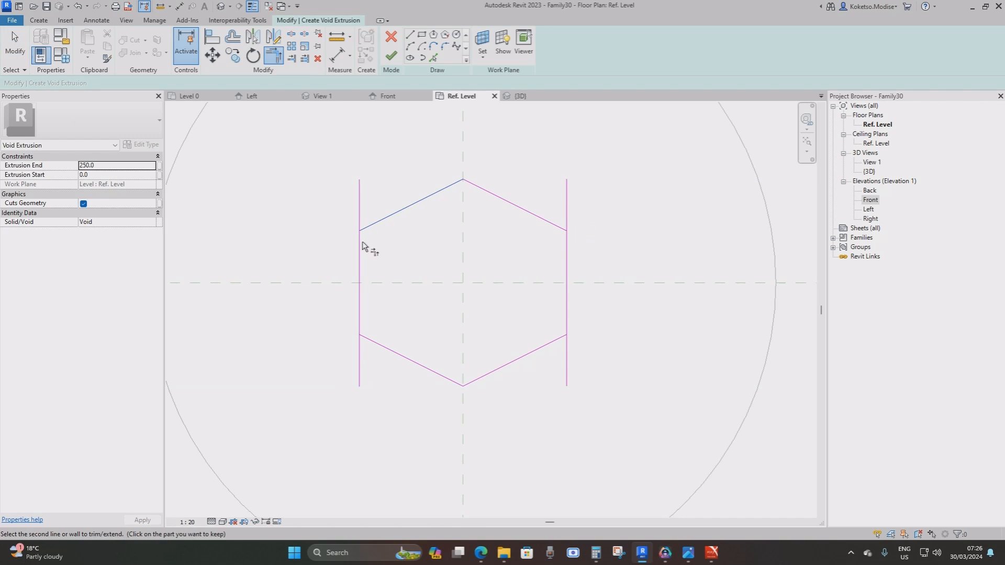
{"action": "left_click", "coordinate": [361, 310]}
{"action": "left_click", "coordinate": [544, 347]}
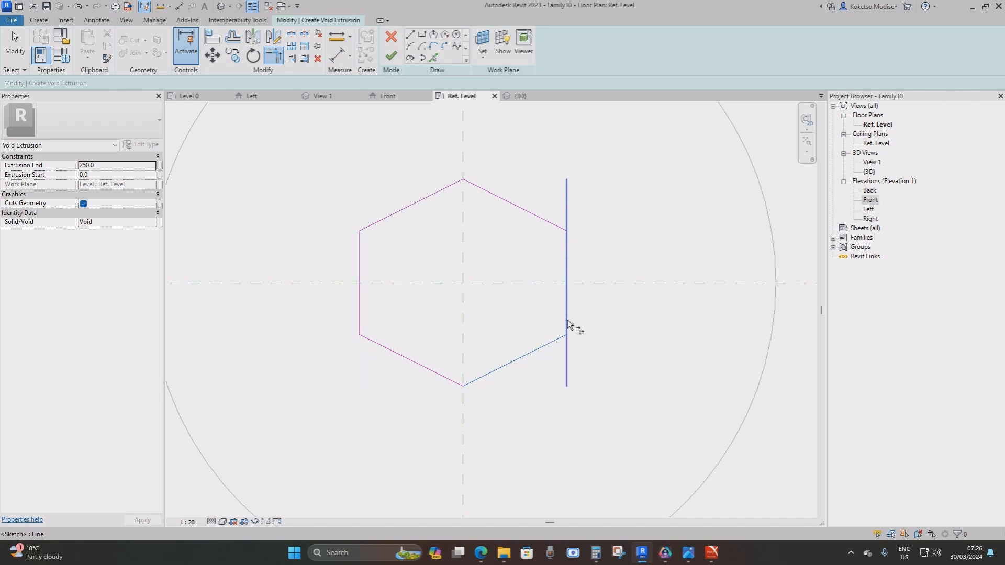
{"action": "left_click", "coordinate": [567, 229]}
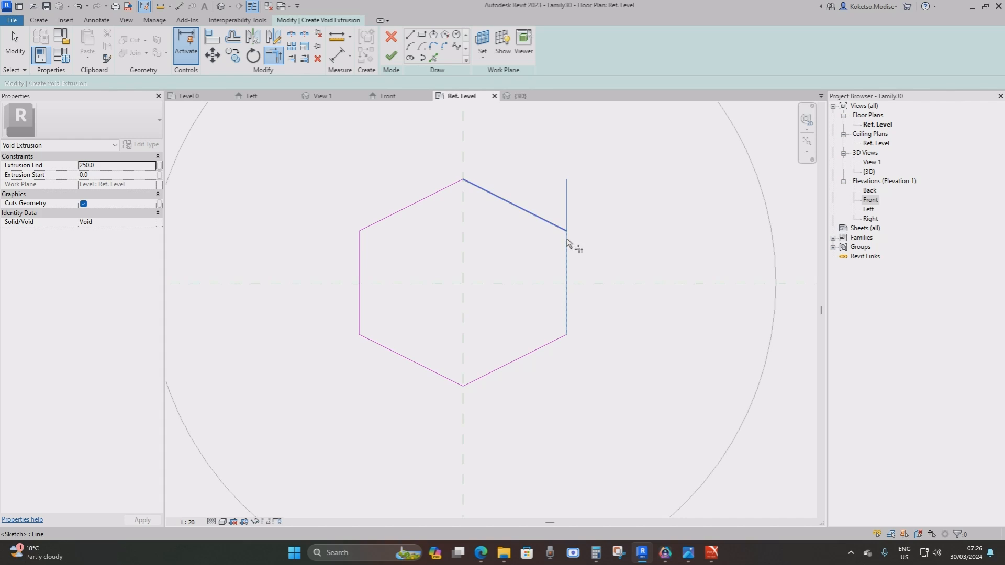
{"action": "left_click", "coordinate": [567, 242]}
{"action": "scroll", "coordinate": [507, 230], "scroll_direction": "down", "scroll_amount": 3}
{"action": "left_click", "coordinate": [392, 56]}
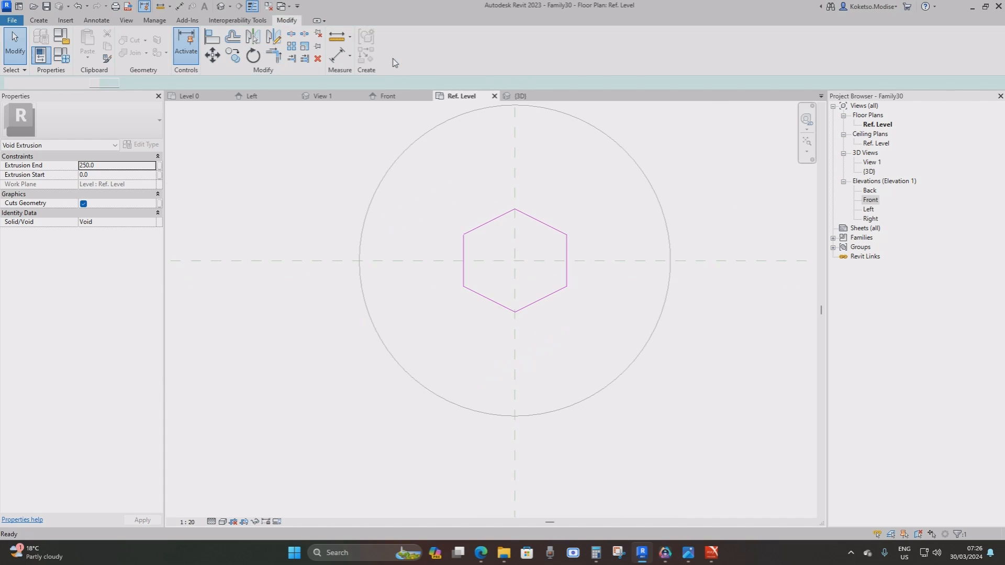
Step: In the Front elevation, raise the hexagonal void's lower end to about 0.9 mm above the reference level
{"action": "left_click", "coordinate": [383, 98]}
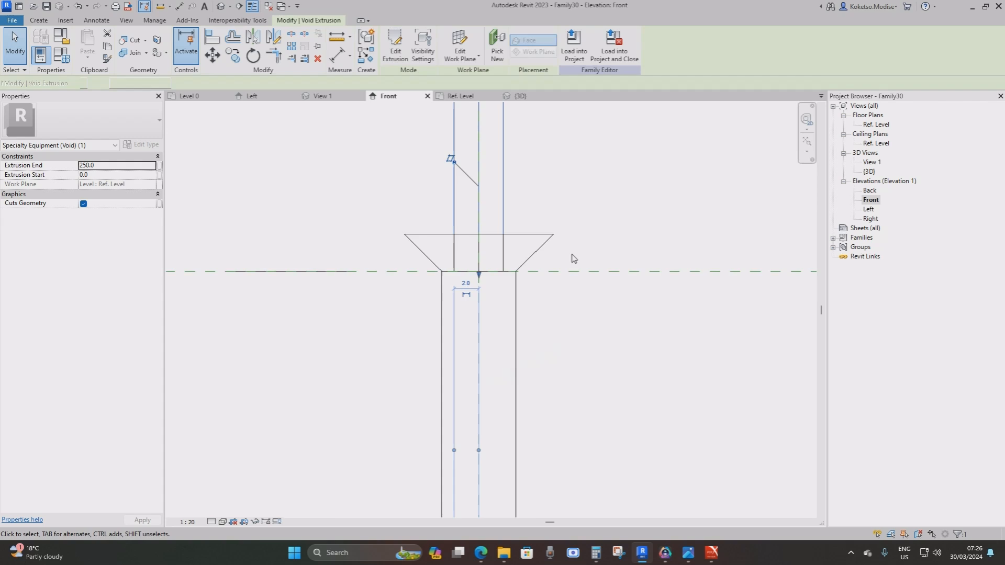
{"action": "left_click_drag", "start_coordinate": [495, 272], "coordinate": [496, 255]}
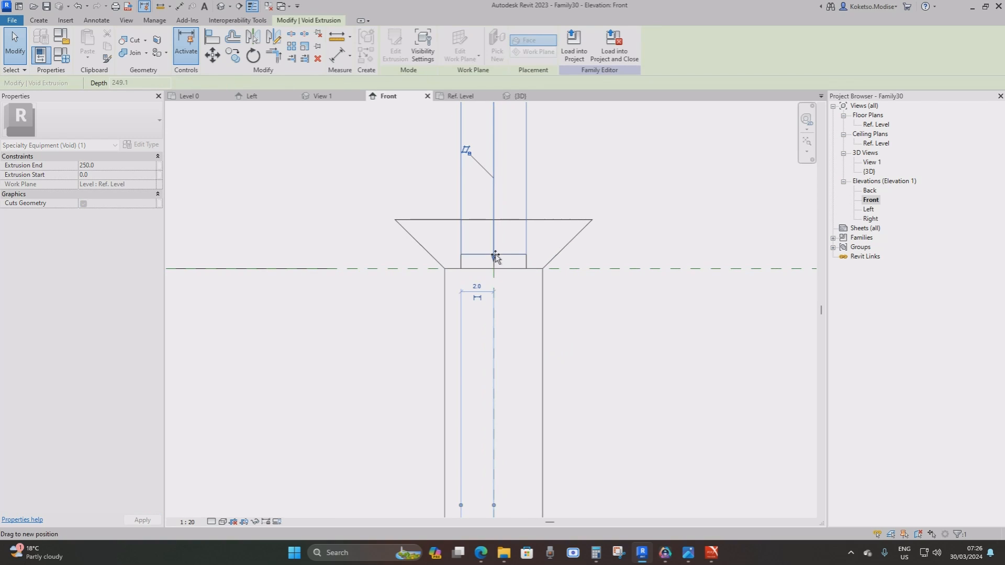
{"action": "scroll", "coordinate": [495, 266], "scroll_direction": "down", "scroll_amount": 6}
Step: Lower the hexagonal void's upper end to the top face of the flared head, at 3.0 mm
{"action": "middle_click_drag", "start_coordinate": [492, 129], "coordinate": [422, 333]}
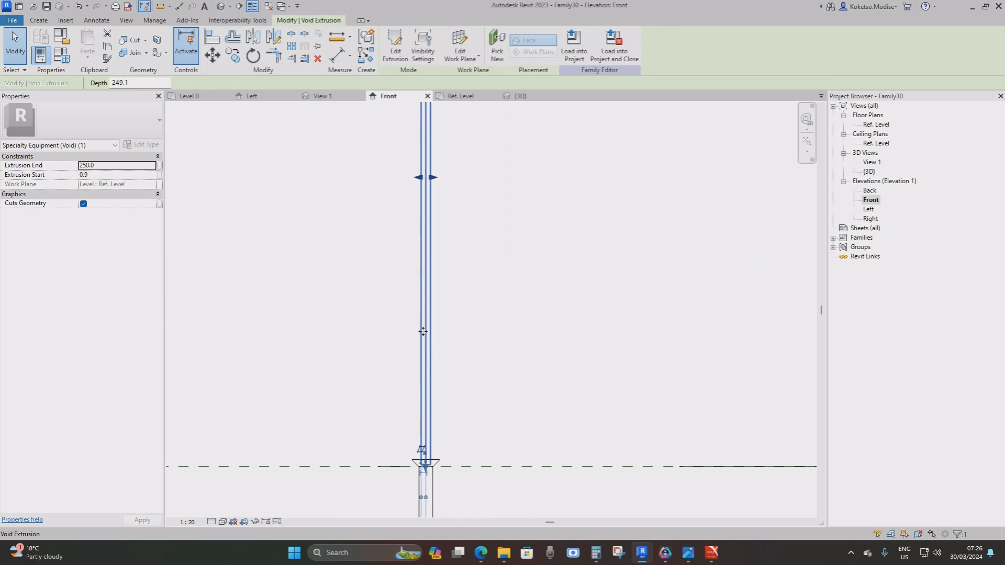
{"action": "scroll", "coordinate": [422, 333], "scroll_direction": "down", "scroll_amount": 4}
{"action": "middle_click_drag", "start_coordinate": [423, 158], "coordinate": [455, 240]}
{"action": "scroll", "coordinate": [455, 240], "scroll_direction": "up", "scroll_amount": 3}
{"action": "left_click_drag", "start_coordinate": [455, 180], "coordinate": [457, 339]}
{"action": "middle_click_drag", "start_coordinate": [440, 327], "coordinate": [464, 308]}
{"action": "mouse_move", "coordinate": [479, 315]}
{"action": "left_mouse_down"}
{"action": "mouse_move", "coordinate": [494, 407]}
{"action": "mouse_move", "coordinate": [530, 408]}
{"action": "mouse_move", "coordinate": [514, 316]}
{"action": "mouse_move", "coordinate": [483, 325]}
{"action": "mouse_move", "coordinate": [488, 313]}
{"action": "mouse_move", "coordinate": [489, 325]}
{"action": "left_mouse_up"}
{"action": "scroll", "coordinate": [482, 319], "scroll_direction": "up", "scroll_amount": 6}
{"action": "key", "text": "Escape"}
{"action": "scroll", "coordinate": [496, 387], "scroll_direction": "up", "scroll_amount": 7}
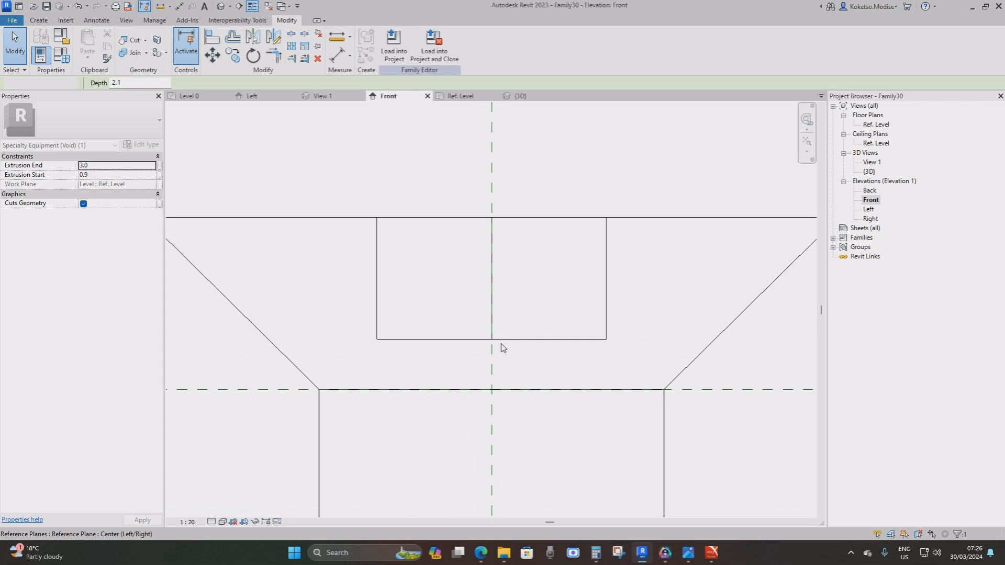
Step: Set the hexagonal recess's depth below the head's top face to 2.5 mm by repositioning its bottom face
{"action": "key", "text": "Tab"}
{"action": "key", "text": "Tab"}
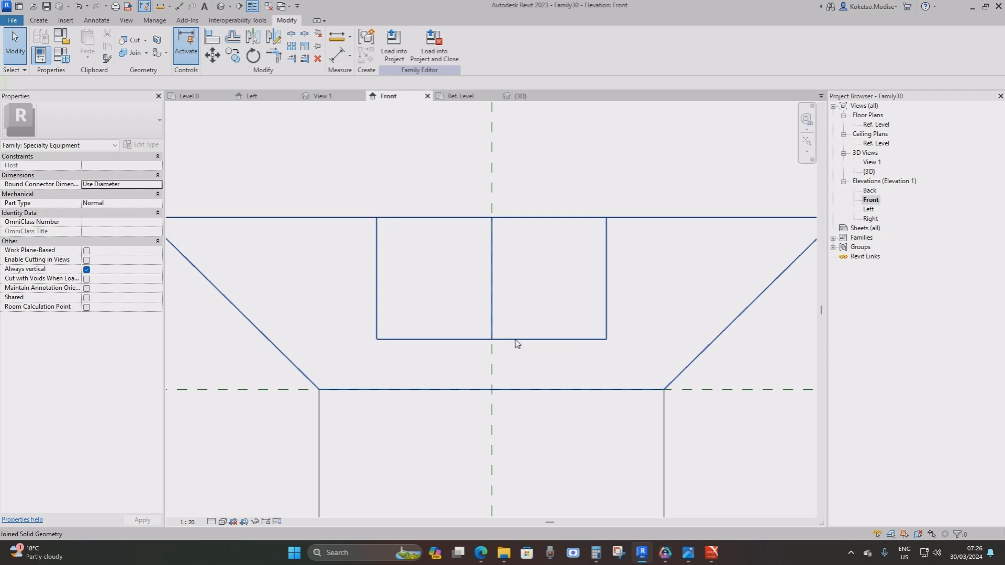
{"action": "left_click", "coordinate": [518, 344]}
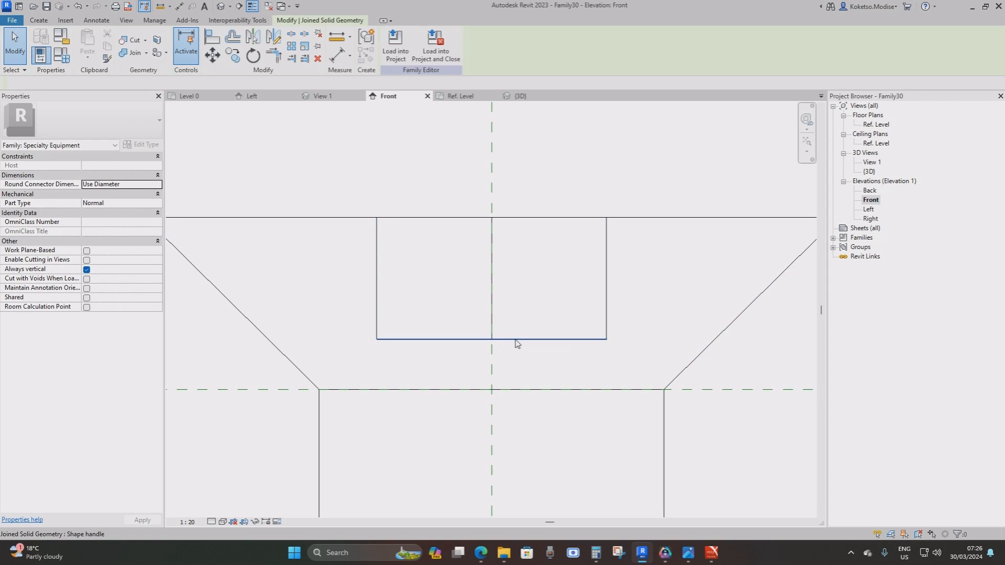
{"action": "left_click", "coordinate": [624, 278]}
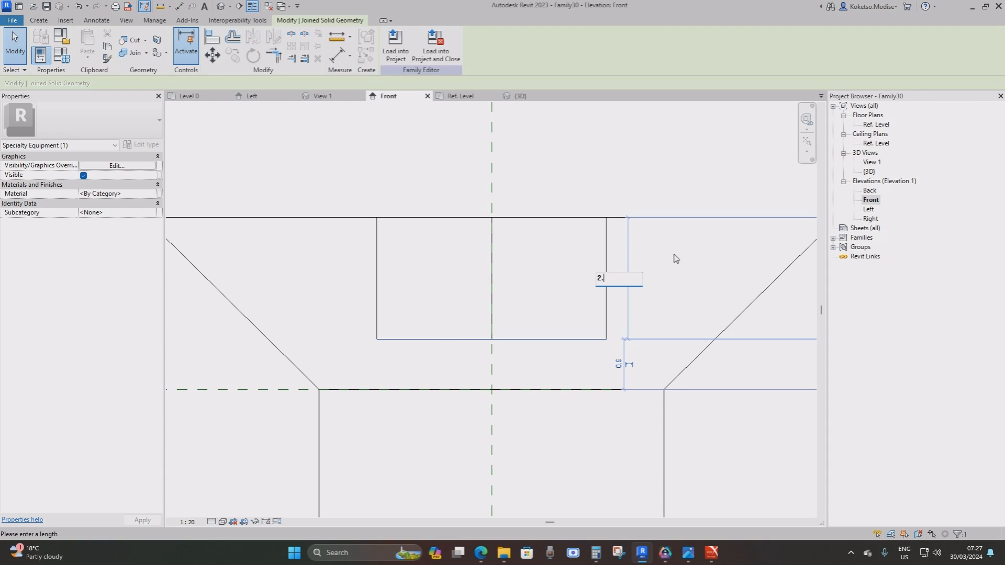
{"action": "key", "text": "Return"}
{"action": "left_click", "coordinate": [507, 300]}
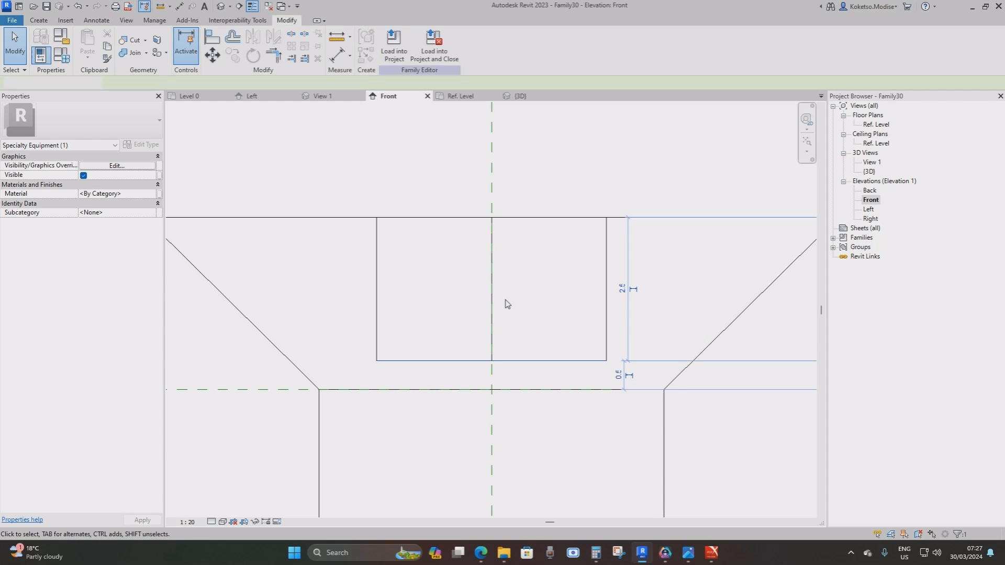
Step: In the 3D view, assign the library material Steel, S 355 to both the cylinder and the flared head
{"action": "scroll", "coordinate": [507, 301], "scroll_direction": "down", "scroll_amount": 3}
{"action": "left_click", "coordinate": [520, 102]}
{"action": "middle_click_drag", "start_coordinate": [539, 227], "coordinate": [512, 227], "text": "shift"}
{"action": "middle_click_drag", "start_coordinate": [515, 329], "coordinate": [518, 298]}
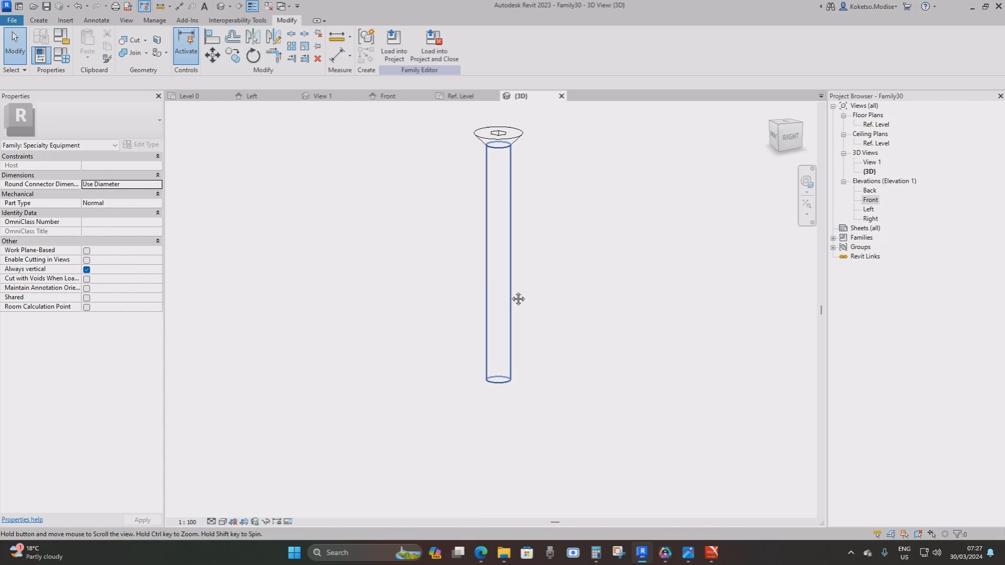
{"action": "left_click", "coordinate": [508, 391]}
{"action": "middle_click_drag", "start_coordinate": [533, 200], "coordinate": [529, 223]}
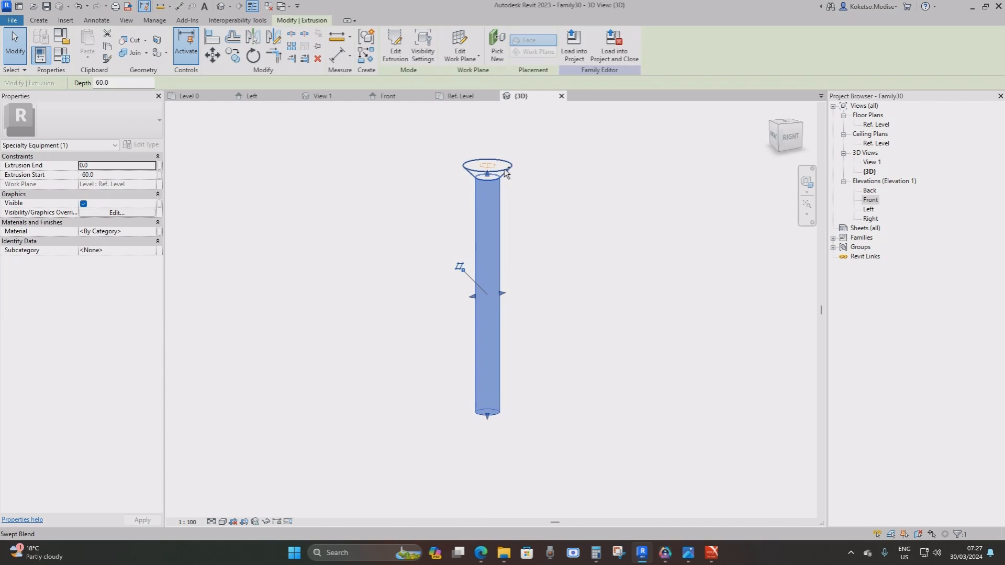
{"action": "left_click", "coordinate": [507, 173], "text": "ctrl"}
{"action": "left_click", "coordinate": [153, 212]}
{"action": "left_click", "coordinate": [153, 212]}
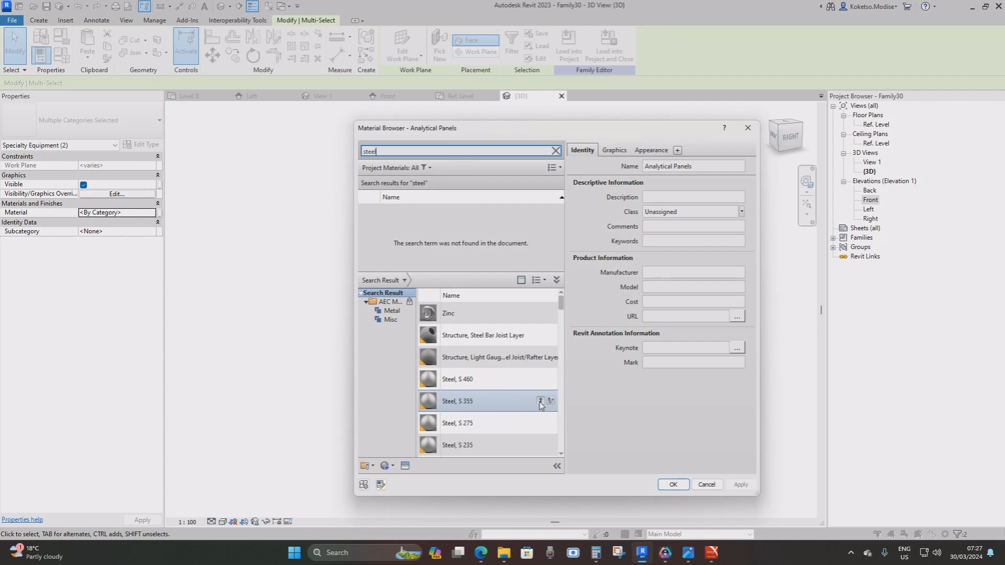
{"action": "left_click", "coordinate": [541, 401]}
{"action": "left_click", "coordinate": [673, 484]}
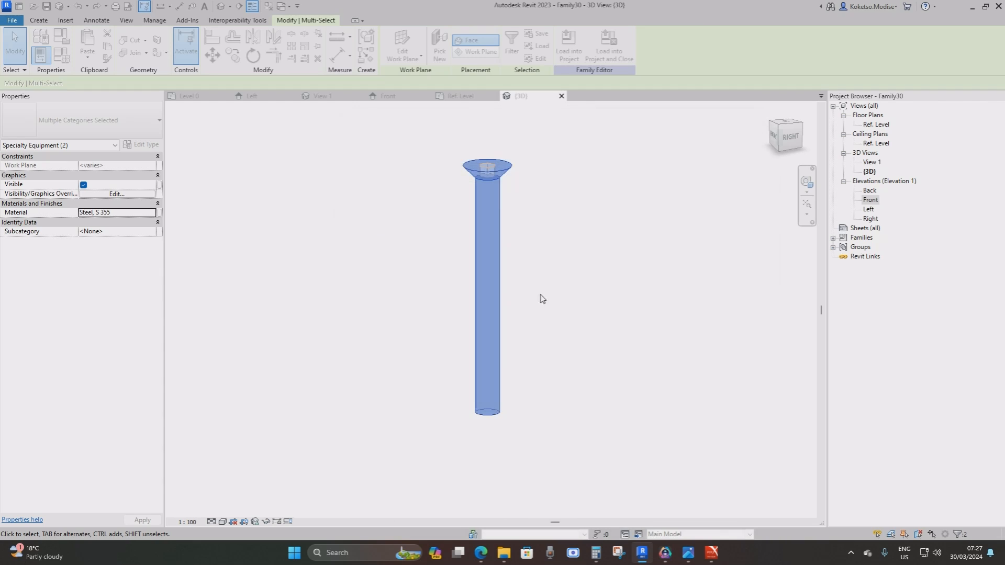
{"action": "left_click", "coordinate": [525, 226]}
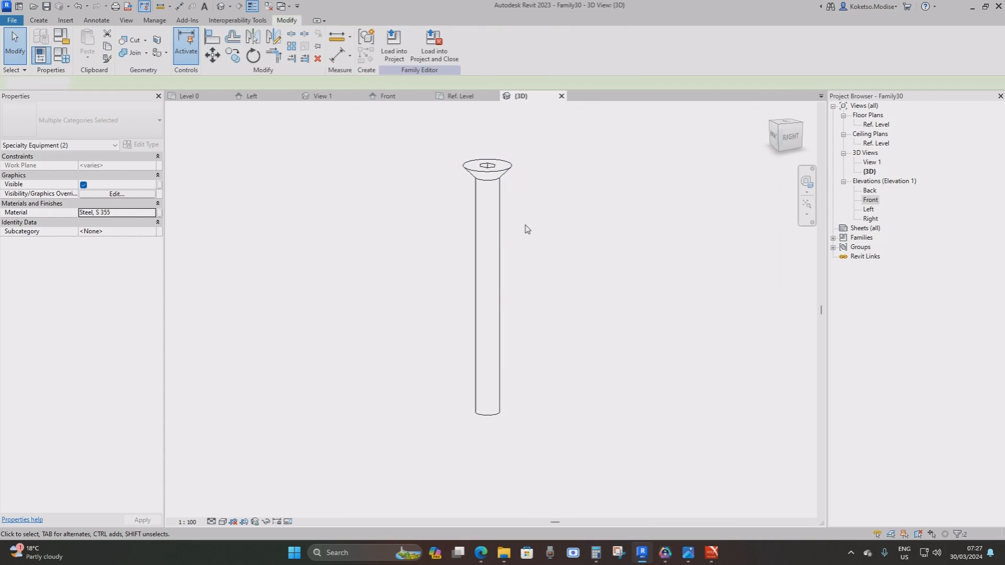
Step: Switch to File Explorer and delete all existing files in the EXPANSION JOINT FAMILY folder inside Documents > The VDC Space
{"action": "left_click", "coordinate": [46, 6]}
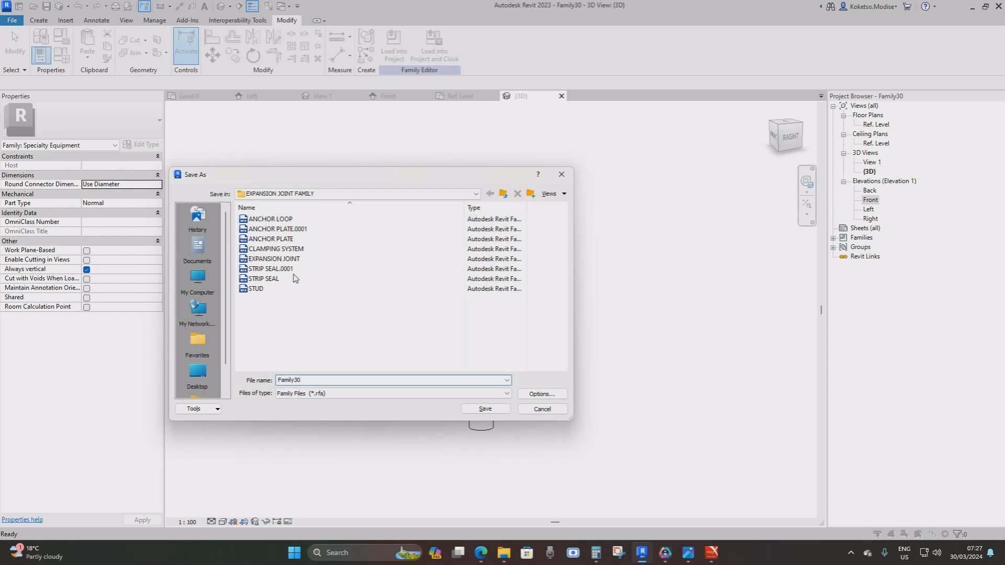
{"action": "left_click", "coordinate": [505, 553]}
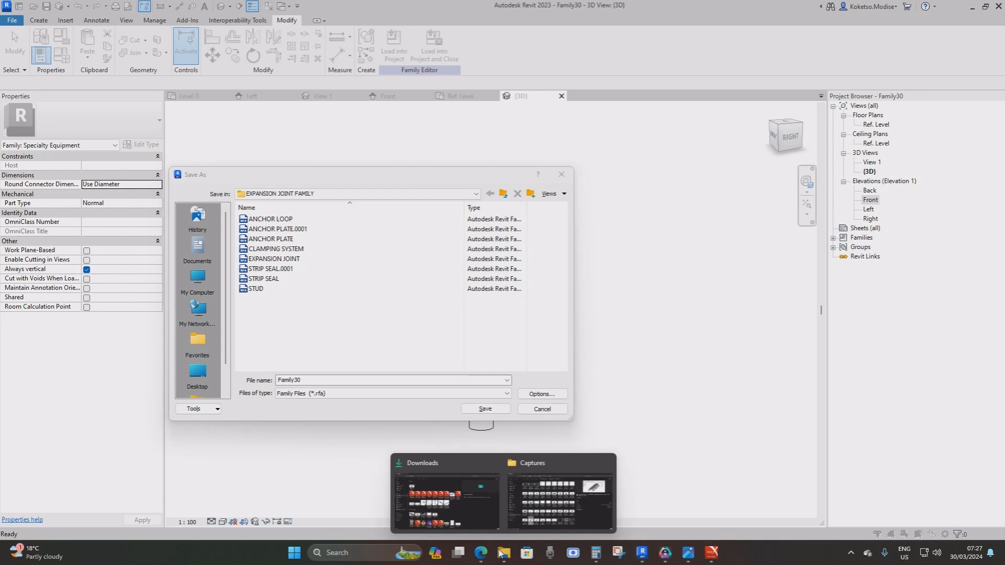
{"action": "left_click", "coordinate": [445, 492]}
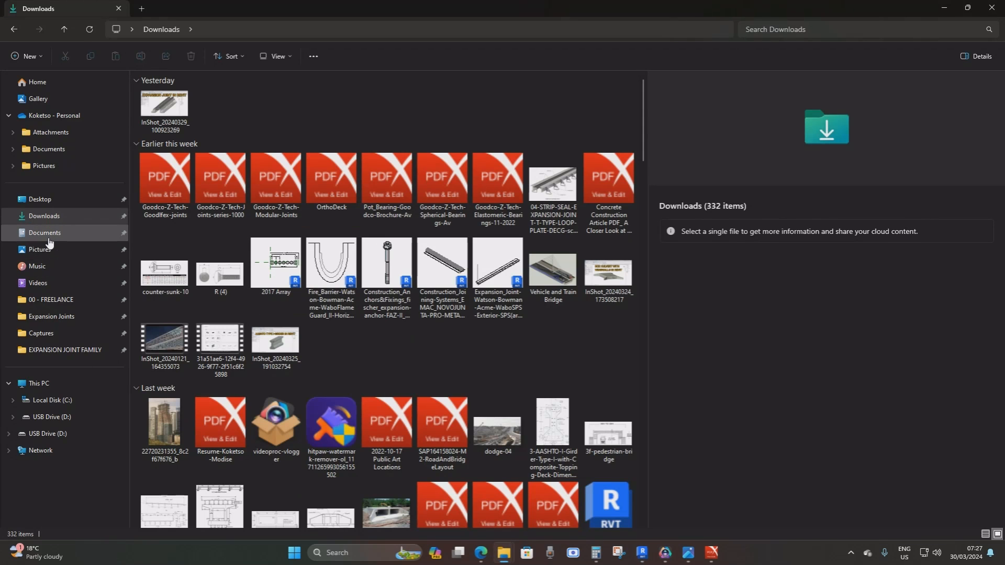
{"action": "left_click", "coordinate": [46, 234]}
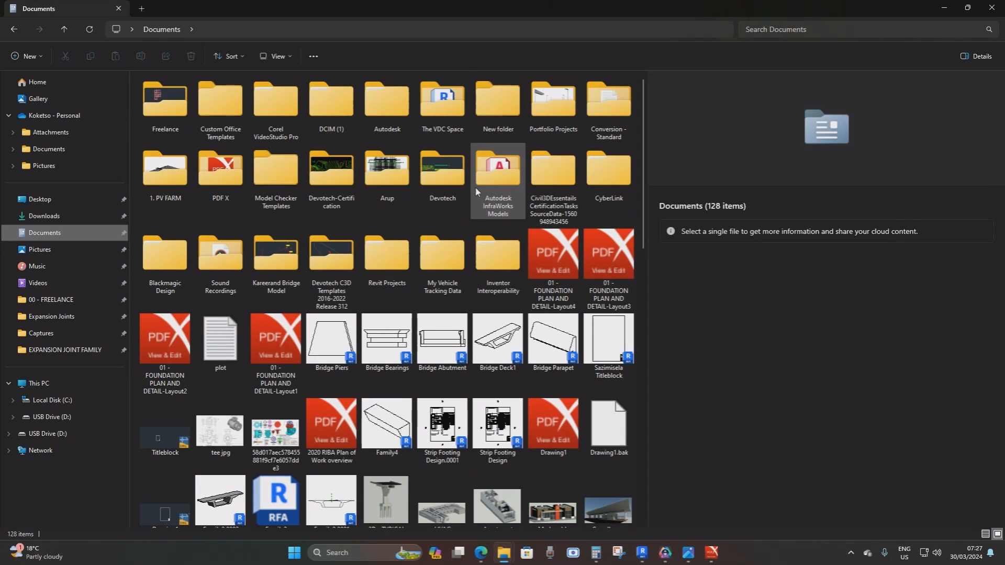
{"action": "double_click", "coordinate": [442, 102]}
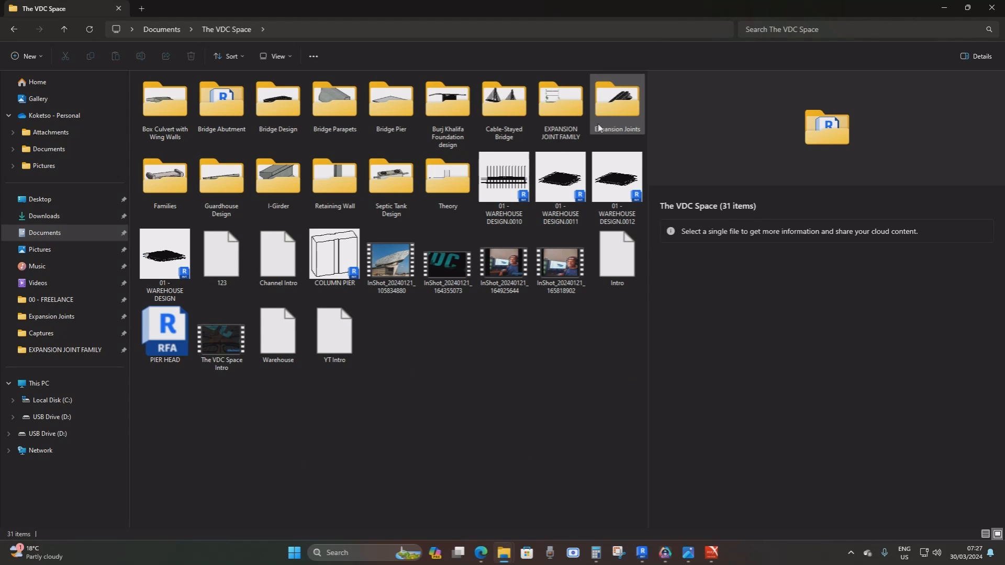
{"action": "double_click", "coordinate": [560, 100]}
{"action": "left_click_drag", "start_coordinate": [241, 298], "coordinate": [168, 87]}
{"action": "key", "text": "Delete"}
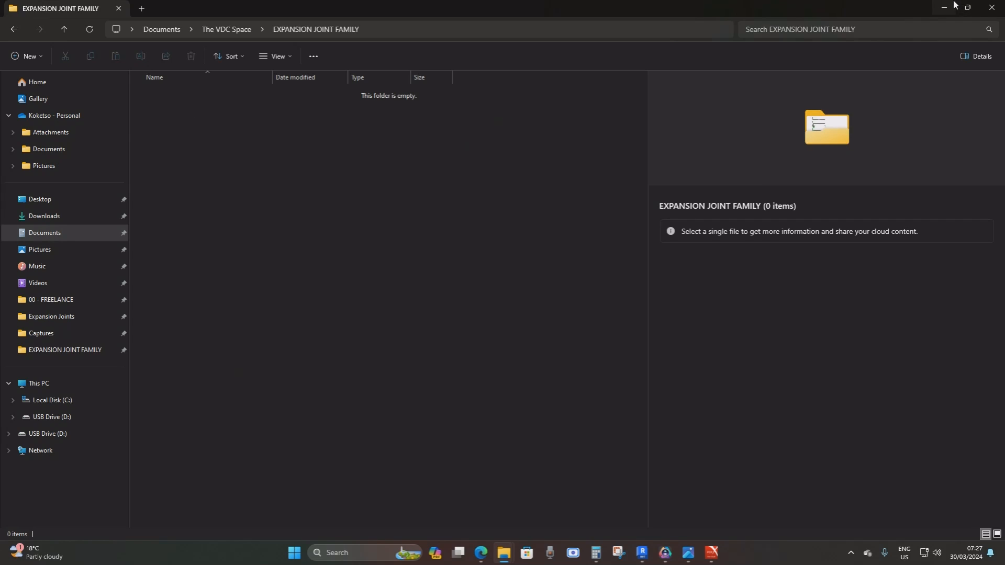
Step: Switch back to Revit and save the family as STUDS in the emptied EXPANSION JOINT FAMILY folder
{"action": "left_click", "coordinate": [946, 7]}
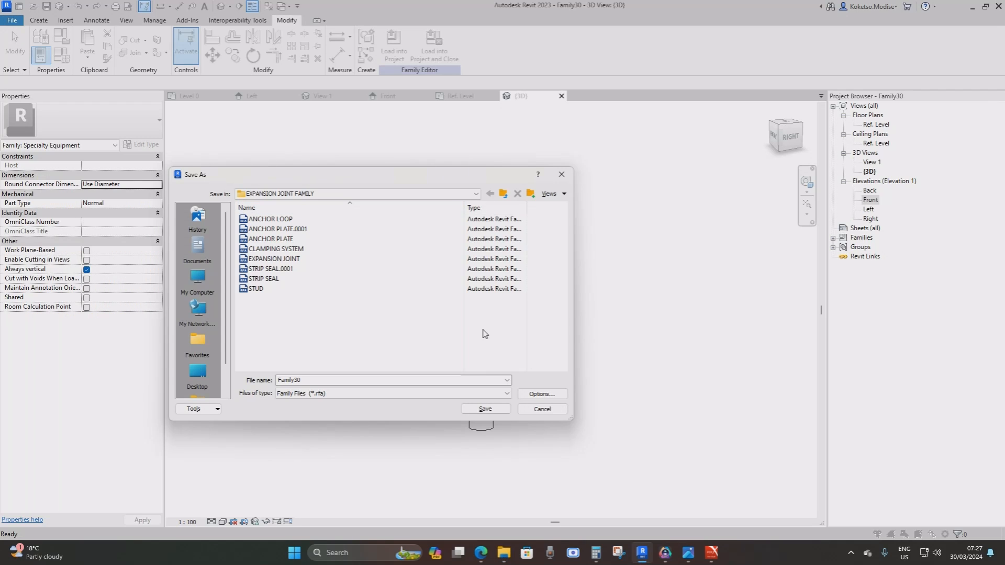
{"action": "left_click", "coordinate": [568, 175]}
{"action": "left_click", "coordinate": [47, 6]}
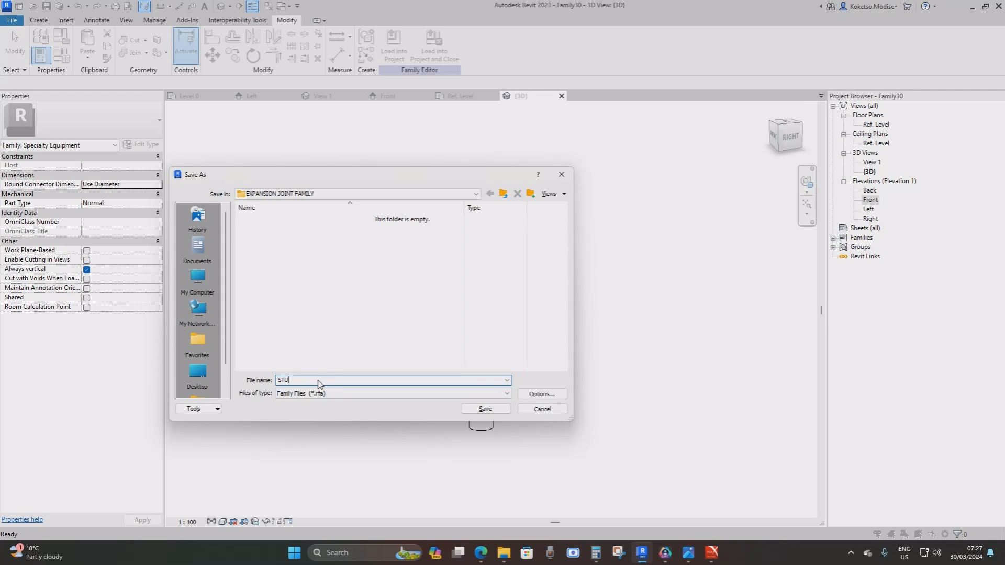
{"action": "left_click", "coordinate": [477, 407]}
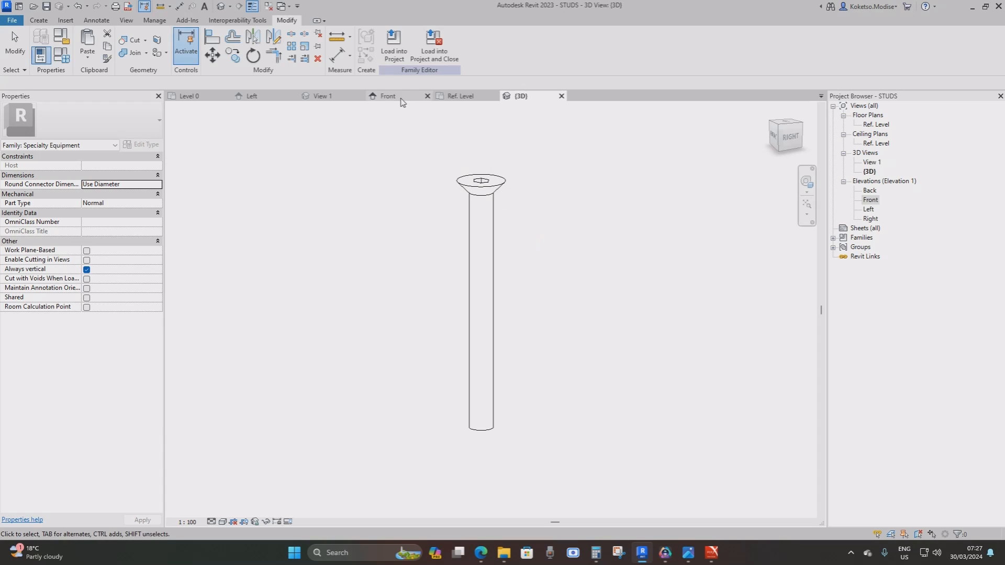
Step: Close all open views of the STUDS family: {3D}, Ref. Level, Front, View 1 and Left
{"action": "left_click", "coordinate": [562, 97]}
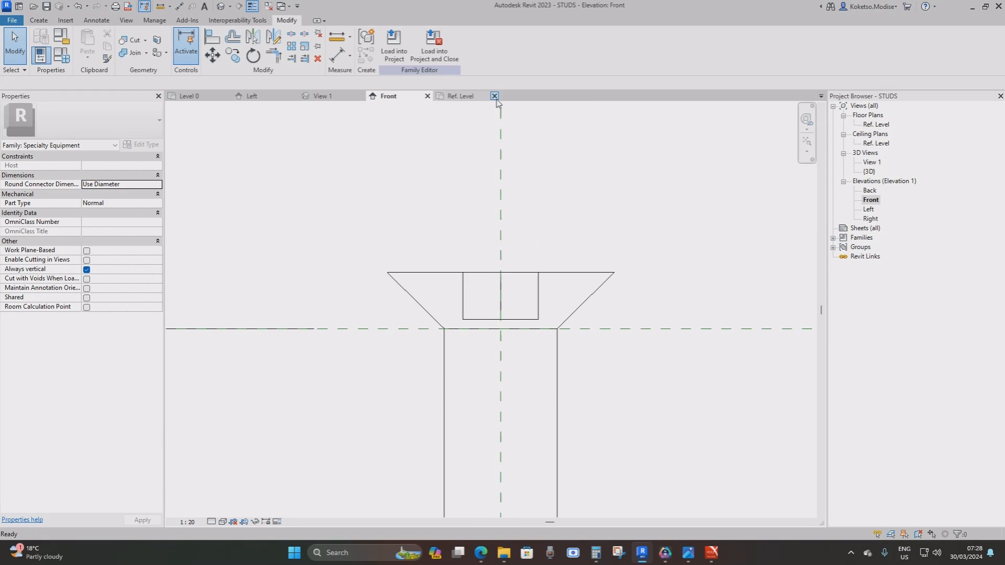
{"action": "left_click", "coordinate": [494, 96]}
{"action": "left_click", "coordinate": [428, 96]}
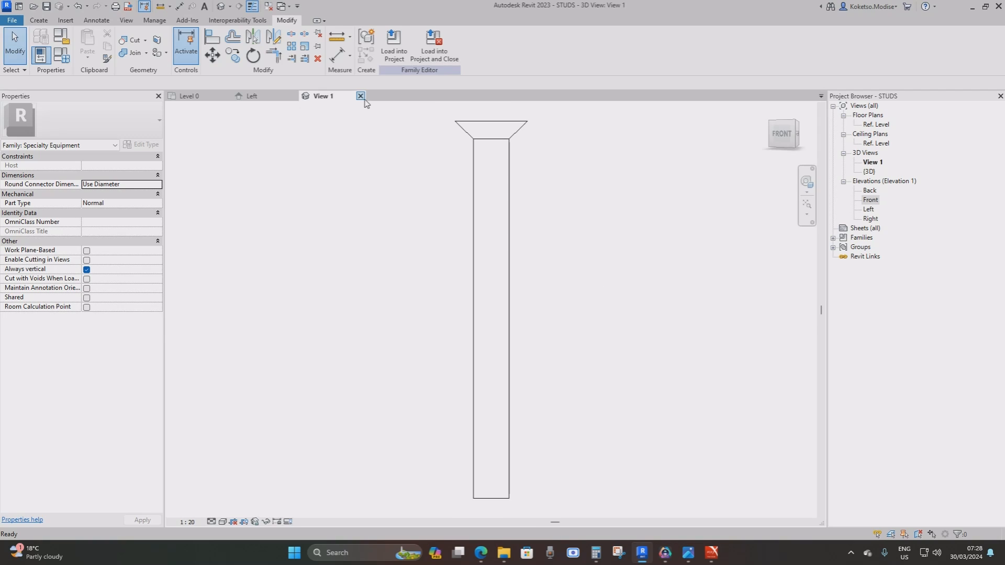
{"action": "left_click", "coordinate": [361, 96]}
{"action": "left_click", "coordinate": [294, 97]}
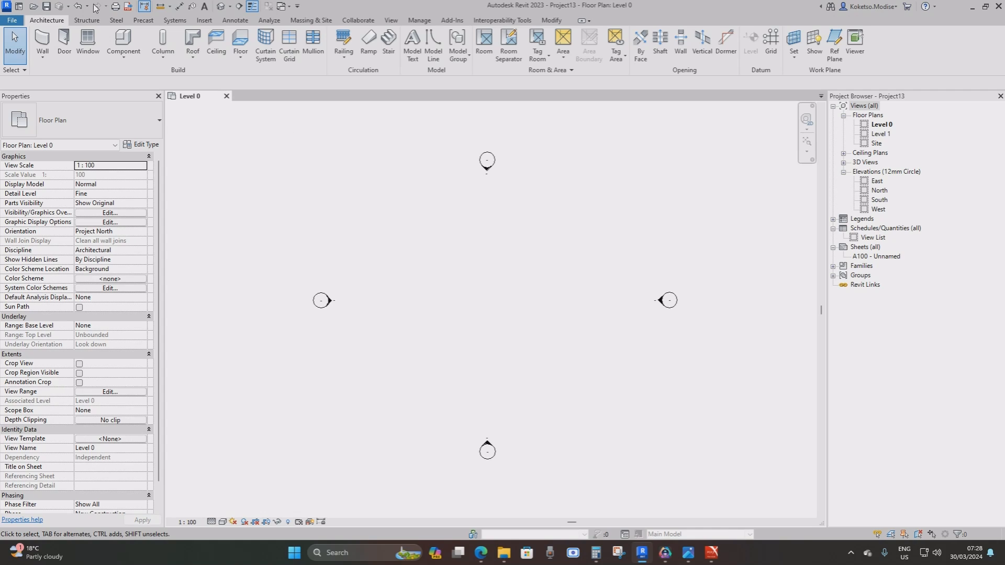
Step: Create a new family from the Metric Specialty Equipment template and open its Front elevation
{"action": "left_click", "coordinate": [11, 21]}
{"action": "mouse_move", "coordinate": [39, 68]}
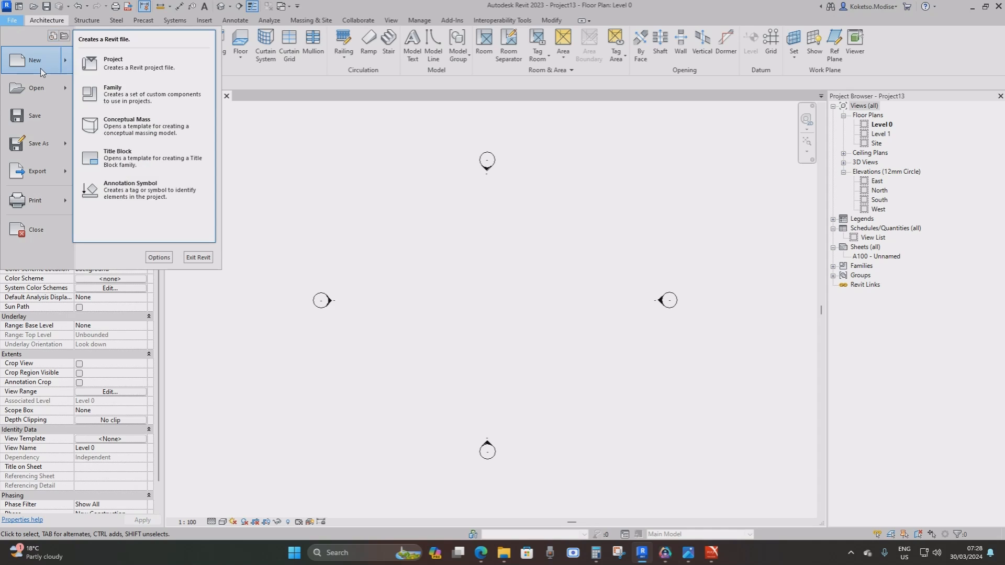
{"action": "left_click", "coordinate": [136, 92]}
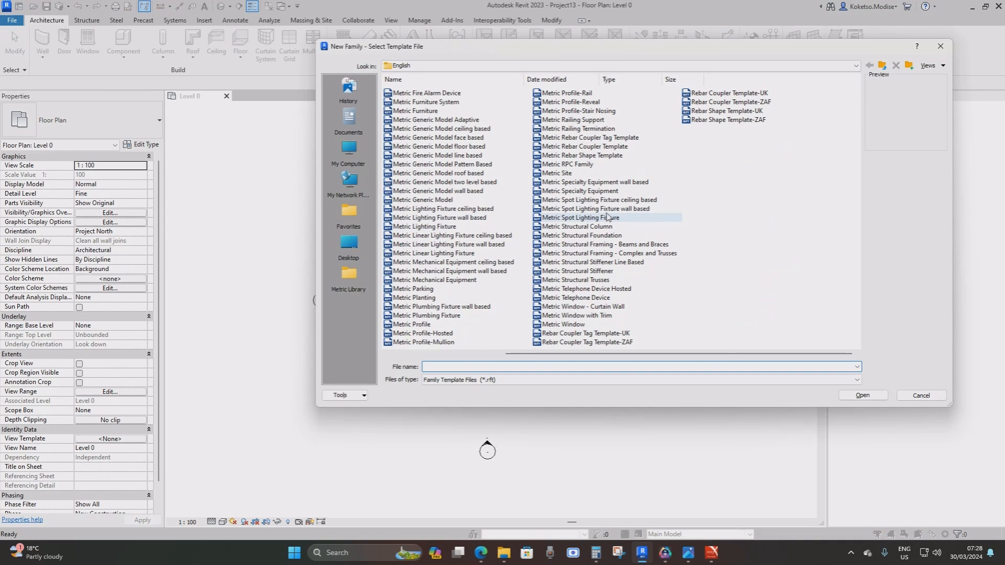
{"action": "left_click", "coordinate": [580, 191]}
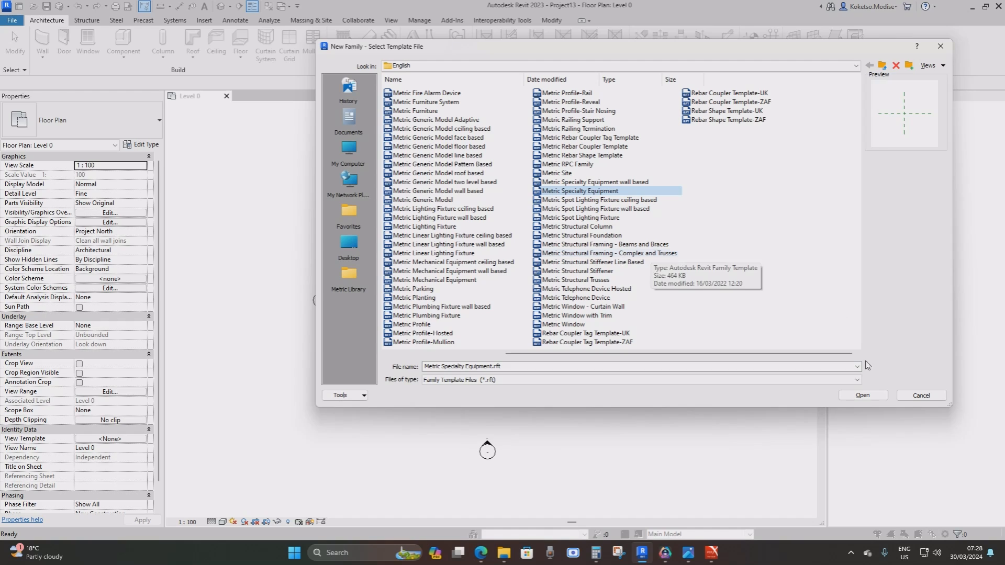
{"action": "left_click", "coordinate": [863, 396]}
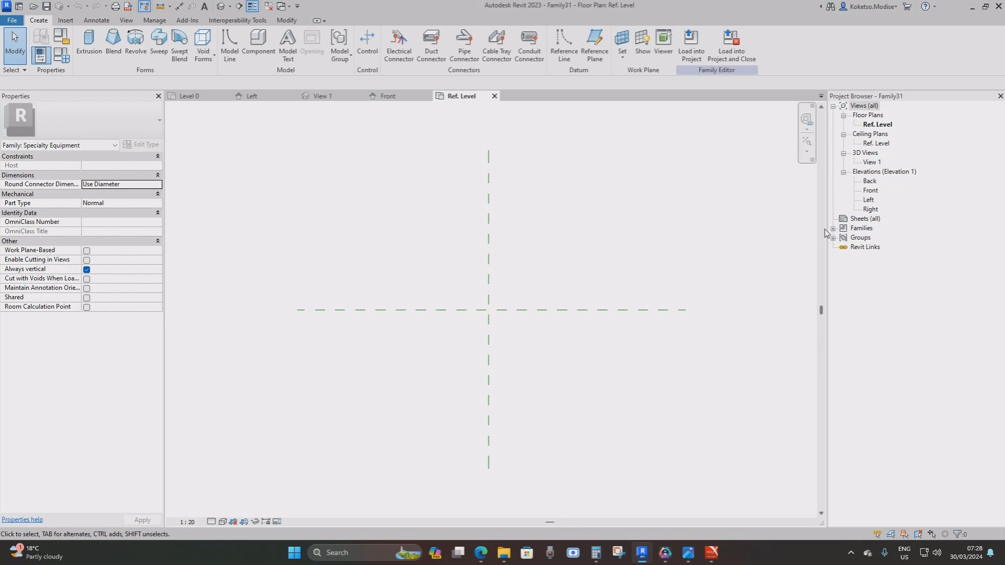
{"action": "double_click", "coordinate": [871, 191]}
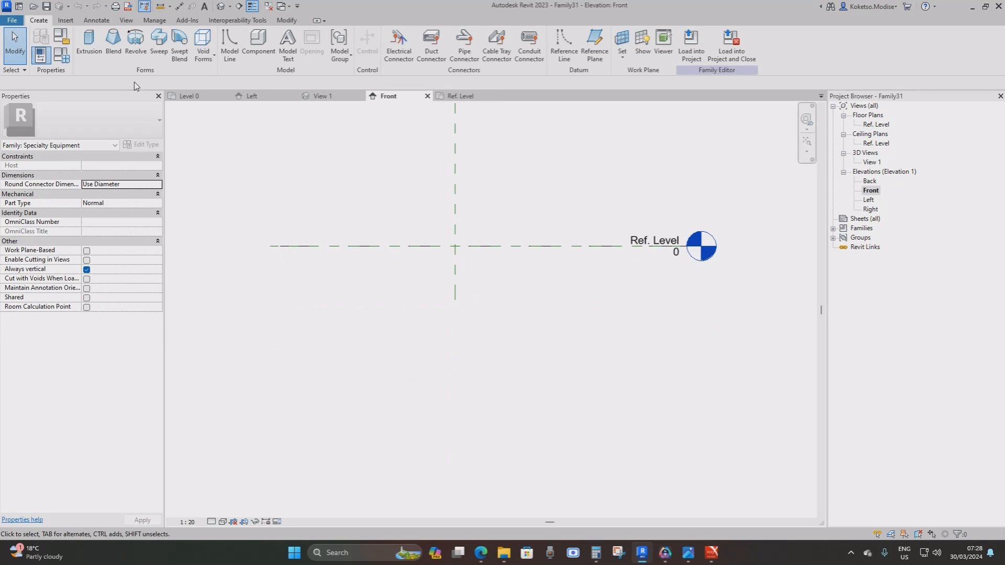
Step: Start a sweep path in the Front elevation with a 250 mm vertical line down from the reference intersection and a 300 mm horizontal line
{"action": "left_click", "coordinate": [159, 42]}
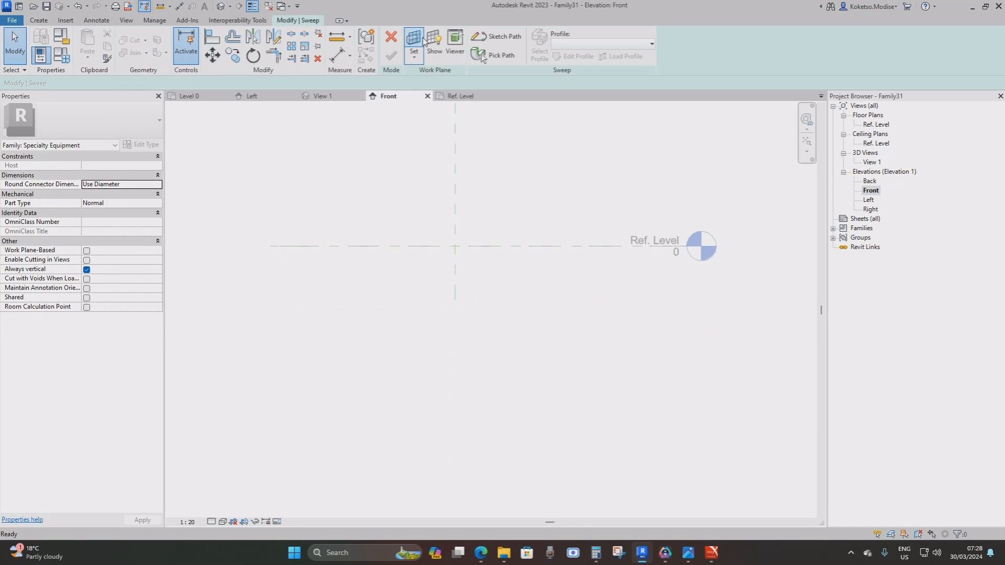
{"action": "left_click", "coordinate": [498, 36]}
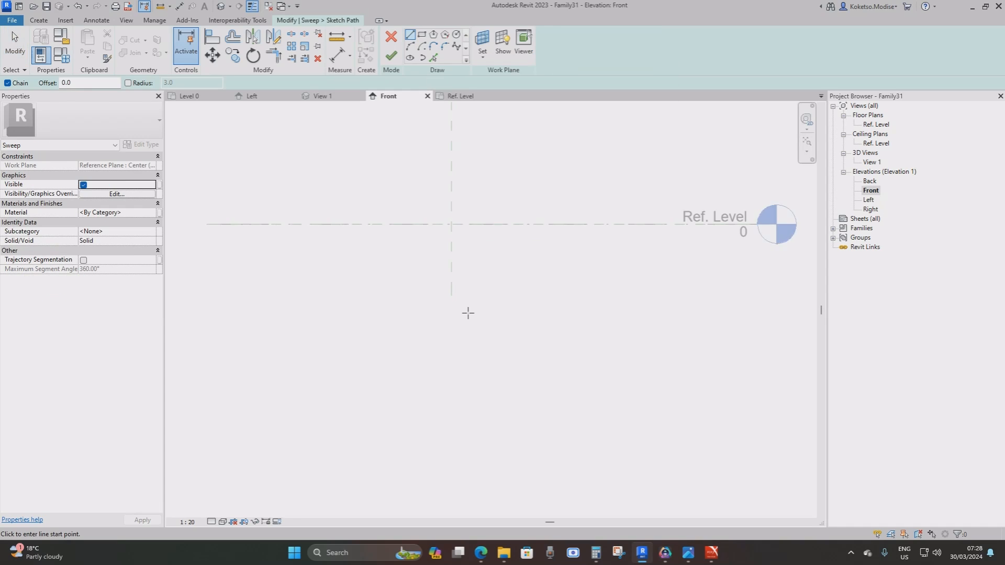
{"action": "scroll", "coordinate": [468, 313], "scroll_direction": "up", "scroll_amount": 1}
{"action": "left_click", "coordinate": [446, 196]}
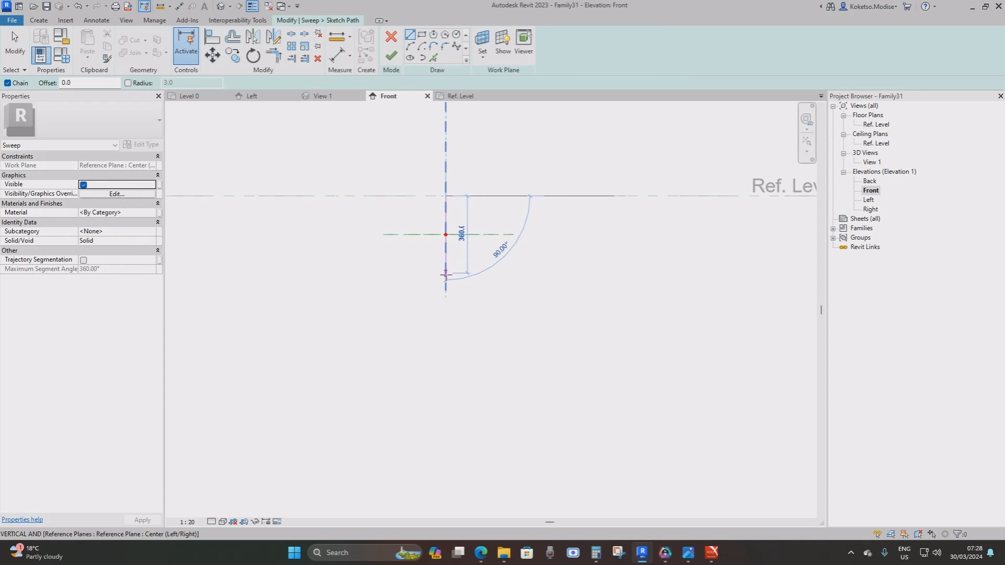
{"action": "type", "text": "250"}
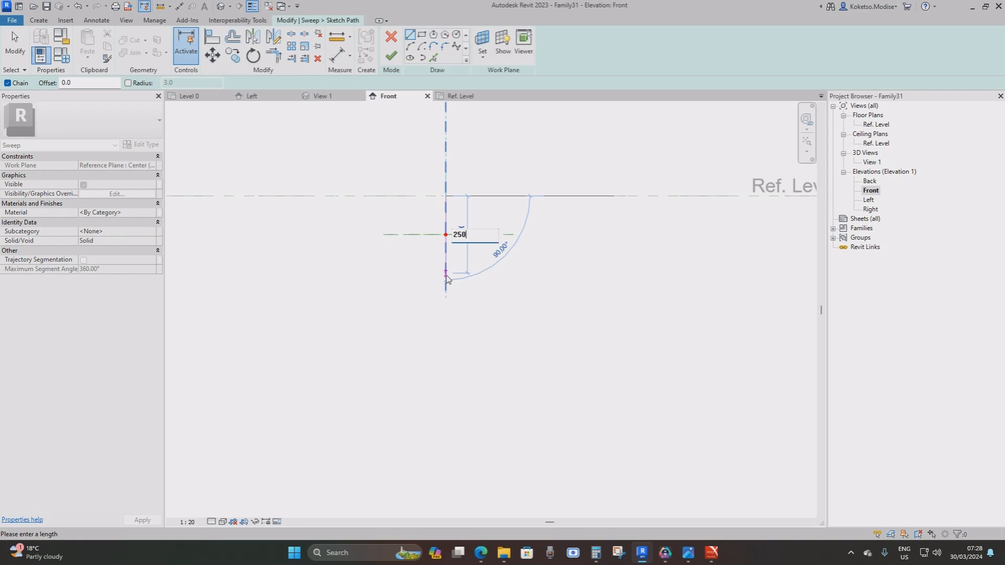
{"action": "key", "text": "Return"}
{"action": "scroll", "coordinate": [495, 243], "scroll_direction": "up", "scroll_amount": 2}
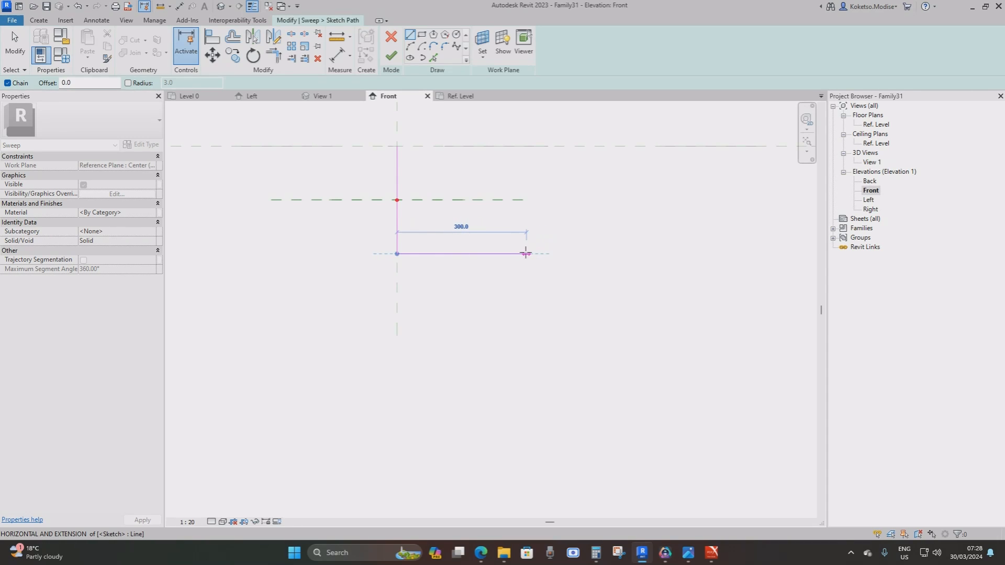
{"action": "left_click", "coordinate": [526, 254]}
Step: Close the path loop with a diagonal line about 366 mm long at 145°, from the horizontal line's free end to the upper part of the vertical line
{"action": "scroll", "coordinate": [509, 218], "scroll_direction": "up", "scroll_amount": 3}
{"action": "middle_click_drag", "start_coordinate": [451, 211], "coordinate": [553, 322]}
{"action": "scroll", "coordinate": [552, 322], "scroll_direction": "down", "scroll_amount": 1}
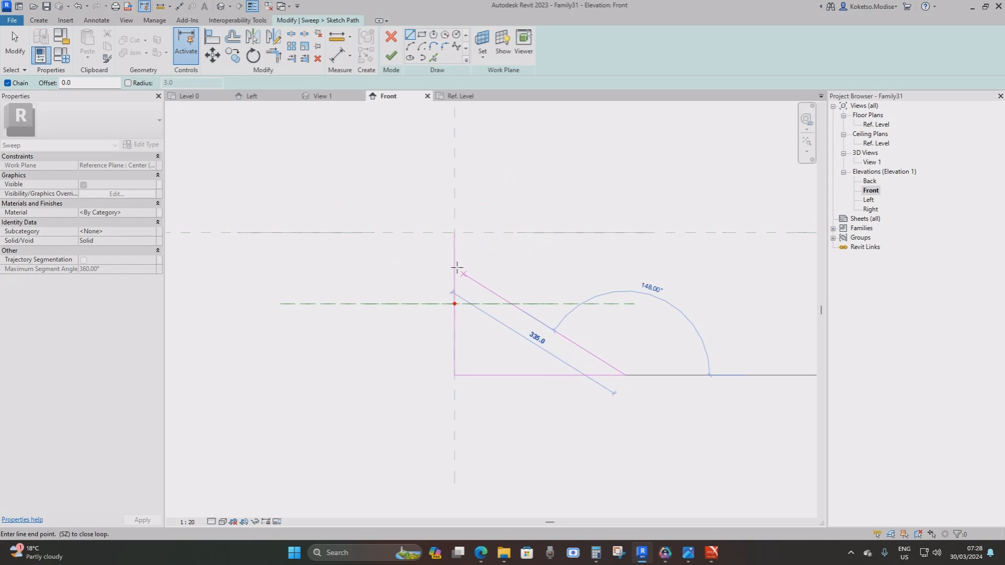
{"action": "scroll", "coordinate": [455, 257], "scroll_direction": "up", "scroll_amount": 2}
{"action": "middle_click_drag", "start_coordinate": [457, 277], "coordinate": [381, 222]}
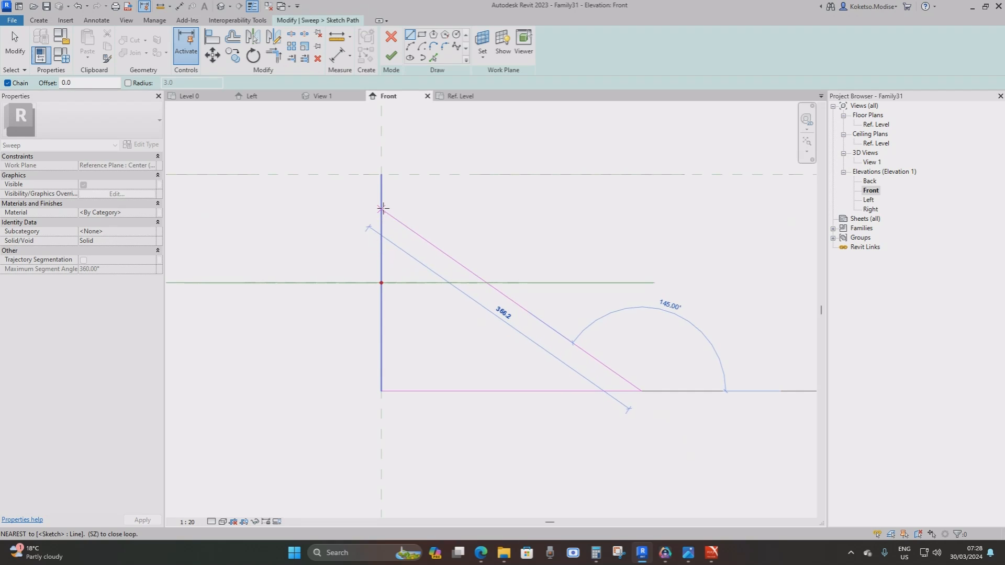
{"action": "left_click", "coordinate": [382, 209]}
{"action": "key", "text": "Escape"}
{"action": "key", "text": "Escape"}
{"action": "middle_click_drag", "start_coordinate": [441, 296], "coordinate": [473, 267]}
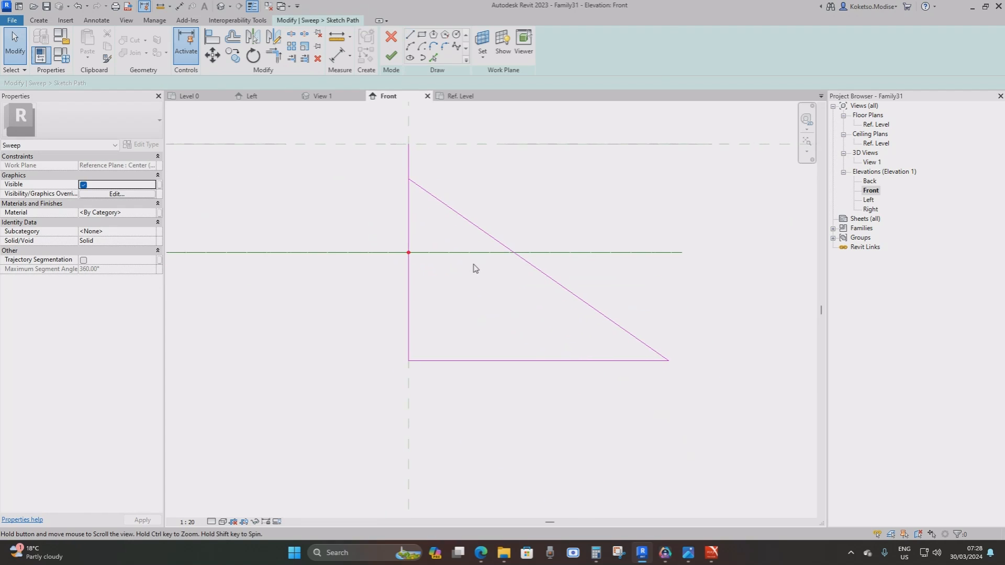
Step: Fillet the two lower corners of the triangular path with a 30 mm radius and finish the path sketch
{"action": "left_click", "coordinate": [444, 47]}
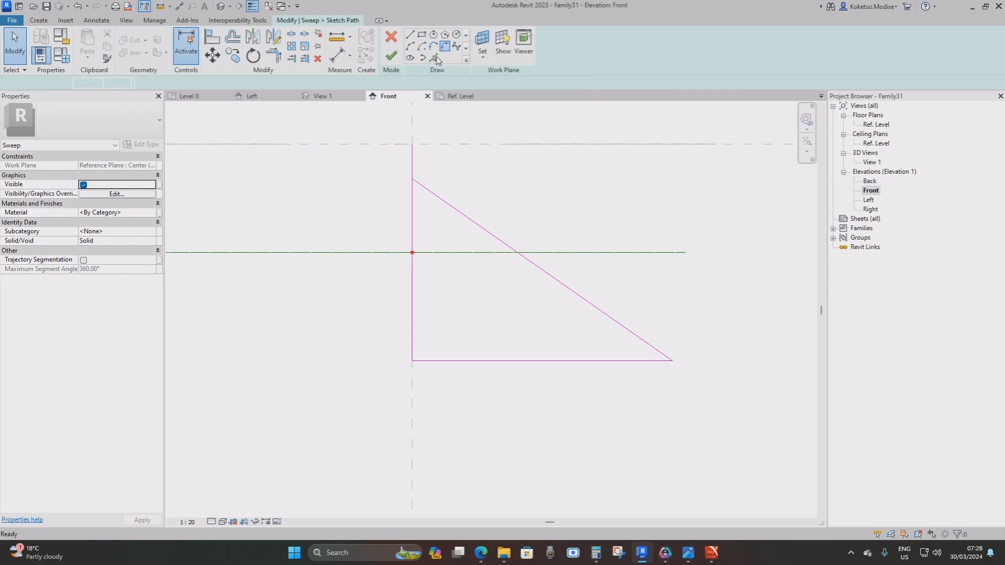
{"action": "left_click", "coordinate": [39, 83]}
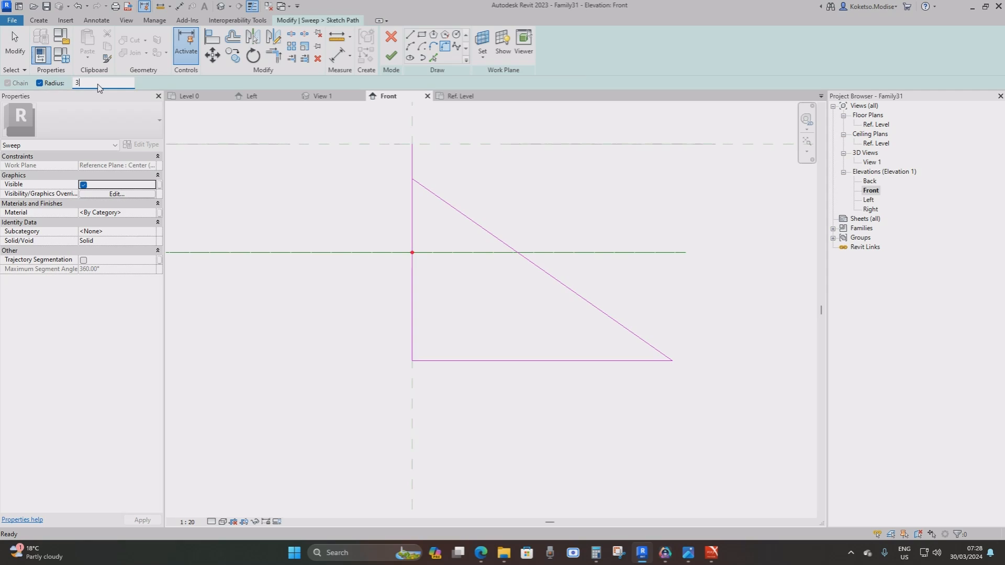
{"action": "type", "text": "30"}
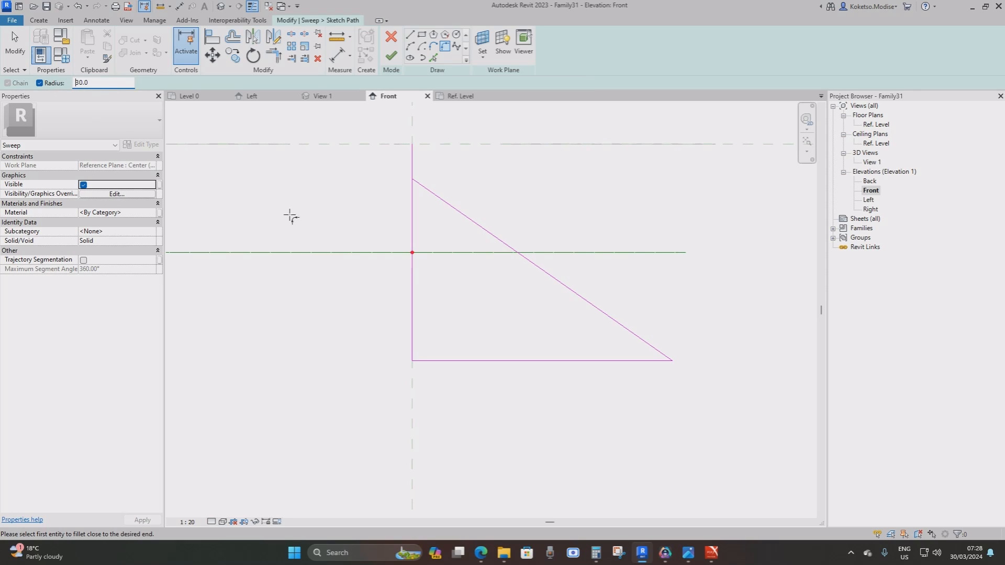
{"action": "left_click", "coordinate": [635, 361]}
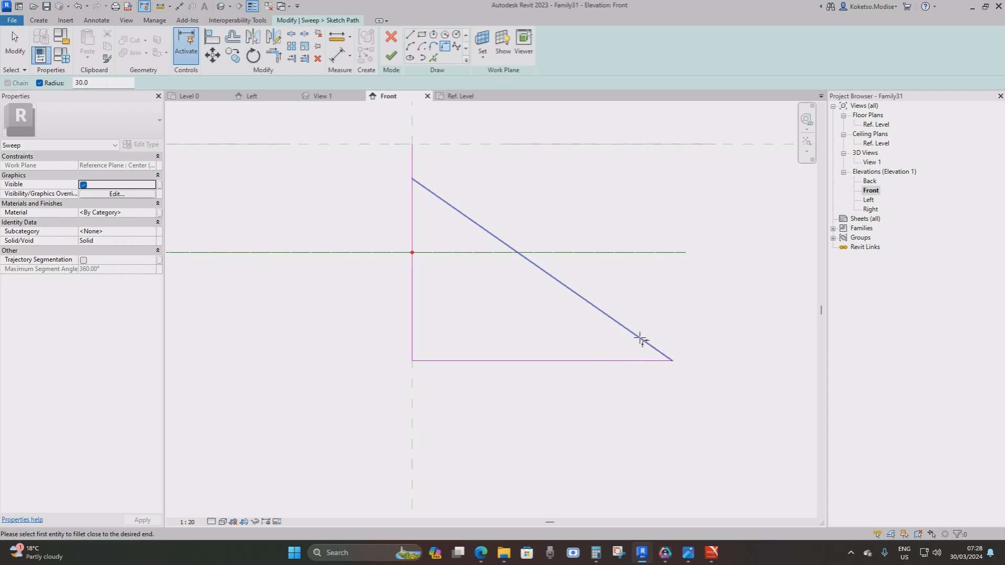
{"action": "left_click", "coordinate": [637, 336]}
{"action": "left_click", "coordinate": [428, 361]}
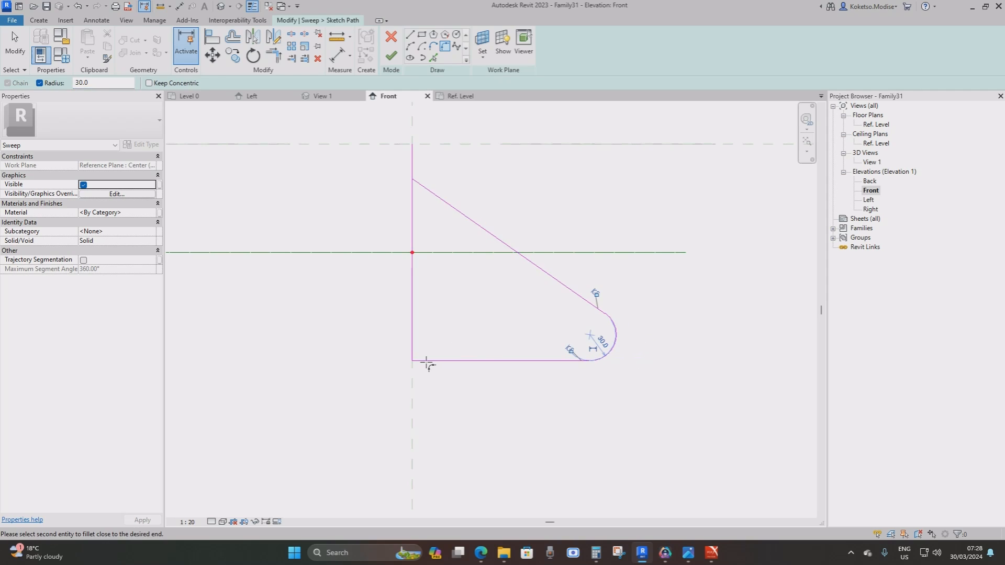
{"action": "left_click", "coordinate": [414, 347]}
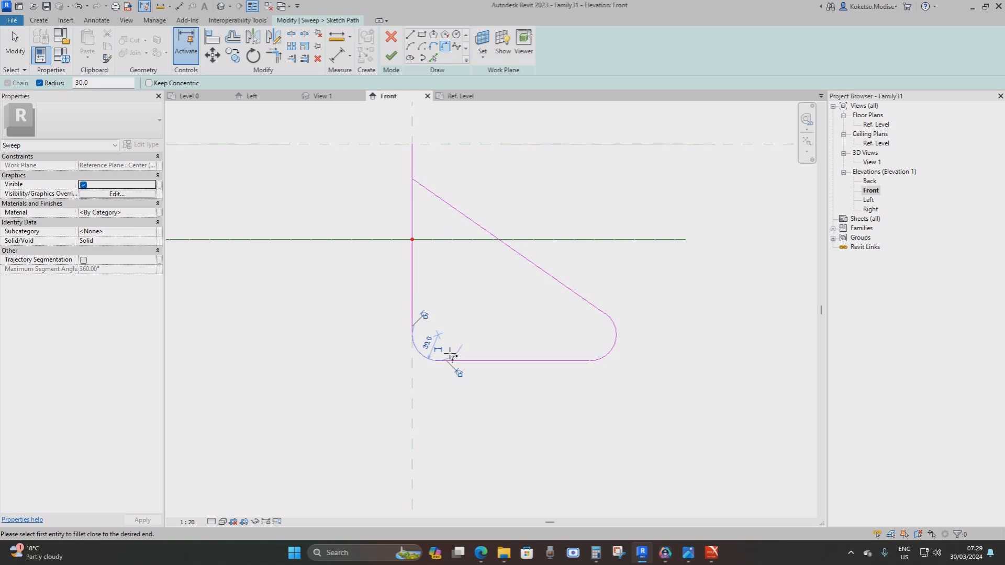
{"action": "key", "text": "Escape"}
{"action": "key", "text": "Escape"}
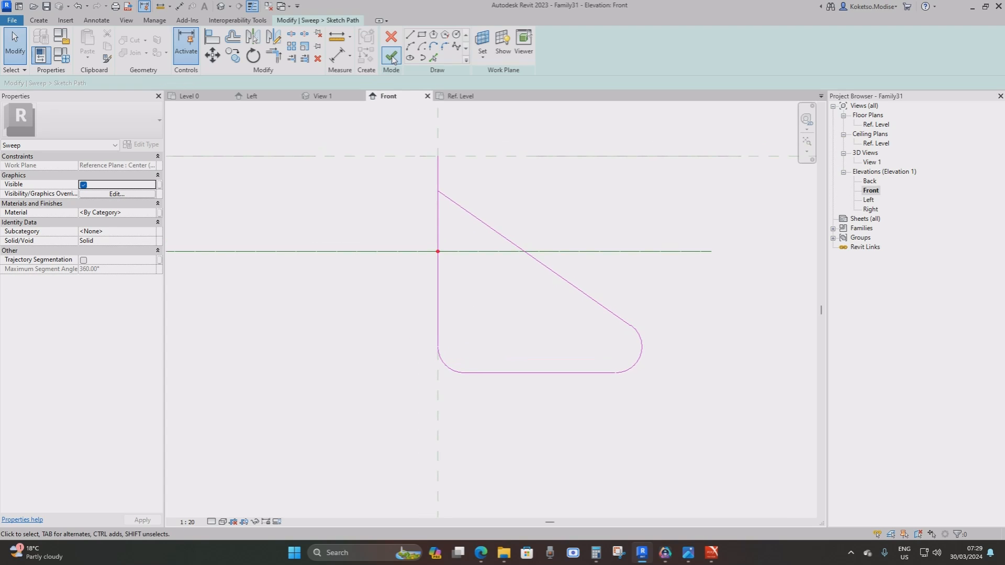
{"action": "left_click", "coordinate": [392, 57]}
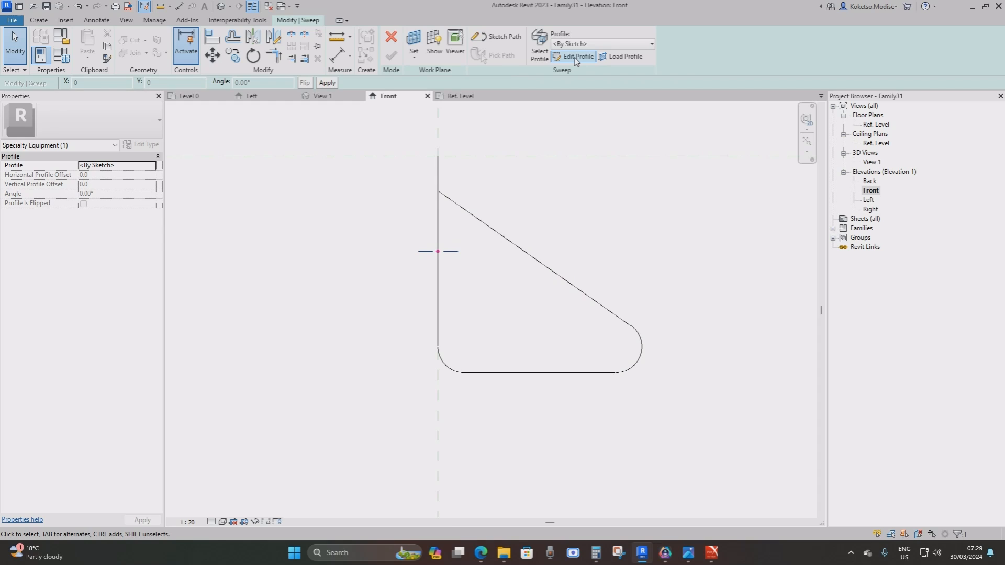
Step: Edit the sweep profile in Floor Plan: Ref. Level and sketch a circle of 7.5 mm radius centred on the path point
{"action": "left_click", "coordinate": [576, 57]}
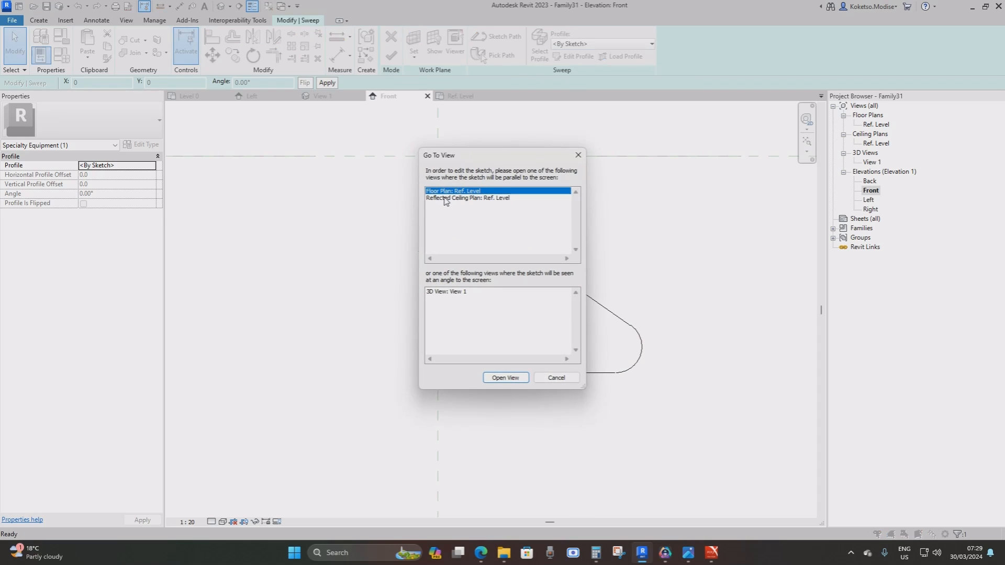
{"action": "left_click", "coordinate": [506, 378]}
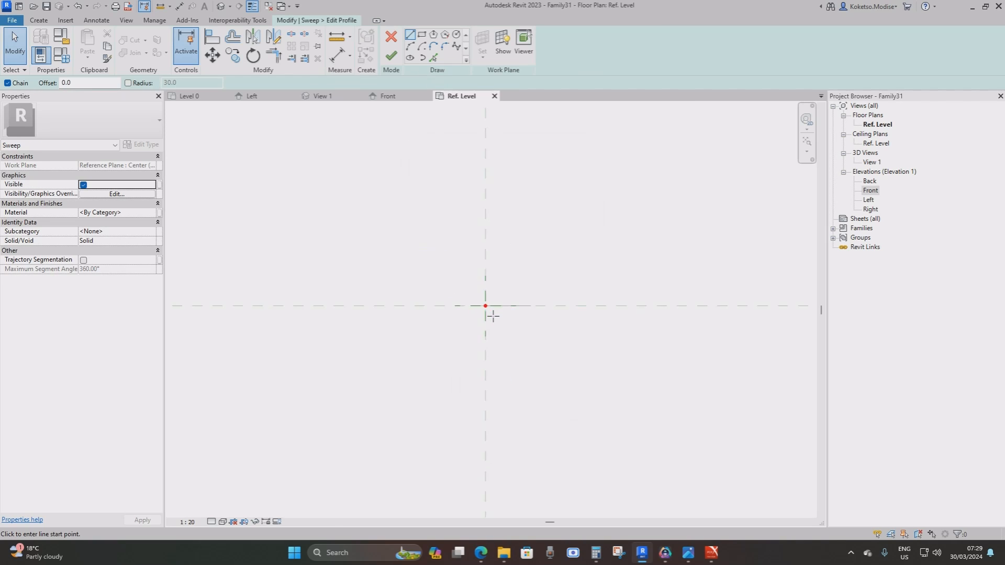
{"action": "left_click", "coordinate": [456, 35]}
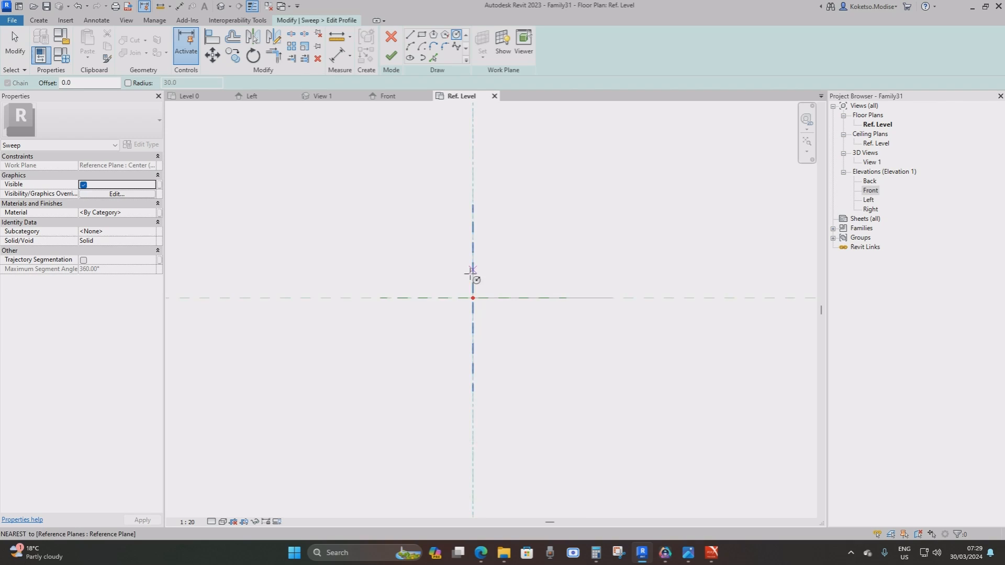
{"action": "left_click", "coordinate": [485, 295]}
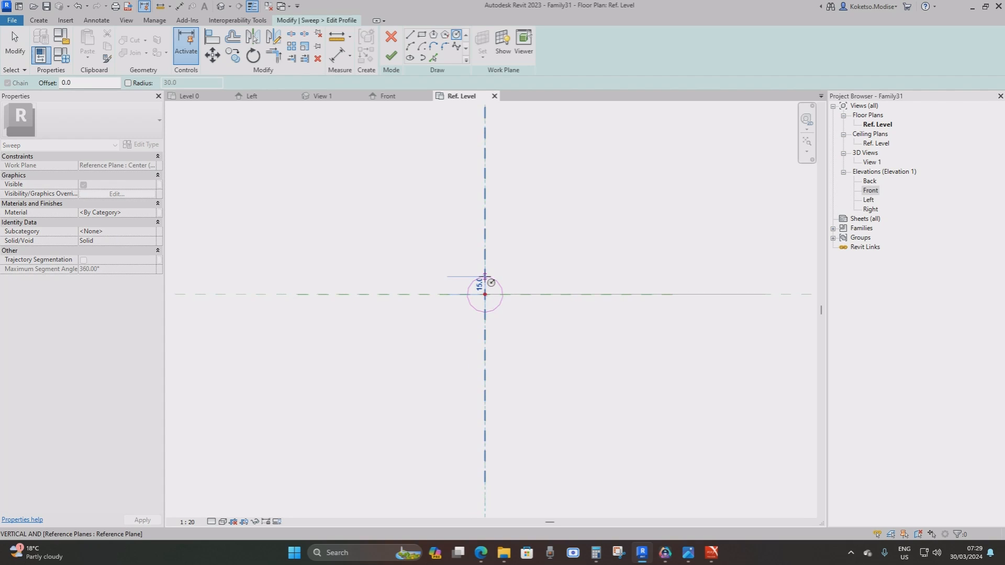
{"action": "scroll", "coordinate": [484, 283], "scroll_direction": "up", "scroll_amount": 1}
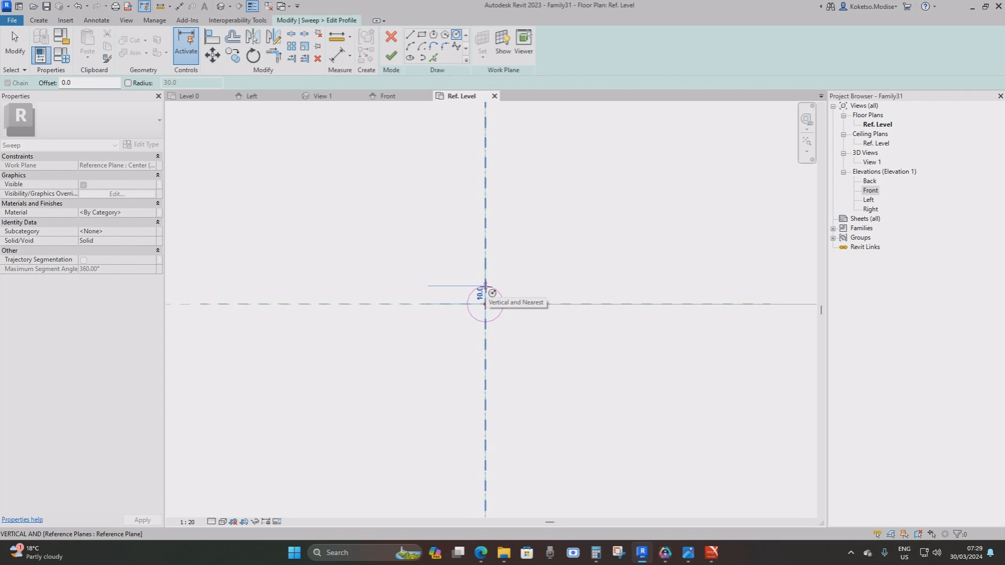
{"action": "type", "text": "7"}
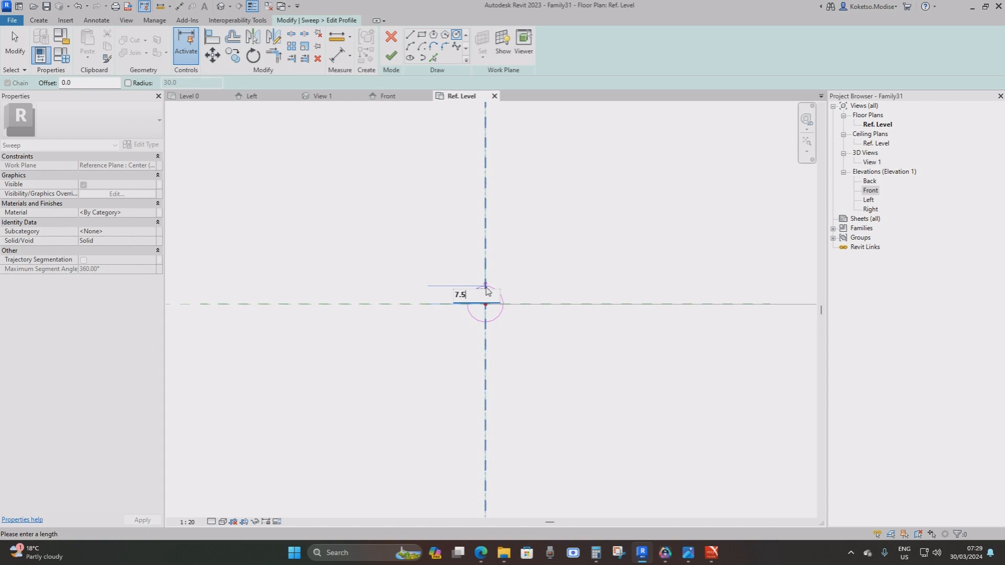
{"action": "type", "text": ".5"}
{"action": "key", "text": "Return"}
{"action": "scroll", "coordinate": [499, 299], "scroll_direction": "up", "scroll_amount": 2}
{"action": "key", "text": "Escape"}
{"action": "key", "text": "Escape"}
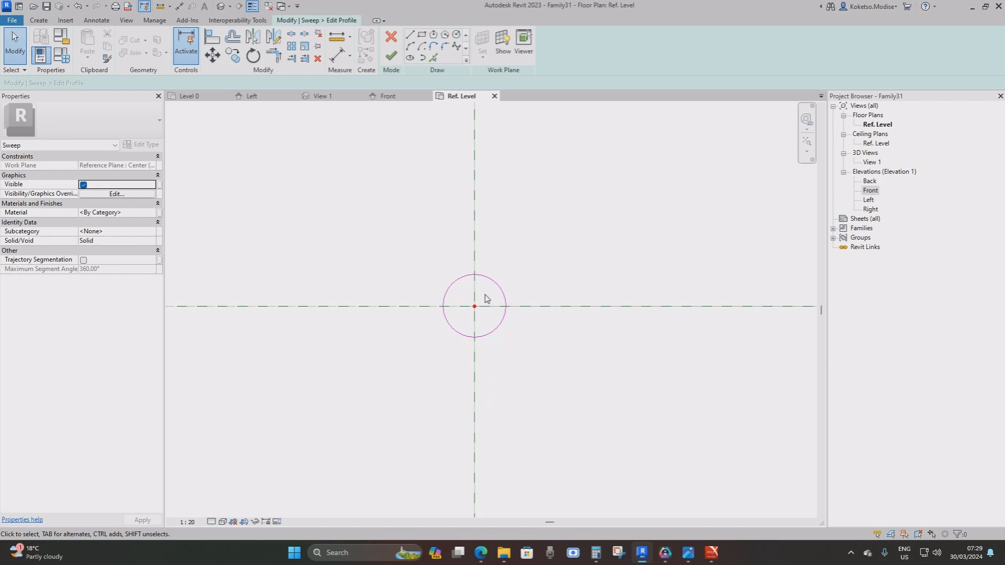
{"action": "scroll", "coordinate": [470, 302], "scroll_direction": "up", "scroll_amount": 1}
{"action": "middle_click_drag", "start_coordinate": [470, 302], "coordinate": [432, 286]}
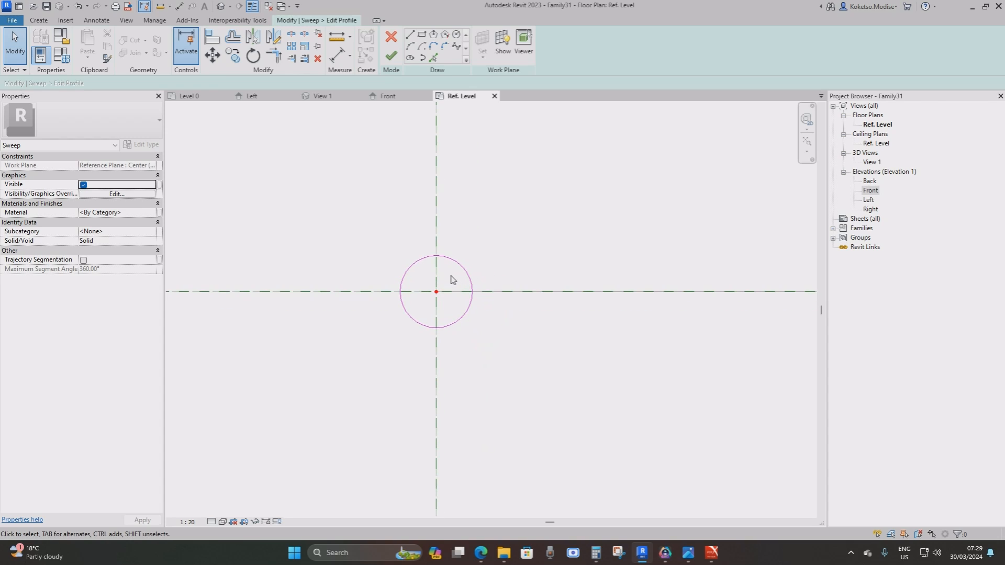
Step: Finish the circular profile and the sweep, and show the resulting loop in the default 3D view
{"action": "left_click", "coordinate": [391, 54]}
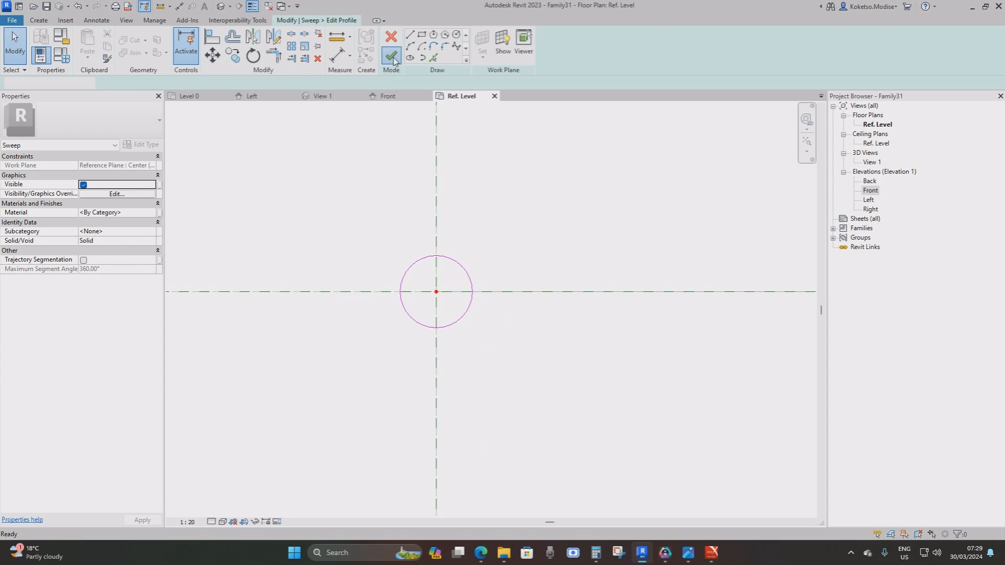
{"action": "left_click", "coordinate": [391, 55]}
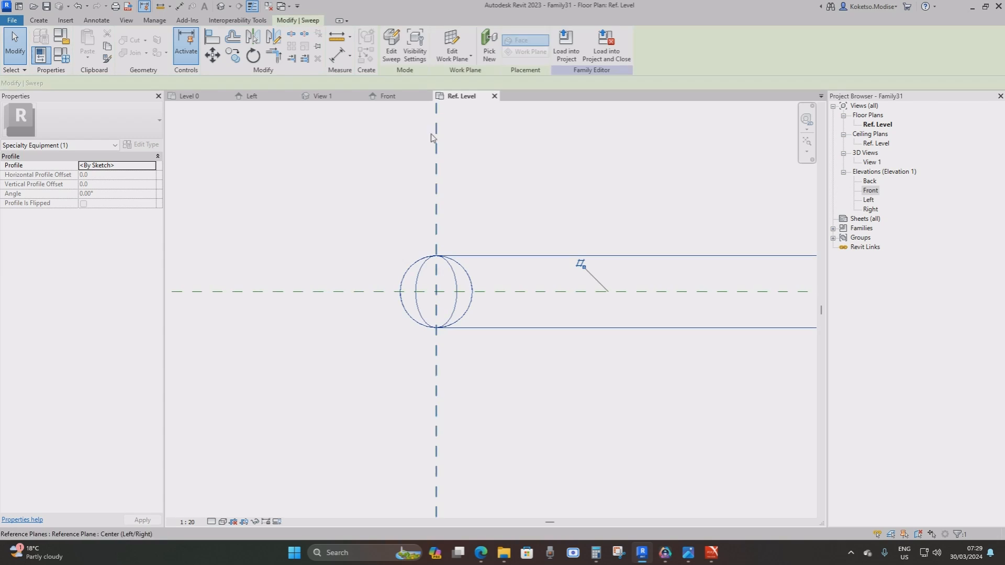
{"action": "left_click", "coordinate": [219, 7]}
{"action": "scroll", "coordinate": [509, 296], "scroll_direction": "down", "scroll_amount": 1}
{"action": "middle_click_drag", "start_coordinate": [509, 296], "coordinate": [461, 267], "text": "shift"}
Step: Assign the material Steel, S 355 from the AEC materials library to the sweep
{"action": "left_click", "coordinate": [431, 259]}
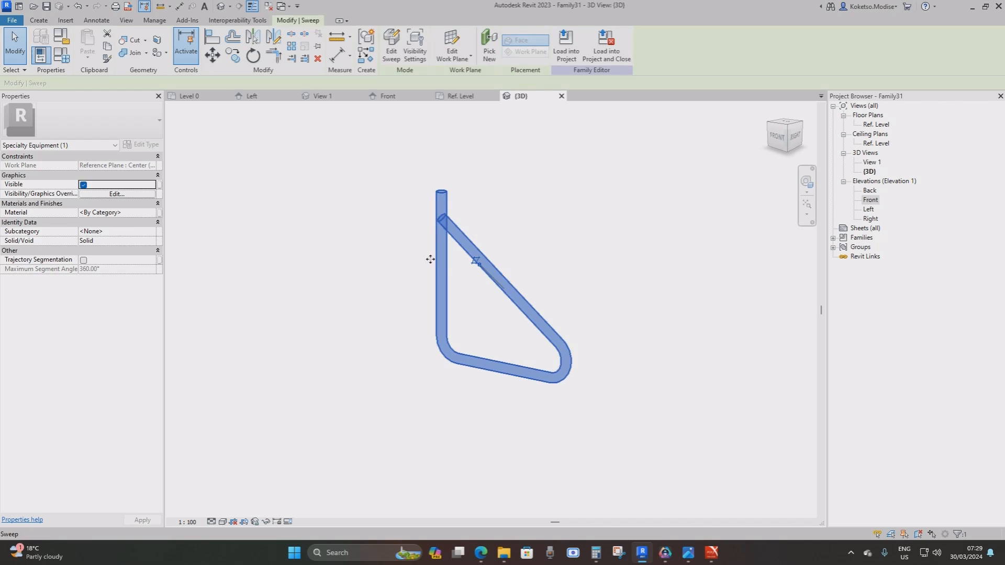
{"action": "left_click", "coordinate": [153, 215]}
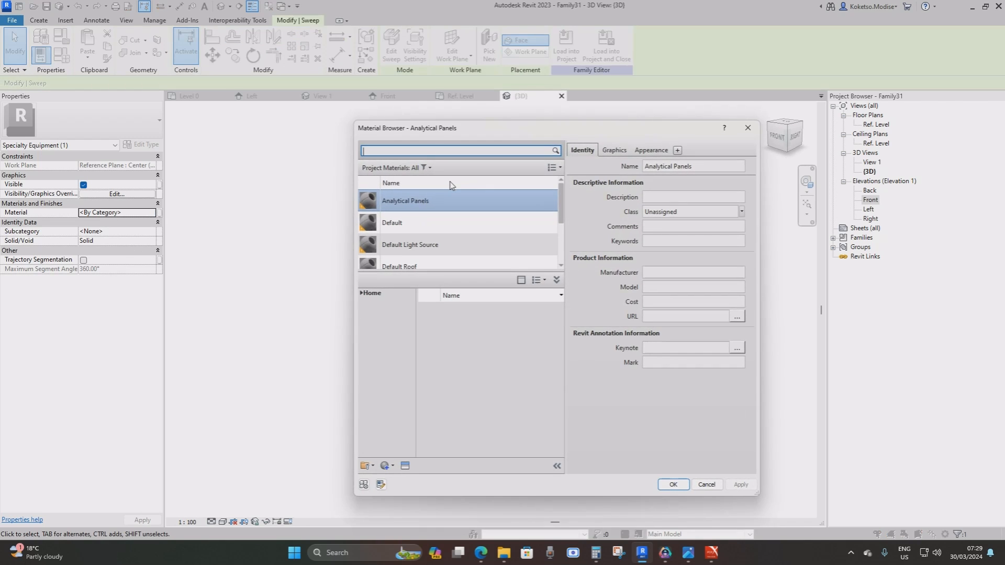
{"action": "type", "text": "STEEL"}
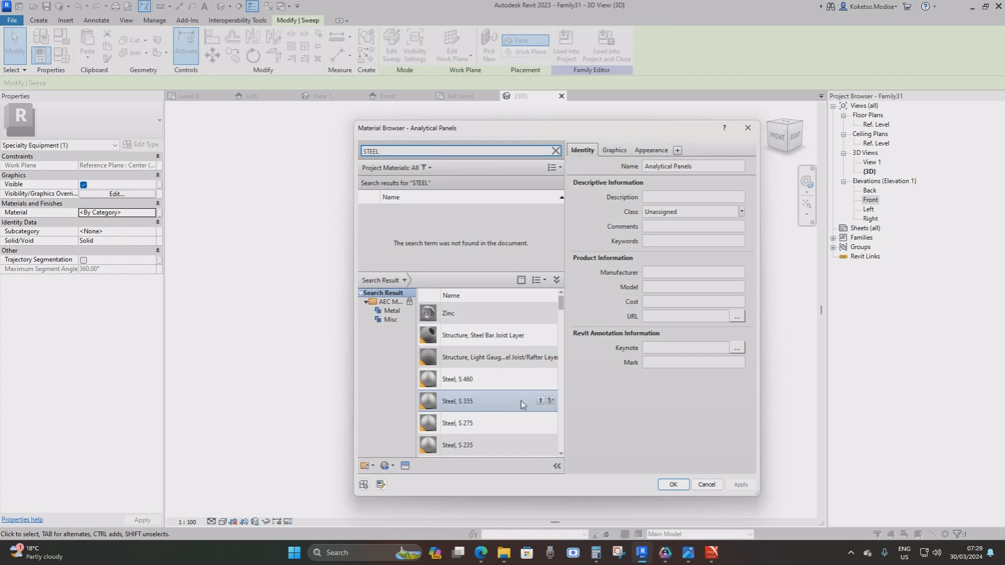
{"action": "left_click", "coordinate": [540, 401]}
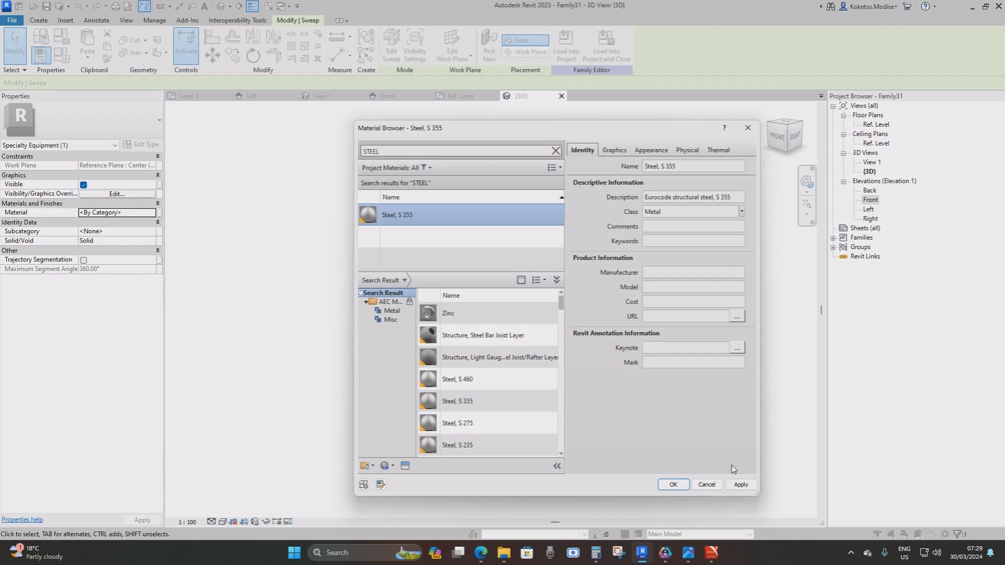
{"action": "left_click", "coordinate": [673, 484]}
{"action": "left_click", "coordinate": [550, 220]}
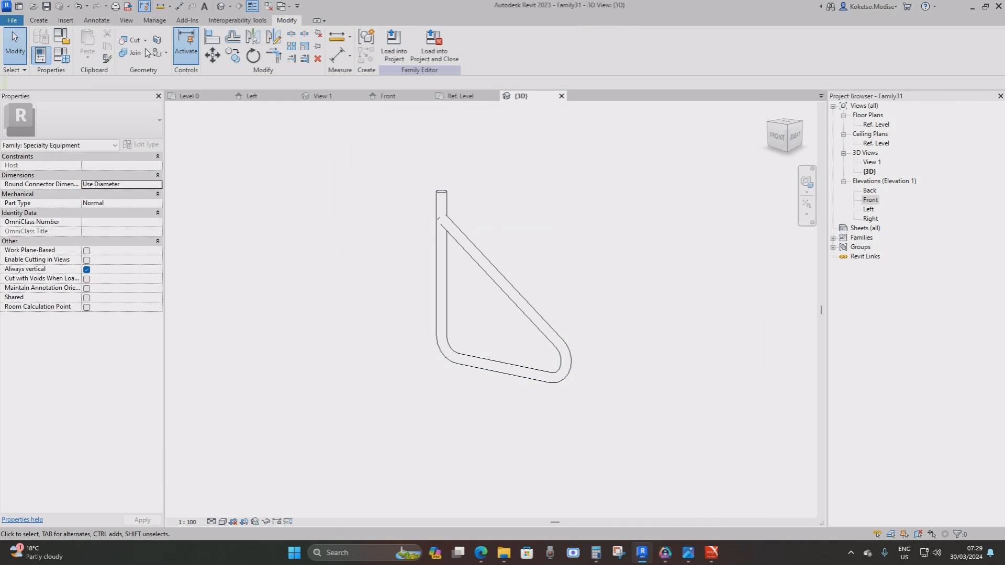
Step: Save the family as ANCHOR LOOP in the EXPANSION JOINT FAMILY folder and close all its open views
{"action": "left_click", "coordinate": [47, 6]}
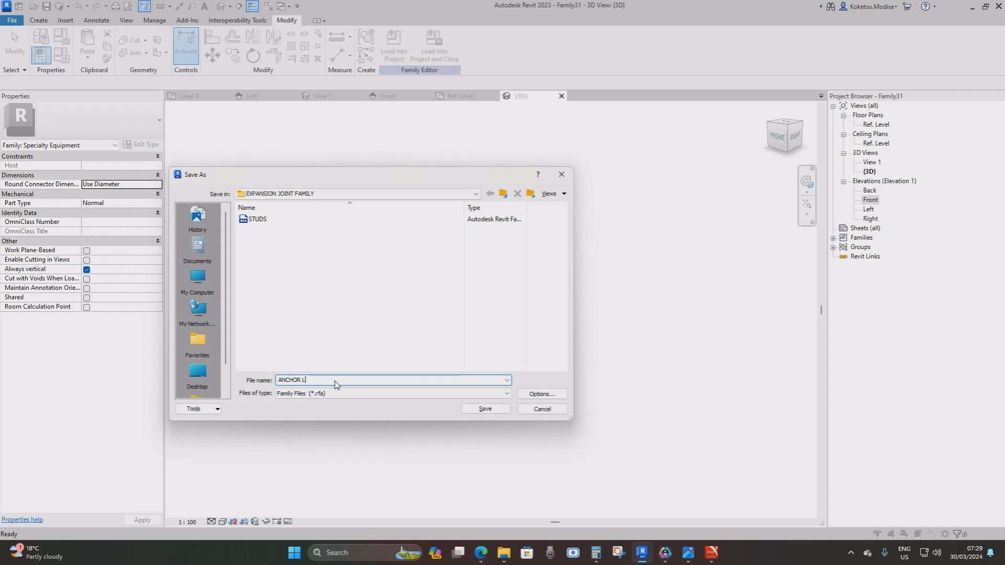
{"action": "left_click", "coordinate": [486, 409]}
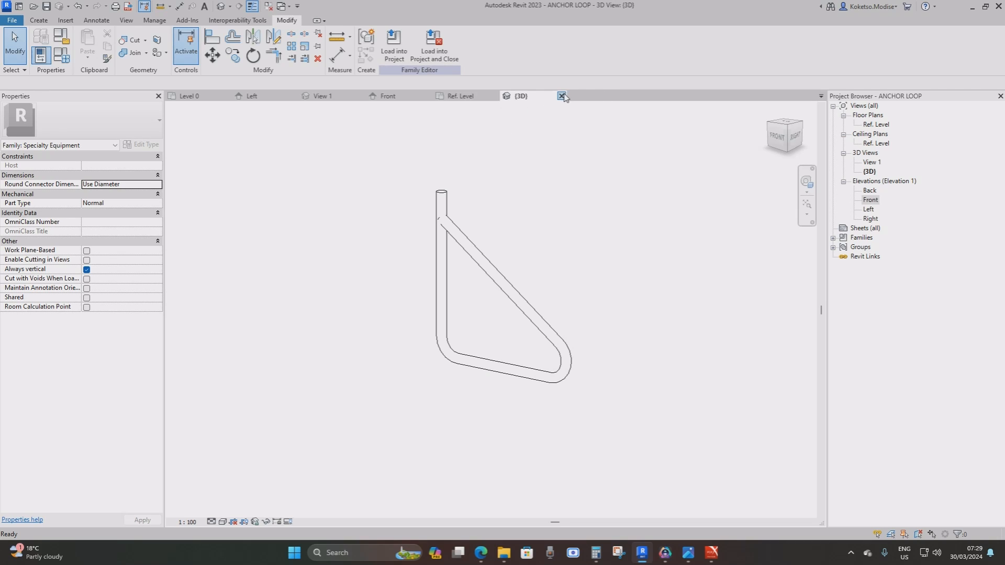
{"action": "left_click", "coordinate": [562, 96]}
{"action": "left_click", "coordinate": [495, 96]}
{"action": "left_click", "coordinate": [428, 96]}
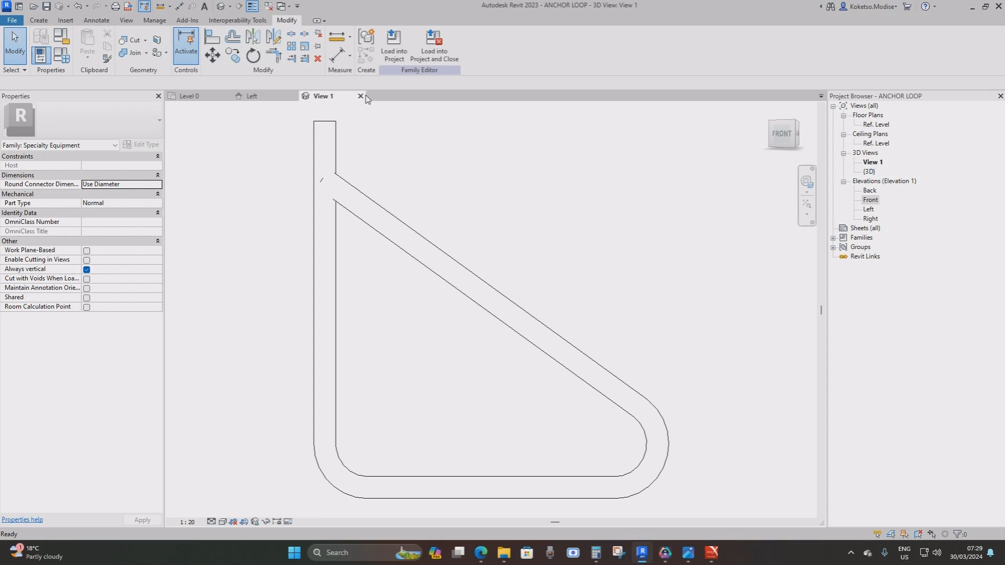
{"action": "left_click", "coordinate": [360, 96]}
{"action": "left_click", "coordinate": [293, 96]}
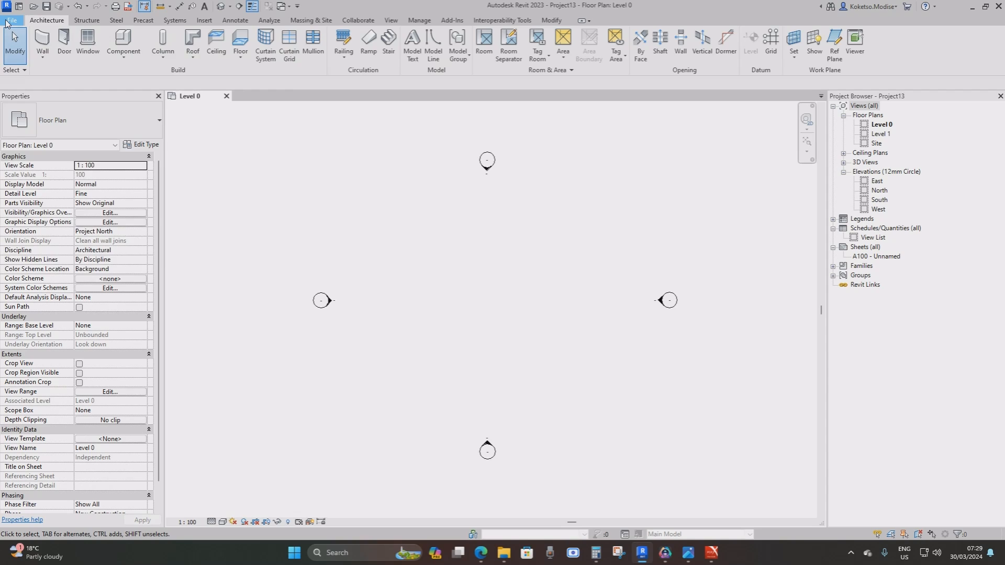
Step: Create a new family from the Metric Specialty Equipment template
{"action": "left_click", "coordinate": [10, 21]}
{"action": "mouse_move", "coordinate": [34, 64]}
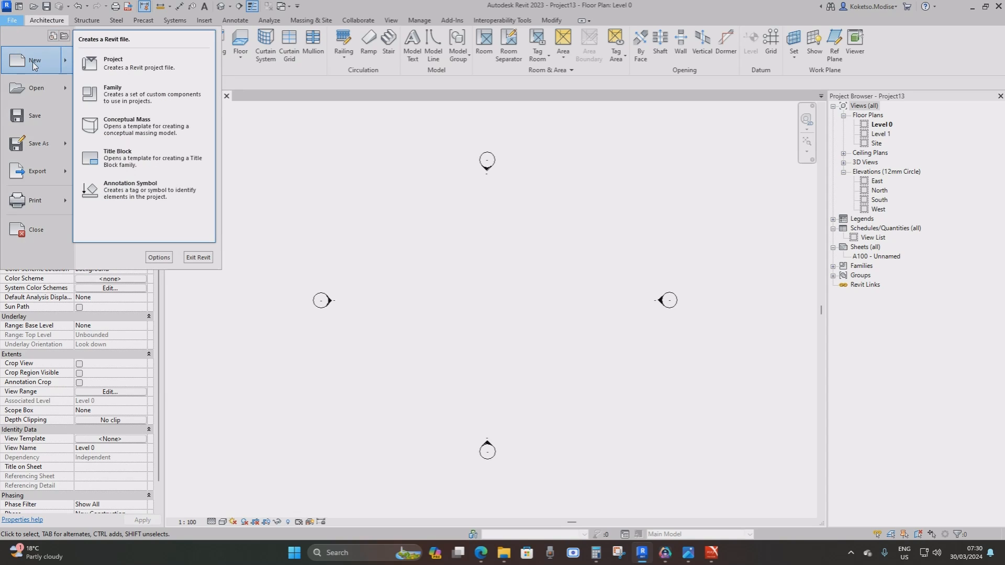
{"action": "left_click", "coordinate": [113, 90]}
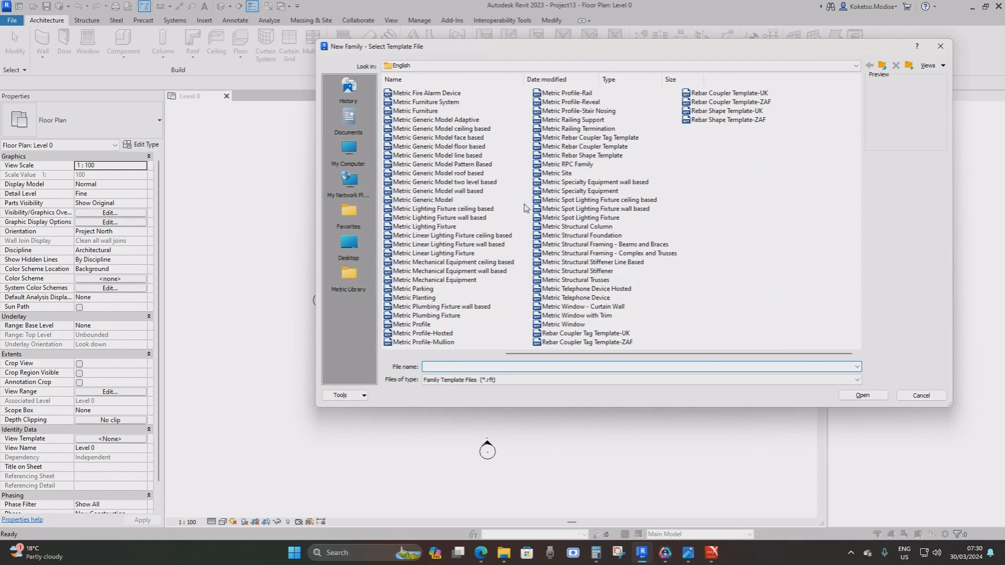
{"action": "left_click", "coordinate": [596, 191]}
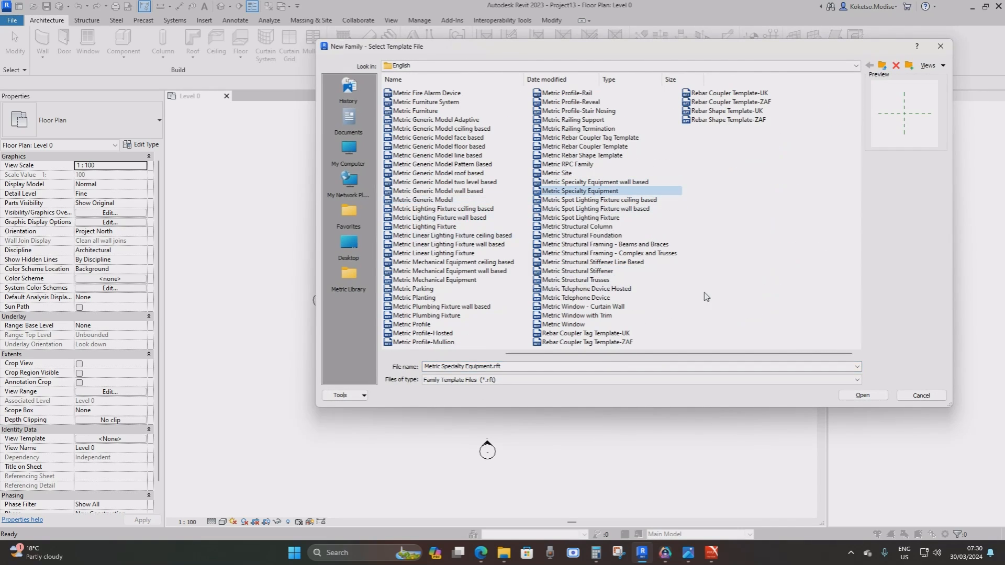
{"action": "left_click", "coordinate": [852, 397]}
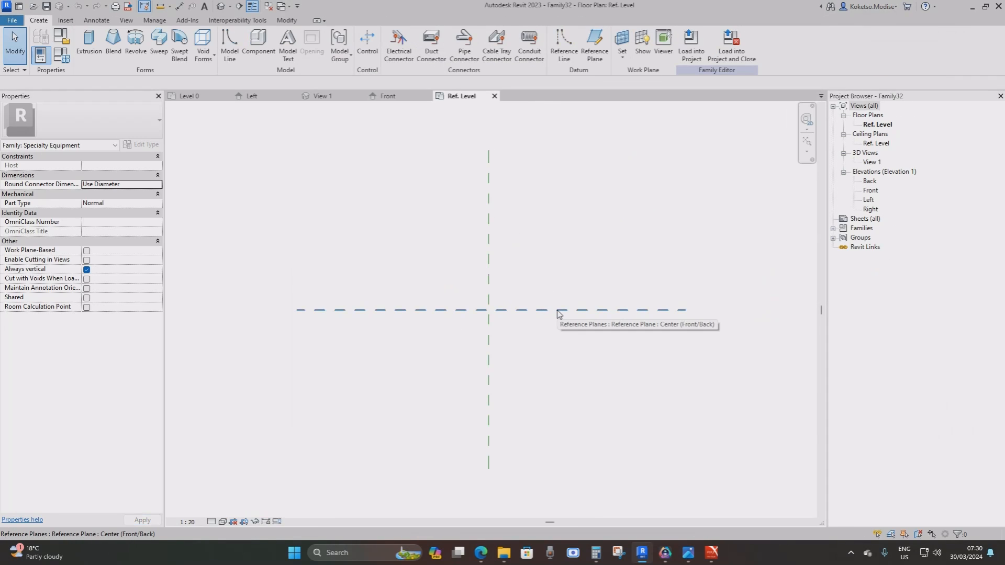
Step: Draw two horizontal reference planes, one about 100 mm above and one about 100 mm below the Center (Front/Back) plane
{"action": "left_click", "coordinate": [595, 44]}
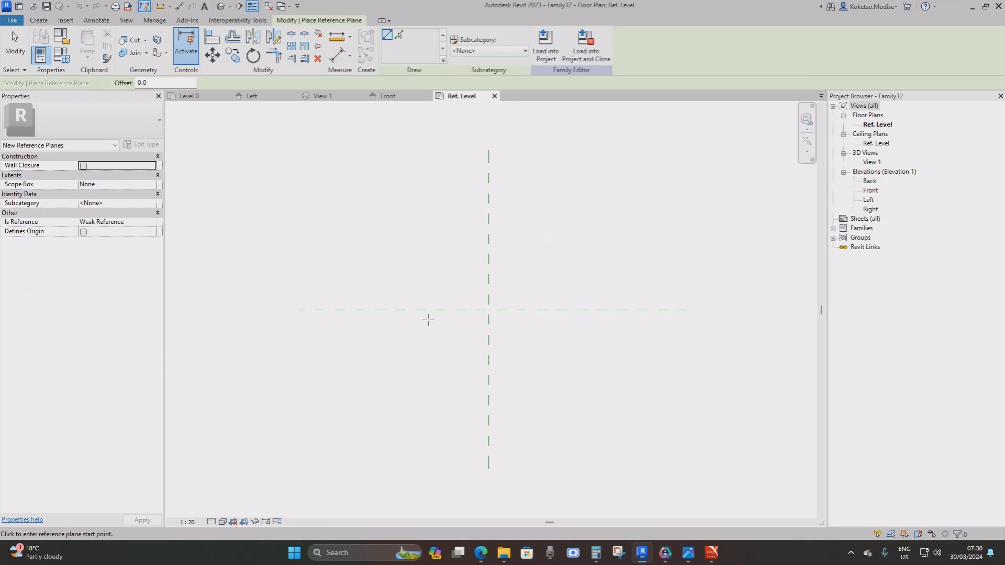
{"action": "scroll", "coordinate": [427, 319], "scroll_direction": "up", "scroll_amount": 2}
{"action": "left_click", "coordinate": [654, 294]}
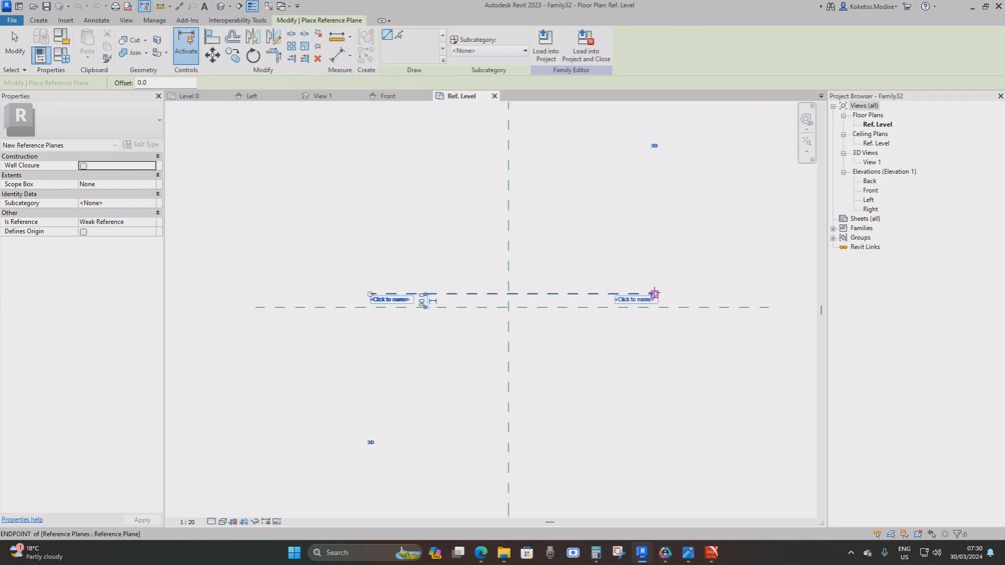
{"action": "left_click", "coordinate": [370, 321]}
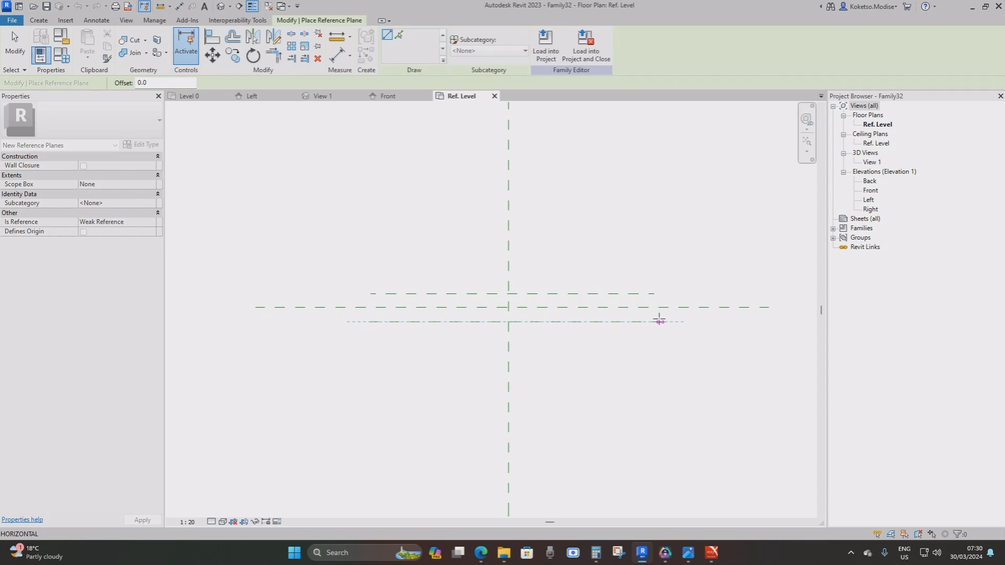
{"action": "left_click", "coordinate": [659, 321]}
{"action": "scroll", "coordinate": [399, 336], "scroll_direction": "up", "scroll_amount": 2}
{"action": "key", "text": "Escape"}
{"action": "key", "text": "Escape"}
Step: Set the lower and upper reference planes each to 10 mm from the Center (Front/Back) plane
{"action": "left_click", "coordinate": [411, 315]}
{"action": "left_click", "coordinate": [421, 304]}
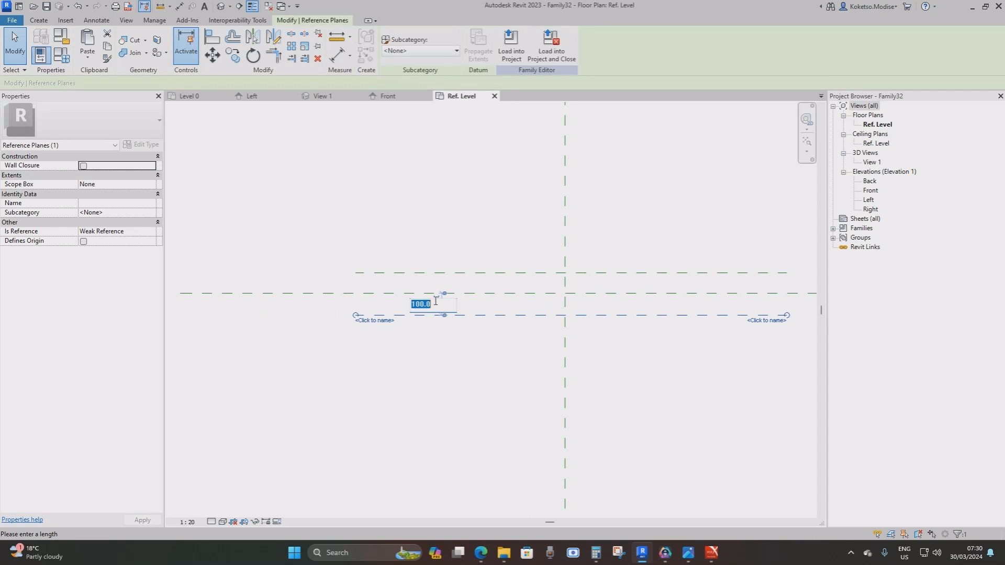
{"action": "type", "text": "10"}
{"action": "key", "text": "Return"}
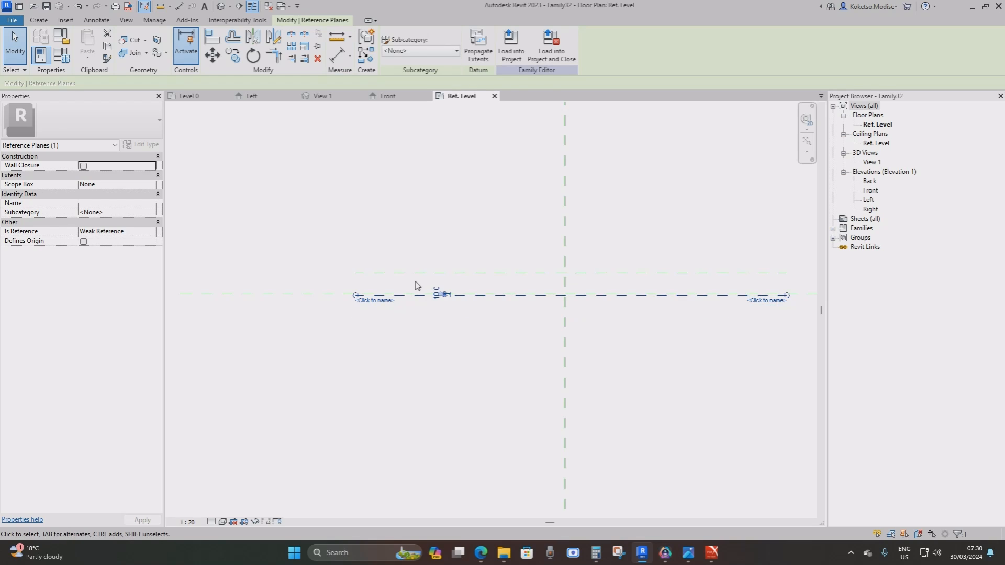
{"action": "scroll", "coordinate": [417, 277], "scroll_direction": "up", "scroll_amount": 1}
{"action": "left_click", "coordinate": [417, 269]}
{"action": "left_click", "coordinate": [460, 285]}
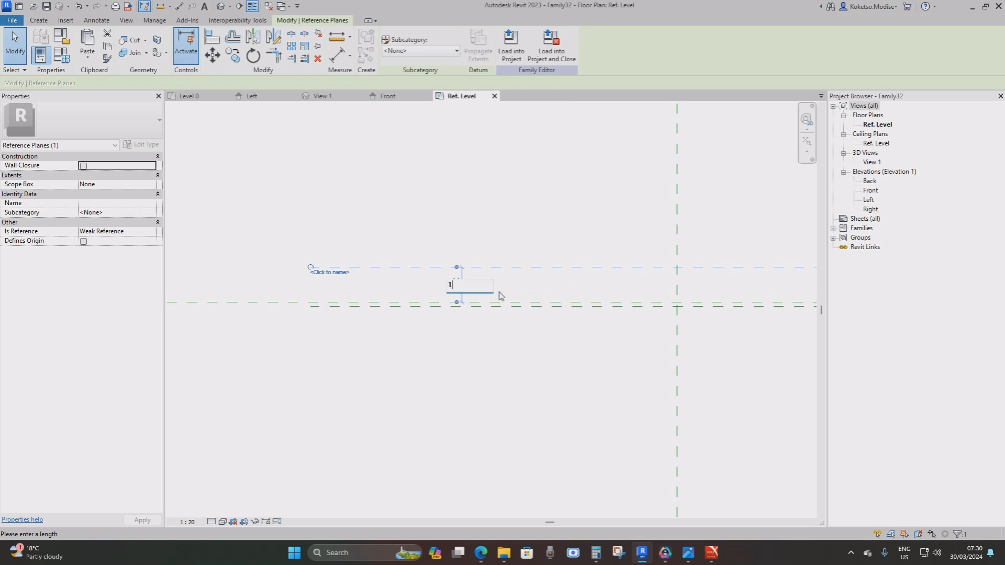
{"action": "type", "text": "10"}
{"action": "key", "text": "Return"}
{"action": "key", "text": "Escape"}
{"action": "middle_click_drag", "start_coordinate": [702, 308], "coordinate": [426, 283]}
Step: Start an extrusion in the Front elevation and sketch an 80 mm vertical line up the centre plane from the reference level
{"action": "double_click", "coordinate": [870, 190]}
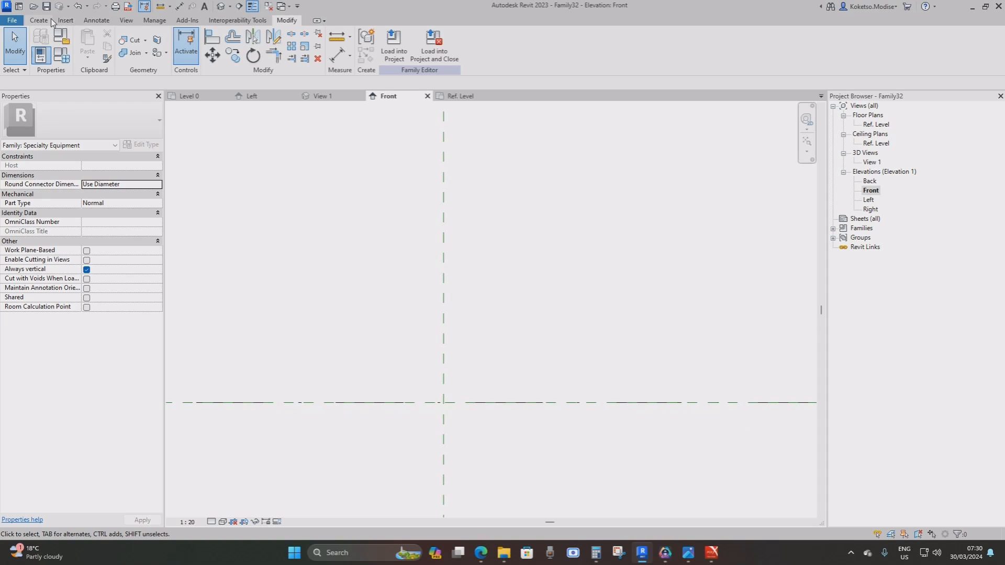
{"action": "left_click", "coordinate": [48, 19]}
{"action": "left_click", "coordinate": [89, 44]}
{"action": "middle_click_drag", "start_coordinate": [438, 402], "coordinate": [463, 335]}
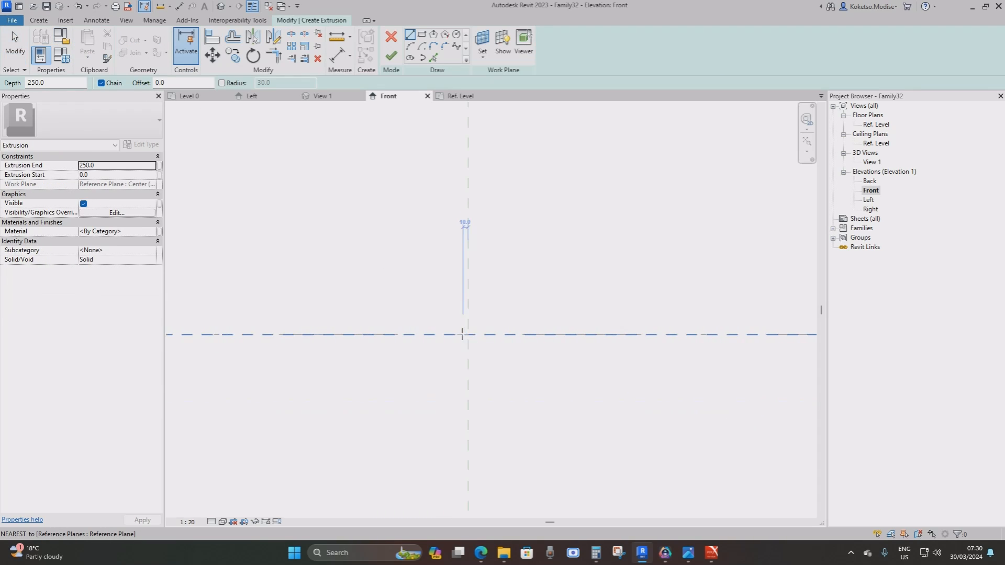
{"action": "left_click", "coordinate": [469, 335]}
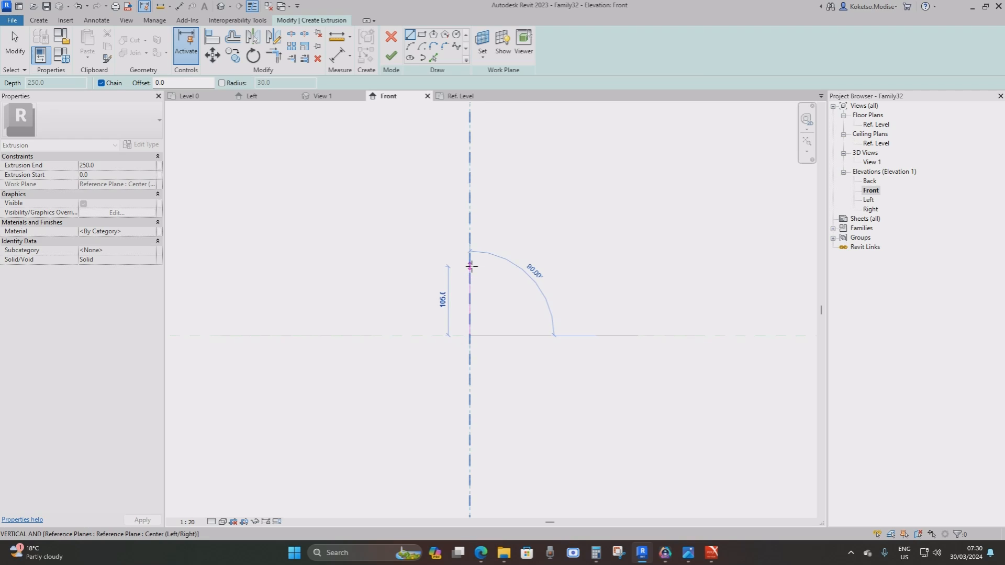
{"action": "left_click", "coordinate": [470, 283]}
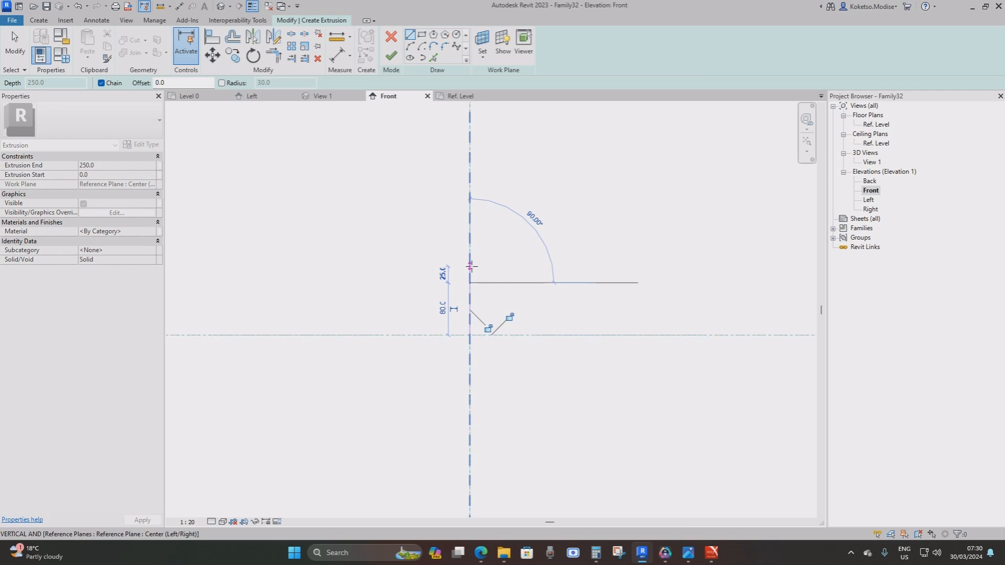
{"action": "key", "text": "Escape"}
{"action": "scroll", "coordinate": [473, 339], "scroll_direction": "up", "scroll_amount": 1}
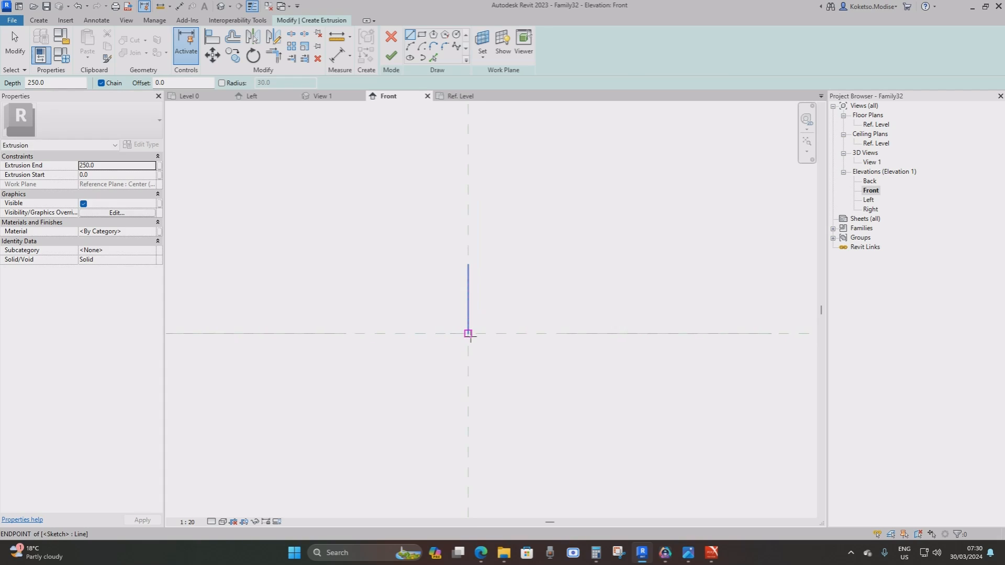
Step: Sketch the 125 mm base line rightward from the foot of the vertical line and a 30 mm upright at its far end
{"action": "left_click", "coordinate": [469, 335]}
{"action": "middle_click_drag", "start_coordinate": [537, 345], "coordinate": [464, 335]}
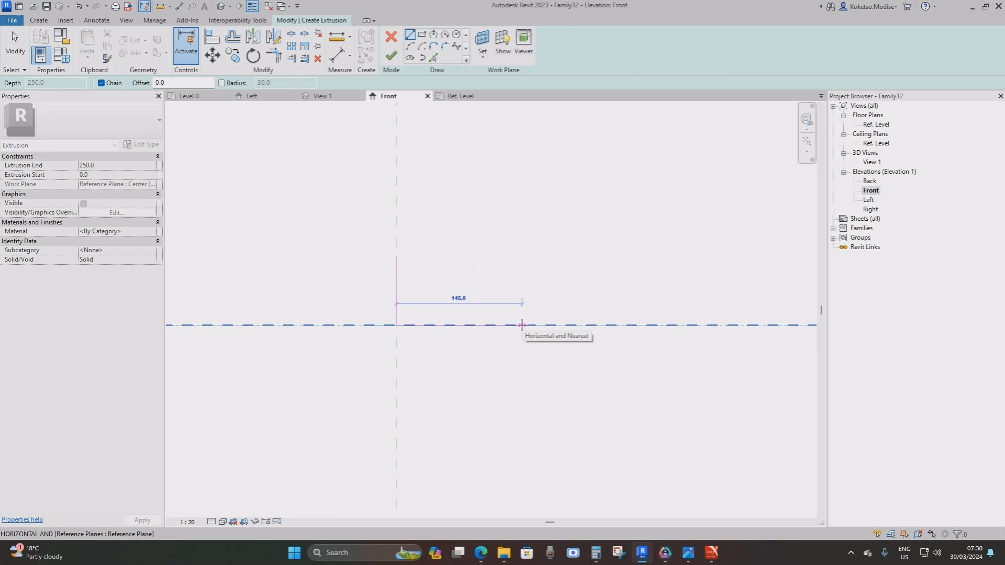
{"action": "type", "text": "125"}
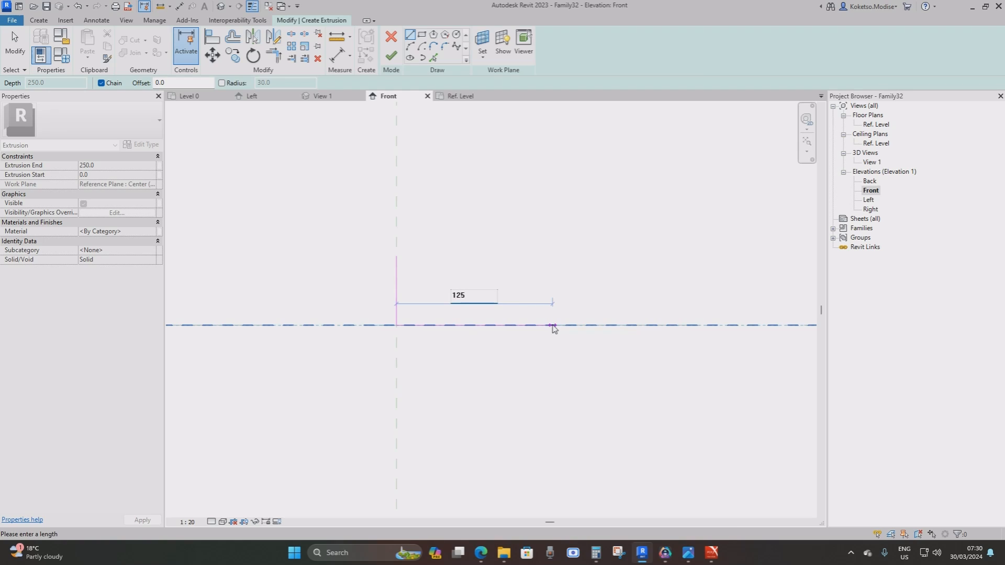
{"action": "key", "text": "Return"}
{"action": "scroll", "coordinate": [521, 319], "scroll_direction": "up", "scroll_amount": 3}
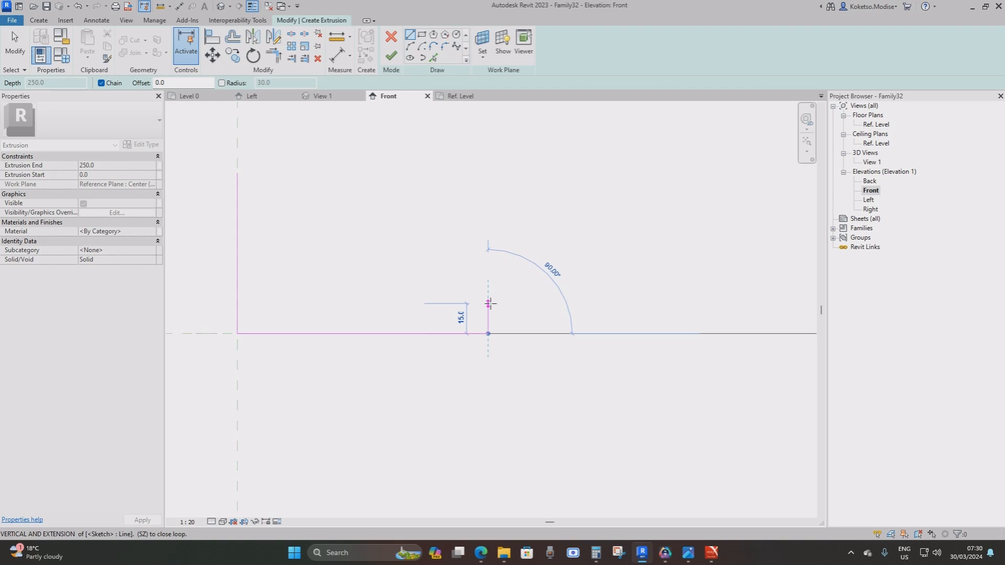
{"action": "left_click", "coordinate": [488, 274]}
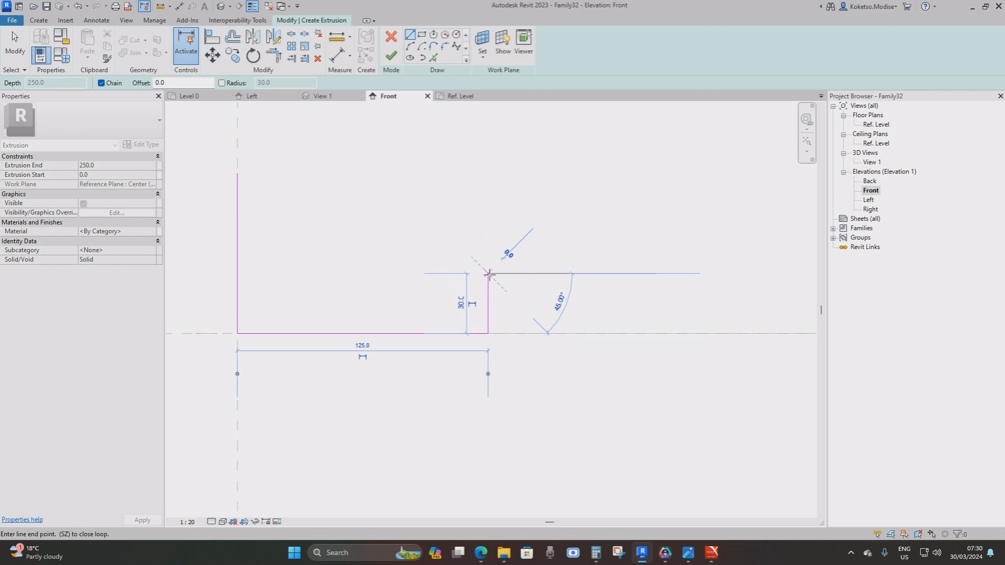
{"action": "key", "text": "Escape"}
Step: Close the profile with a short horizontal top edge and a sloping edge down to the short upright, and finish the extrusion
{"action": "middle_click_drag", "start_coordinate": [267, 179], "coordinate": [340, 180]}
{"action": "left_click", "coordinate": [309, 175]}
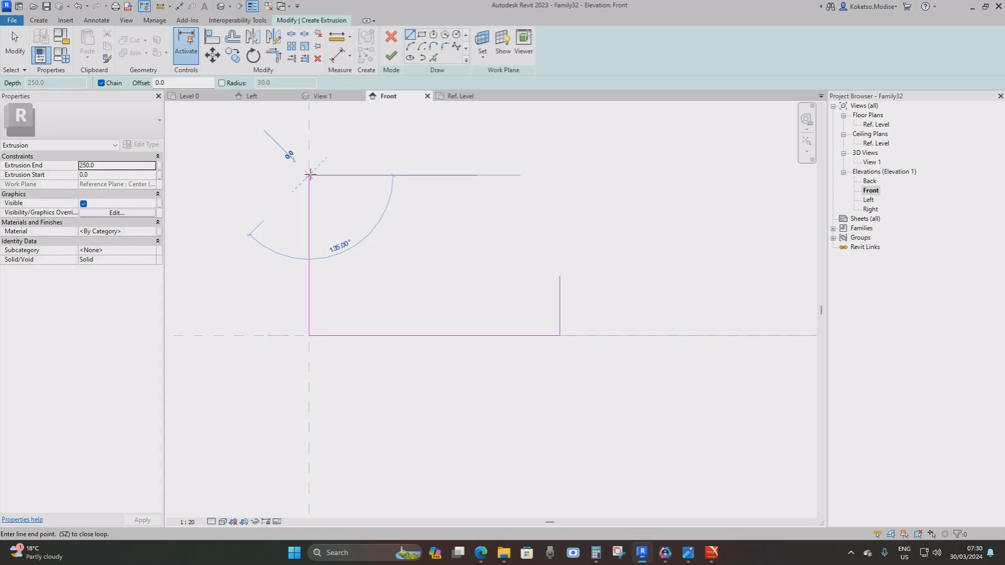
{"action": "left_click", "coordinate": [370, 175]}
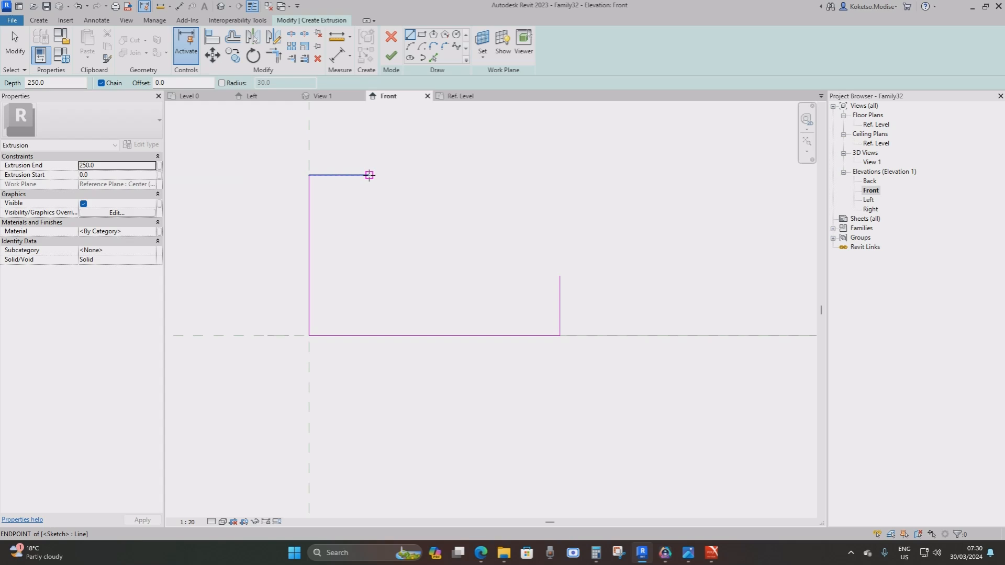
{"action": "left_click", "coordinate": [560, 275]}
{"action": "key", "text": "Escape"}
{"action": "key", "text": "Escape"}
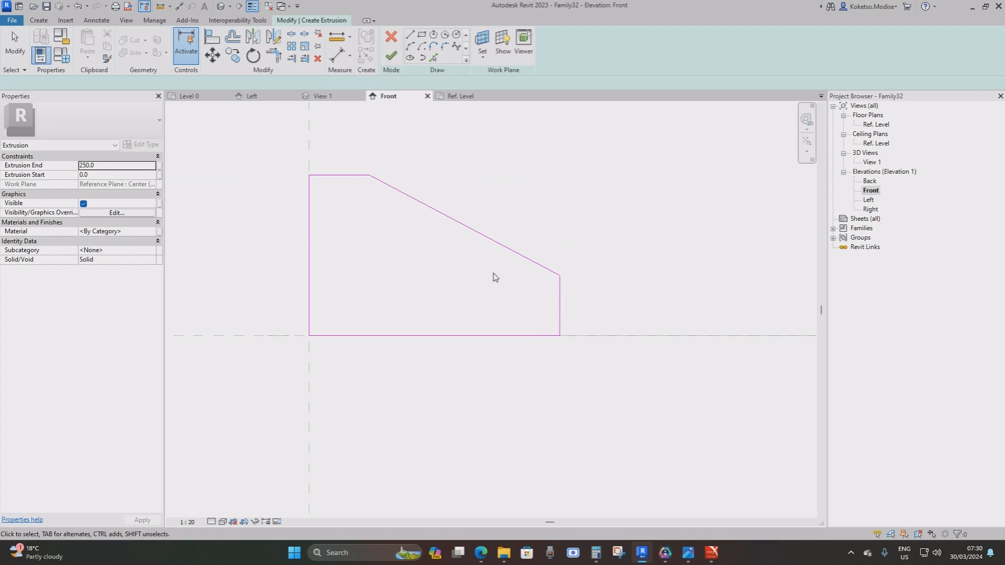
{"action": "middle_click_drag", "start_coordinate": [459, 248], "coordinate": [492, 244]}
{"action": "left_click", "coordinate": [391, 55]}
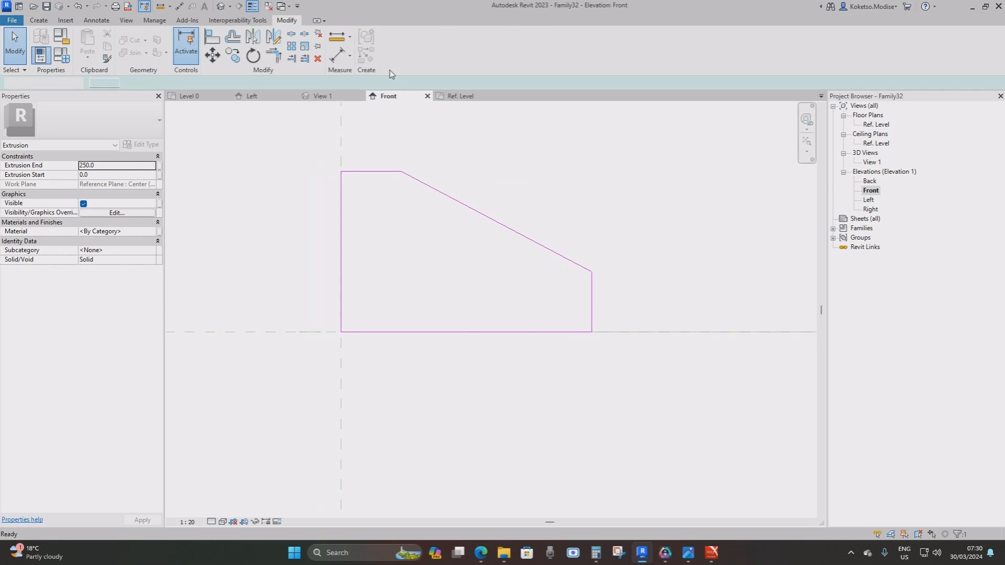
{"action": "scroll", "coordinate": [565, 179], "scroll_direction": "down", "scroll_amount": 2}
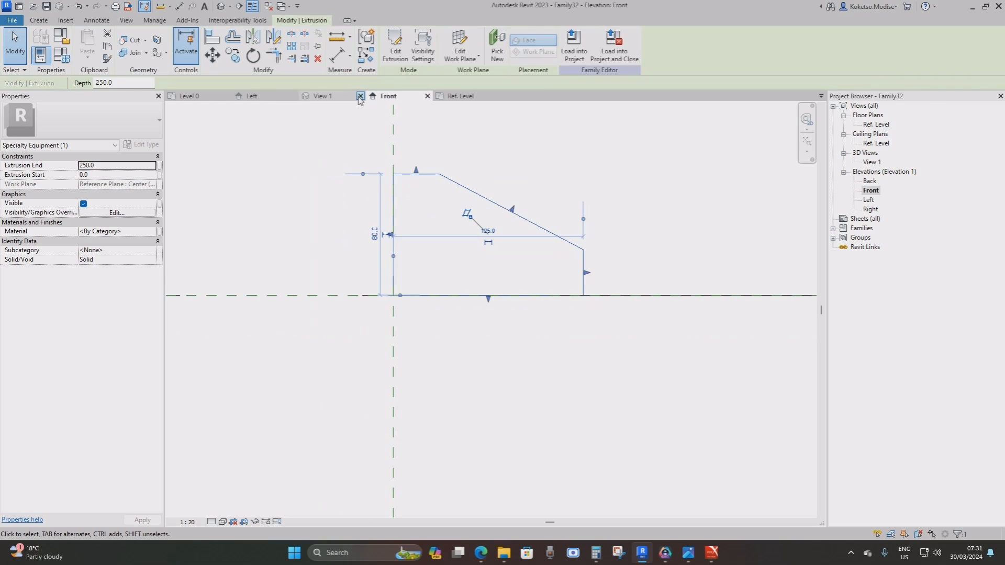
Step: In the Ref. Level plan, align both long faces of the extrusion to the two outer reference planes and lock them there
{"action": "left_click", "coordinate": [459, 97]}
{"action": "scroll", "coordinate": [414, 296], "scroll_direction": "up", "scroll_amount": 1}
{"action": "scroll", "coordinate": [422, 261], "scroll_direction": "up", "scroll_amount": 1}
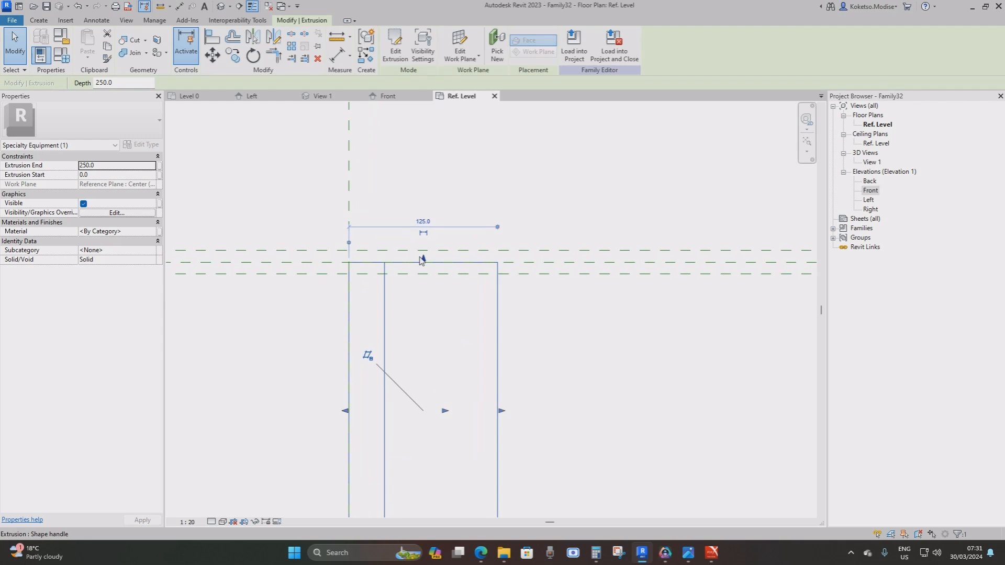
{"action": "left_click_drag", "start_coordinate": [422, 261], "coordinate": [422, 253]}
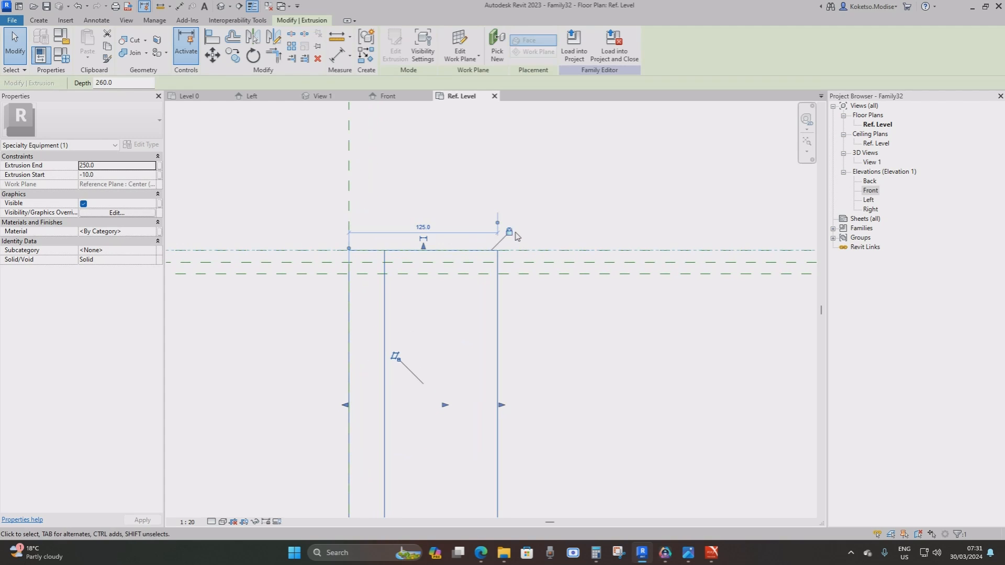
{"action": "scroll", "coordinate": [512, 231], "scroll_direction": "down", "scroll_amount": 2}
{"action": "left_click_drag", "start_coordinate": [459, 425], "coordinate": [461, 256]}
{"action": "scroll", "coordinate": [471, 256], "scroll_direction": "up", "scroll_amount": 2}
{"action": "left_click", "coordinate": [475, 294]}
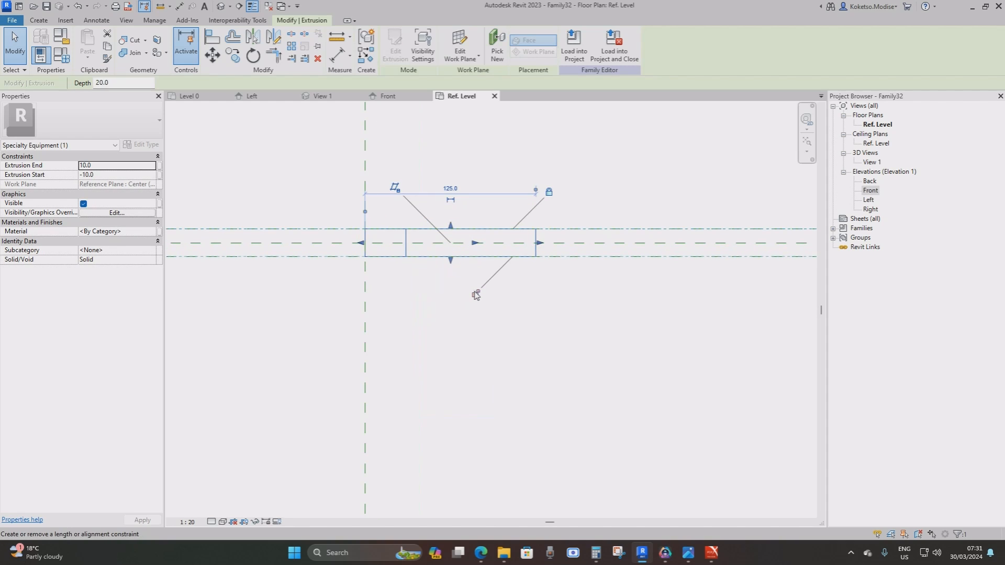
{"action": "left_click", "coordinate": [475, 266]}
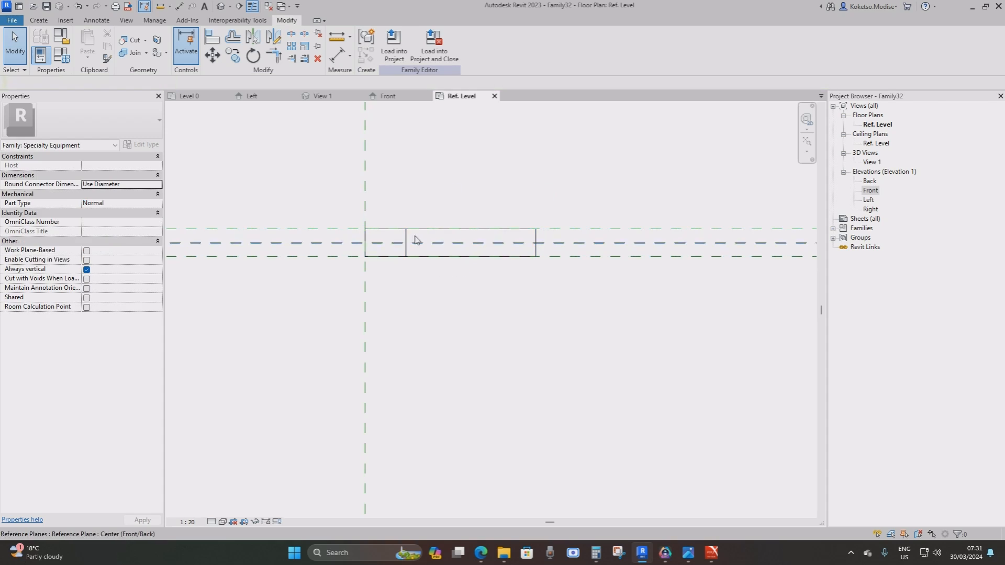
Step: Show the extrusion in the default 3D view and assign it the material Steel, S 355 from the AEC materials library
{"action": "left_click", "coordinate": [223, 6]}
{"action": "scroll", "coordinate": [450, 210], "scroll_direction": "down", "scroll_amount": 4}
{"action": "left_click", "coordinate": [448, 250]}
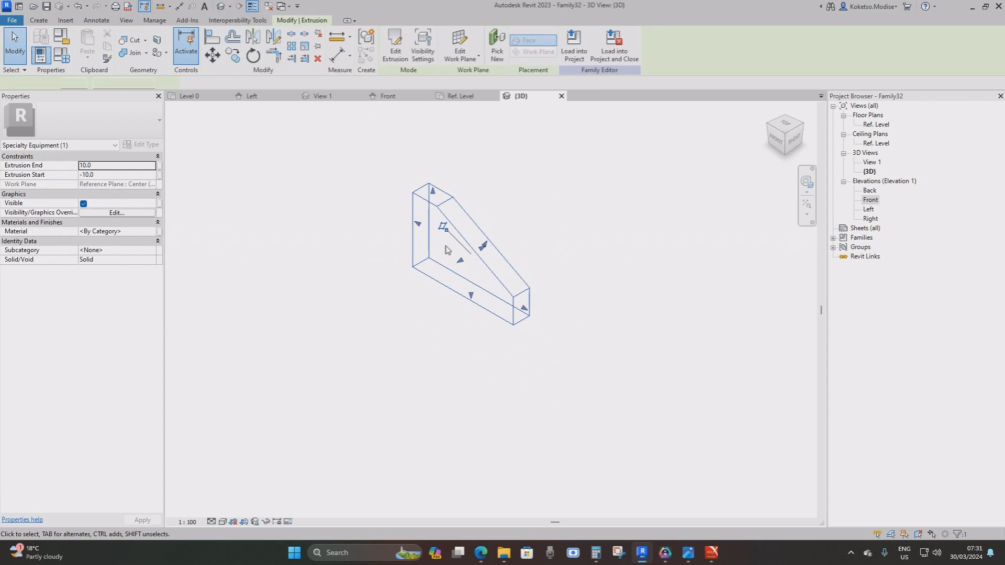
{"action": "left_click", "coordinate": [150, 231]}
{"action": "left_click", "coordinate": [153, 231]}
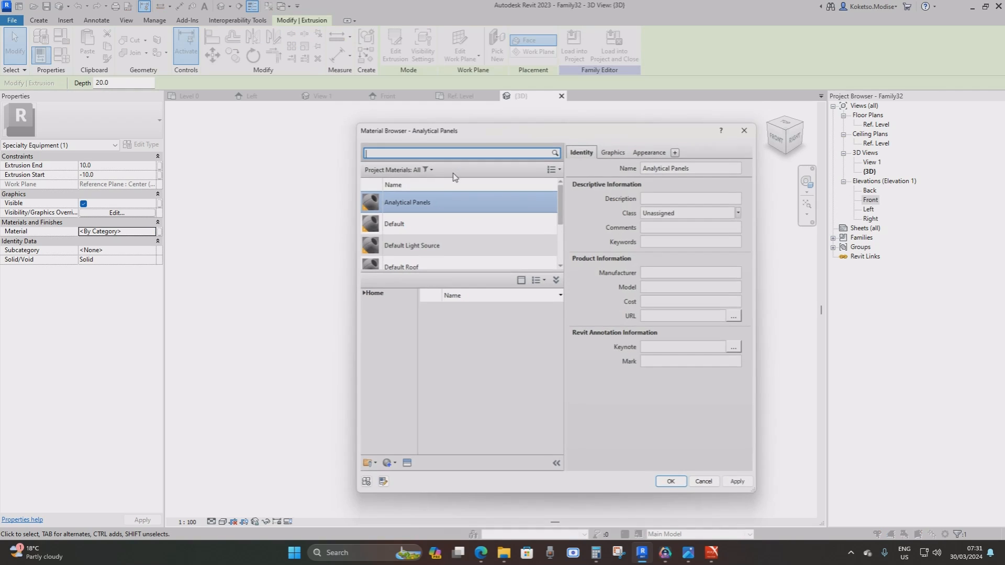
{"action": "type", "text": "STEEL"}
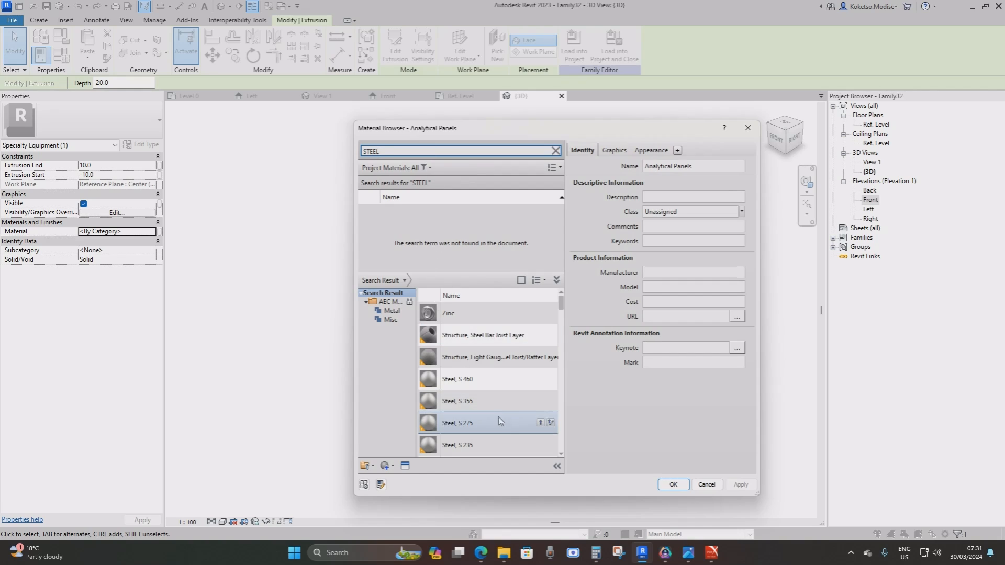
{"action": "left_click", "coordinate": [498, 402]}
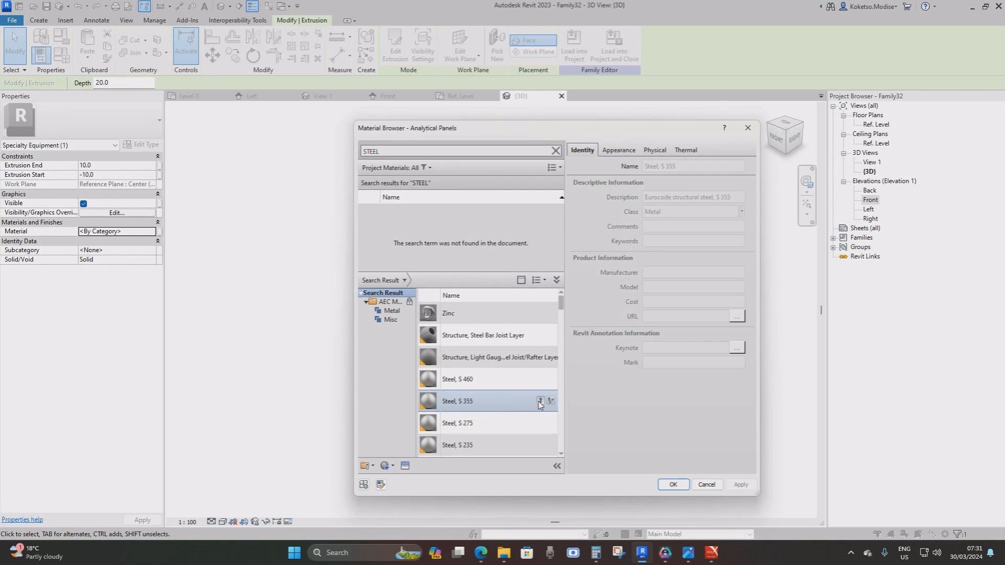
{"action": "left_click", "coordinate": [540, 401]}
{"action": "left_click", "coordinate": [673, 485]}
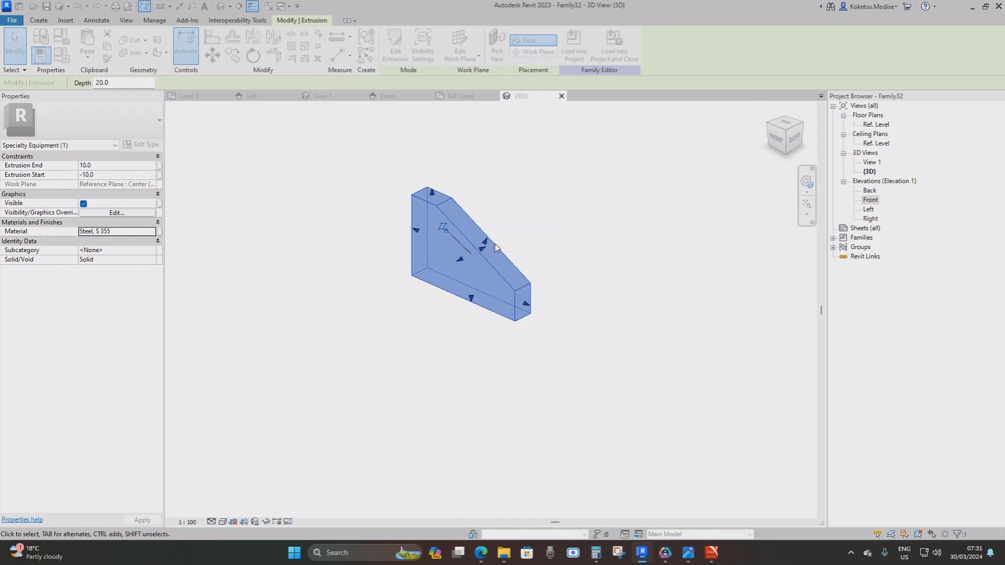
{"action": "left_click", "coordinate": [511, 206]}
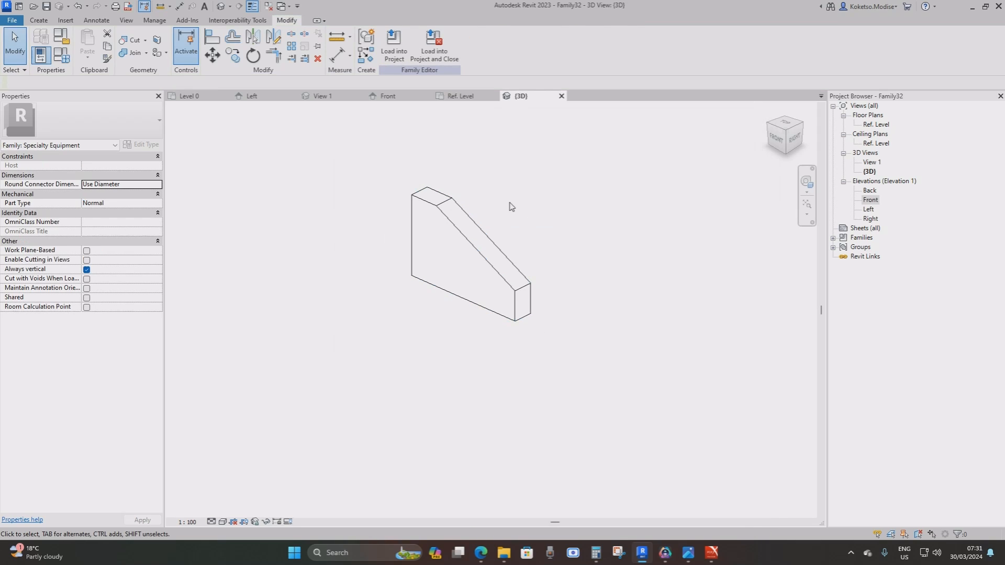
Step: Save the family as ANCHOR PLATES in the EXPANSION JOINT FAMILY folder
{"action": "left_click", "coordinate": [47, 6]}
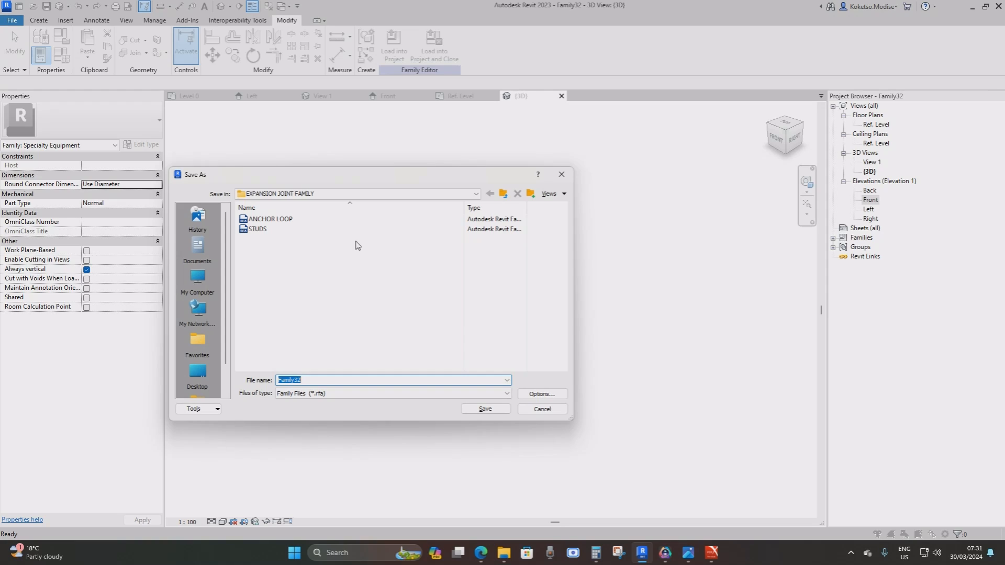
{"action": "type", "text": "AN"}
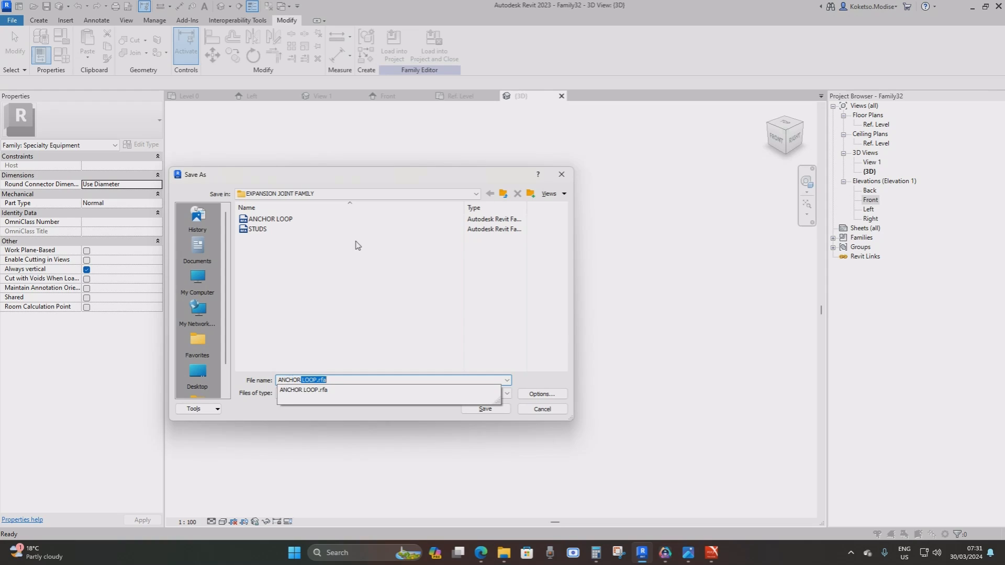
{"action": "type", "text": "CHOR PLATE"}
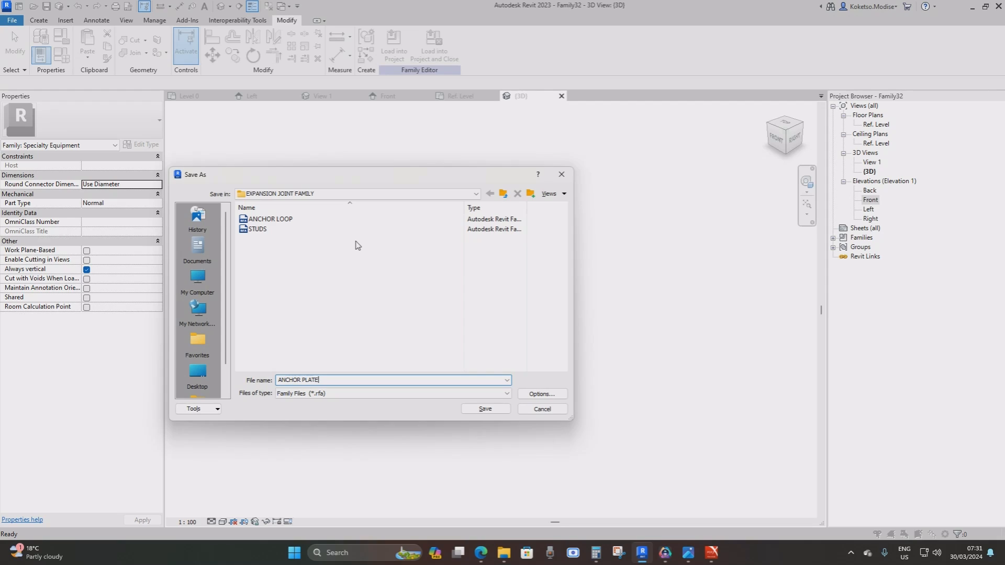
{"action": "type", "text": "S"}
{"action": "left_click", "coordinate": [485, 409]}
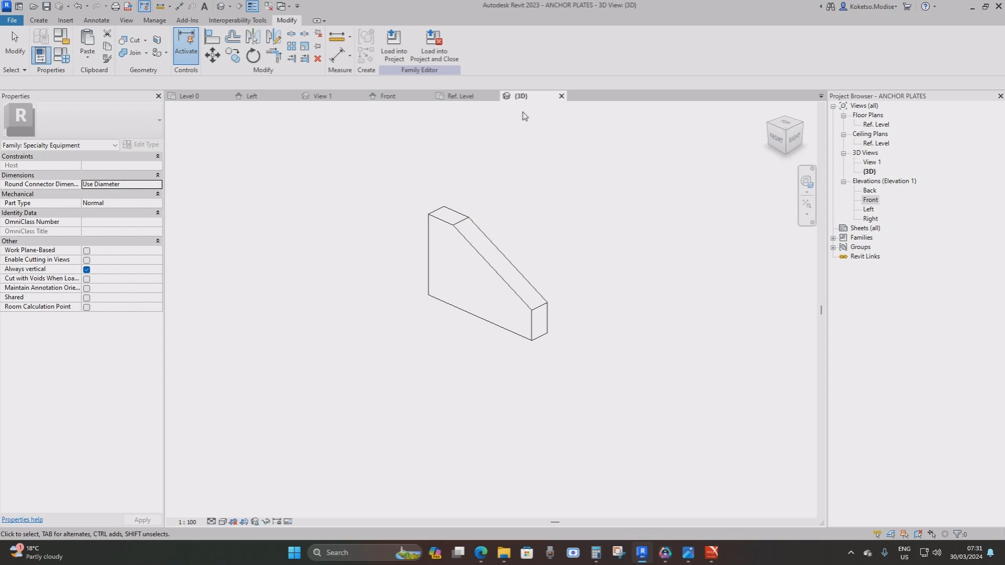
Step: Close all open views of the ANCHOR PLATES family and return to the project's Level 0 plan
{"action": "left_click", "coordinate": [562, 96]}
{"action": "left_click", "coordinate": [496, 96]}
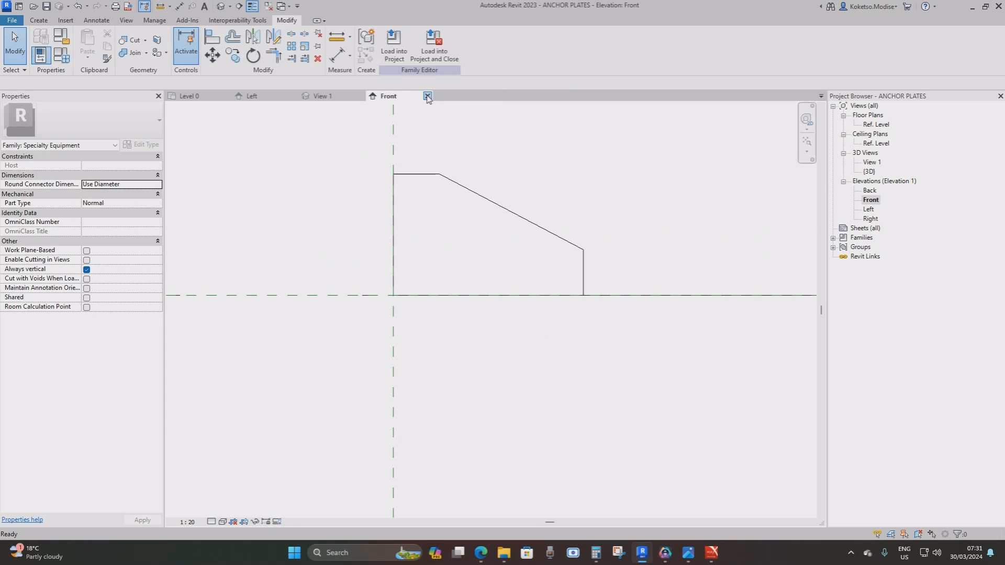
{"action": "left_click", "coordinate": [428, 95]}
{"action": "left_click", "coordinate": [360, 96]}
{"action": "left_click", "coordinate": [294, 96]}
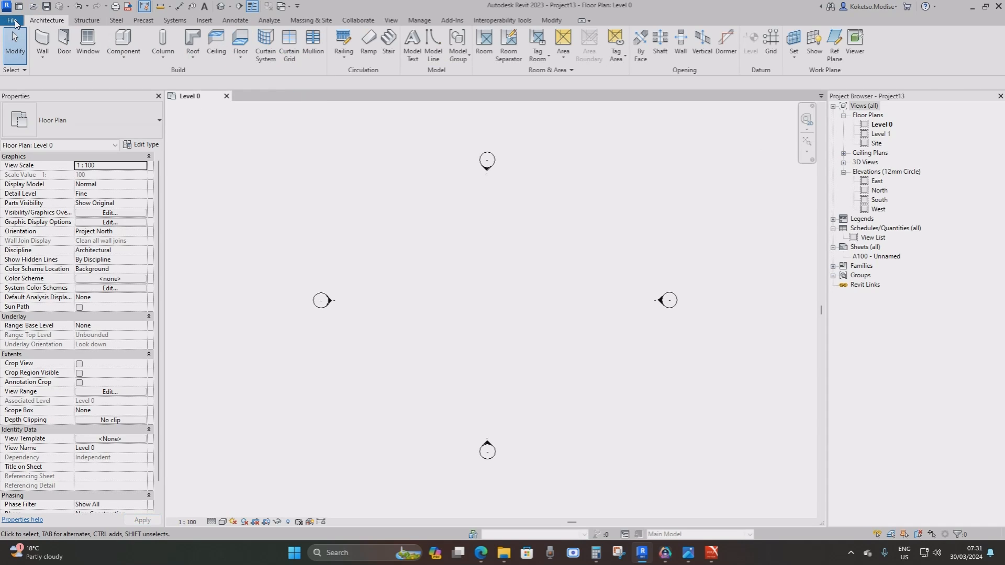
Step: Create a new family from the Metric Specialty Equipment template
{"action": "left_click", "coordinate": [13, 21]}
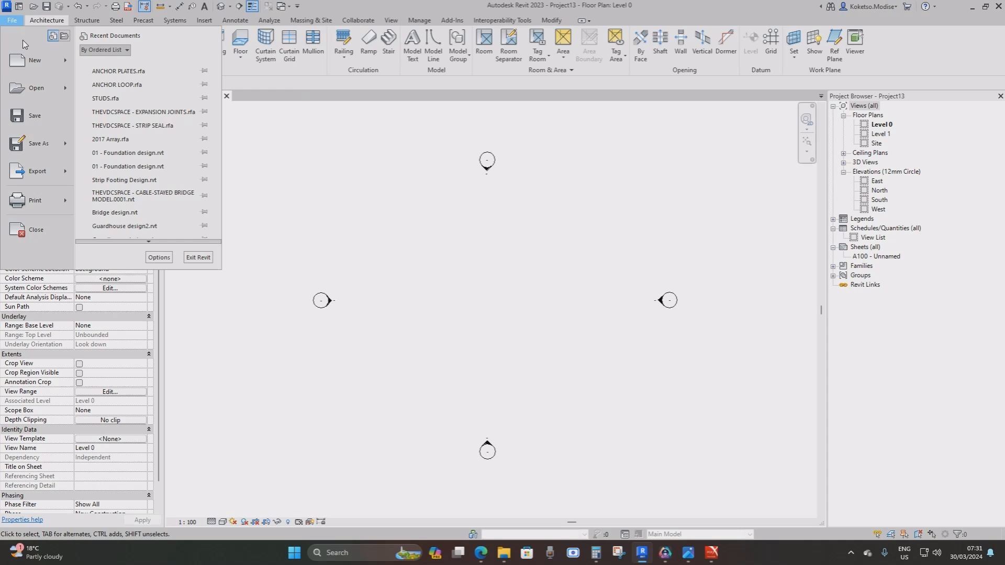
{"action": "mouse_move", "coordinate": [37, 60]}
{"action": "left_click", "coordinate": [105, 97]}
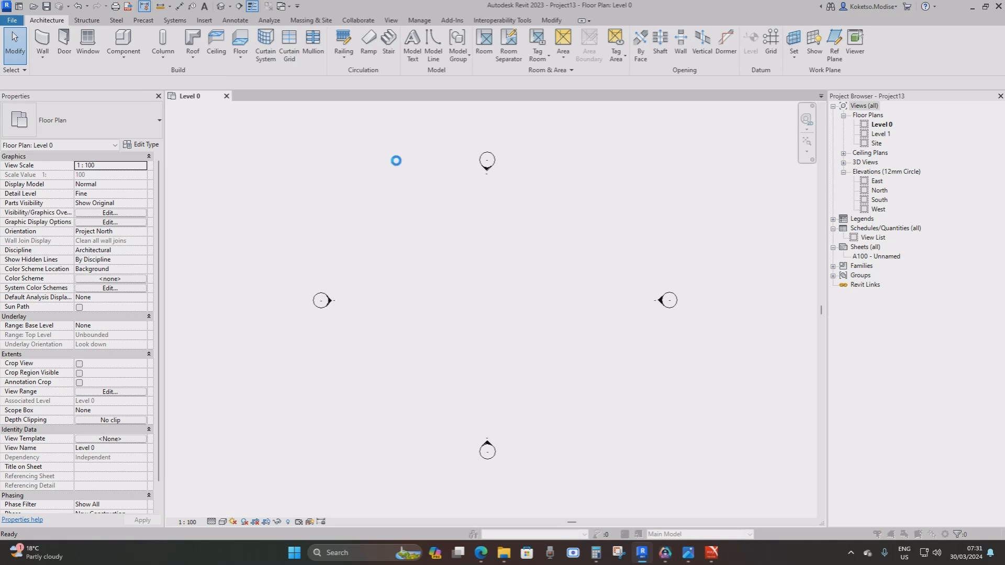
{"action": "left_click", "coordinate": [582, 192]}
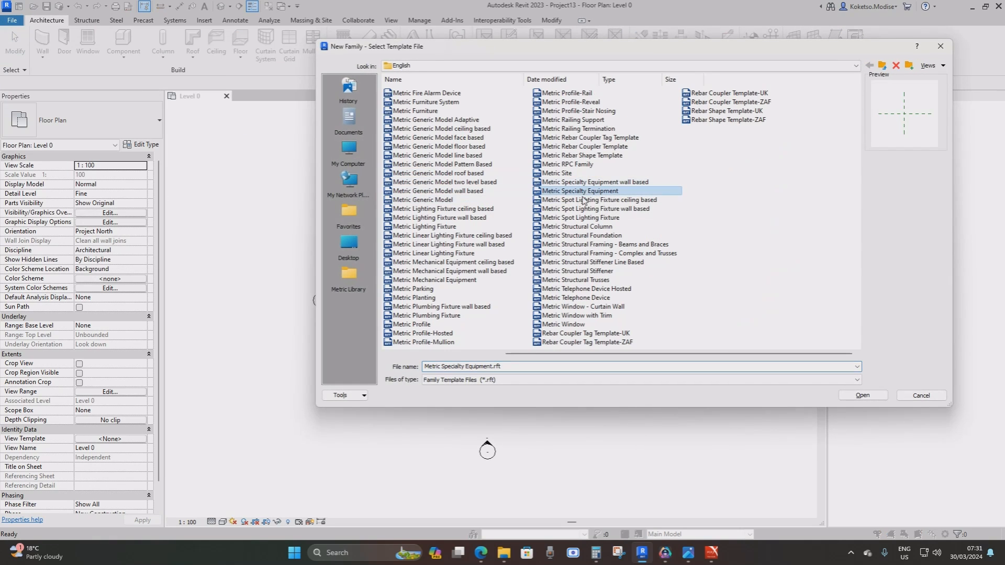
{"action": "left_click", "coordinate": [863, 395]}
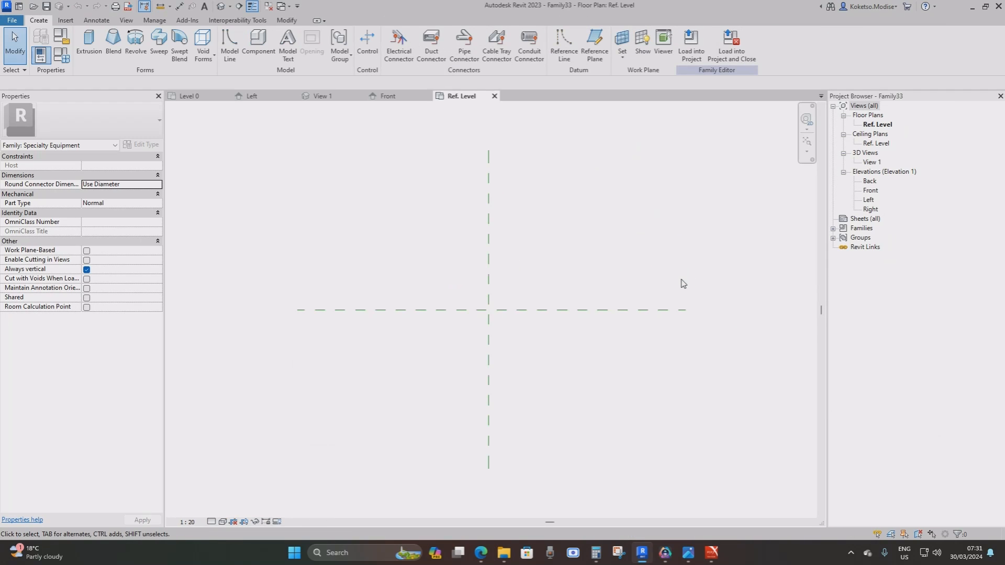
Step: Draw two vertical reference planes in the Ref. Level plan, one on each side of the centre plane at the horizontal plane's ends
{"action": "scroll", "coordinate": [557, 321], "scroll_direction": "down", "scroll_amount": 2}
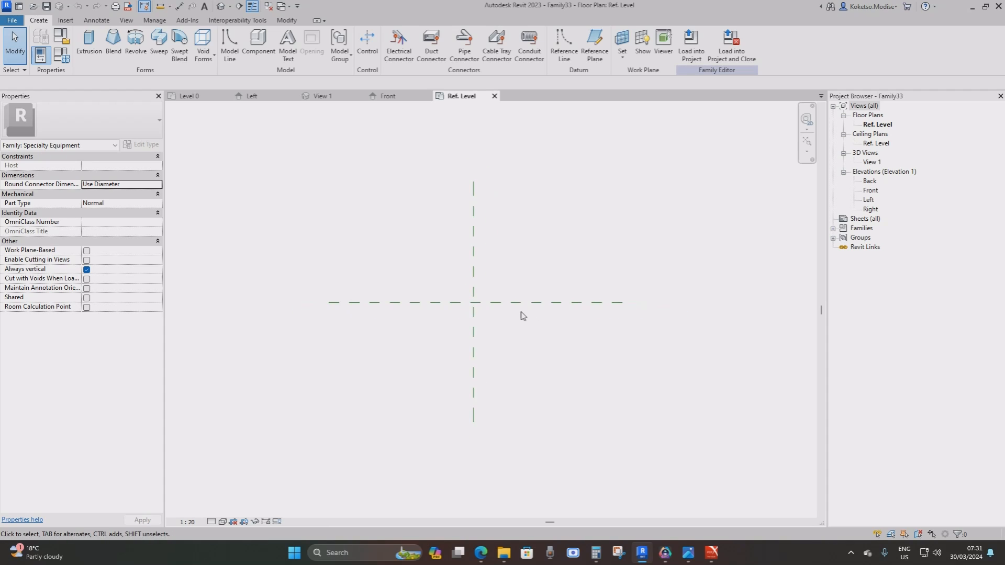
{"action": "scroll", "coordinate": [510, 337], "scroll_direction": "up", "scroll_amount": 1}
{"action": "left_click", "coordinate": [595, 46]}
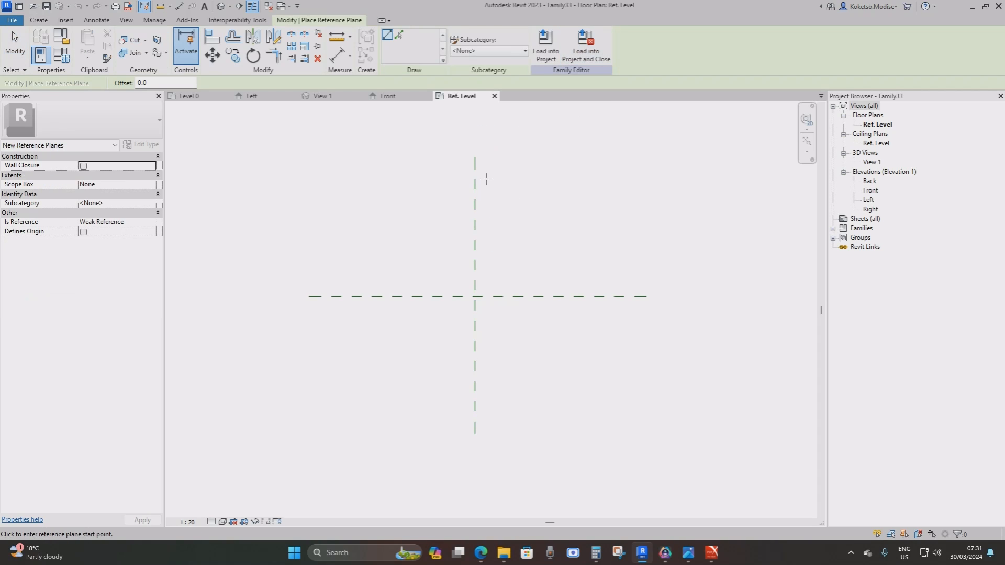
{"action": "left_click", "coordinate": [309, 150]}
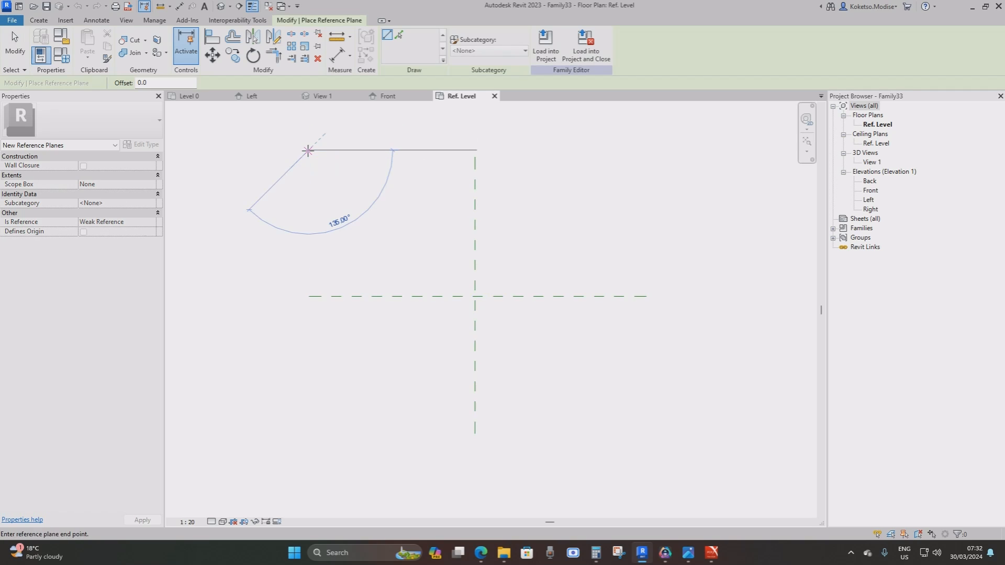
{"action": "left_click", "coordinate": [309, 433]}
{"action": "left_click", "coordinate": [647, 150]}
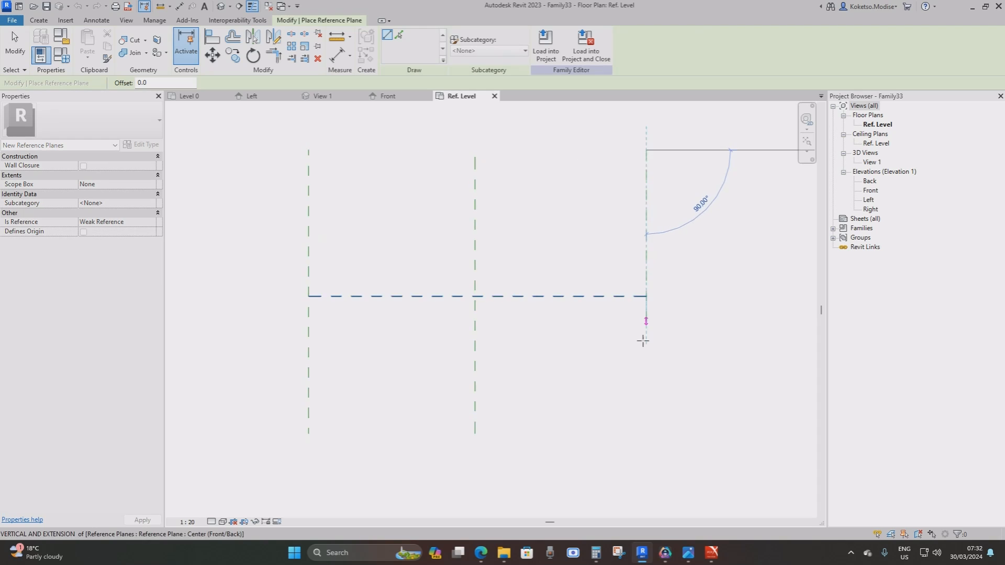
{"action": "left_click", "coordinate": [646, 434]}
{"action": "key", "text": "Escape"}
Step: Set the right vertical reference plane 1500 mm from the centre plane
{"action": "left_click", "coordinate": [648, 217]}
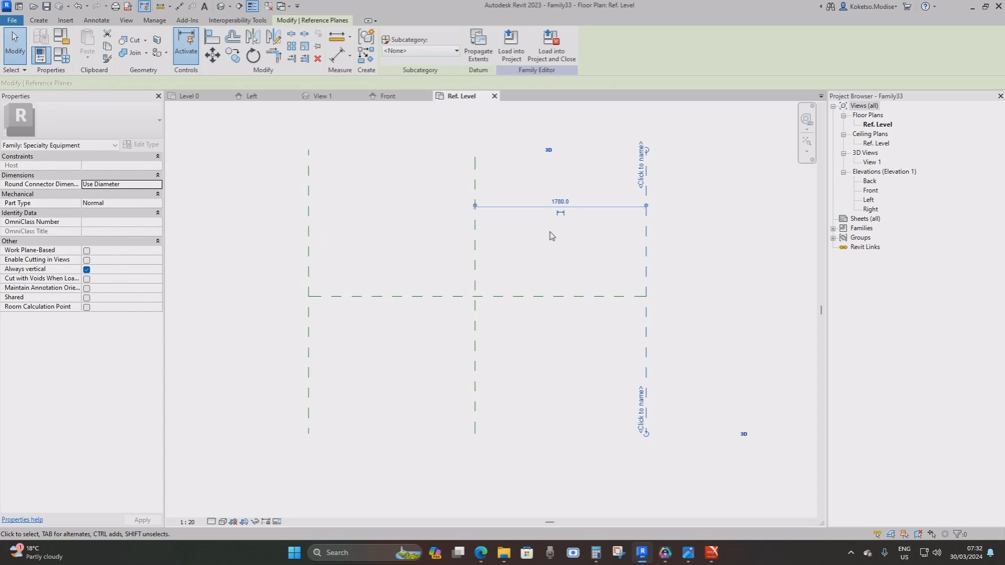
{"action": "left_click", "coordinate": [560, 201]}
{"action": "type", "text": "15"}
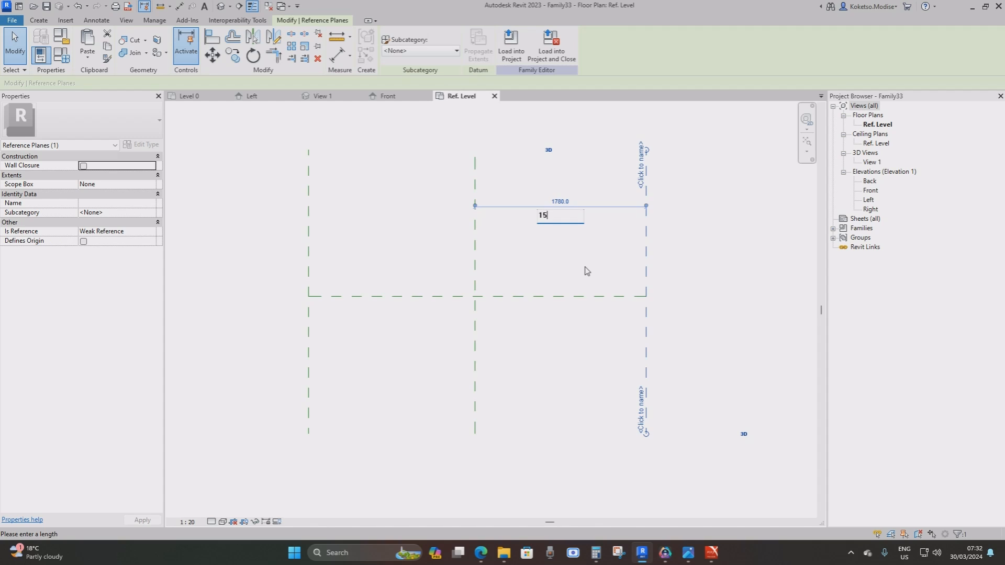
{"action": "type", "text": "00"}
{"action": "key", "text": "Return"}
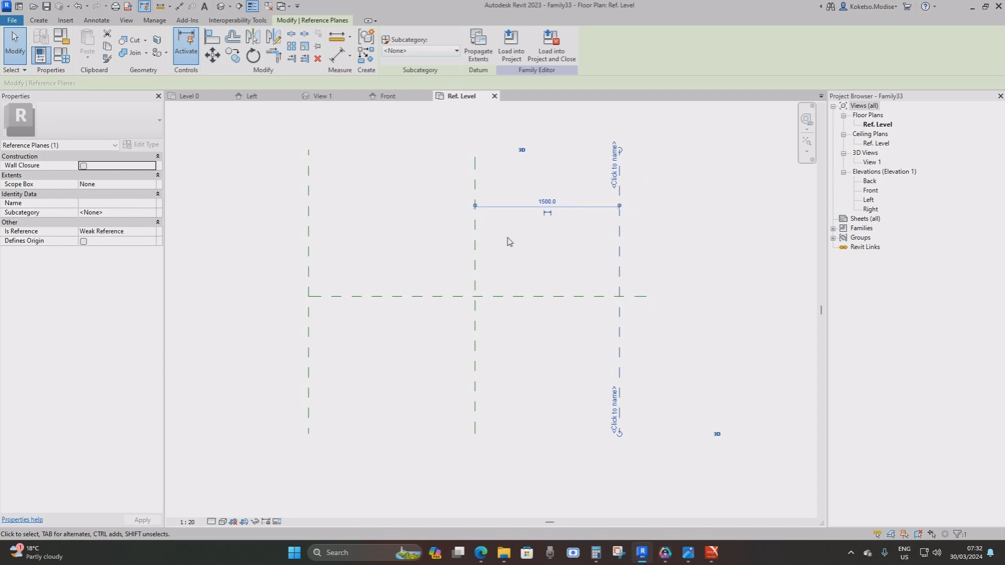
Step: Set the left vertical reference plane 1500 mm from the centre plane
{"action": "left_click", "coordinate": [315, 198]}
{"action": "left_click", "coordinate": [309, 198]}
{"action": "left_click", "coordinate": [392, 201]}
{"action": "type", "text": "1500"}
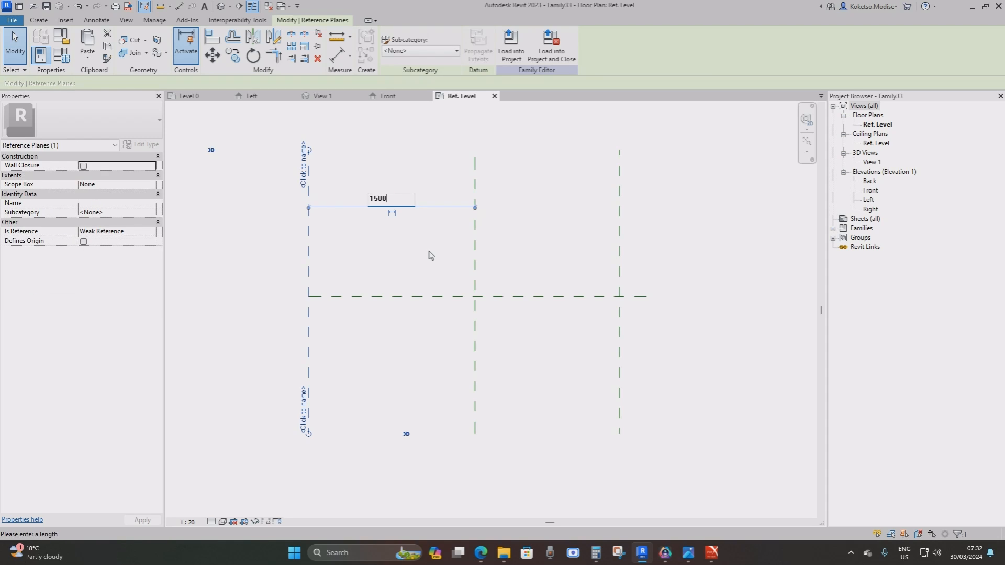
{"action": "key", "text": "Return"}
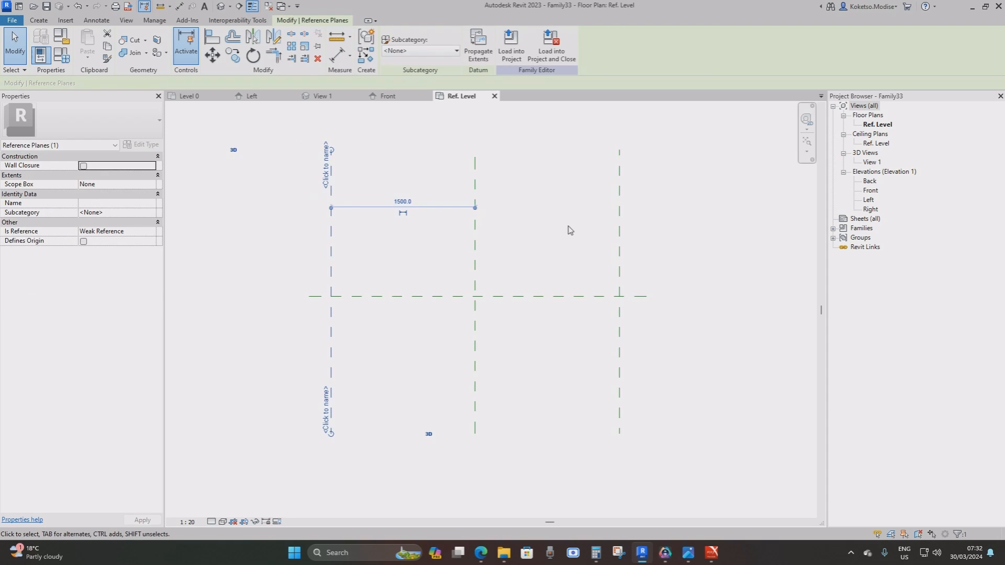
{"action": "key", "text": "Escape"}
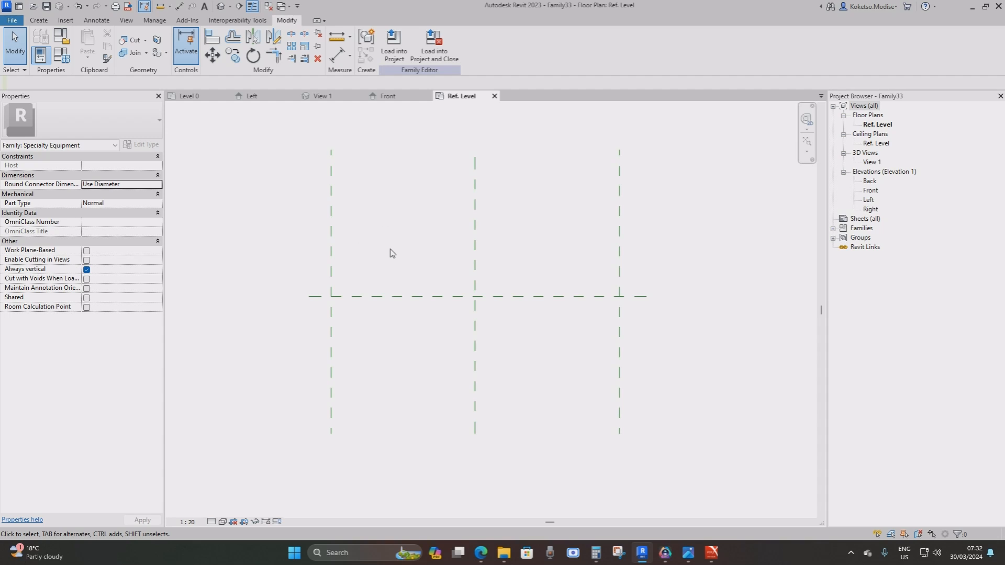
Step: Place an aligned dimension between the two outer vertical reference planes, above the centre plane's upper end
{"action": "middle_click_drag", "start_coordinate": [393, 254], "coordinate": [426, 282]}
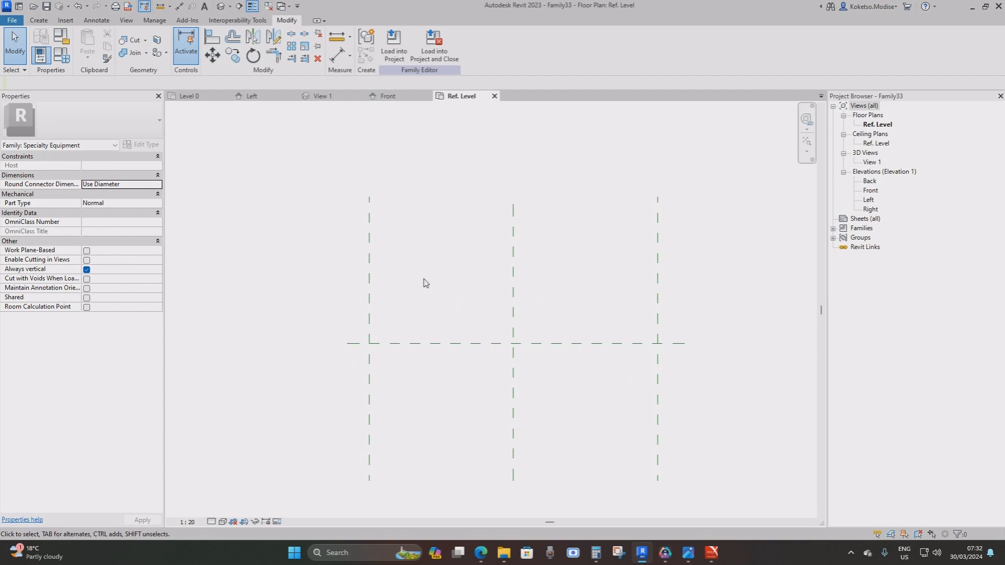
{"action": "left_click", "coordinate": [179, 6]}
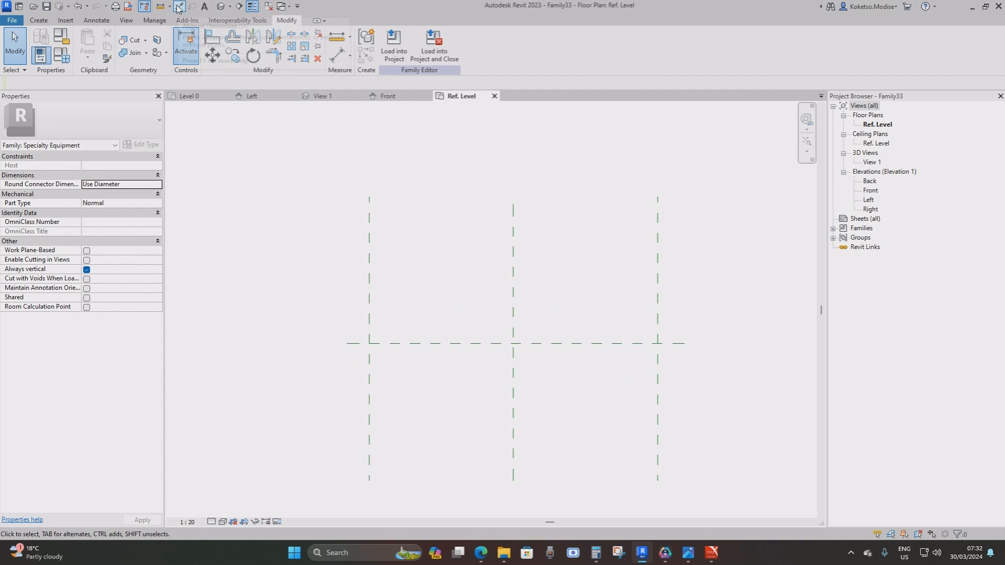
{"action": "left_click", "coordinate": [371, 222]}
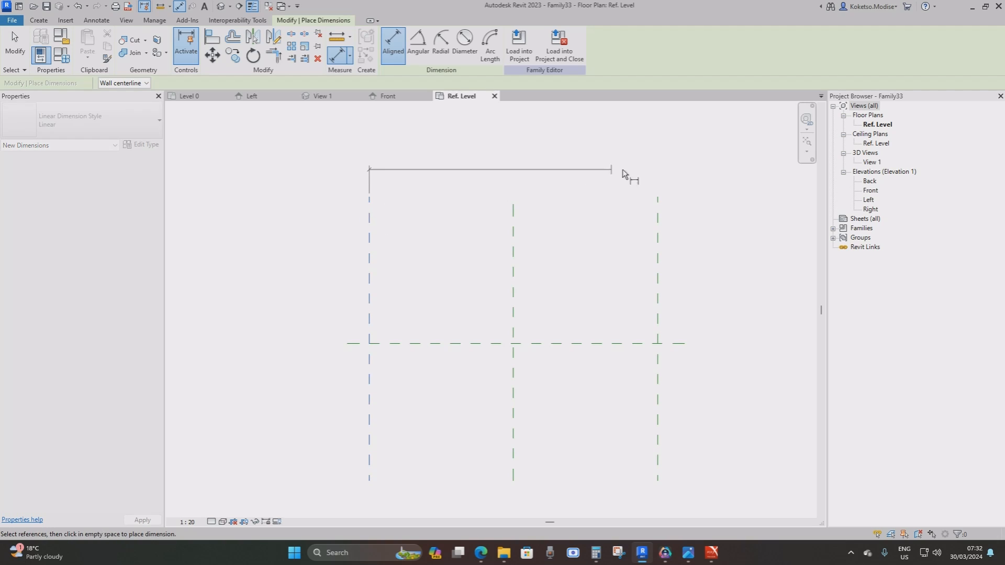
{"action": "left_click", "coordinate": [658, 222]}
{"action": "left_click", "coordinate": [547, 169]}
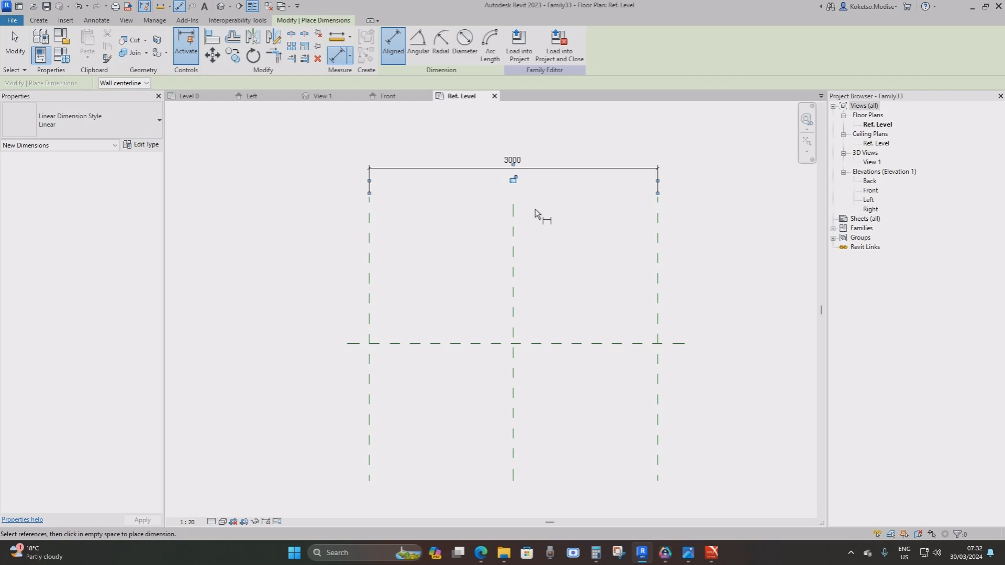
{"action": "key", "text": "Escape"}
{"action": "key", "text": "Escape"}
Step: Label the dimension between the outer reference planes with a new instance family parameter named LENGTH
{"action": "scroll", "coordinate": [548, 177], "scroll_direction": "up", "scroll_amount": 1}
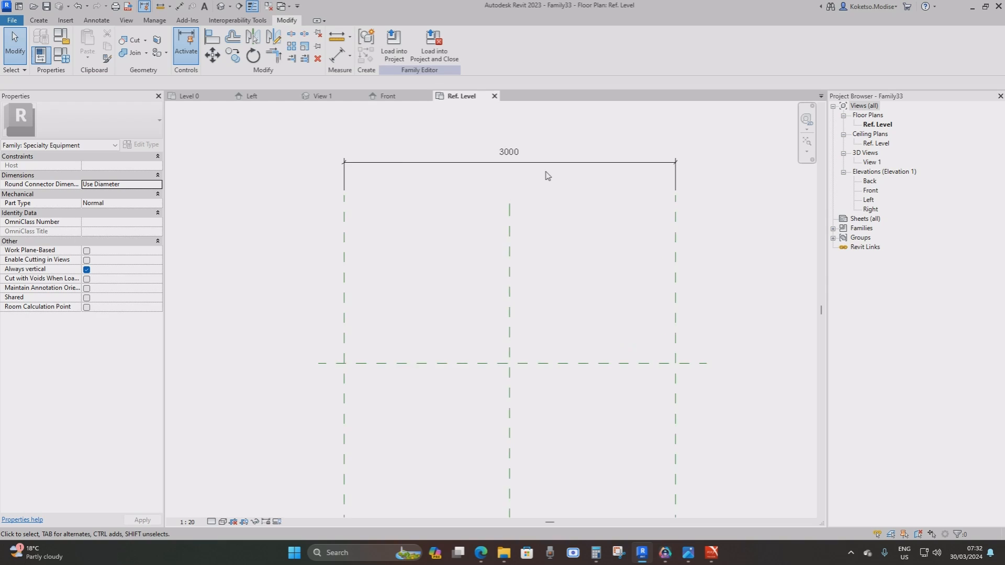
{"action": "middle_click_drag", "start_coordinate": [548, 176], "coordinate": [515, 193]}
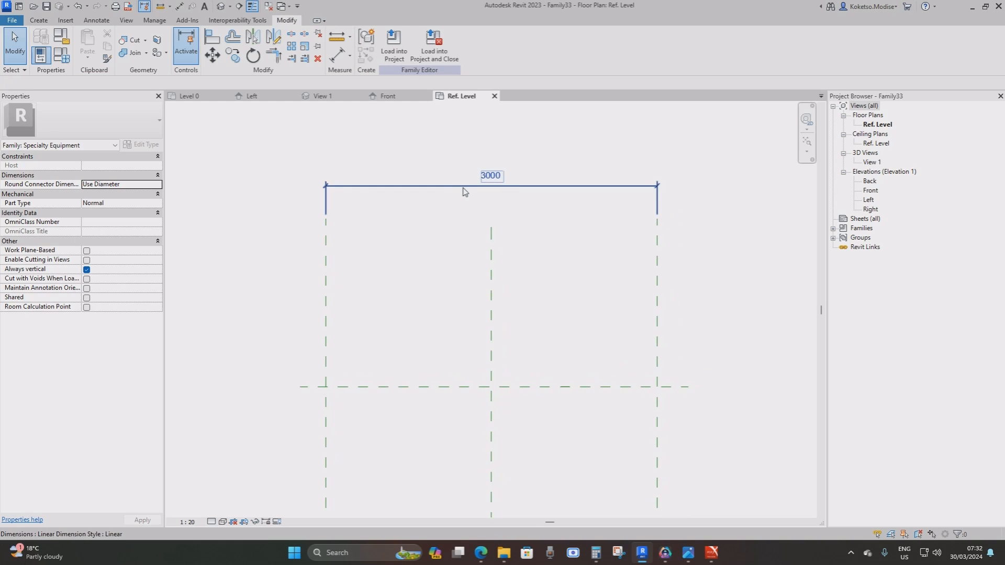
{"action": "left_click", "coordinate": [509, 191]}
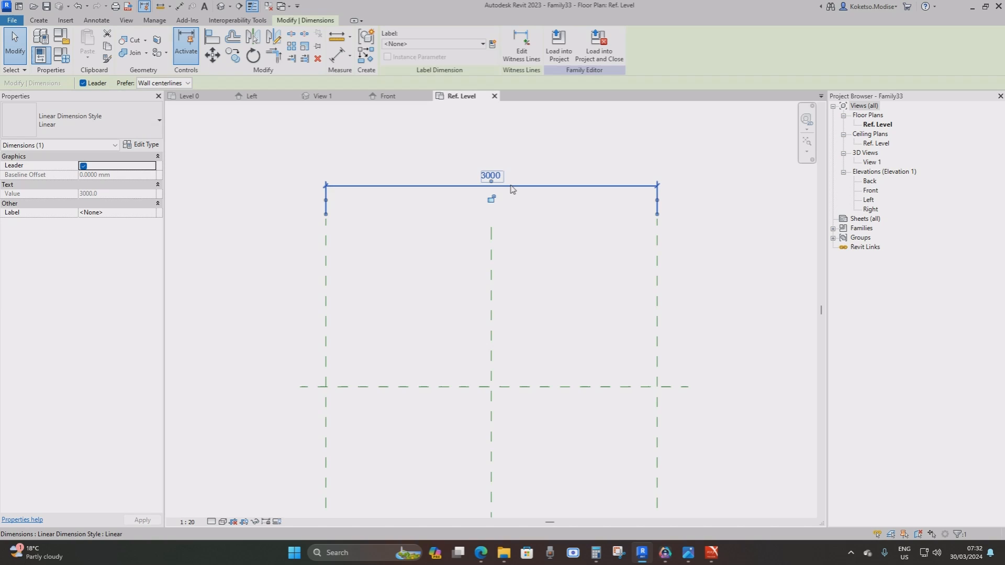
{"action": "scroll", "coordinate": [568, 209], "scroll_direction": "down", "scroll_amount": 2}
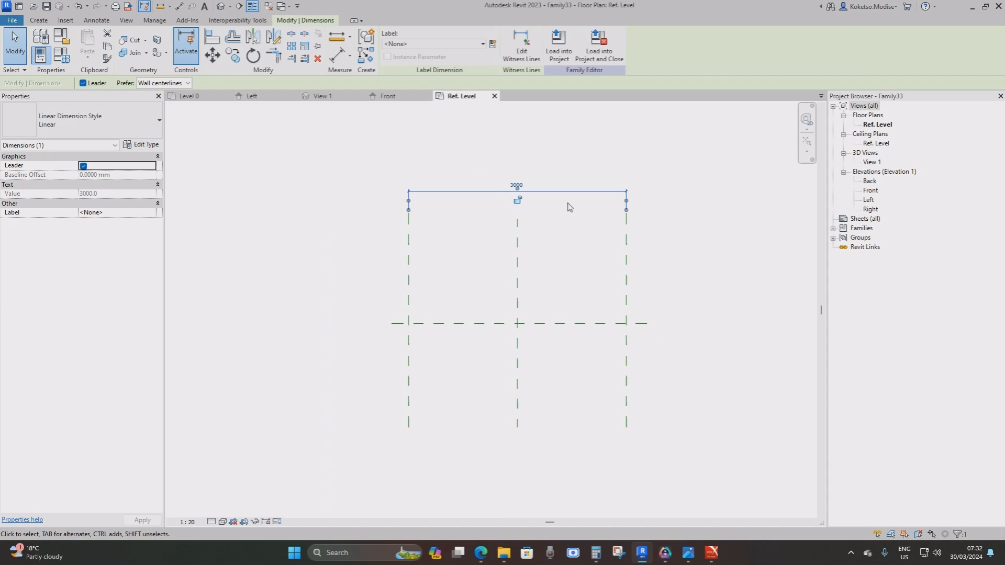
{"action": "scroll", "coordinate": [561, 231], "scroll_direction": "up", "scroll_amount": 2}
{"action": "middle_click_drag", "start_coordinate": [552, 193], "coordinate": [525, 205]}
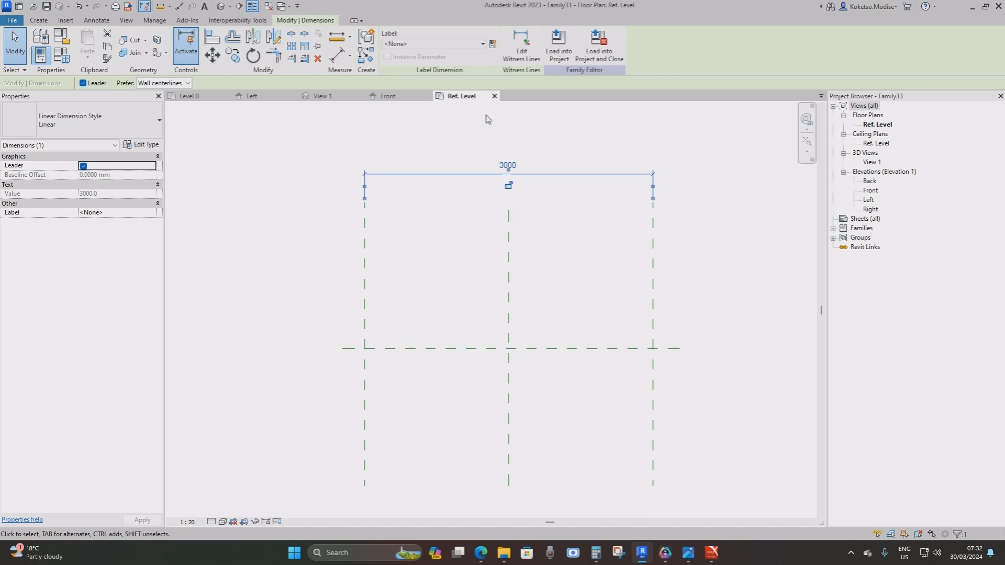
{"action": "left_click", "coordinate": [492, 45]}
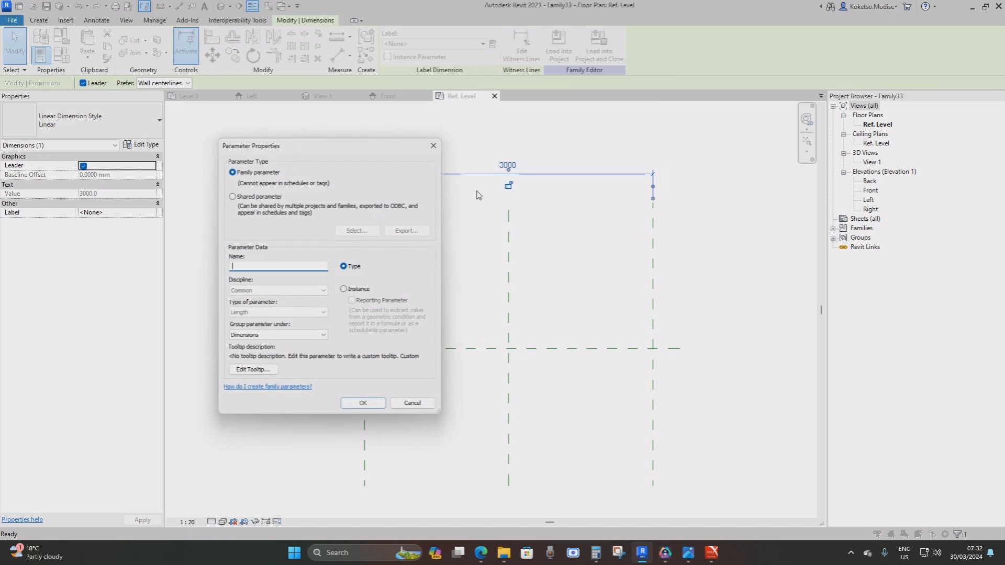
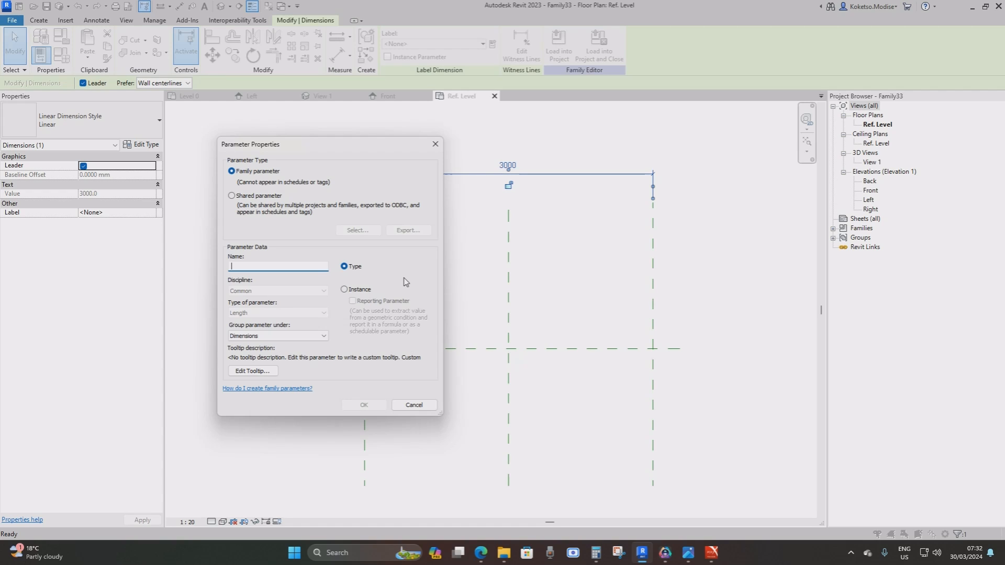
{"action": "left_click", "coordinate": [344, 290]}
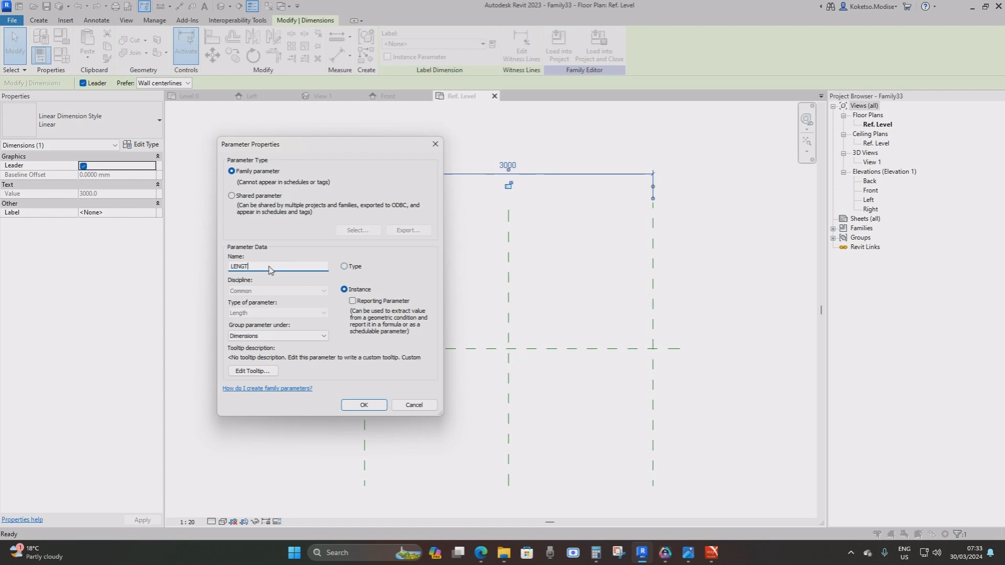
{"action": "left_click", "coordinate": [364, 406]}
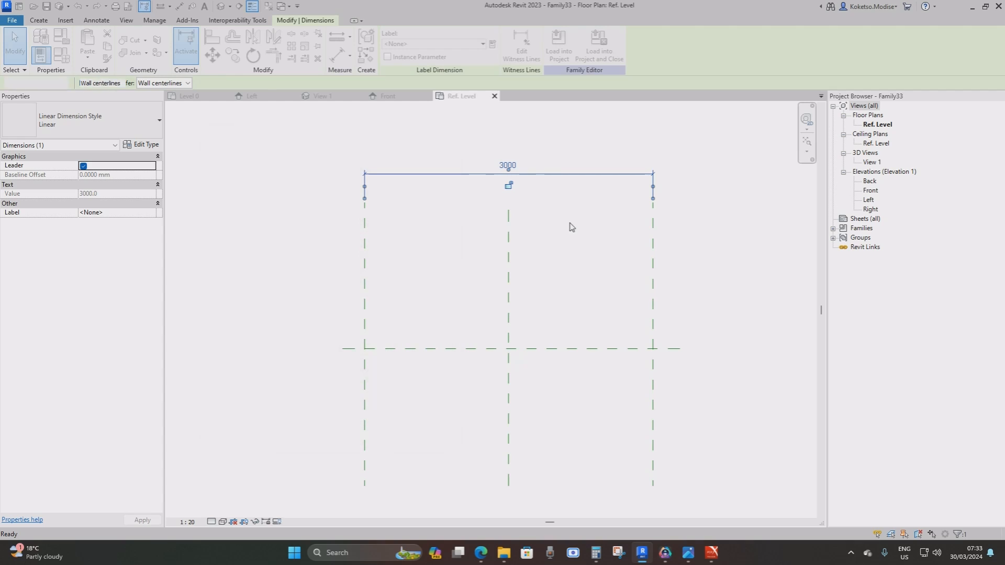
{"action": "left_click", "coordinate": [539, 249]}
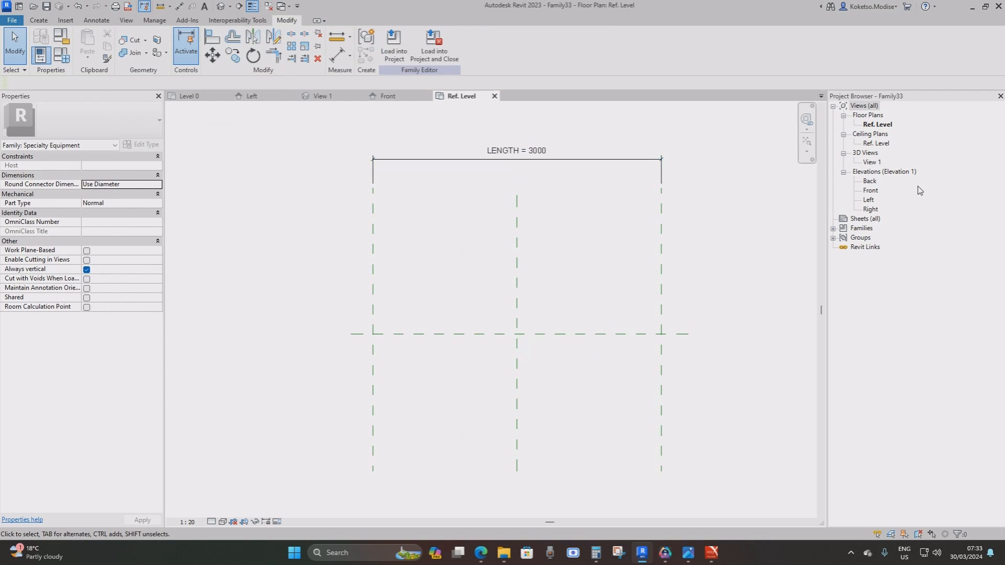
Step: In the Left elevation, start an extrusion and sketch a rectangle about 60 mm wide and 80 mm high from the reference plane intersection
{"action": "double_click", "coordinate": [868, 200]}
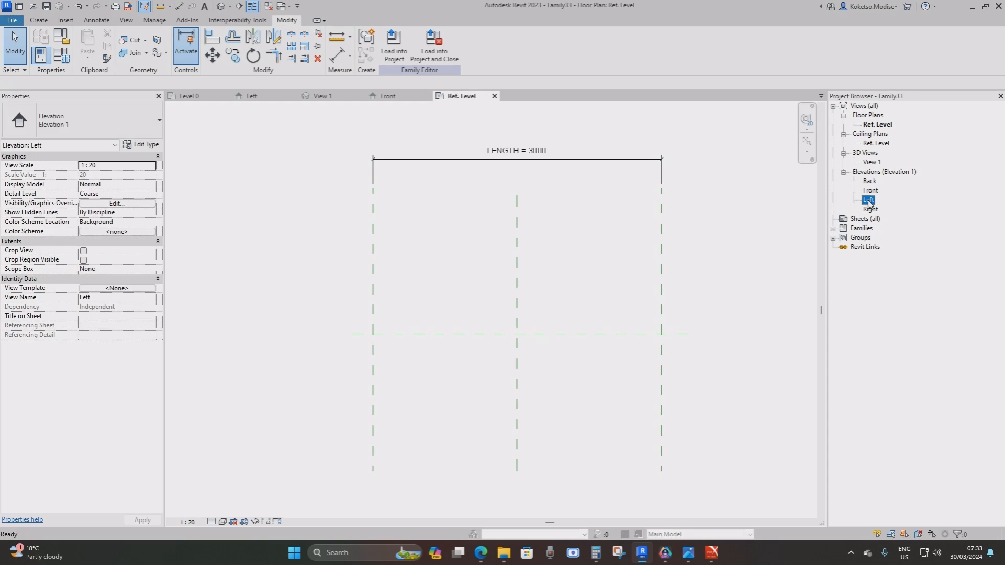
{"action": "scroll", "coordinate": [559, 275], "scroll_direction": "up", "scroll_amount": 3}
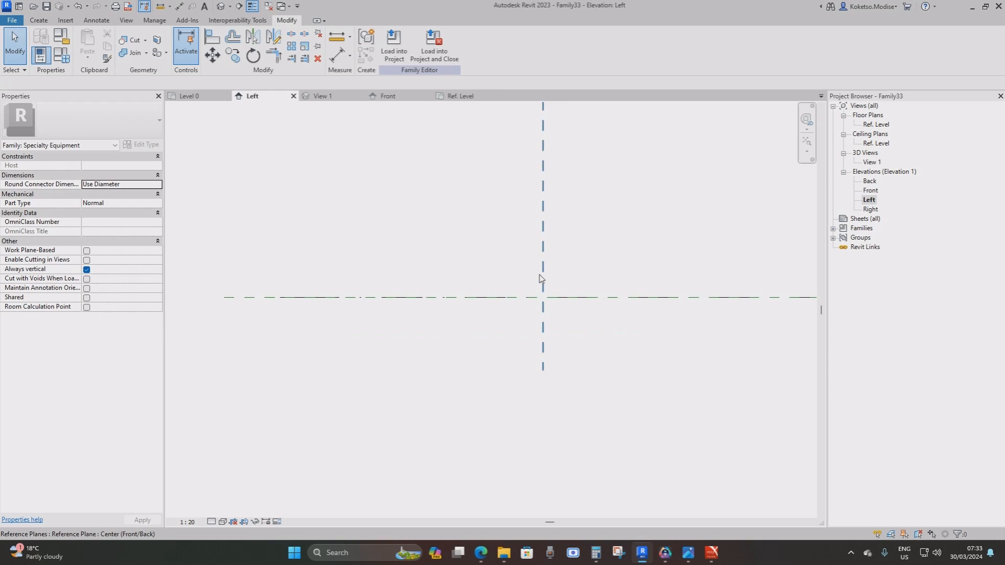
{"action": "scroll", "coordinate": [538, 316], "scroll_direction": "up", "scroll_amount": 2}
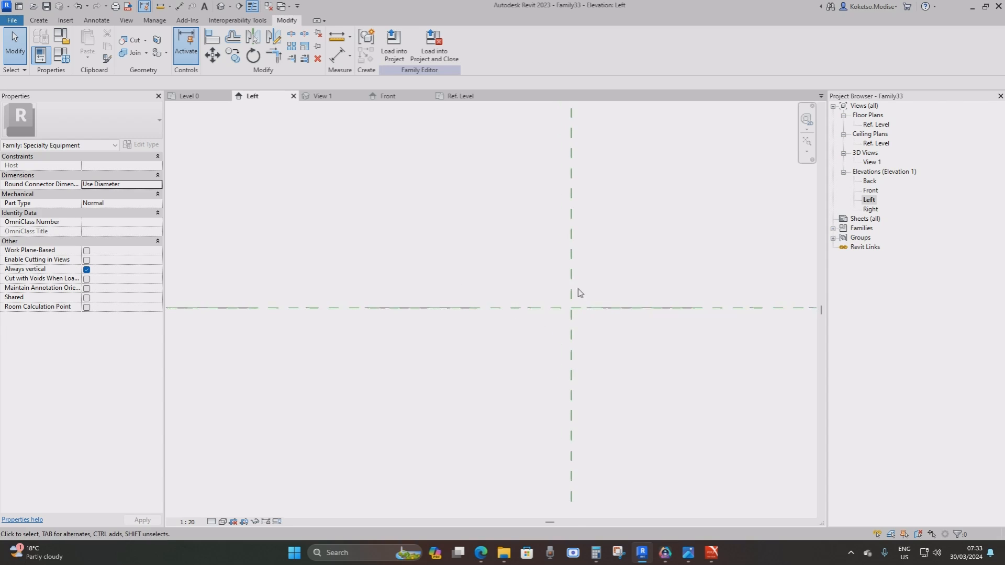
{"action": "middle_click_drag", "start_coordinate": [577, 290], "coordinate": [407, 267]}
{"action": "left_click", "coordinate": [39, 21]}
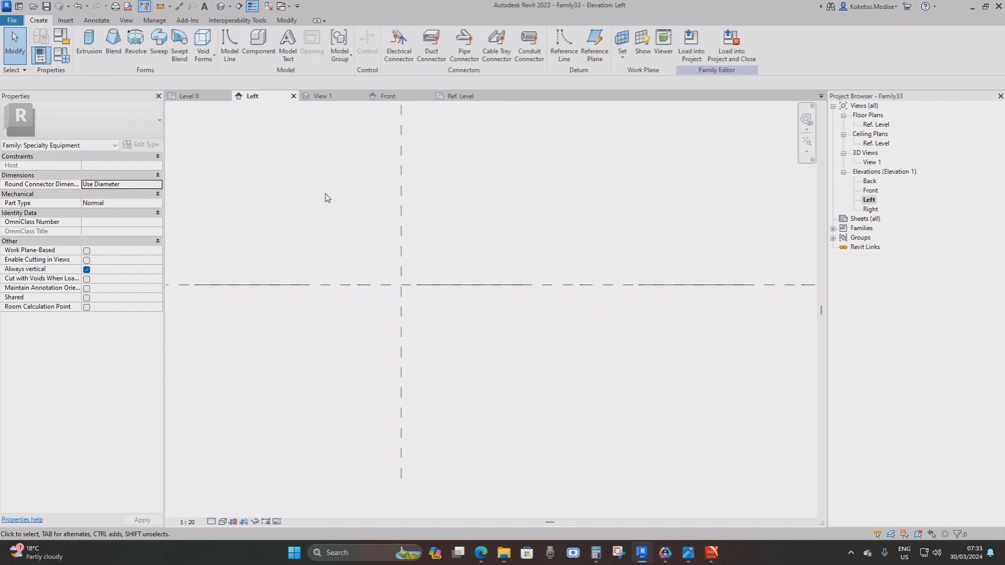
{"action": "left_click", "coordinate": [89, 42]}
{"action": "left_click", "coordinate": [422, 35]}
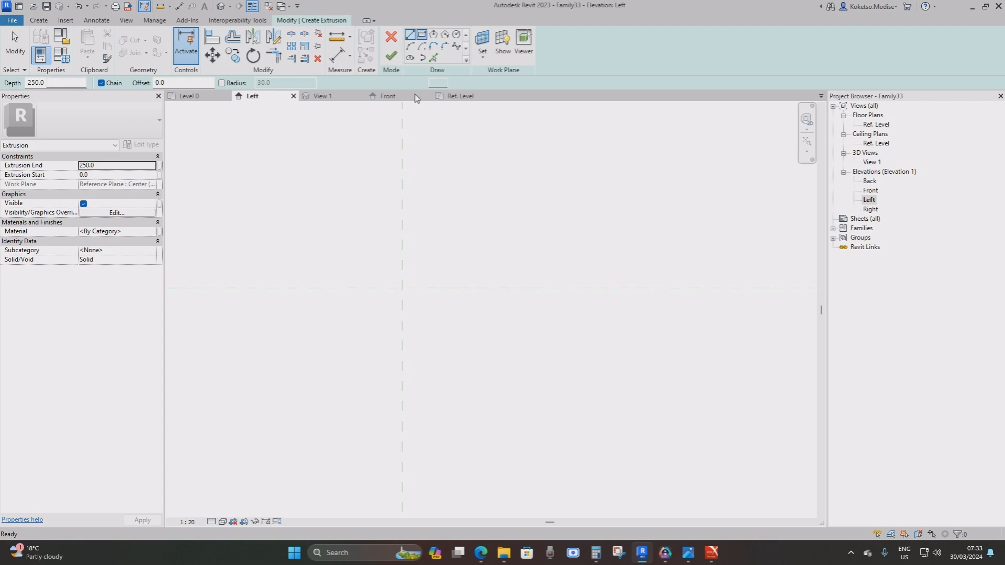
{"action": "left_click", "coordinate": [408, 295]}
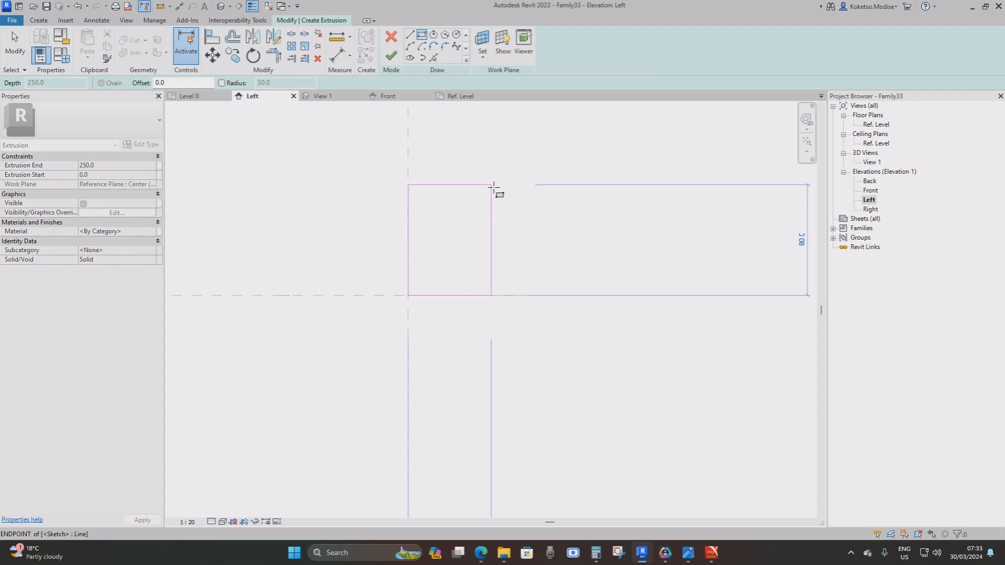
{"action": "left_click", "coordinate": [491, 185]}
{"action": "middle_click_drag", "start_coordinate": [509, 236], "coordinate": [522, 295]}
{"action": "key", "text": "Escape"}
{"action": "key", "text": "Escape"}
Step: Set the sketched rectangle's width and height to 30 mm each
{"action": "left_click", "coordinate": [512, 283]}
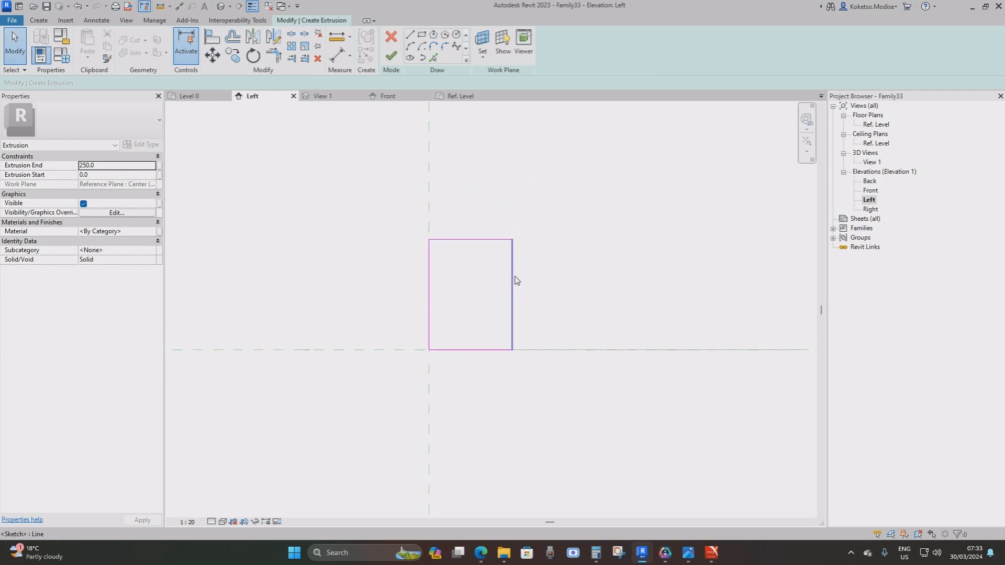
{"action": "left_click", "coordinate": [470, 216]}
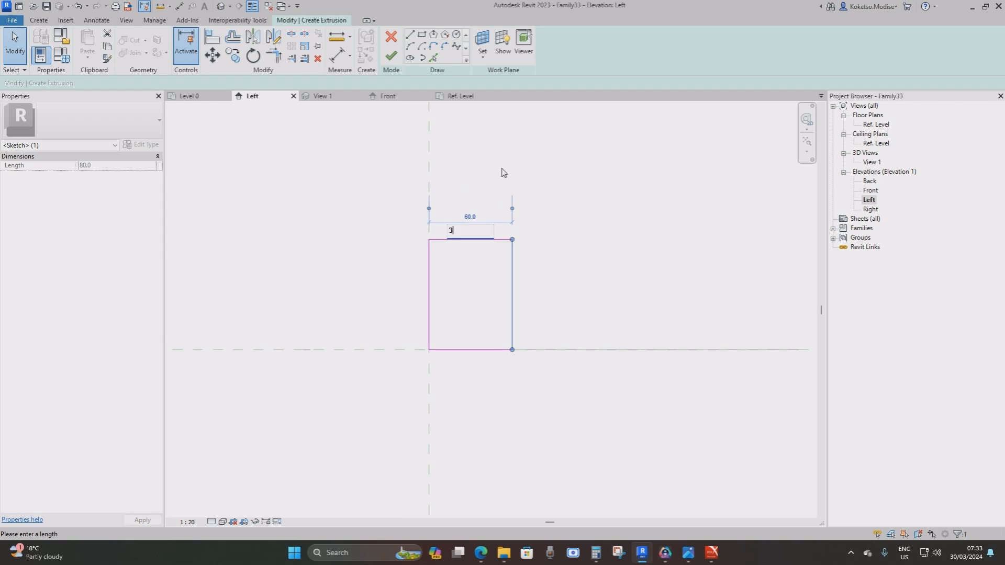
{"action": "type", "text": "30"}
{"action": "key", "text": "Return"}
{"action": "left_click", "coordinate": [455, 240]}
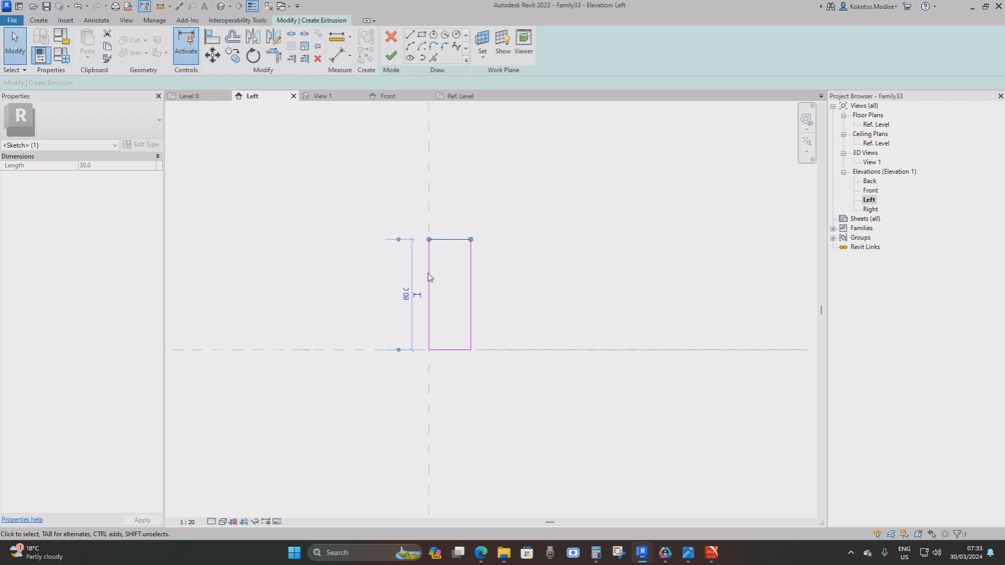
{"action": "left_click", "coordinate": [406, 295]}
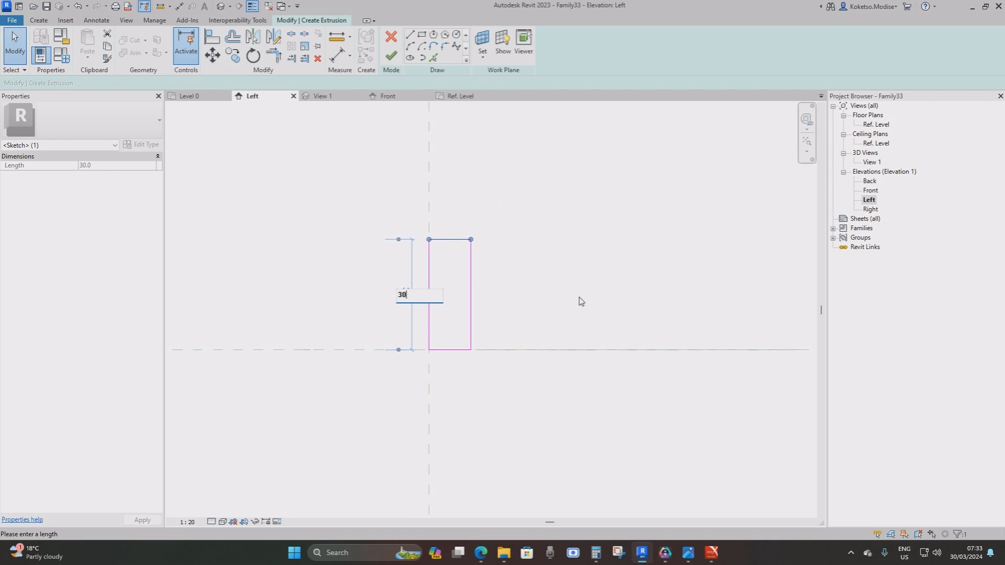
{"action": "key", "text": "Return"}
{"action": "scroll", "coordinate": [457, 353], "scroll_direction": "up", "scroll_amount": 6}
{"action": "left_click", "coordinate": [461, 271]}
{"action": "scroll", "coordinate": [460, 270], "scroll_direction": "down", "scroll_amount": 5}
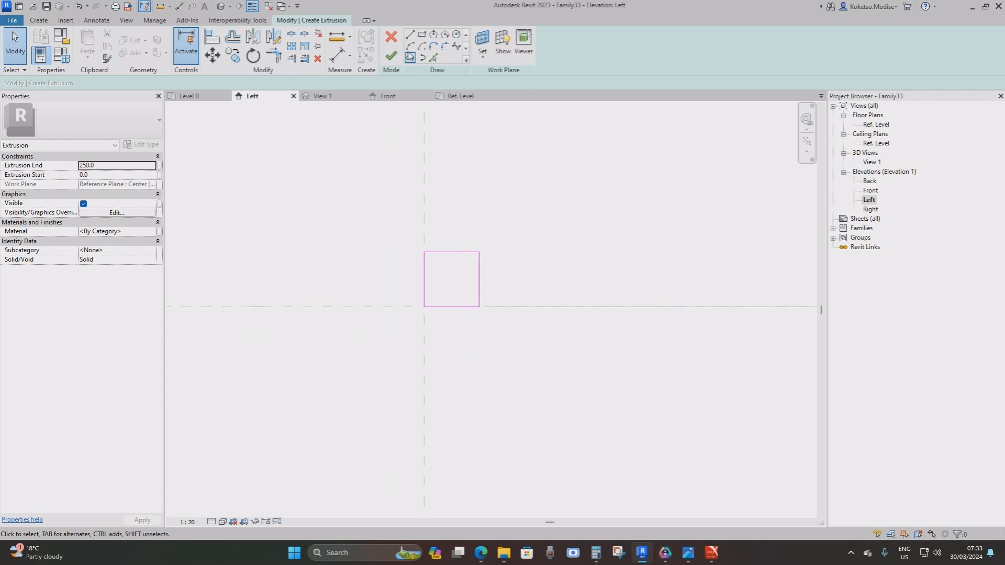
Step: Sketch a 30 mm vertical line up from the horizontal reference plane, a small gap to the right of the square
{"action": "left_click", "coordinate": [411, 36]}
{"action": "scroll", "coordinate": [489, 283], "scroll_direction": "down", "scroll_amount": 2}
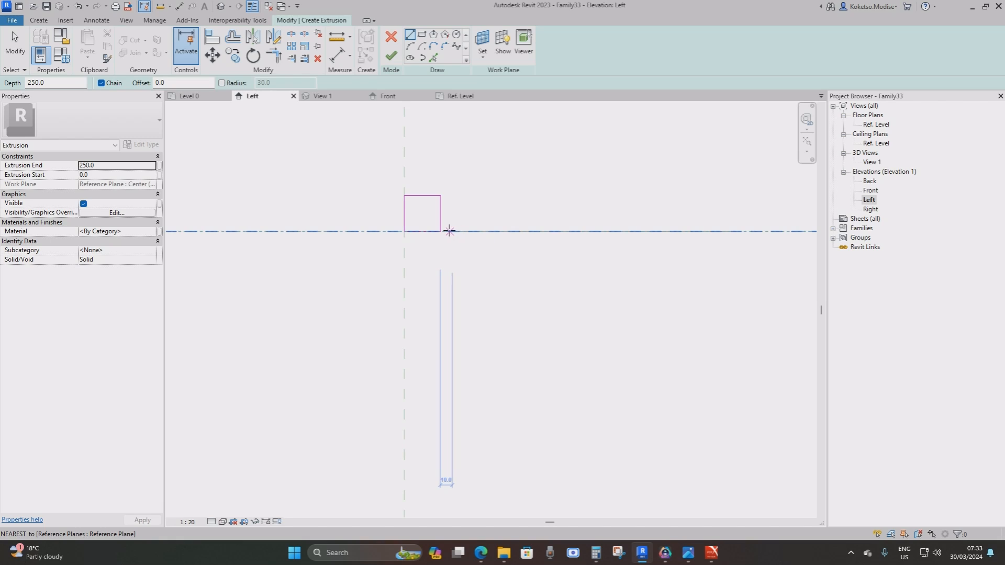
{"action": "left_click", "coordinate": [449, 231]}
{"action": "scroll", "coordinate": [445, 197], "scroll_direction": "up", "scroll_amount": 3}
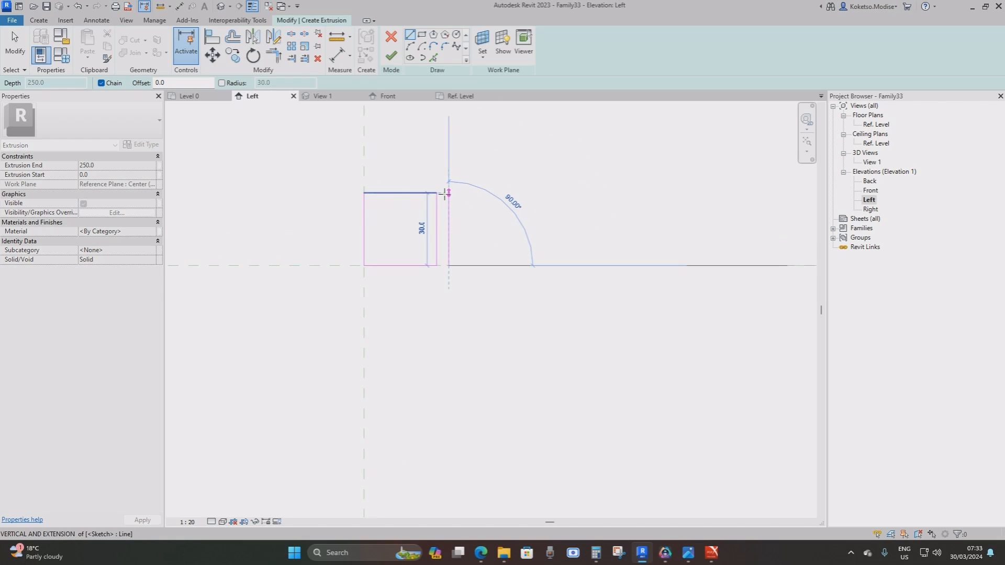
{"action": "left_click", "coordinate": [446, 193]}
{"action": "key", "text": "Escape"}
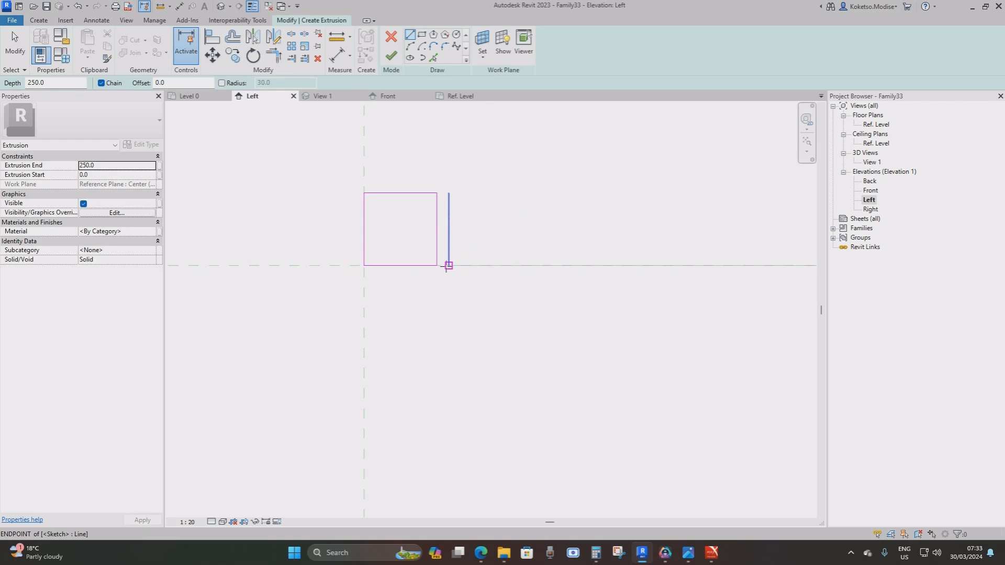
Step: Sketch the stepped lower edge from the line's base: 45 mm right, 15 mm up, 15 mm right, 7.5 mm down, 10 mm right, 15 mm up
{"action": "left_click", "coordinate": [449, 266]}
{"action": "middle_click_drag", "start_coordinate": [478, 266], "coordinate": [459, 264]}
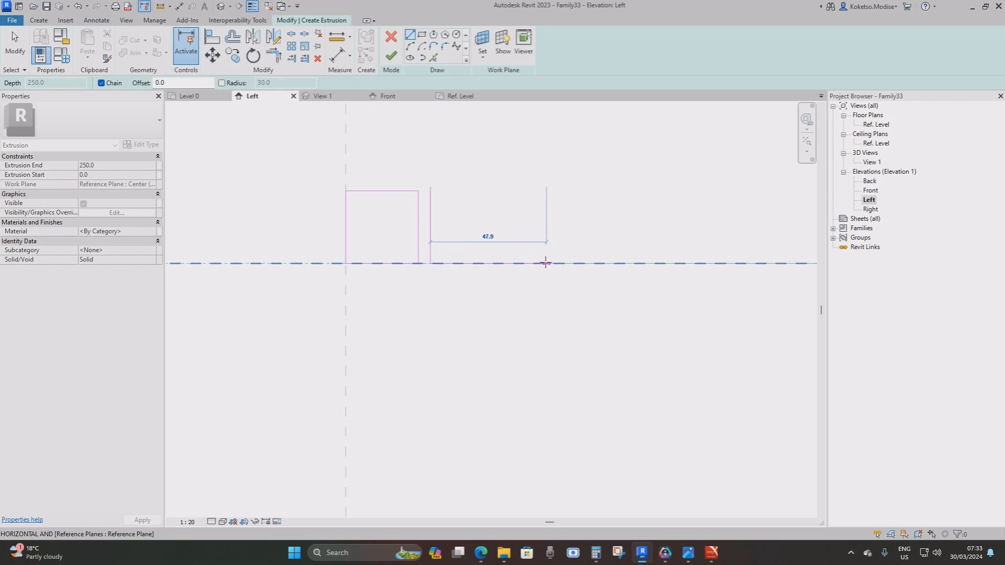
{"action": "left_click", "coordinate": [539, 263]}
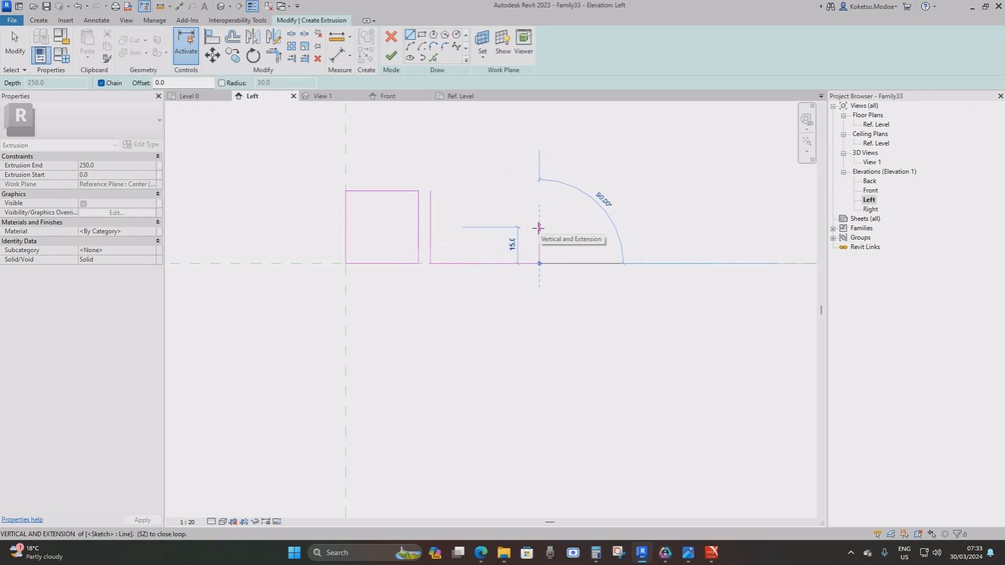
{"action": "left_click", "coordinate": [539, 227]}
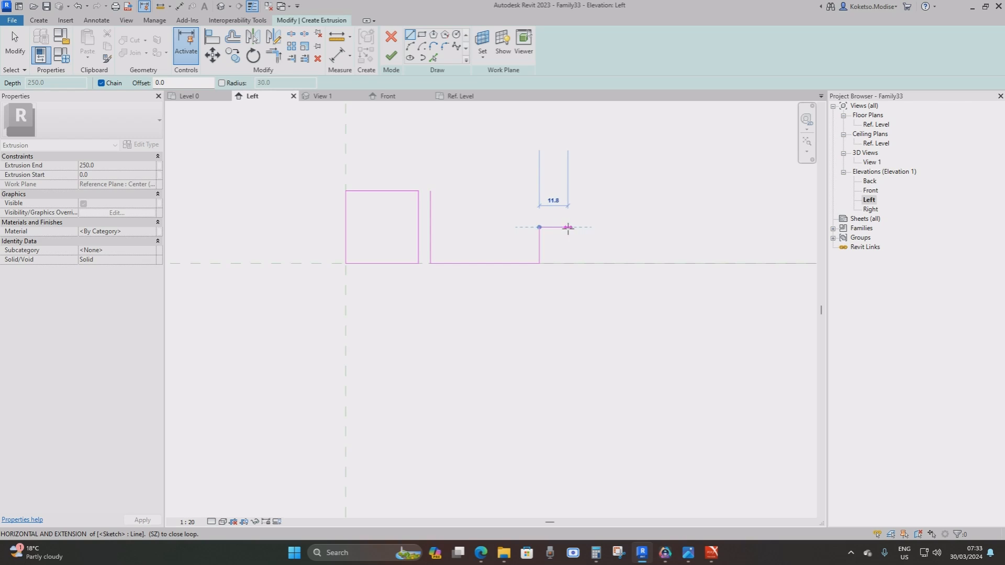
{"action": "left_click", "coordinate": [576, 227]}
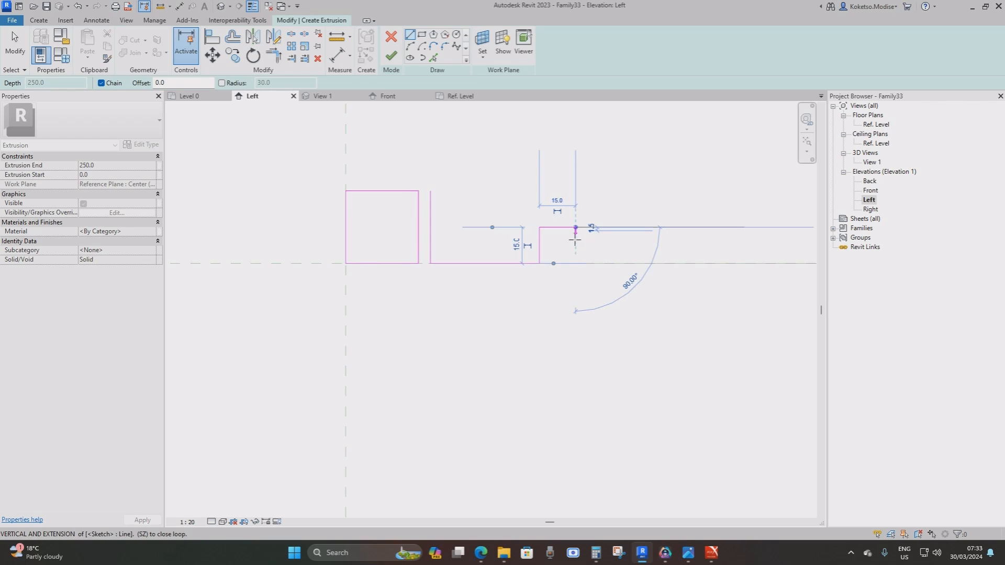
{"action": "left_click", "coordinate": [576, 245]}
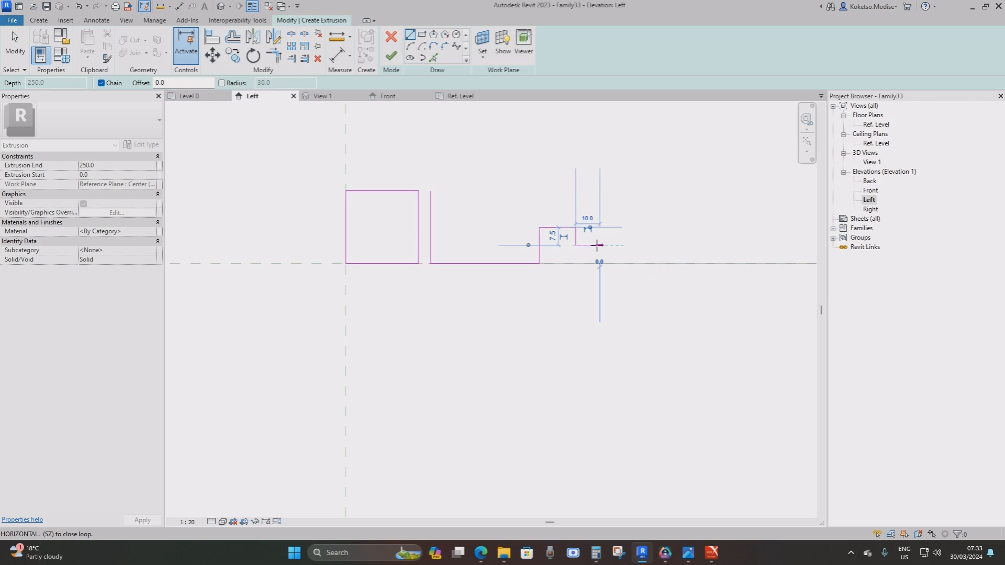
{"action": "left_click", "coordinate": [600, 245]}
{"action": "left_click", "coordinate": [600, 210]}
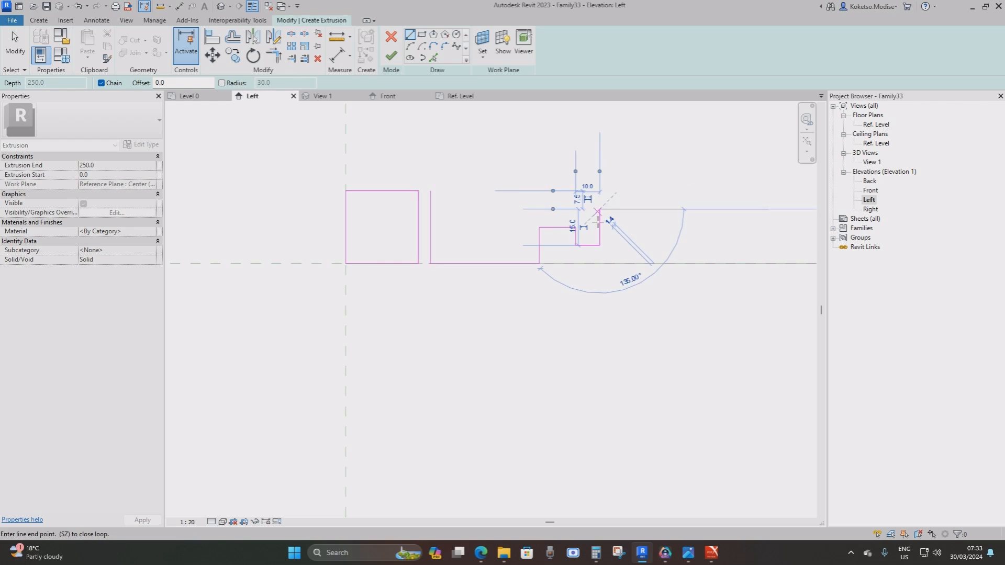
{"action": "key", "text": "Escape"}
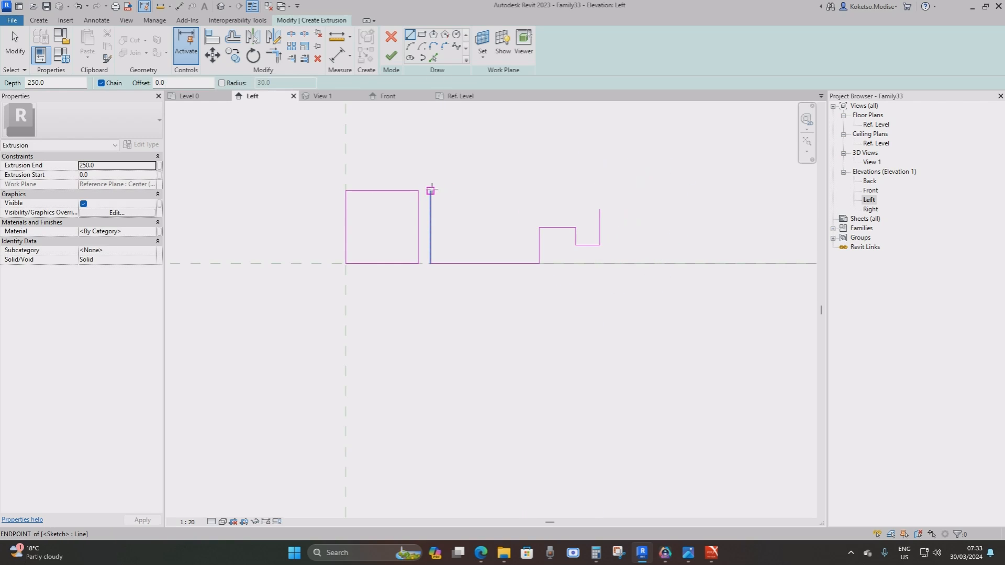
Step: Close the hooked profile with a 60 mm horizontal upper edge and a 12.5 mm sloped line, and finish the extrusion
{"action": "left_click", "coordinate": [431, 190]}
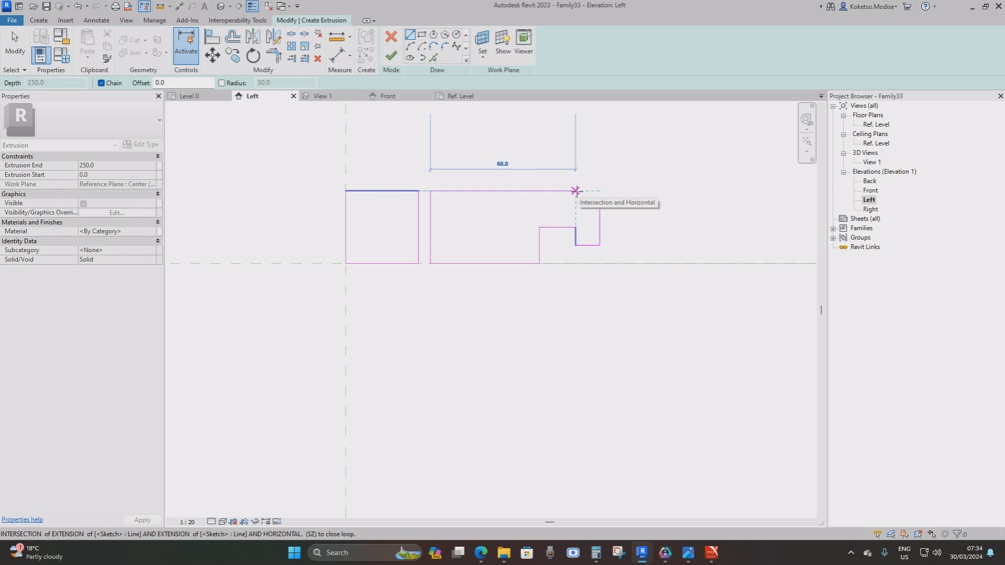
{"action": "left_click", "coordinate": [576, 191]}
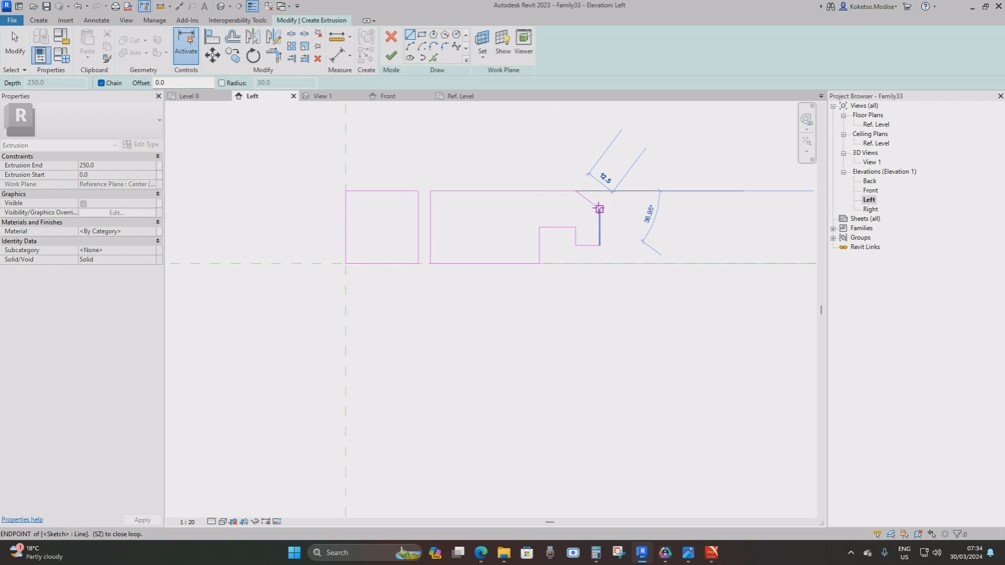
{"action": "left_click", "coordinate": [600, 209]}
{"action": "key", "text": "Escape"}
{"action": "key", "text": "Escape"}
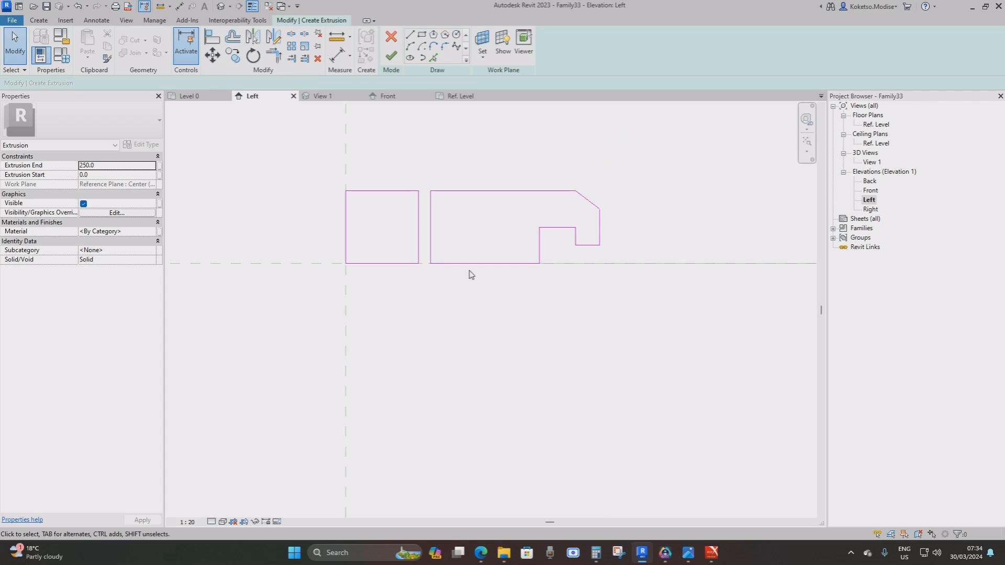
{"action": "scroll", "coordinate": [470, 274], "scroll_direction": "down", "scroll_amount": 2}
{"action": "left_click", "coordinate": [391, 58]}
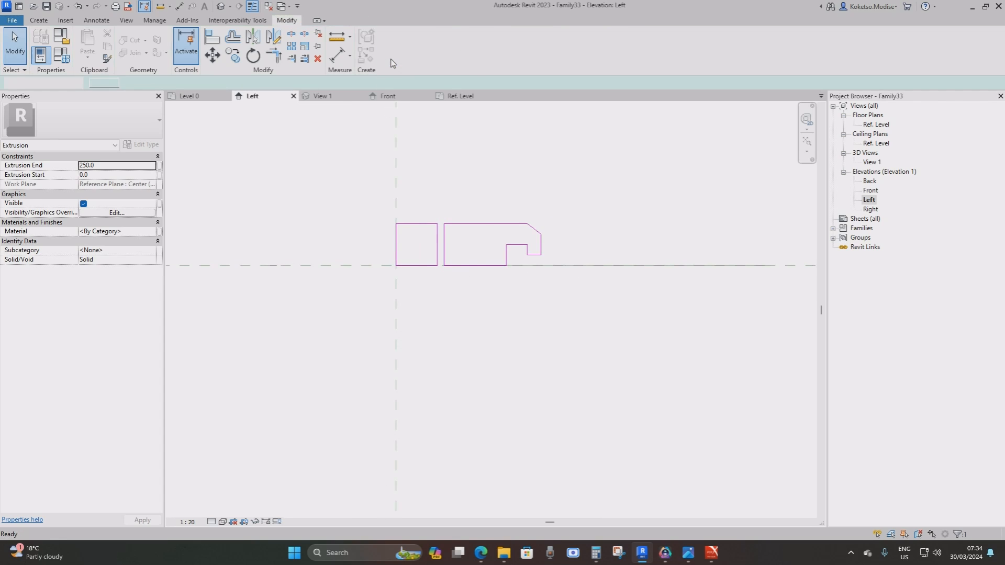
Step: In the Ref. Level plan, stretch the extrusion's ends to the outer vertical reference planes and lock its left end to the plane
{"action": "double_click", "coordinate": [872, 125]}
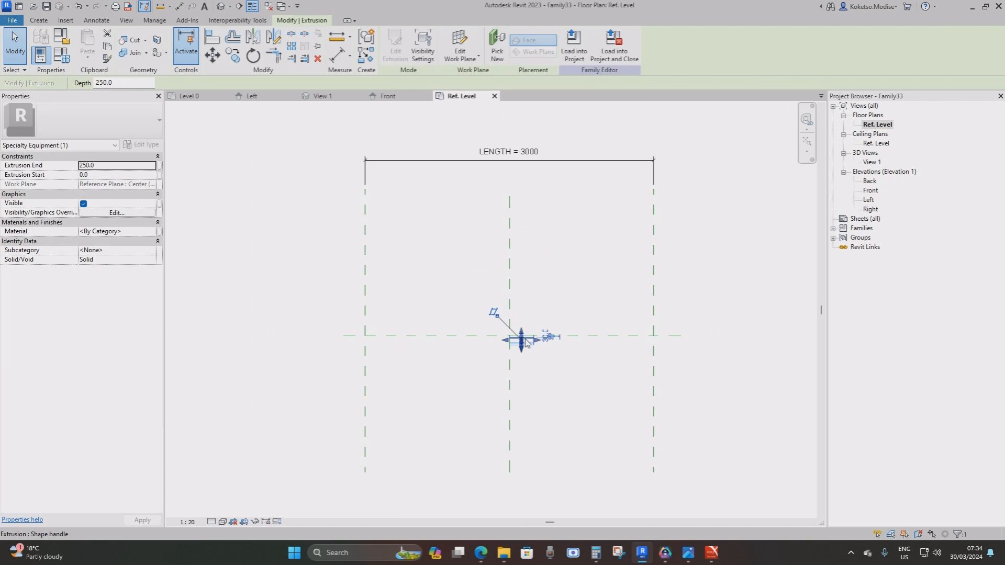
{"action": "scroll", "coordinate": [527, 343], "scroll_direction": "up", "scroll_amount": 1}
{"action": "left_click_drag", "start_coordinate": [534, 341], "coordinate": [693, 344]}
{"action": "left_click_drag", "start_coordinate": [498, 341], "coordinate": [311, 341]}
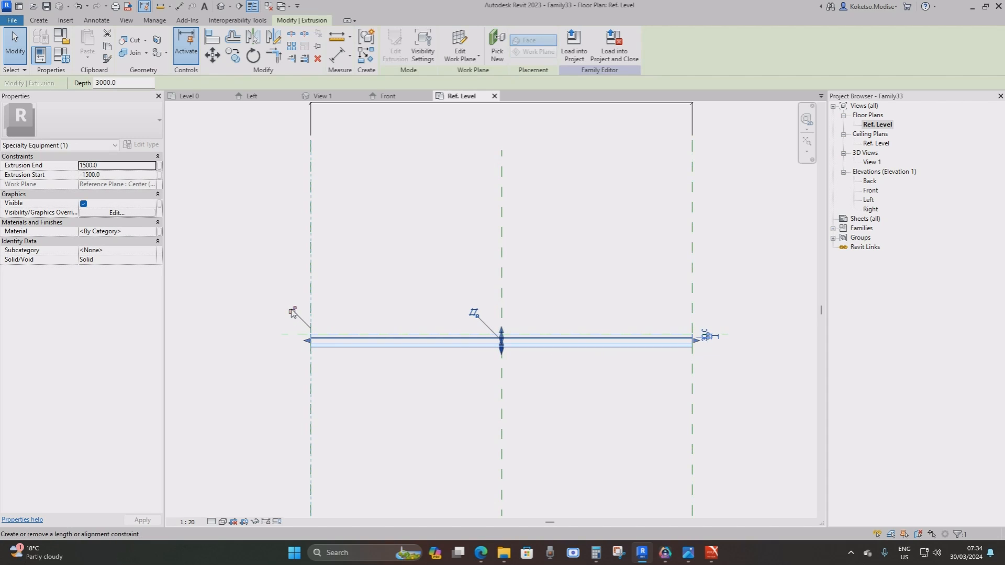
{"action": "left_click", "coordinate": [294, 312]}
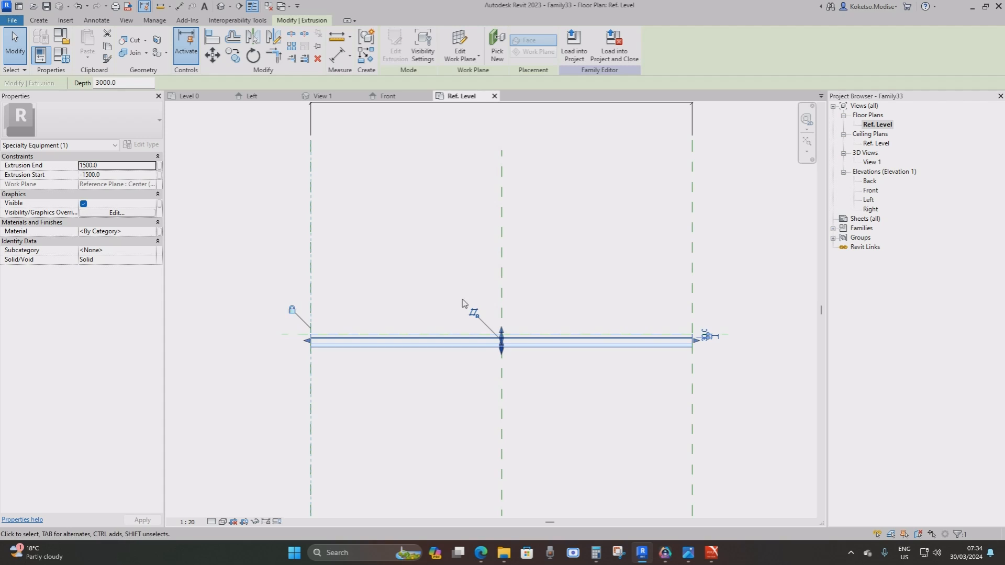
Step: In the default 3D view, open the extrusion's material selection and search the materials for STEEL
{"action": "left_click", "coordinate": [220, 6]}
{"action": "scroll", "coordinate": [467, 314], "scroll_direction": "down", "scroll_amount": 3}
{"action": "scroll", "coordinate": [598, 393], "scroll_direction": "up", "scroll_amount": 6}
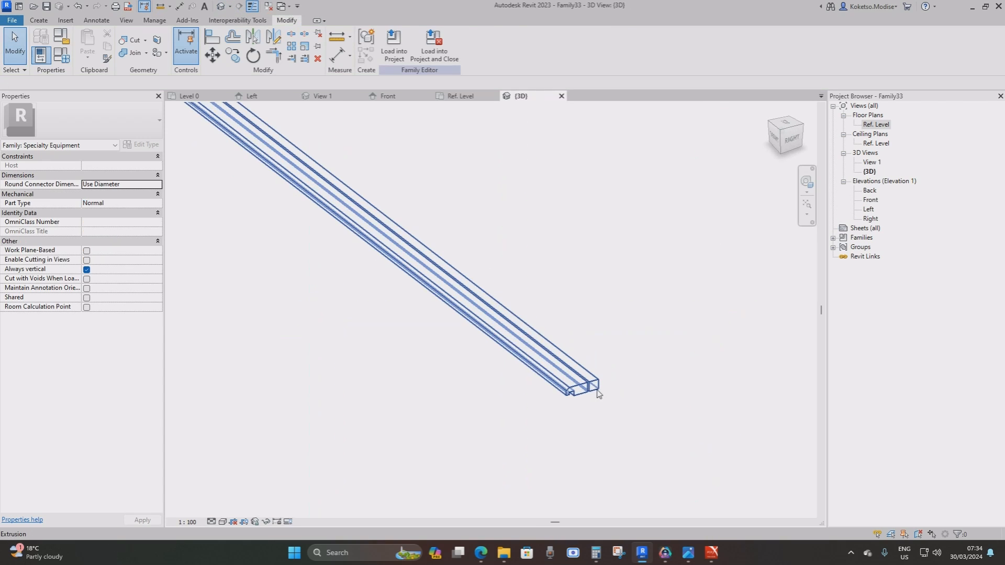
{"action": "left_click", "coordinate": [597, 392]}
{"action": "left_click", "coordinate": [151, 233]}
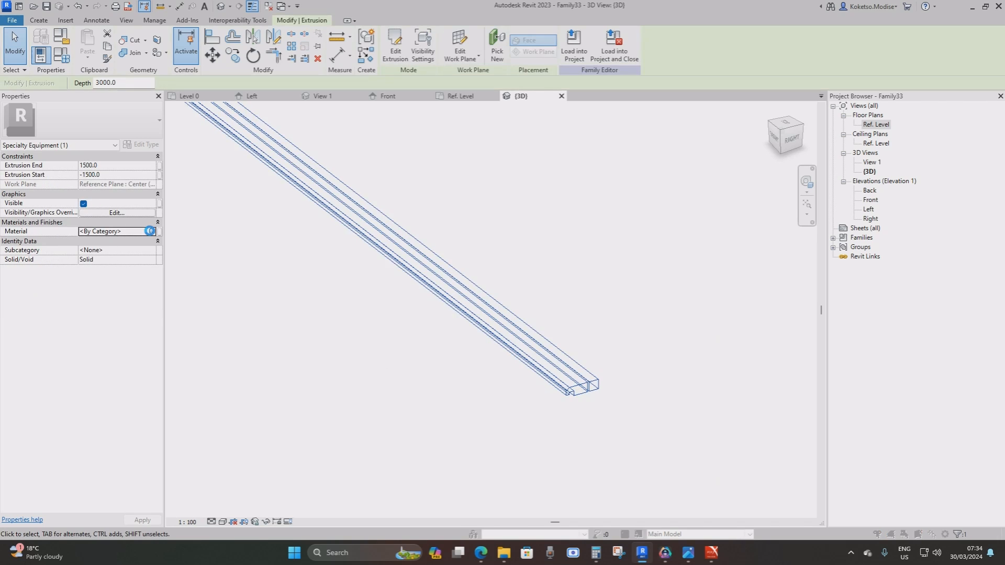
{"action": "left_click", "coordinate": [152, 232]}
{"action": "type", "text": "M"}
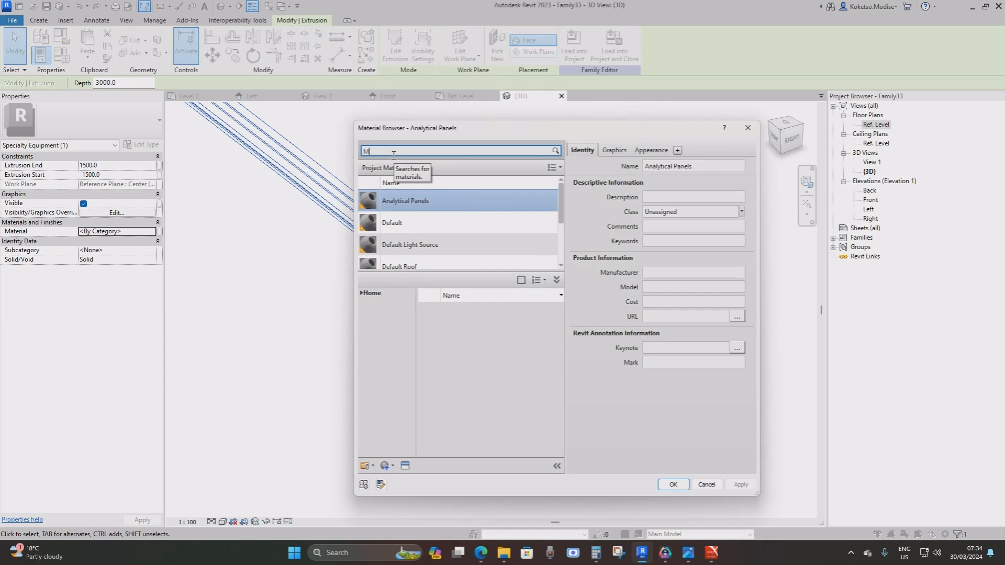
{"action": "key", "text": "BackSpace"}
{"action": "key", "text": "BackSpace"}
{"action": "key", "text": "BackSpace"}
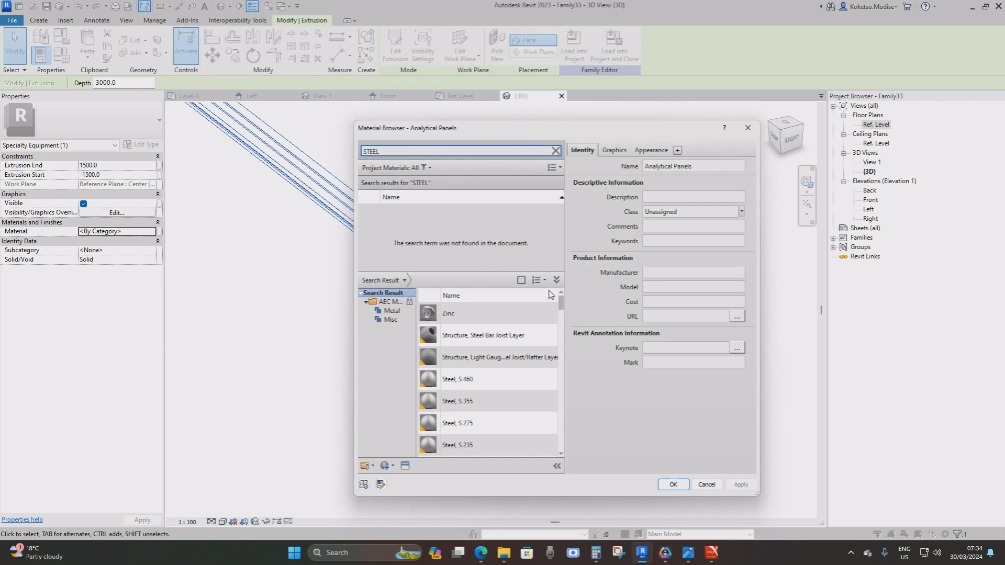
Step: Add Steel, S 355 from the library to the document, apply it to the extrusion, and return to the Ref. Level plan
{"action": "left_click", "coordinate": [468, 408]}
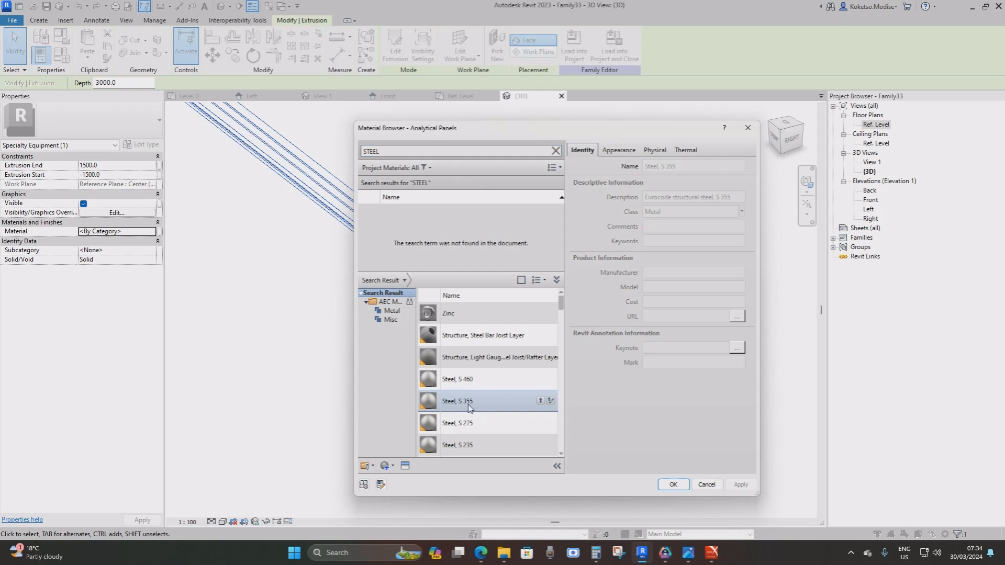
{"action": "left_click", "coordinate": [540, 401]}
{"action": "left_click", "coordinate": [741, 485]}
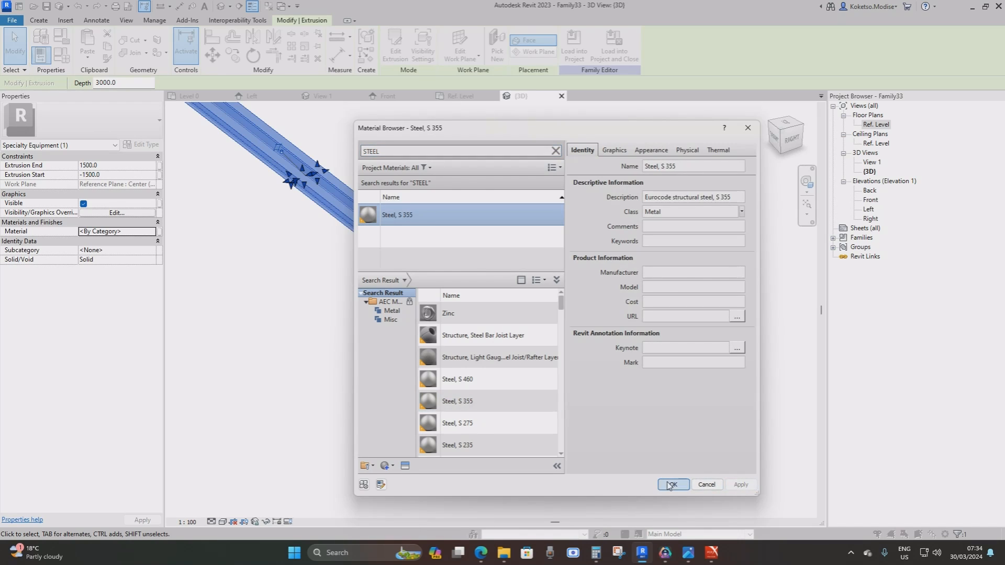
{"action": "left_click", "coordinate": [673, 485]}
{"action": "left_click", "coordinate": [541, 225]}
{"action": "left_click", "coordinate": [458, 96]}
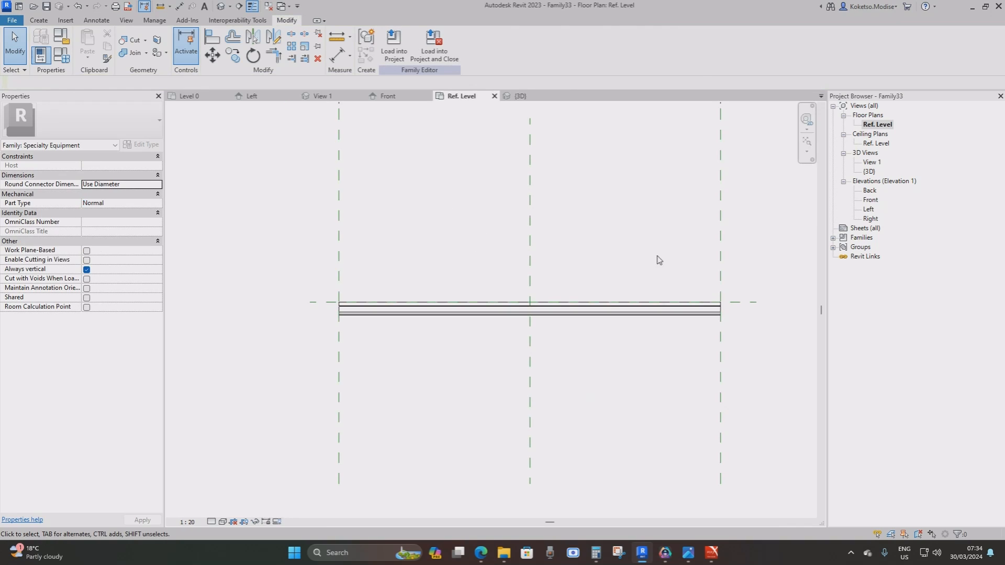
Step: Examine the LENGTH dimension's label and instance parameter setting above the extrusion in the Ref. Level plan
{"action": "scroll", "coordinate": [657, 260], "scroll_direction": "down", "scroll_amount": 2}
{"action": "middle_click_drag", "start_coordinate": [653, 261], "coordinate": [617, 287]}
{"action": "scroll", "coordinate": [617, 287], "scroll_direction": "up", "scroll_amount": 1}
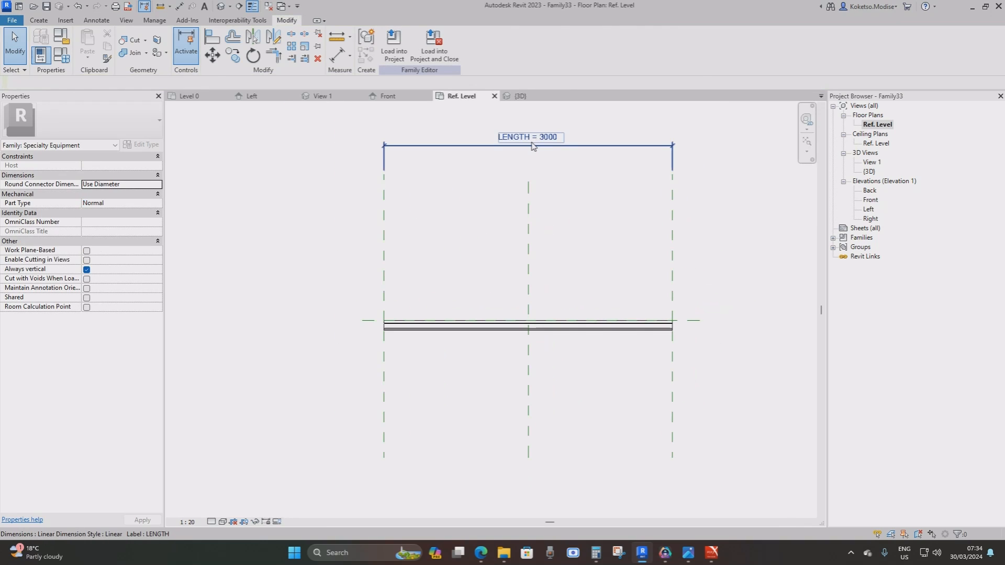
{"action": "left_click", "coordinate": [532, 145]}
{"action": "scroll", "coordinate": [525, 188], "scroll_direction": "up", "scroll_amount": 2}
{"action": "middle_click_drag", "start_coordinate": [538, 213], "coordinate": [543, 197]}
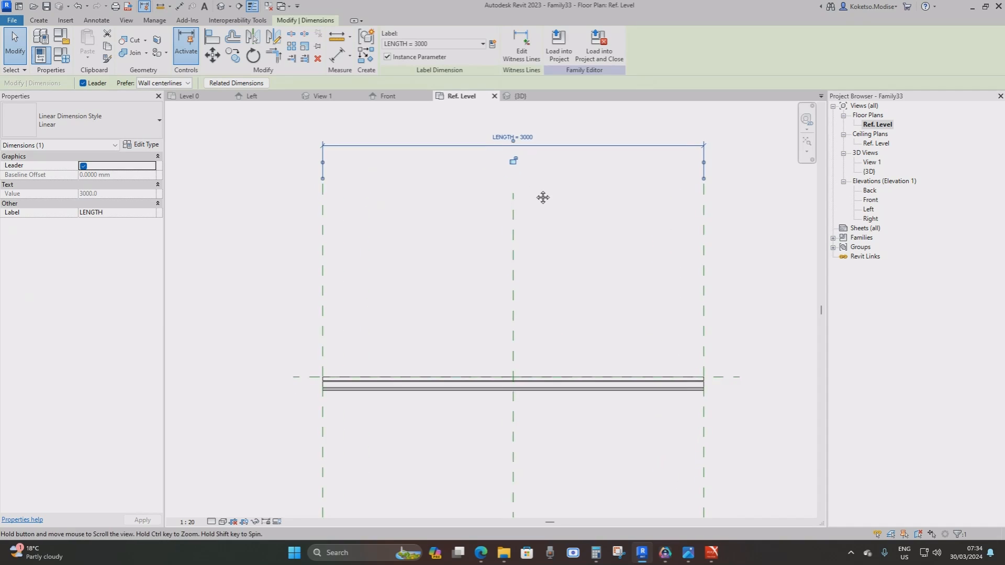
{"action": "left_click", "coordinate": [544, 203]}
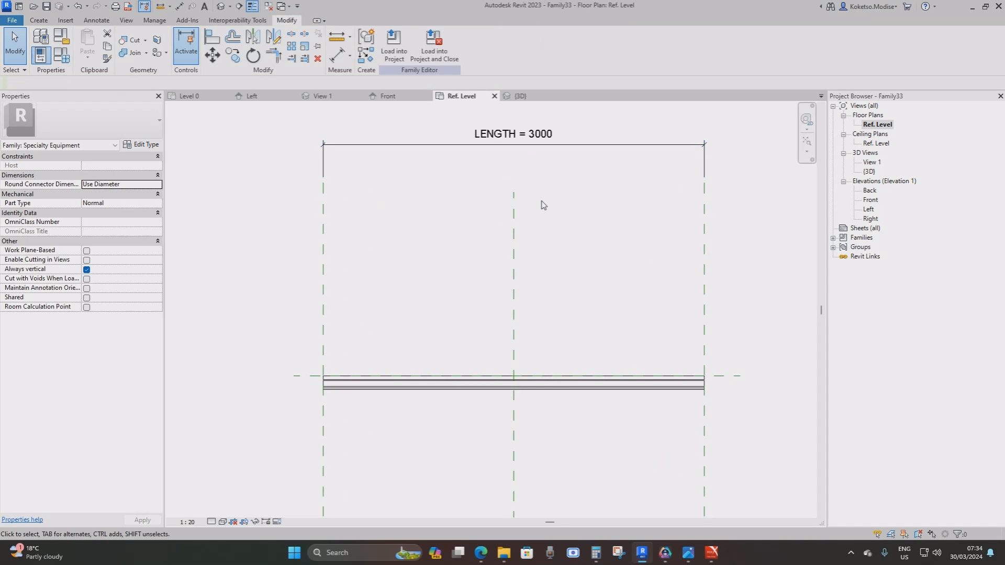
{"action": "middle_click_drag", "start_coordinate": [469, 179], "coordinate": [482, 178]}
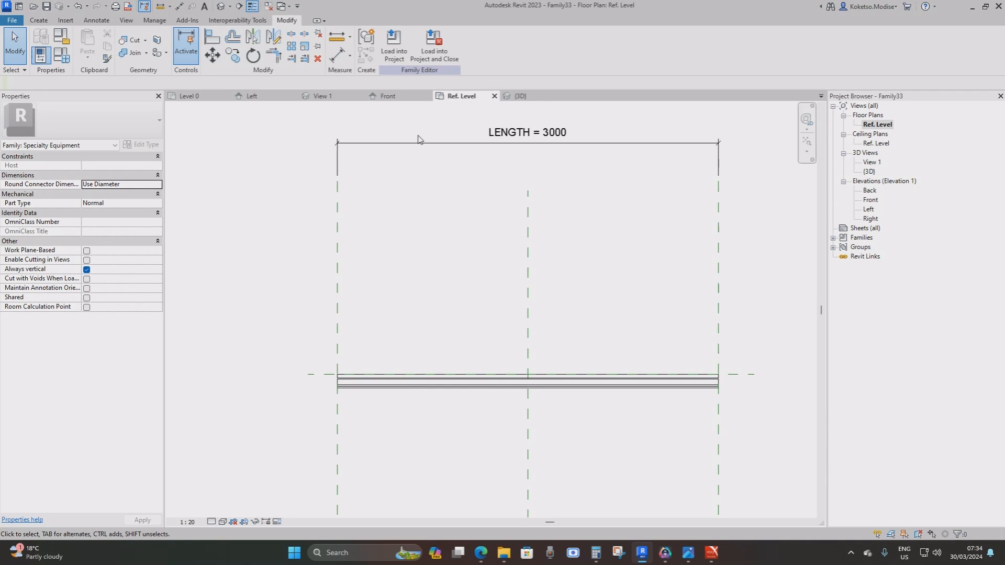
Step: Load the steel profile family into Project13 and place one instance in the Level 0 floor plan
{"action": "left_click", "coordinate": [394, 50]}
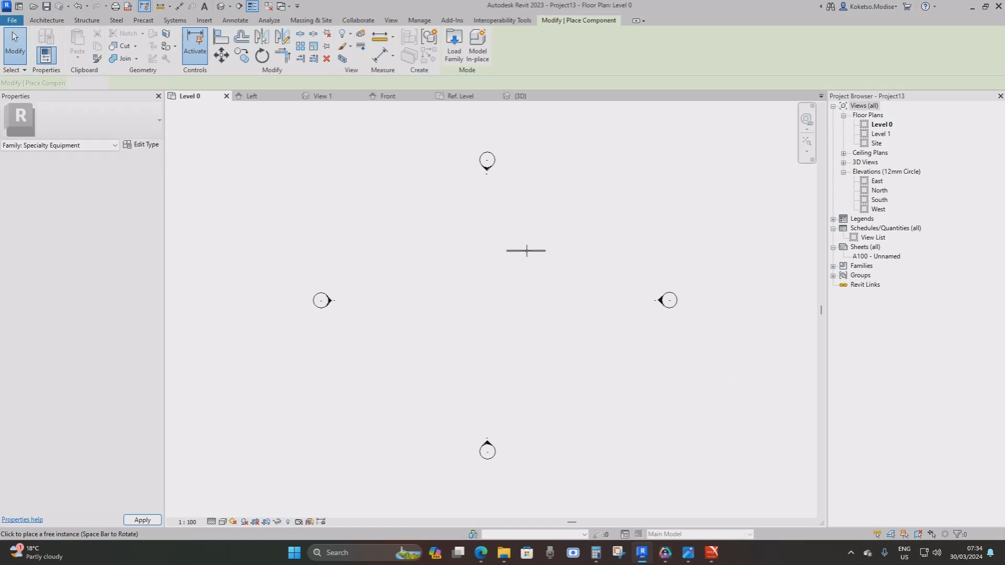
{"action": "scroll", "coordinate": [464, 285], "scroll_direction": "up", "scroll_amount": 2}
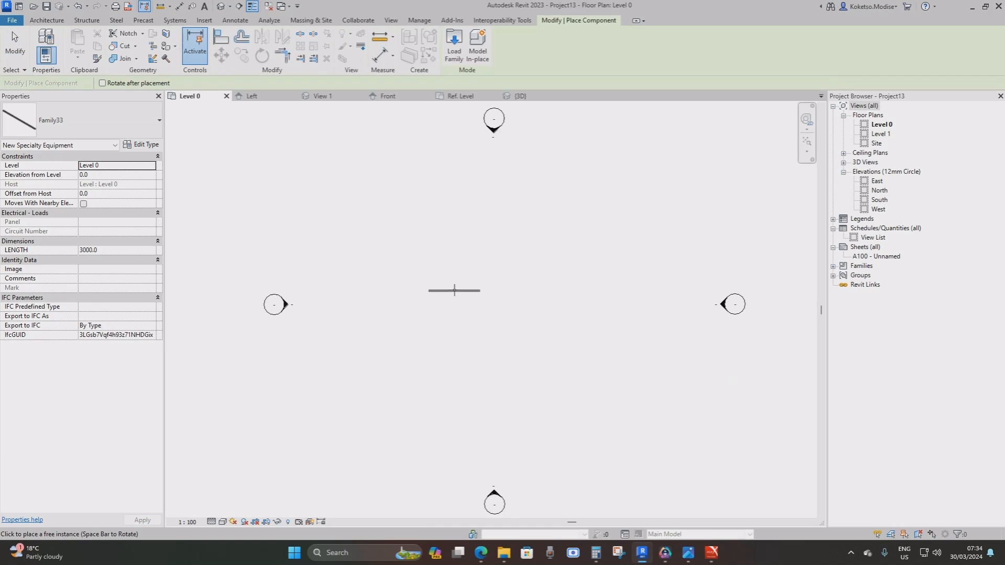
{"action": "scroll", "coordinate": [474, 290], "scroll_direction": "up", "scroll_amount": 1}
{"action": "left_click", "coordinate": [494, 246]}
{"action": "scroll", "coordinate": [515, 266], "scroll_direction": "up", "scroll_amount": 2}
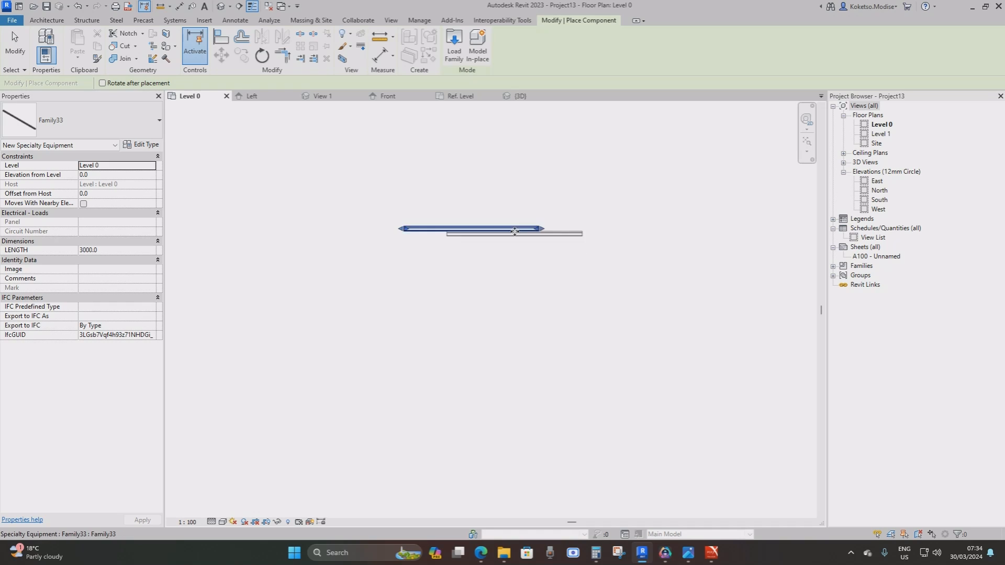
{"action": "scroll", "coordinate": [515, 232], "scroll_direction": "up", "scroll_amount": 3}
{"action": "key", "text": "Escape"}
{"action": "key", "text": "Escape"}
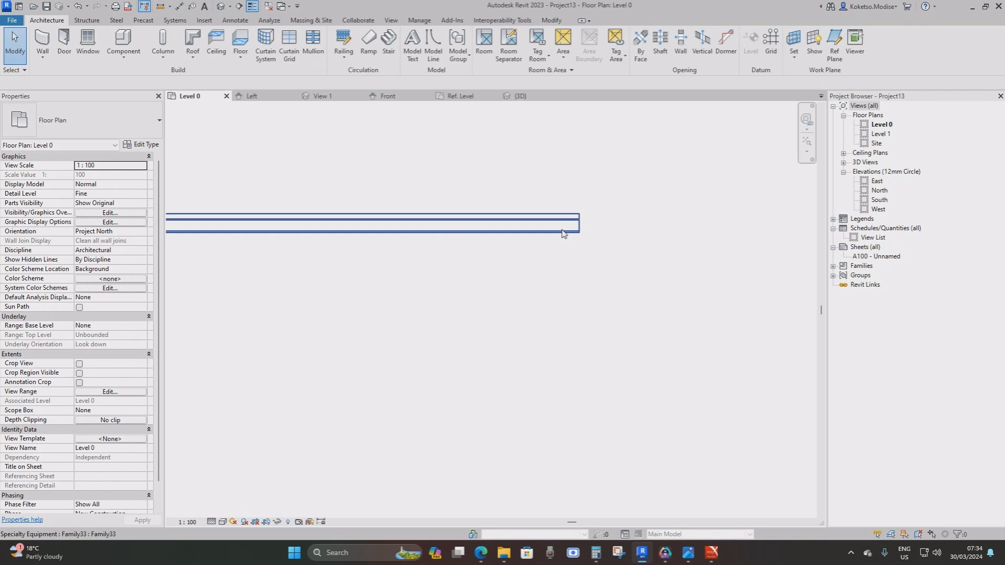
Step: Select the placed instance and examine the stretch handles at both of its ends
{"action": "left_click", "coordinate": [563, 233]}
{"action": "scroll", "coordinate": [568, 262], "scroll_direction": "up", "scroll_amount": 2}
{"action": "scroll", "coordinate": [570, 218], "scroll_direction": "up", "scroll_amount": 1}
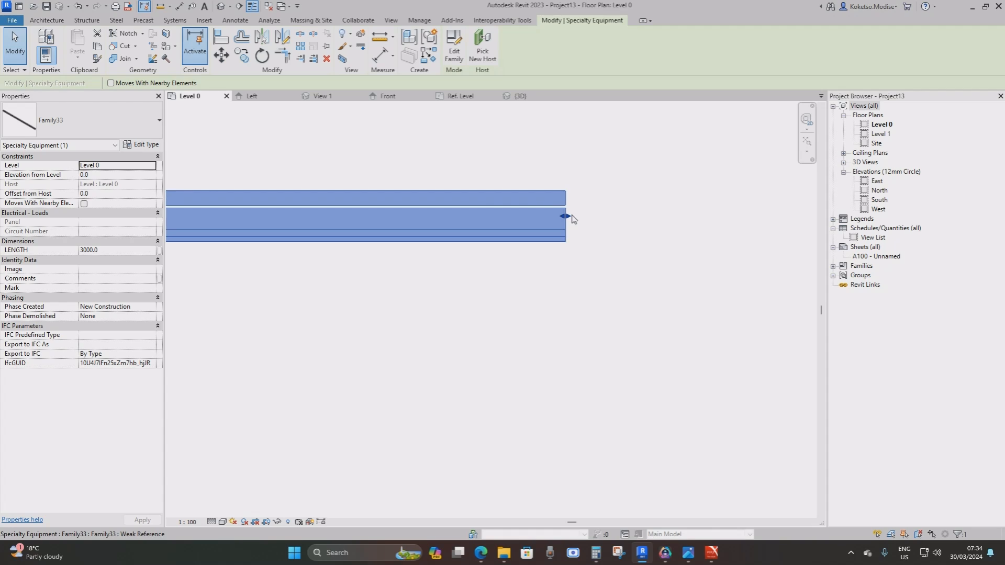
{"action": "scroll", "coordinate": [573, 219], "scroll_direction": "up", "scroll_amount": 1}
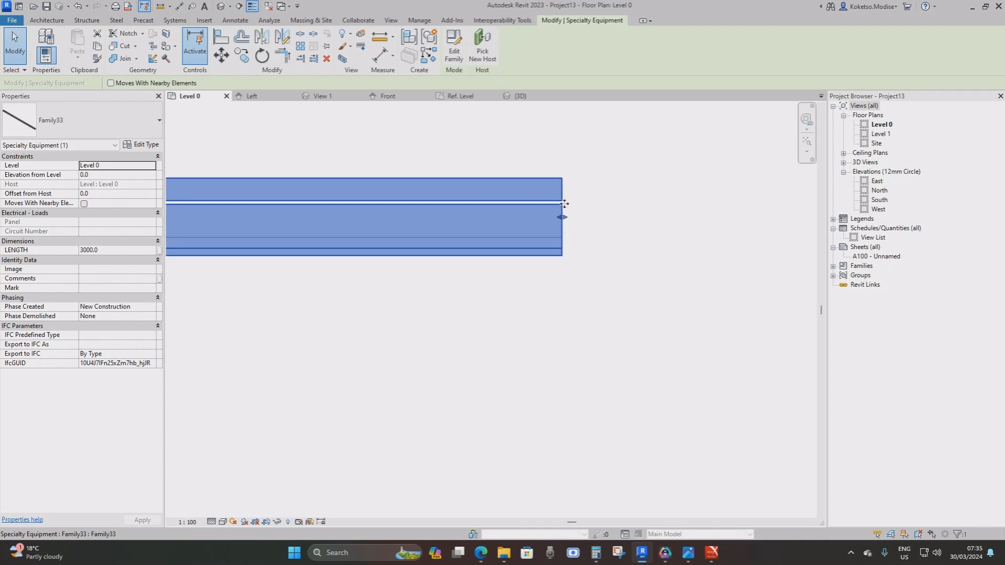
{"action": "scroll", "coordinate": [561, 216], "scroll_direction": "down", "scroll_amount": 7}
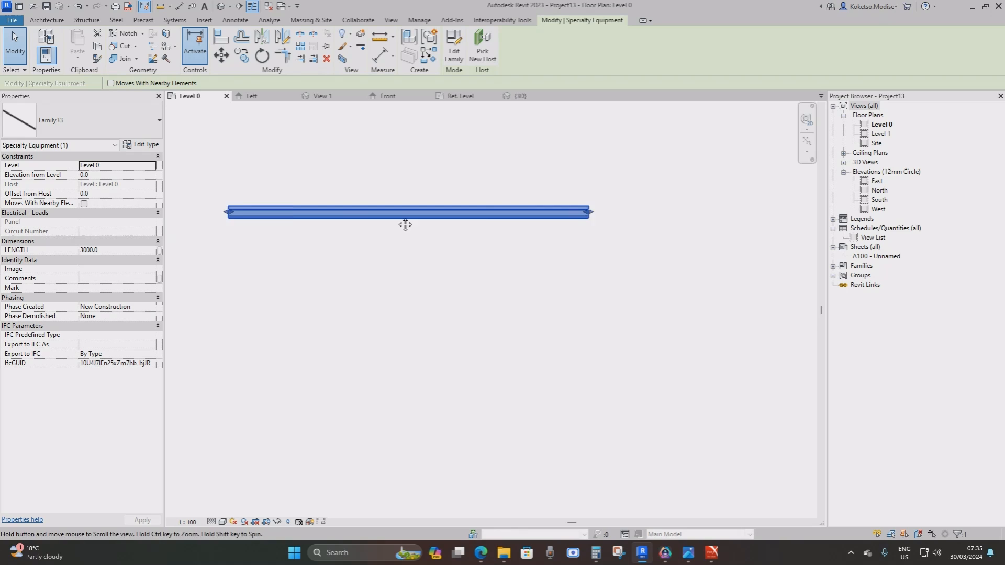
{"action": "middle_click_drag", "start_coordinate": [205, 203], "coordinate": [352, 195]}
{"action": "scroll", "coordinate": [354, 196], "scroll_direction": "up", "scroll_amount": 5}
{"action": "middle_click_drag", "start_coordinate": [438, 228], "coordinate": [339, 219]}
{"action": "scroll", "coordinate": [338, 217], "scroll_direction": "down", "scroll_amount": 4}
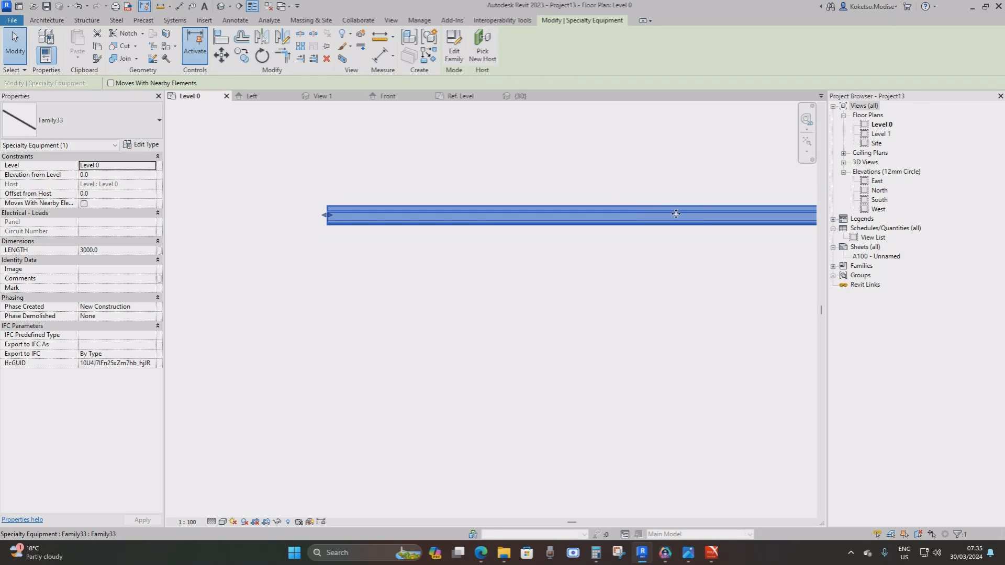
{"action": "middle_click_drag", "start_coordinate": [707, 220], "coordinate": [459, 224]}
{"action": "scroll", "coordinate": [551, 226], "scroll_direction": "up", "scroll_amount": 3}
{"action": "scroll", "coordinate": [603, 201], "scroll_direction": "up", "scroll_amount": 2}
{"action": "middle_click_drag", "start_coordinate": [603, 202], "coordinate": [513, 224]}
{"action": "scroll", "coordinate": [426, 251], "scroll_direction": "down", "scroll_amount": 2}
{"action": "scroll", "coordinate": [427, 251], "scroll_direction": "down", "scroll_amount": 3}
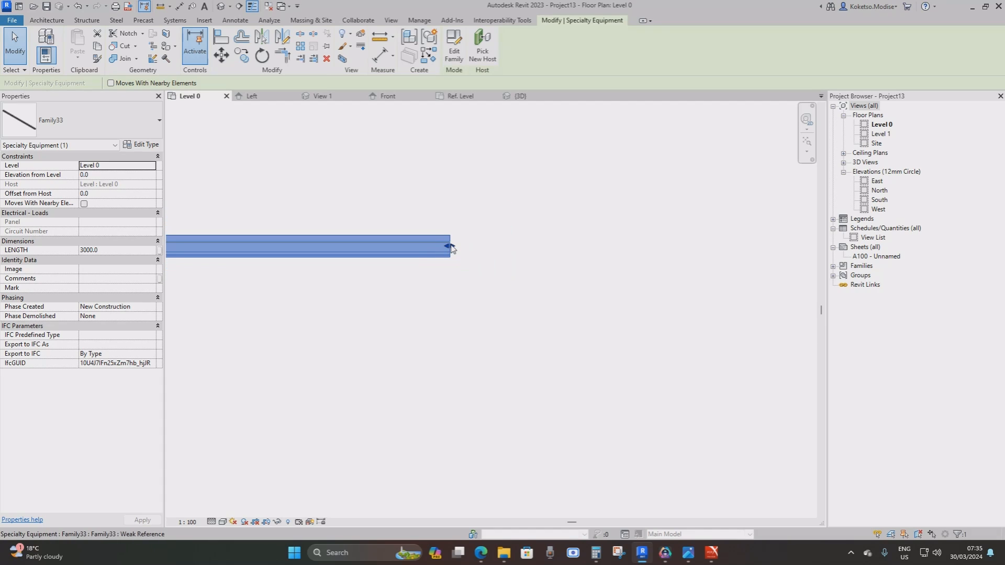
Step: Test the instance's end handles by stretching it to about 4277 and 6998 mm, shorten it to about 595 mm, and delete the instance
{"action": "left_click_drag", "start_coordinate": [451, 244], "coordinate": [553, 241]}
{"action": "scroll", "coordinate": [435, 226], "scroll_direction": "down", "scroll_amount": 3}
{"action": "middle_click_drag", "start_coordinate": [602, 249], "coordinate": [451, 272]}
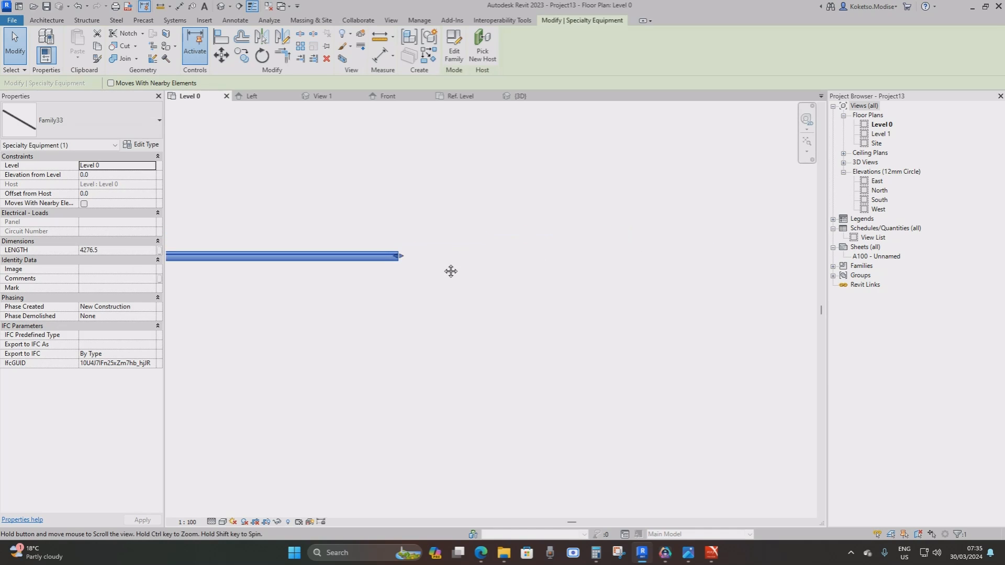
{"action": "scroll", "coordinate": [451, 272], "scroll_direction": "up", "scroll_amount": 1}
{"action": "left_click_drag", "start_coordinate": [388, 254], "coordinate": [713, 272]}
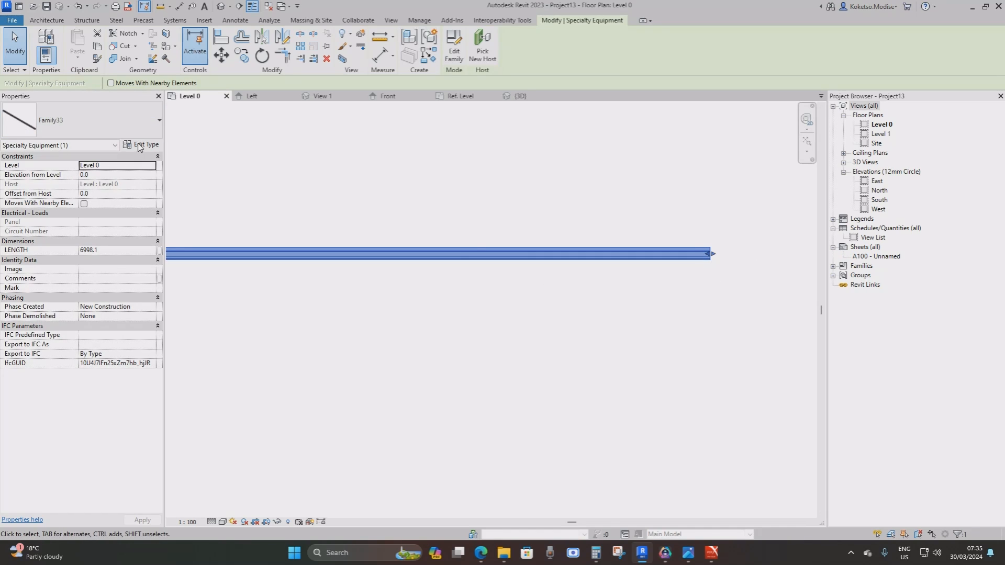
{"action": "left_click_drag", "start_coordinate": [712, 254], "coordinate": [785, 233]}
{"action": "left_click_drag", "start_coordinate": [519, 243], "coordinate": [644, 244]}
{"action": "middle_click_drag", "start_coordinate": [643, 244], "coordinate": [566, 274]}
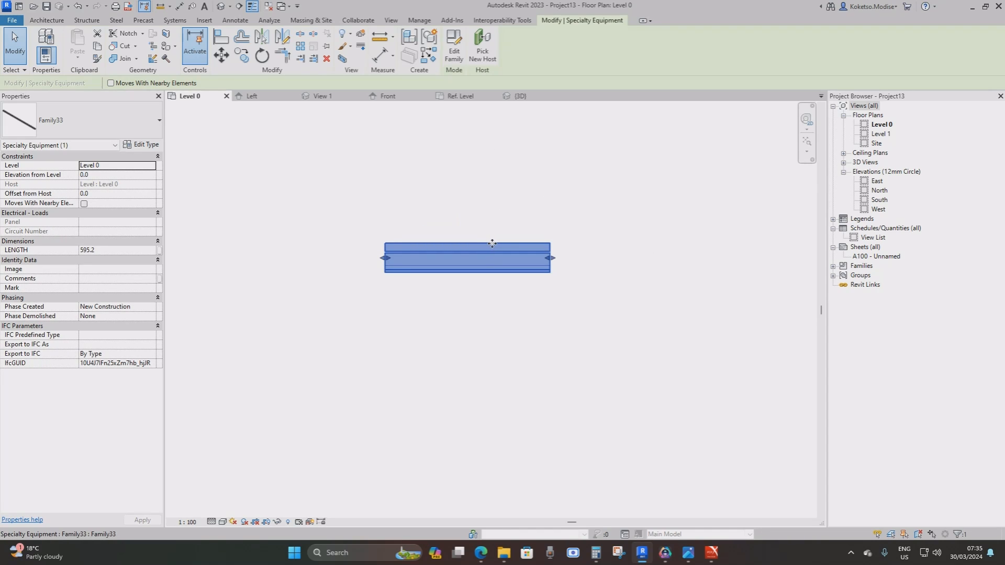
{"action": "key", "text": "Delete"}
Step: Return to the steel profile family and save it as CLAMPING SYSTEM in the EXPANSION JOINT FAMILY folder
{"action": "left_click", "coordinate": [460, 98]}
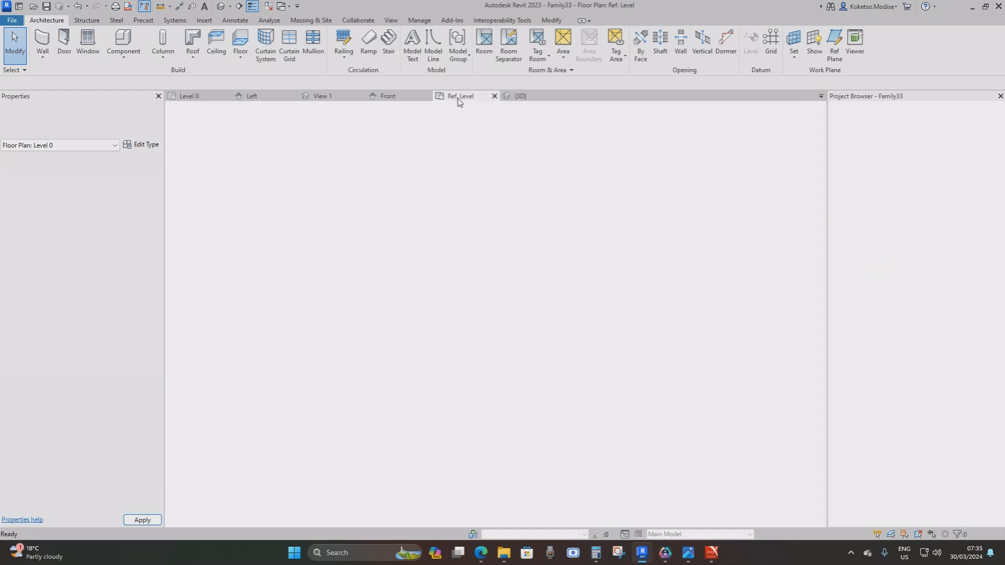
{"action": "left_click", "coordinate": [45, 7]}
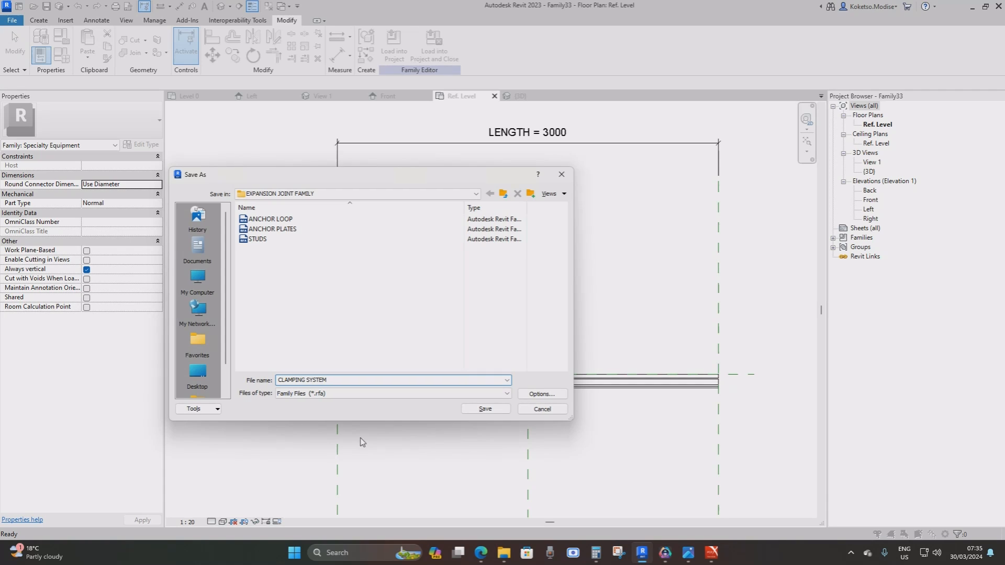
{"action": "left_click", "coordinate": [478, 411]}
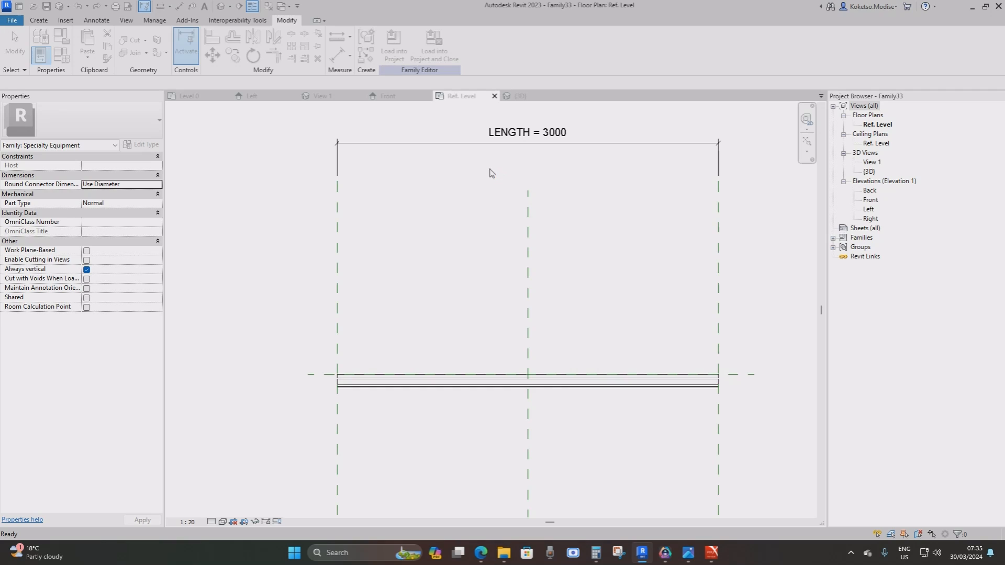
Step: Close the family's 3D, Ref. Level, Front, View 1 and Left views, leaving only the project's Level 0 plan open
{"action": "left_click", "coordinate": [561, 96]}
{"action": "left_click", "coordinate": [495, 96]}
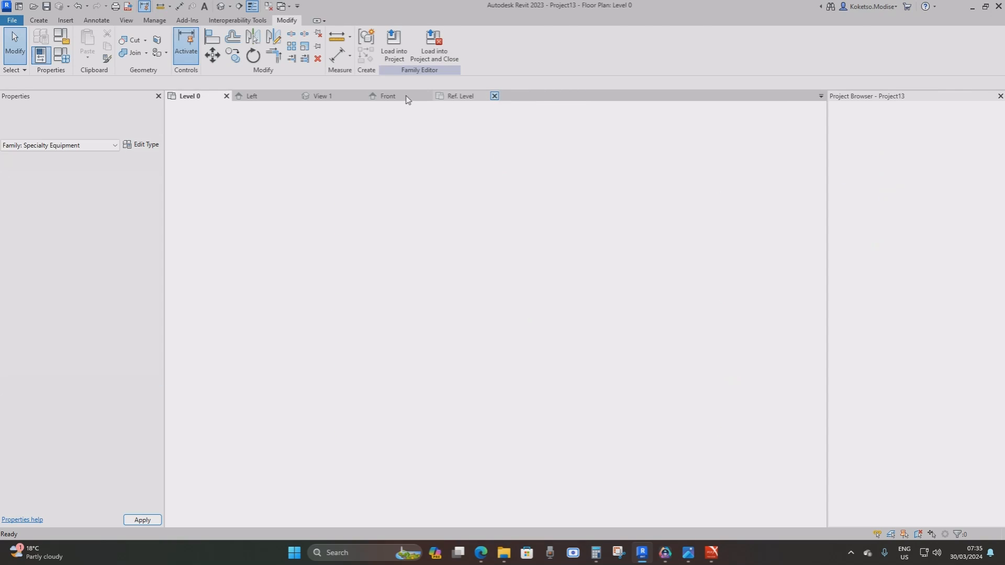
{"action": "left_click", "coordinate": [427, 96]}
{"action": "left_click", "coordinate": [360, 96]}
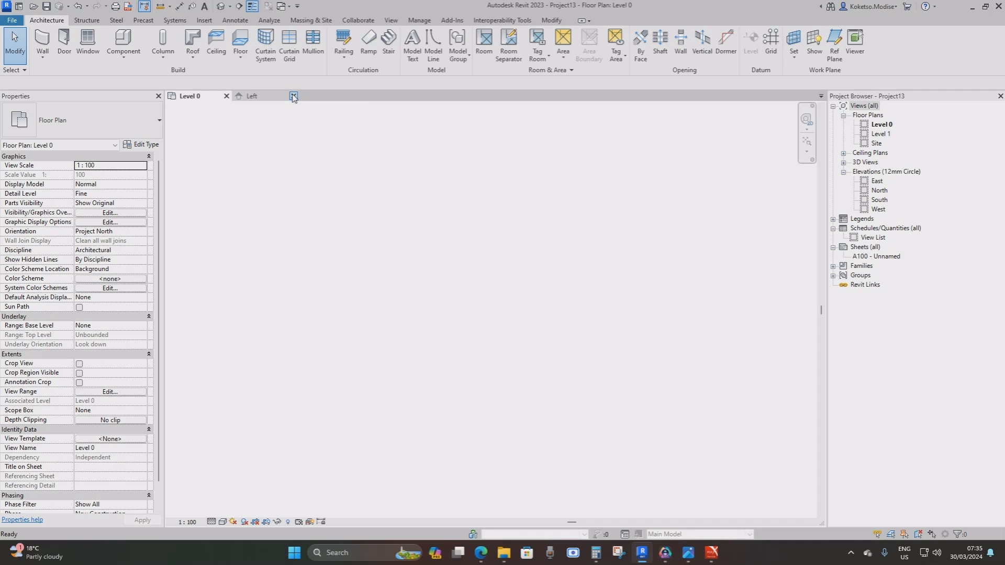
{"action": "left_click", "coordinate": [293, 96]}
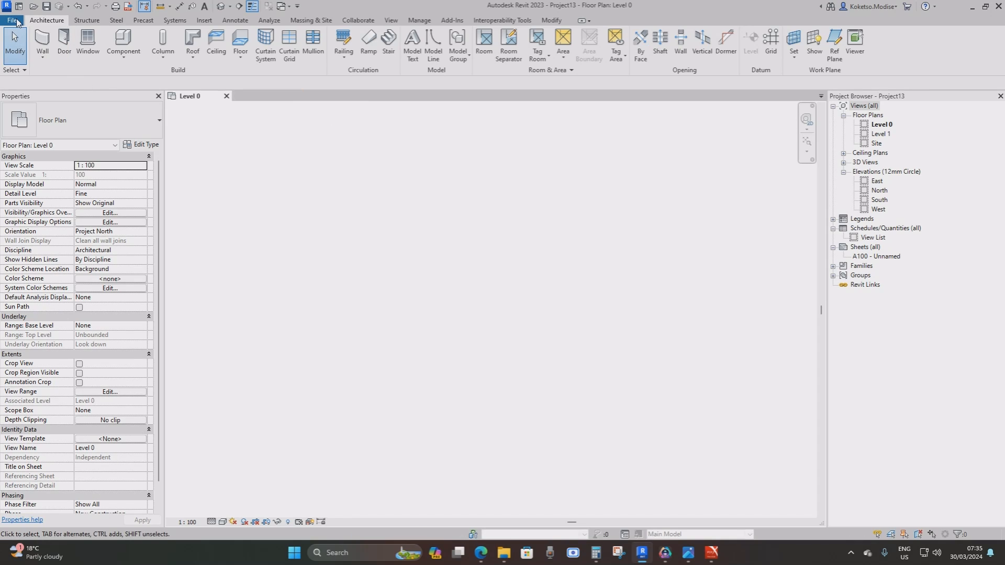
Step: Create a new family from the Metric Specialty Equipment template
{"action": "left_click", "coordinate": [17, 21]}
{"action": "mouse_move", "coordinate": [35, 63]}
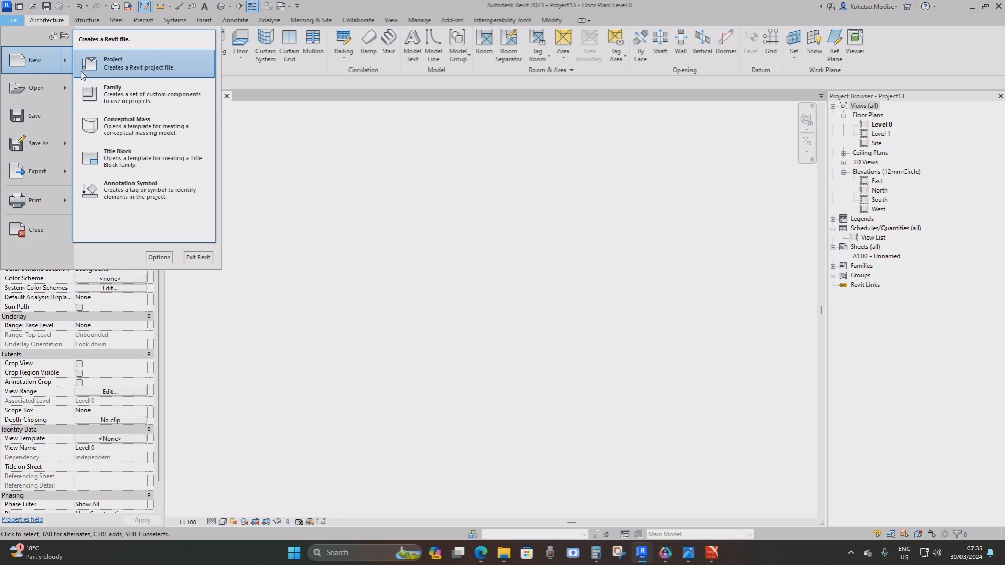
{"action": "left_click", "coordinate": [110, 88]}
{"action": "scroll", "coordinate": [575, 255], "scroll_direction": "right", "scroll_amount": 2}
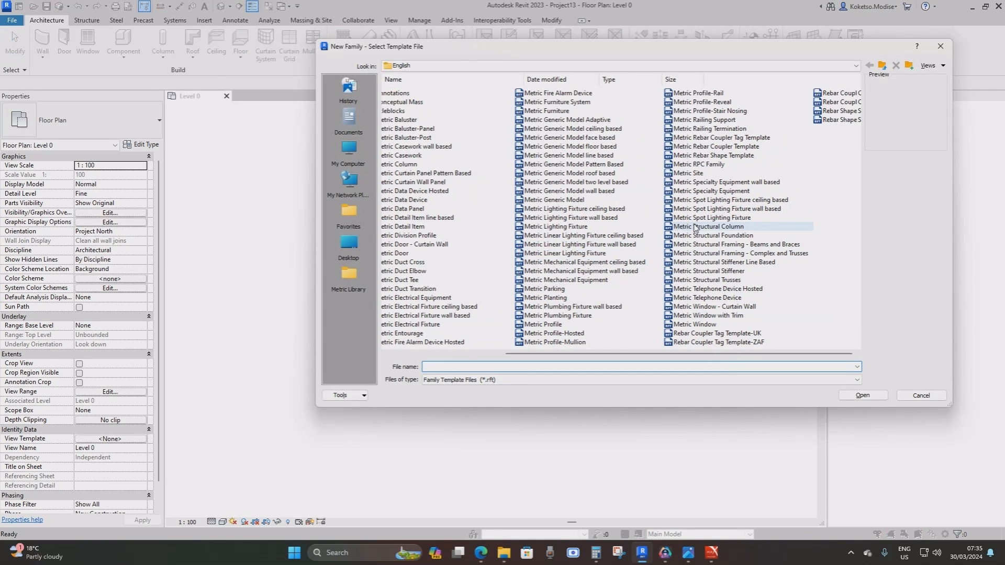
{"action": "left_click", "coordinate": [580, 191]}
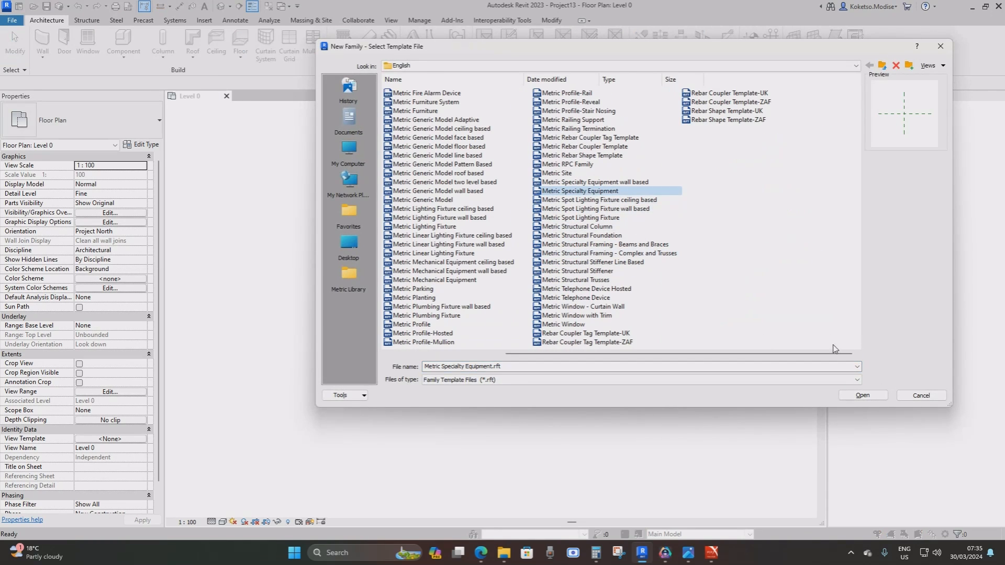
{"action": "left_click", "coordinate": [863, 396]}
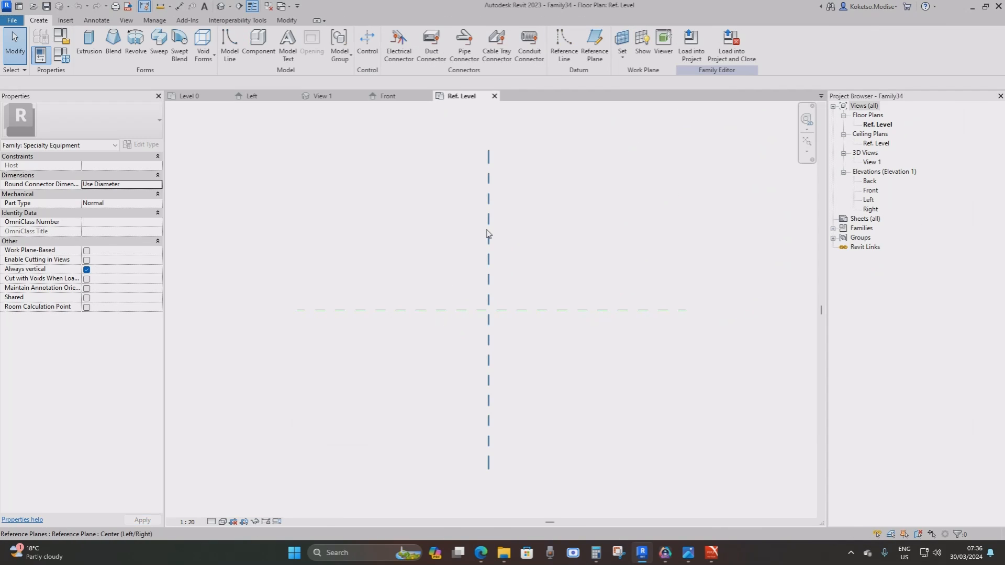
Step: Draw vertical reference planes about 1733 mm left and about 1780 mm right of the vertical centre plane in the Ref. Level plan
{"action": "scroll", "coordinate": [487, 234], "scroll_direction": "down", "scroll_amount": 2}
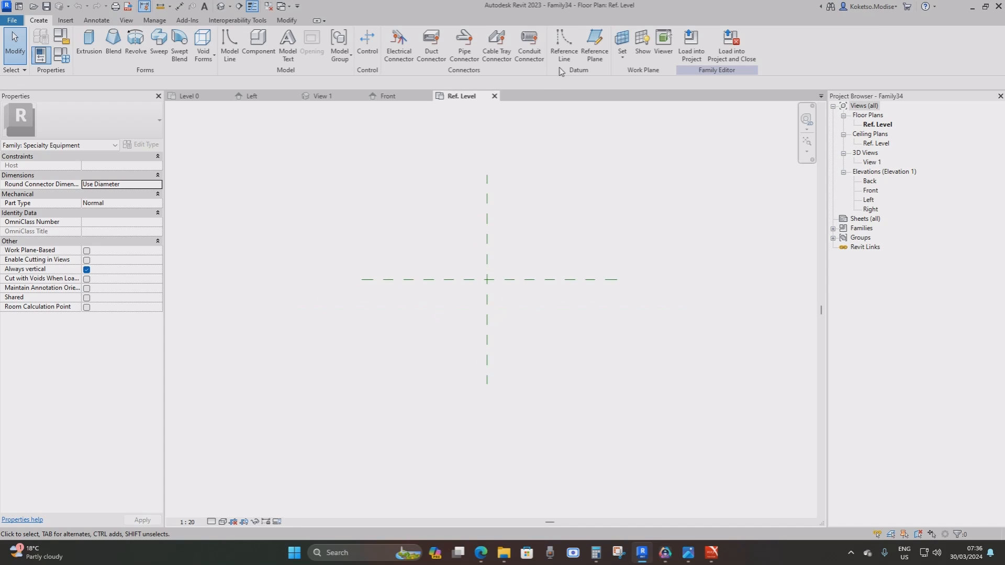
{"action": "left_click", "coordinate": [588, 46]}
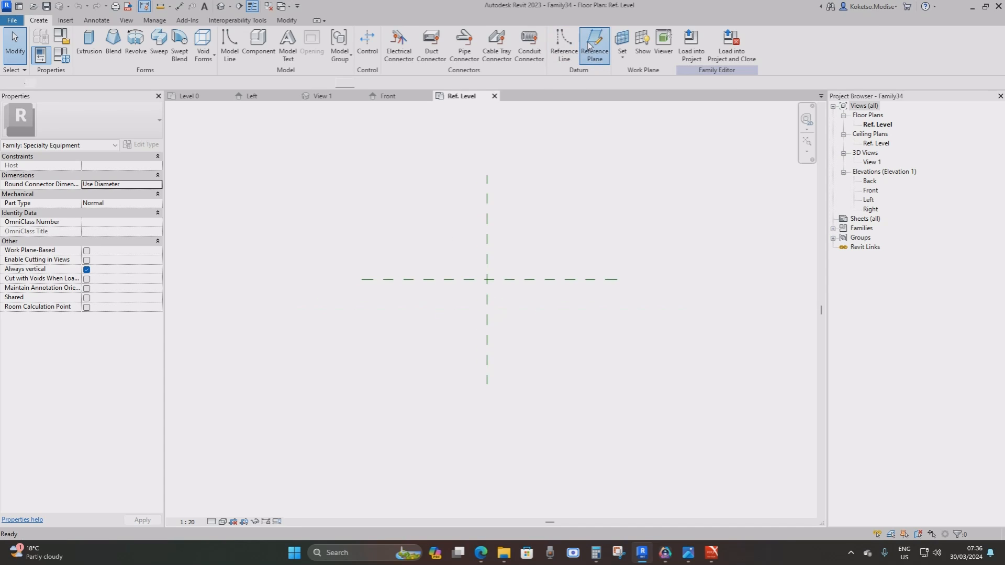
{"action": "left_click", "coordinate": [361, 174]}
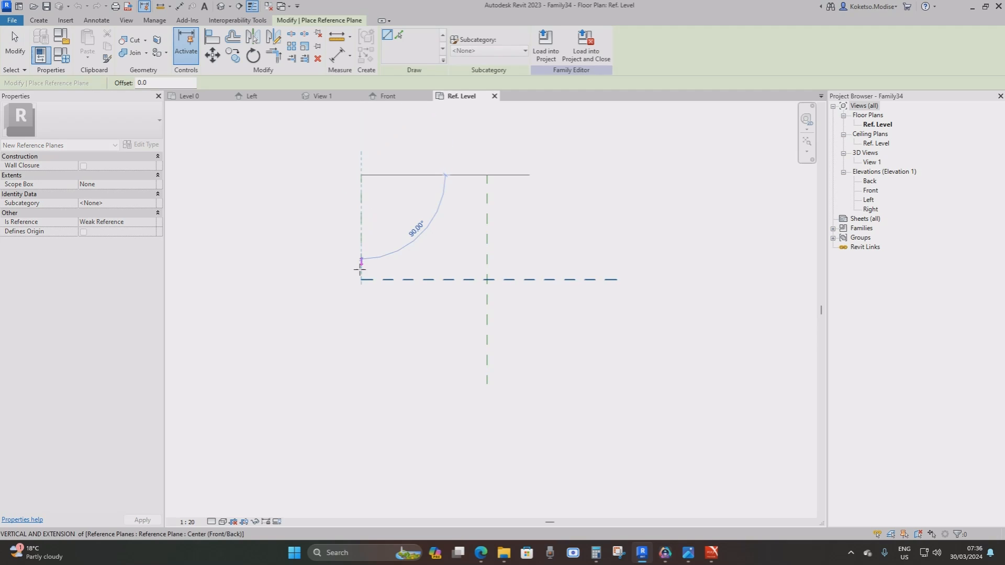
{"action": "left_click", "coordinate": [361, 386]}
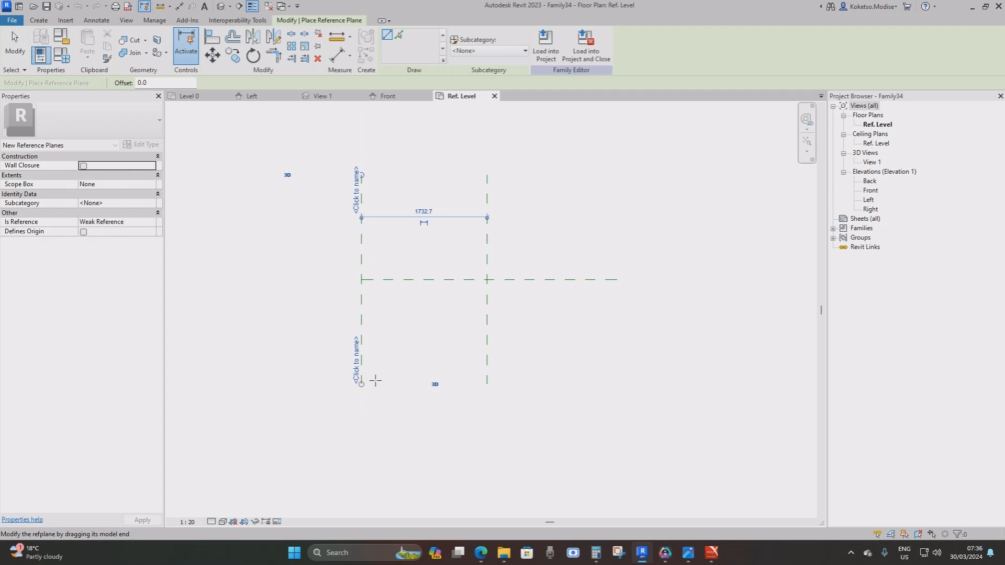
{"action": "left_click", "coordinate": [617, 171]}
{"action": "left_click", "coordinate": [617, 386]}
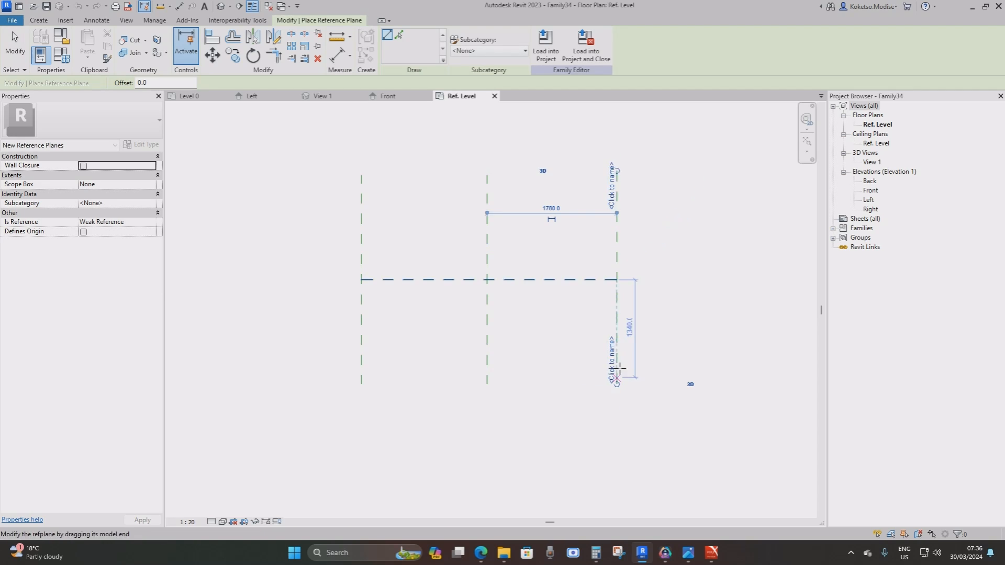
{"action": "key", "text": "Escape"}
{"action": "key", "text": "Escape"}
Step: Set the right reference plane's distance from the vertical centre plane to 1500 mm
{"action": "left_click", "coordinate": [615, 227]}
{"action": "left_click", "coordinate": [551, 209]}
{"action": "type", "text": "1"}
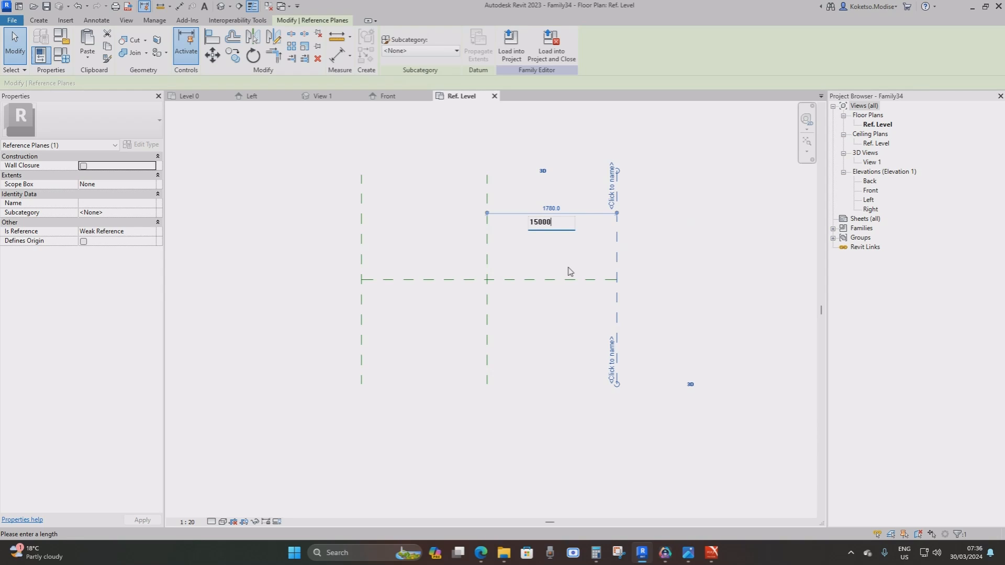
{"action": "type", "text": "5000"}
{"action": "key", "text": "BackSpace"}
{"action": "key", "text": "Return"}
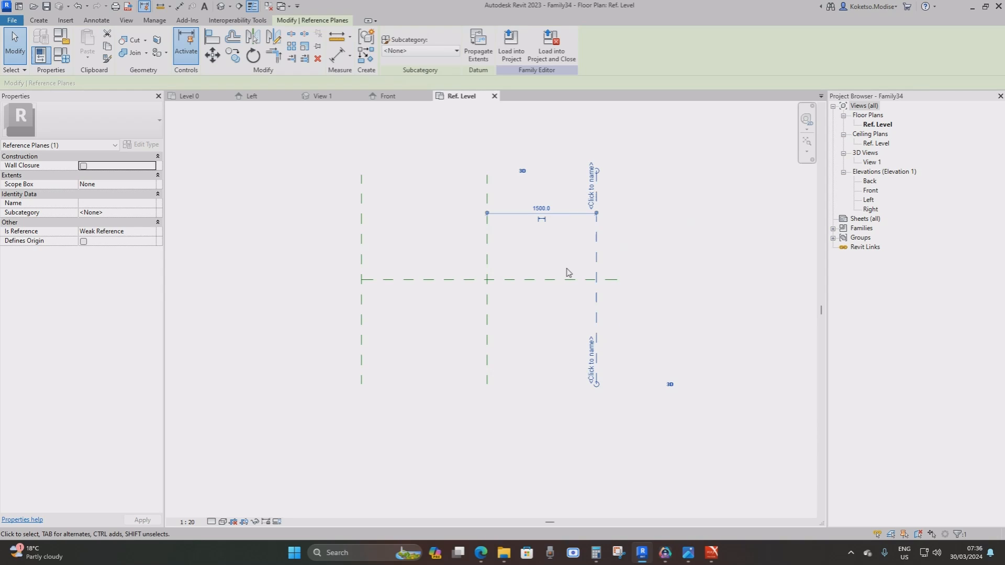
Step: Select the left reference plane and open its distance from the vertical centre plane for editing
{"action": "left_click", "coordinate": [362, 205]}
{"action": "left_click", "coordinate": [425, 212]}
{"action": "left_click", "coordinate": [361, 213]}
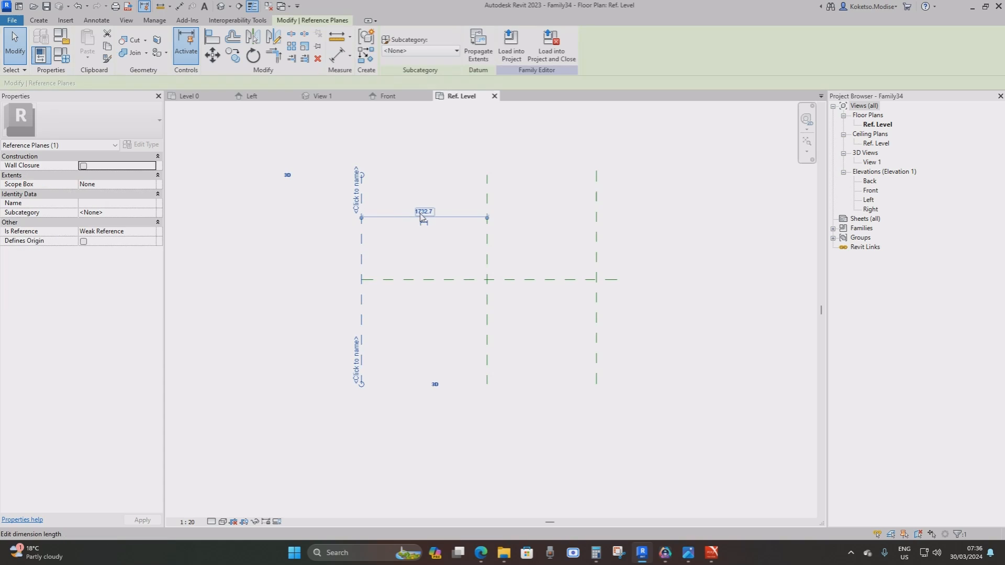
Step: Set the distance from the left vertical reference plane to the centre plane to 1500 mm
{"action": "left_click", "coordinate": [422, 212]}
{"action": "type", "text": "1"}
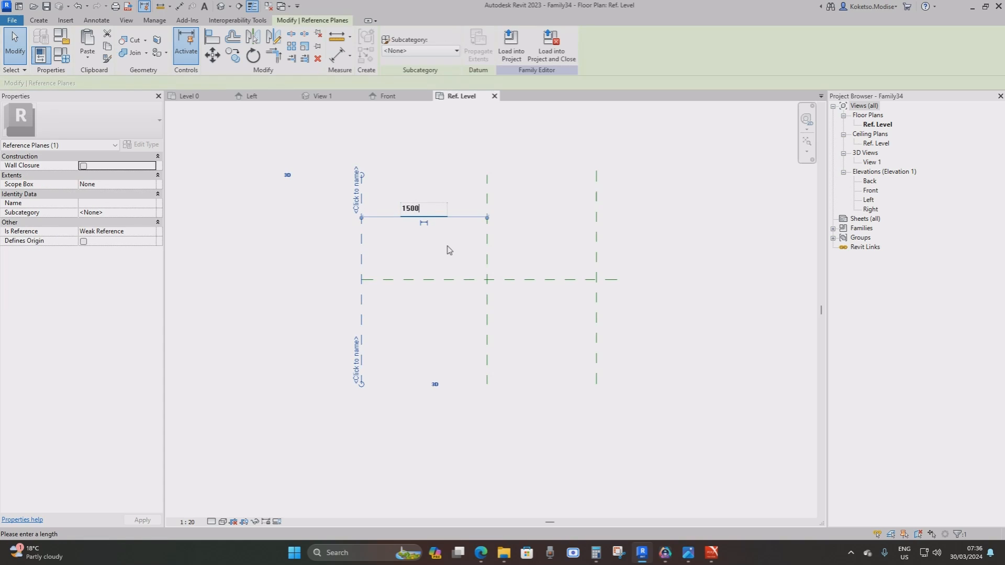
{"action": "type", "text": "500"}
{"action": "key", "text": "Return"}
{"action": "left_click", "coordinate": [530, 222]}
{"action": "scroll", "coordinate": [528, 267], "scroll_direction": "up", "scroll_amount": 1}
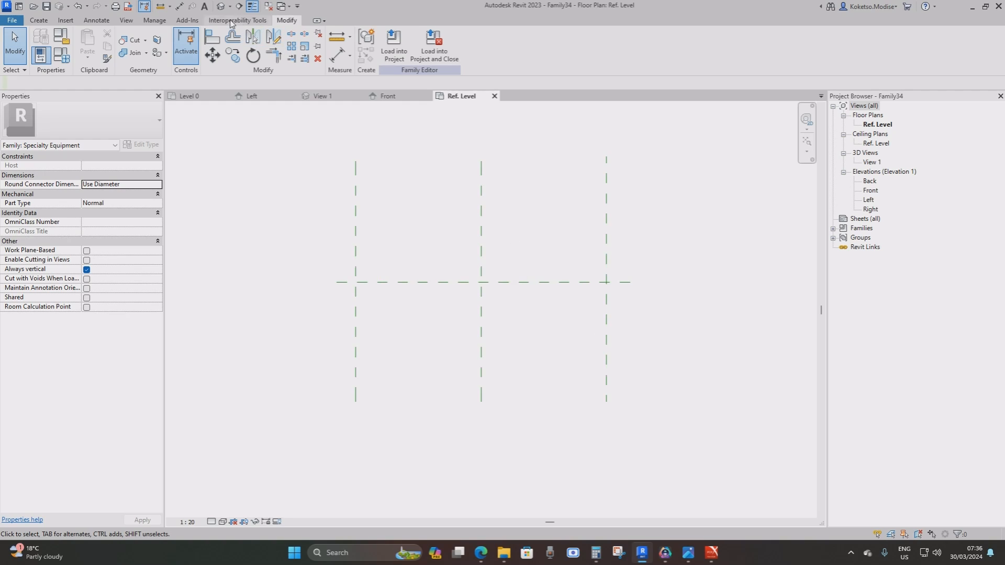
Step: Add an aligned dimension between the two outer vertical reference planes, placed above them
{"action": "left_click", "coordinate": [180, 6]}
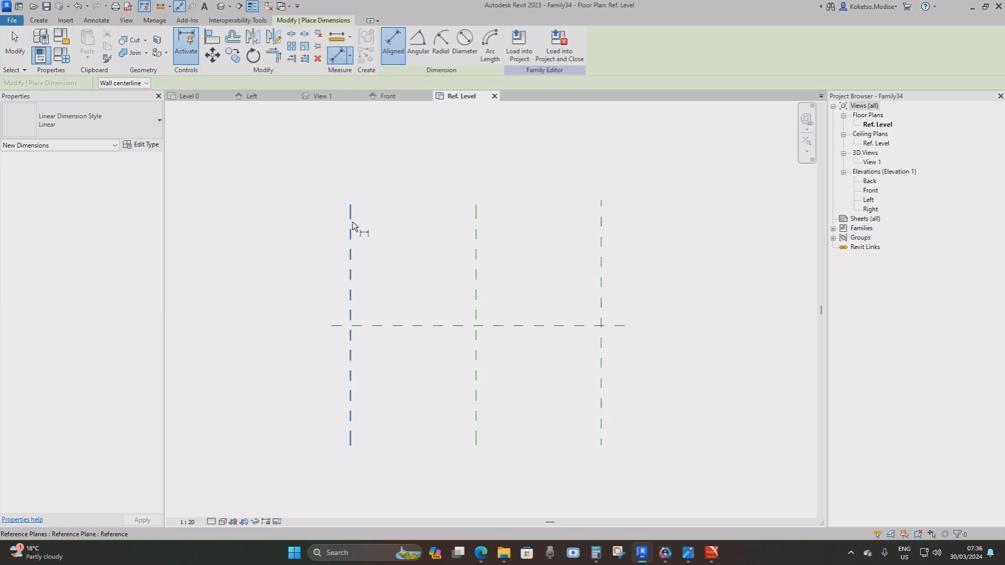
{"action": "left_click", "coordinate": [351, 222]}
{"action": "left_click", "coordinate": [600, 226]}
{"action": "left_click", "coordinate": [530, 164]}
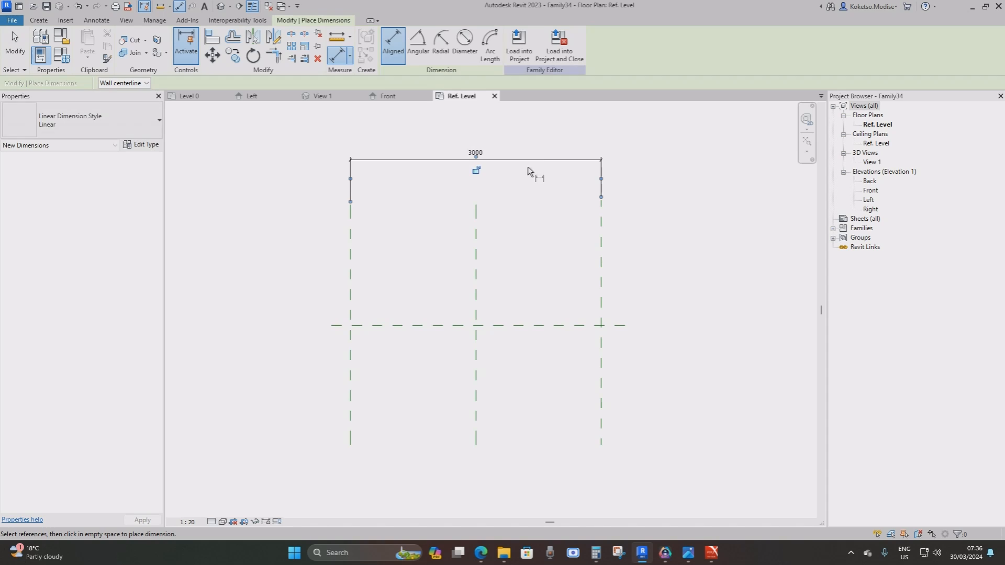
{"action": "key", "text": "Escape"}
Step: Label the overall dimension with a new instance family parameter named LENGTH
{"action": "left_click", "coordinate": [499, 160]}
{"action": "left_click", "coordinate": [492, 44]}
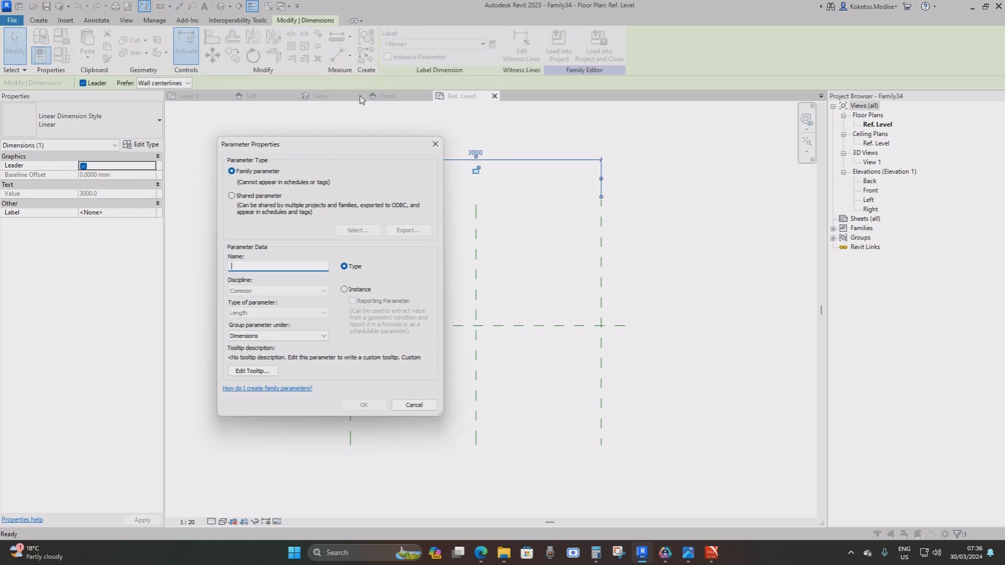
{"action": "left_click", "coordinate": [345, 289]}
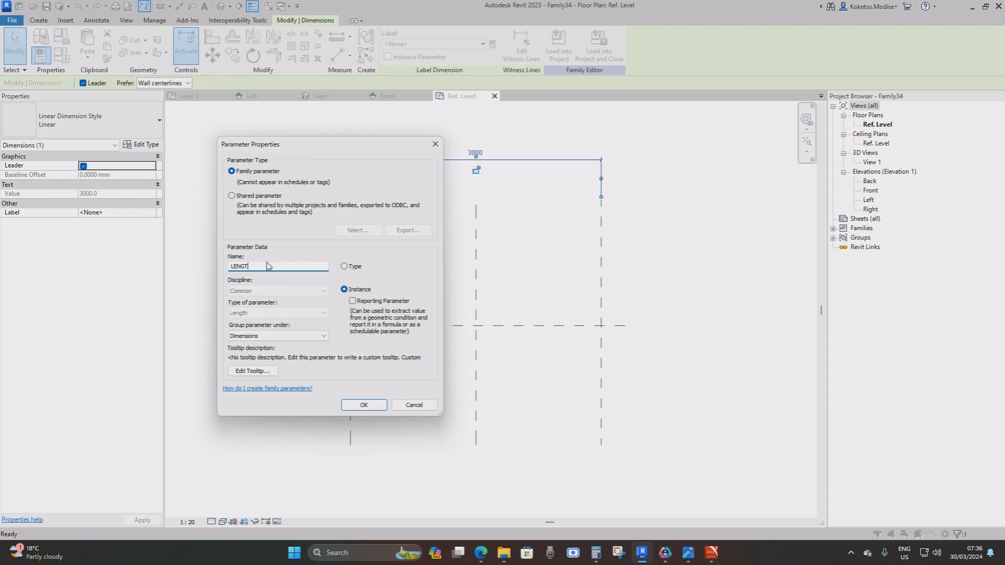
{"action": "left_click", "coordinate": [350, 404]}
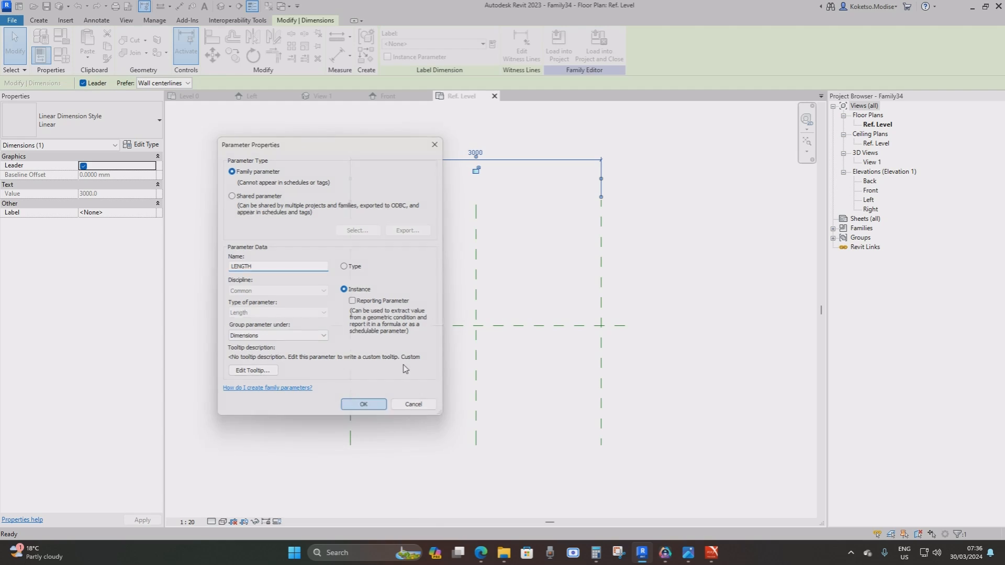
{"action": "left_click", "coordinate": [557, 218]}
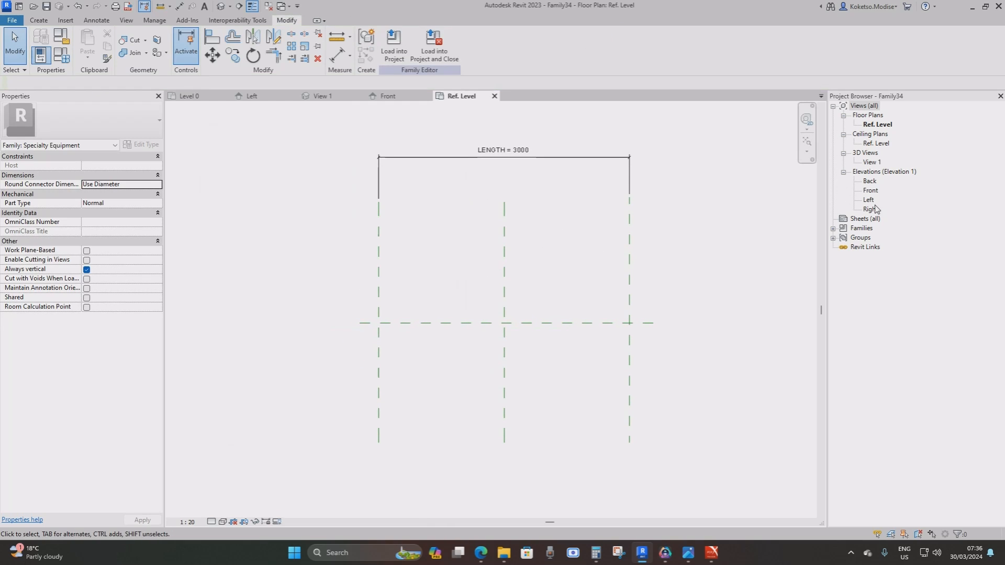
Step: Start loading a family and browse from Documents through The VDC Space to the EXPANSION JOINT FAMILY folder
{"action": "middle_click_drag", "start_coordinate": [504, 237], "coordinate": [522, 237]}
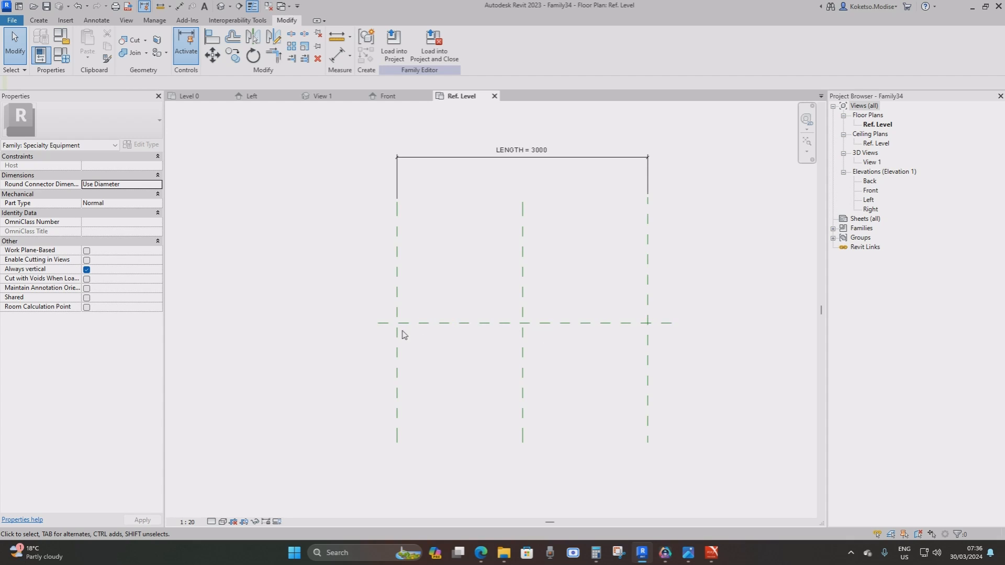
{"action": "scroll", "coordinate": [404, 334], "scroll_direction": "up", "scroll_amount": 2}
{"action": "middle_click_drag", "start_coordinate": [404, 329], "coordinate": [392, 325]}
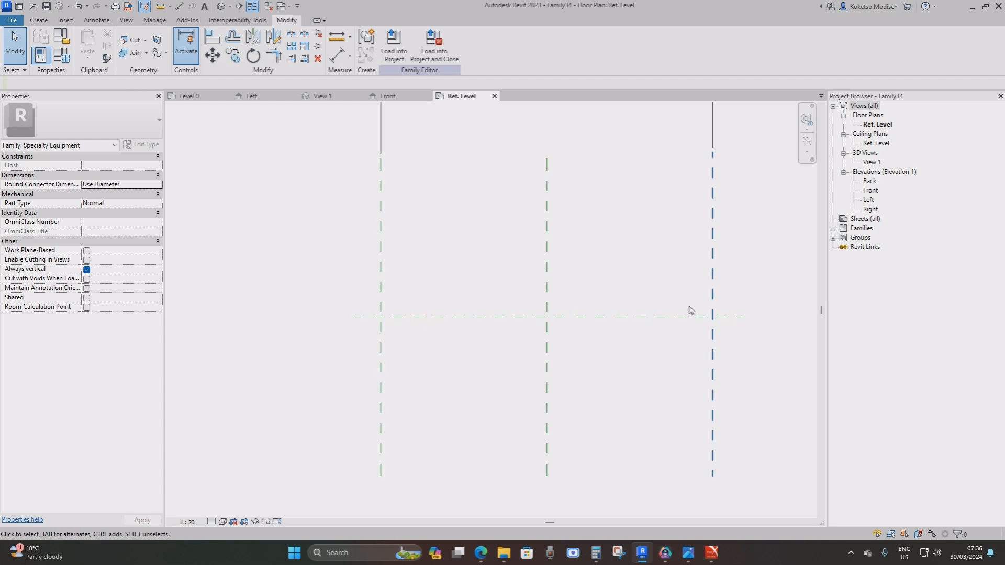
{"action": "left_click", "coordinate": [40, 21]}
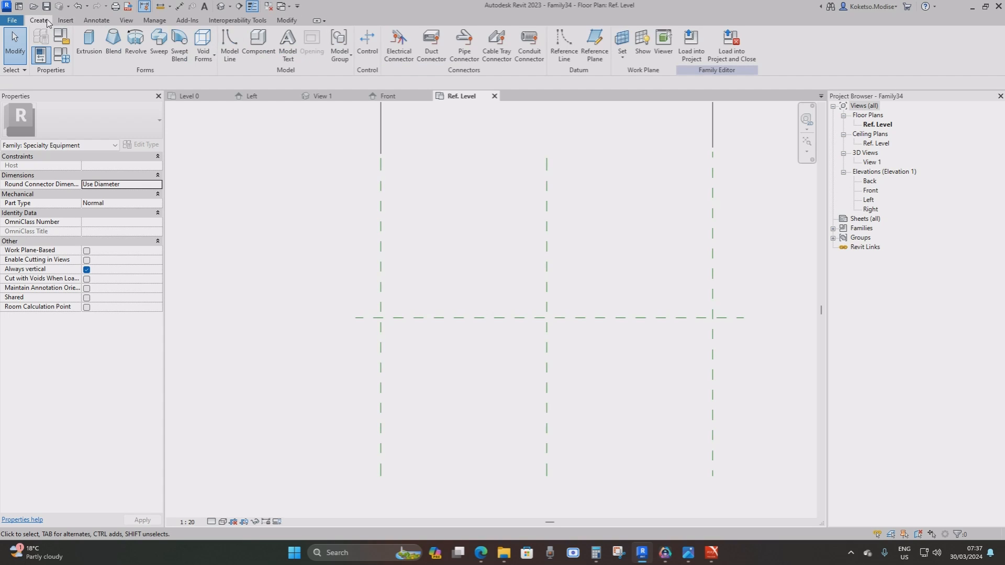
{"action": "left_click", "coordinate": [66, 20]}
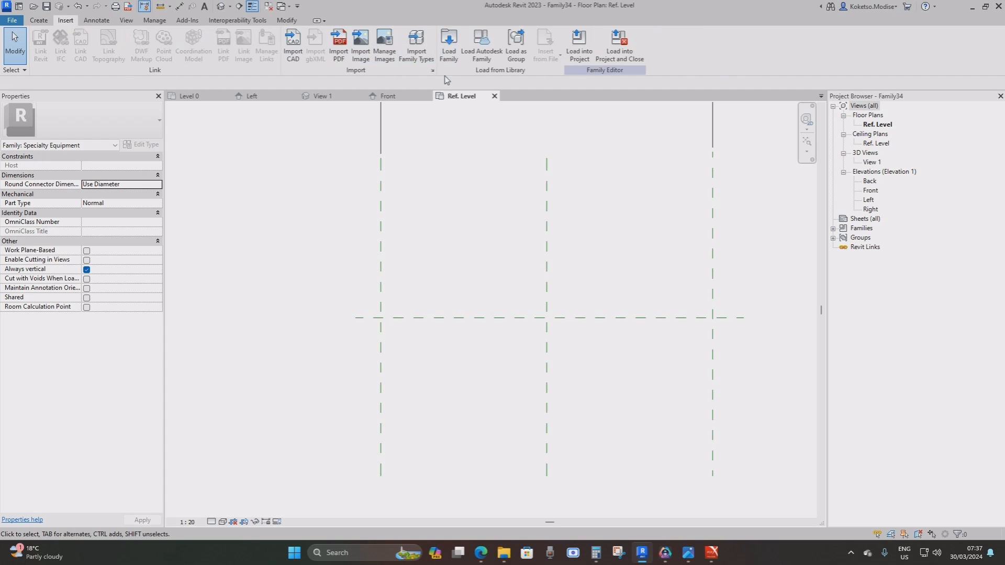
{"action": "left_click", "coordinate": [449, 45]}
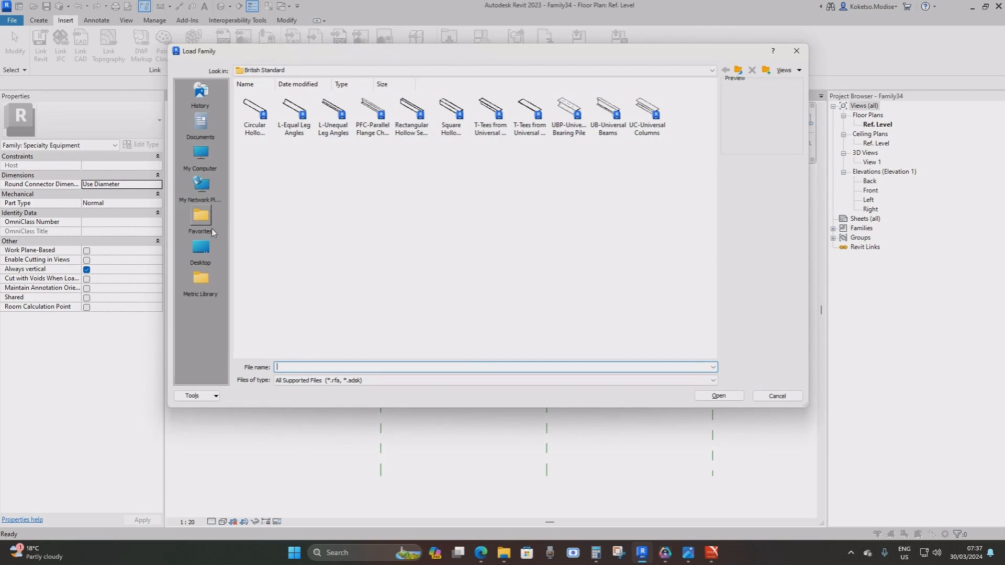
{"action": "left_click", "coordinate": [262, 70]}
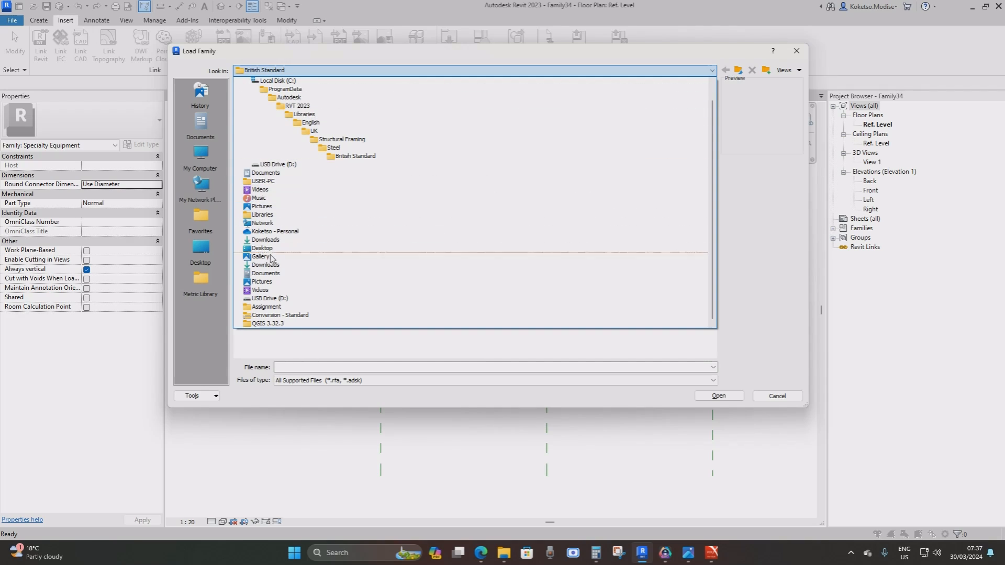
{"action": "left_click", "coordinate": [272, 273]}
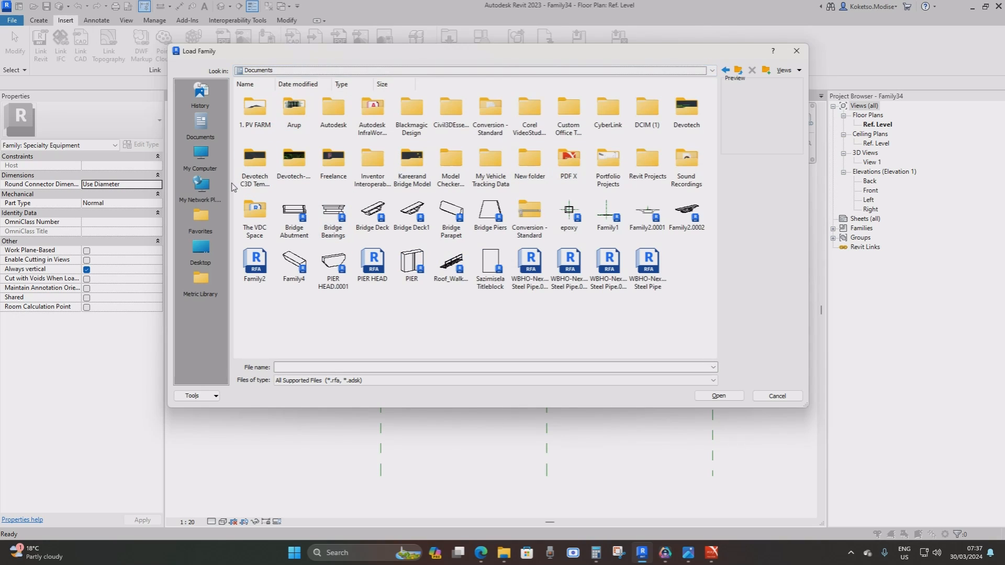
{"action": "double_click", "coordinate": [252, 233]}
{"action": "double_click", "coordinate": [530, 112]}
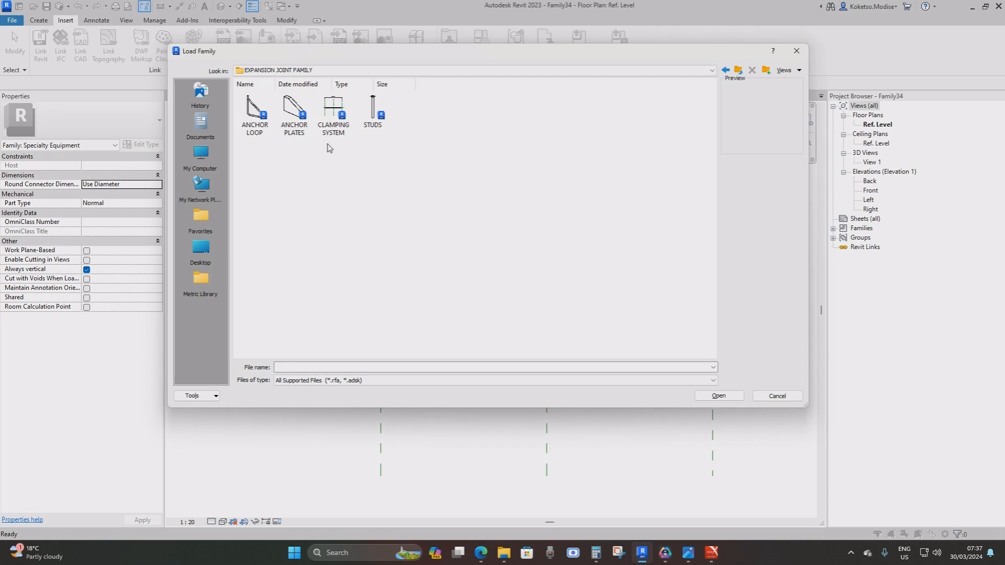
Step: Load the CLAMPING SYSTEM family and place one instance centred on the middle vertical plane, just above the horizontal plane
{"action": "left_click", "coordinate": [331, 136]}
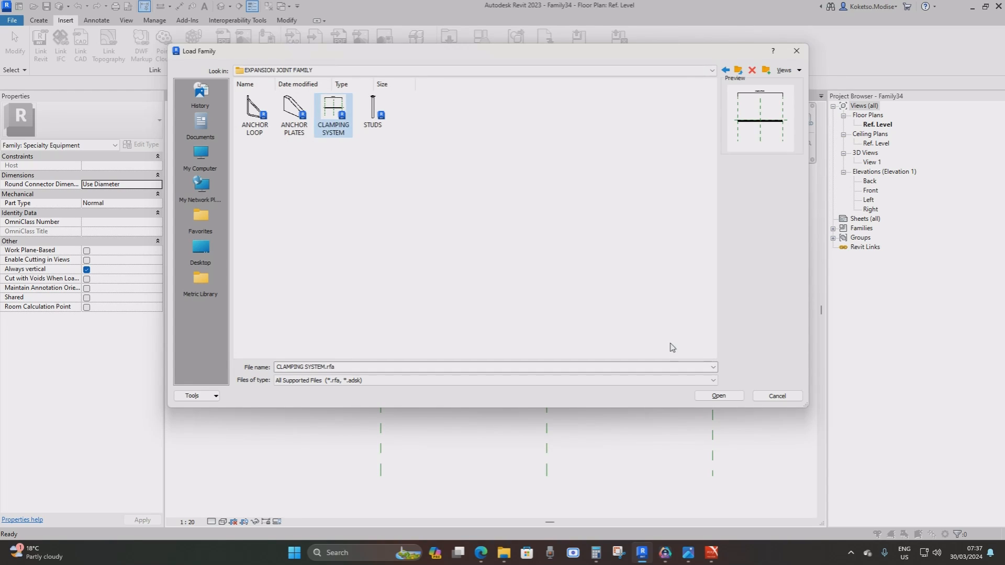
{"action": "left_click", "coordinate": [712, 396]}
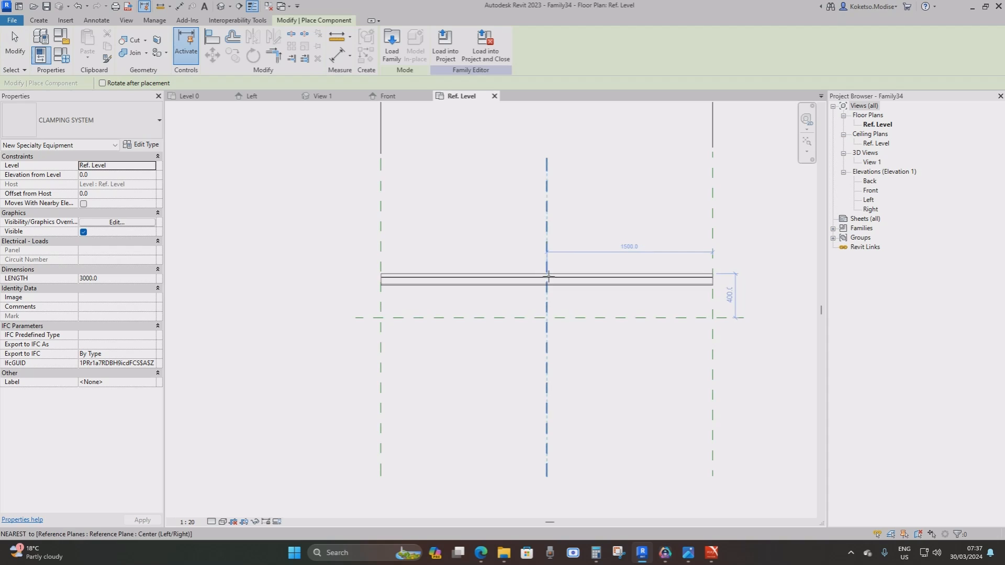
{"action": "key", "text": "Escape"}
{"action": "key", "text": "Escape"}
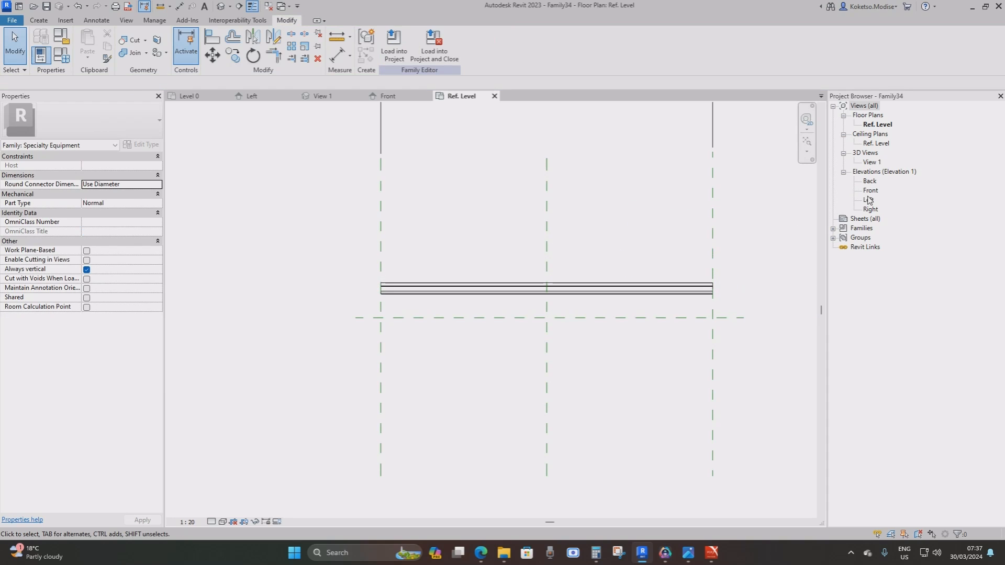
Step: In the Left elevation, dimension from the vertical centre plane to the clamping system's nearest edge
{"action": "double_click", "coordinate": [868, 200]}
{"action": "scroll", "coordinate": [448, 431], "scroll_direction": "up", "scroll_amount": 5}
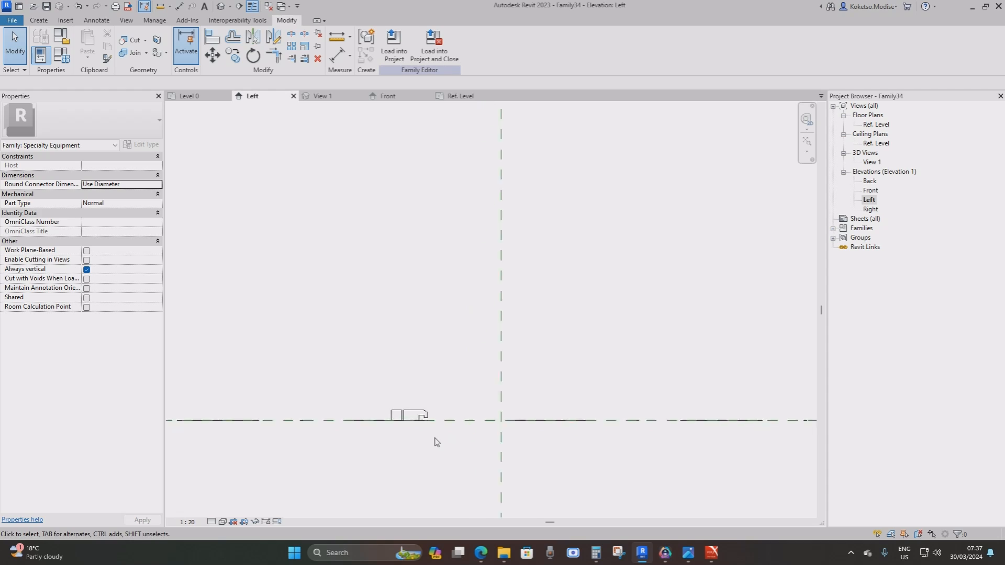
{"action": "left_click", "coordinate": [179, 6]}
{"action": "scroll", "coordinate": [489, 296], "scroll_direction": "up", "scroll_amount": 2}
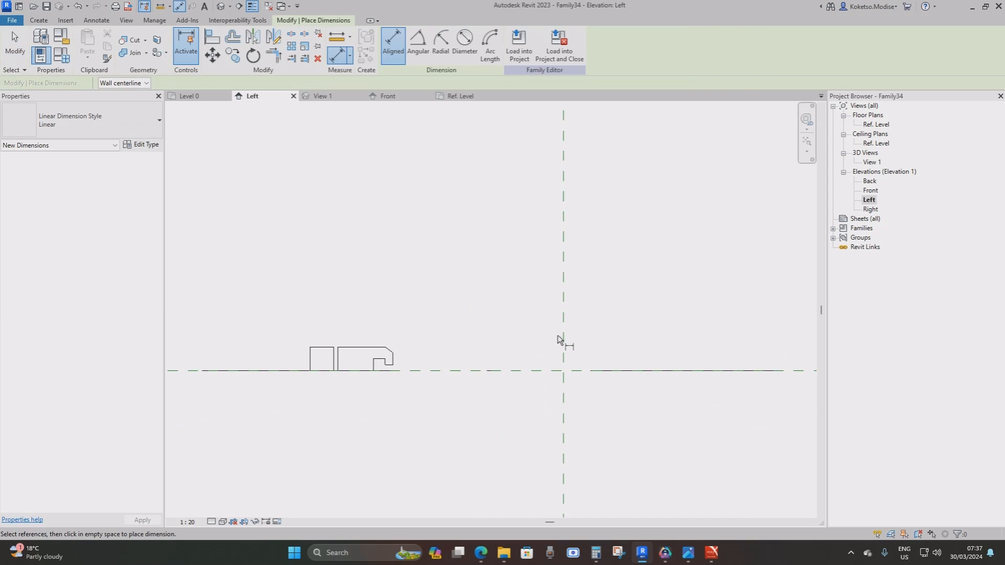
{"action": "left_click", "coordinate": [562, 337]}
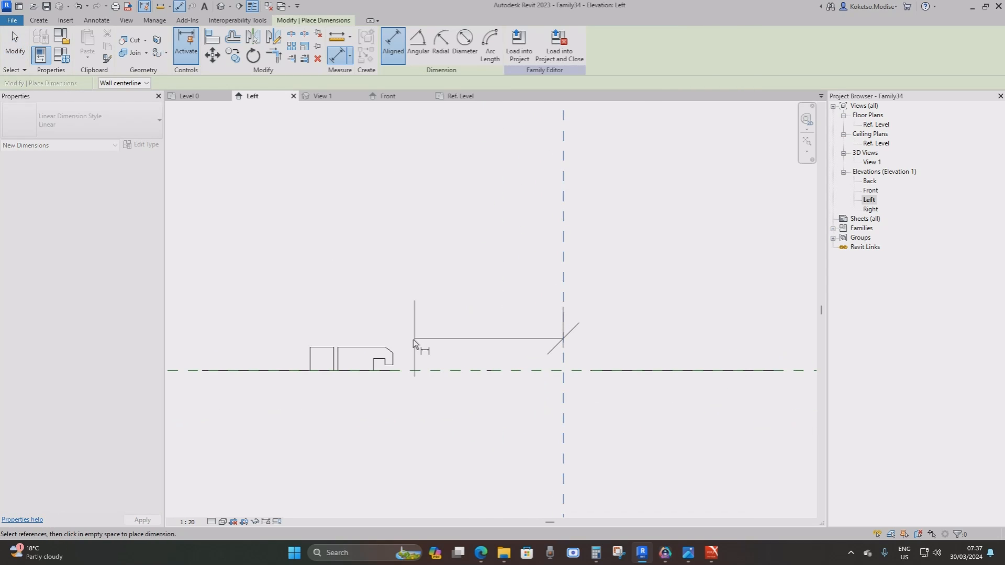
{"action": "left_click", "coordinate": [393, 357]}
{"action": "left_click", "coordinate": [419, 250]}
{"action": "key", "text": "Escape"}
{"action": "key", "text": "Escape"}
Step: Set the clamping system's distance from the centre plane to 100 mm and delete the helper dimension
{"action": "left_click", "coordinate": [373, 349]}
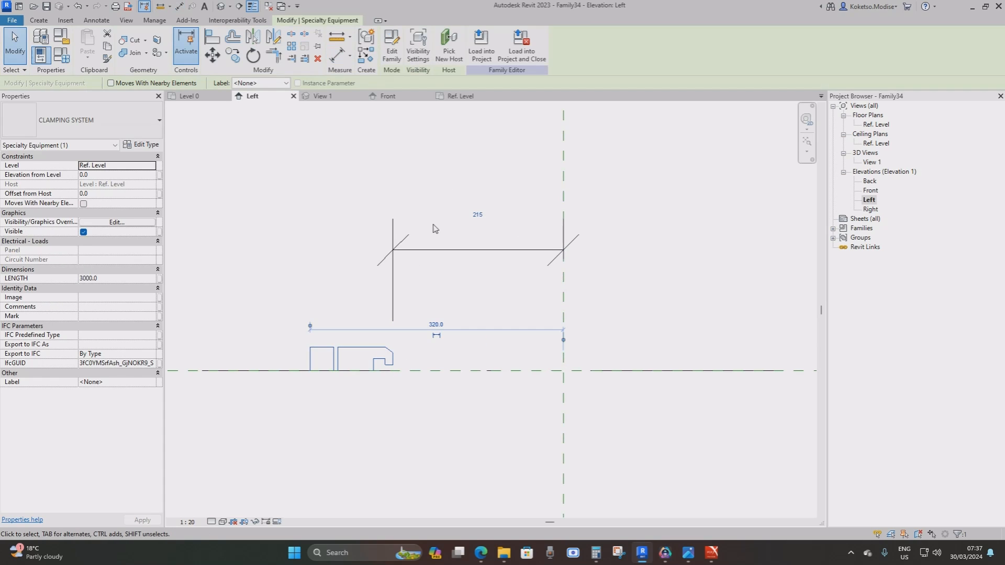
{"action": "left_click", "coordinate": [473, 212]}
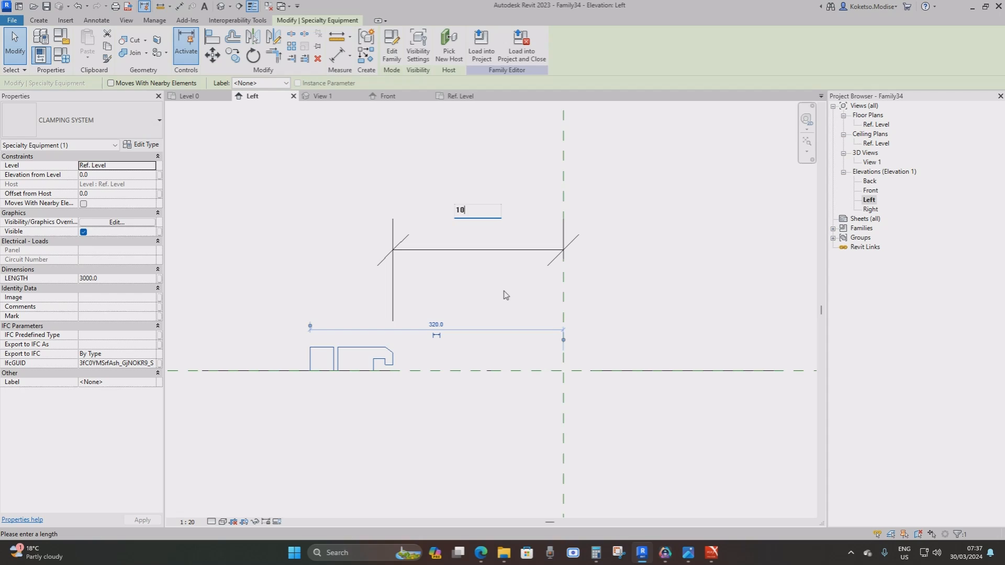
{"action": "key", "text": "Return"}
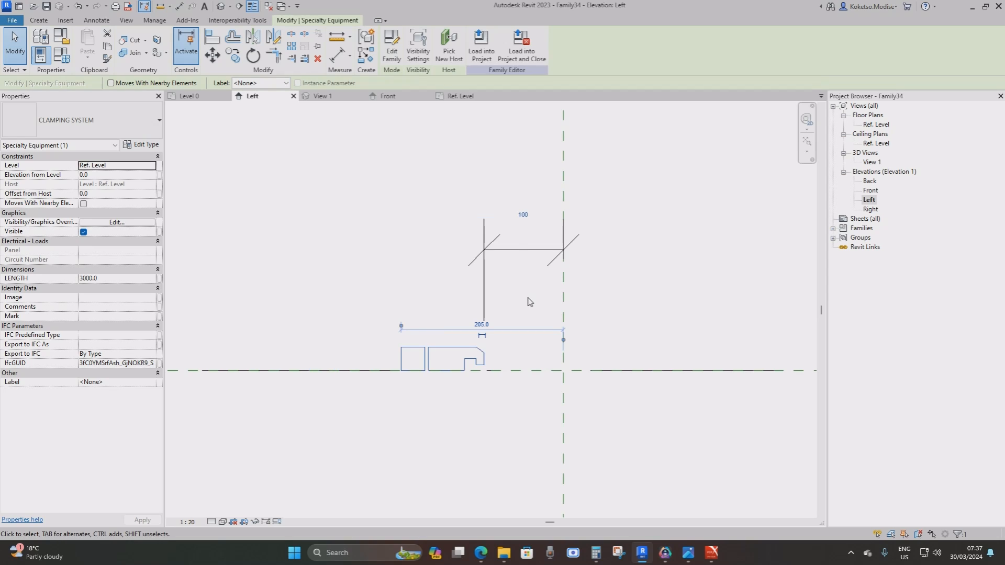
{"action": "key", "text": "Escape"}
{"action": "left_click", "coordinate": [491, 250]}
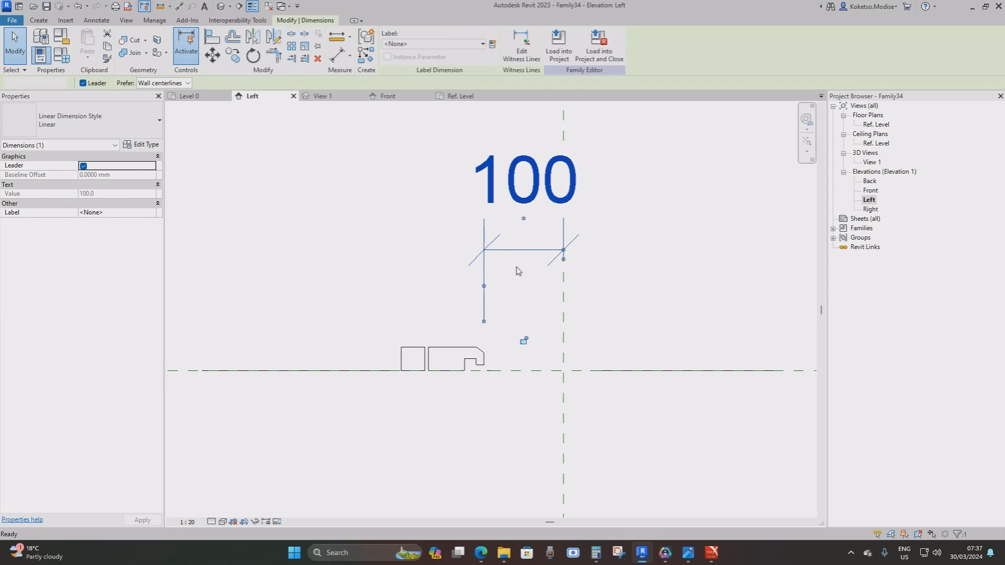
{"action": "key", "text": "Delete"}
Step: Mirror a copy of the clamping system about the vertical centre plane
{"action": "middle_click_drag", "start_coordinate": [526, 357], "coordinate": [451, 259]}
{"action": "left_click", "coordinate": [363, 250]}
{"action": "scroll", "coordinate": [406, 310], "scroll_direction": "up", "scroll_amount": 2}
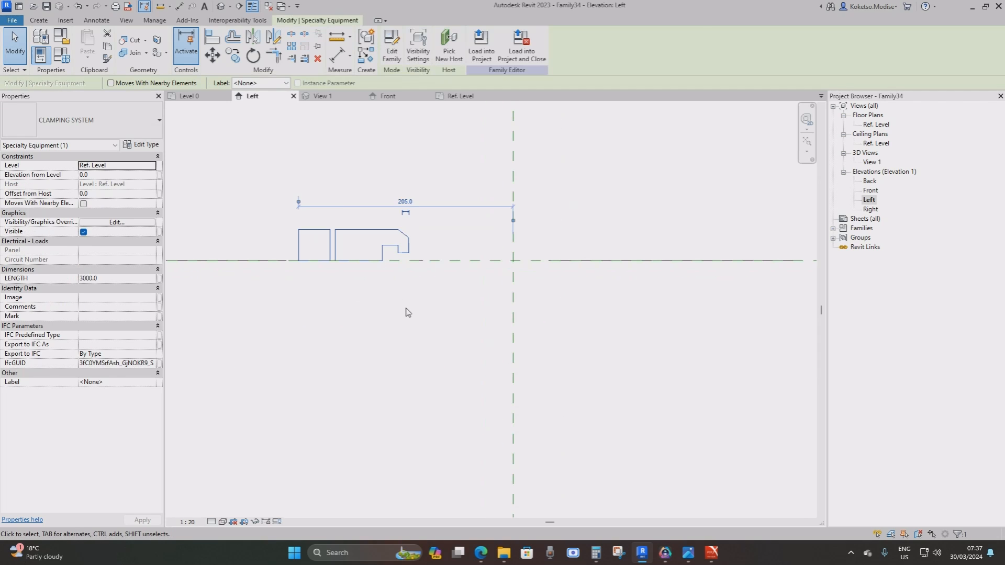
{"action": "left_click", "coordinate": [251, 42]}
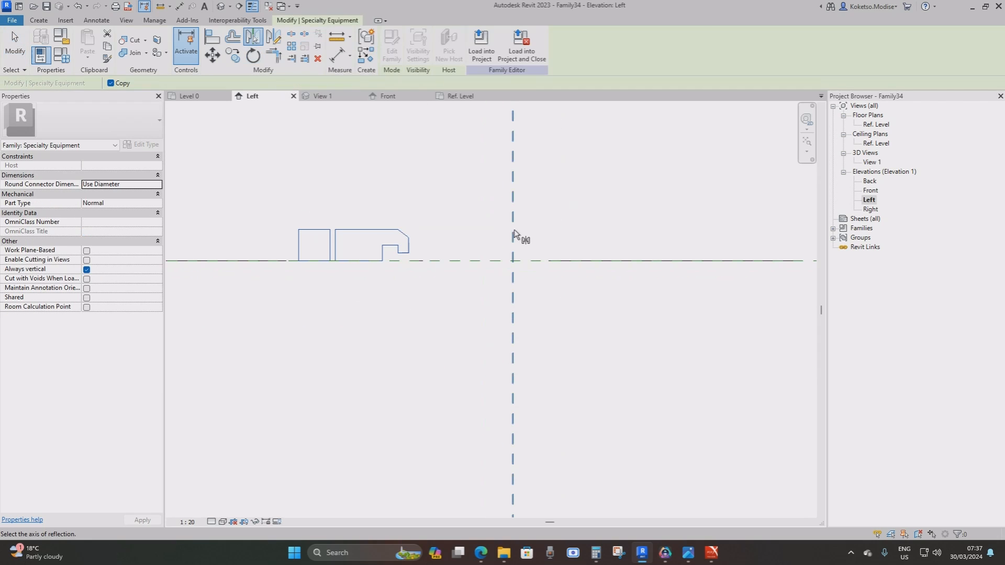
{"action": "left_click", "coordinate": [513, 204]}
{"action": "key", "text": "Escape"}
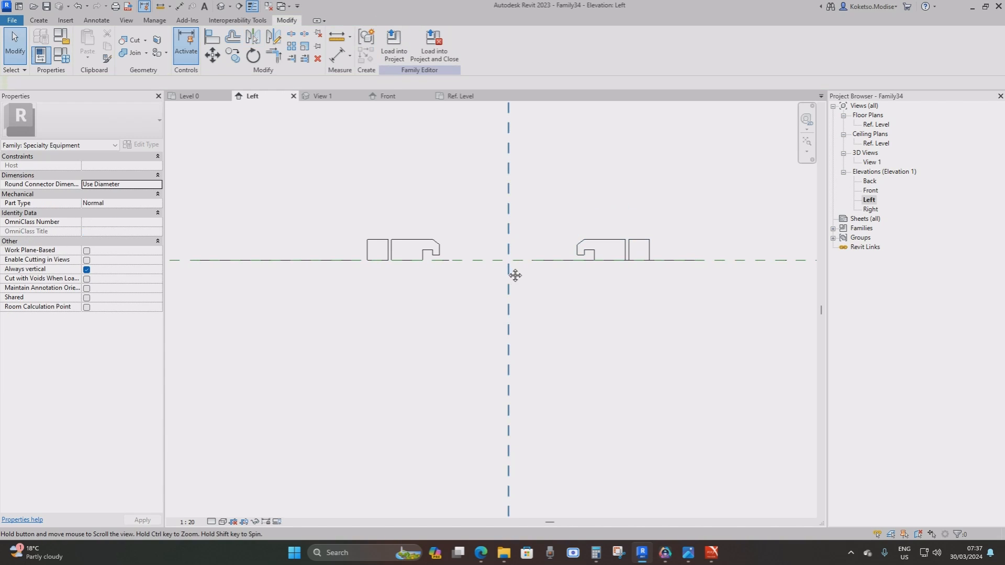
Step: Start a solid extrusion in the Left elevation and sketch a 15 mm vertical line up the outer wall of the left clamp's groove
{"action": "middle_click_drag", "start_coordinate": [608, 272], "coordinate": [583, 271]}
{"action": "middle_click_drag", "start_coordinate": [550, 310], "coordinate": [584, 306]}
{"action": "middle_click_drag", "start_coordinate": [556, 385], "coordinate": [515, 338]}
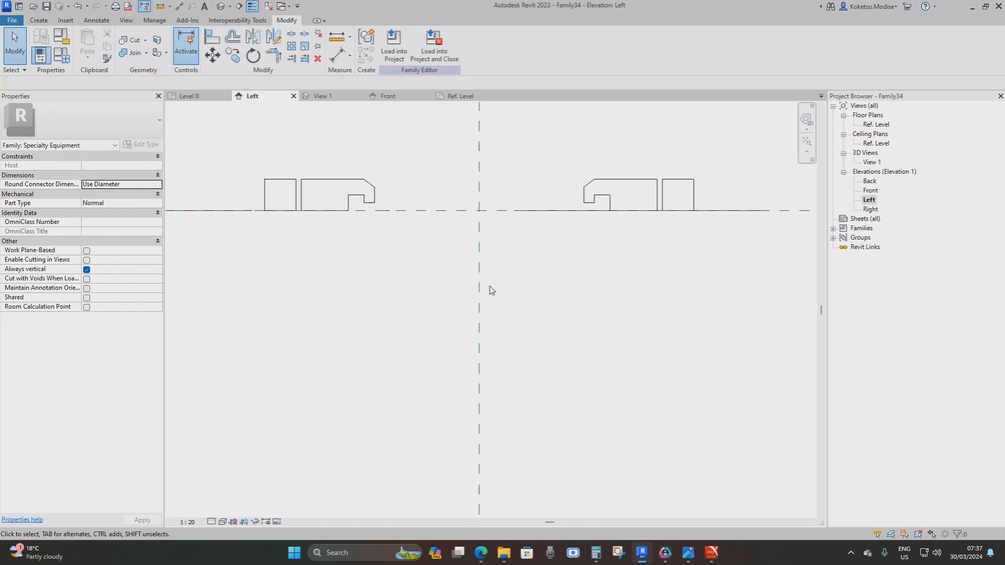
{"action": "middle_click_drag", "start_coordinate": [513, 277], "coordinate": [523, 294]}
{"action": "left_click", "coordinate": [39, 19]}
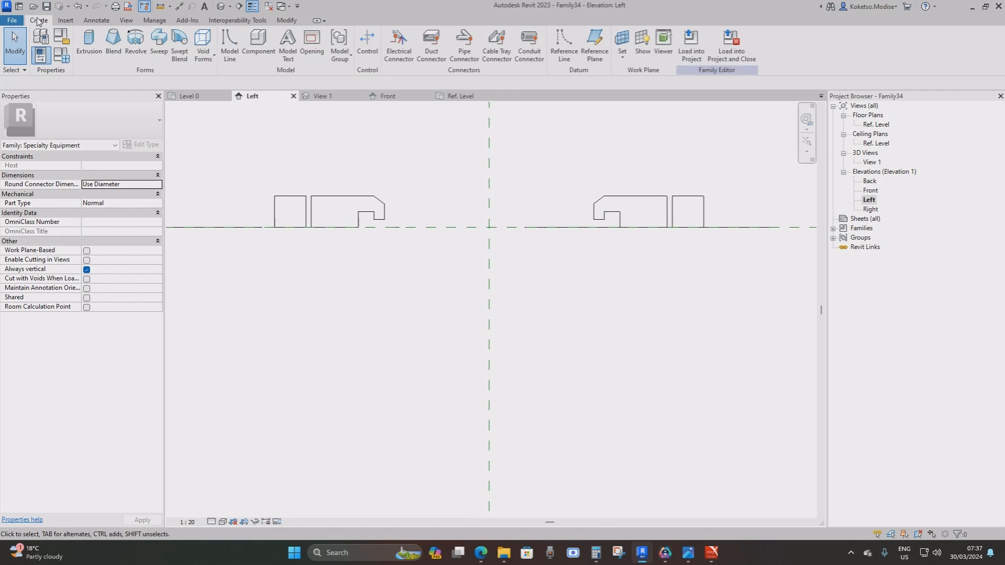
{"action": "left_click", "coordinate": [87, 44]}
{"action": "scroll", "coordinate": [341, 265], "scroll_direction": "up", "scroll_amount": 1}
{"action": "scroll", "coordinate": [341, 265], "scroll_direction": "up", "scroll_amount": 1}
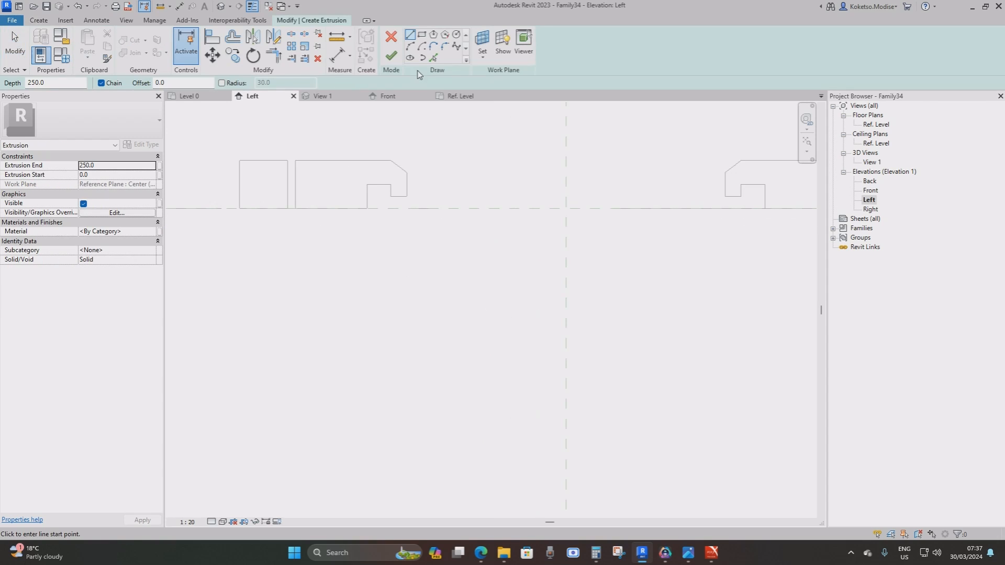
{"action": "left_click", "coordinate": [367, 209]}
{"action": "scroll", "coordinate": [365, 185], "scroll_direction": "up", "scroll_amount": 2}
{"action": "left_click", "coordinate": [368, 183]}
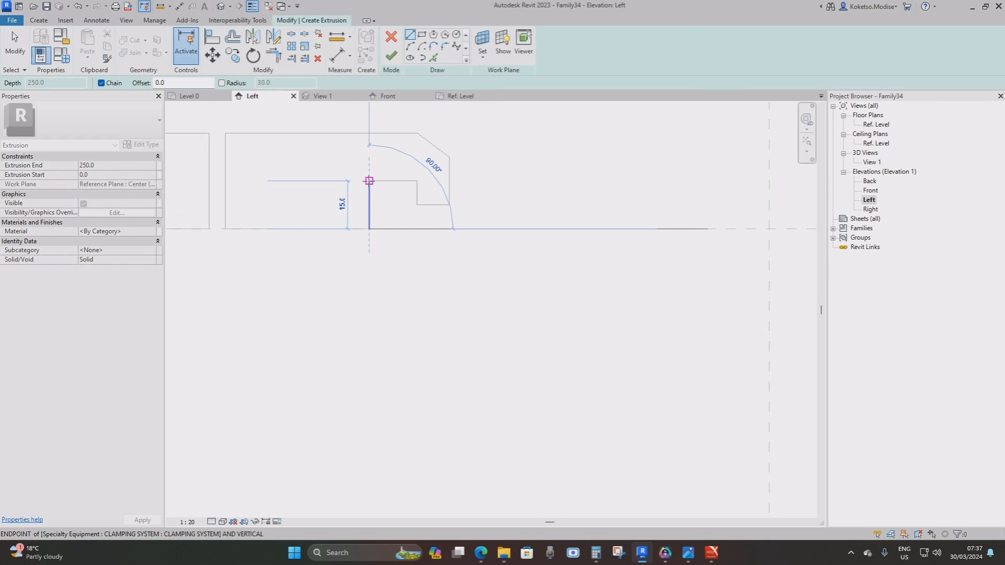
Step: Trace the groove's stepped upper edge to the clamp lip, and sketch a 25 mm base line along the horizontal plane
{"action": "scroll", "coordinate": [365, 184], "scroll_direction": "up", "scroll_amount": 1}
{"action": "left_click", "coordinate": [417, 181]}
{"action": "left_click", "coordinate": [416, 205]}
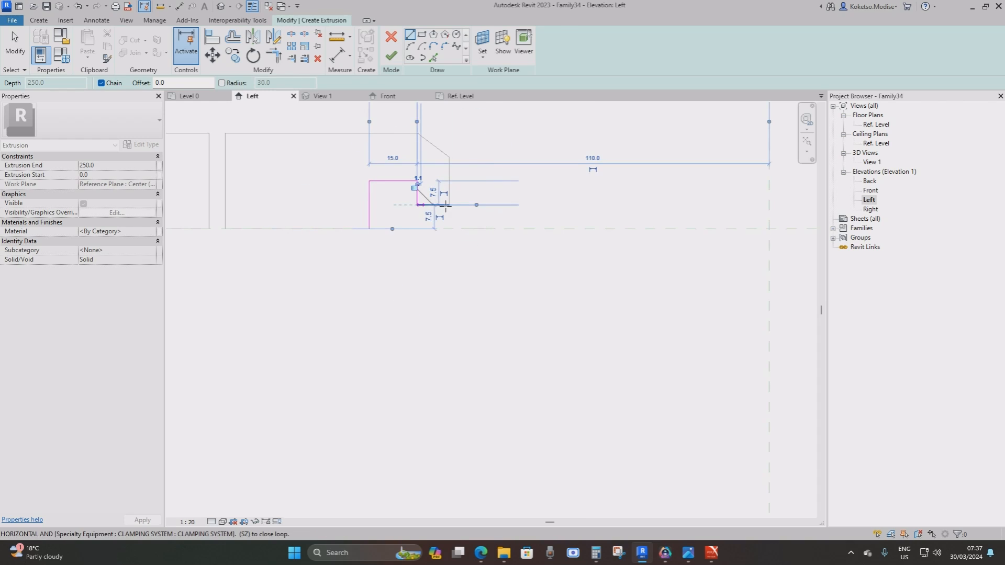
{"action": "left_click", "coordinate": [449, 204]}
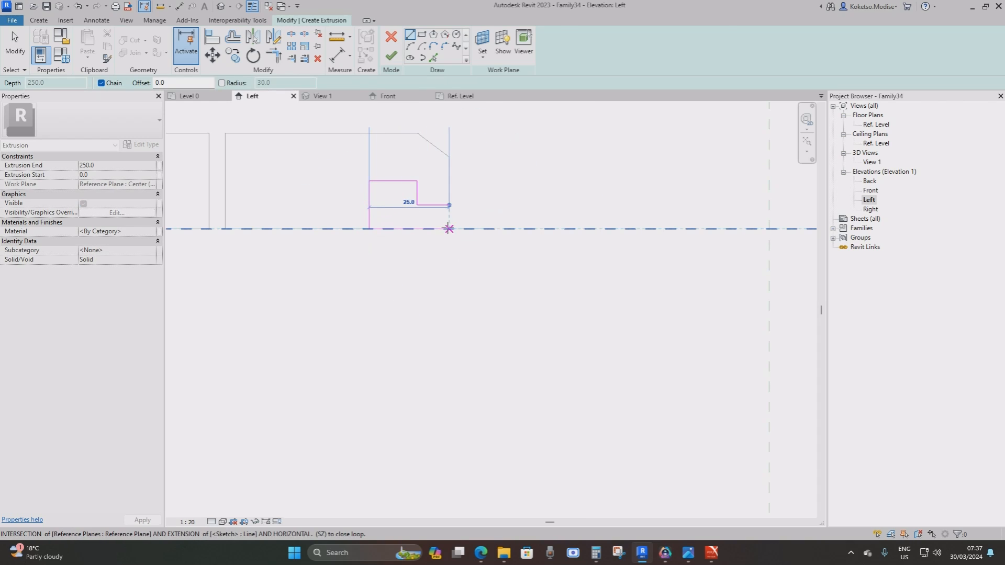
{"action": "left_click", "coordinate": [449, 228]}
Step: Try a 60° diagonal from the base line's inner end down to the vertical centre plane, and delete it
{"action": "scroll", "coordinate": [422, 220], "scroll_direction": "down", "scroll_amount": 2}
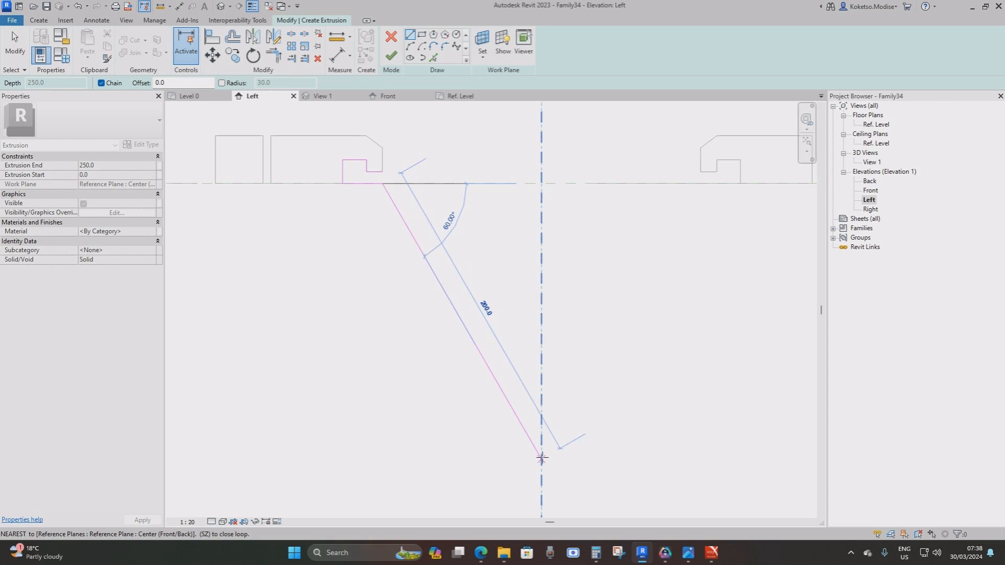
{"action": "left_click", "coordinate": [542, 460]}
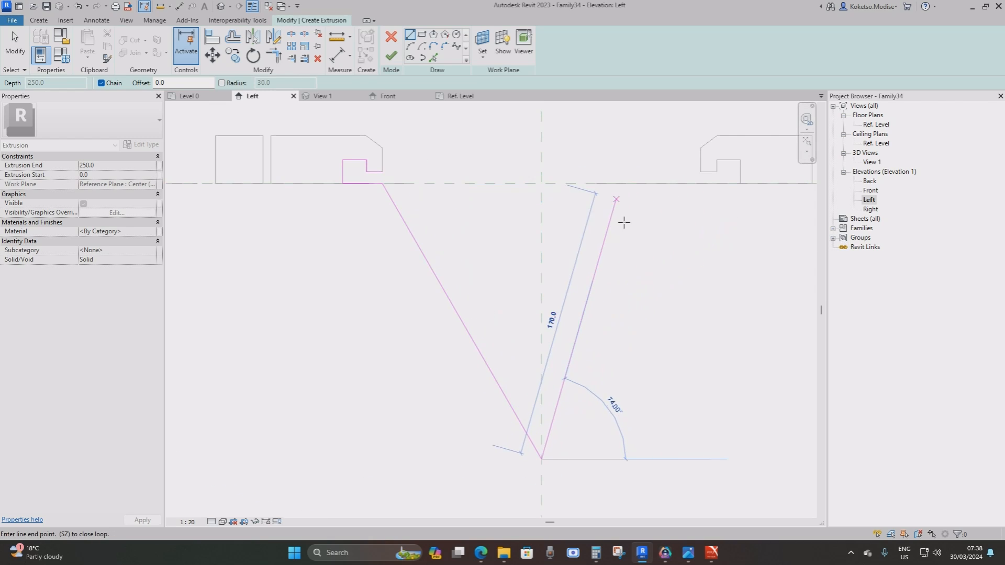
{"action": "key", "text": "Escape"}
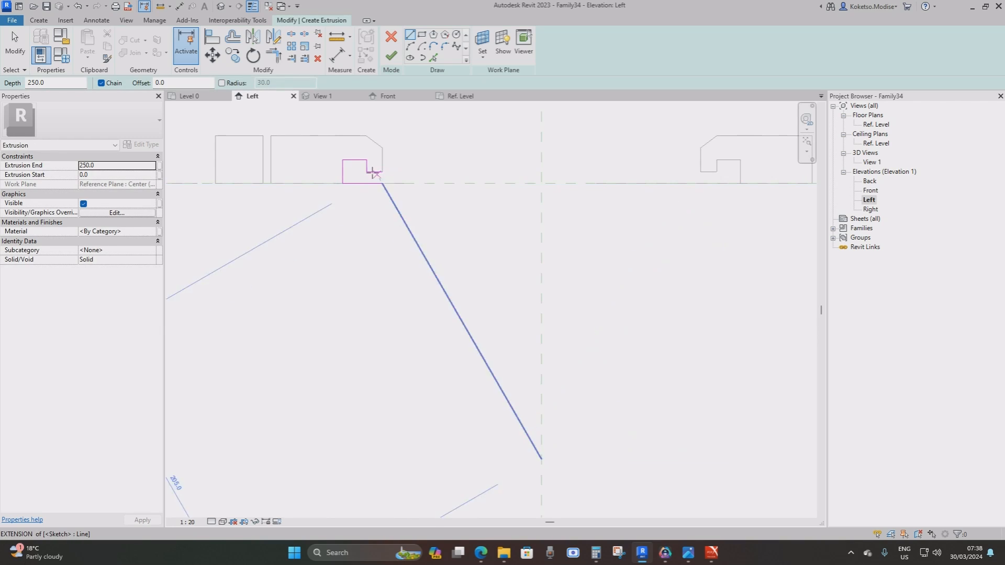
{"action": "left_click", "coordinate": [382, 172]}
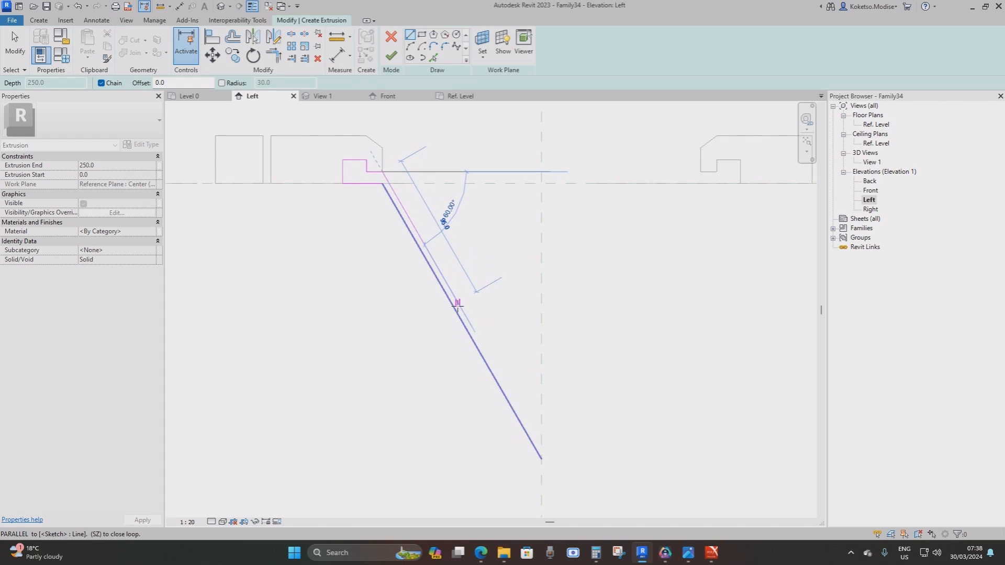
{"action": "key", "text": "Escape"}
{"action": "key", "text": "Escape"}
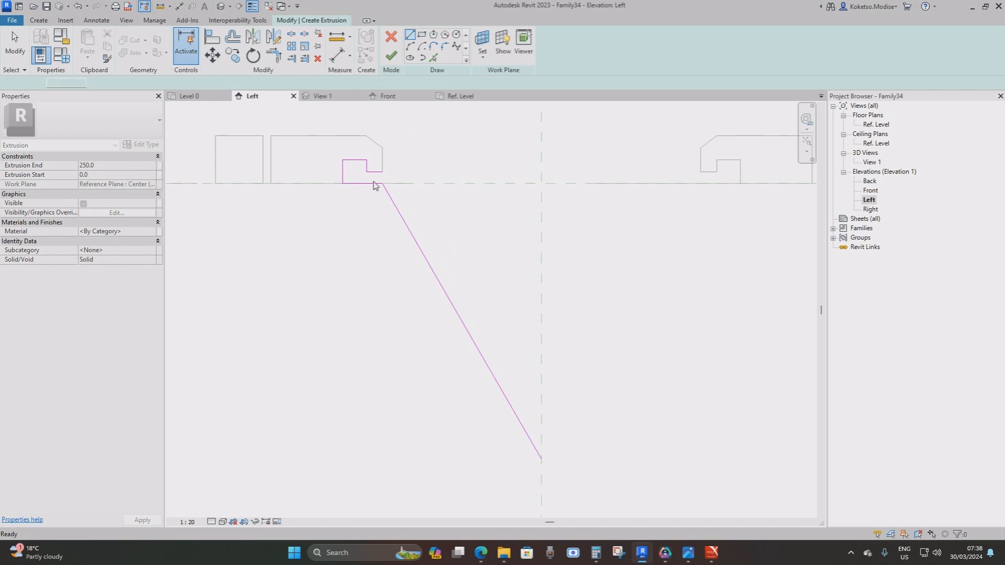
{"action": "scroll", "coordinate": [369, 185], "scroll_direction": "up", "scroll_amount": 3}
{"action": "scroll", "coordinate": [395, 188], "scroll_direction": "down", "scroll_amount": 3}
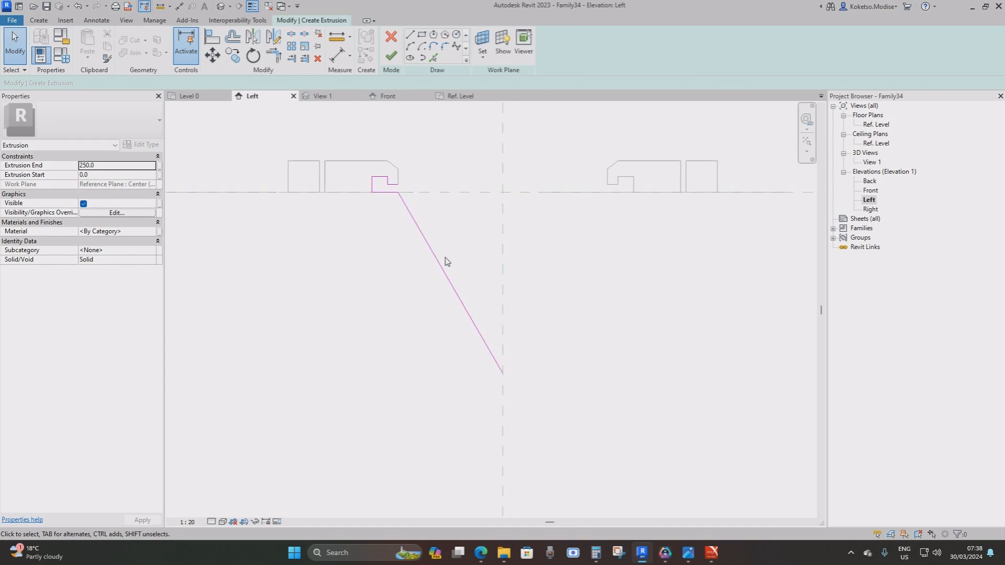
{"action": "left_click", "coordinate": [437, 255]}
{"action": "key", "text": "Delete"}
Step: Shorten the profile's base line so it ends directly below the vertical step in the groove
{"action": "scroll", "coordinate": [388, 170], "scroll_direction": "up", "scroll_amount": 3}
{"action": "left_click", "coordinate": [400, 137]}
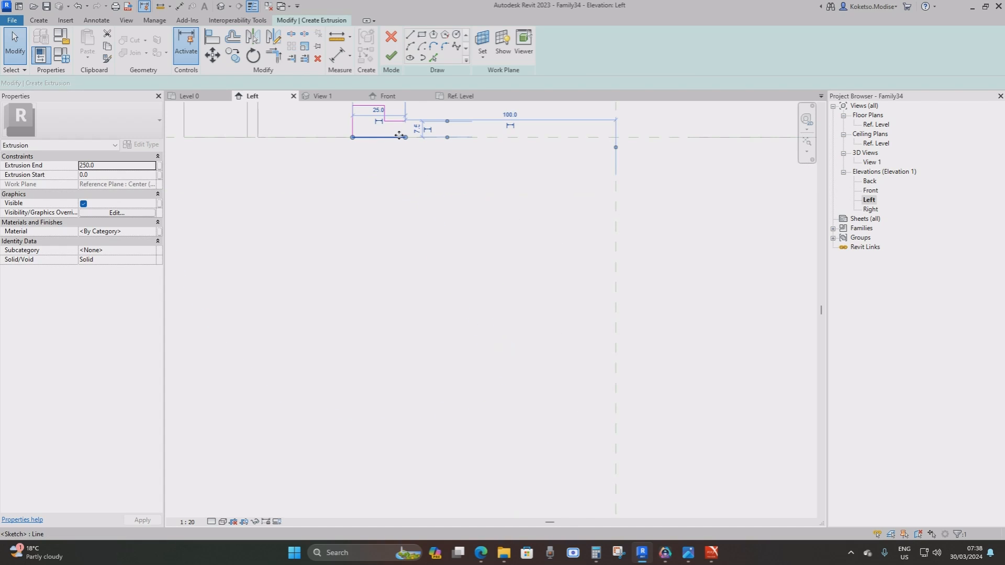
{"action": "left_click_drag", "start_coordinate": [401, 138], "coordinate": [384, 137]}
{"action": "left_click", "coordinate": [474, 122]}
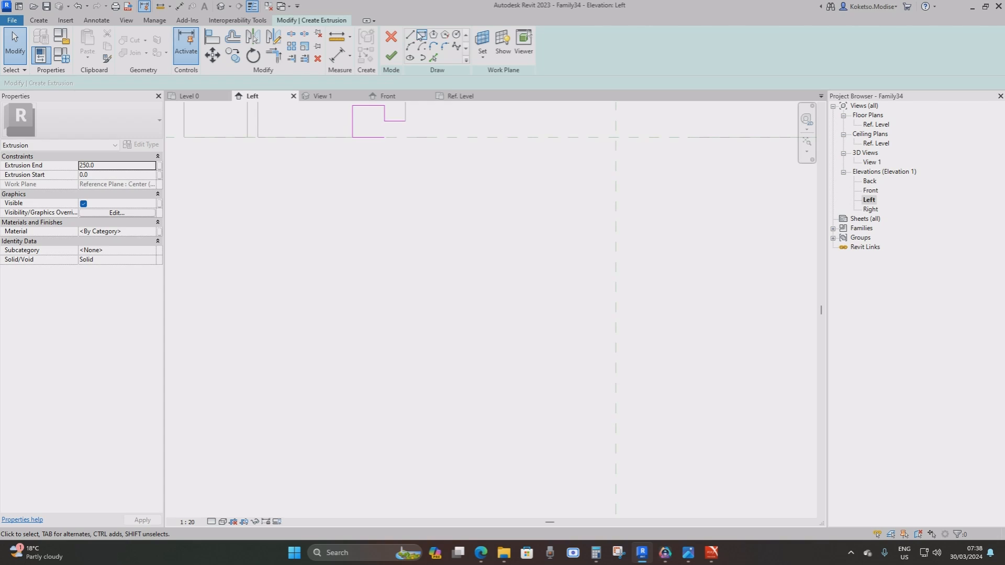
Step: Sketch two diagonals down to the vertical centre plane: about 220 mm at 60° from the base line's end, and another from the clamp lip
{"action": "left_click", "coordinate": [385, 138]}
{"action": "scroll", "coordinate": [416, 231], "scroll_direction": "down", "scroll_amount": 2}
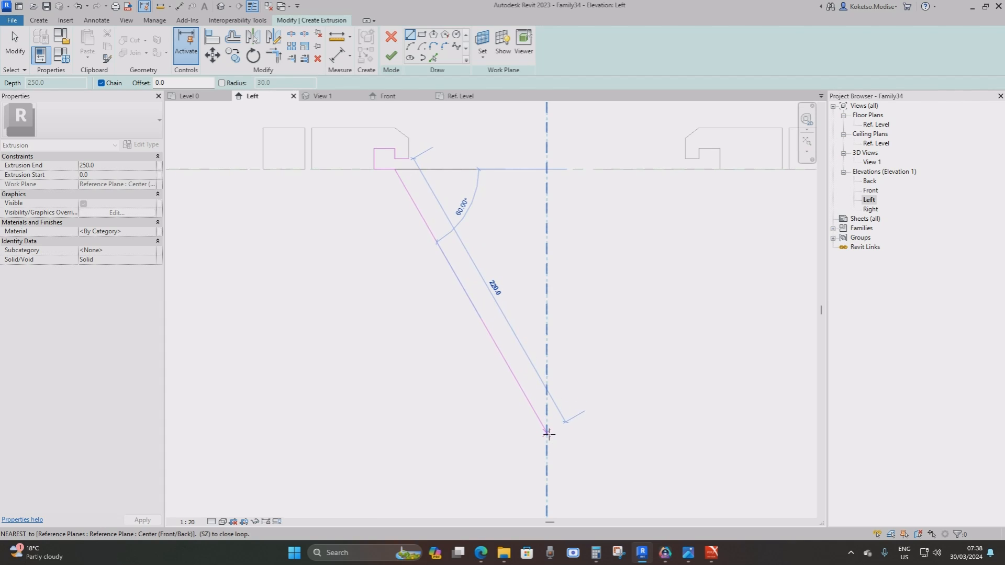
{"action": "left_click", "coordinate": [547, 434]}
{"action": "key", "text": "Escape"}
{"action": "left_click", "coordinate": [409, 158]}
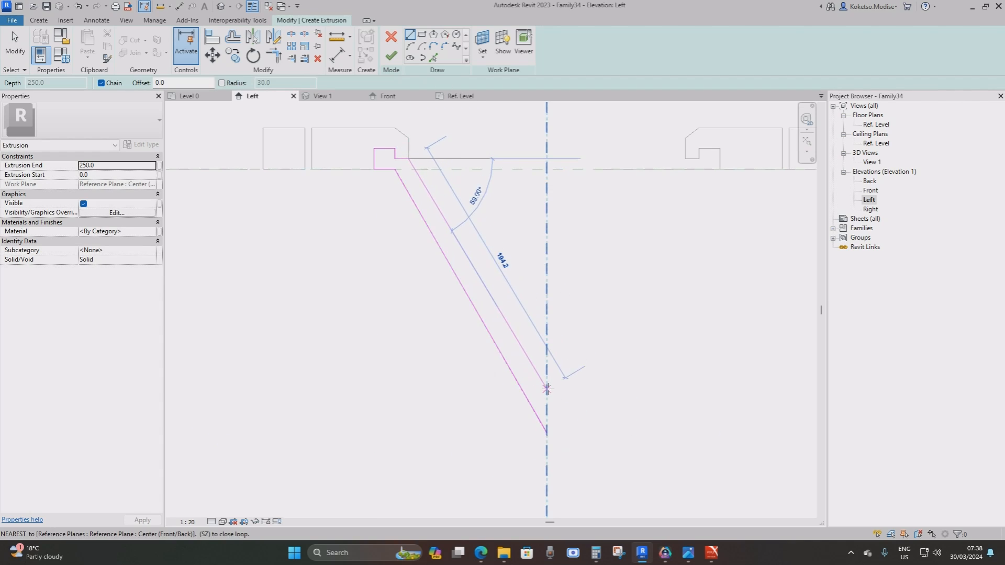
{"action": "left_click", "coordinate": [547, 398]}
{"action": "key", "text": "Escape"}
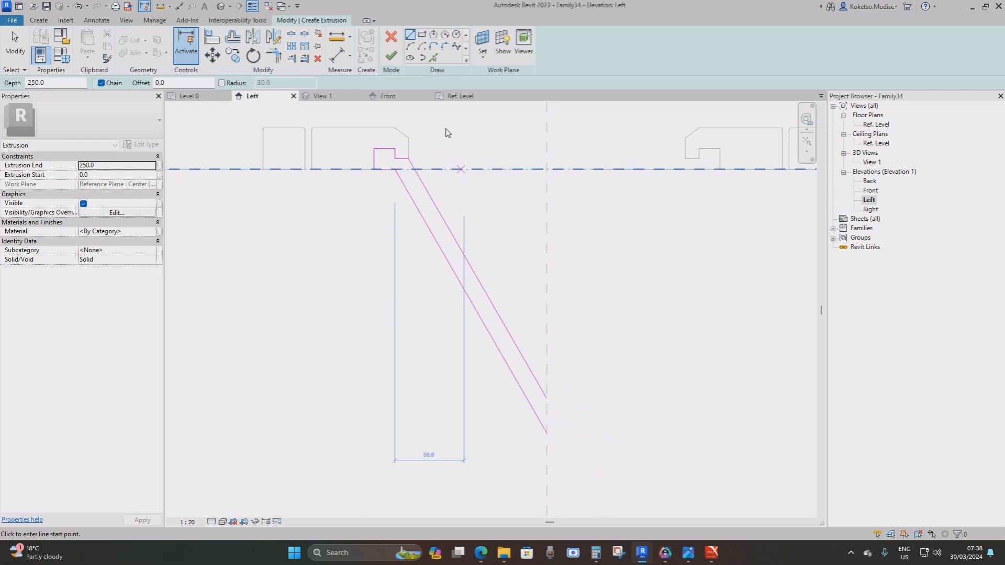
{"action": "key", "text": "Escape"}
Step: Mirror a copy of the whole half profile about the vertical centre plane to form a V-shaped seal
{"action": "left_click_drag", "start_coordinate": [550, 134], "coordinate": [348, 449]}
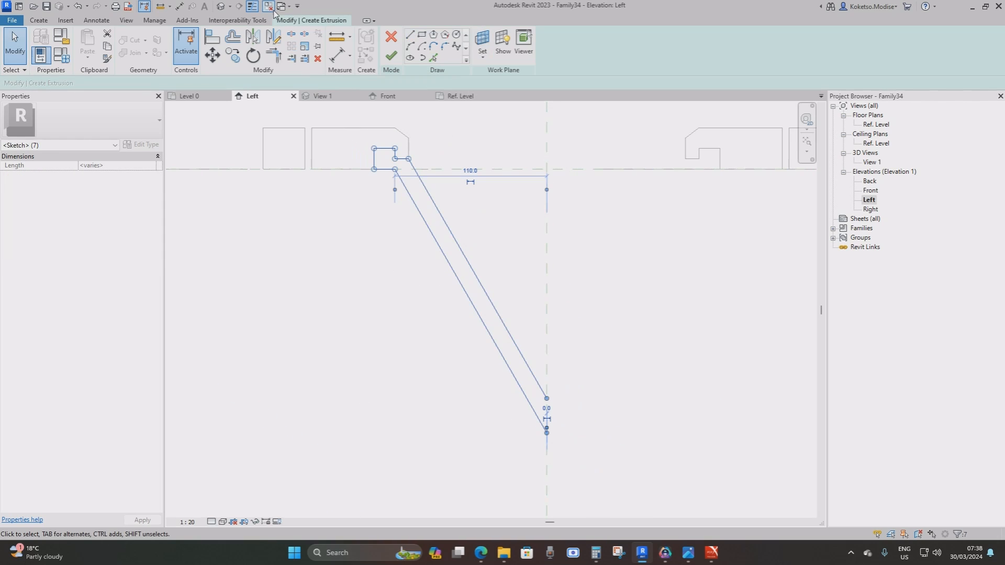
{"action": "left_click", "coordinate": [252, 37]}
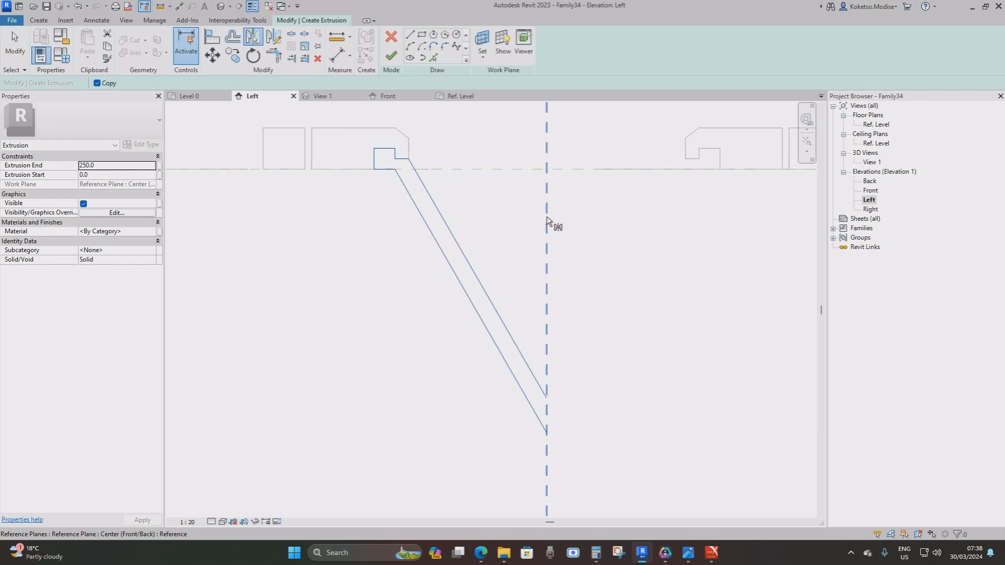
{"action": "left_click", "coordinate": [549, 218]}
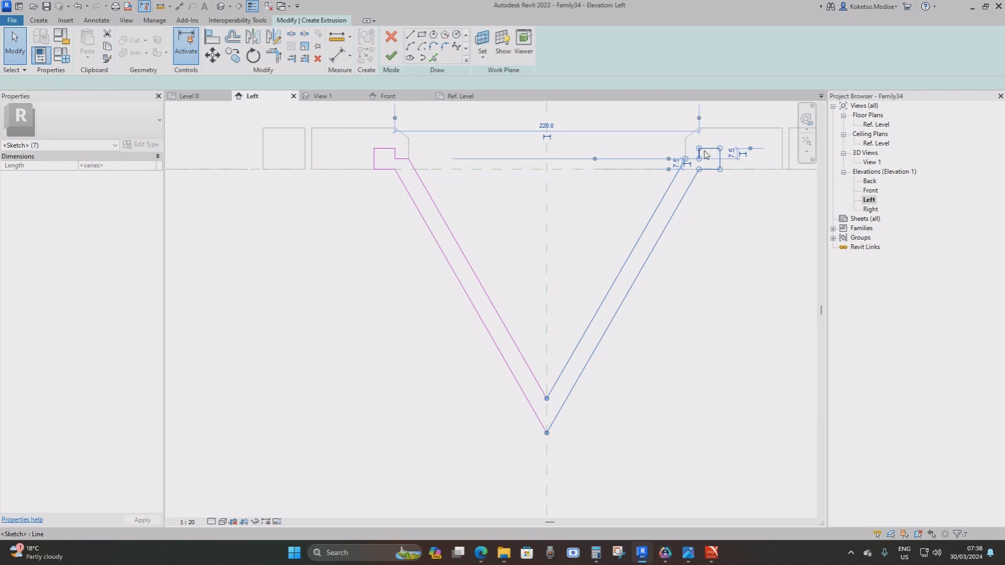
{"action": "left_click", "coordinate": [682, 188]}
Step: Fillet the two upper corners and the outer lower corner of the seal's left head with a 3 mm radius
{"action": "mouse_move", "coordinate": [521, 222]}
{"action": "middle_mouse_down"}
{"action": "mouse_move", "coordinate": [470, 237]}
{"action": "mouse_move", "coordinate": [516, 224]}
{"action": "middle_mouse_up"}
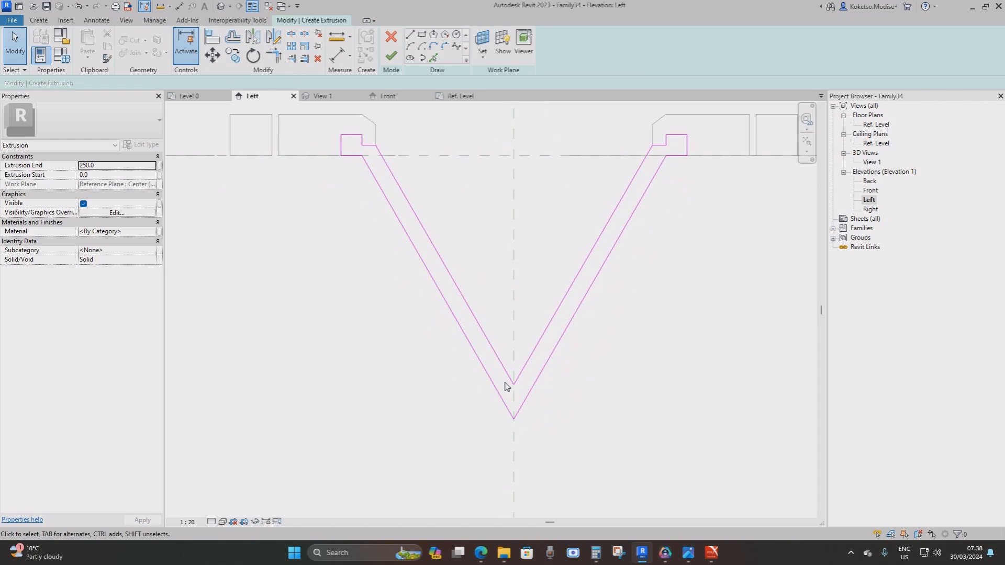
{"action": "scroll", "coordinate": [506, 387], "scroll_direction": "up", "scroll_amount": 1}
{"action": "scroll", "coordinate": [507, 385], "scroll_direction": "down", "scroll_amount": 2}
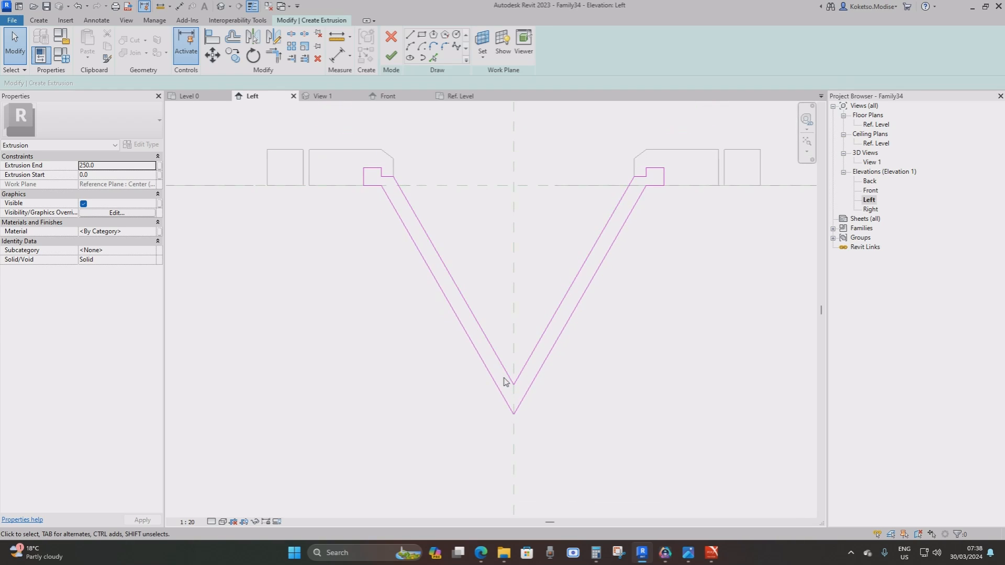
{"action": "scroll", "coordinate": [559, 183], "scroll_direction": "up", "scroll_amount": 1}
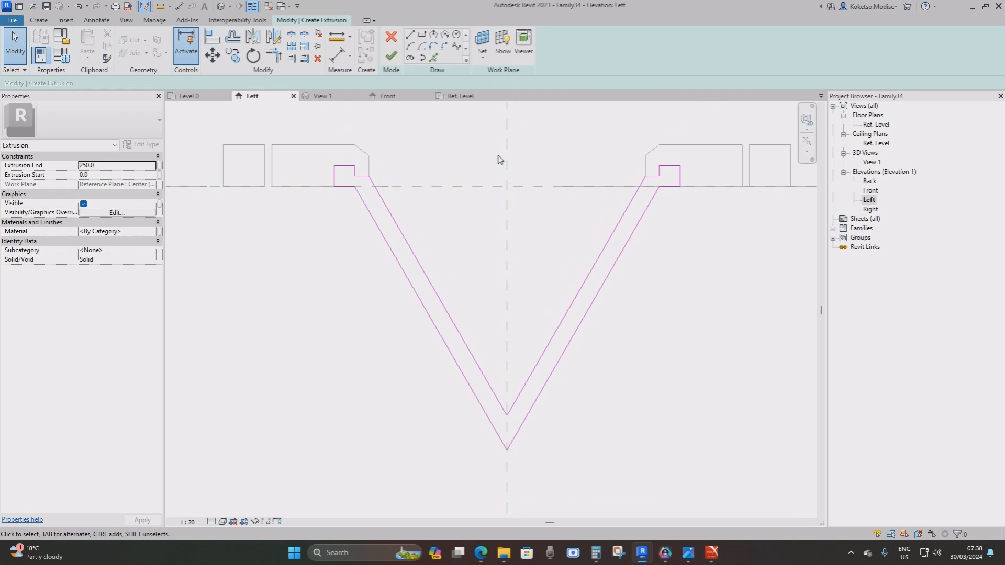
{"action": "left_click", "coordinate": [444, 48]}
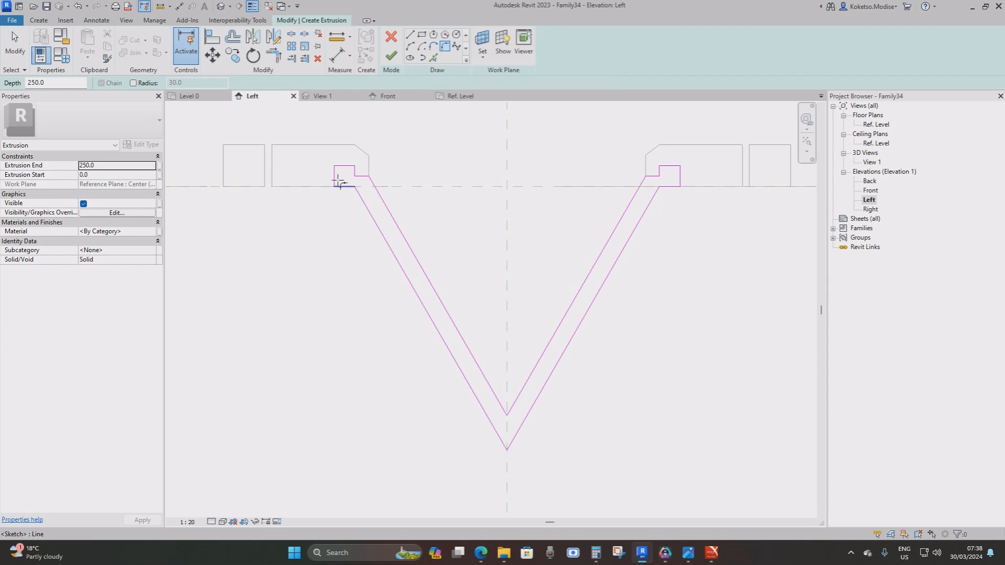
{"action": "scroll", "coordinate": [335, 173], "scroll_direction": "up", "scroll_amount": 2}
{"action": "scroll", "coordinate": [333, 171], "scroll_direction": "up", "scroll_amount": 1}
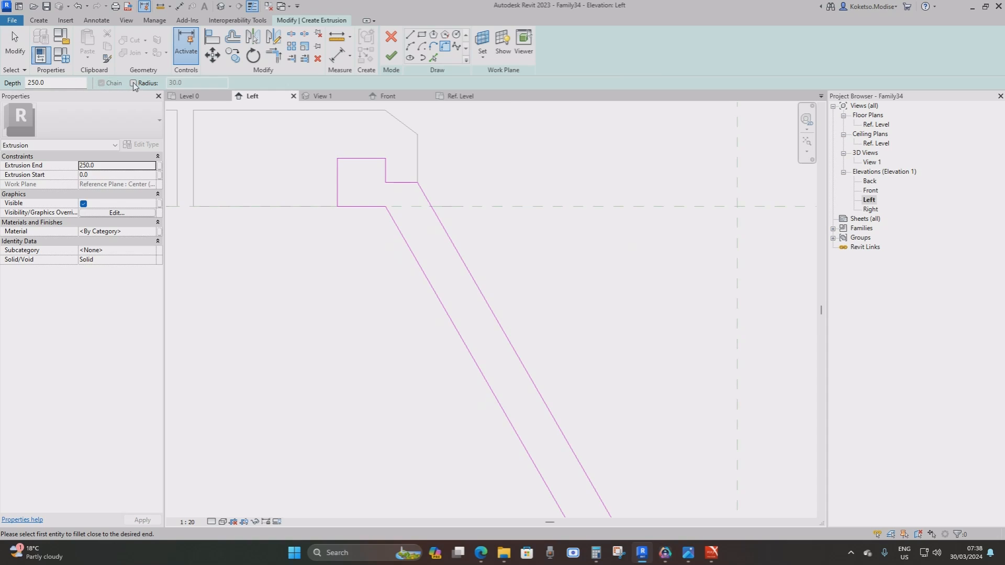
{"action": "scroll", "coordinate": [359, 186], "scroll_direction": "up", "scroll_amount": 2}
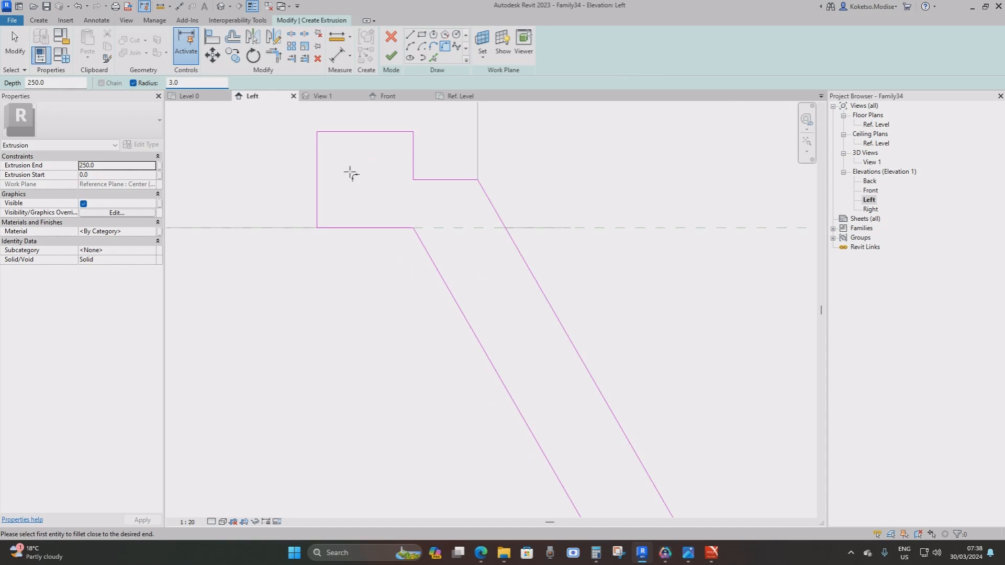
{"action": "left_click", "coordinate": [316, 140]}
{"action": "left_click", "coordinate": [388, 132]}
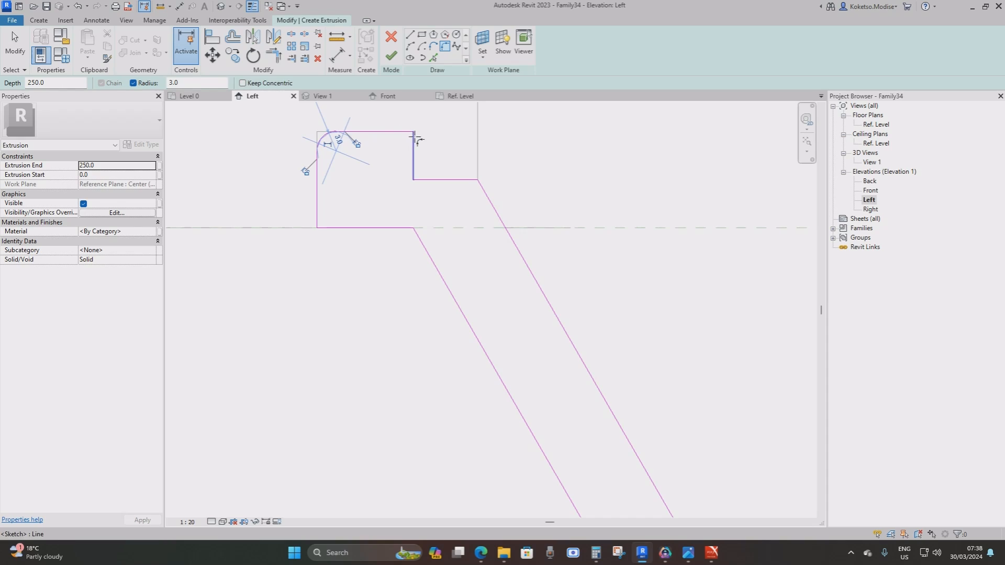
{"action": "left_click", "coordinate": [414, 140]}
{"action": "left_click", "coordinate": [319, 222]}
{"action": "left_click", "coordinate": [332, 226]}
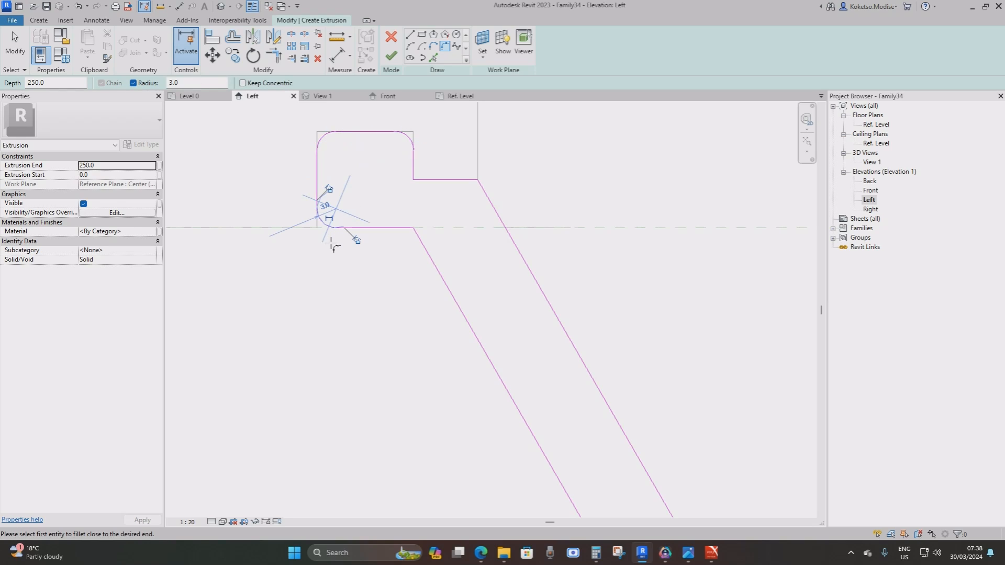
Step: Apply the same 3 mm fillets to the two upper corners and the outer lower corner of the seal's right head
{"action": "scroll", "coordinate": [247, 133], "scroll_direction": "down", "scroll_amount": 4}
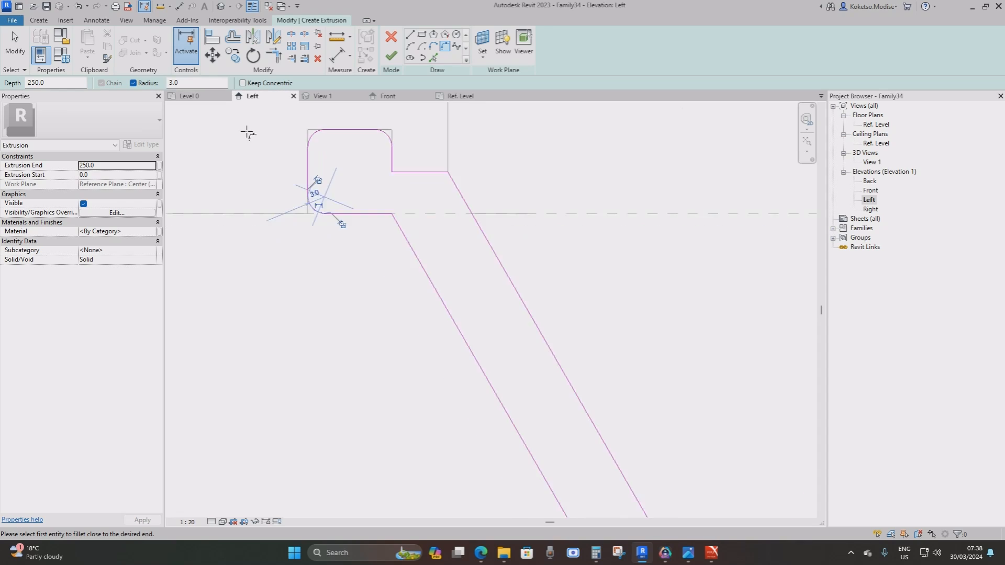
{"action": "mouse_move", "coordinate": [552, 227]}
{"action": "middle_mouse_down"}
{"action": "mouse_move", "coordinate": [524, 202]}
{"action": "mouse_move", "coordinate": [192, 263]}
{"action": "middle_mouse_up"}
{"action": "scroll", "coordinate": [510, 210], "scroll_direction": "up", "scroll_amount": 4}
{"action": "left_click", "coordinate": [498, 173]}
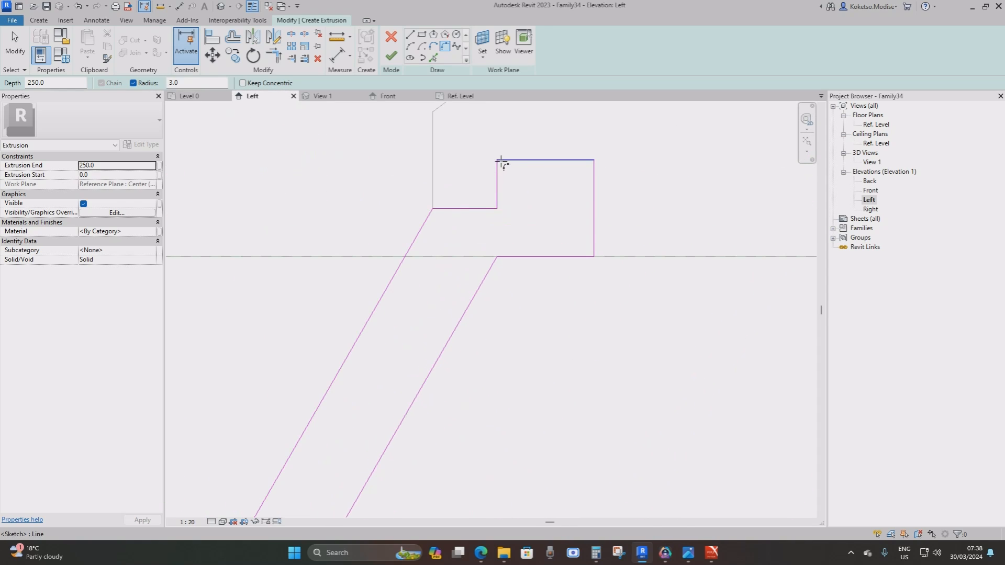
{"action": "left_click", "coordinate": [596, 173]}
{"action": "left_click", "coordinate": [596, 231]}
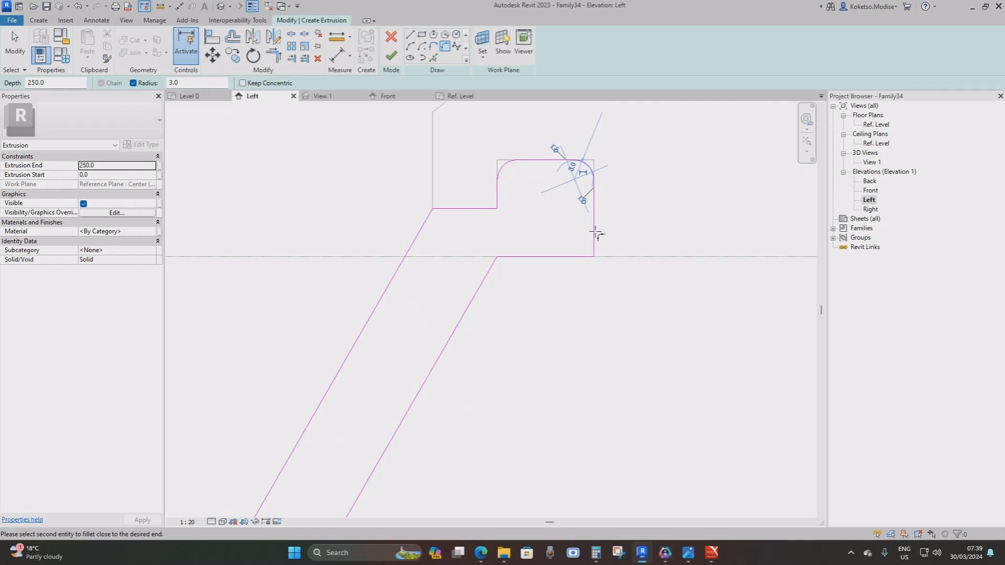
{"action": "left_click", "coordinate": [581, 258]}
Step: Fillet both corners where the right diagonal leg meets the seal's head with a 5 mm radius
{"action": "scroll", "coordinate": [519, 292], "scroll_direction": "down", "scroll_amount": 1}
{"action": "scroll", "coordinate": [519, 295], "scroll_direction": "up", "scroll_amount": 1}
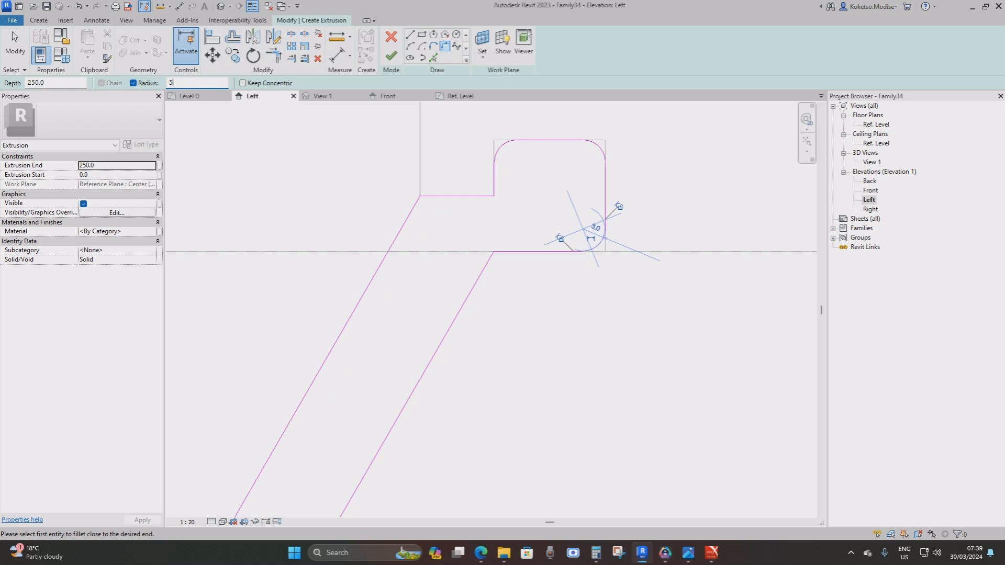
{"action": "left_click", "coordinate": [426, 198]}
{"action": "left_click", "coordinate": [423, 209]}
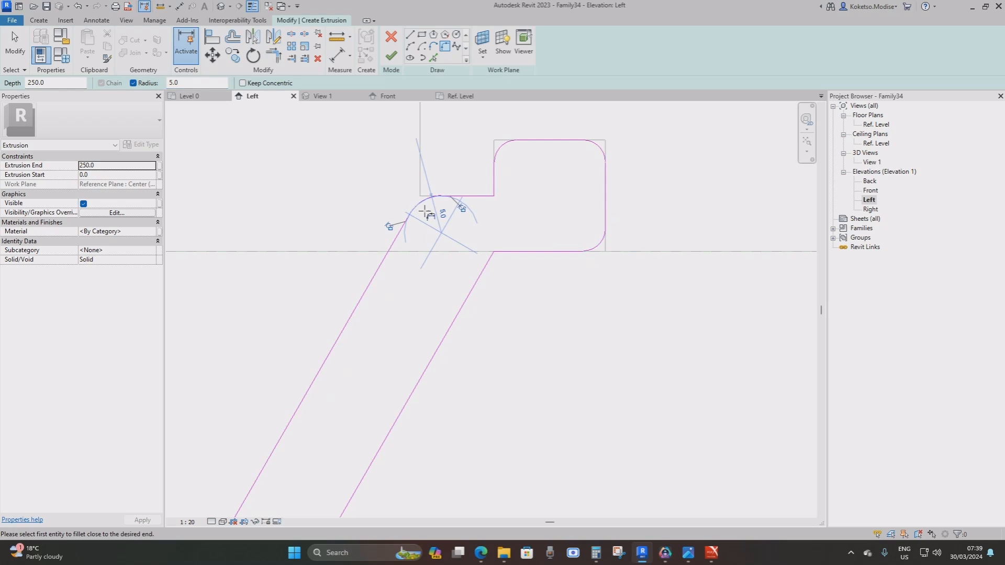
{"action": "left_click", "coordinate": [504, 252]}
{"action": "left_click", "coordinate": [489, 260]}
Step: Fillet both corners where the left diagonal leg meets the seal's head with a 5 mm radius
{"action": "scroll", "coordinate": [581, 242], "scroll_direction": "down", "scroll_amount": 3}
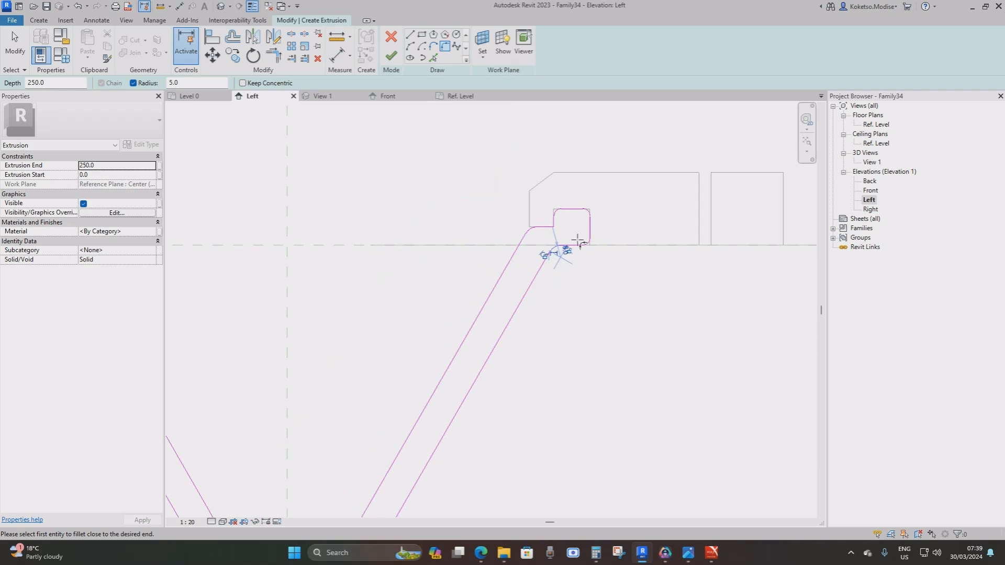
{"action": "middle_click_drag", "start_coordinate": [362, 291], "coordinate": [873, 197]}
{"action": "scroll", "coordinate": [511, 178], "scroll_direction": "up", "scroll_amount": 4}
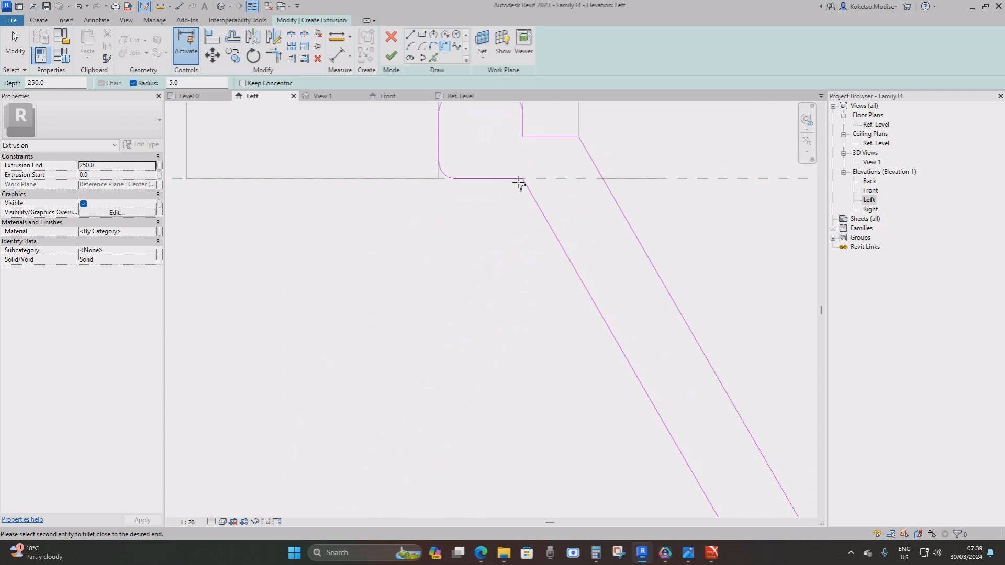
{"action": "left_click", "coordinate": [521, 185]}
{"action": "left_click", "coordinate": [567, 137]}
{"action": "left_click", "coordinate": [583, 148]}
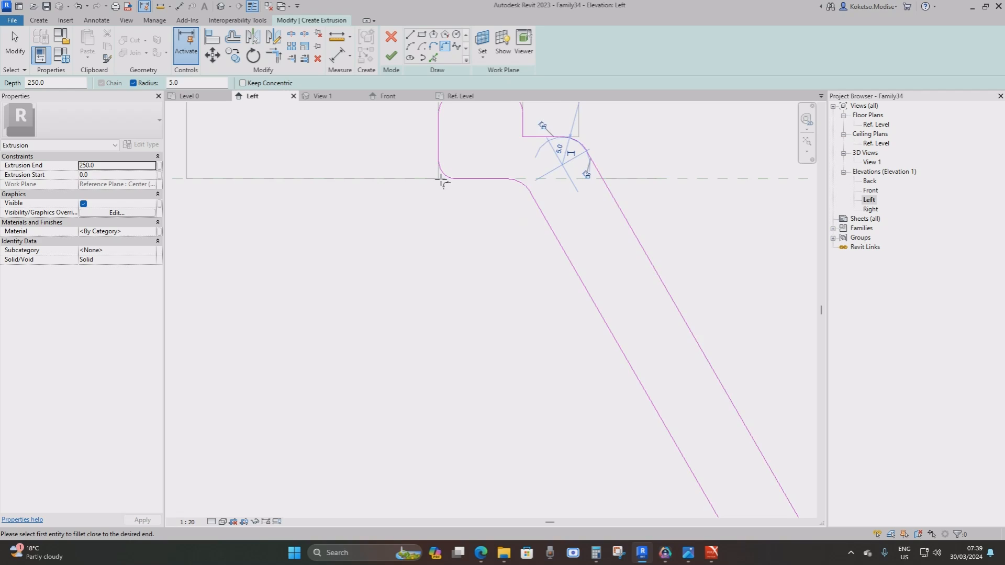
Step: Fillet the outer and inner points at the bottom of the V with a 15 mm radius
{"action": "scroll", "coordinate": [442, 180], "scroll_direction": "down", "scroll_amount": 5}
{"action": "middle_click_drag", "start_coordinate": [687, 366], "coordinate": [664, 293]}
{"action": "scroll", "coordinate": [572, 280], "scroll_direction": "up", "scroll_amount": 3}
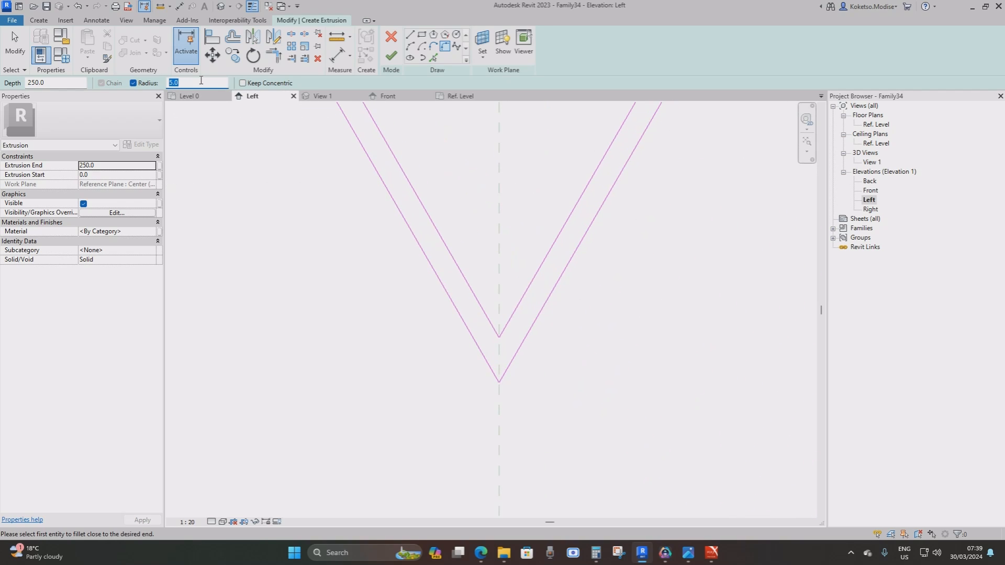
{"action": "left_click", "coordinate": [509, 370]}
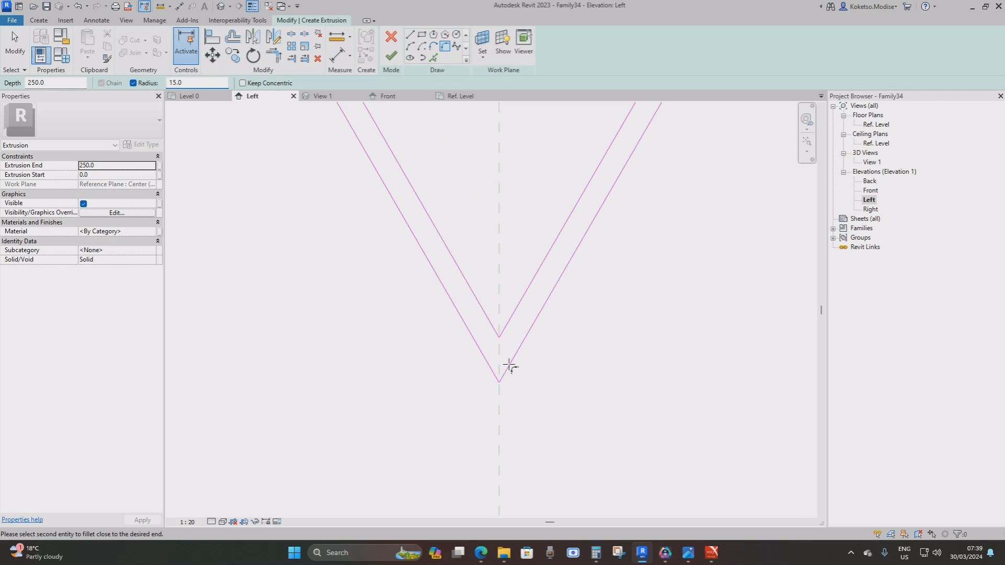
{"action": "left_click", "coordinate": [490, 361]}
{"action": "left_click", "coordinate": [508, 322]}
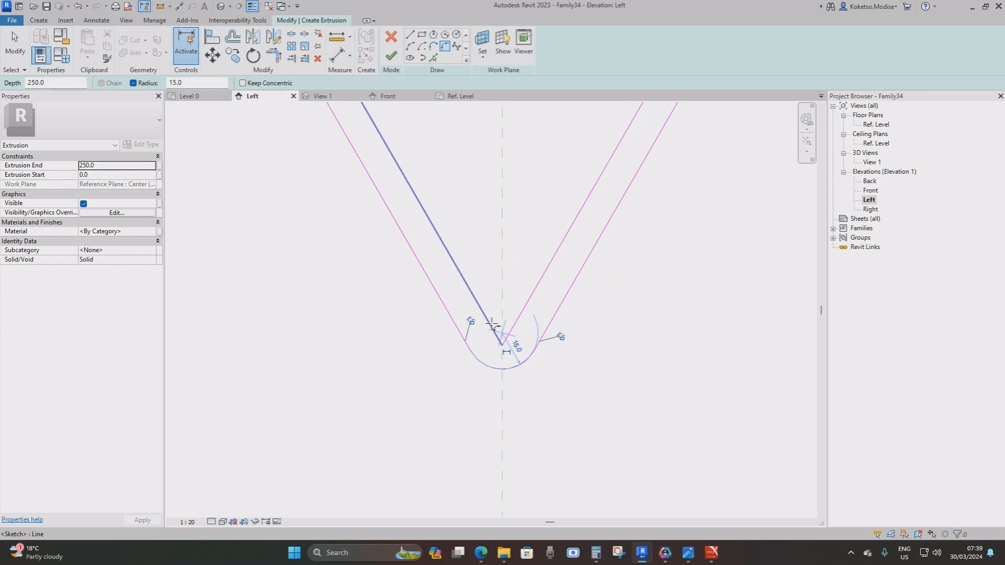
{"action": "left_click", "coordinate": [491, 322]}
{"action": "scroll", "coordinate": [511, 358], "scroll_direction": "down", "scroll_amount": 2}
{"action": "scroll", "coordinate": [511, 358], "scroll_direction": "up", "scroll_amount": 2}
{"action": "key", "text": "Escape"}
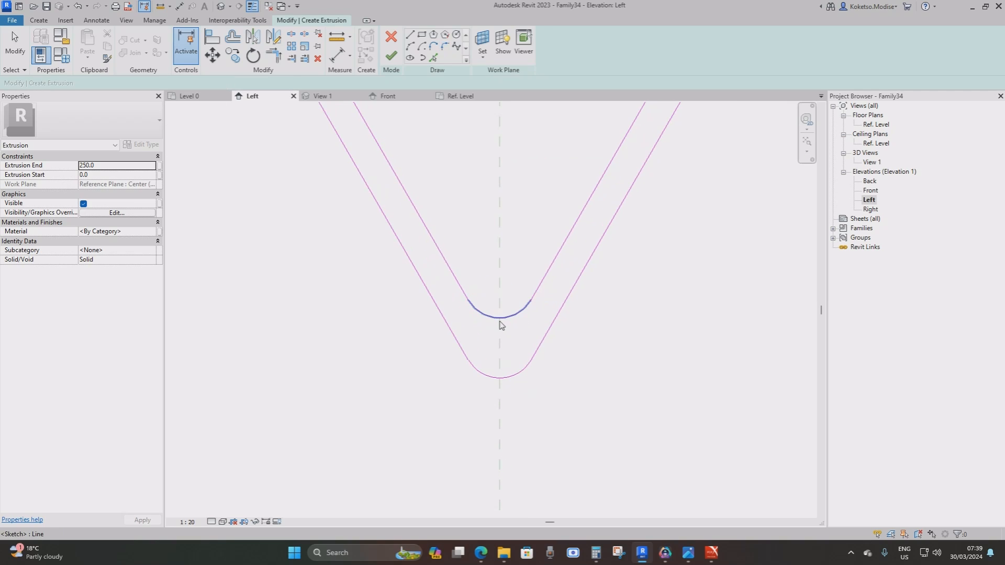
Step: Set the radius of the inner arc at the bottom of the V to 10 mm
{"action": "left_click", "coordinate": [505, 337]}
{"action": "left_click", "coordinate": [507, 323]}
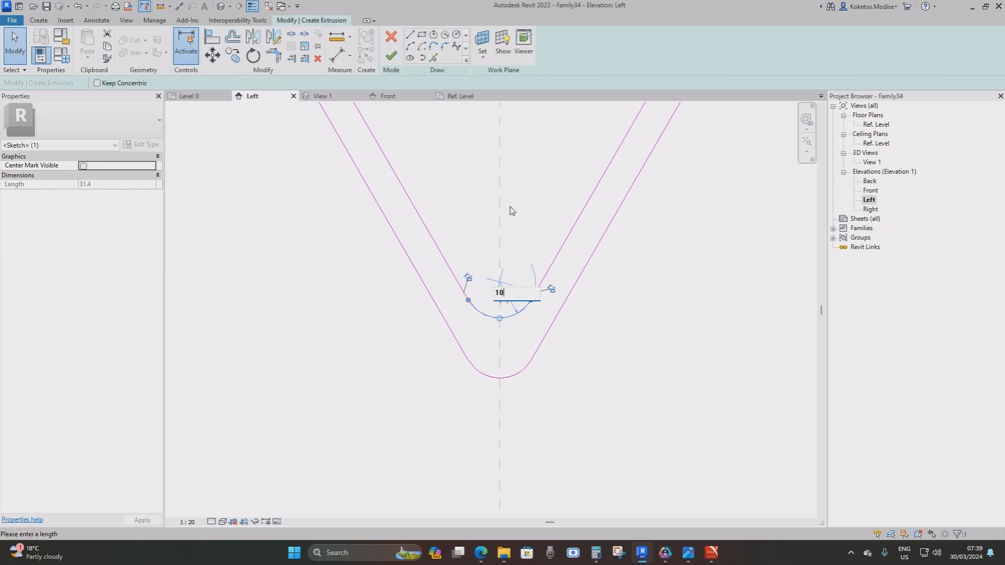
{"action": "key", "text": "Return"}
{"action": "left_click", "coordinate": [630, 350]}
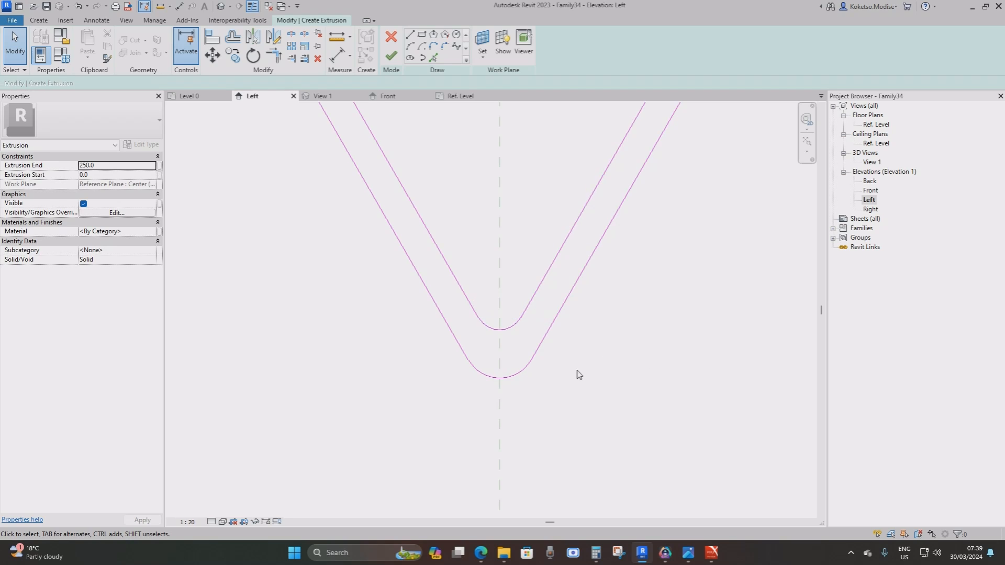
Step: Examine the complete V-shaped seal profile and how its heads sit in the two clamping systems
{"action": "scroll", "coordinate": [568, 372], "scroll_direction": "down", "scroll_amount": 4}
{"action": "mouse_move", "coordinate": [568, 334]}
{"action": "middle_mouse_down"}
{"action": "mouse_move", "coordinate": [560, 373]}
{"action": "mouse_move", "coordinate": [656, 357]}
{"action": "mouse_move", "coordinate": [663, 333]}
{"action": "mouse_move", "coordinate": [628, 331]}
{"action": "middle_mouse_up"}
{"action": "scroll", "coordinate": [530, 370], "scroll_direction": "down", "scroll_amount": 1}
{"action": "scroll", "coordinate": [532, 369], "scroll_direction": "down", "scroll_amount": 2}
{"action": "scroll", "coordinate": [599, 269], "scroll_direction": "up", "scroll_amount": 3}
{"action": "scroll", "coordinate": [657, 324], "scroll_direction": "down", "scroll_amount": 4}
{"action": "scroll", "coordinate": [618, 325], "scroll_direction": "up", "scroll_amount": 1}
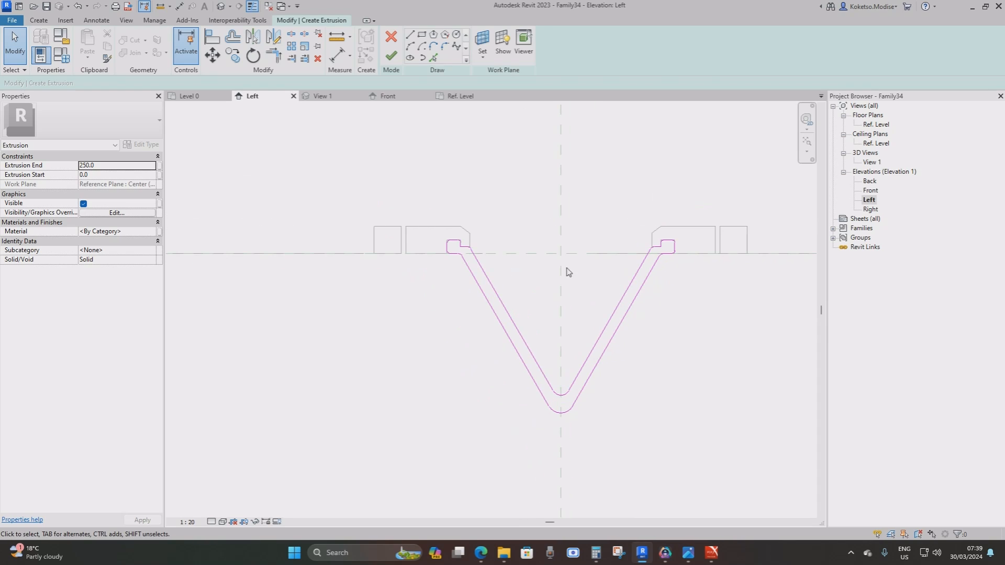
{"action": "scroll", "coordinate": [529, 328], "scroll_direction": "up", "scroll_amount": 2}
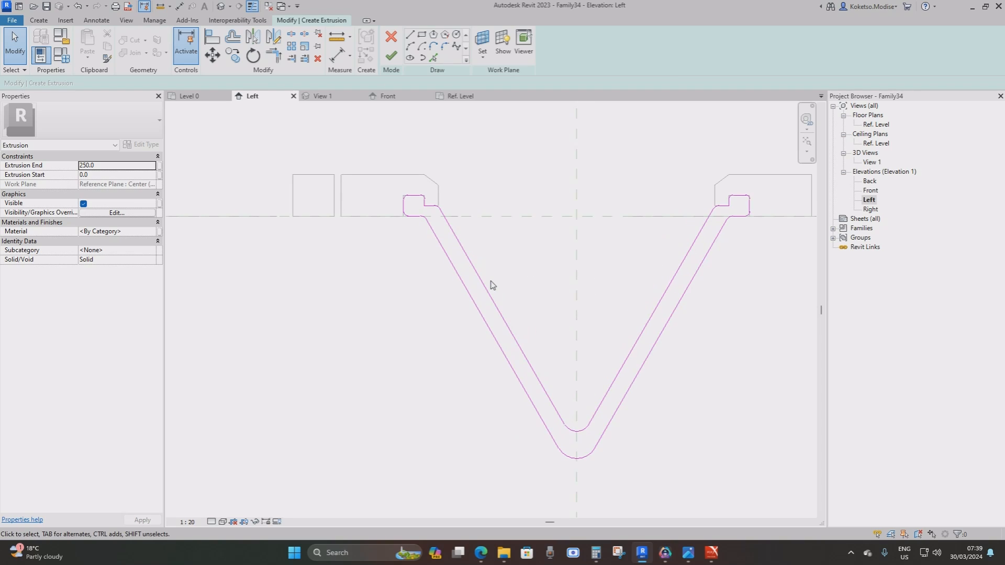
{"action": "scroll", "coordinate": [494, 288], "scroll_direction": "down", "scroll_amount": 2}
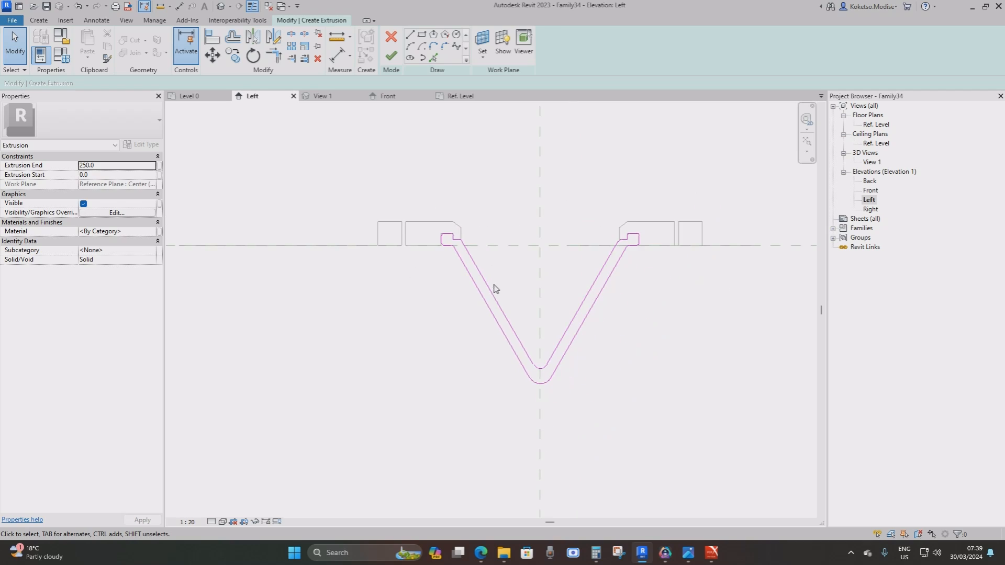
{"action": "scroll", "coordinate": [515, 281], "scroll_direction": "up", "scroll_amount": 1}
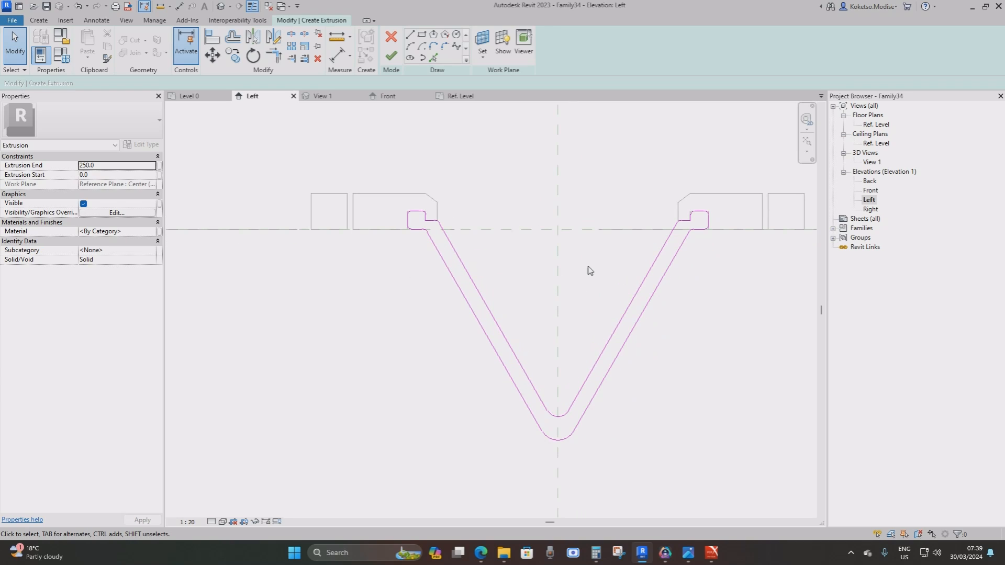
{"action": "middle_click_drag", "start_coordinate": [564, 285], "coordinate": [560, 286]}
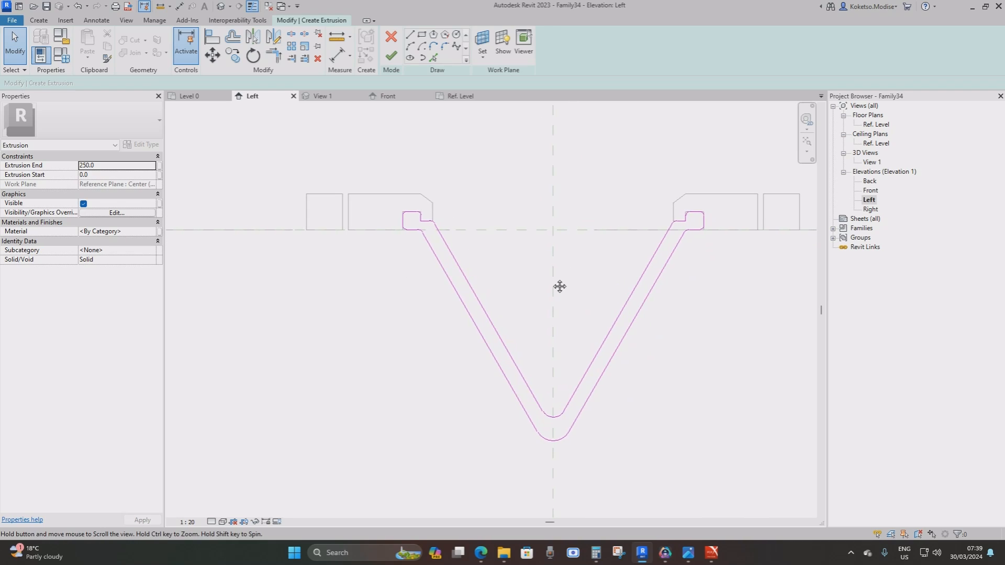
Step: Place an angular dimension between the outer edges of the seal's two diagonal legs, with its arc above the profile
{"action": "left_click", "coordinate": [180, 6]}
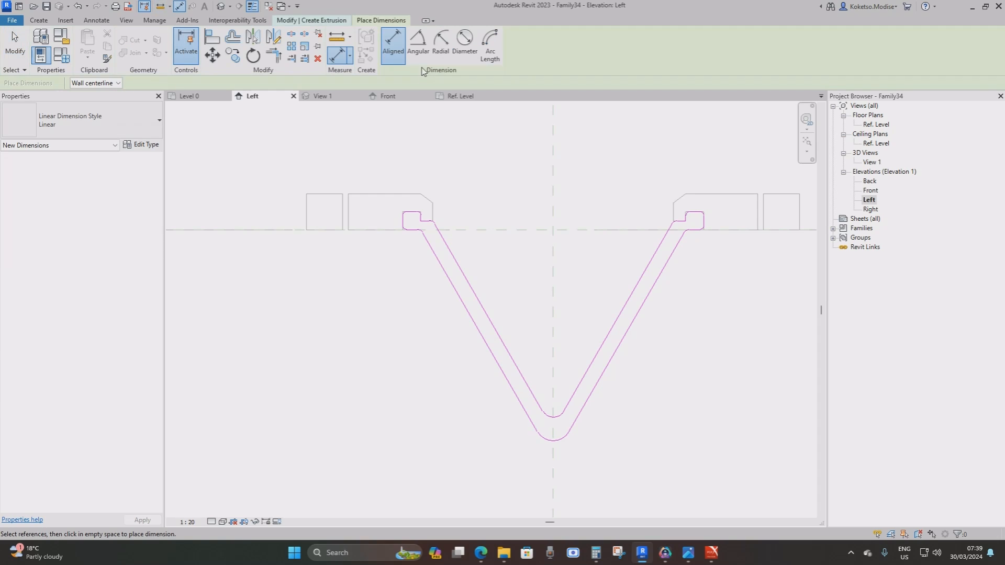
{"action": "left_click", "coordinate": [418, 43]}
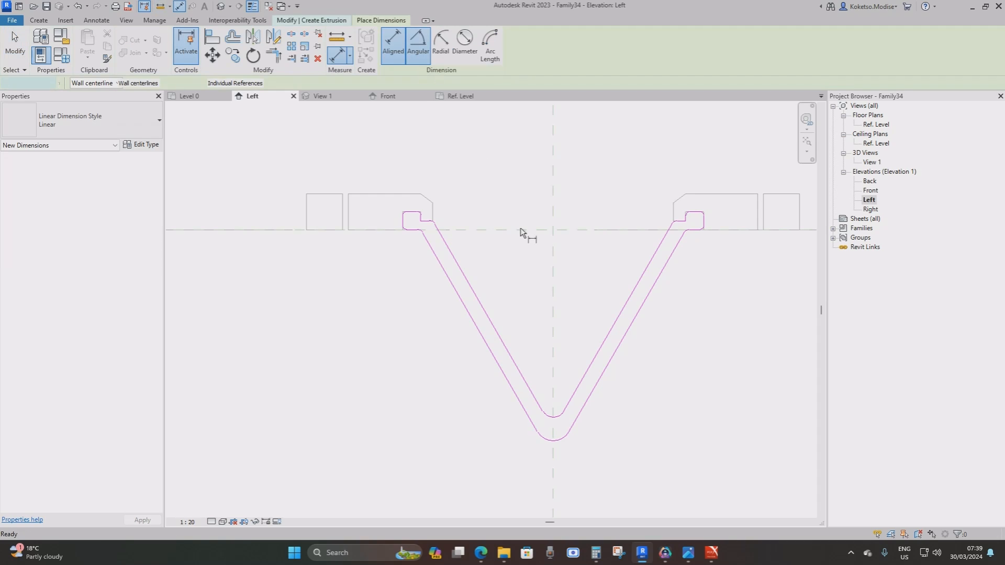
{"action": "left_click", "coordinate": [458, 293]}
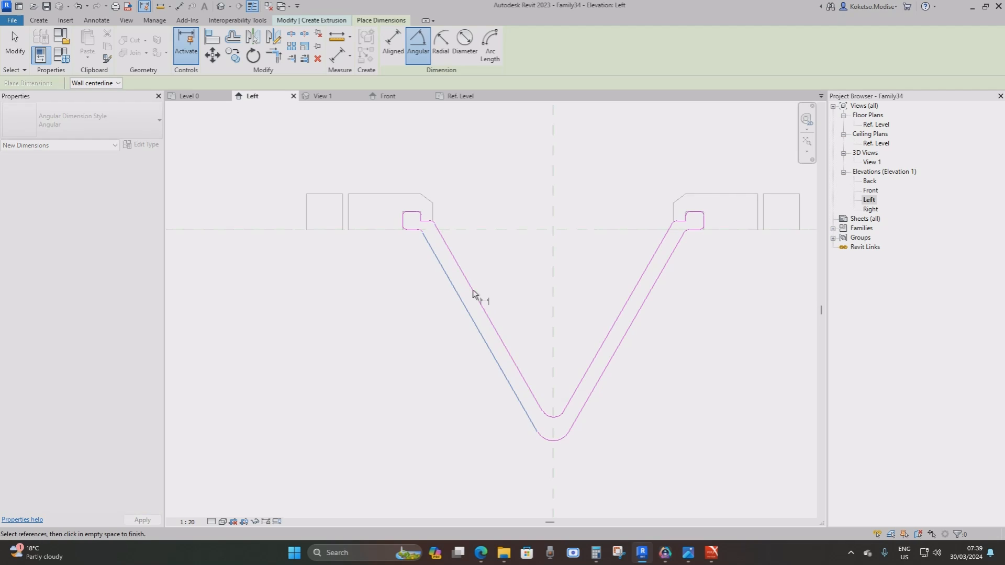
{"action": "left_click", "coordinate": [643, 300]}
{"action": "scroll", "coordinate": [508, 276], "scroll_direction": "down", "scroll_amount": 2}
{"action": "left_click", "coordinate": [508, 141]}
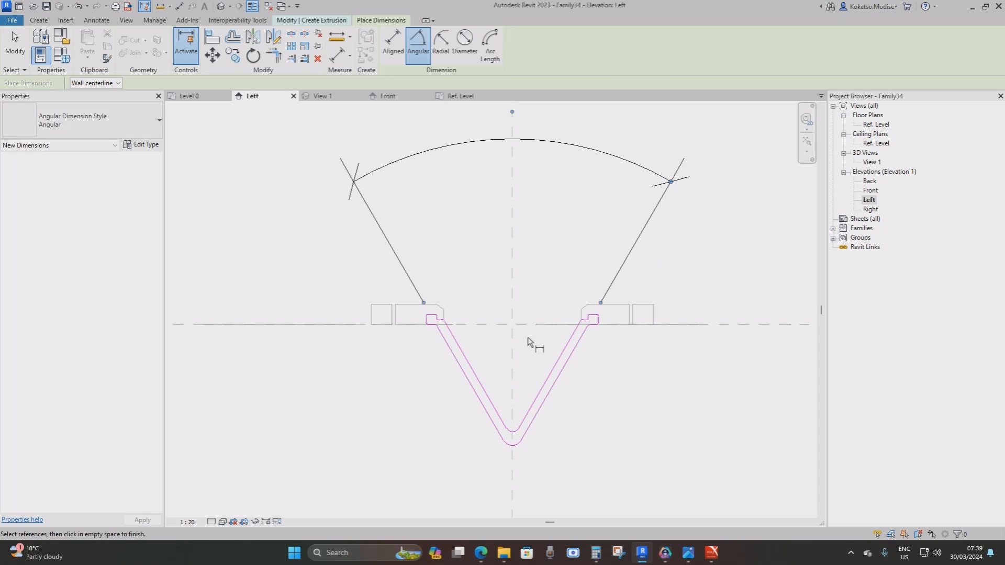
Step: Place a second angular dimension between the inner edges of the two legs, with its arc below the first one
{"action": "scroll", "coordinate": [528, 337], "scroll_direction": "up", "scroll_amount": 1}
{"action": "left_click", "coordinate": [448, 344]}
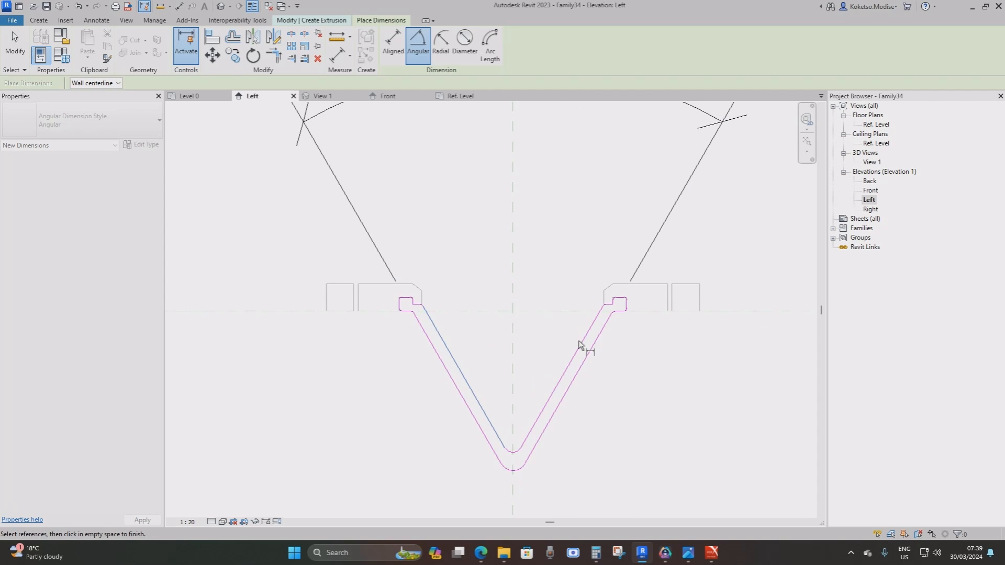
{"action": "left_click", "coordinate": [580, 340]}
{"action": "scroll", "coordinate": [554, 269], "scroll_direction": "down", "scroll_amount": 2}
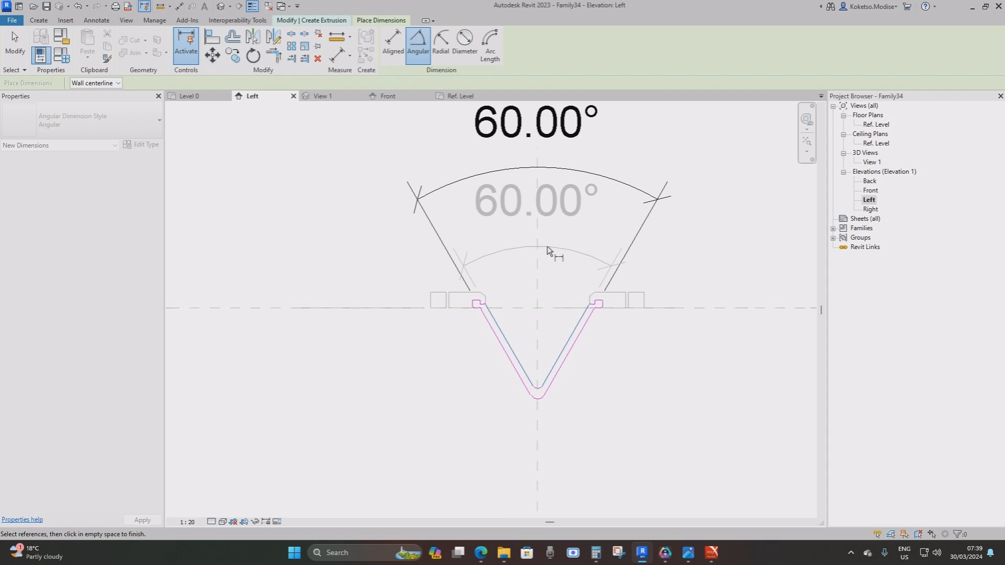
{"action": "left_click", "coordinate": [547, 246]}
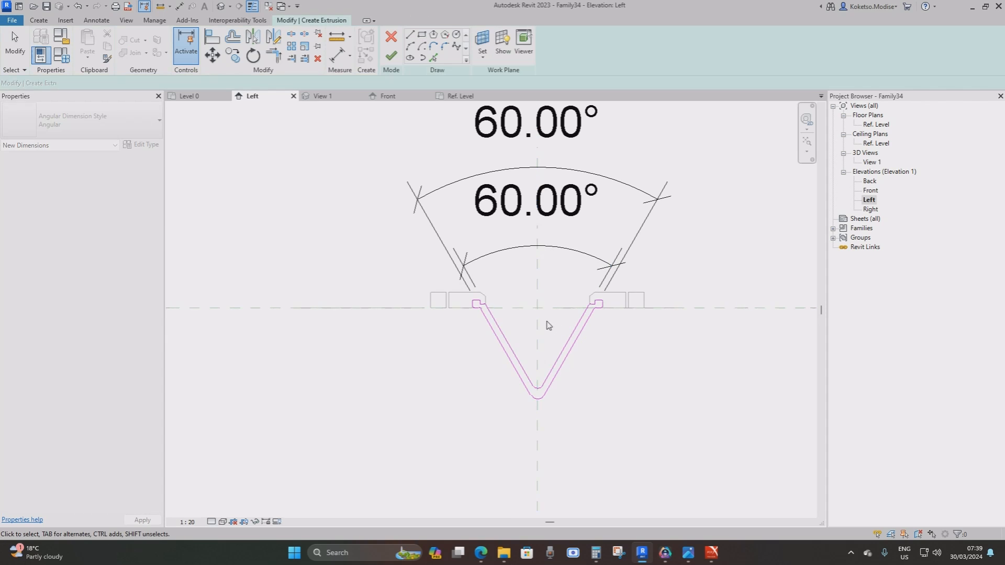
{"action": "key", "text": "Escape"}
{"action": "middle_click_drag", "start_coordinate": [547, 325], "coordinate": [591, 290]}
{"action": "scroll", "coordinate": [586, 339], "scroll_direction": "up", "scroll_amount": 1}
{"action": "scroll", "coordinate": [556, 379], "scroll_direction": "down", "scroll_amount": 1}
{"action": "middle_click_drag", "start_coordinate": [587, 338], "coordinate": [602, 358]}
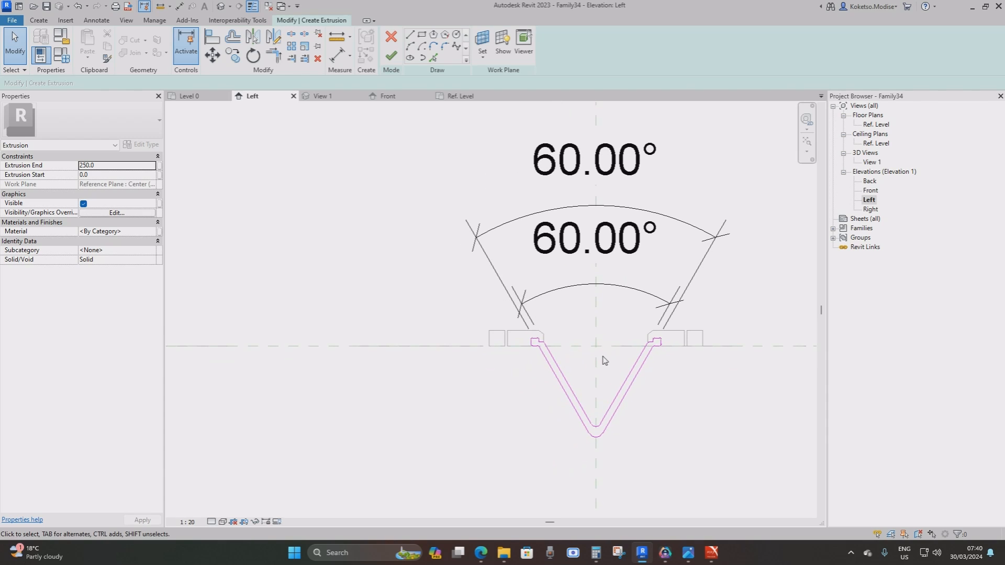
Step: Label the outer angular dimension with a new family type parameter named MOVEMENT CAPACITY
{"action": "left_click", "coordinate": [600, 199]}
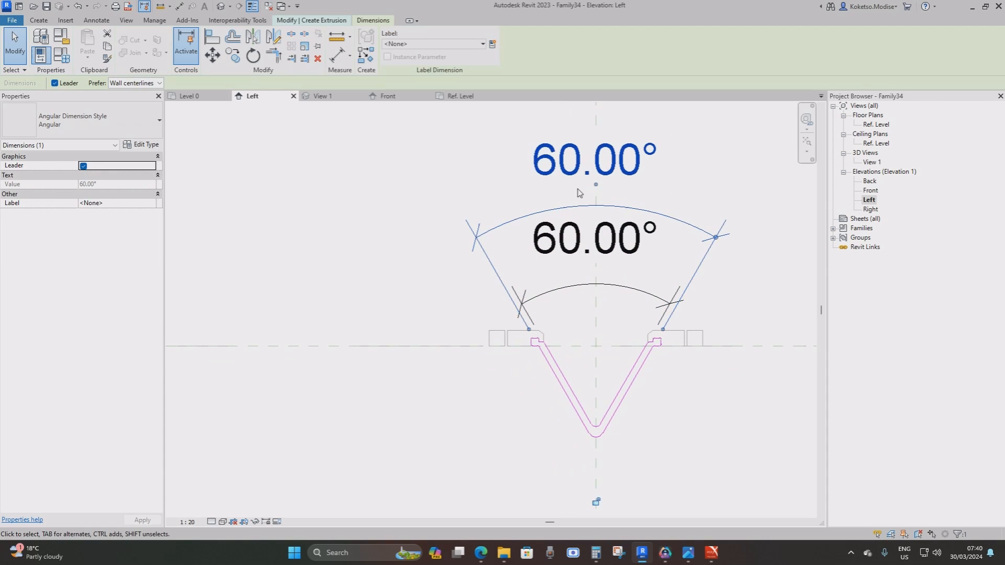
{"action": "left_click", "coordinate": [492, 45]}
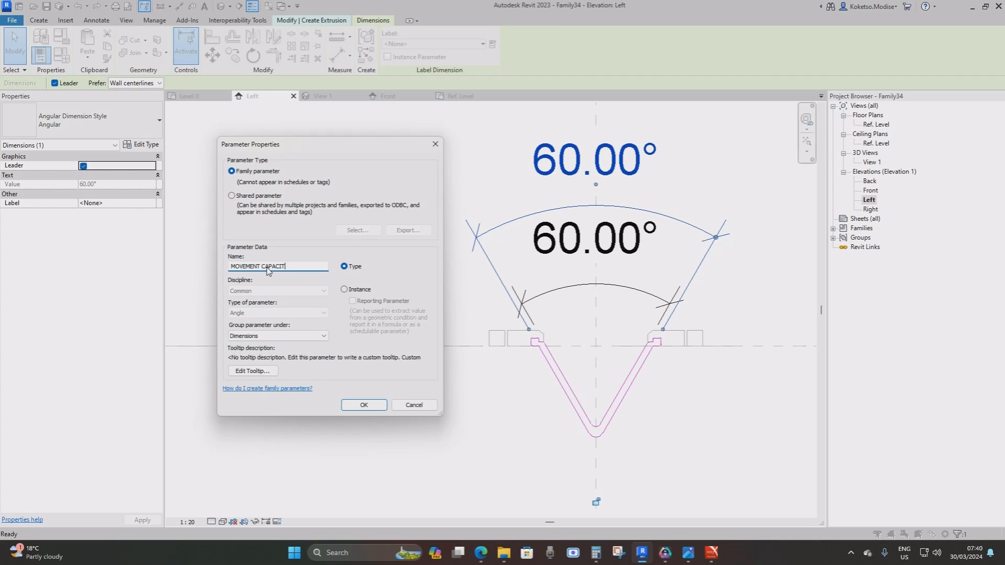
{"action": "left_click", "coordinate": [365, 406]}
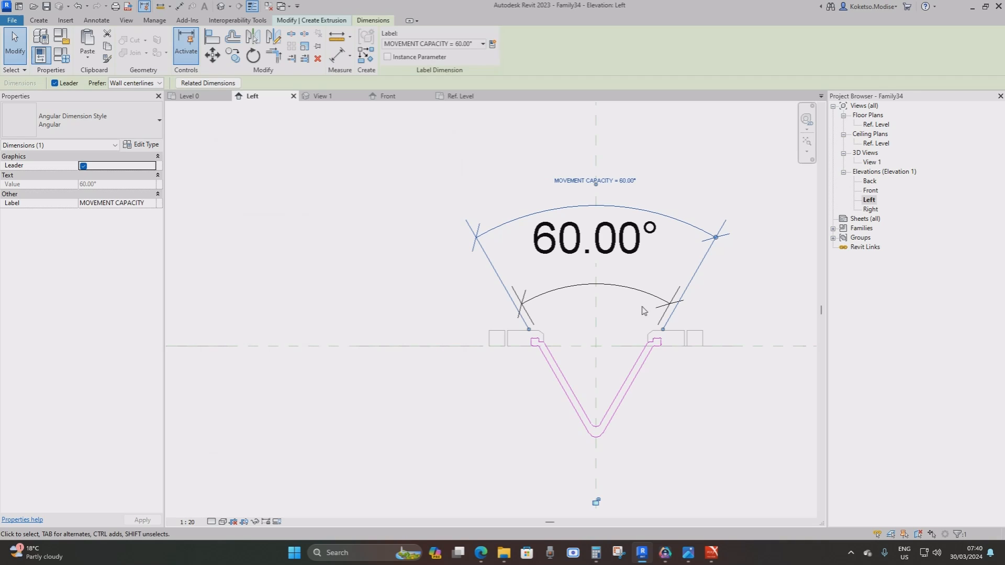
Step: Label the inner angular dimension with the existing MOVEMENT CAPACITY parameter
{"action": "left_click", "coordinate": [620, 286]}
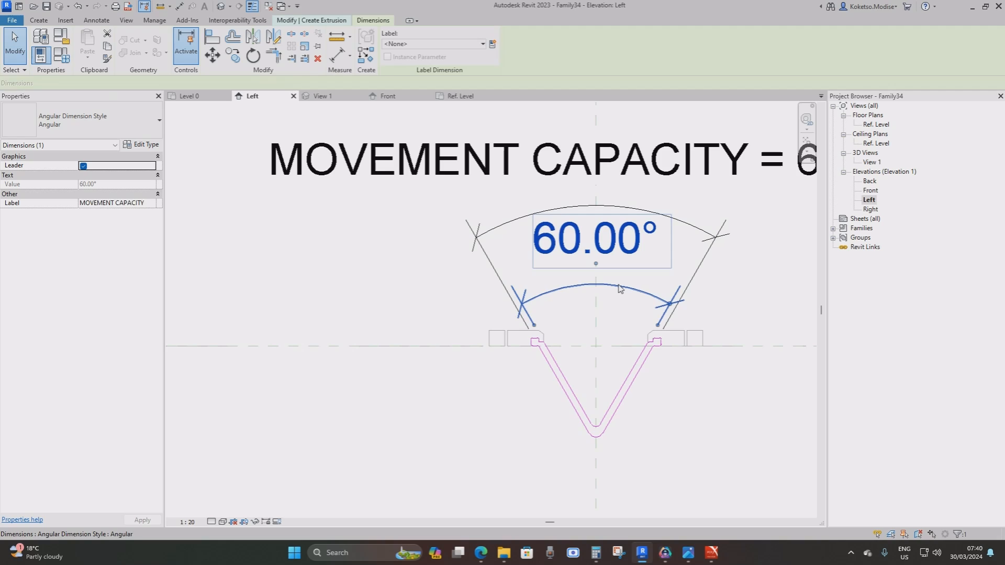
{"action": "left_click", "coordinate": [404, 44]}
{"action": "left_click", "coordinate": [419, 82]}
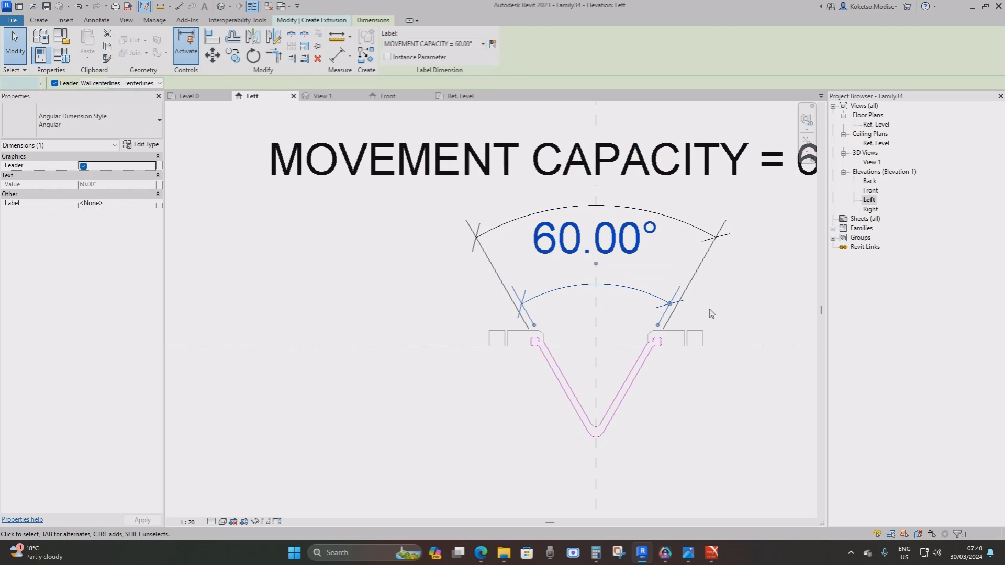
{"action": "scroll", "coordinate": [527, 261], "scroll_direction": "down", "scroll_amount": 2}
{"action": "scroll", "coordinate": [526, 257], "scroll_direction": "down", "scroll_amount": 1}
{"action": "left_click", "coordinate": [588, 333]}
Step: Set the Left elevation's view scale to 1:5 so the dimension text is smaller
{"action": "scroll", "coordinate": [588, 332], "scroll_direction": "up", "scroll_amount": 4}
{"action": "middle_click_drag", "start_coordinate": [588, 332], "coordinate": [594, 370]}
{"action": "scroll", "coordinate": [594, 370], "scroll_direction": "down", "scroll_amount": 3}
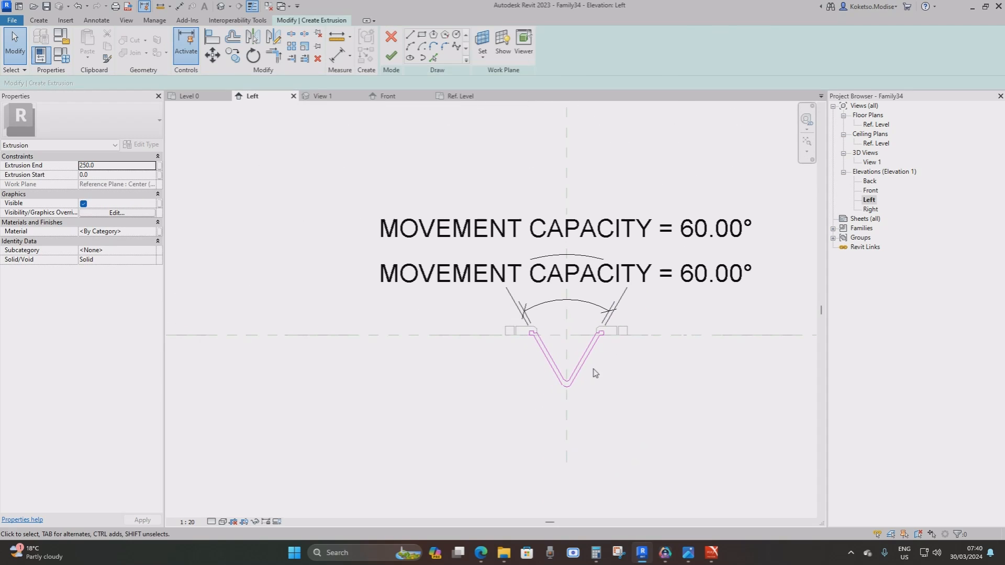
{"action": "left_click", "coordinate": [193, 523]}
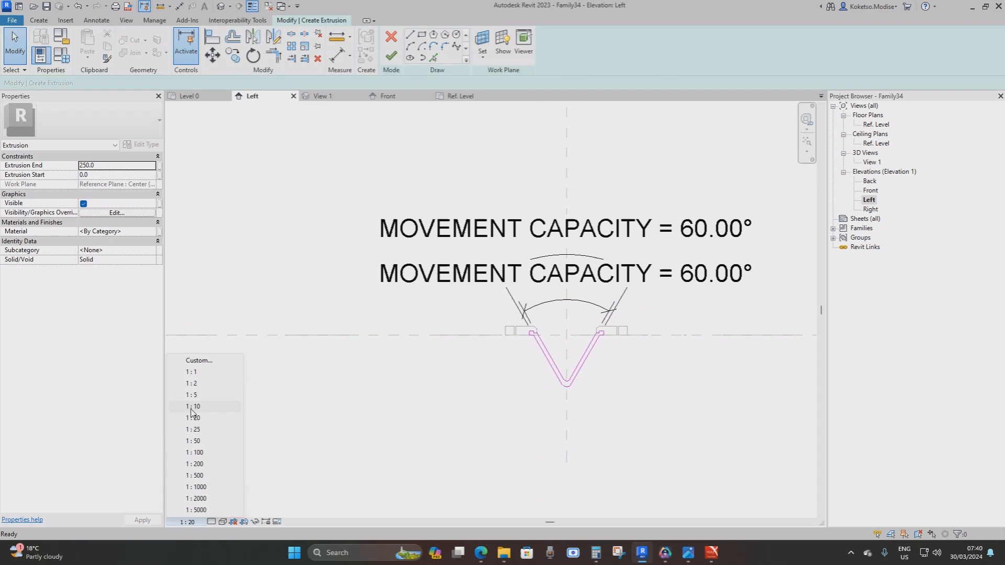
{"action": "left_click", "coordinate": [194, 403]}
{"action": "scroll", "coordinate": [575, 373], "scroll_direction": "up", "scroll_amount": 2}
{"action": "middle_click_drag", "start_coordinate": [625, 355], "coordinate": [680, 383]}
{"action": "scroll", "coordinate": [681, 384], "scroll_direction": "up", "scroll_amount": 3}
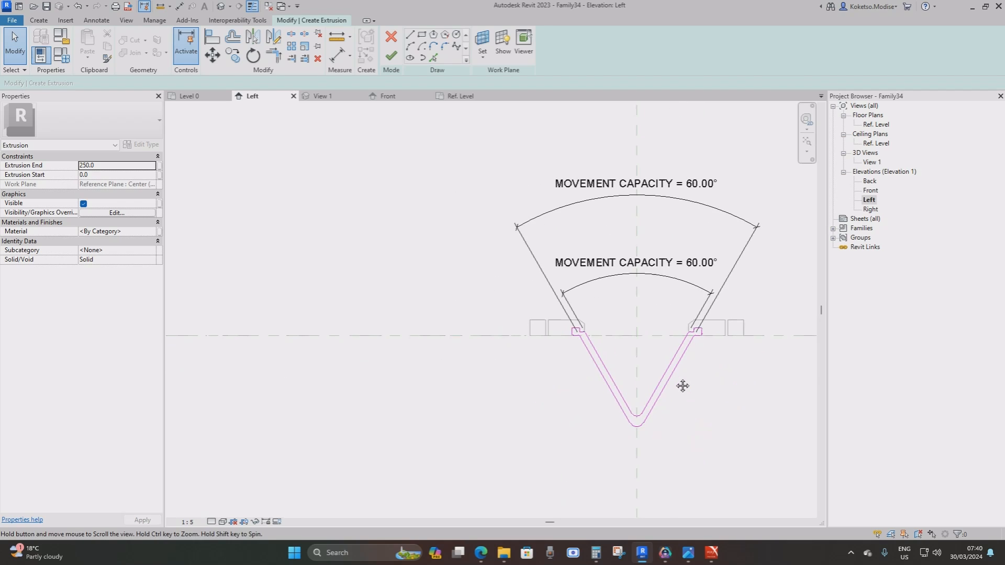
{"action": "scroll", "coordinate": [702, 418], "scroll_direction": "down", "scroll_amount": 2}
{"action": "middle_click_drag", "start_coordinate": [702, 418], "coordinate": [700, 409]}
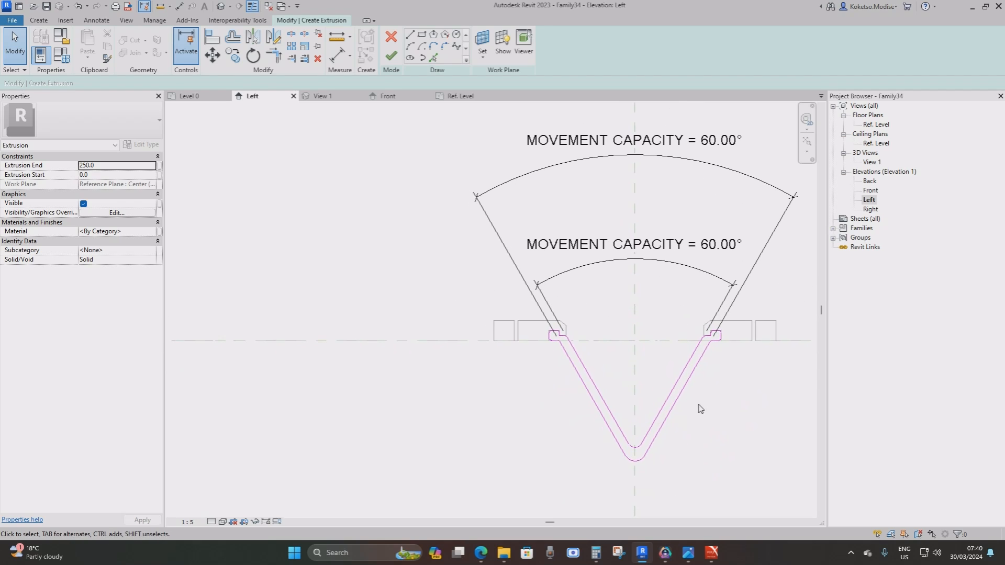
Step: Set MOVEMENT CAPACITY to 45° in the family types and apply it to flex the seal
{"action": "left_click", "coordinate": [61, 55]}
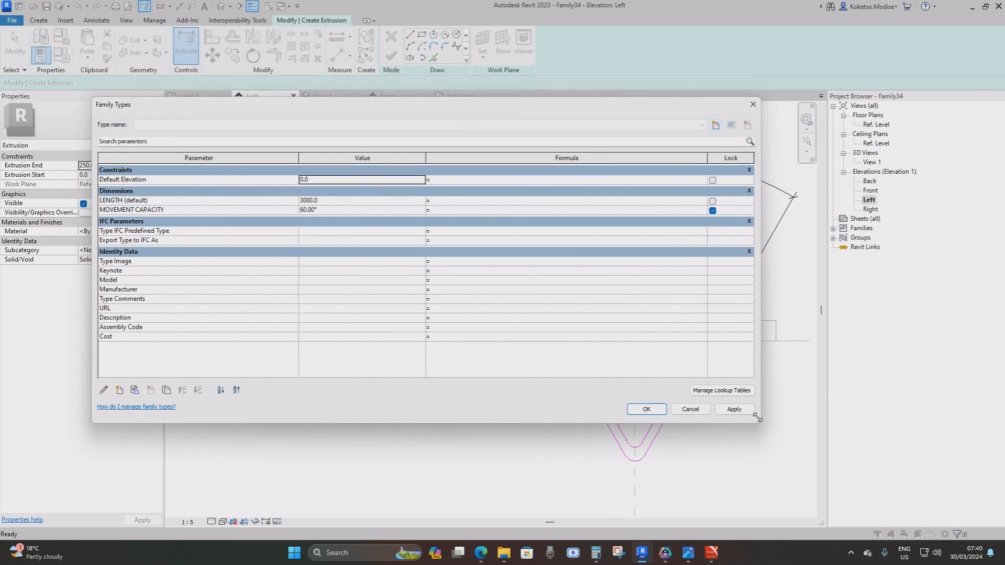
{"action": "mouse_move", "coordinate": [757, 418]}
{"action": "left_mouse_down"}
{"action": "mouse_move", "coordinate": [412, 401]}
{"action": "mouse_move", "coordinate": [411, 426]}
{"action": "left_mouse_up"}
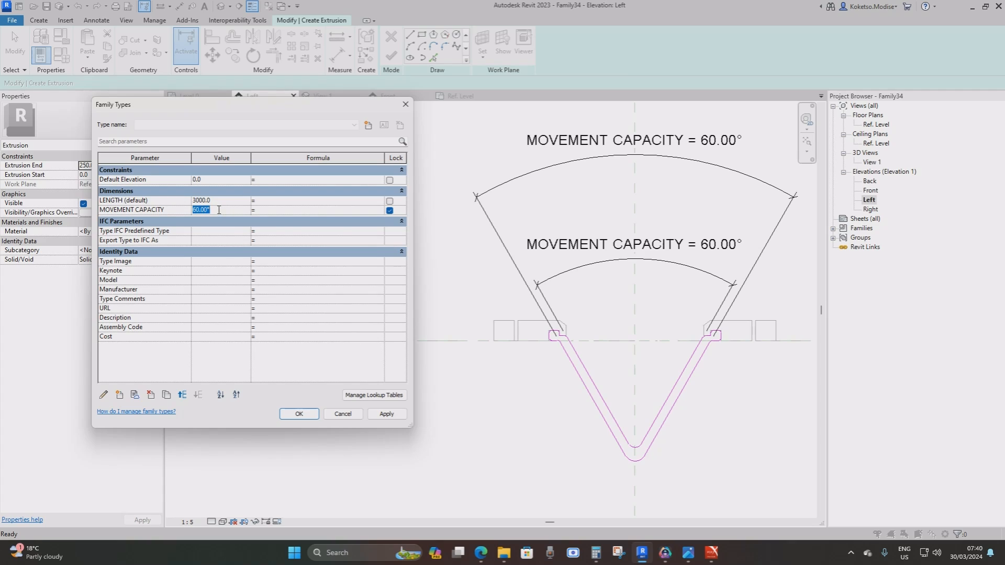
{"action": "left_click", "coordinate": [381, 414]}
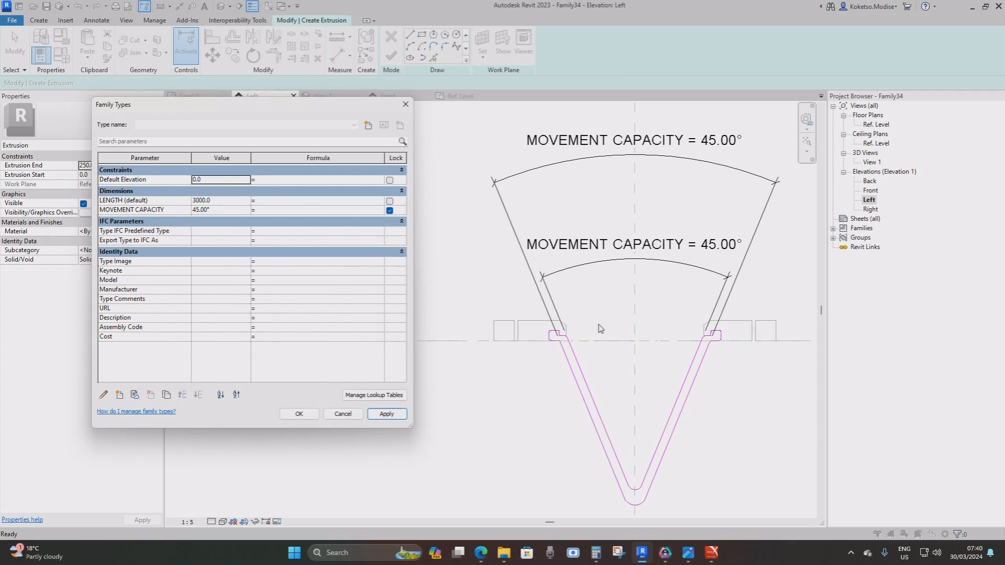
Step: Flex the seal by setting MOVEMENT CAPACITY to 75° in the family types and applying it
{"action": "left_click", "coordinate": [223, 209]}
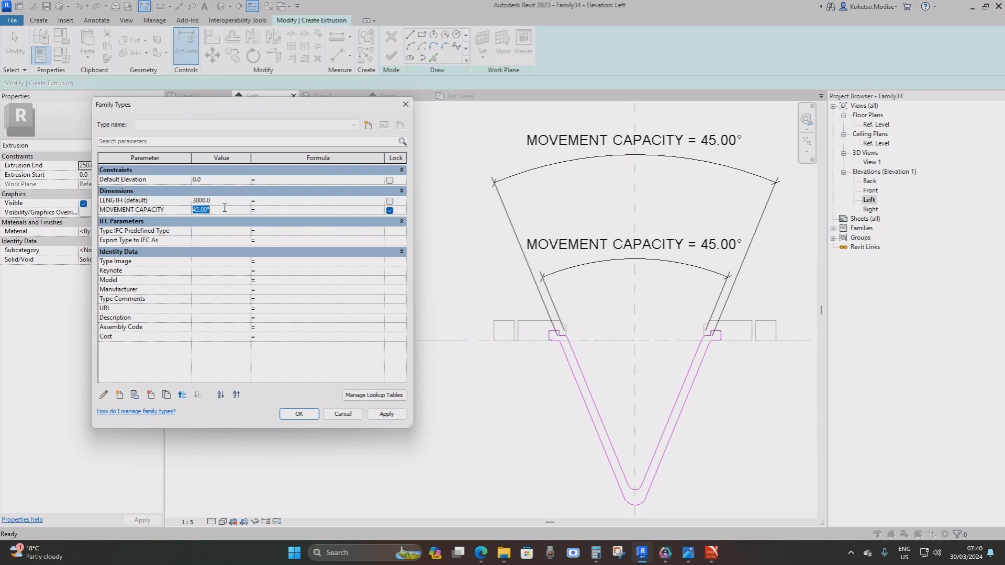
{"action": "type", "text": "75"}
{"action": "left_click", "coordinate": [387, 414]}
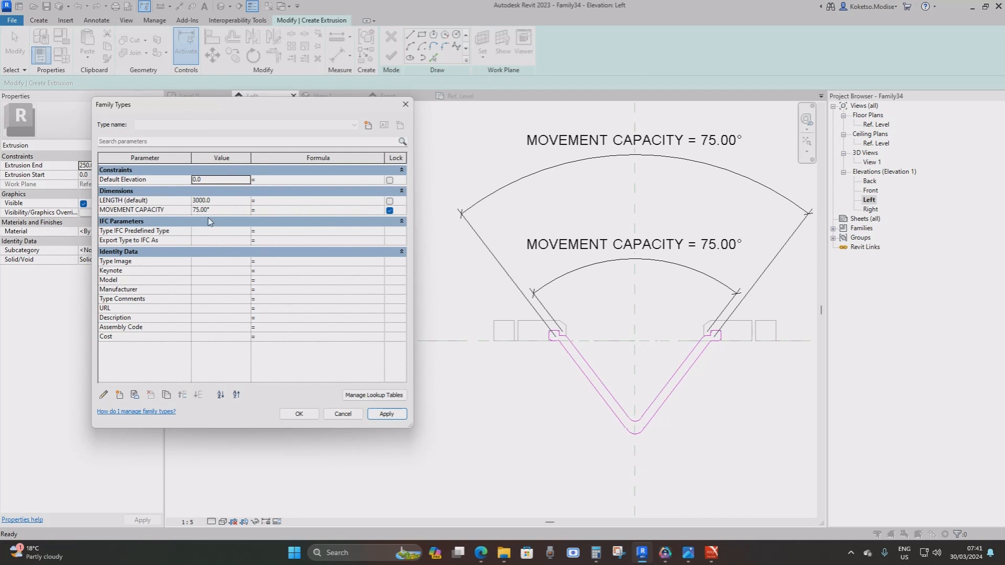
Step: Set MOVEMENT CAPACITY to 60° in the family types and finish the seal's extrusion sketch
{"action": "left_click", "coordinate": [228, 210]}
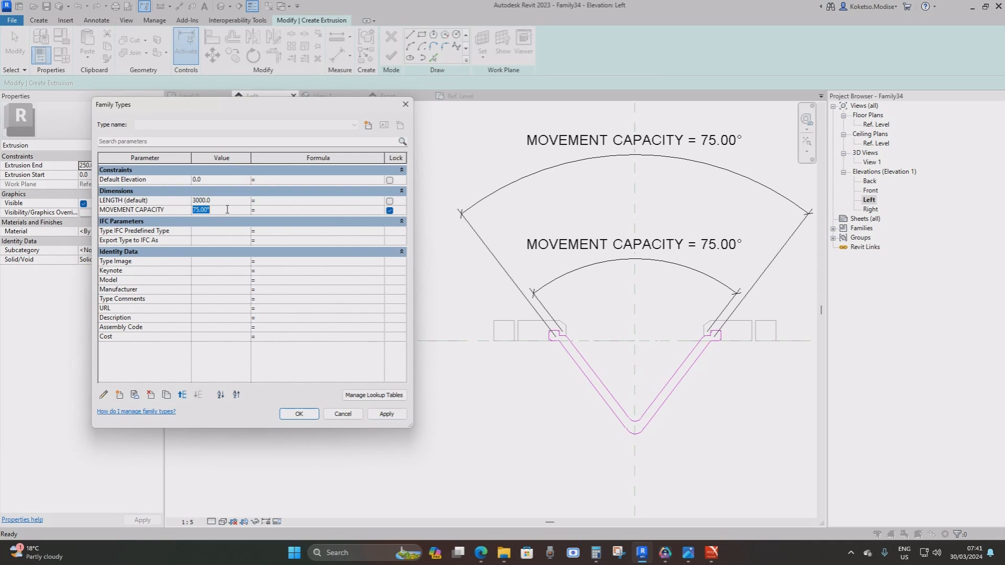
{"action": "type", "text": "60"}
{"action": "left_click", "coordinate": [386, 414]}
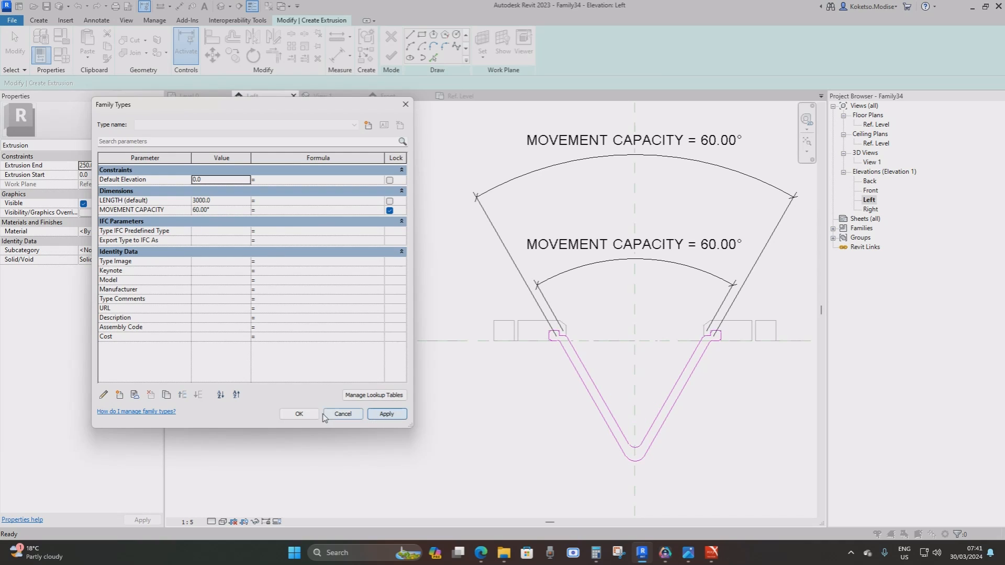
{"action": "left_click", "coordinate": [299, 413]}
{"action": "left_click", "coordinate": [391, 55]}
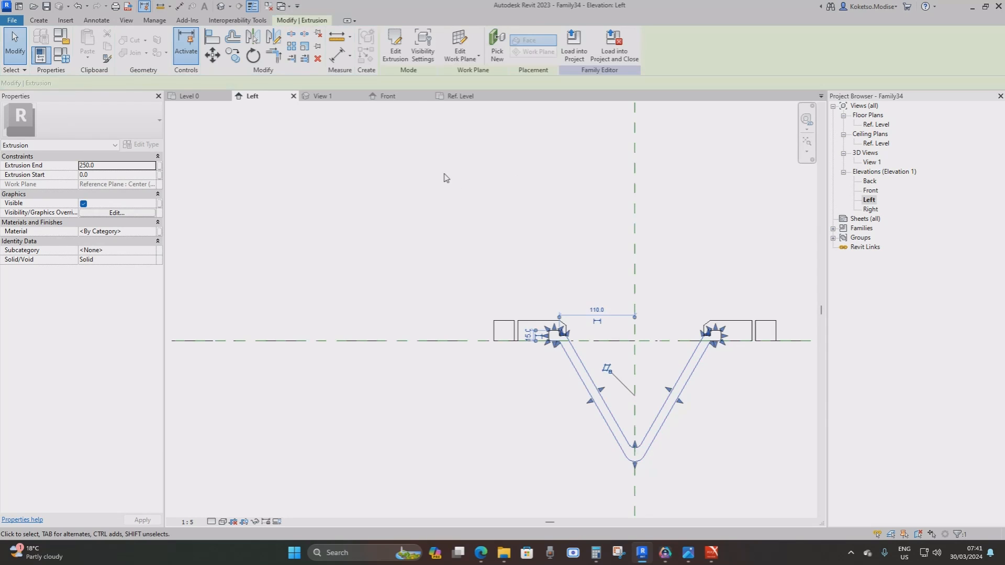
Step: In the Ref. Level plan, stretch both ends of the seal extrusion to the outer reference planes that define LENGTH
{"action": "scroll", "coordinate": [627, 247], "scroll_direction": "down", "scroll_amount": 2}
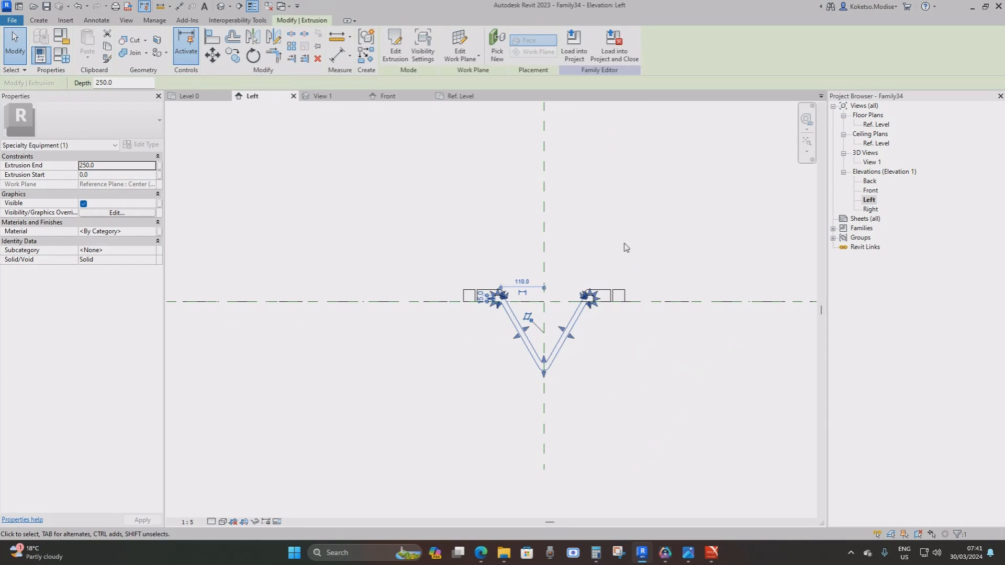
{"action": "double_click", "coordinate": [877, 125]}
{"action": "scroll", "coordinate": [576, 329], "scroll_direction": "up", "scroll_amount": 1}
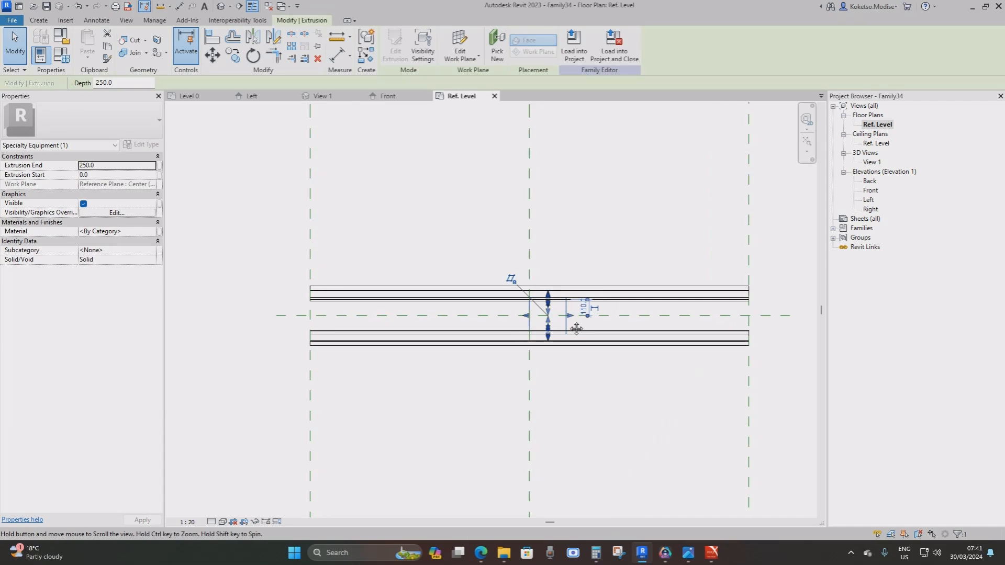
{"action": "middle_click_drag", "start_coordinate": [576, 329], "coordinate": [421, 298]}
{"action": "scroll", "coordinate": [422, 297], "scroll_direction": "up", "scroll_amount": 1}
{"action": "left_click_drag", "start_coordinate": [412, 282], "coordinate": [652, 282]}
{"action": "scroll", "coordinate": [654, 293], "scroll_direction": "down", "scroll_amount": 1}
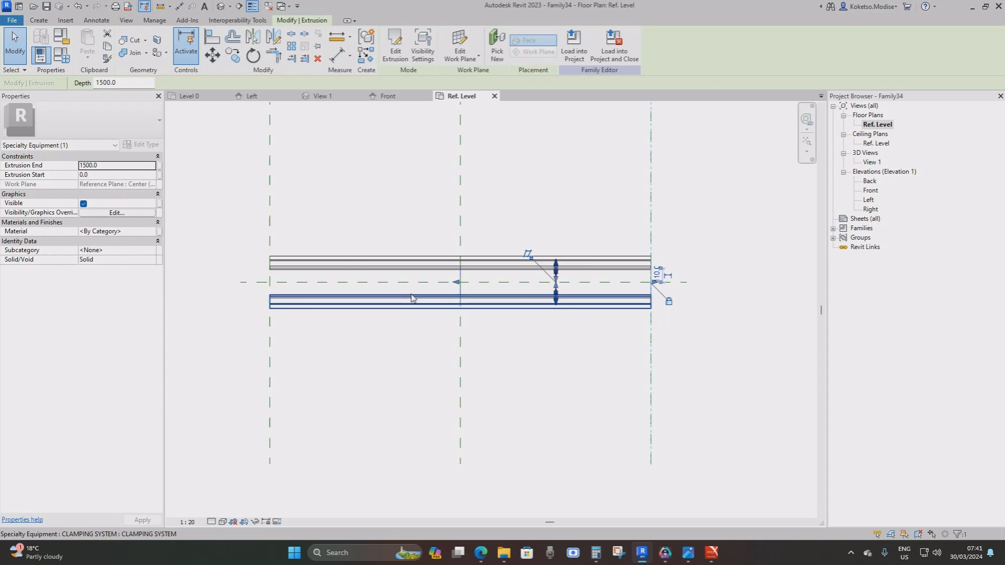
{"action": "middle_click_drag", "start_coordinate": [413, 298], "coordinate": [625, 321]}
{"action": "scroll", "coordinate": [627, 321], "scroll_direction": "up", "scroll_amount": 2}
{"action": "left_click_drag", "start_coordinate": [697, 297], "coordinate": [410, 289]}
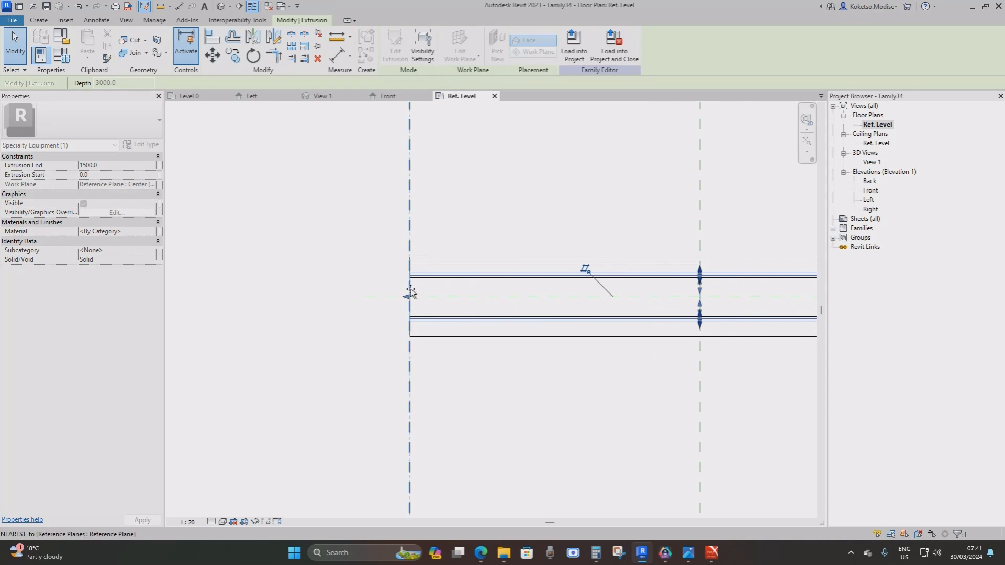
{"action": "left_click", "coordinate": [388, 293]}
Step: Delete the CLAMPING SYSTEM components from the Ref. Level plan, leaving only the seal
{"action": "scroll", "coordinate": [360, 288], "scroll_direction": "down", "scroll_amount": 2}
{"action": "scroll", "coordinate": [365, 278], "scroll_direction": "up", "scroll_amount": 1}
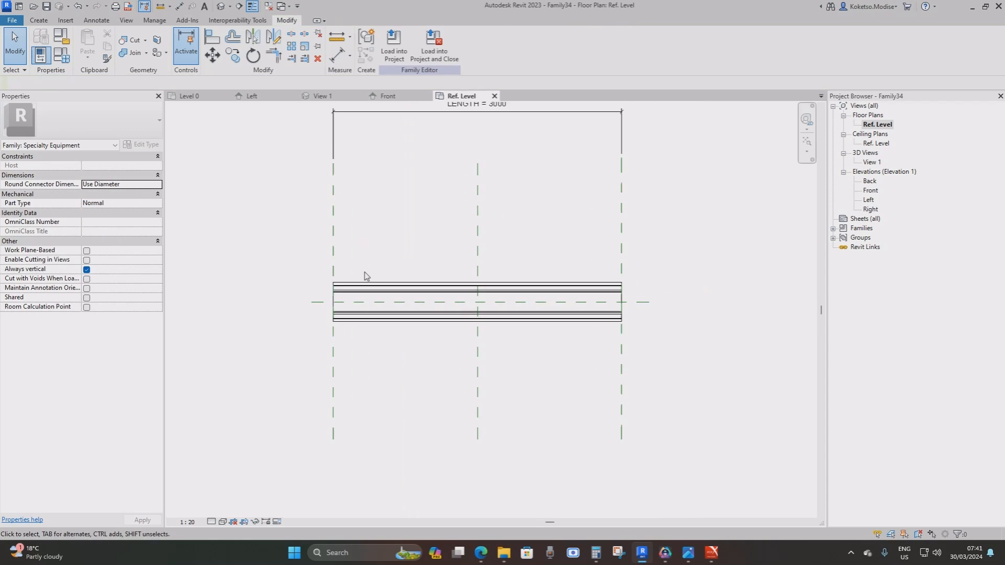
{"action": "scroll", "coordinate": [346, 286], "scroll_direction": "up", "scroll_amount": 2}
{"action": "left_click", "coordinate": [348, 294]}
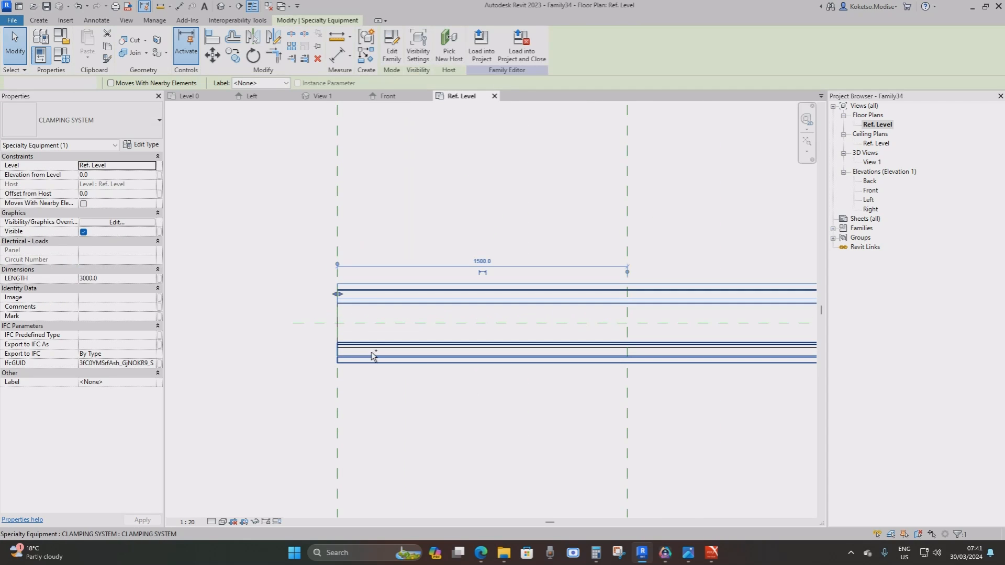
{"action": "key", "text": "Delete"}
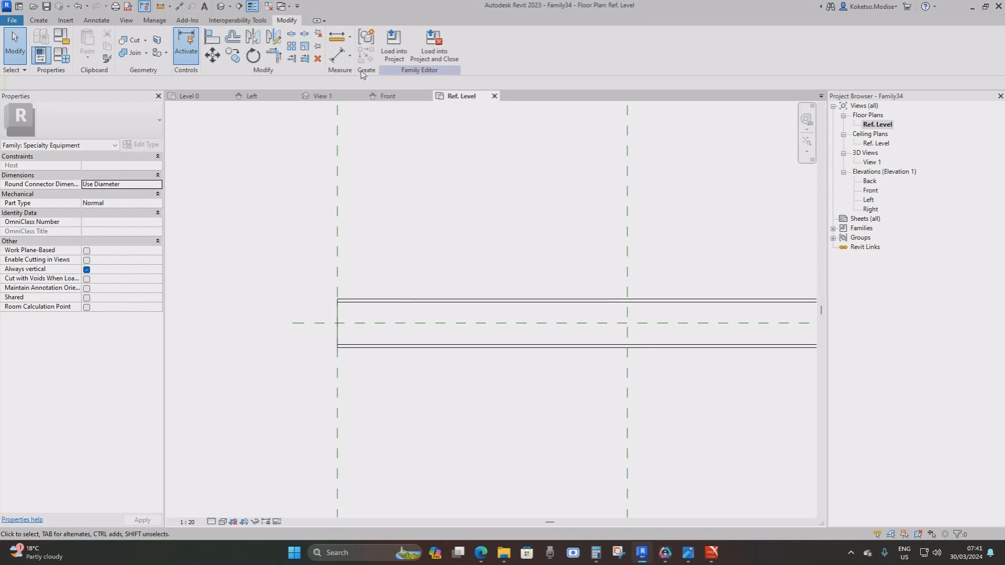
Step: In a 3D view, find Rubber, Natural in the material library, add it to the document and assign it to the seal
{"action": "left_click", "coordinate": [224, 7]}
{"action": "mouse_move", "coordinate": [487, 190]}
{"action": "middle_mouse_down", "text": "shift"}
{"action": "mouse_move", "coordinate": [658, 314]}
{"action": "mouse_move", "coordinate": [521, 265]}
{"action": "mouse_move", "coordinate": [449, 302]}
{"action": "mouse_move", "coordinate": [505, 352]}
{"action": "mouse_move", "coordinate": [355, 296]}
{"action": "middle_mouse_up", "text": "shift"}
{"action": "left_click", "coordinate": [449, 301]}
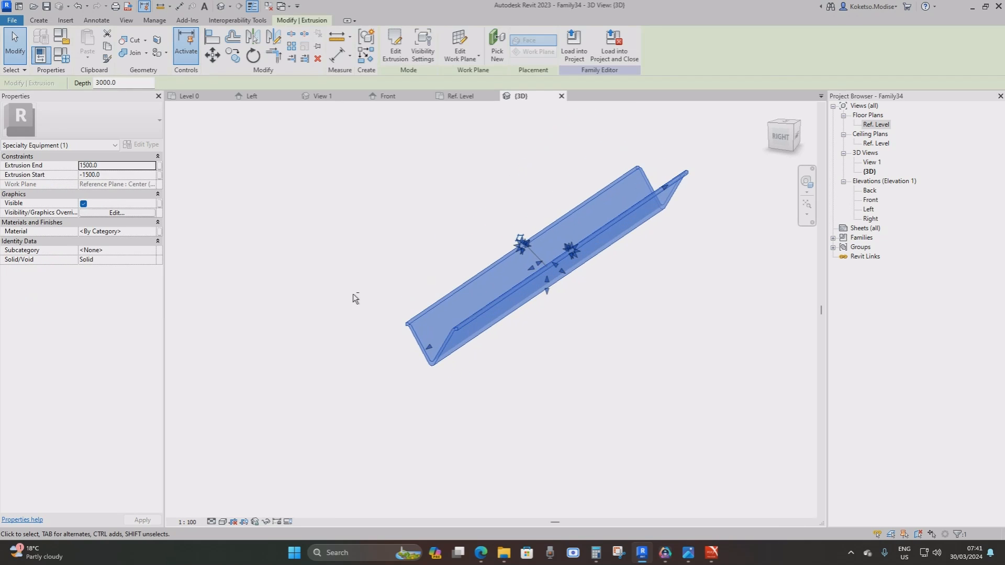
{"action": "left_click", "coordinate": [159, 231]}
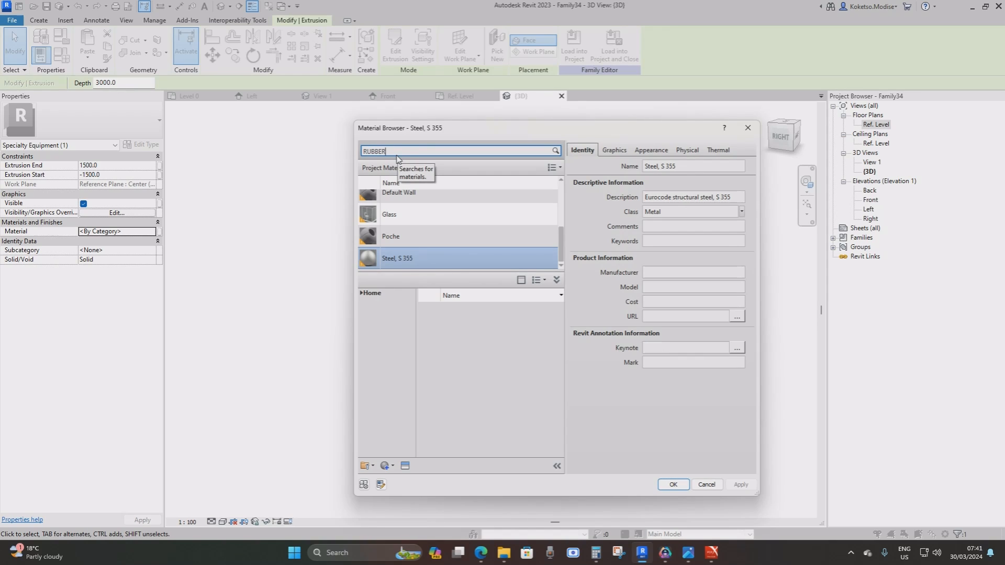
{"action": "key", "text": "Return"}
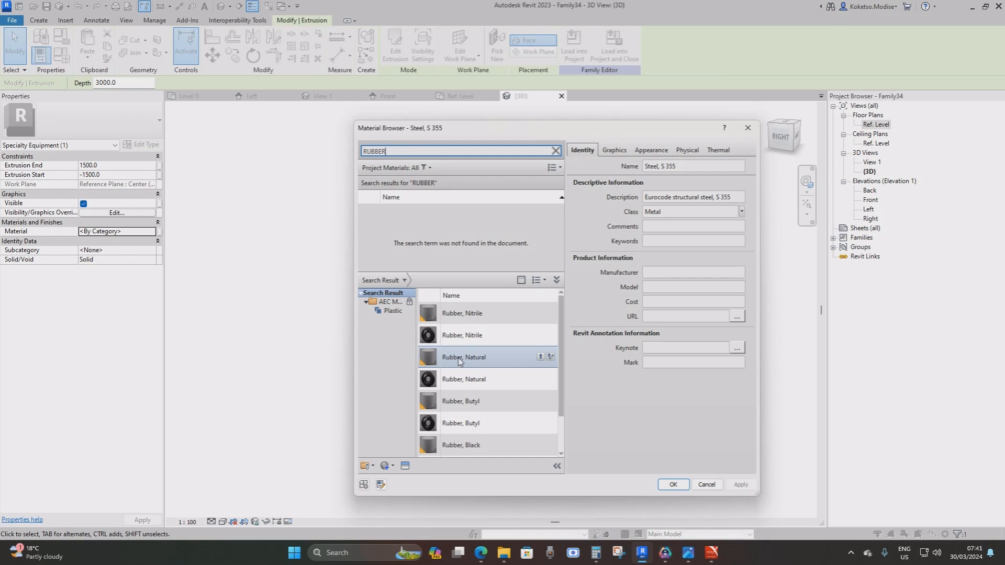
{"action": "left_click", "coordinate": [540, 356]}
{"action": "left_click", "coordinate": [673, 484]}
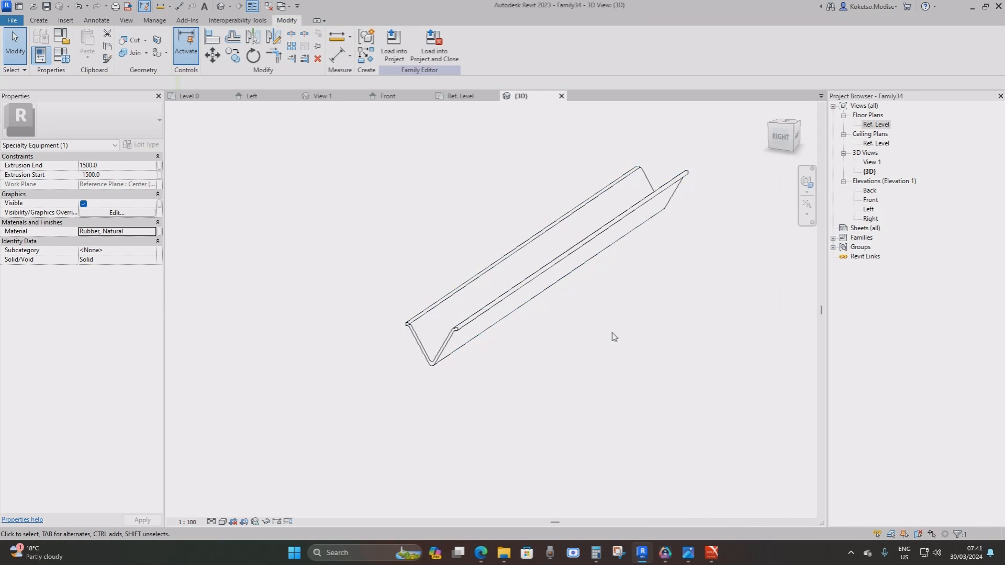
{"action": "left_click", "coordinate": [610, 335]}
Step: Save the family as STRIP SEAL in the EXPANSION JOINT FAMILY folder
{"action": "left_click", "coordinate": [47, 6]}
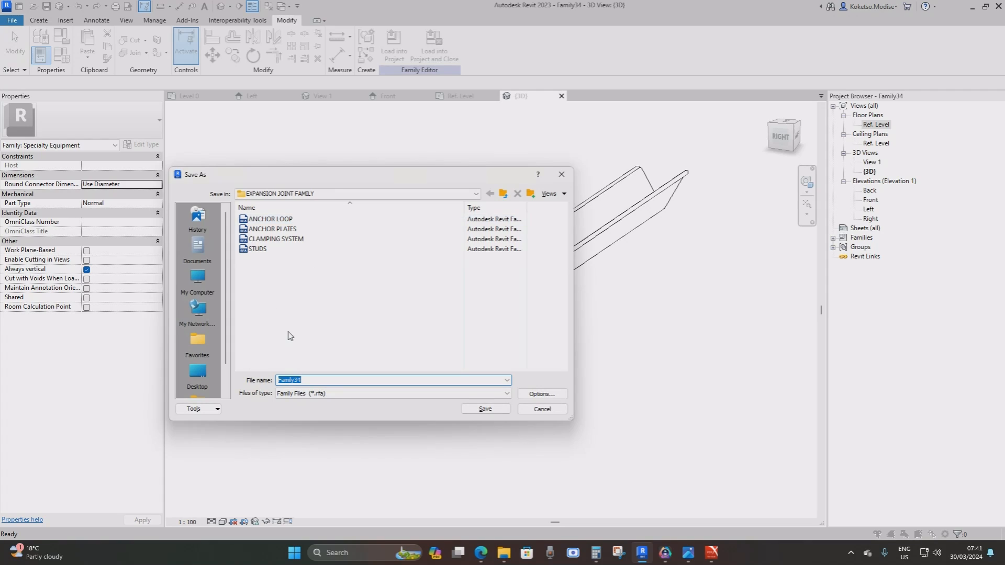
{"action": "type", "text": "STRIP SEAL"}
{"action": "left_click", "coordinate": [486, 409]}
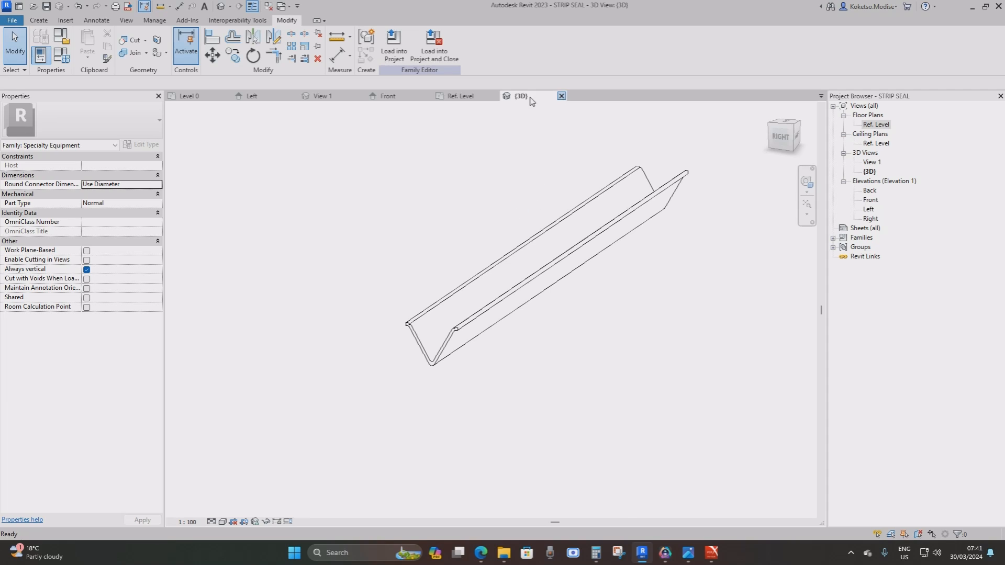
Step: Close all open views of the STRIP SEAL family to return to the project's Level 0 plan
{"action": "left_click", "coordinate": [561, 96]}
{"action": "left_click", "coordinate": [495, 96]}
{"action": "left_click", "coordinate": [428, 95]}
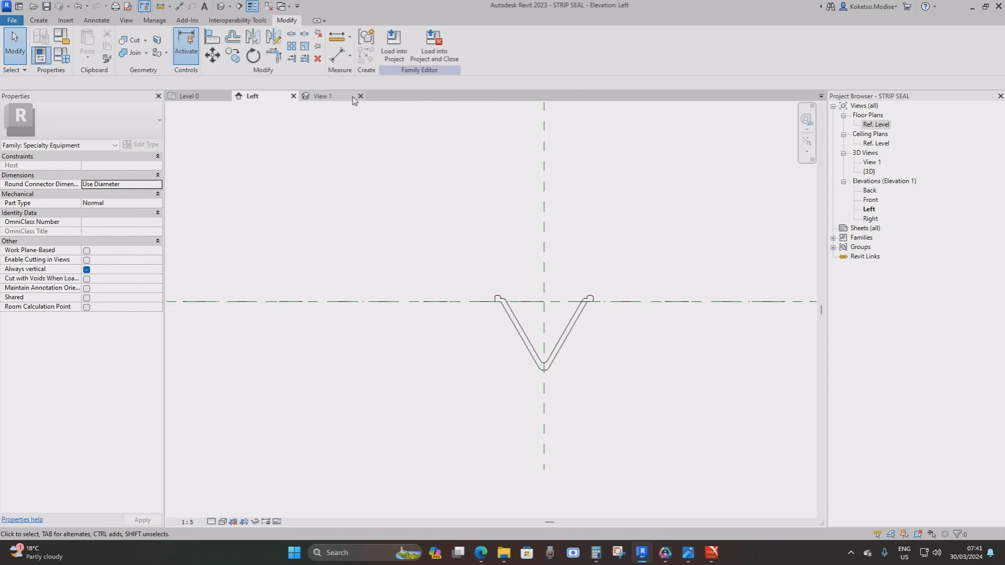
{"action": "left_click", "coordinate": [362, 96]}
{"action": "left_click", "coordinate": [293, 96]}
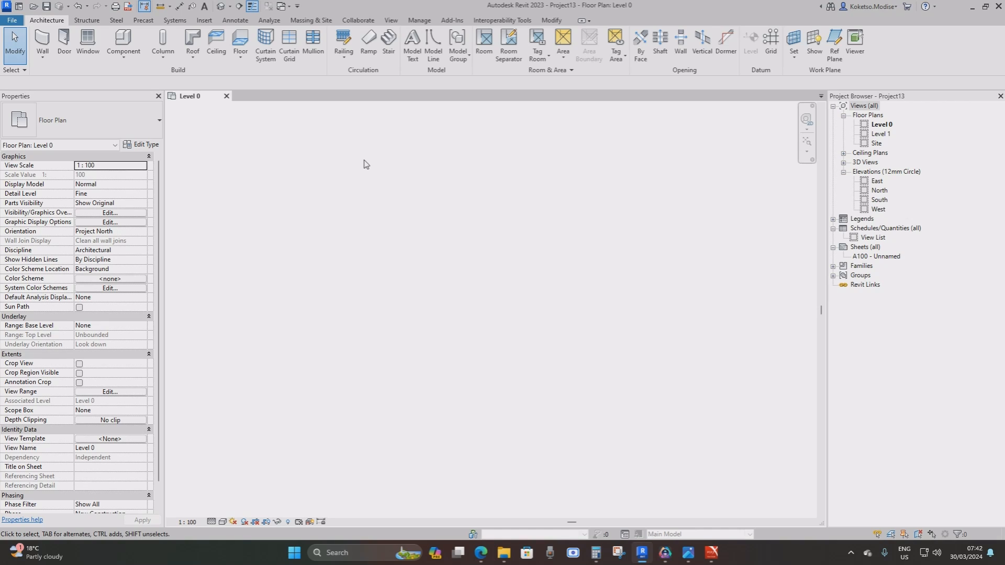
Step: Create a new family from the Metric Specialty Equipment template
{"action": "left_click", "coordinate": [13, 22]}
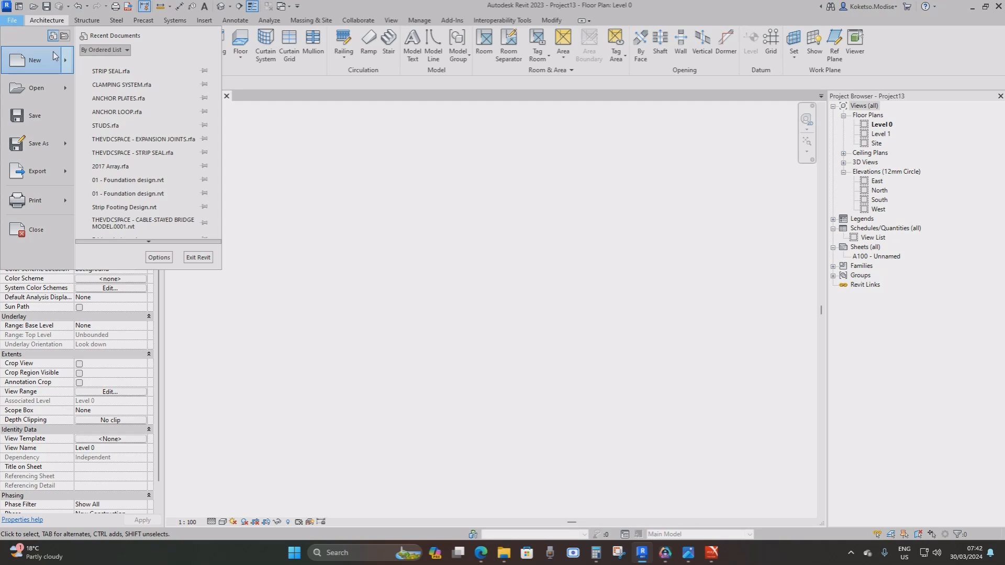
{"action": "mouse_move", "coordinate": [53, 51]}
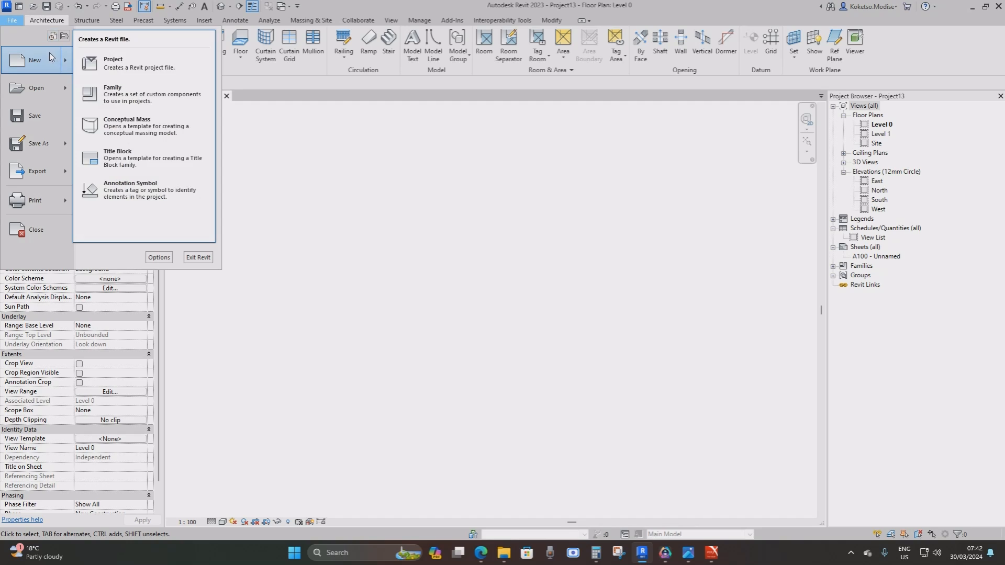
{"action": "left_click", "coordinate": [123, 97]}
{"action": "left_click", "coordinate": [573, 191]}
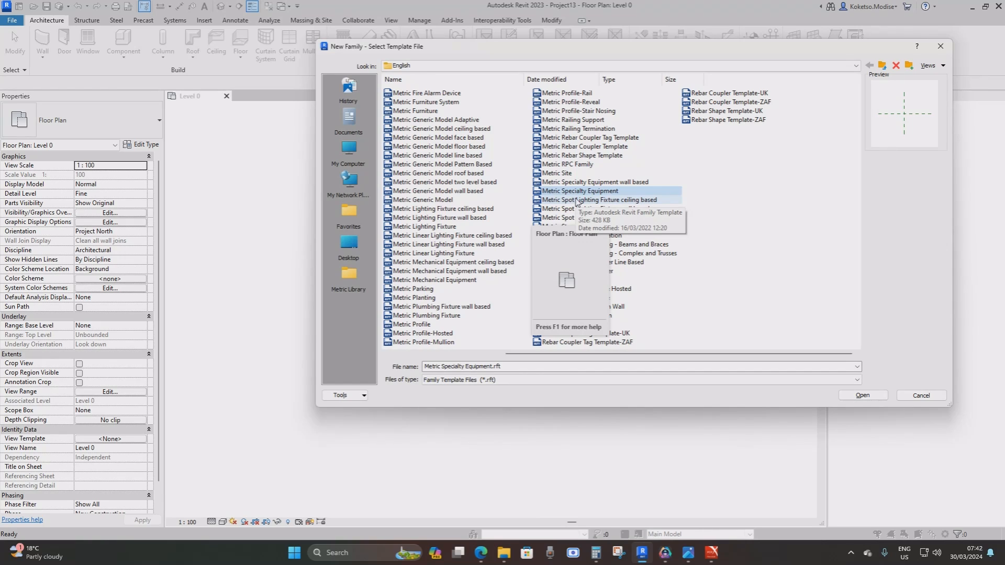
{"action": "left_click", "coordinate": [863, 396]}
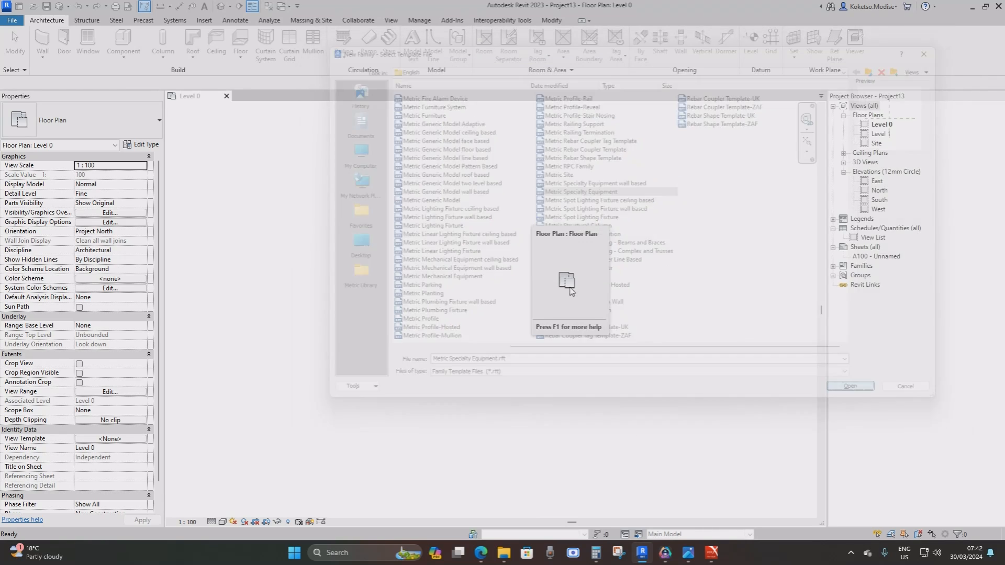
Step: Extend the right end of the Center (Front/Back) reference plane in the Ref. Level plan
{"action": "scroll", "coordinate": [492, 281], "scroll_direction": "down", "scroll_amount": 3}
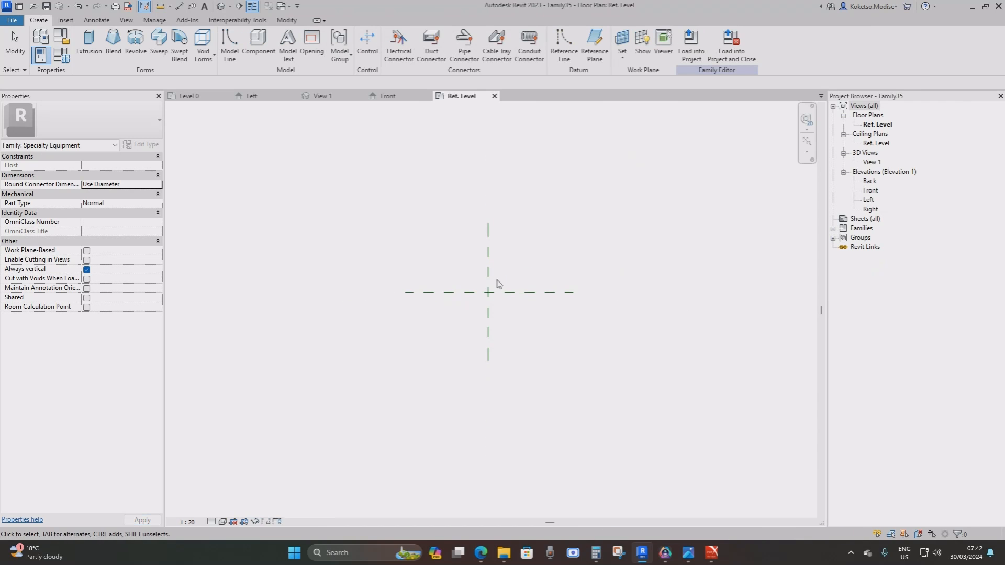
{"action": "middle_click_drag", "start_coordinate": [561, 291], "coordinate": [390, 299]}
{"action": "middle_click_drag", "start_coordinate": [360, 304], "coordinate": [353, 306]}
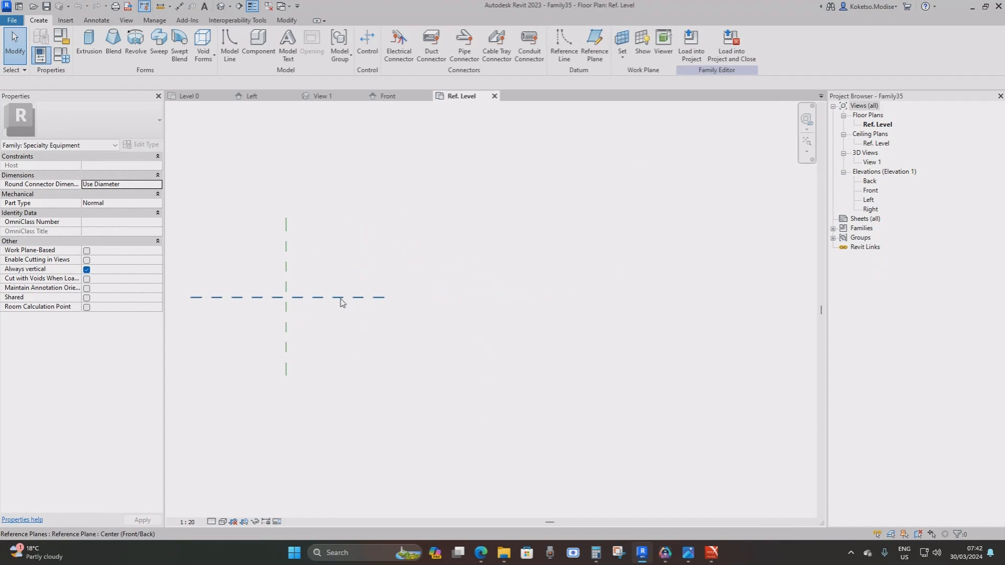
{"action": "left_click", "coordinate": [361, 298]}
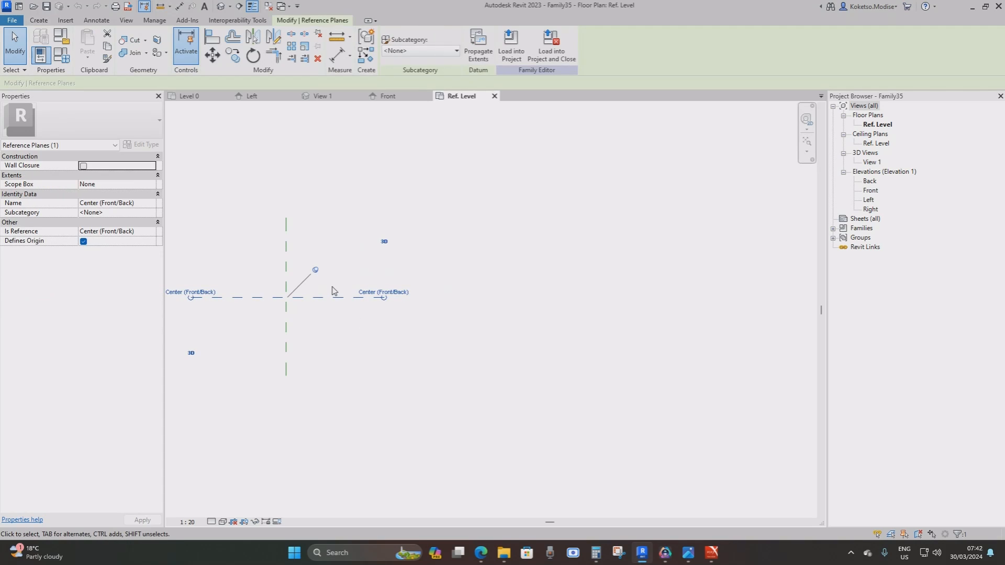
{"action": "scroll", "coordinate": [336, 285], "scroll_direction": "up", "scroll_amount": 1}
{"action": "middle_click_drag", "start_coordinate": [344, 287], "coordinate": [358, 291]}
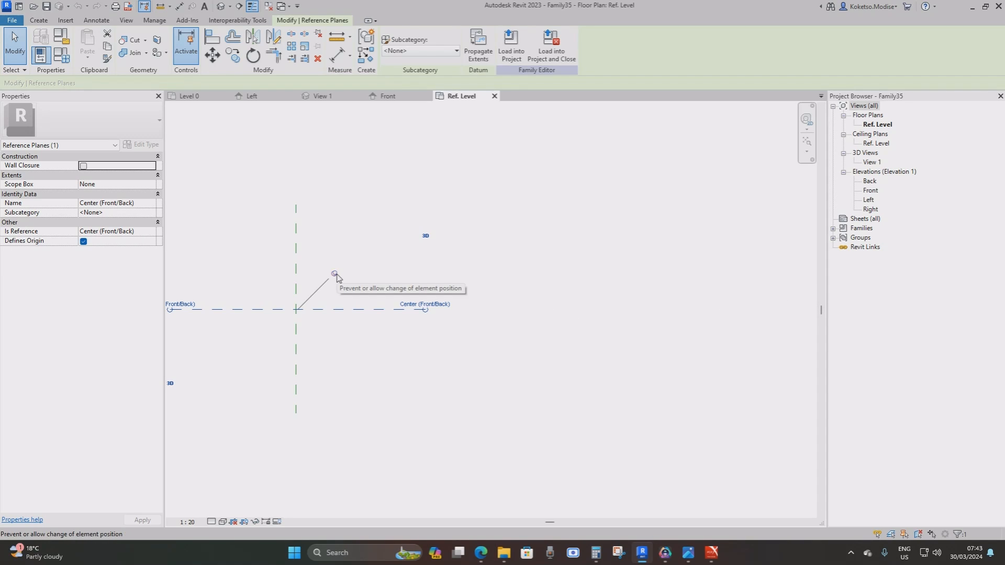
{"action": "middle_click_drag", "start_coordinate": [460, 300], "coordinate": [483, 299]}
{"action": "left_click", "coordinate": [336, 338]}
{"action": "left_click", "coordinate": [337, 310]}
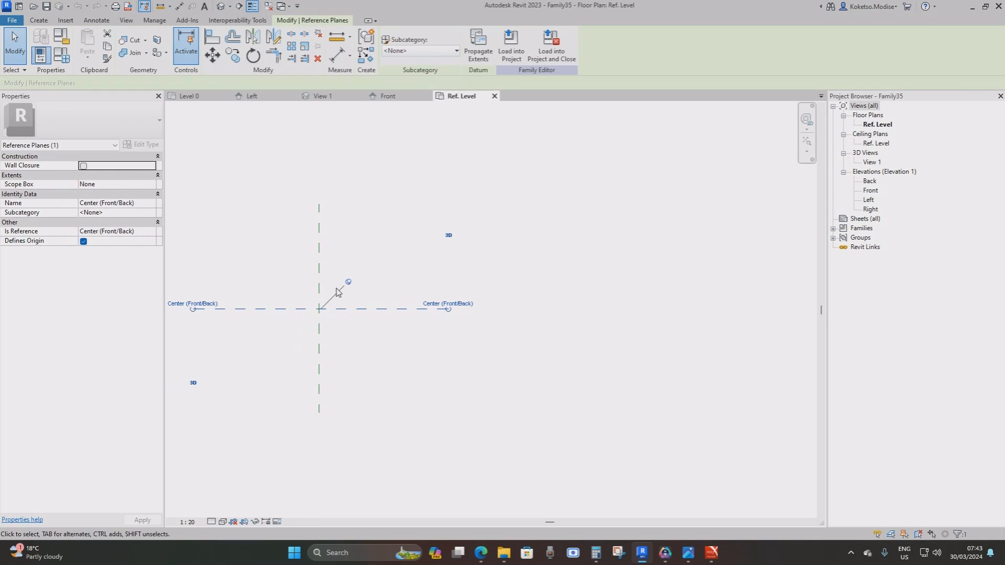
{"action": "left_click", "coordinate": [348, 284]}
{"action": "scroll", "coordinate": [319, 301], "scroll_direction": "down", "scroll_amount": 3}
{"action": "left_click_drag", "start_coordinate": [383, 305], "coordinate": [574, 305]}
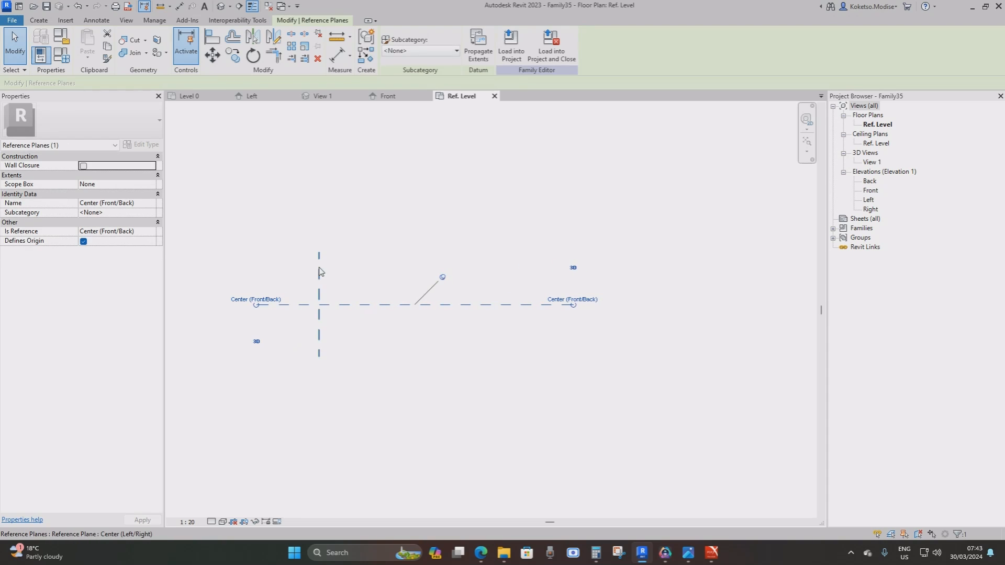
Step: Extend the Center (Left/Right) reference plane at both its upper and lower ends
{"action": "left_click", "coordinate": [319, 272]}
{"action": "middle_click_drag", "start_coordinate": [320, 255], "coordinate": [358, 254]}
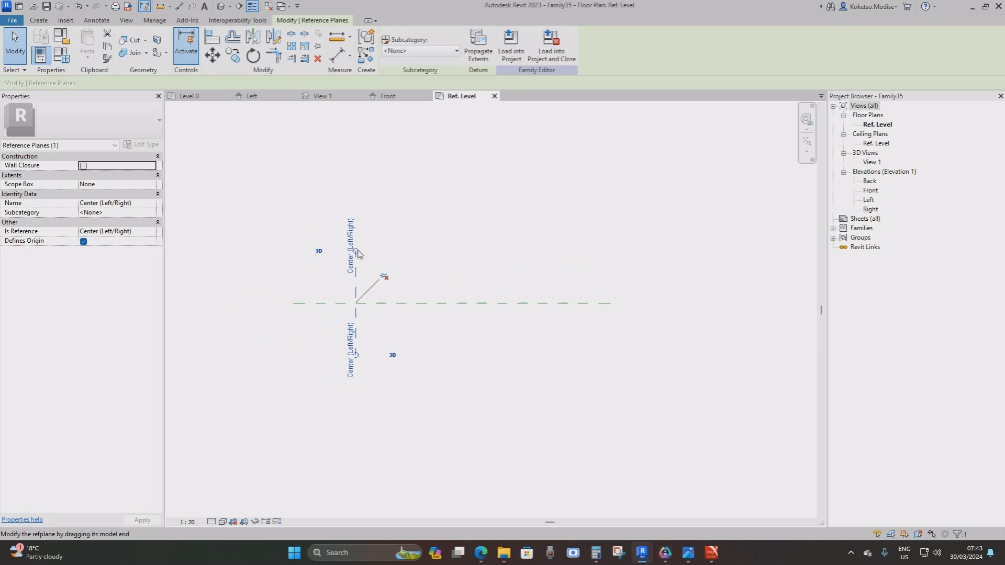
{"action": "left_click_drag", "start_coordinate": [358, 255], "coordinate": [356, 137]}
{"action": "left_click_drag", "start_coordinate": [356, 355], "coordinate": [356, 424]}
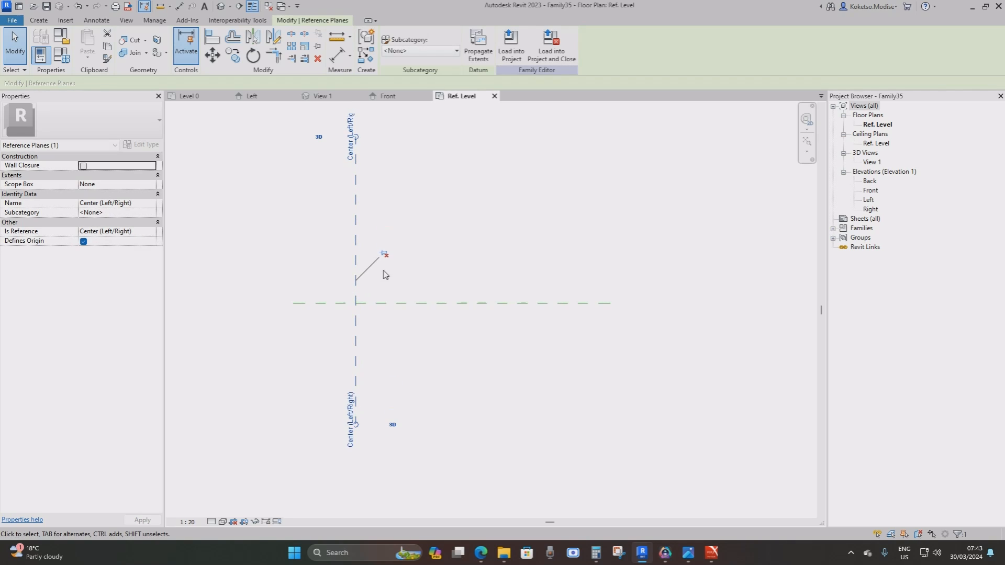
{"action": "left_click", "coordinate": [394, 321]}
Step: Draw a vertical reference plane about 7031 mm to the right of the Center (Left/Right) plane, crossing the horizontal plane's right end
{"action": "scroll", "coordinate": [395, 322], "scroll_direction": "up", "scroll_amount": 3}
{"action": "scroll", "coordinate": [412, 336], "scroll_direction": "down", "scroll_amount": 4}
{"action": "middle_click_drag", "start_coordinate": [416, 338], "coordinate": [468, 350]}
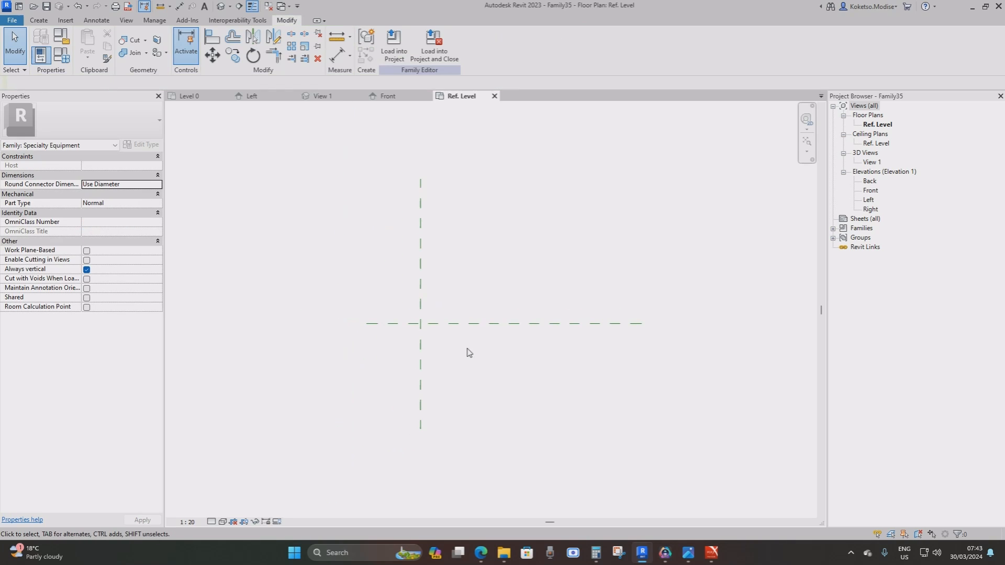
{"action": "left_click", "coordinate": [39, 20]}
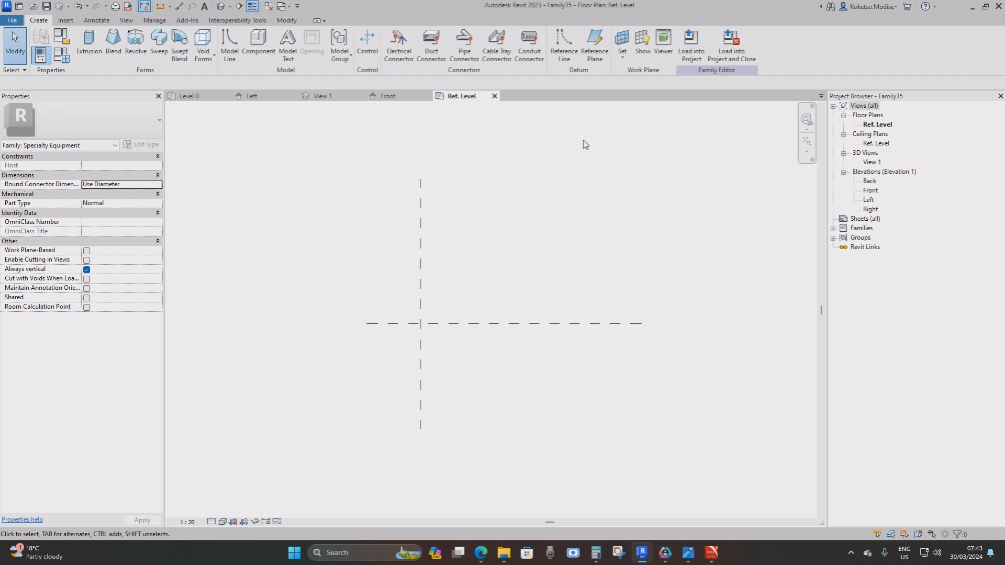
{"action": "left_click", "coordinate": [595, 47]}
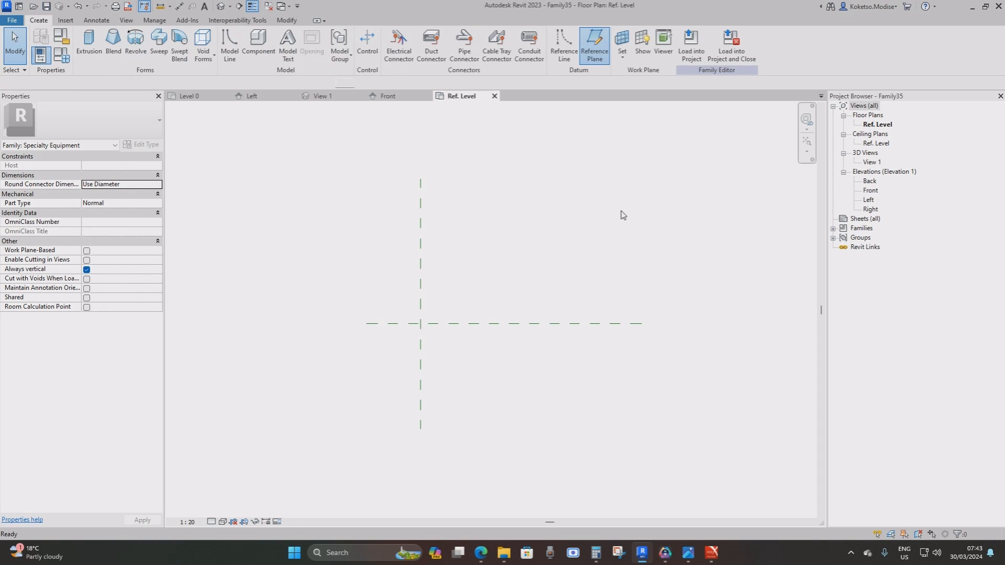
{"action": "left_click", "coordinate": [642, 180]}
{"action": "left_click", "coordinate": [642, 430]}
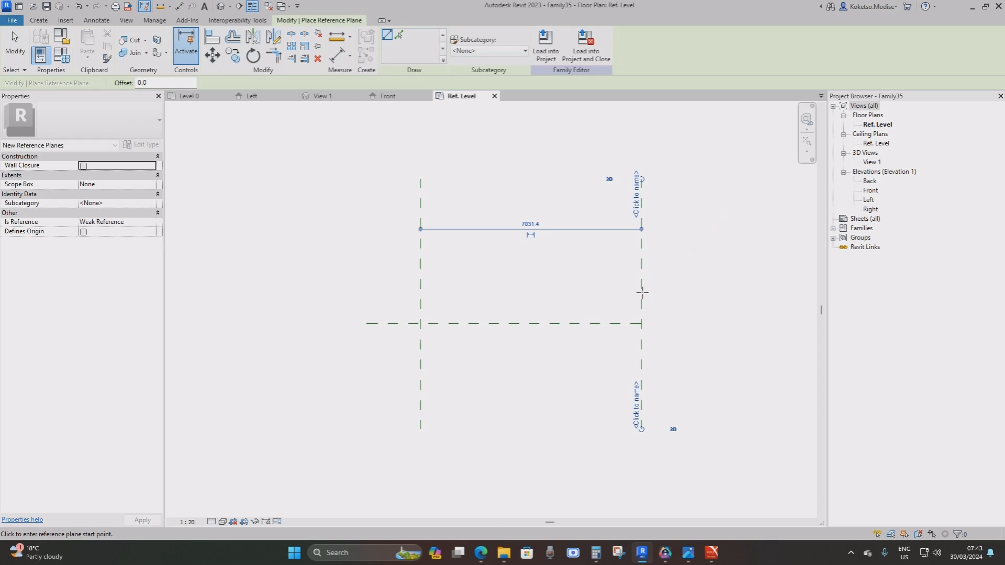
{"action": "key", "text": "Escape"}
{"action": "key", "text": "Escape"}
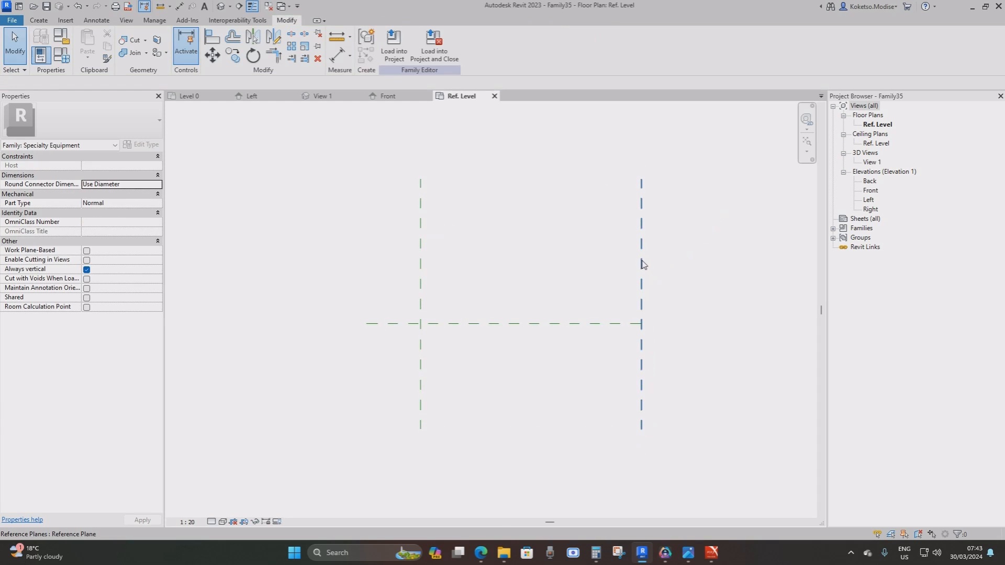
Step: Set the distance between the Center (Left/Right) plane and the new right-hand reference plane to 6000 mm
{"action": "left_click", "coordinate": [641, 256]}
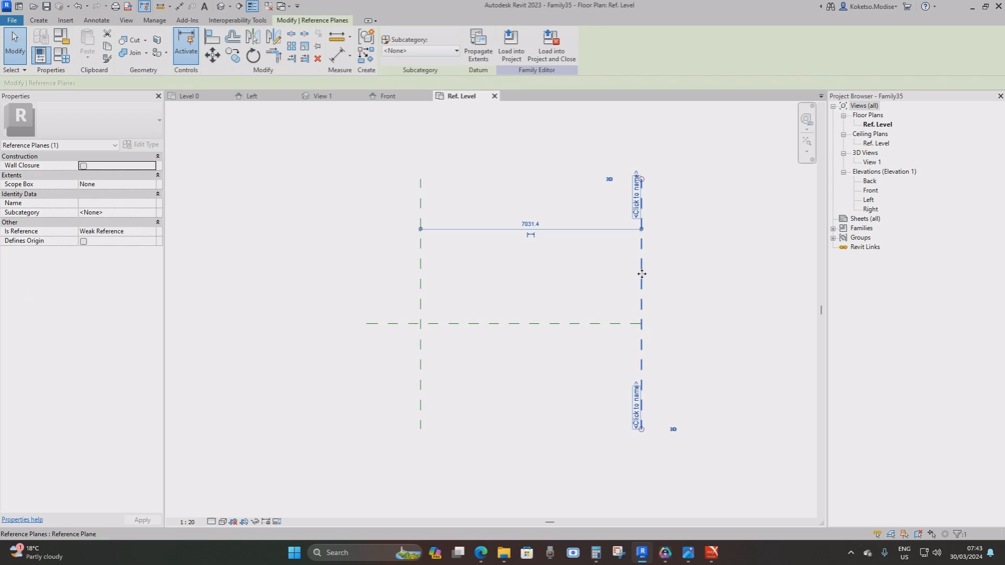
{"action": "scroll", "coordinate": [641, 265], "scroll_direction": "up", "scroll_amount": 1}
{"action": "left_click", "coordinate": [513, 217]}
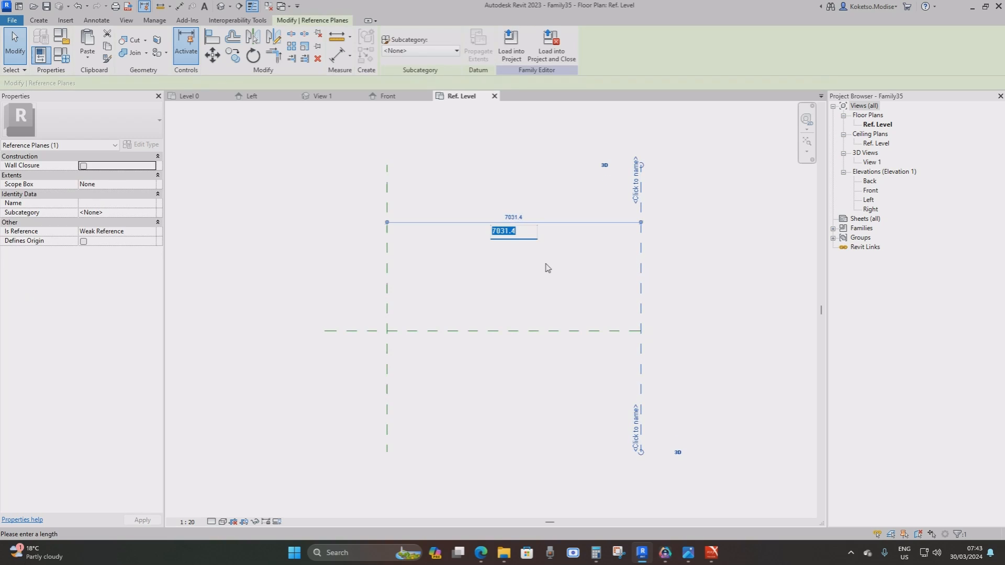
{"action": "type", "text": "6000"}
{"action": "key", "text": "Return"}
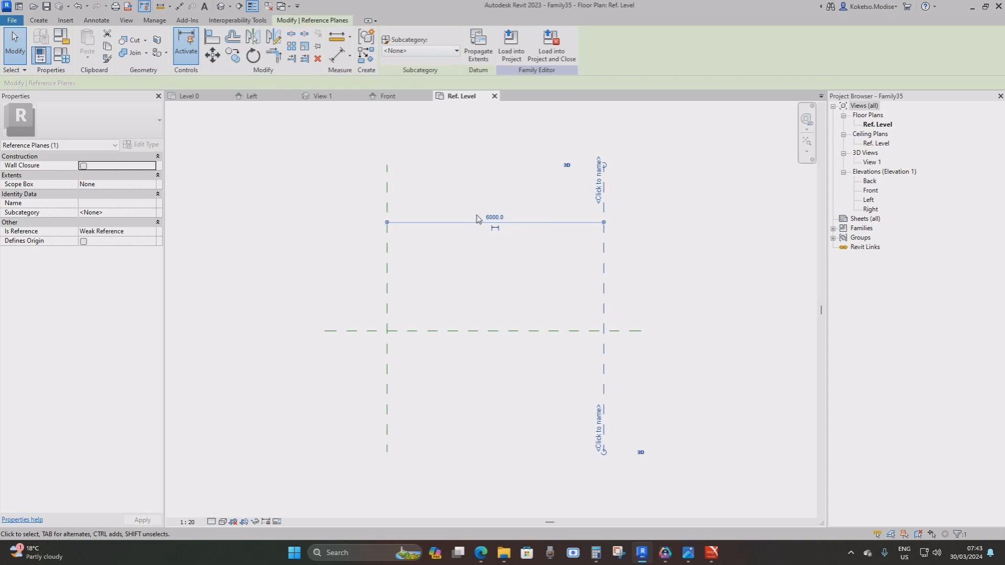
{"action": "left_click", "coordinate": [502, 295]}
{"action": "scroll", "coordinate": [483, 332], "scroll_direction": "up", "scroll_amount": 4}
{"action": "scroll", "coordinate": [440, 308], "scroll_direction": "down", "scroll_amount": 4}
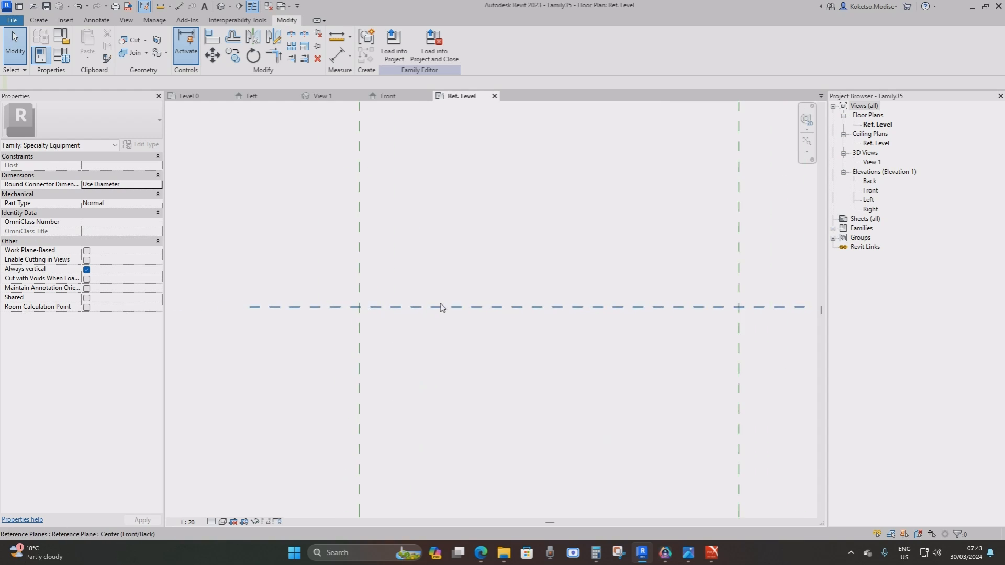
Step: Draw three shorter vertical reference planes just right of the Center (Left/Right) plane, the first about 365 mm away and the second about 360 mm further
{"action": "left_click", "coordinate": [39, 19]}
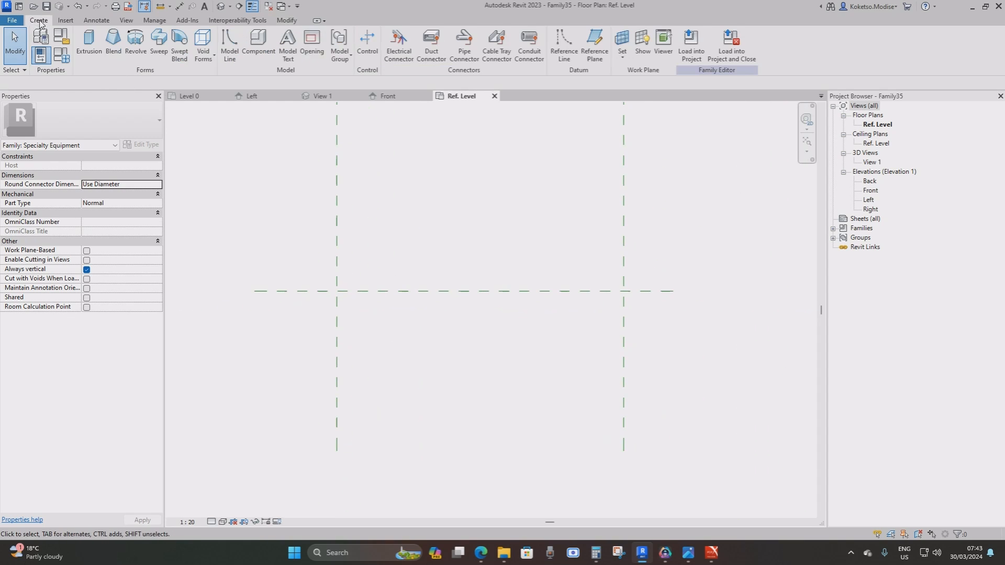
{"action": "scroll", "coordinate": [361, 287], "scroll_direction": "up", "scroll_amount": 2}
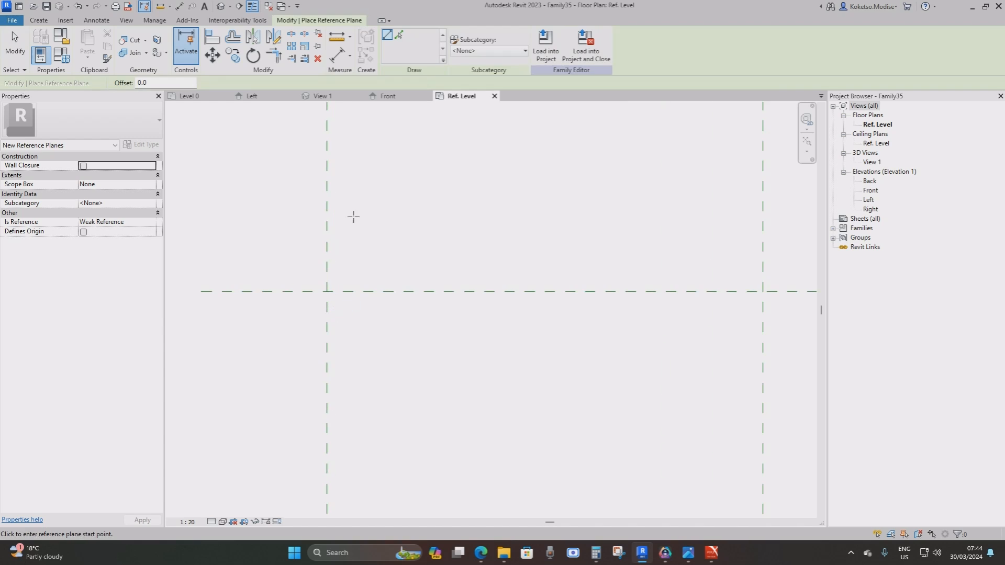
{"action": "left_click", "coordinate": [353, 176]}
{"action": "left_click", "coordinate": [352, 411]}
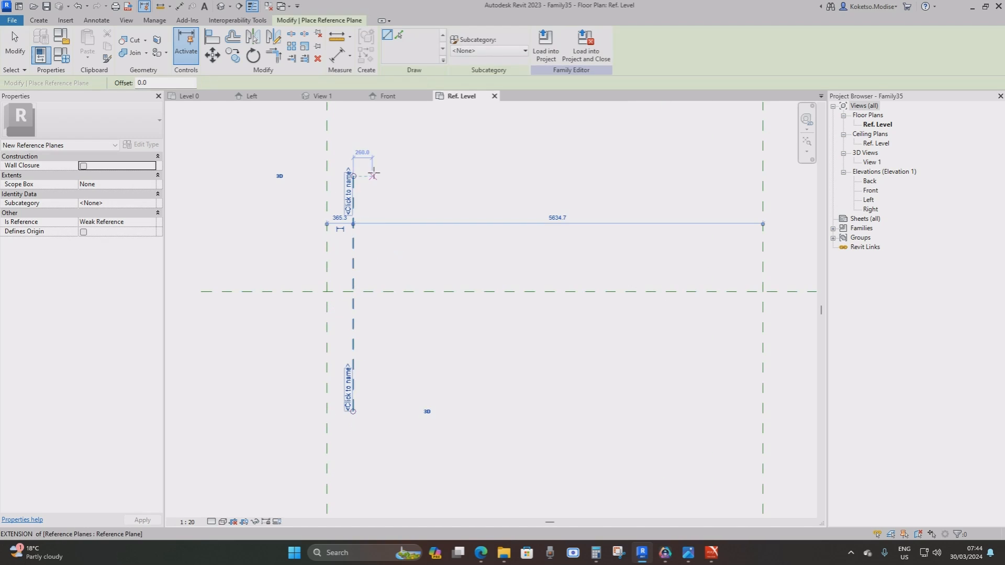
{"action": "left_click", "coordinate": [380, 175]}
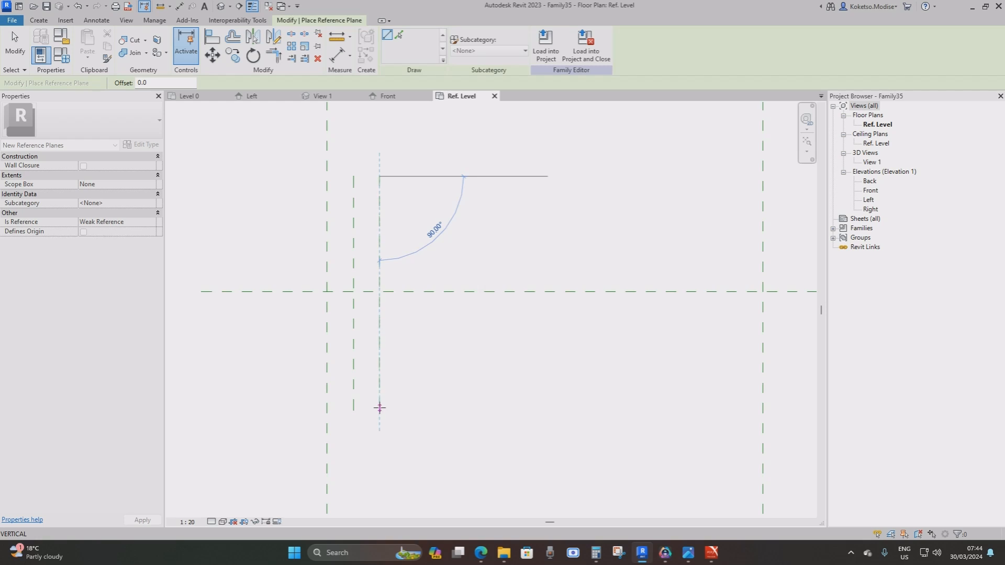
{"action": "left_click", "coordinate": [379, 408]}
{"action": "left_click", "coordinate": [410, 176]}
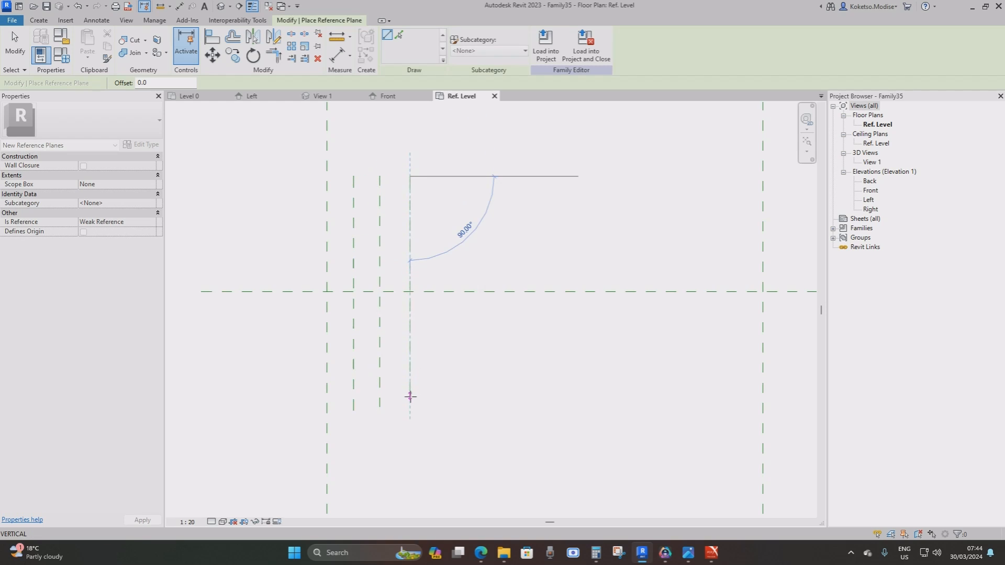
{"action": "left_click", "coordinate": [410, 397]}
Step: Draw two shorter vertical reference planes left of the right boundary plane, about 1140 mm and 660 mm from it
{"action": "left_click", "coordinate": [680, 175]}
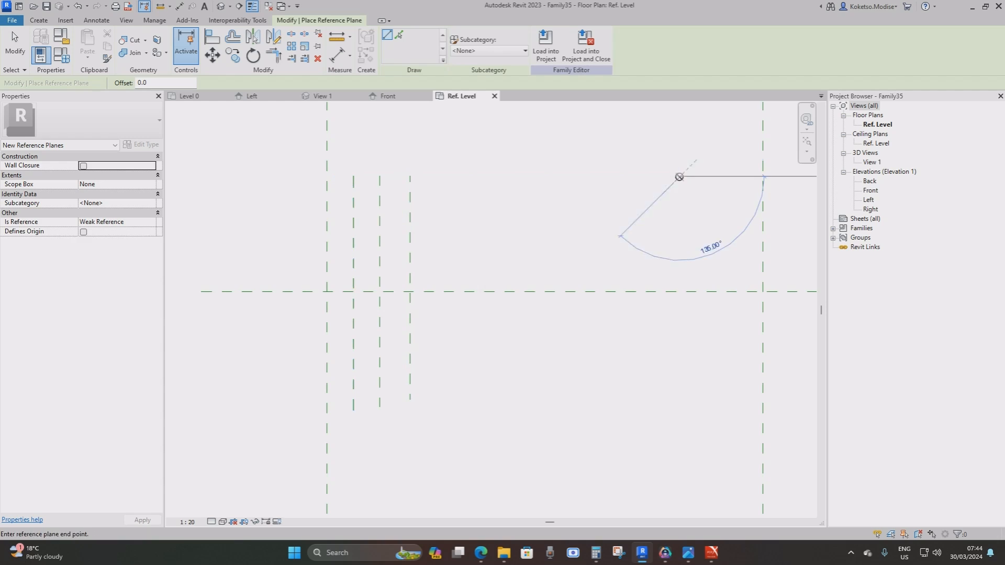
{"action": "left_click", "coordinate": [680, 407]}
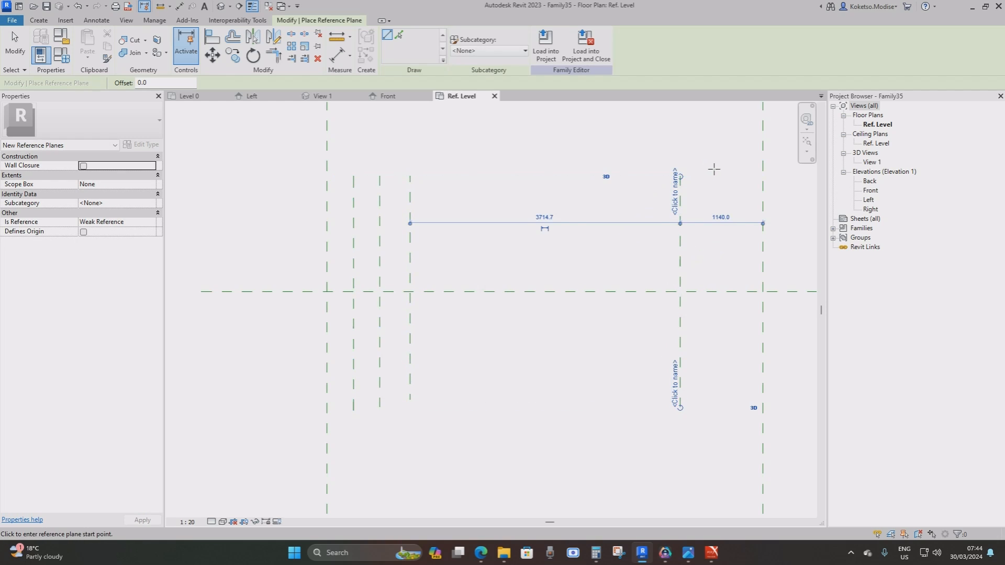
{"action": "left_click", "coordinate": [714, 176]}
{"action": "left_click", "coordinate": [714, 407]}
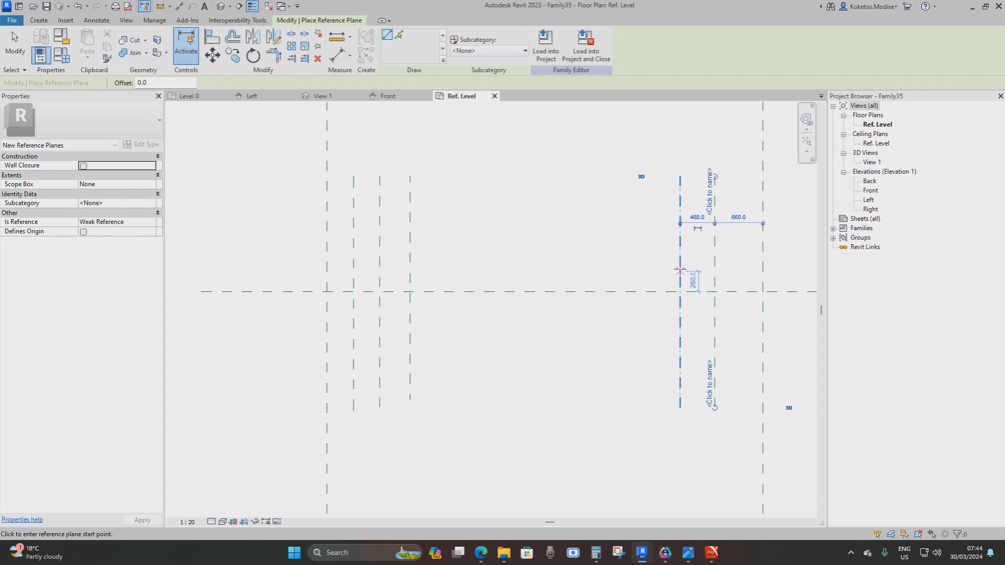
{"action": "key", "text": "Escape"}
{"action": "key", "text": "Escape"}
Step: Set the distance between the right boundary plane and the inner plane nearest to it to 250 mm
{"action": "middle_click_drag", "start_coordinate": [690, 246], "coordinate": [624, 240]}
{"action": "scroll", "coordinate": [625, 240], "scroll_direction": "up", "scroll_amount": 1}
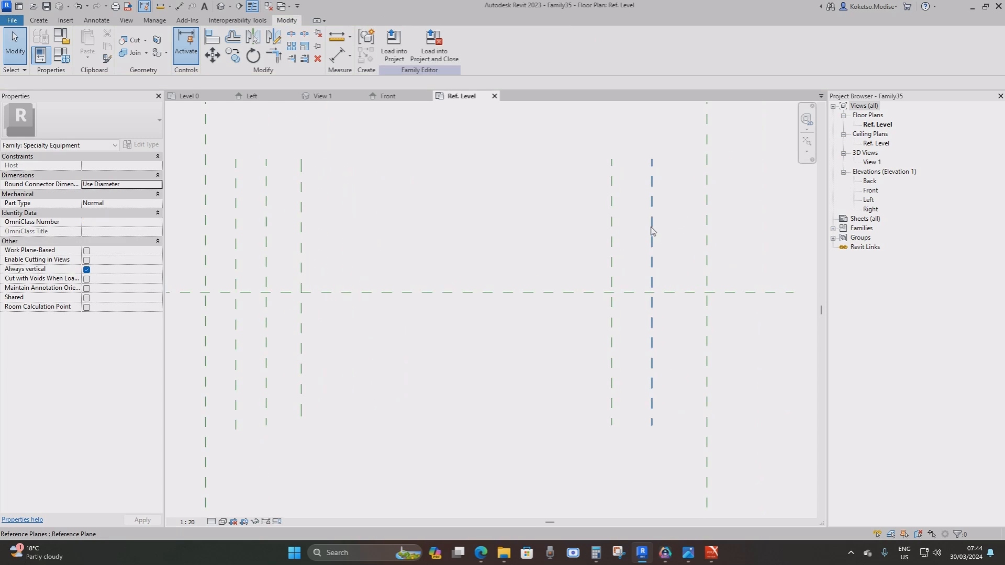
{"action": "left_click", "coordinate": [653, 230]}
{"action": "left_click", "coordinate": [680, 208]}
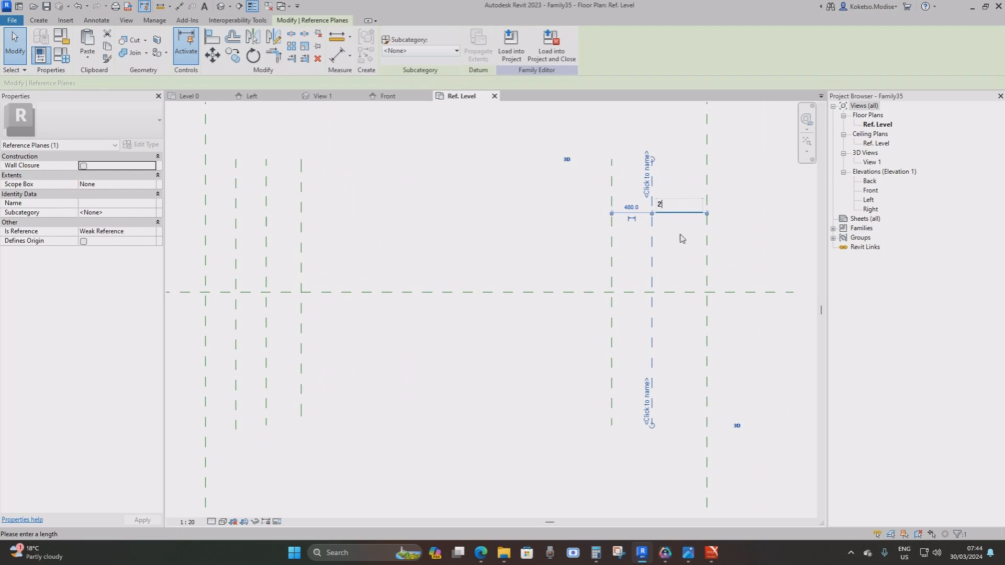
{"action": "type", "text": "250"}
{"action": "key", "text": "Return"}
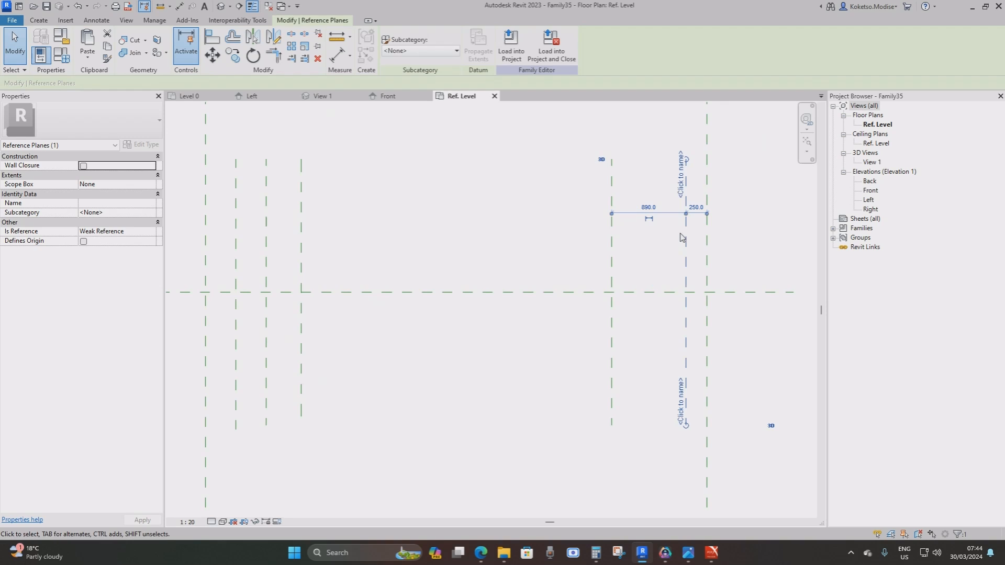
{"action": "left_click", "coordinate": [639, 189]}
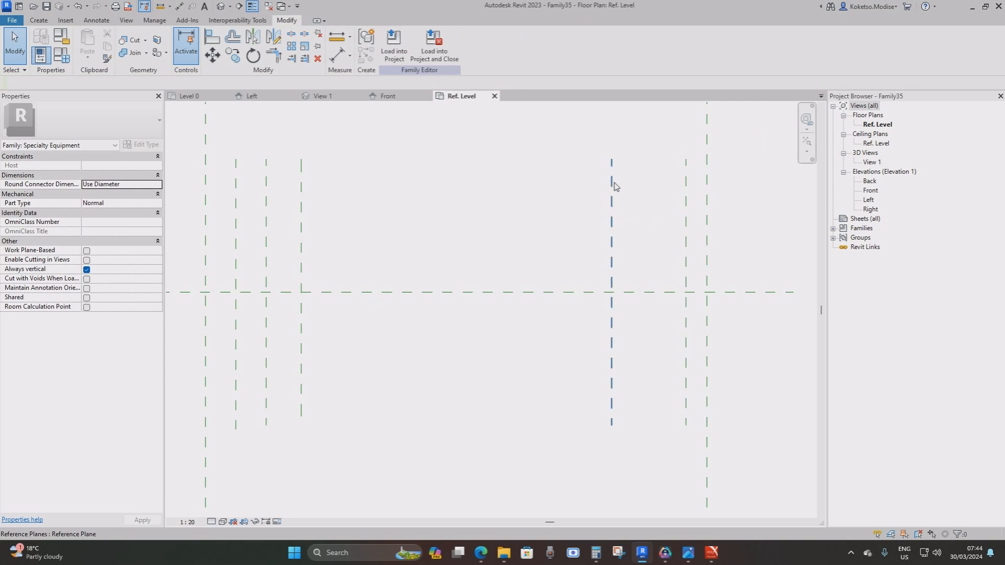
Step: Set the spacing between the two inner reference planes on the right side to 250 mm
{"action": "left_click", "coordinate": [612, 184]}
{"action": "left_click", "coordinate": [645, 205]}
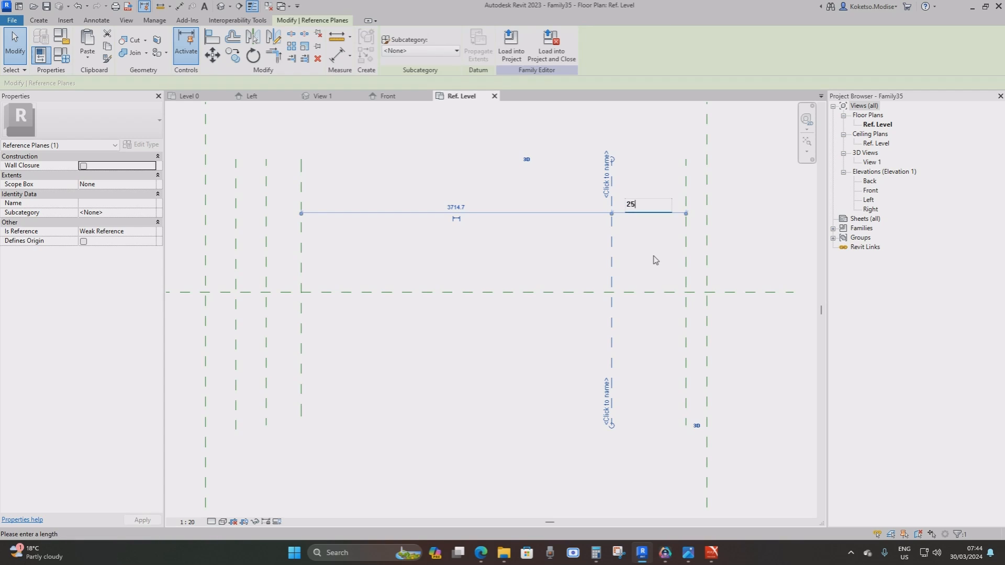
{"action": "key", "text": "Return"}
{"action": "left_click", "coordinate": [507, 248]}
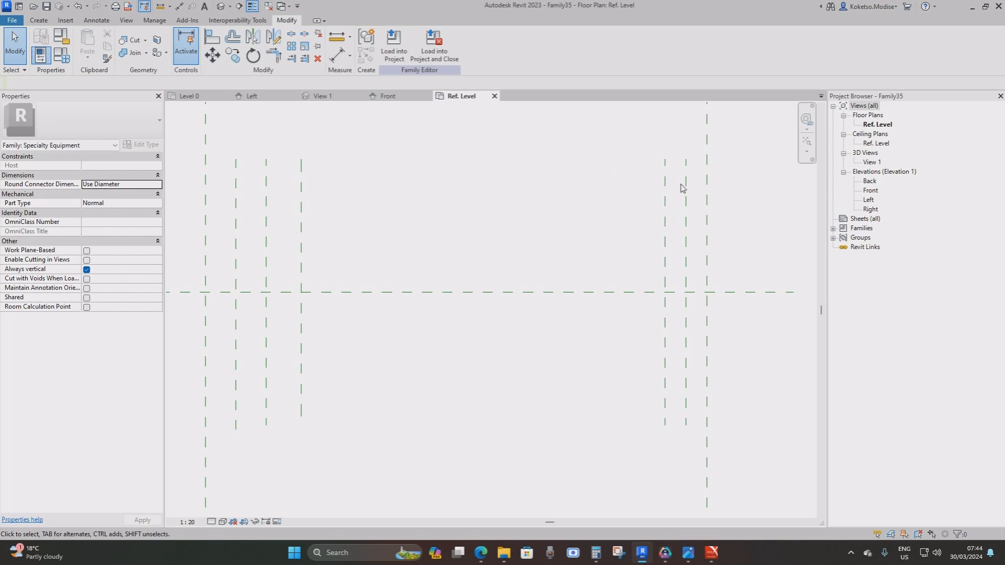
Step: Set the distance between the Center (Left/Right) plane and the first inner plane beside it to 250 mm
{"action": "middle_click_drag", "start_coordinate": [345, 250], "coordinate": [471, 247]}
{"action": "left_click", "coordinate": [362, 198]}
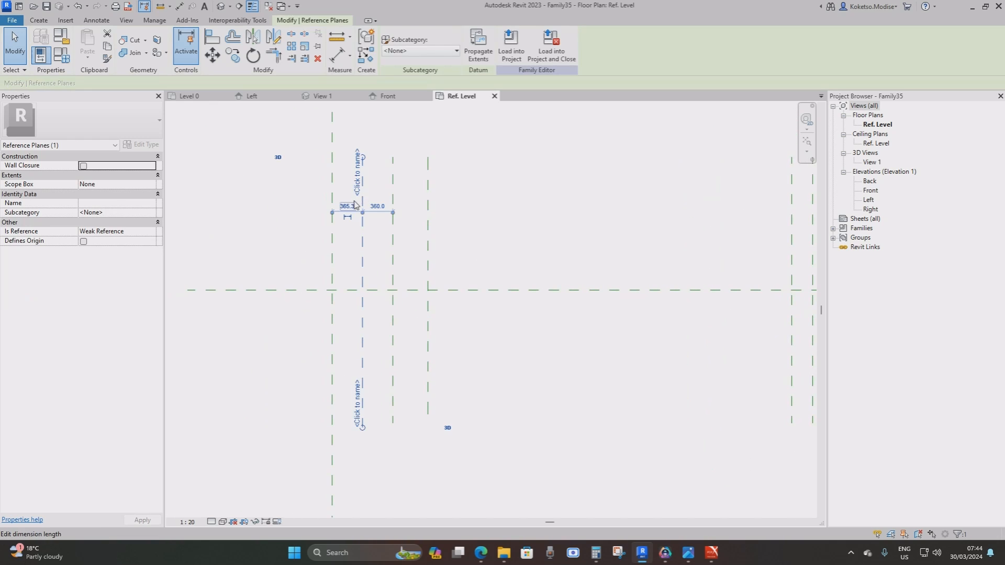
{"action": "left_click", "coordinate": [335, 204]}
{"action": "type", "text": "25"}
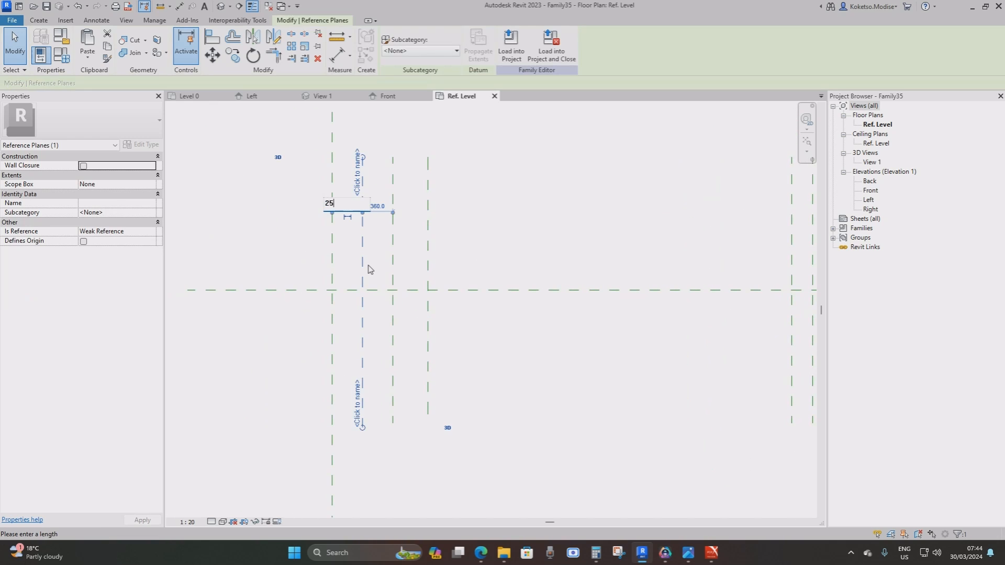
{"action": "type", "text": "0"}
{"action": "key", "text": "Return"}
Step: Space the second and third inner planes on the left side 250 mm from the plane preceding each
{"action": "left_click", "coordinate": [393, 197]}
{"action": "left_click", "coordinate": [360, 202]}
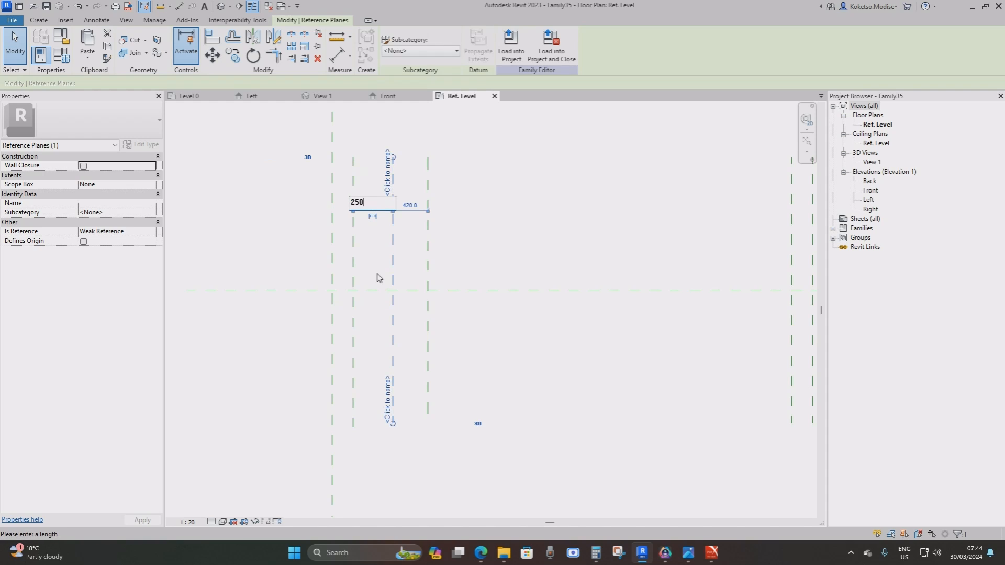
{"action": "type", "text": "250"}
{"action": "key", "text": "Return"}
{"action": "left_click", "coordinate": [428, 246]}
{"action": "left_click", "coordinate": [401, 203]}
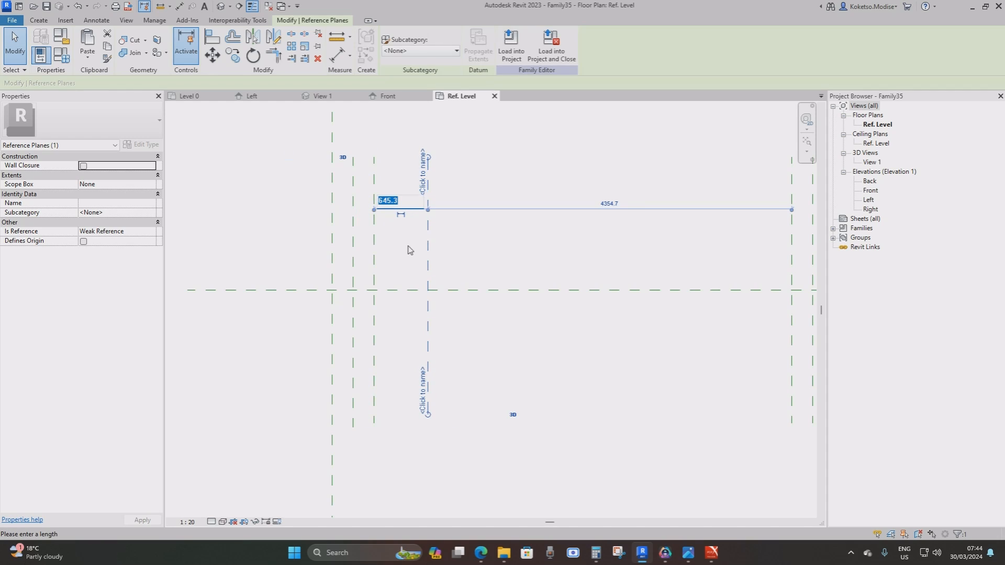
{"action": "type", "text": "250"}
{"action": "key", "text": "Return"}
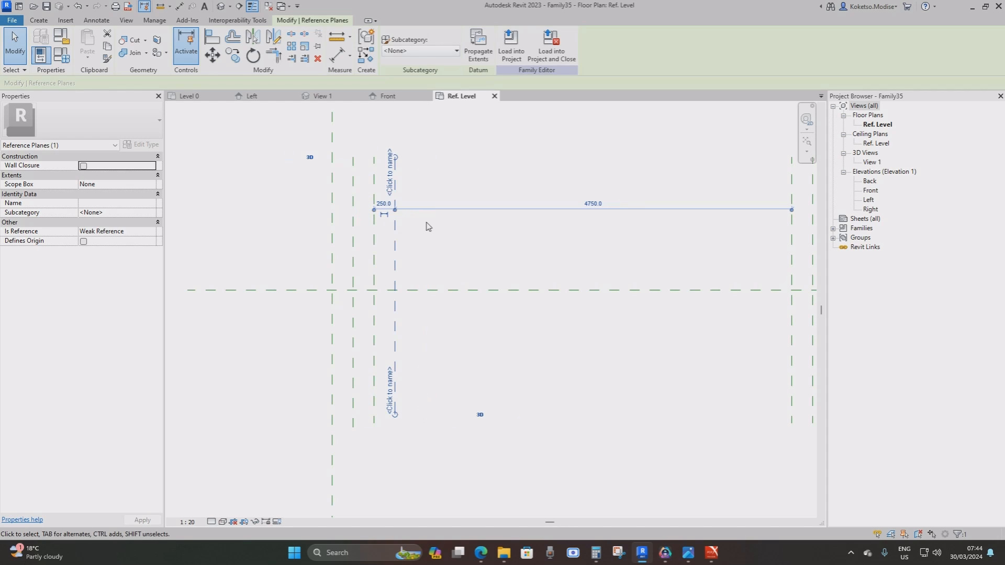
{"action": "left_click", "coordinate": [440, 250]}
Step: Align the lower ends of the three inner reference planes on the left side at the same level
{"action": "scroll", "coordinate": [440, 250], "scroll_direction": "down", "scroll_amount": 2}
{"action": "left_click", "coordinate": [414, 339]}
{"action": "scroll", "coordinate": [414, 340], "scroll_direction": "up", "scroll_amount": 2}
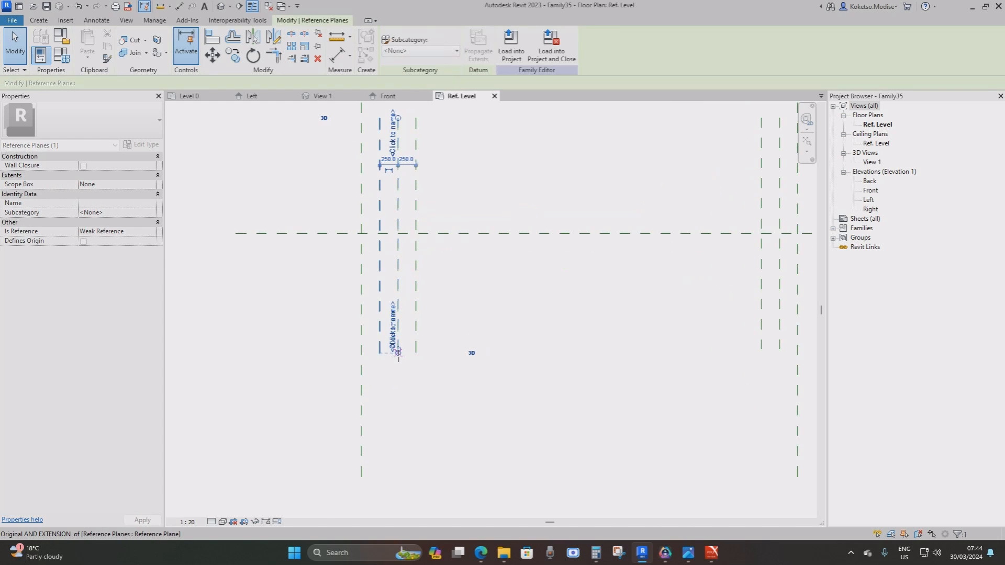
{"action": "left_click", "coordinate": [442, 283]}
{"action": "scroll", "coordinate": [477, 333], "scroll_direction": "down", "scroll_amount": 2}
{"action": "scroll", "coordinate": [477, 335], "scroll_direction": "up", "scroll_amount": 1}
{"action": "middle_click_drag", "start_coordinate": [477, 361], "coordinate": [539, 370]}
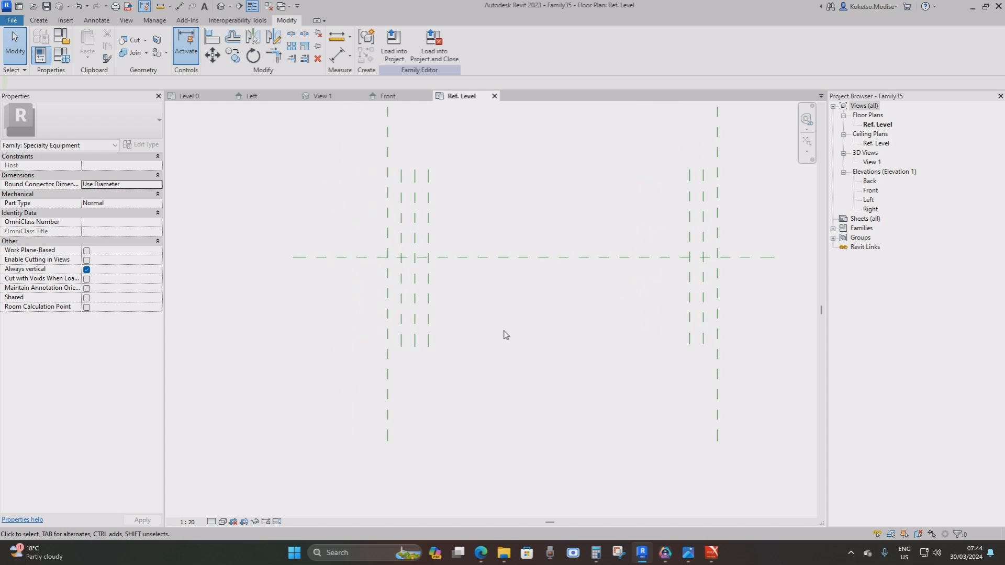
Step: Add an aligned dimension between the Center (Left/Right) plane and the right boundary plane, placed above their upper ends
{"action": "scroll", "coordinate": [499, 335], "scroll_direction": "down", "scroll_amount": 2}
{"action": "middle_click_drag", "start_coordinate": [508, 340], "coordinate": [535, 372]}
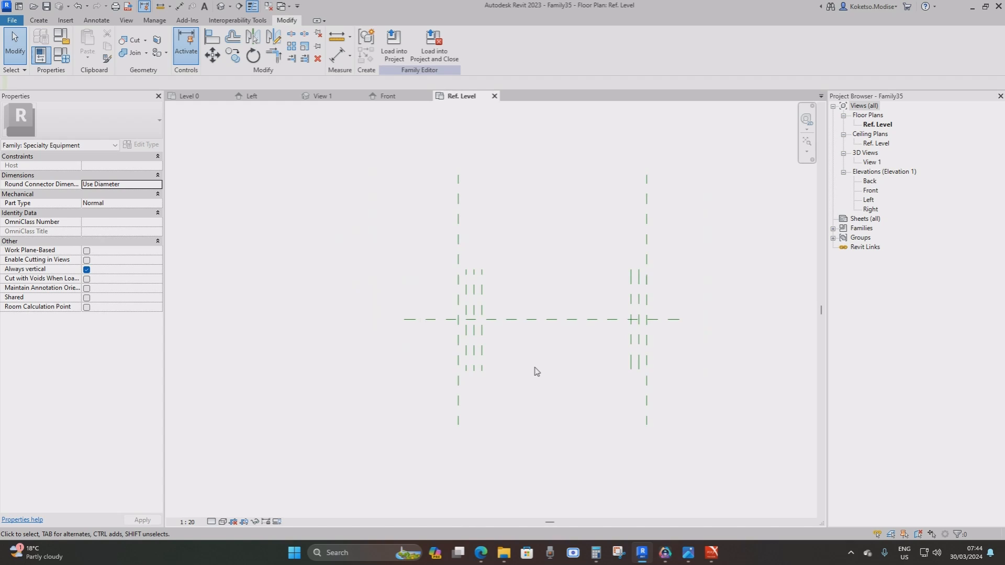
{"action": "scroll", "coordinate": [524, 254], "scroll_direction": "up", "scroll_amount": 1}
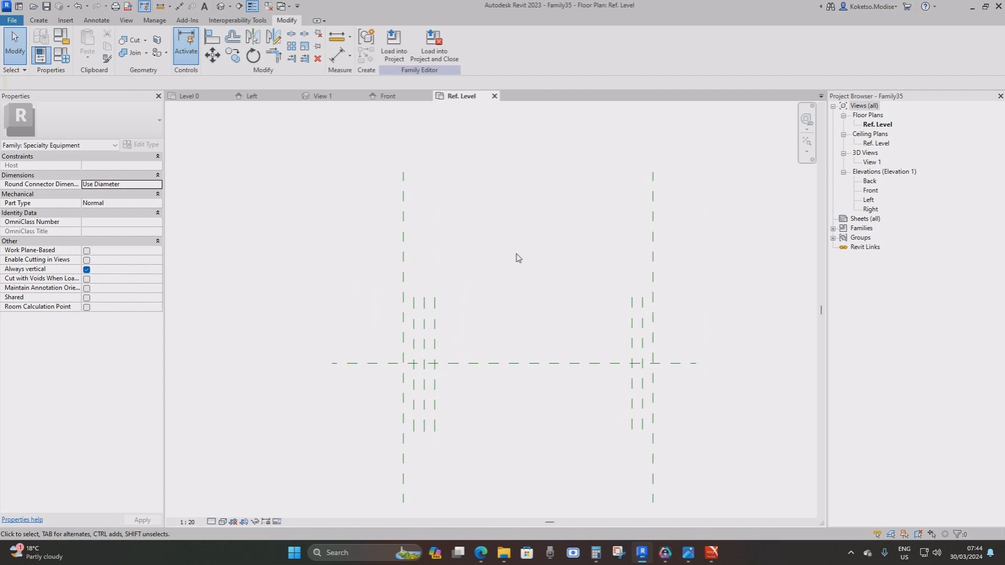
{"action": "left_click", "coordinate": [179, 6]}
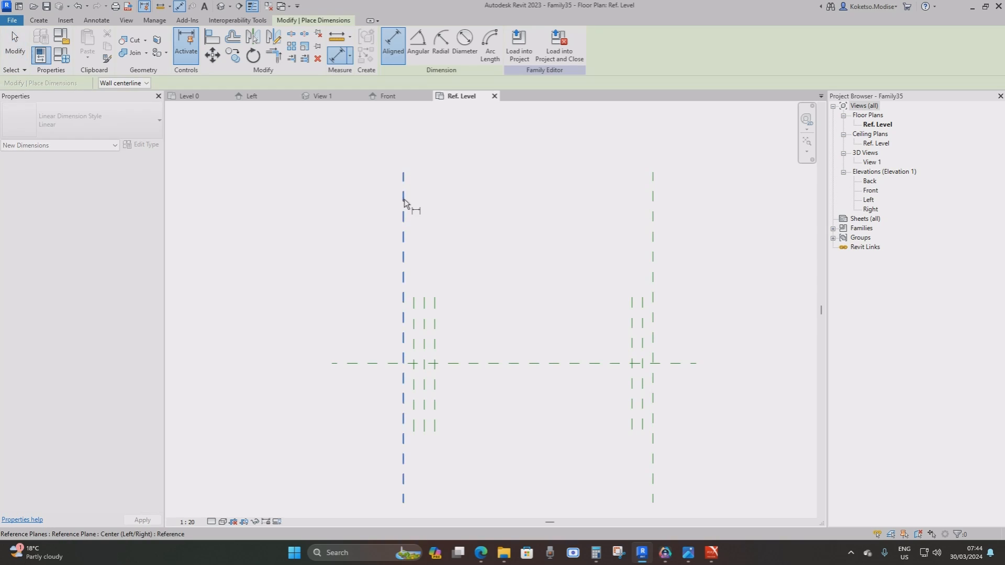
{"action": "left_click", "coordinate": [404, 199]}
{"action": "left_click", "coordinate": [654, 207]}
{"action": "left_click", "coordinate": [531, 169]}
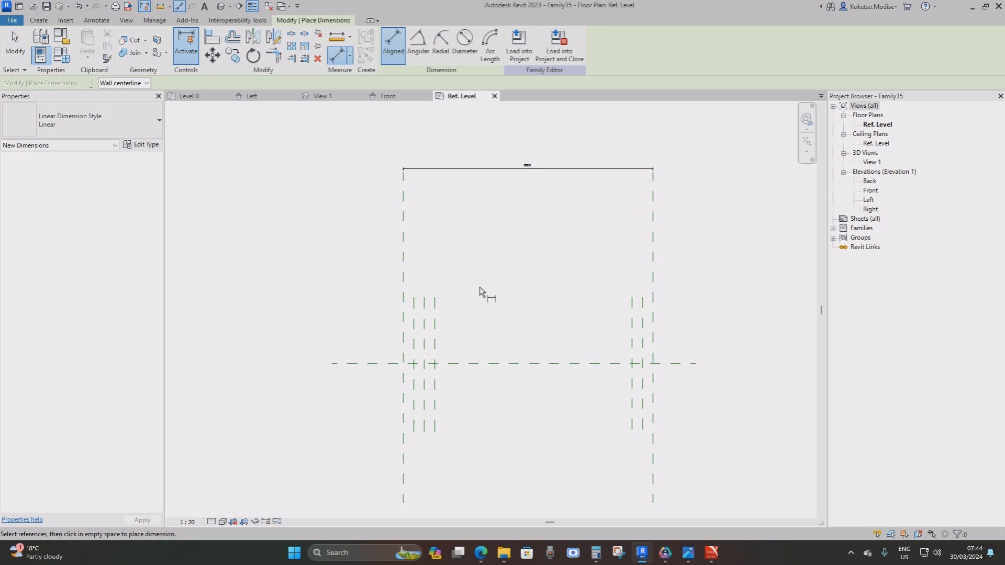
{"action": "scroll", "coordinate": [424, 330], "scroll_direction": "up", "scroll_amount": 1}
{"action": "middle_click_drag", "start_coordinate": [425, 332], "coordinate": [429, 250]}
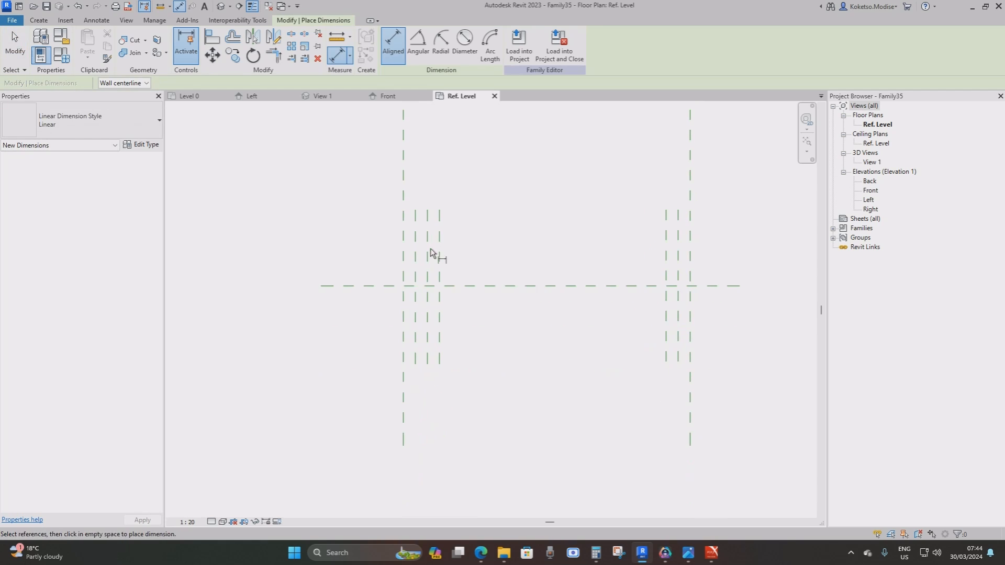
Step: Add an aligned dimension from the Center (Left/Right) plane to the inner plane nearest the right boundary, placed below the planes' lower ends
{"action": "left_click", "coordinate": [404, 420]}
{"action": "scroll", "coordinate": [404, 420], "scroll_direction": "down", "scroll_amount": 4}
{"action": "scroll", "coordinate": [500, 429], "scroll_direction": "up", "scroll_amount": 1}
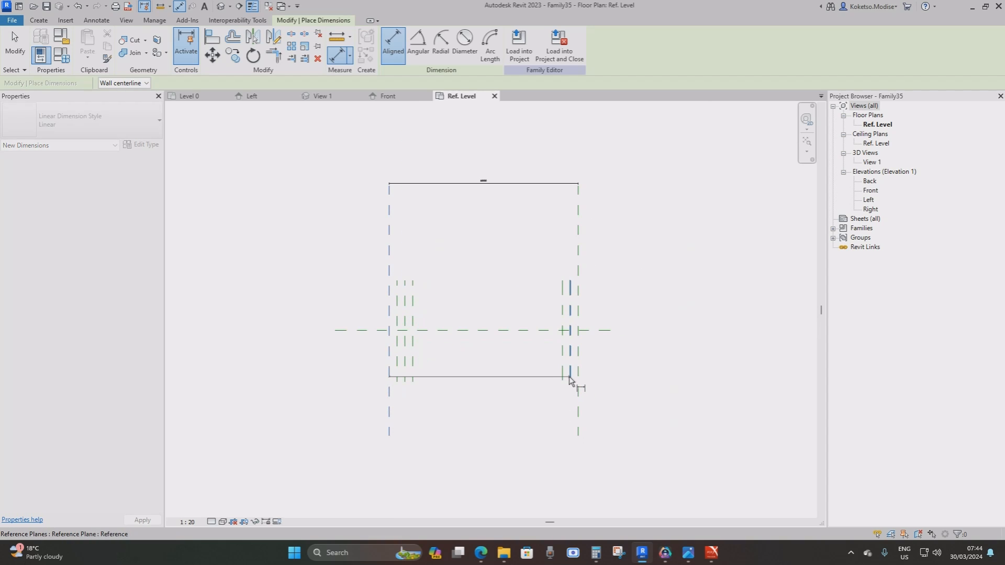
{"action": "left_click", "coordinate": [568, 376]}
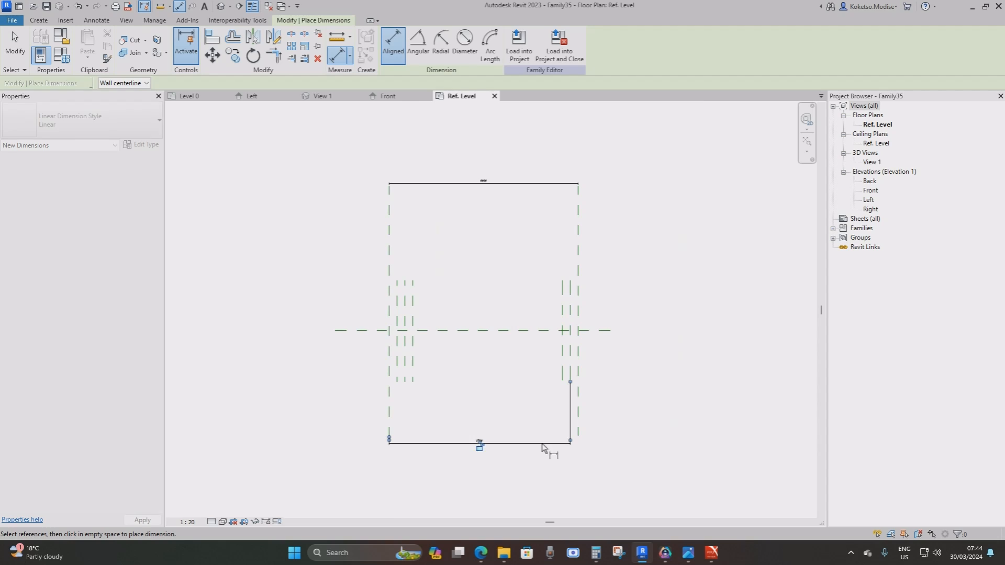
{"action": "left_click", "coordinate": [542, 444]}
Step: Add separate aligned dimensions for the three gaps between the Center (Left/Right) plane and the left-side inner planes, in line above the inner planes
{"action": "scroll", "coordinate": [465, 354], "scroll_direction": "up", "scroll_amount": 1}
{"action": "scroll", "coordinate": [348, 240], "scroll_direction": "up", "scroll_amount": 2}
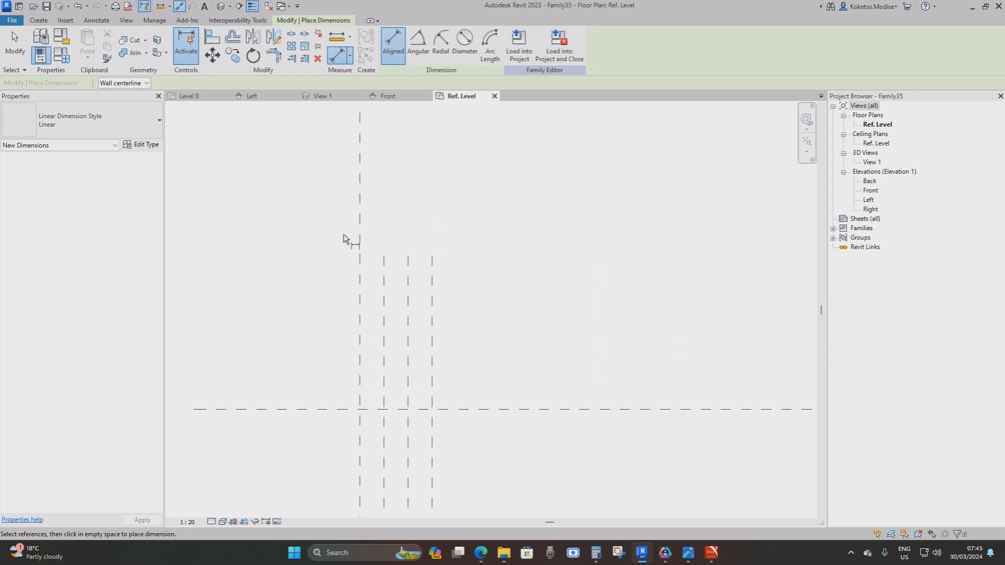
{"action": "left_click", "coordinate": [361, 278]}
{"action": "left_click", "coordinate": [386, 273]}
{"action": "scroll", "coordinate": [369, 236], "scroll_direction": "up", "scroll_amount": 1}
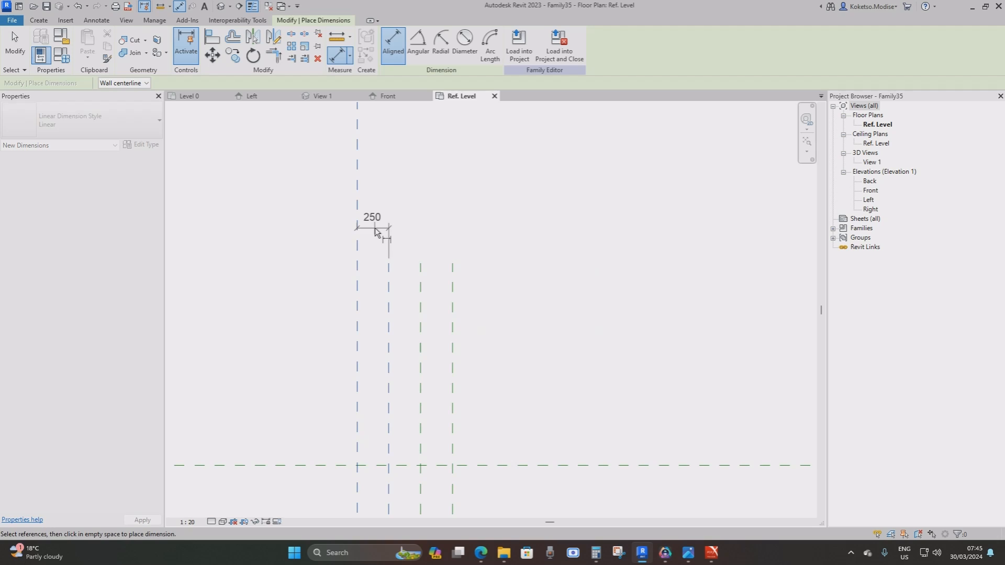
{"action": "left_click", "coordinate": [375, 230]}
{"action": "left_click", "coordinate": [389, 284]}
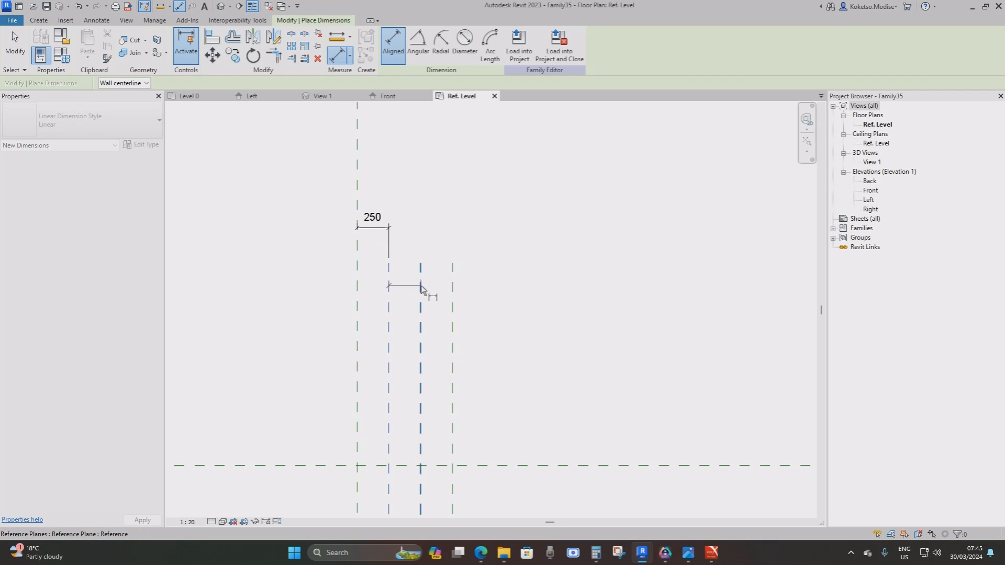
{"action": "left_click", "coordinate": [422, 287]}
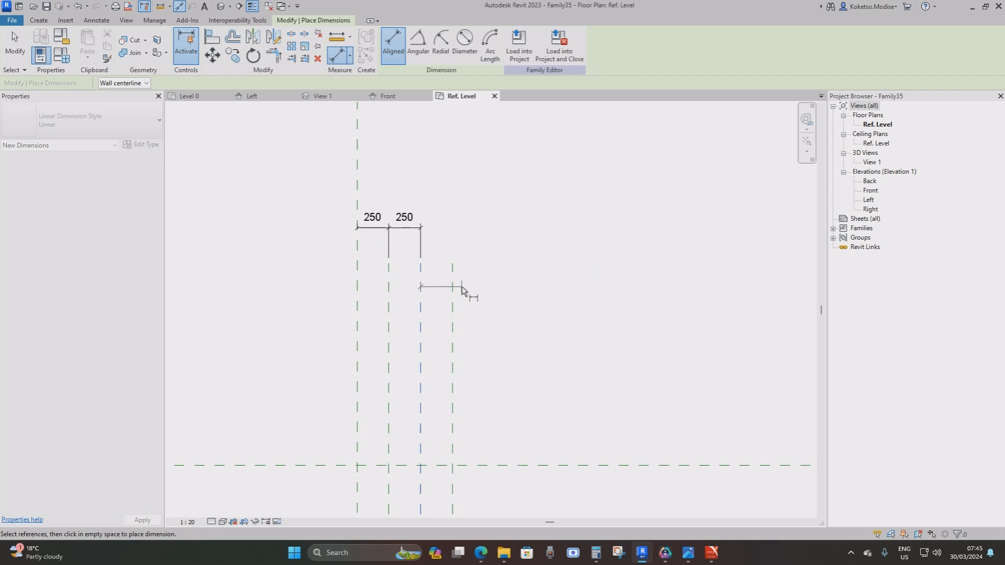
{"action": "left_click", "coordinate": [453, 285]}
{"action": "left_click", "coordinate": [466, 234]}
{"action": "scroll", "coordinate": [483, 278], "scroll_direction": "down", "scroll_amount": 2}
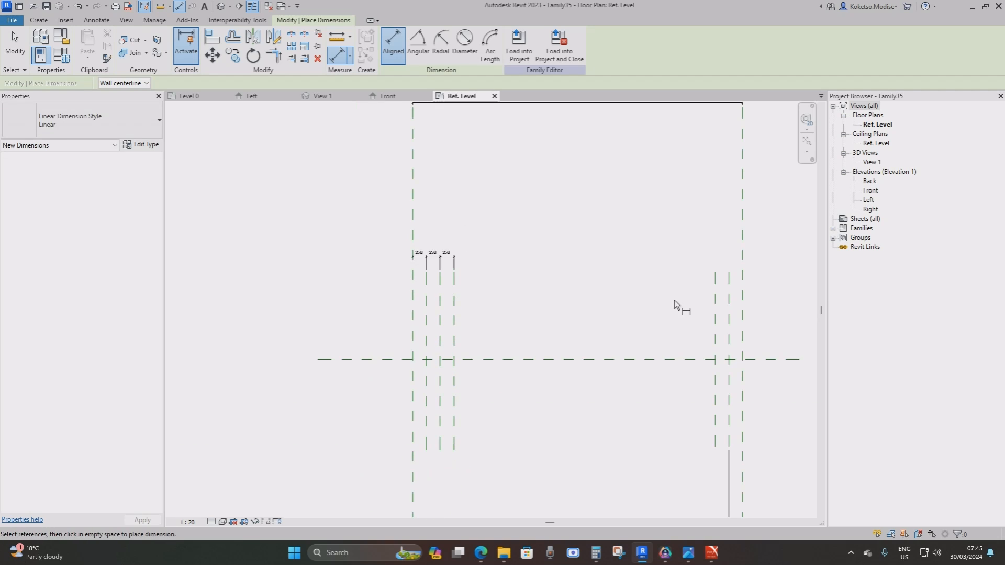
Step: Add an aligned dimension between the two inner reference planes on the right side, placed above their upper ends
{"action": "scroll", "coordinate": [674, 300], "scroll_direction": "up", "scroll_amount": 2}
{"action": "left_click", "coordinate": [612, 275]}
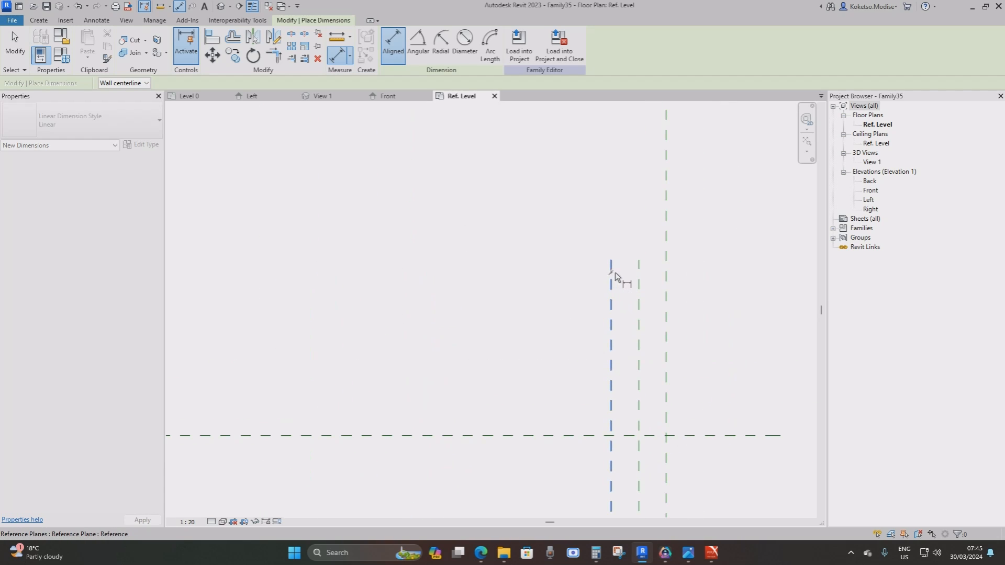
{"action": "left_click", "coordinate": [639, 273]}
{"action": "scroll", "coordinate": [637, 230], "scroll_direction": "down", "scroll_amount": 2}
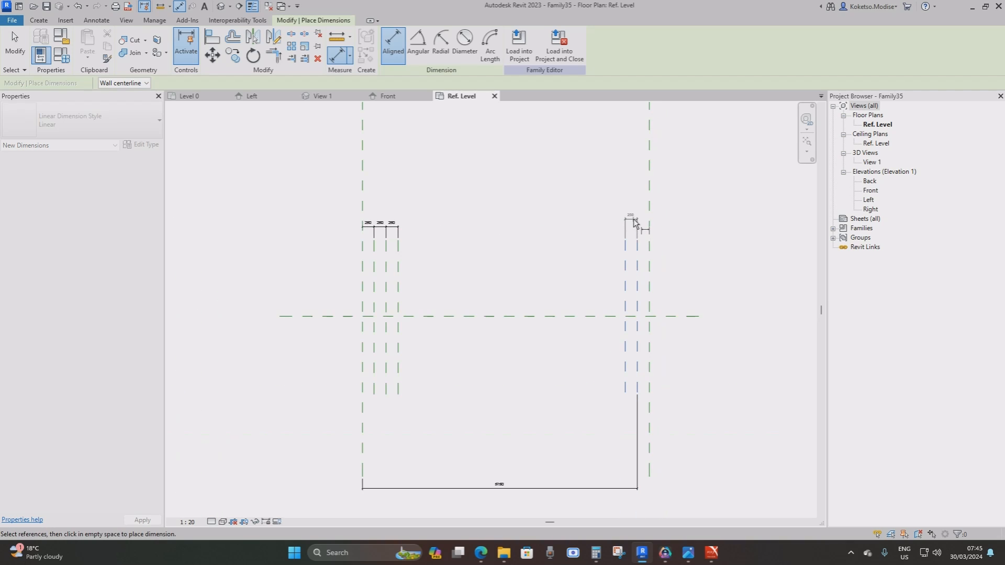
{"action": "left_click", "coordinate": [633, 227]}
Step: Dimension from the first inner plane on the left side to the innermost plane on the right side, placed above the short dimensions
{"action": "scroll", "coordinate": [393, 243], "scroll_direction": "up", "scroll_amount": 2}
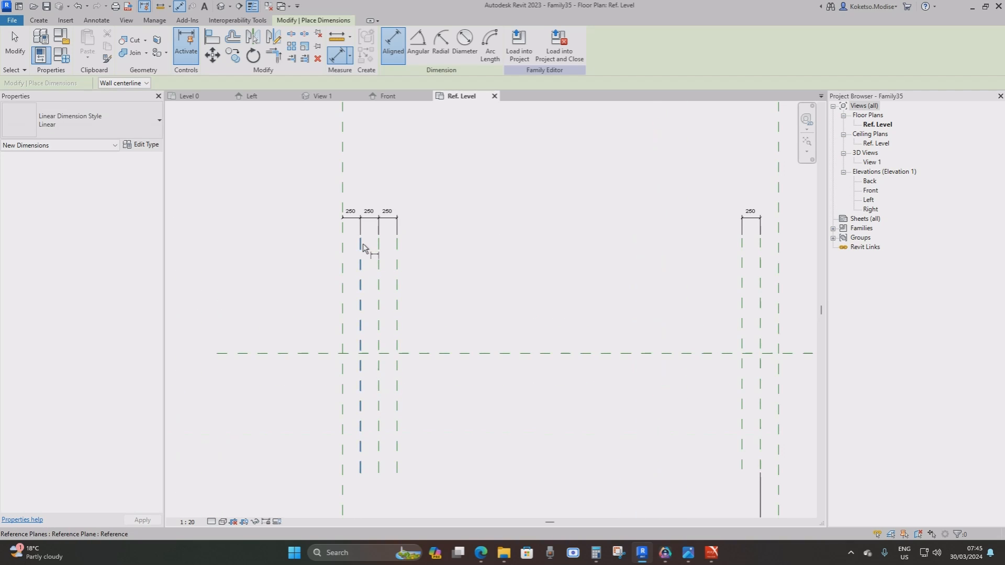
{"action": "left_click", "coordinate": [360, 246]}
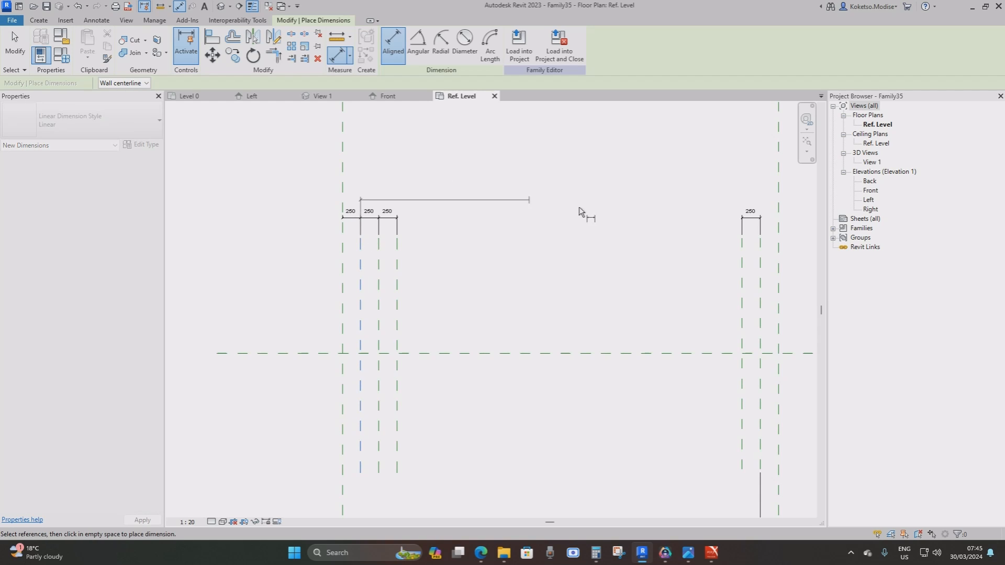
{"action": "left_click", "coordinate": [742, 241]}
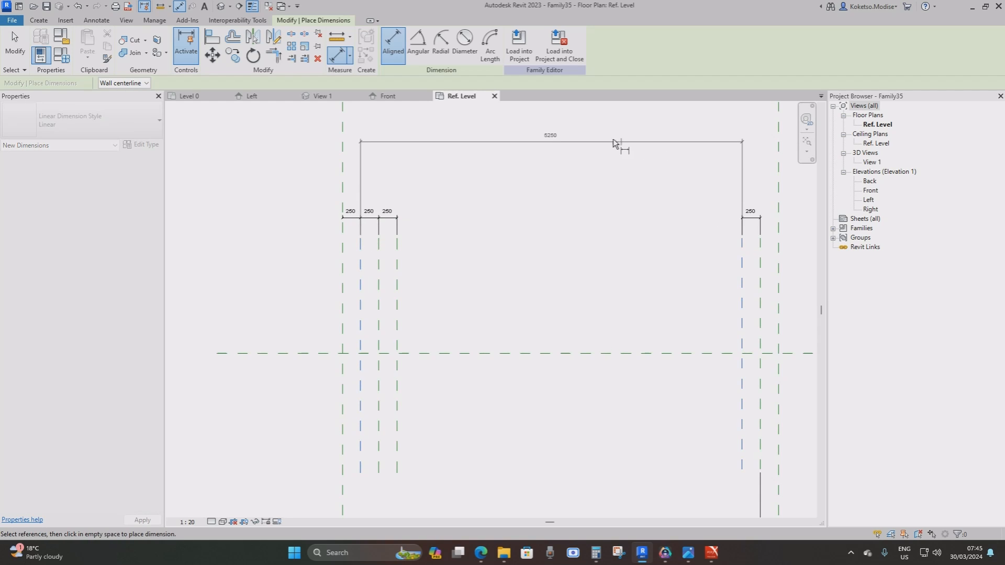
{"action": "left_click", "coordinate": [545, 150]}
{"action": "scroll", "coordinate": [565, 241], "scroll_direction": "down", "scroll_amount": 3}
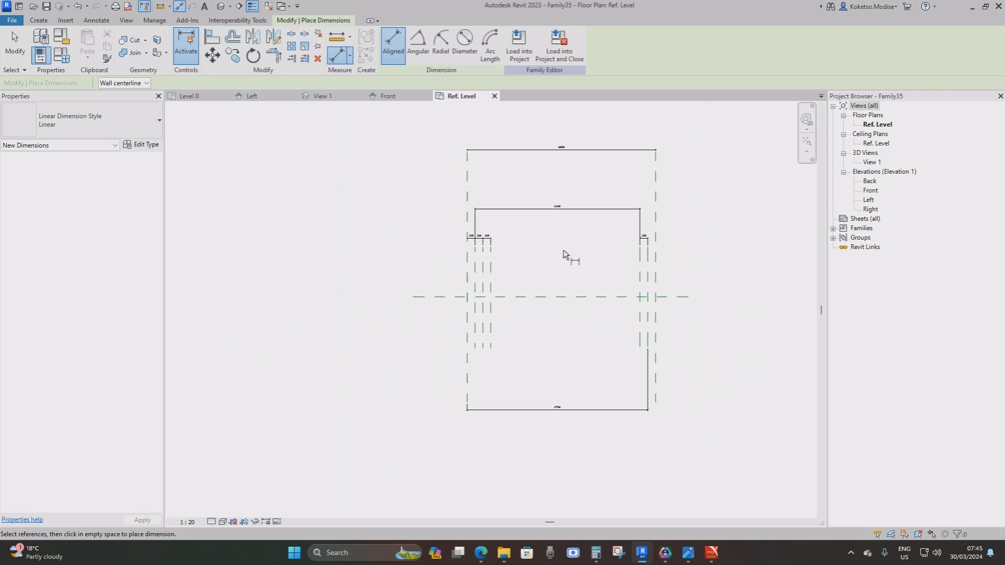
{"action": "key", "text": "Escape"}
{"action": "key", "text": "Escape"}
Step: Label the overall dimension between the Center (Left/Right) plane and the right boundary with a new type parameter named DRAFT LENGTH
{"action": "scroll", "coordinate": [576, 280], "scroll_direction": "up", "scroll_amount": 1}
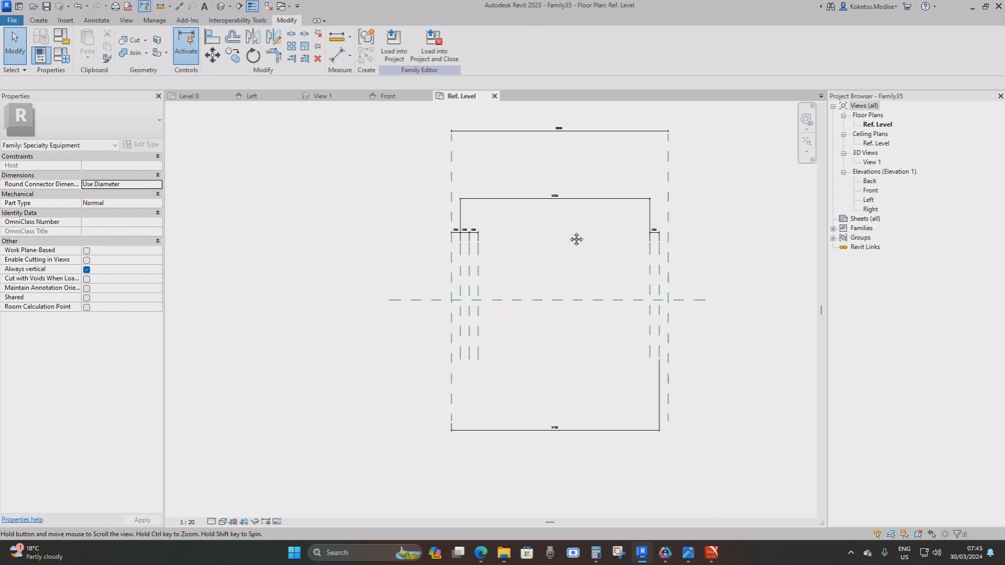
{"action": "scroll", "coordinate": [534, 274], "scroll_direction": "up", "scroll_amount": 1}
{"action": "middle_click_drag", "start_coordinate": [538, 283], "coordinate": [524, 327]}
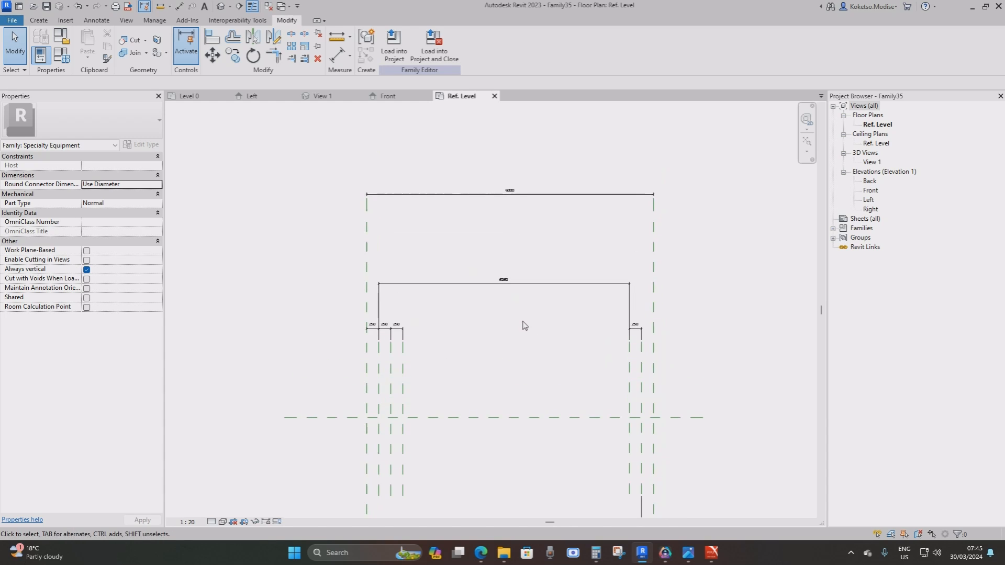
{"action": "scroll", "coordinate": [494, 217], "scroll_direction": "up", "scroll_amount": 2}
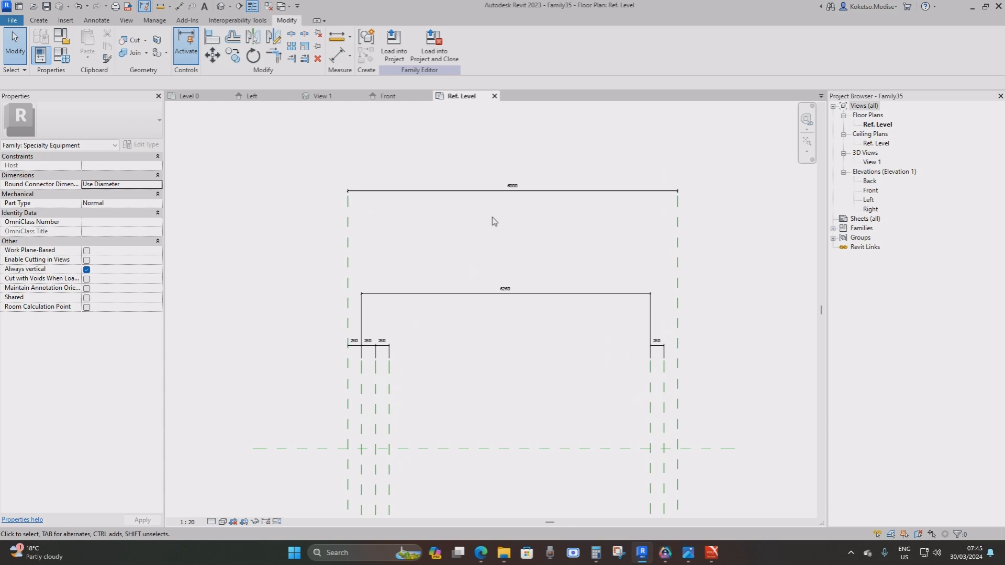
{"action": "left_click", "coordinate": [467, 193]}
{"action": "left_click", "coordinate": [492, 44]}
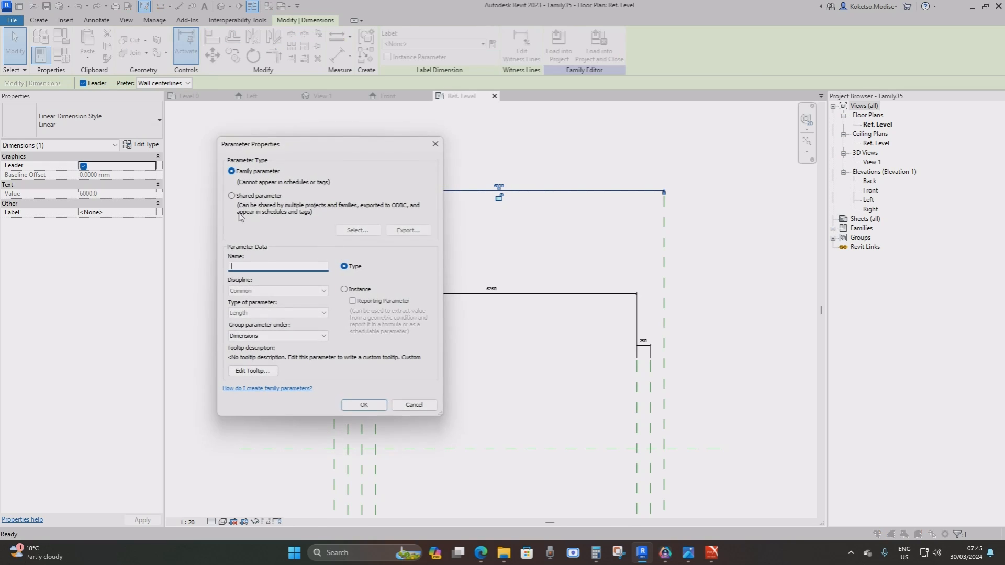
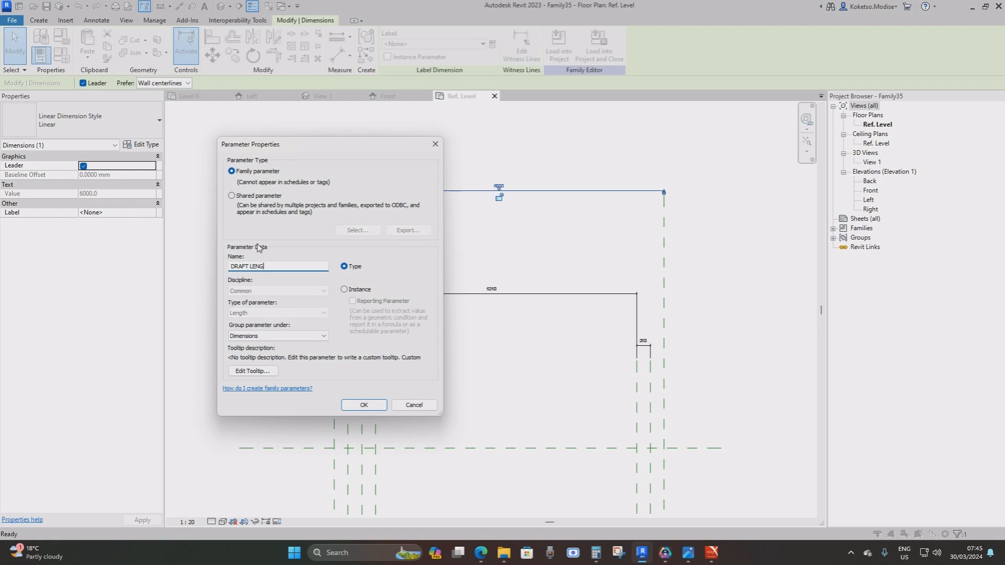
{"action": "left_click", "coordinate": [375, 410]}
{"action": "left_click", "coordinate": [519, 378]}
Step: Label the long dimension below the planes with a new instance parameter named ACTUAL LENGTH
{"action": "middle_click_drag", "start_coordinate": [526, 390], "coordinate": [562, 209]}
{"action": "scroll", "coordinate": [563, 208], "scroll_direction": "down", "scroll_amount": 1}
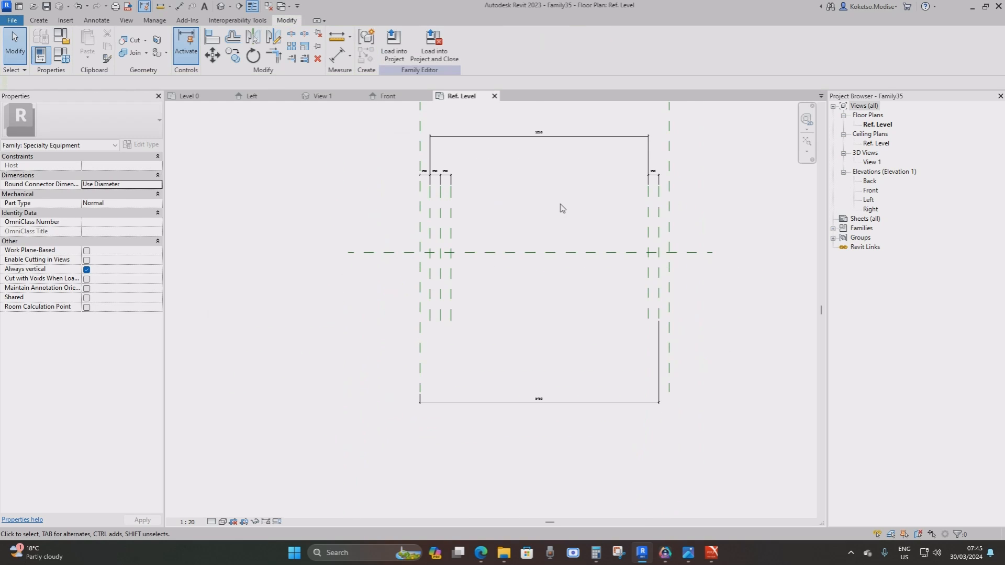
{"action": "scroll", "coordinate": [544, 426], "scroll_direction": "up", "scroll_amount": 2}
{"action": "left_click", "coordinate": [542, 390]}
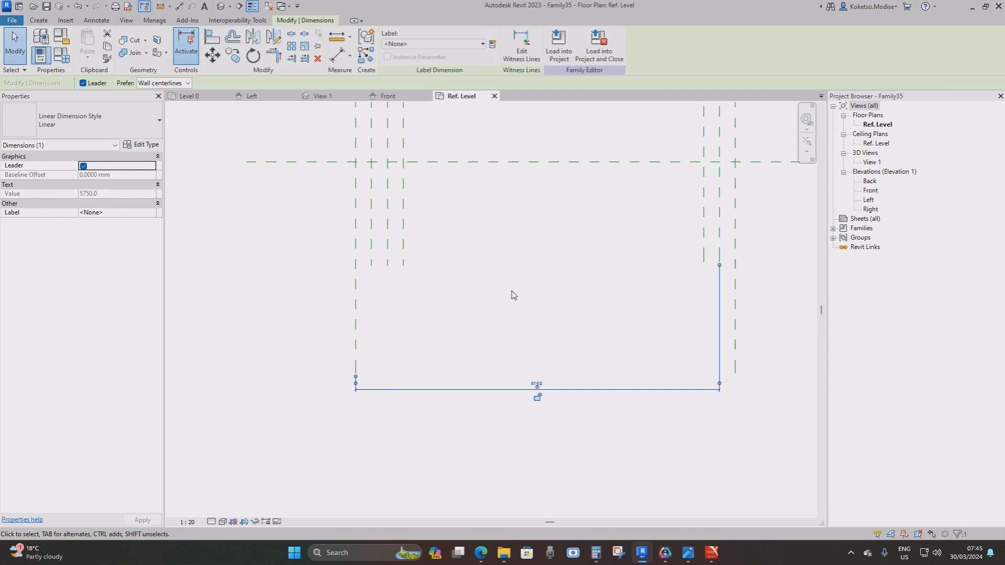
{"action": "left_click", "coordinate": [493, 44]}
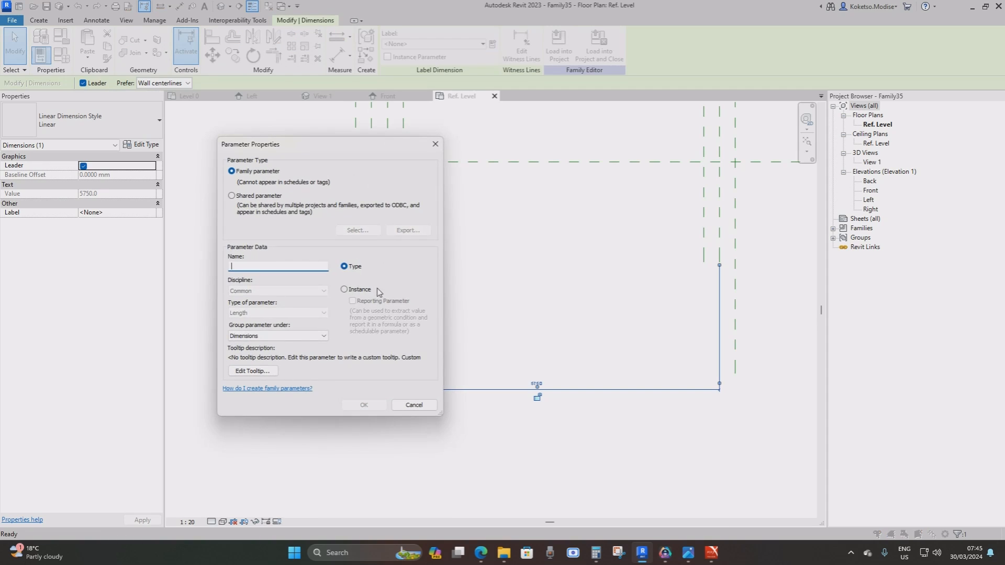
{"action": "left_click", "coordinate": [345, 290]}
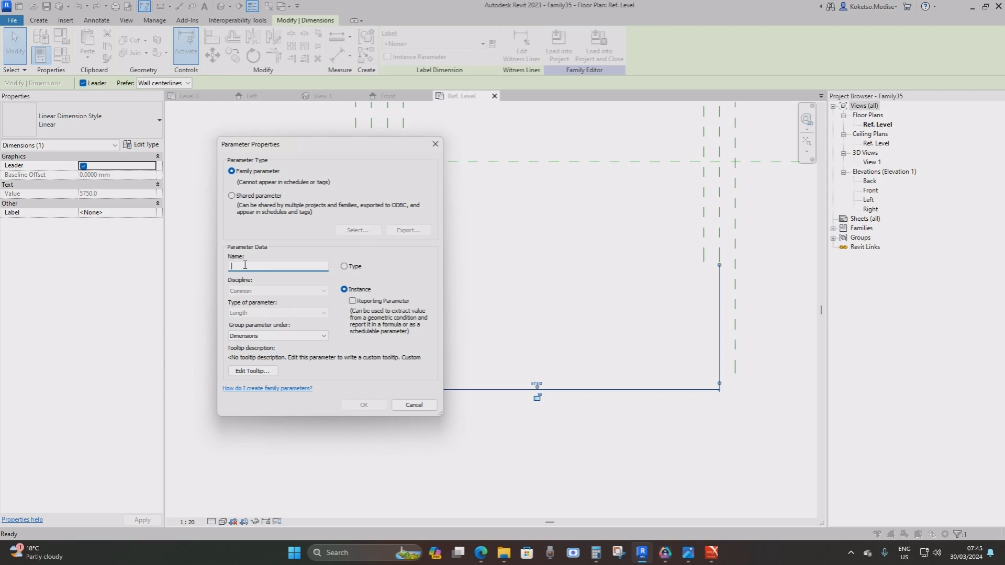
{"action": "type", "text": "ACTUAL LENGTH"}
{"action": "left_click", "coordinate": [364, 405]}
{"action": "left_click", "coordinate": [502, 264]}
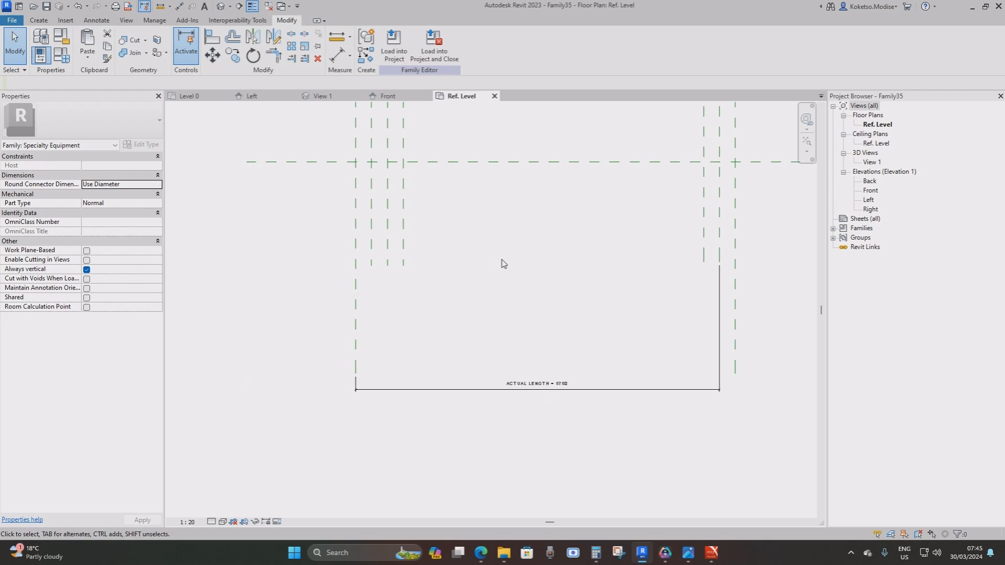
Step: Label the upper dimension between the left and right inner planes with a new instance parameter named ARRAY LENGTH
{"action": "scroll", "coordinate": [497, 235], "scroll_direction": "down", "scroll_amount": 1}
{"action": "middle_click_drag", "start_coordinate": [496, 235], "coordinate": [476, 321]}
{"action": "middle_click_drag", "start_coordinate": [478, 178], "coordinate": [471, 264]}
{"action": "scroll", "coordinate": [484, 209], "scroll_direction": "up", "scroll_amount": 1}
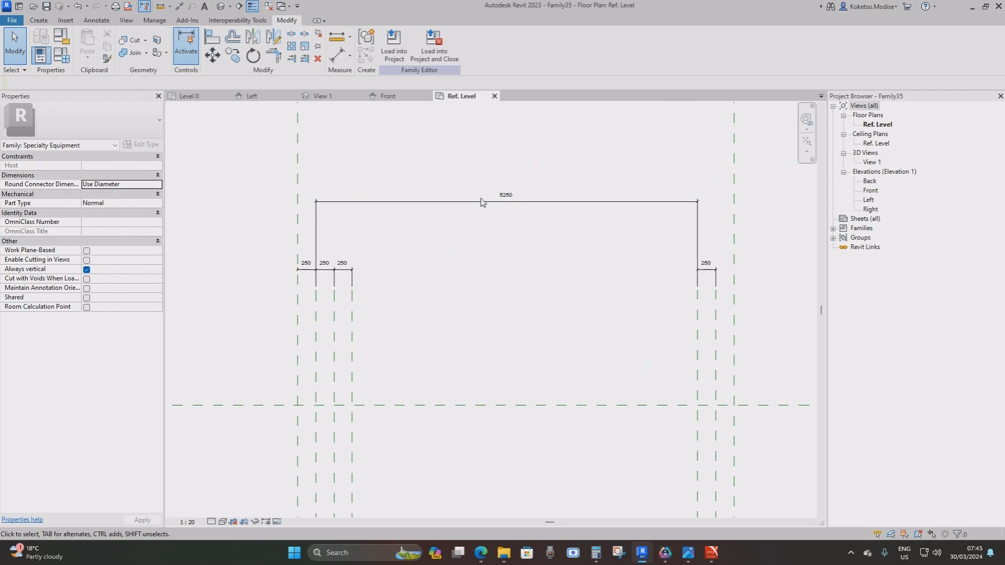
{"action": "left_click", "coordinate": [482, 202]}
{"action": "left_click", "coordinate": [482, 44]}
{"action": "left_click", "coordinate": [408, 59]}
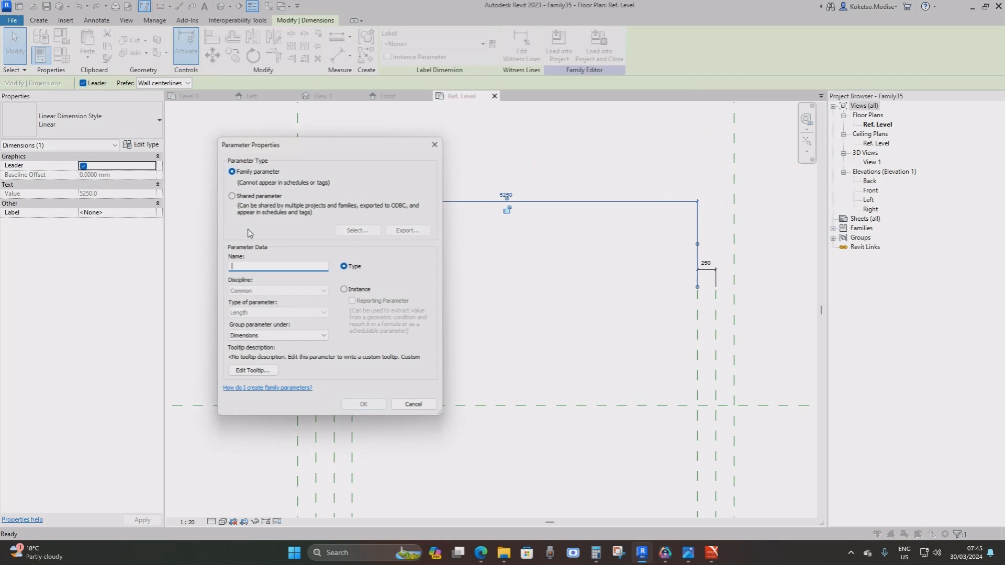
{"action": "type", "text": "ARRAY LENGTH"}
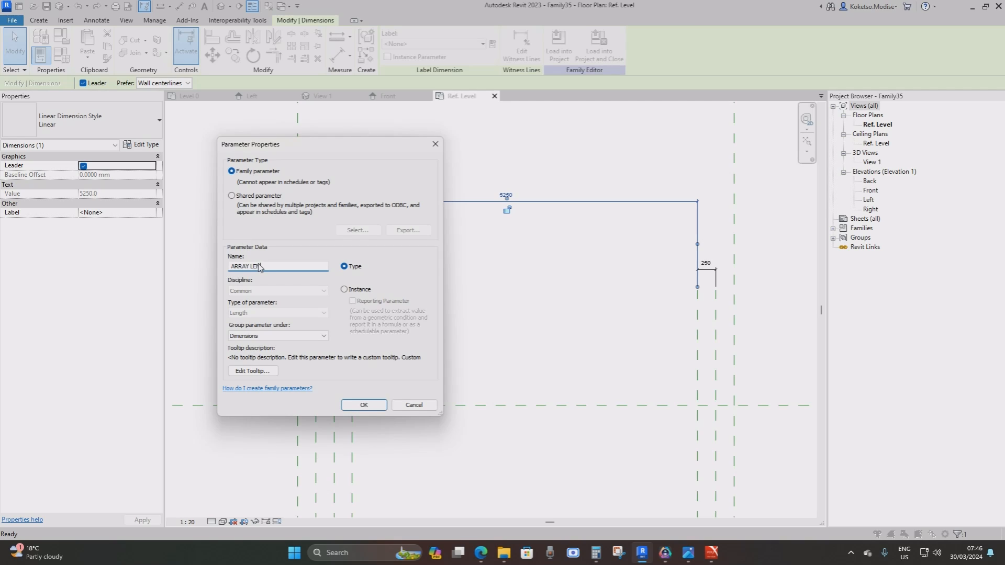
{"action": "left_click", "coordinate": [345, 291]}
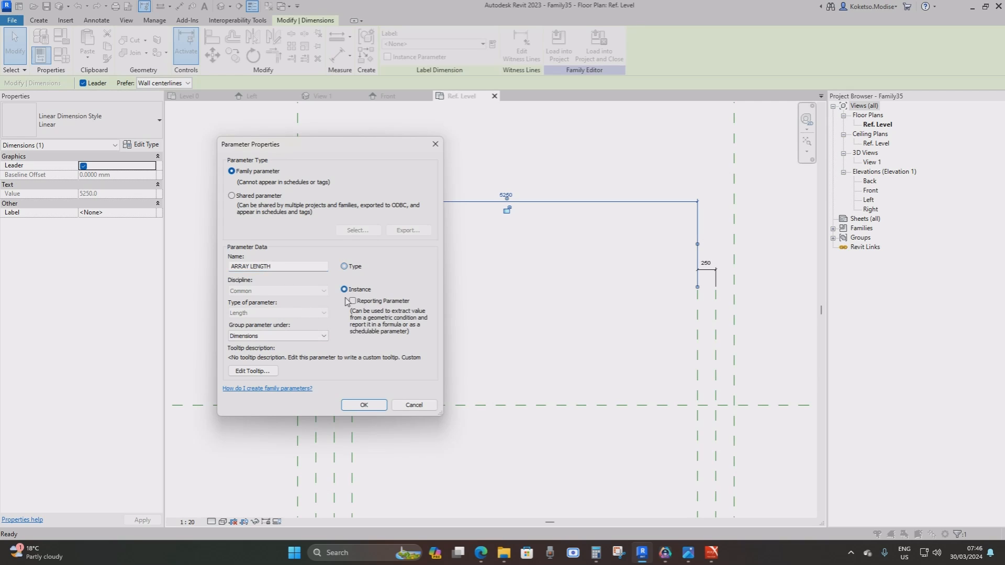
{"action": "left_click", "coordinate": [364, 405]}
{"action": "scroll", "coordinate": [533, 291], "scroll_direction": "down", "scroll_amount": 2}
{"action": "left_click", "coordinate": [533, 291]}
Step: Label the dimension between the Center (Left/Right) plane and the first inner plane with a new instance parameter named OFFSET
{"action": "scroll", "coordinate": [377, 266], "scroll_direction": "up", "scroll_amount": 4}
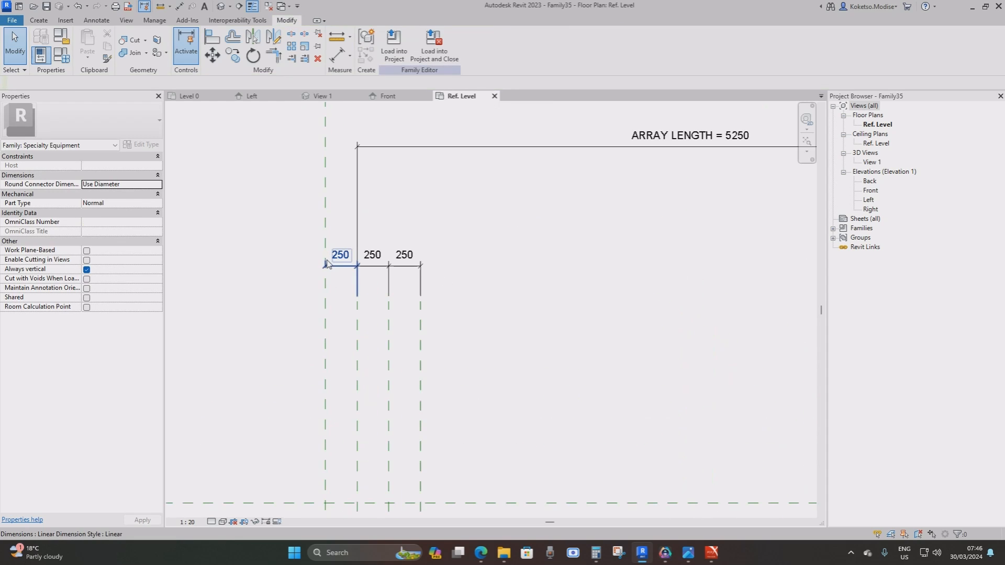
{"action": "left_click", "coordinate": [329, 265]}
{"action": "left_click", "coordinate": [492, 44]}
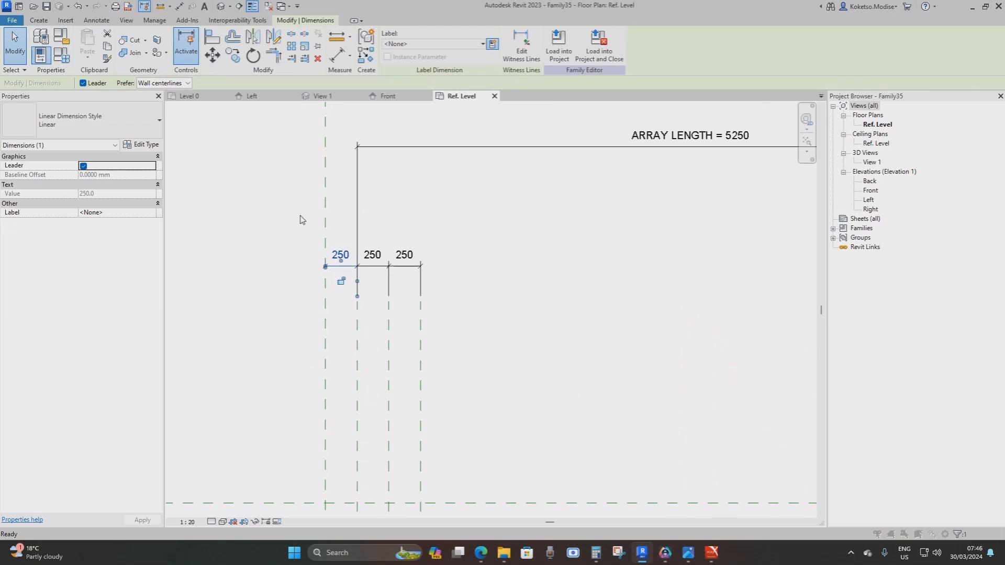
{"action": "type", "text": "OFFSET"}
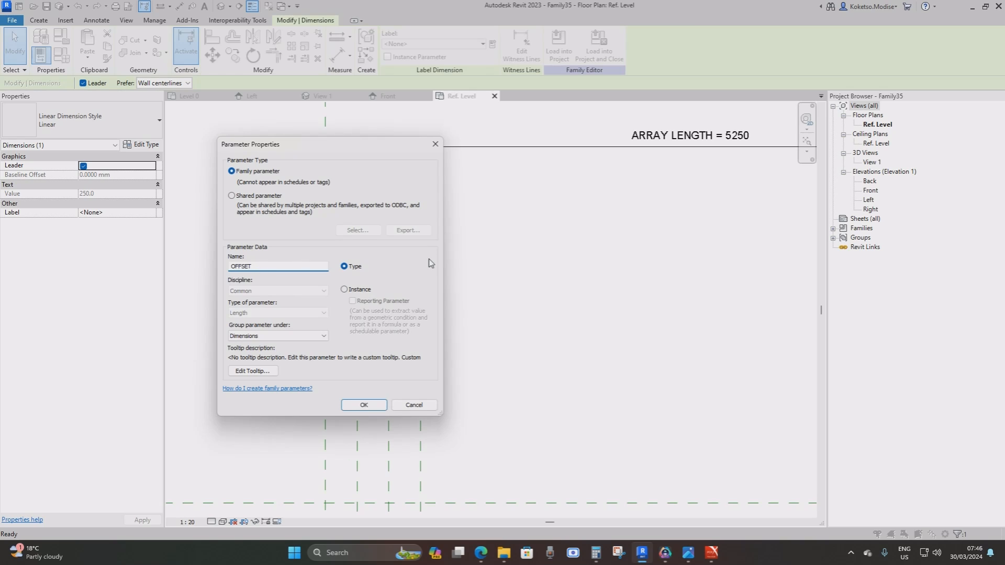
{"action": "left_click", "coordinate": [344, 290]}
{"action": "left_click", "coordinate": [362, 405]}
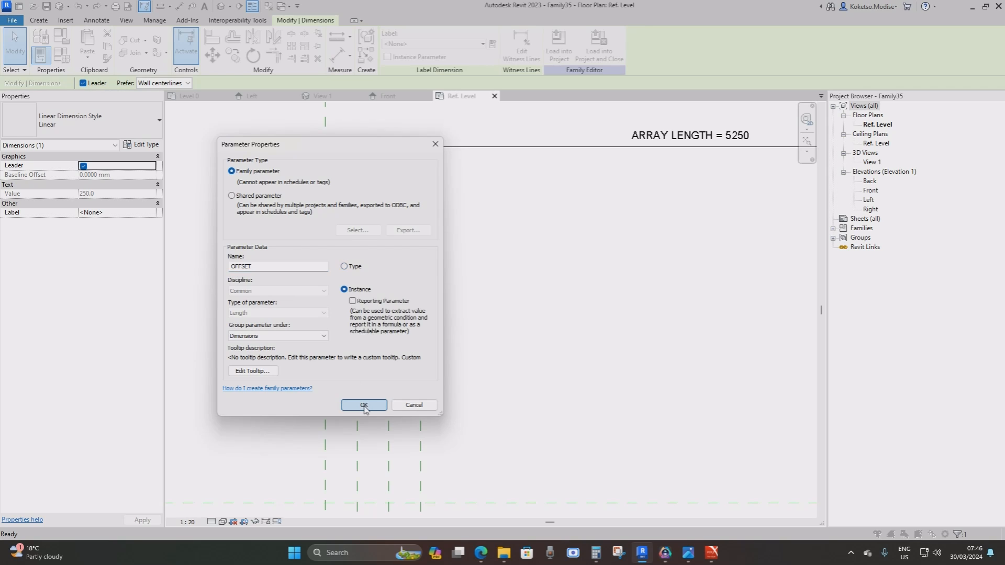
{"action": "scroll", "coordinate": [381, 326], "scroll_direction": "down", "scroll_amount": 3}
{"action": "left_click", "coordinate": [520, 323]}
Step: Label the short dimension between the two right inner planes with OFFSET, removing the conflicting constraints
{"action": "middle_click_drag", "start_coordinate": [582, 327], "coordinate": [506, 319]}
{"action": "scroll", "coordinate": [560, 304], "scroll_direction": "up", "scroll_amount": 2}
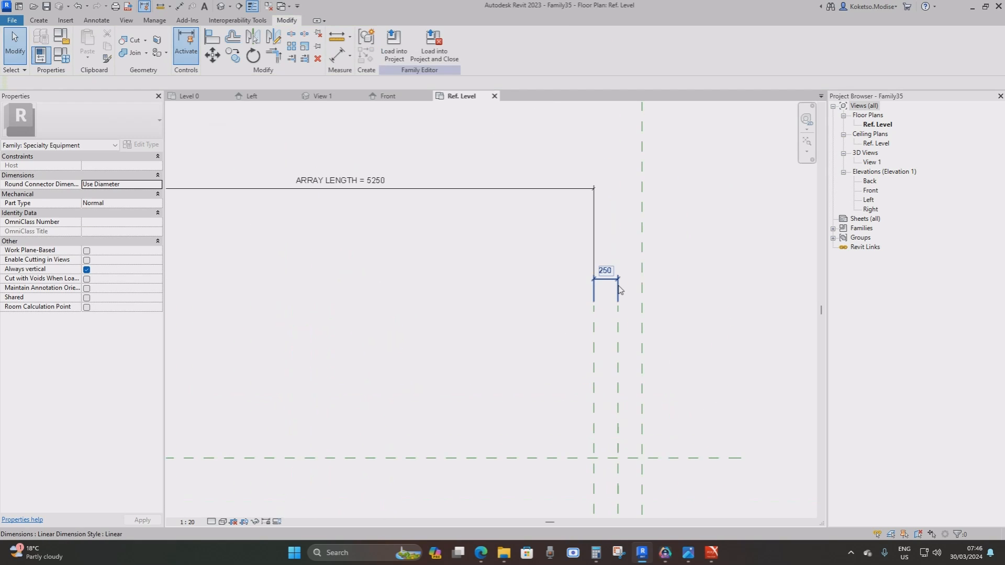
{"action": "left_click", "coordinate": [609, 285]}
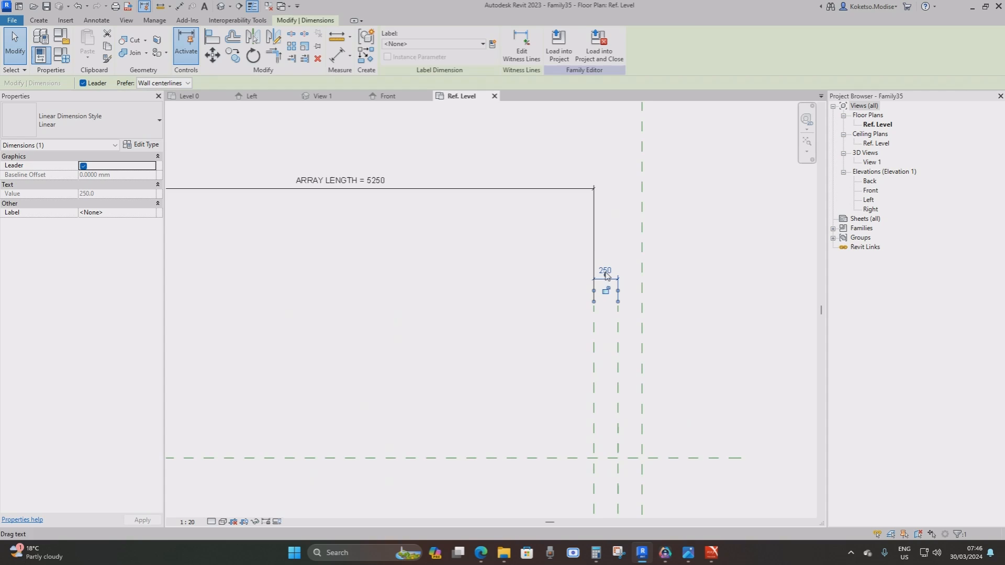
{"action": "left_click", "coordinate": [419, 45]}
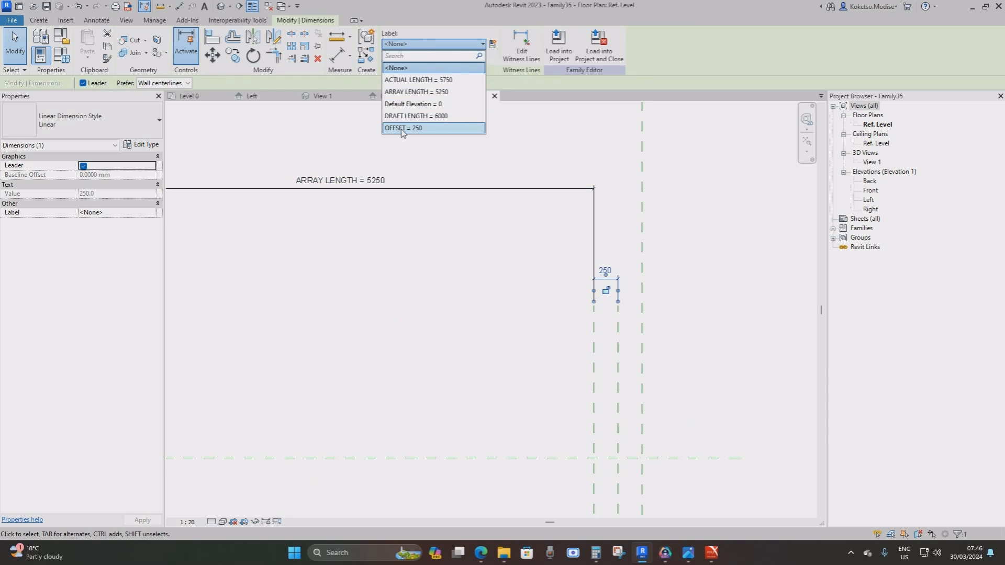
{"action": "left_click", "coordinate": [403, 128]}
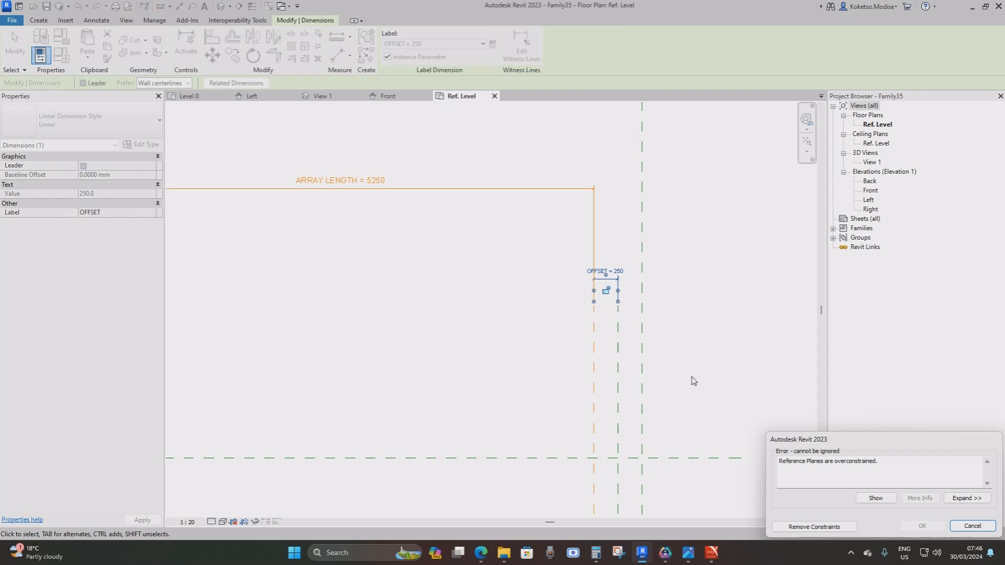
{"action": "left_click", "coordinate": [817, 528]}
{"action": "left_click", "coordinate": [519, 234]}
Step: Try to relabel the upper dimension between the left and right inner planes with ARRAY LENGTH, removing the conflicting constraints
{"action": "scroll", "coordinate": [565, 262], "scroll_direction": "down", "scroll_amount": 2}
{"action": "middle_click_drag", "start_coordinate": [568, 264], "coordinate": [655, 274]}
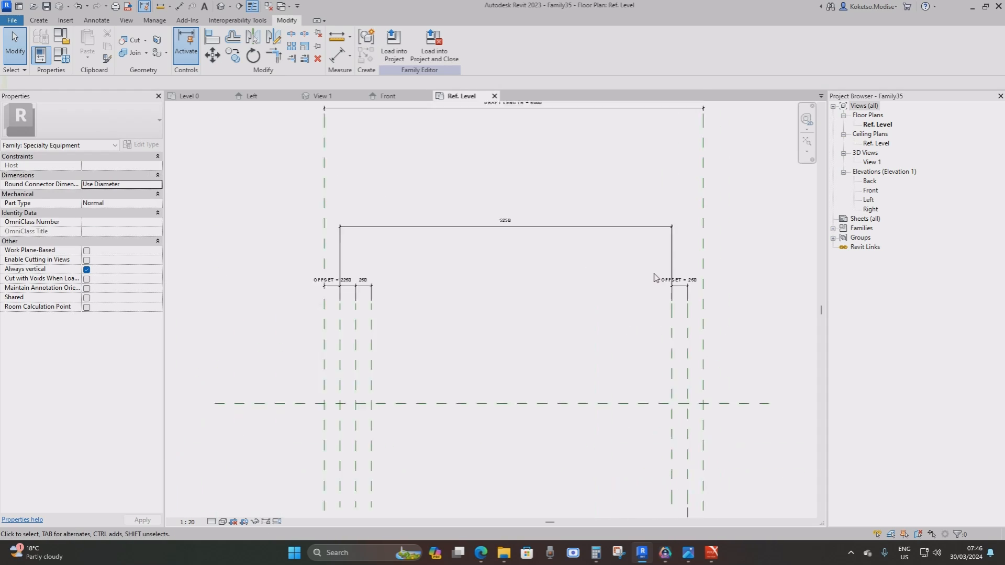
{"action": "scroll", "coordinate": [655, 278], "scroll_direction": "down", "scroll_amount": 1}
{"action": "scroll", "coordinate": [529, 246], "scroll_direction": "up", "scroll_amount": 2}
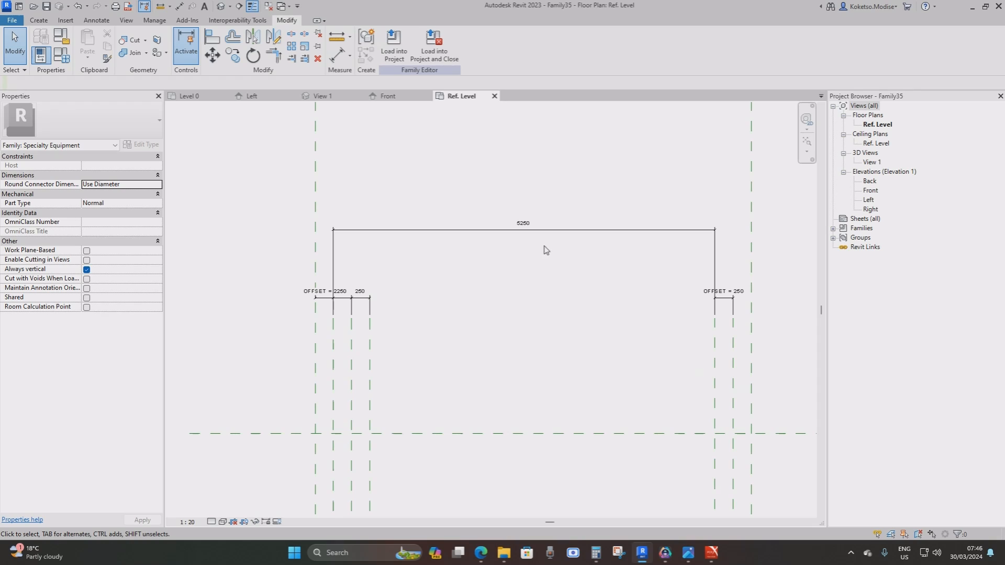
{"action": "left_click", "coordinate": [532, 234]}
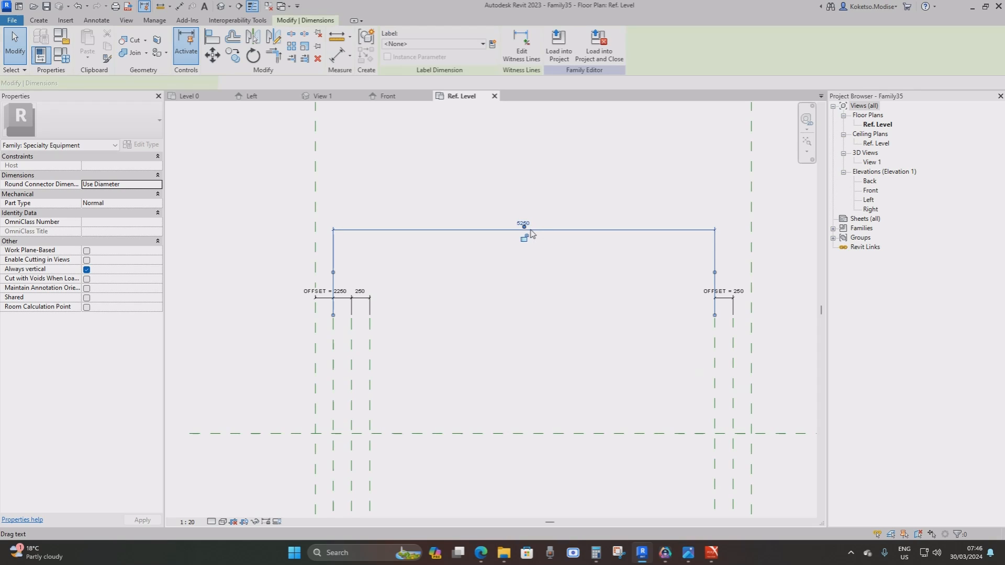
{"action": "middle_click_drag", "start_coordinate": [502, 265], "coordinate": [491, 266]}
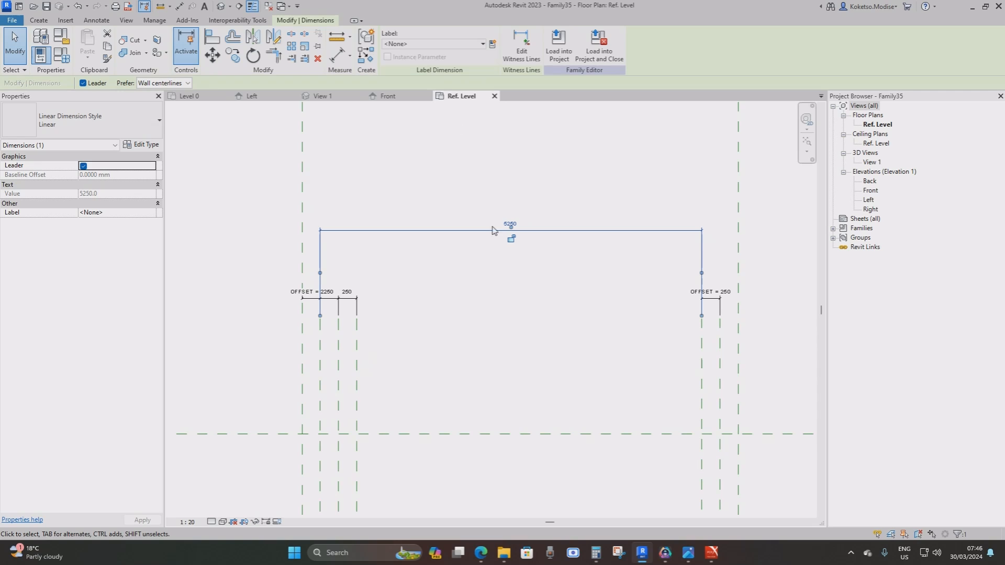
{"action": "left_click", "coordinate": [435, 44]}
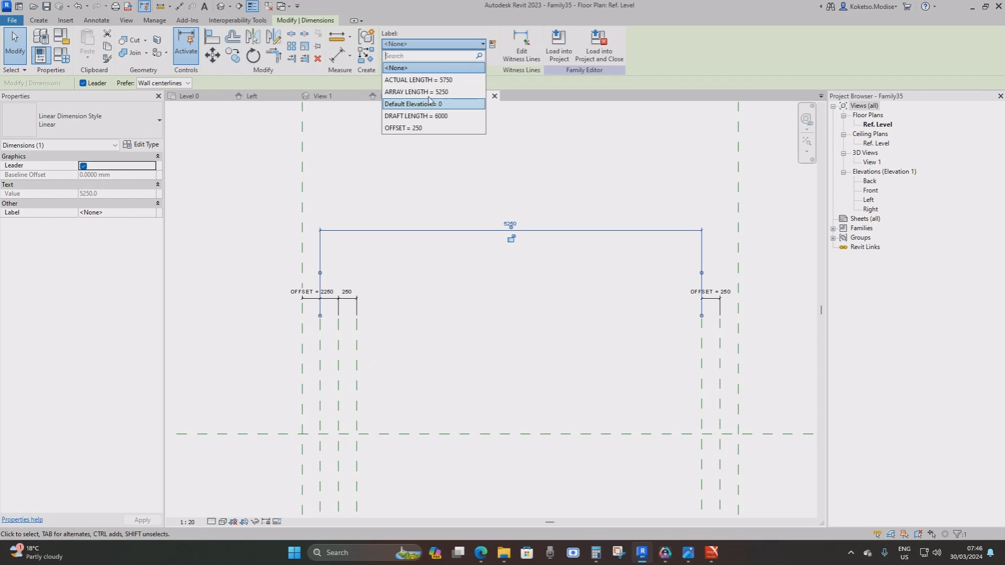
{"action": "left_click", "coordinate": [425, 92]}
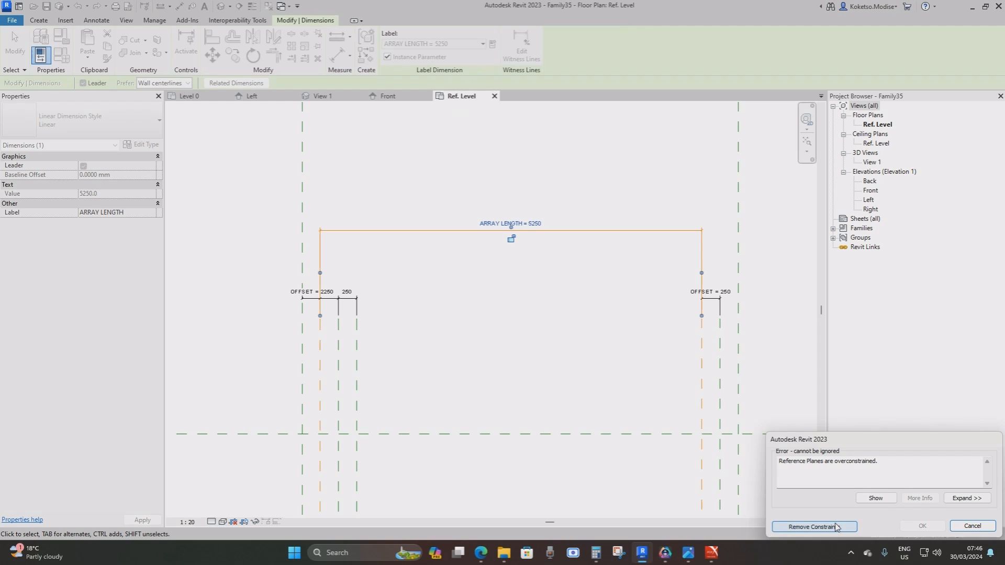
{"action": "left_click", "coordinate": [836, 527]}
Step: Delete the OFFSET dimension between the two right inner planes and label the upper inner-plane dimension with ARRAY LENGTH
{"action": "left_click", "coordinate": [710, 300]}
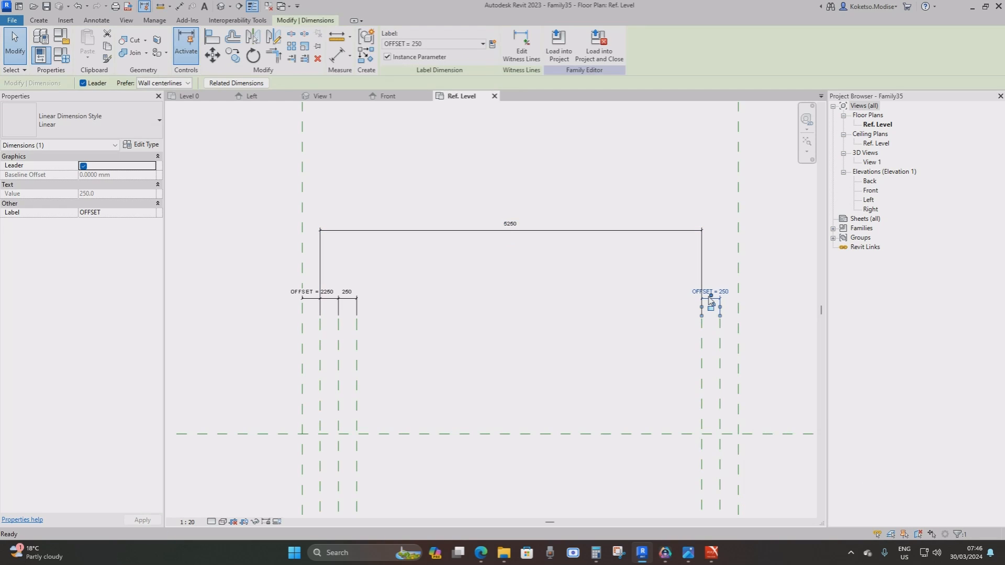
{"action": "key", "text": "Escape"}
{"action": "left_click", "coordinate": [512, 231]}
{"action": "left_click", "coordinate": [414, 44]}
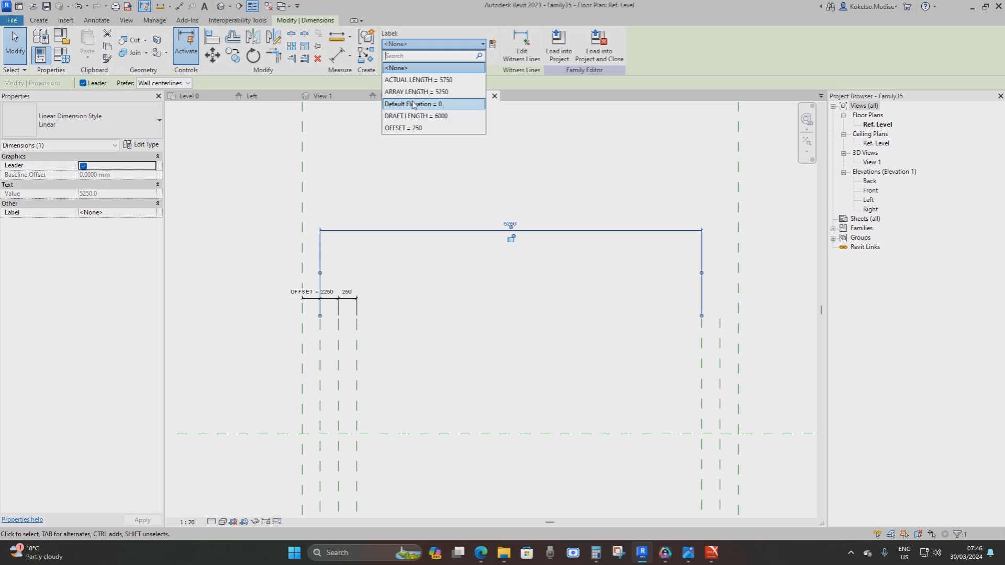
{"action": "left_click", "coordinate": [414, 92]}
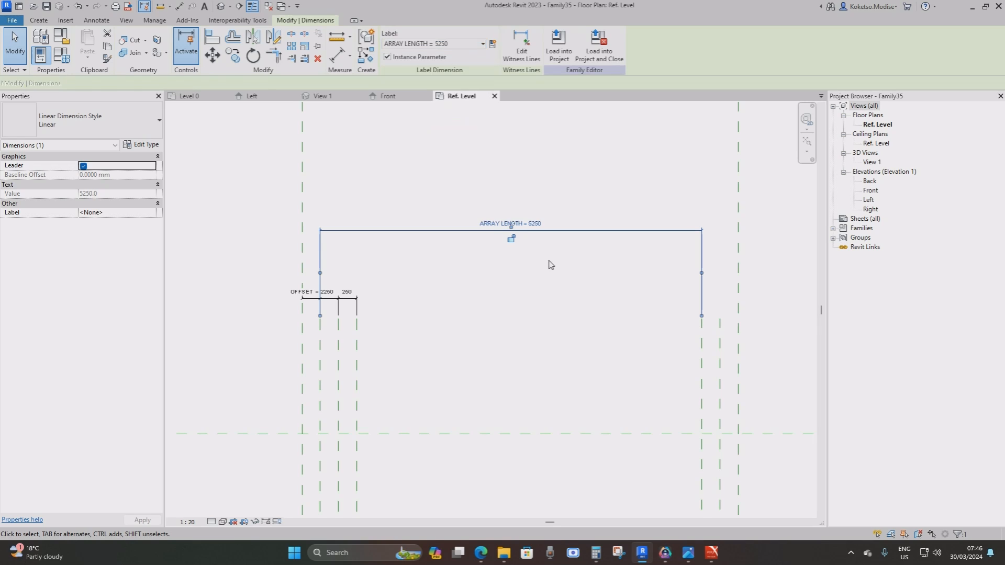
{"action": "left_click", "coordinate": [551, 265]}
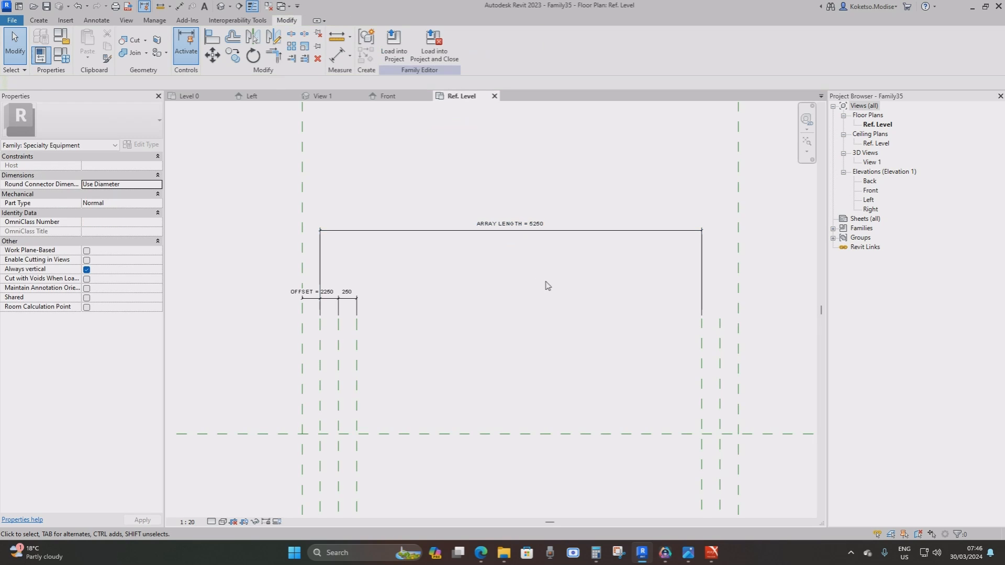
Step: Label the dimension between the first and second left inner planes with a new type parameter named ARRAY DISTANCE
{"action": "scroll", "coordinate": [367, 303], "scroll_direction": "up", "scroll_amount": 4}
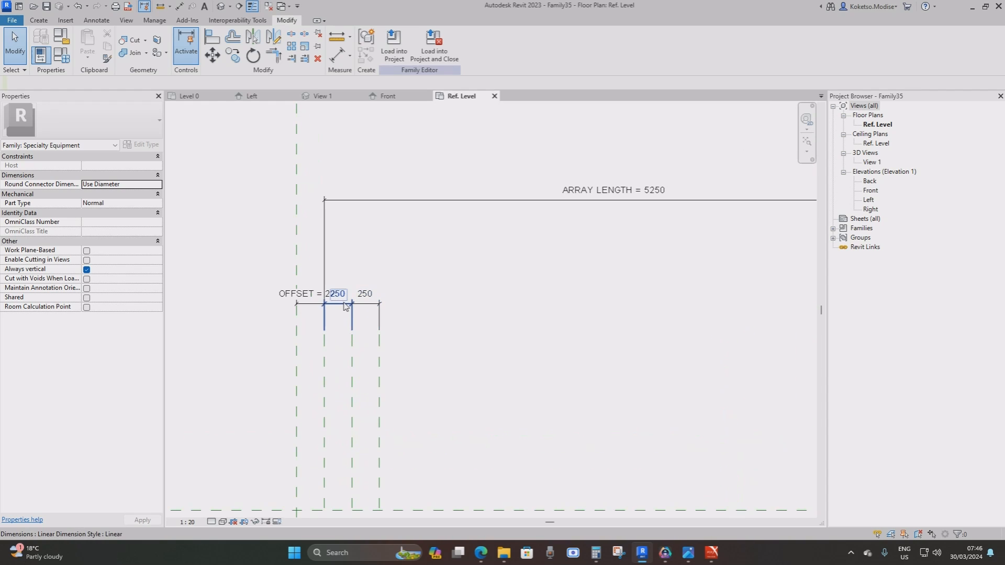
{"action": "left_click", "coordinate": [344, 307]}
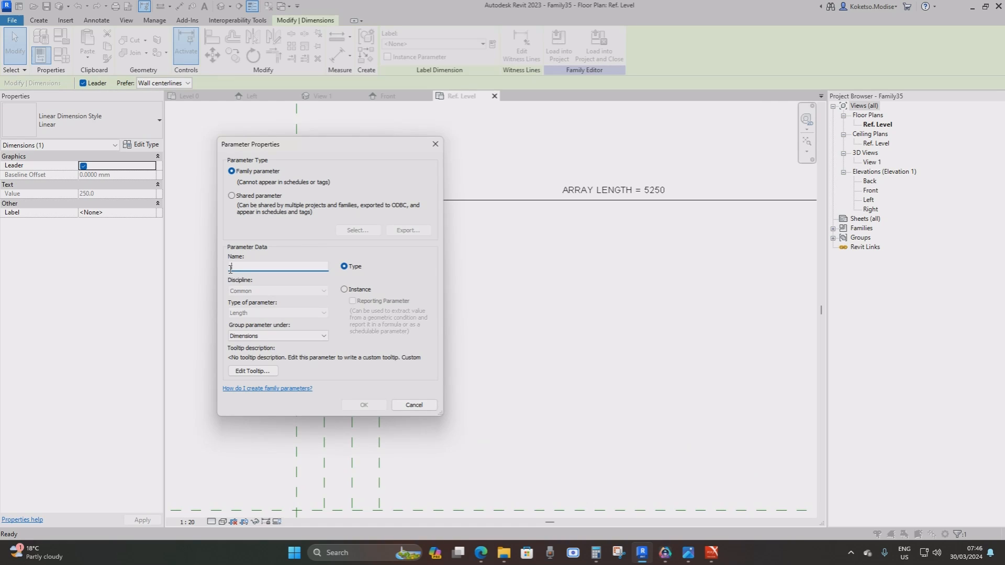
{"action": "type", "text": "ARRAY DISTANCE"}
{"action": "left_click", "coordinate": [363, 405]}
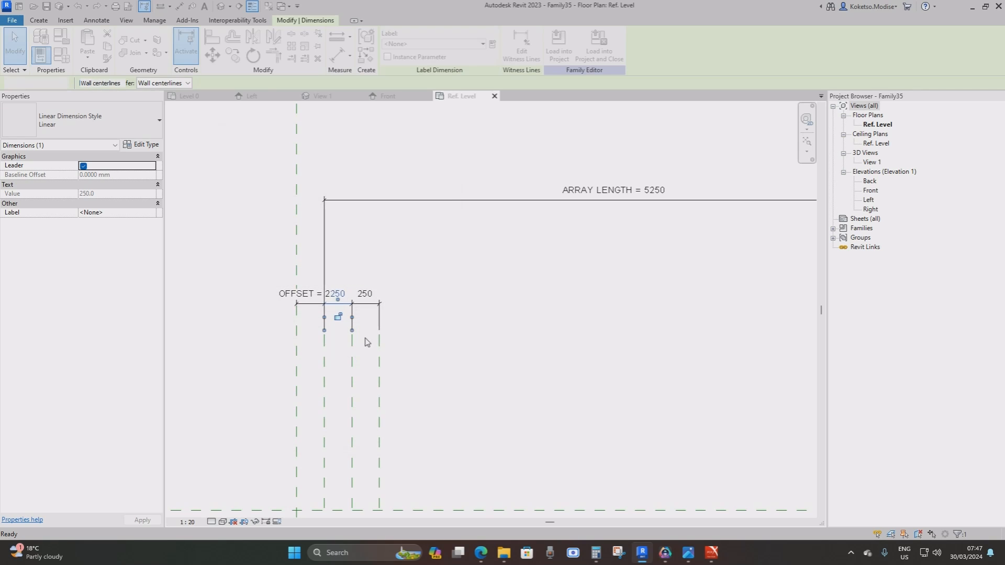
Step: Label the dimension between the second and third left inner planes with the existing ARRAY DISTANCE parameter
{"action": "scroll", "coordinate": [325, 314], "scroll_direction": "up", "scroll_amount": 2}
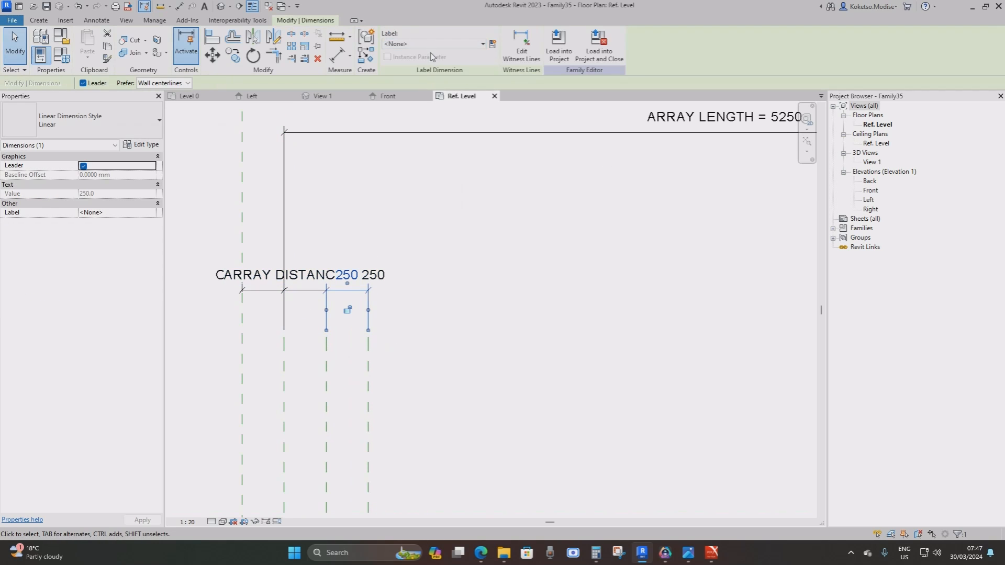
{"action": "left_click", "coordinate": [410, 44]}
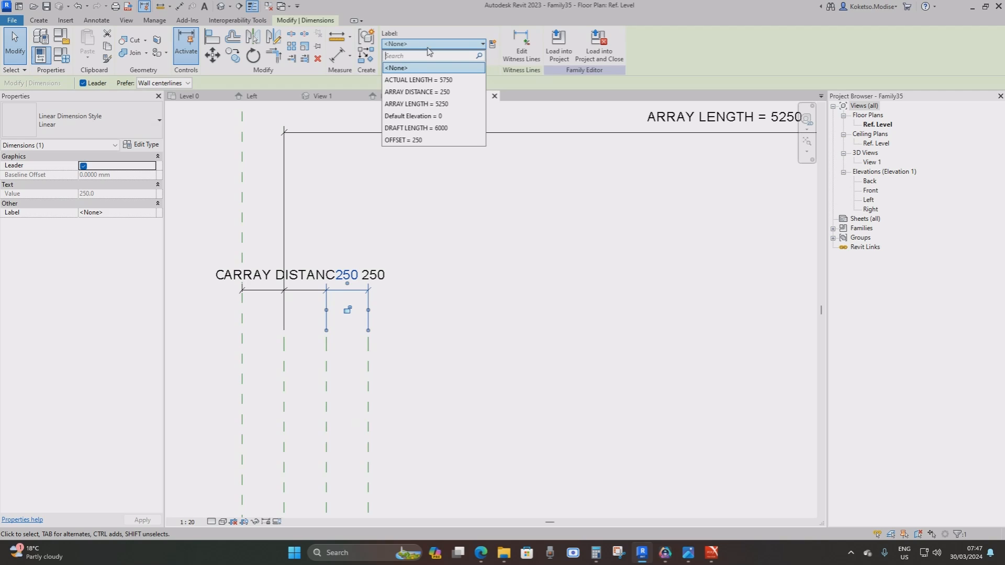
{"action": "left_click", "coordinate": [414, 91]}
{"action": "left_click", "coordinate": [442, 242]}
{"action": "scroll", "coordinate": [442, 243], "scroll_direction": "down", "scroll_amount": 3}
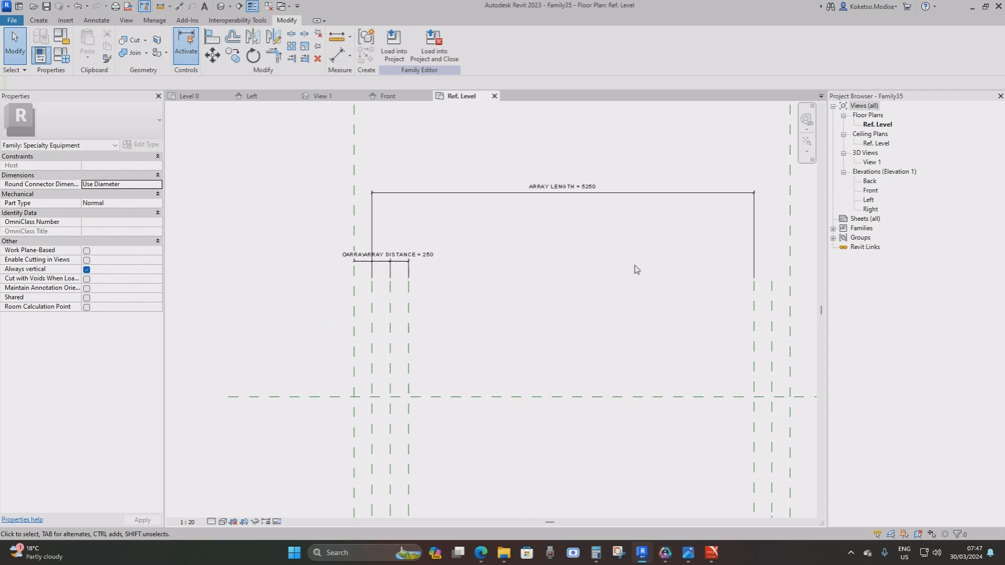
Step: Place an aligned dimension between the two right inner planes, level with the ARRAY DISTANCE dimensions
{"action": "left_click", "coordinate": [179, 7]}
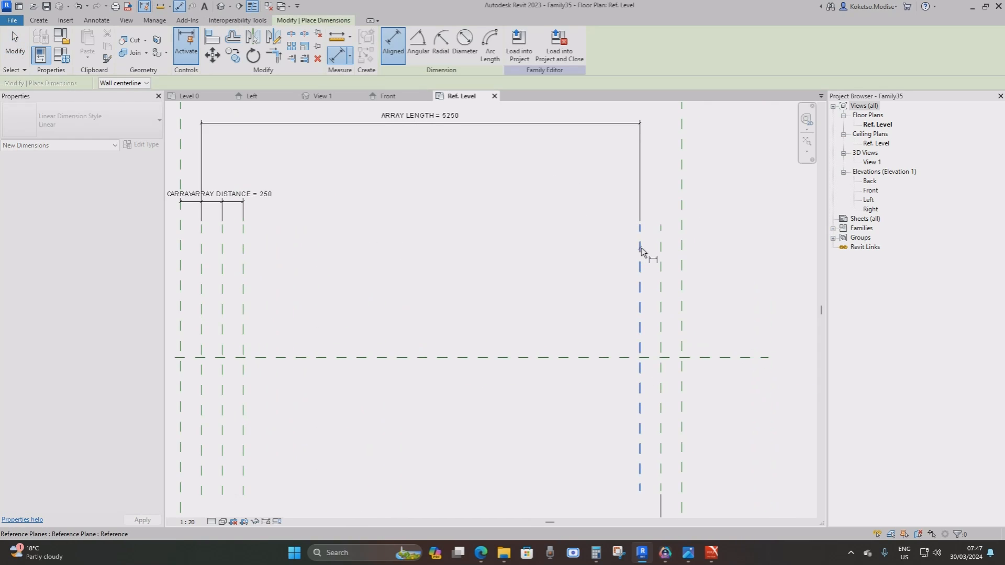
{"action": "left_click", "coordinate": [640, 252]}
{"action": "left_click", "coordinate": [661, 230]}
{"action": "left_click", "coordinate": [666, 205]}
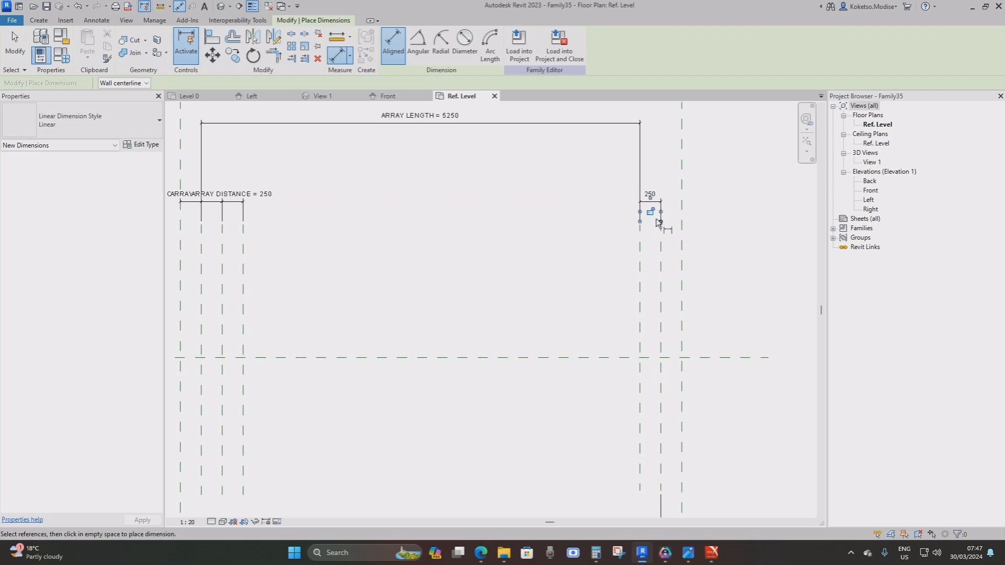
{"action": "key", "text": "Escape"}
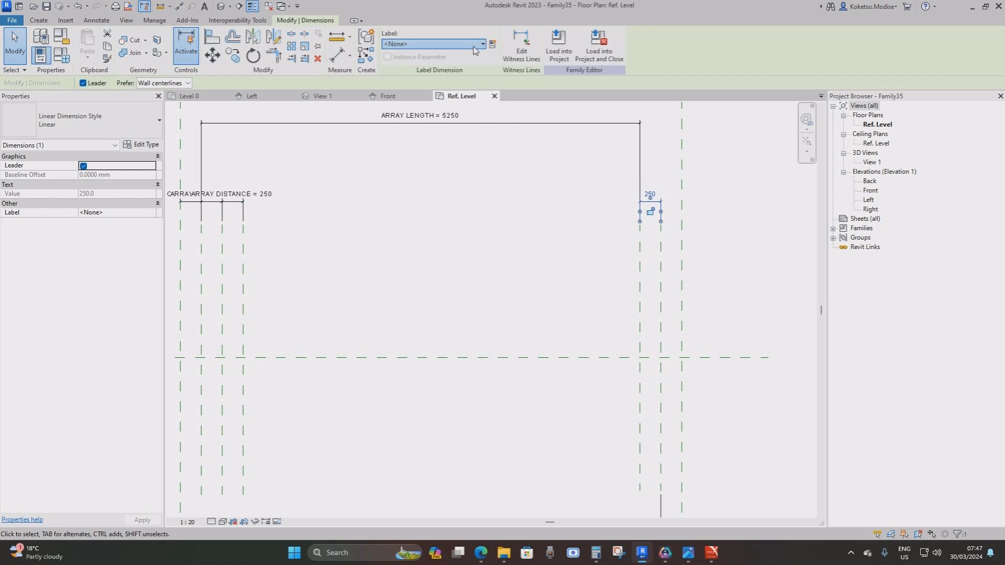
Step: Try to label the new dimension between the two right inner planes with OFFSET
{"action": "left_click", "coordinate": [474, 46]}
{"action": "left_click", "coordinate": [409, 140]}
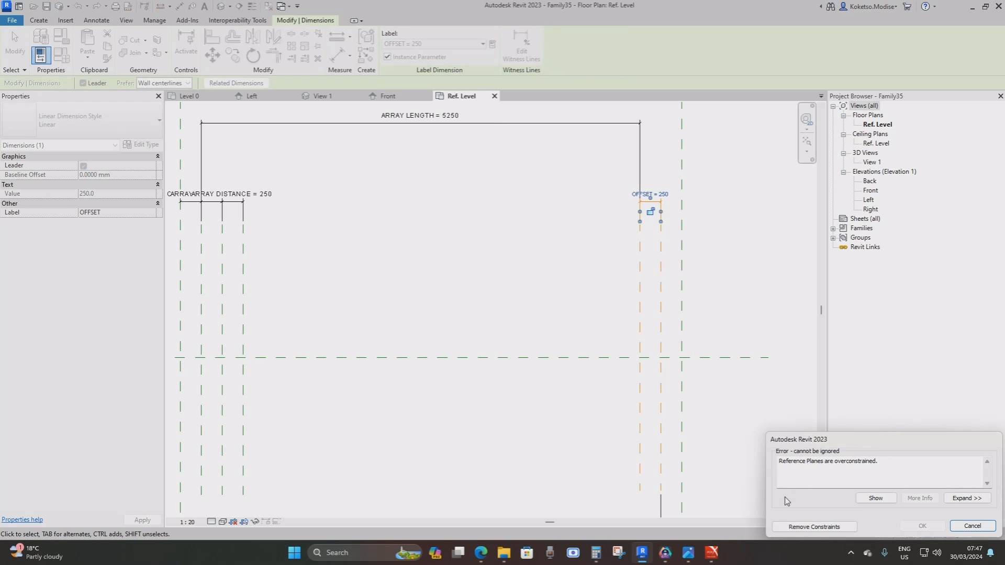
{"action": "left_click", "coordinate": [973, 526]}
Step: Set the Ref. Level view scale to 1:5 so the dimension labels no longer overlap
{"action": "scroll", "coordinate": [579, 258], "scroll_direction": "down", "scroll_amount": 2}
{"action": "middle_click_drag", "start_coordinate": [589, 259], "coordinate": [617, 265]}
{"action": "middle_click_drag", "start_coordinate": [705, 291], "coordinate": [816, 310]}
{"action": "middle_click_drag", "start_coordinate": [676, 278], "coordinate": [588, 277]}
{"action": "scroll", "coordinate": [500, 259], "scroll_direction": "up", "scroll_amount": 1}
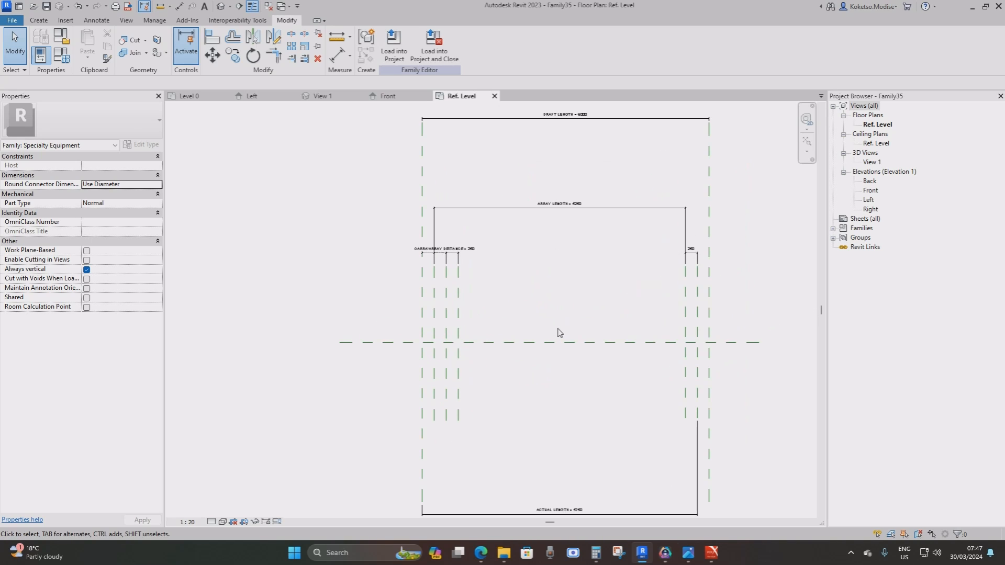
{"action": "scroll", "coordinate": [422, 257], "scroll_direction": "up", "scroll_amount": 2}
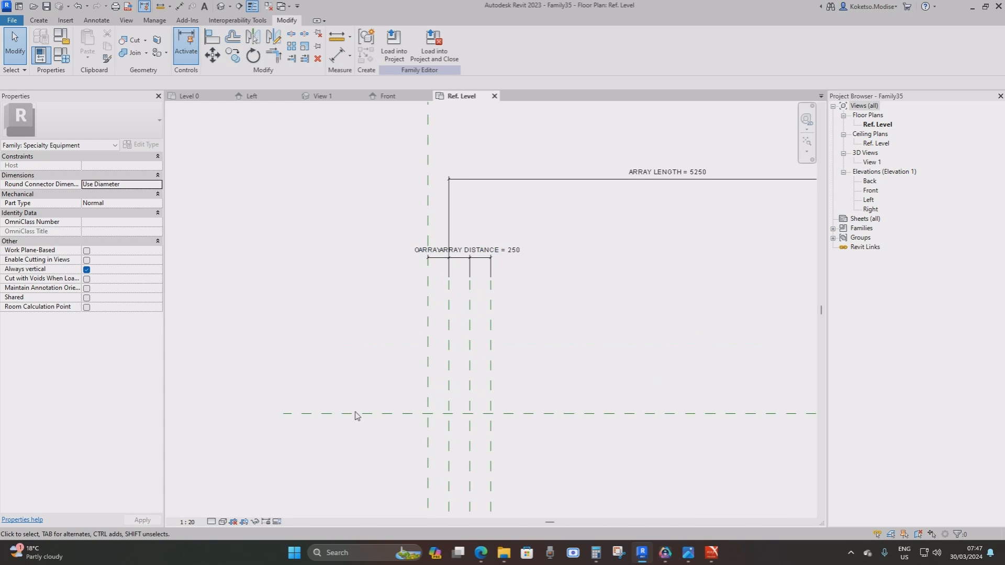
{"action": "left_click", "coordinate": [195, 523]}
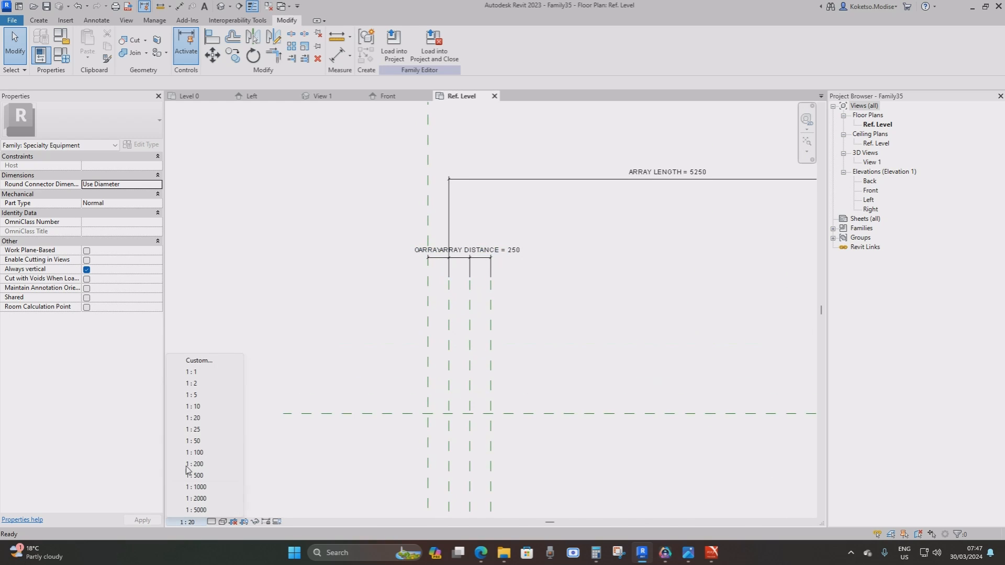
{"action": "left_click", "coordinate": [192, 396]}
{"action": "scroll", "coordinate": [450, 262], "scroll_direction": "up", "scroll_amount": 4}
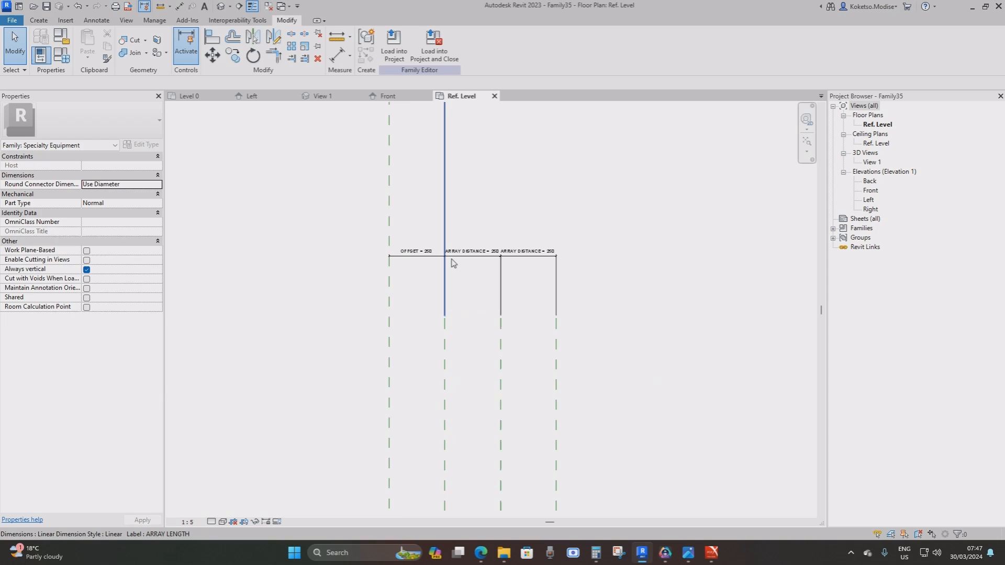
Step: Examine the dimensions and their parameter labels across the whole reference plane layout
{"action": "scroll", "coordinate": [401, 284], "scroll_direction": "down", "scroll_amount": 4}
{"action": "middle_click_drag", "start_coordinate": [757, 273], "coordinate": [572, 268]}
{"action": "scroll", "coordinate": [481, 251], "scroll_direction": "up", "scroll_amount": 3}
{"action": "scroll", "coordinate": [485, 250], "scroll_direction": "down", "scroll_amount": 3}
{"action": "scroll", "coordinate": [572, 268], "scroll_direction": "down", "scroll_amount": 2}
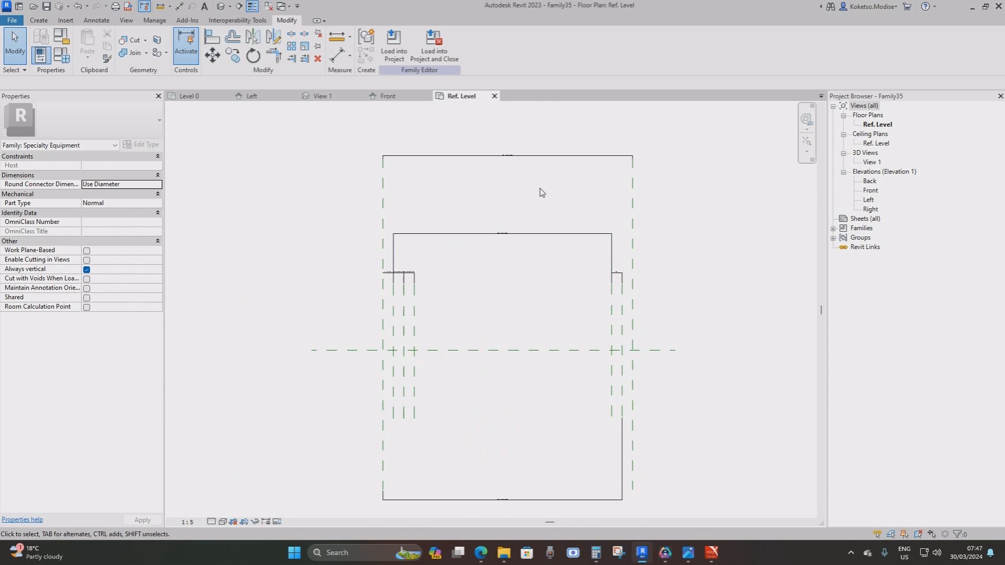
{"action": "left_click", "coordinate": [529, 156]}
{"action": "left_click", "coordinate": [483, 299]}
{"action": "scroll", "coordinate": [469, 294], "scroll_direction": "up", "scroll_amount": 2}
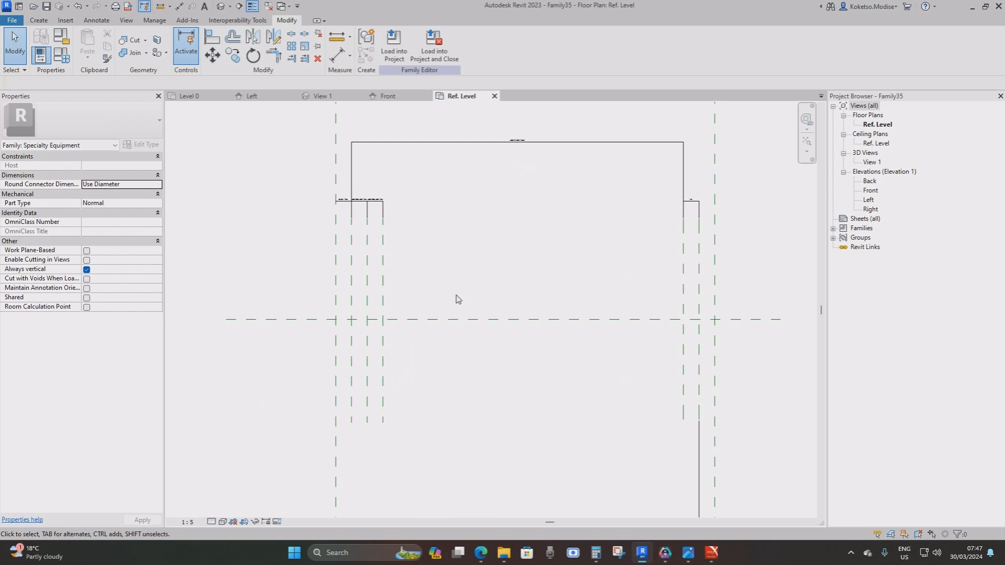
Step: Load the STRIP SEAL family from the EXPANSION JOINT FAMILY folder
{"action": "left_click", "coordinate": [38, 20]}
{"action": "left_click", "coordinate": [64, 21]}
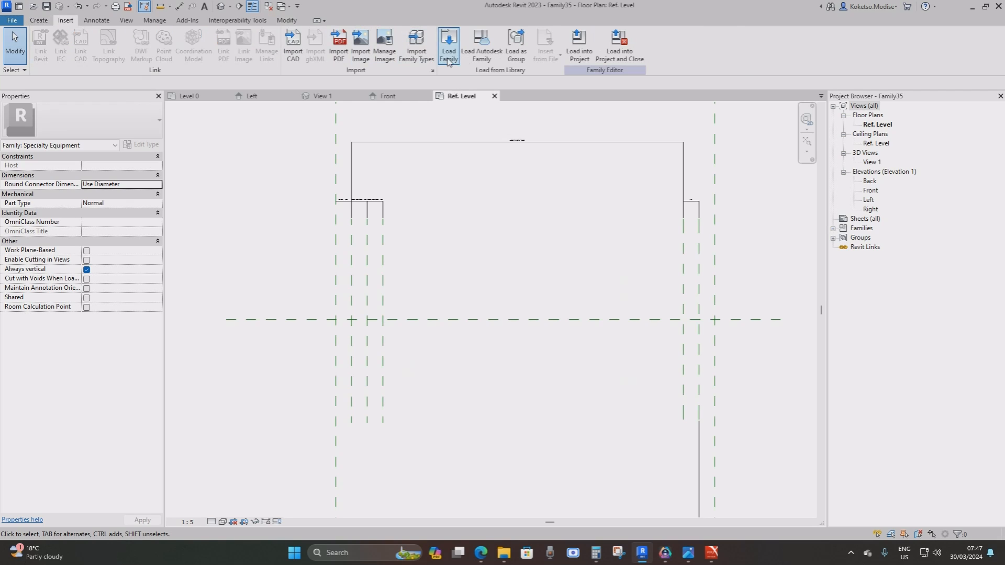
{"action": "left_click", "coordinate": [448, 43]}
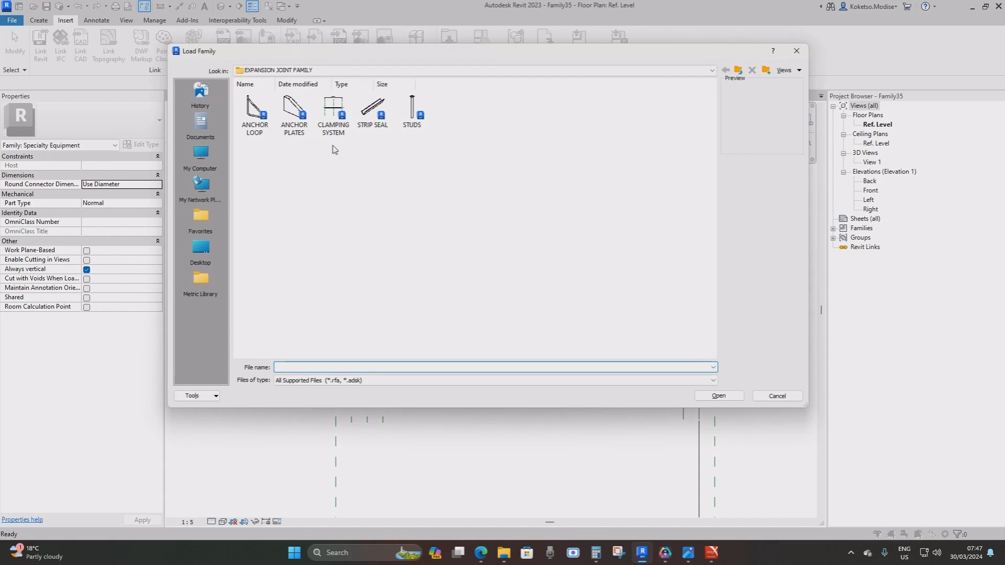
{"action": "left_click", "coordinate": [372, 111]}
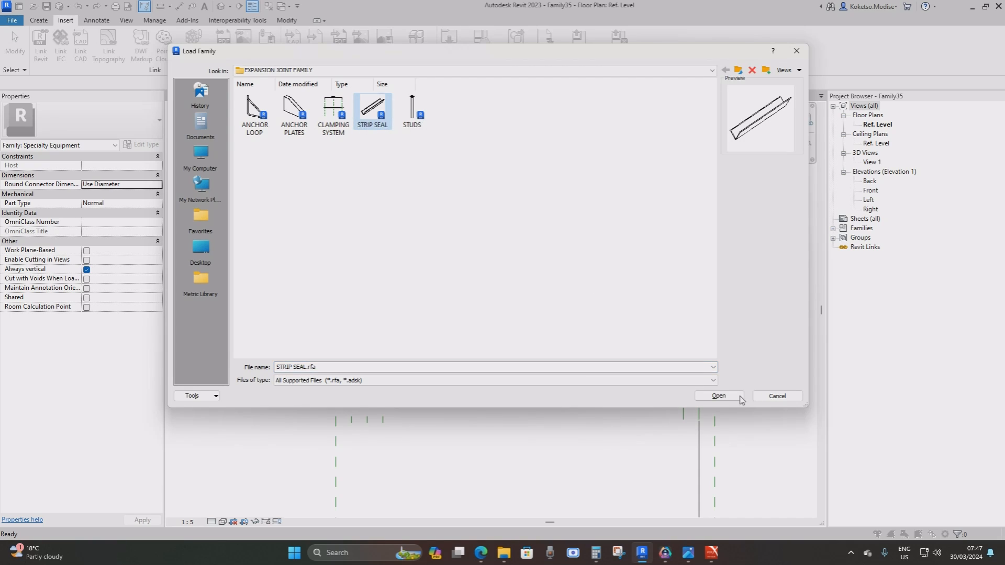
{"action": "left_click", "coordinate": [718, 396]}
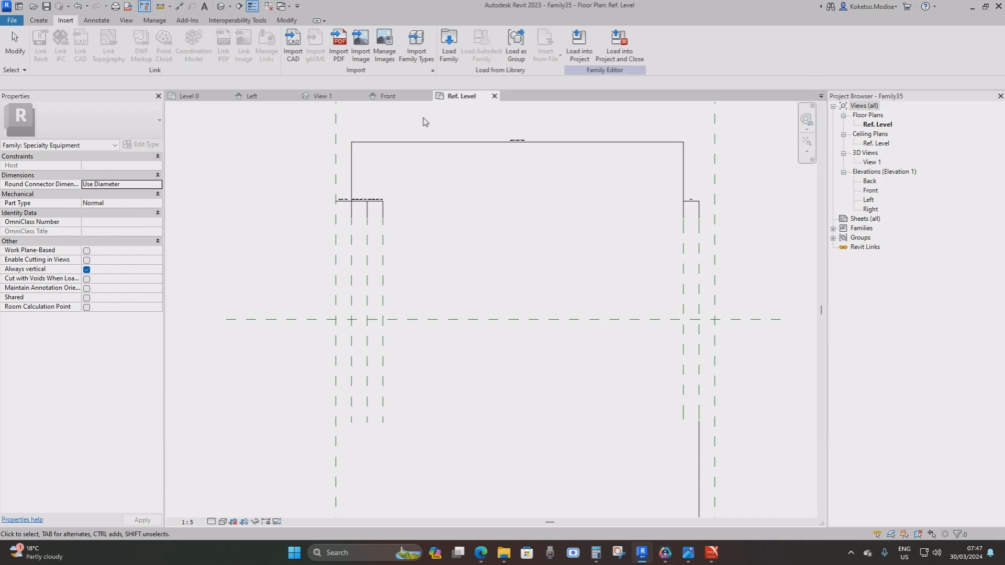
Step: Load the CLAMPING SYSTEM and STUDS families from the EXPANSION JOINT FAMILY folder
{"action": "left_click", "coordinate": [444, 58]}
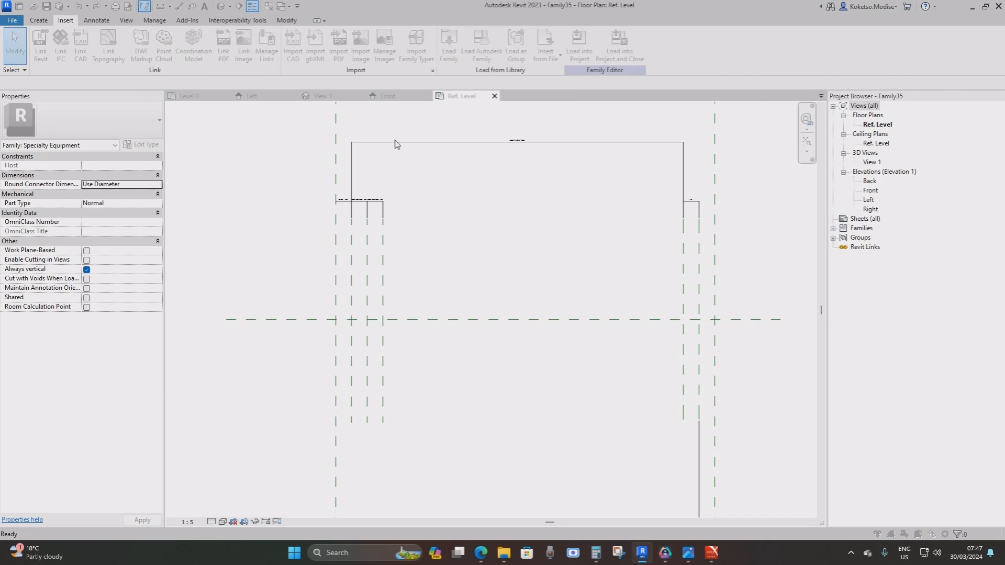
{"action": "left_click", "coordinate": [323, 117]}
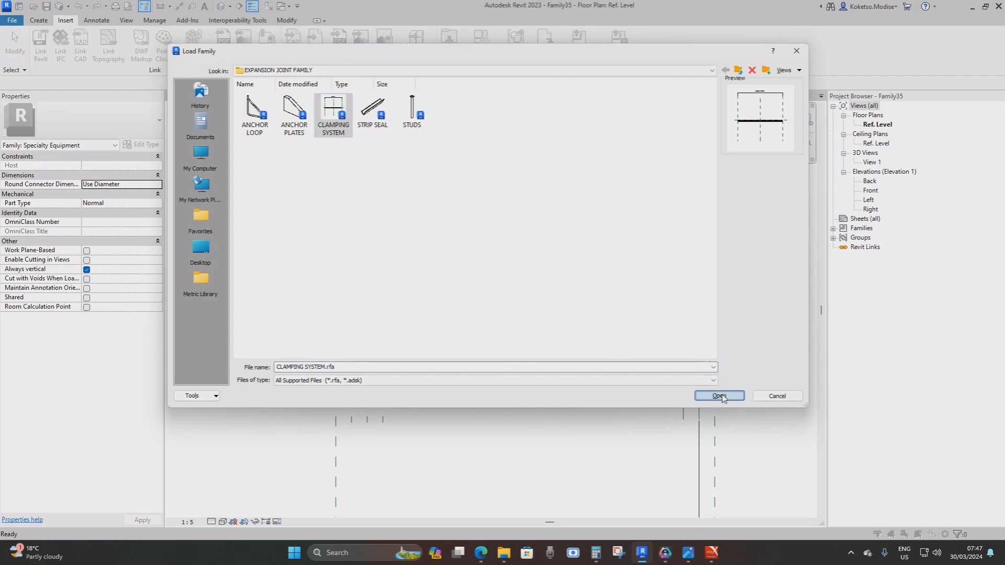
{"action": "left_click", "coordinate": [719, 397]}
{"action": "left_click", "coordinate": [444, 58]}
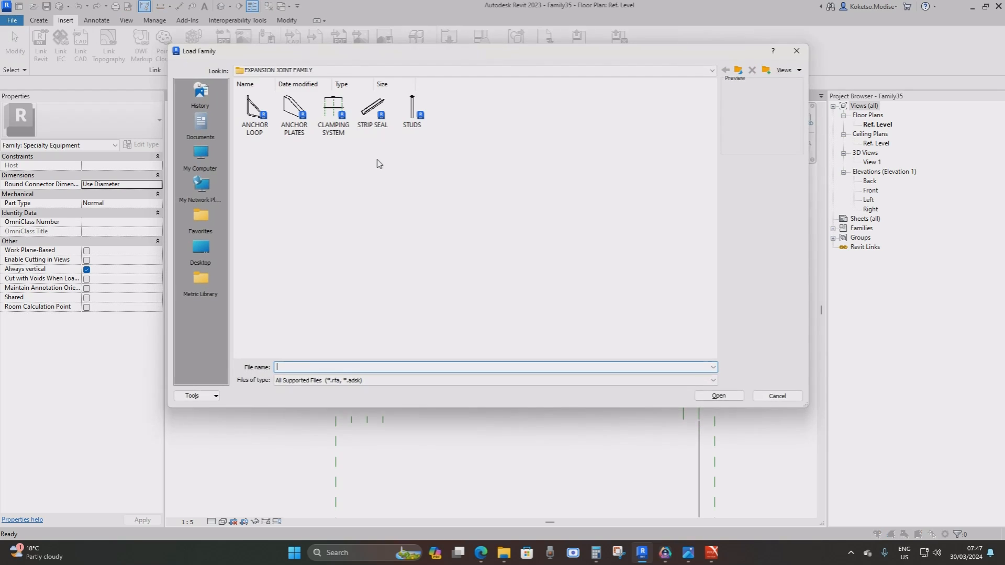
{"action": "left_click", "coordinate": [412, 111]}
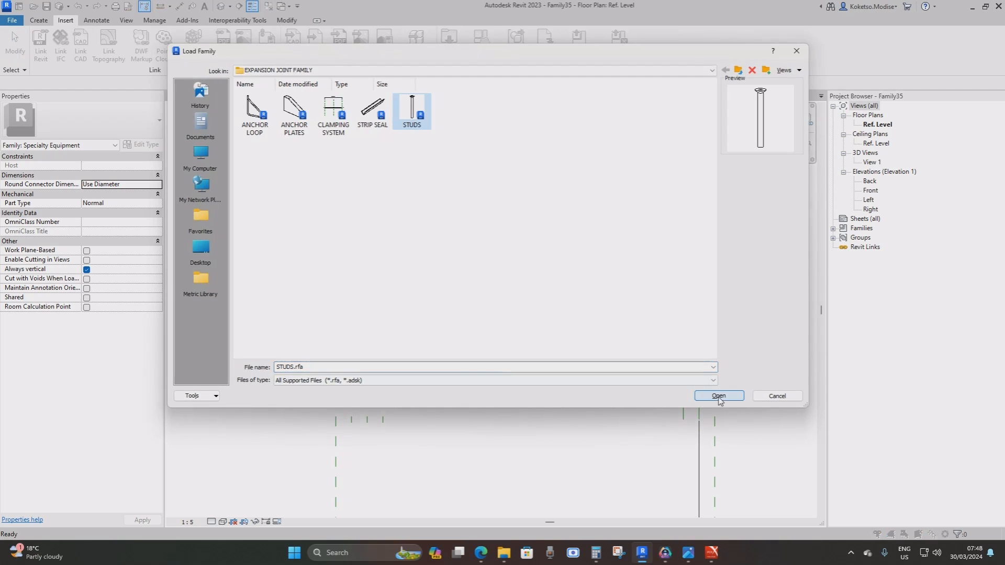
{"action": "left_click", "coordinate": [719, 396]}
Step: Load the ANCHOR LOOP and ANCHOR PLATES families from the EXPANSION JOINT FAMILY folder
{"action": "left_click", "coordinate": [450, 51]}
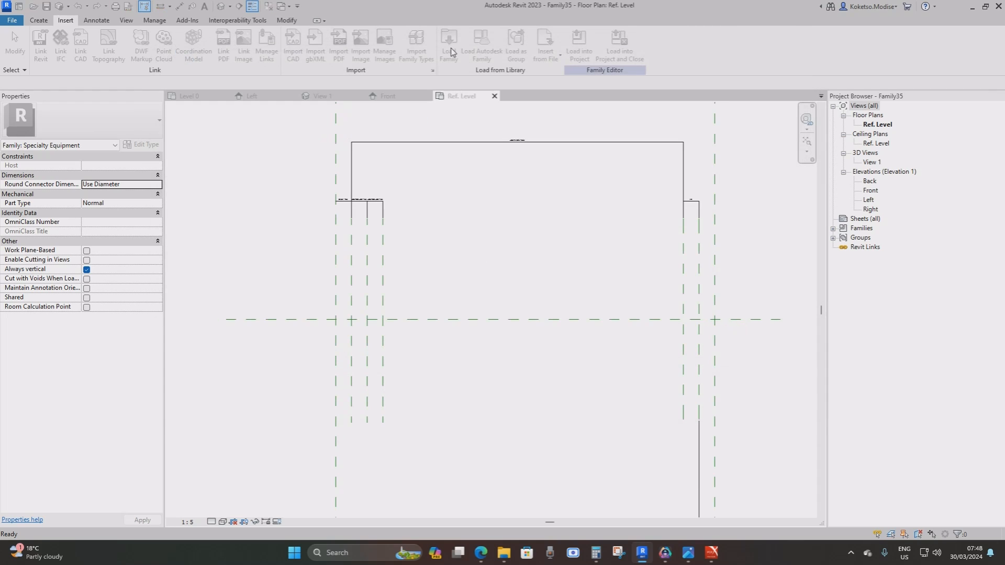
{"action": "left_click", "coordinate": [449, 51]}
{"action": "left_click", "coordinate": [292, 116]}
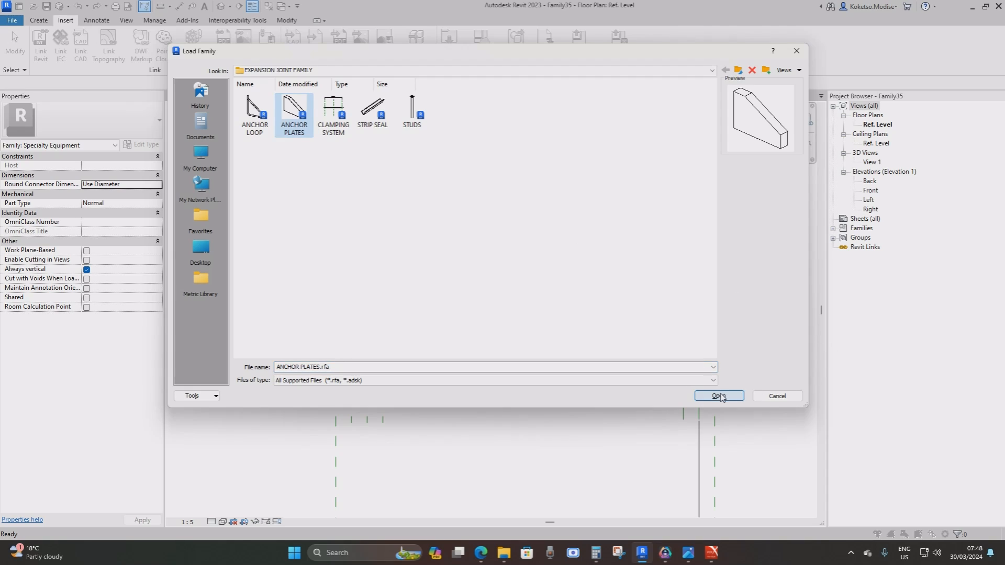
{"action": "left_click", "coordinate": [722, 398]}
Step: Place a STRIP SEAL component in the Ref. Level view, near the horizontal reference plane and starting beside the leftmost vertical plane
{"action": "scroll", "coordinate": [389, 272], "scroll_direction": "down", "scroll_amount": 3}
{"action": "middle_click_drag", "start_coordinate": [416, 281], "coordinate": [447, 272]}
{"action": "scroll", "coordinate": [430, 267], "scroll_direction": "up", "scroll_amount": 2}
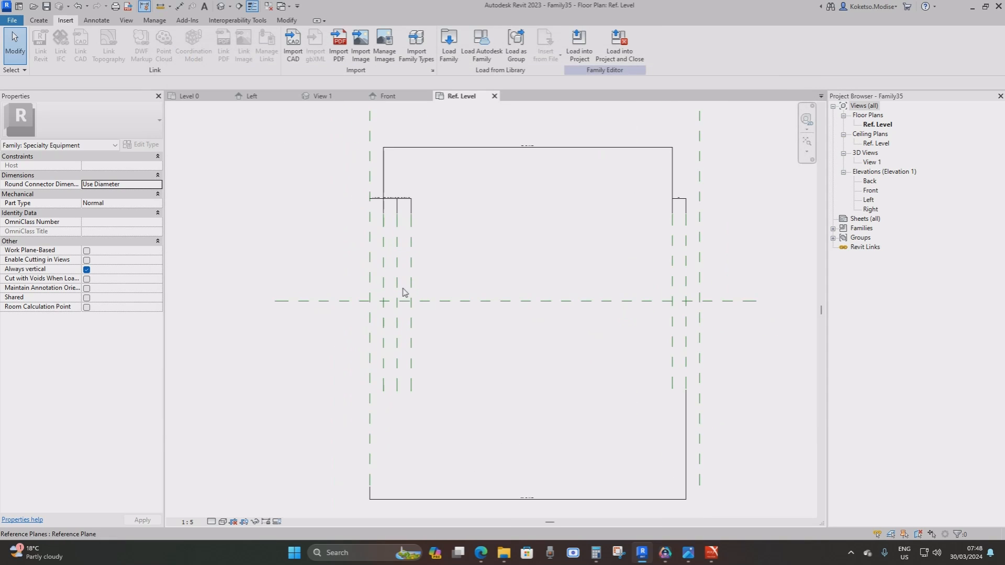
{"action": "left_click", "coordinate": [39, 20]}
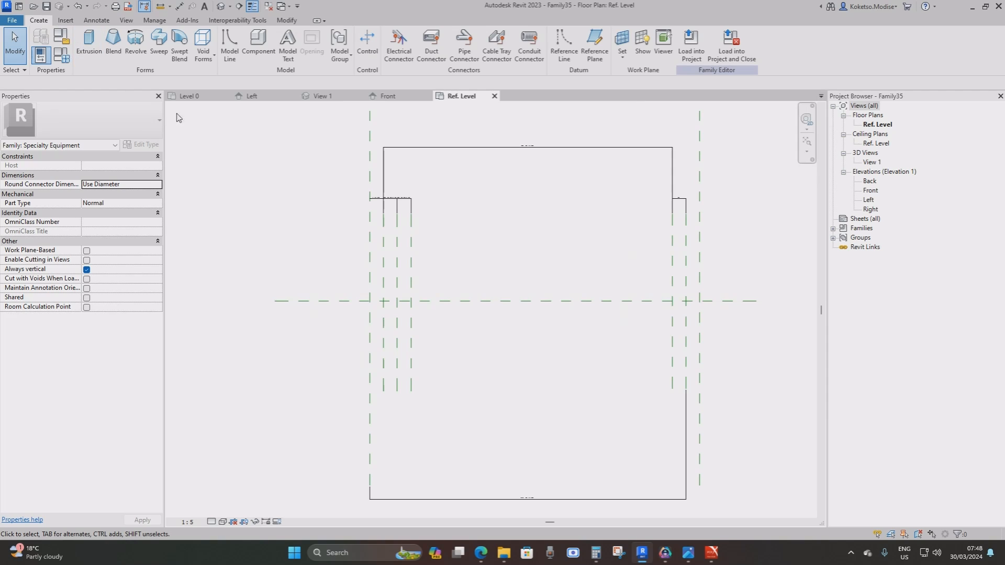
{"action": "left_click", "coordinate": [258, 45]}
{"action": "left_click", "coordinate": [83, 122]}
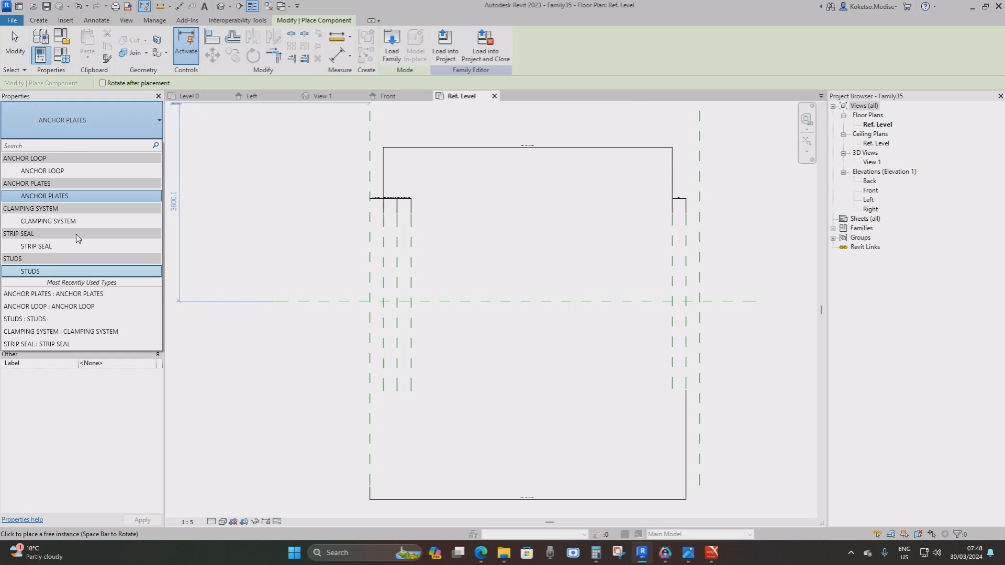
{"action": "left_click", "coordinate": [52, 246]}
{"action": "scroll", "coordinate": [409, 308], "scroll_direction": "up", "scroll_amount": 1}
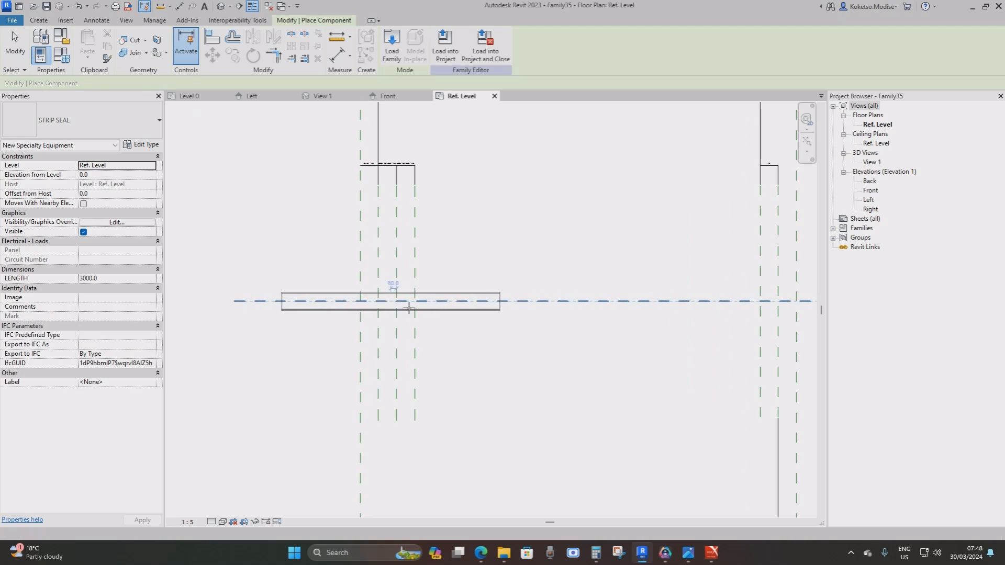
{"action": "left_click", "coordinate": [470, 304]}
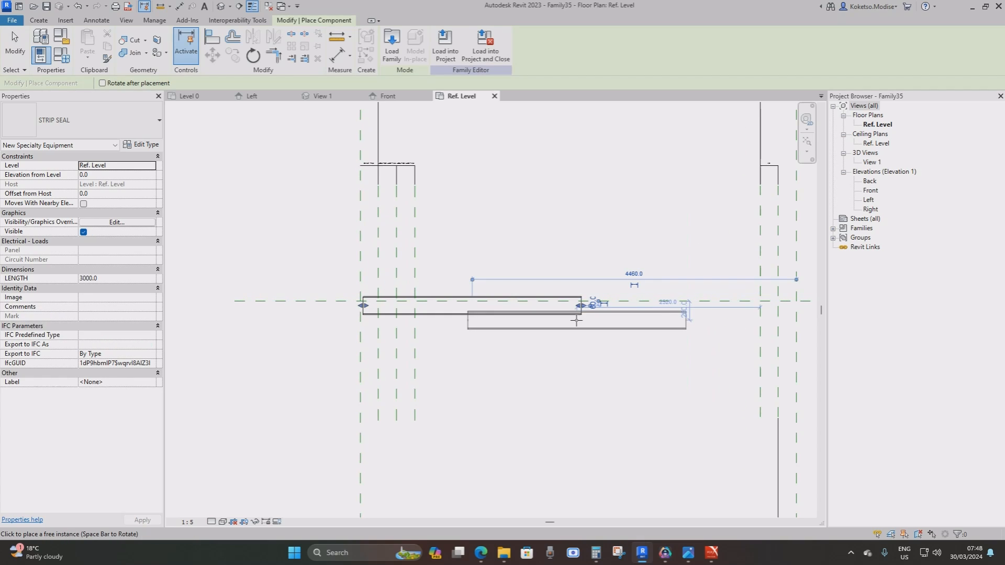
{"action": "key", "text": "Escape"}
Step: Align the strip seal's centreline to the horizontal reference plane and its left end to the leftmost vertical reference plane
{"action": "scroll", "coordinate": [491, 335], "scroll_direction": "up", "scroll_amount": 1}
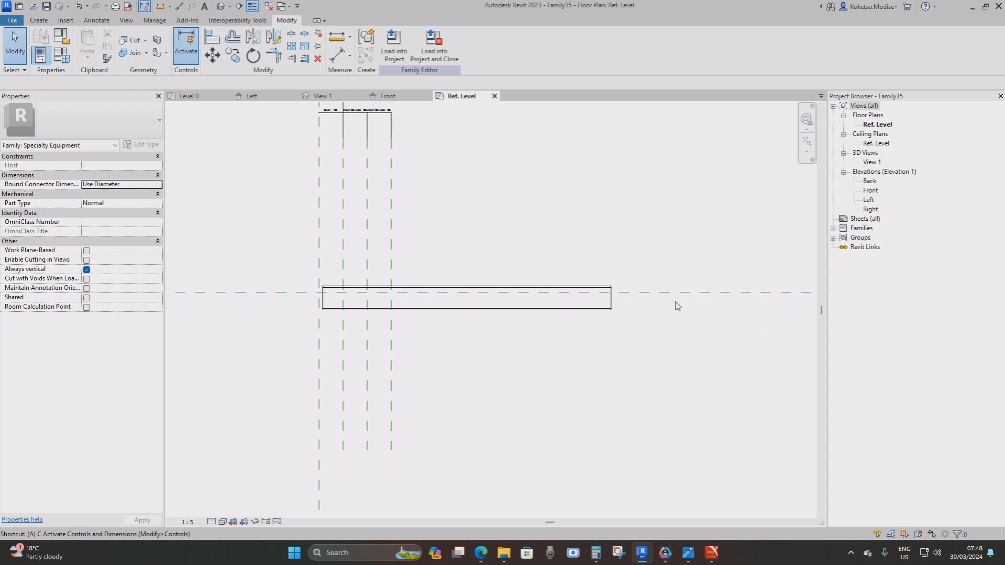
{"action": "key", "text": "l"}
{"action": "left_click", "coordinate": [645, 293]}
{"action": "left_click", "coordinate": [610, 300]}
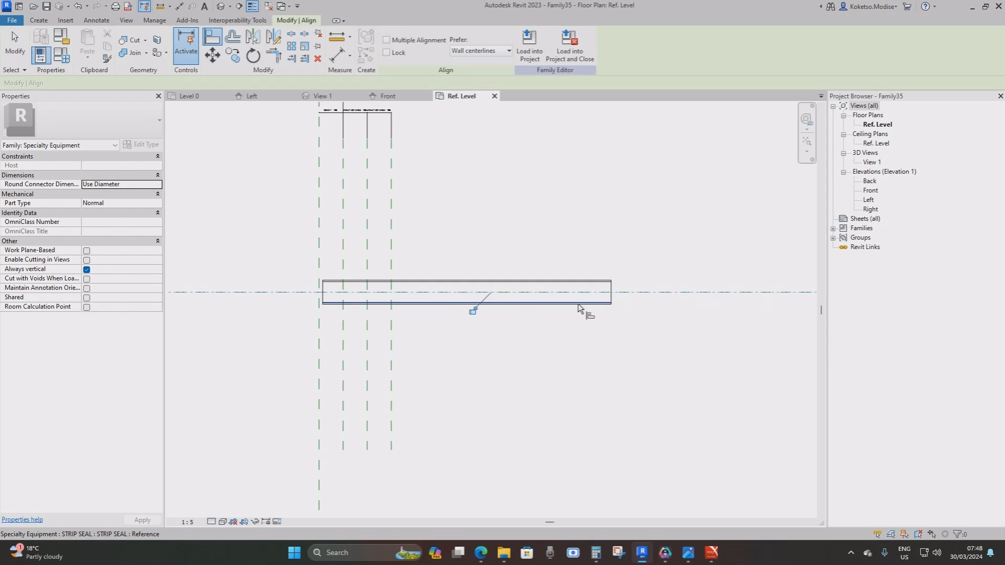
{"action": "scroll", "coordinate": [321, 299], "scroll_direction": "up", "scroll_amount": 1}
{"action": "left_click", "coordinate": [319, 278]}
{"action": "left_click", "coordinate": [328, 288]}
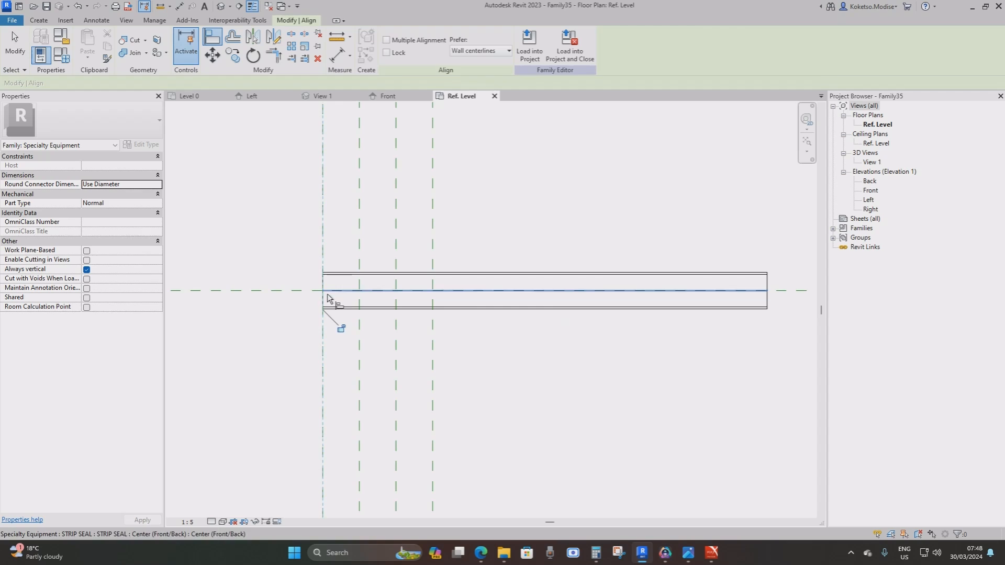
{"action": "scroll", "coordinate": [336, 331], "scroll_direction": "down", "scroll_amount": 2}
{"action": "key", "text": "Escape"}
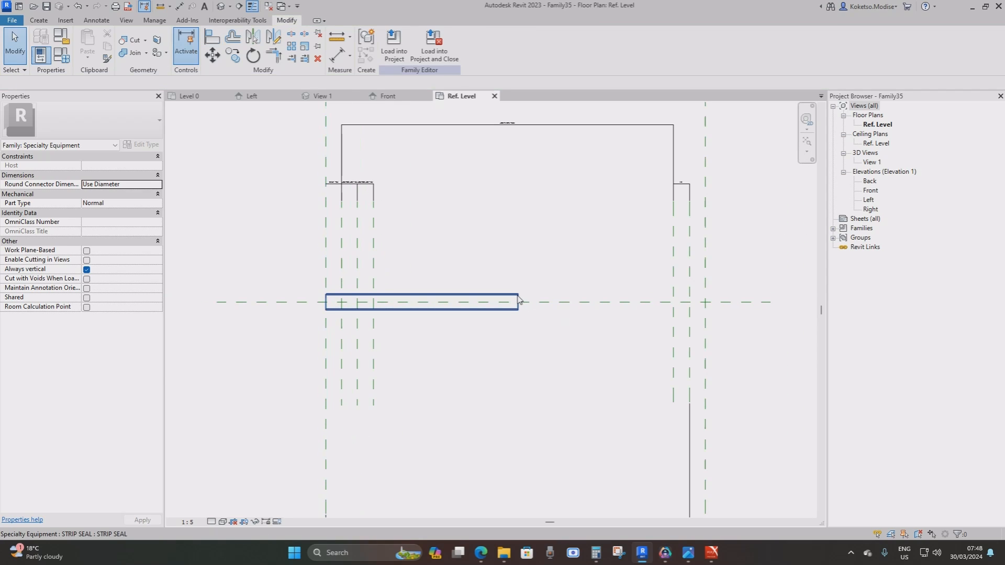
Step: Stretch the strip seal's right end to the second vertical reference plane from the right and lock it there
{"action": "left_click", "coordinate": [518, 300]}
{"action": "middle_click_drag", "start_coordinate": [543, 327], "coordinate": [480, 320]}
{"action": "scroll", "coordinate": [471, 308], "scroll_direction": "up", "scroll_amount": 1}
{"action": "left_click_drag", "start_coordinate": [455, 296], "coordinate": [653, 301]}
{"action": "left_click", "coordinate": [670, 314]}
{"action": "scroll", "coordinate": [687, 254], "scroll_direction": "down", "scroll_amount": 3}
{"action": "left_click", "coordinate": [687, 255]}
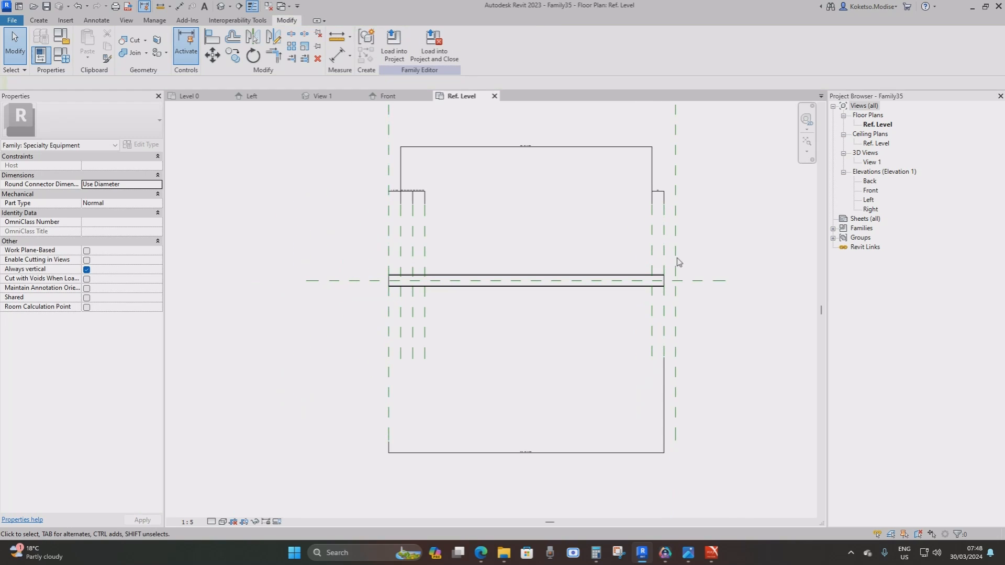
Step: Examine the strip seal's V-shaped profile against the reference planes in the Left elevation
{"action": "scroll", "coordinate": [563, 306], "scroll_direction": "up", "scroll_amount": 2}
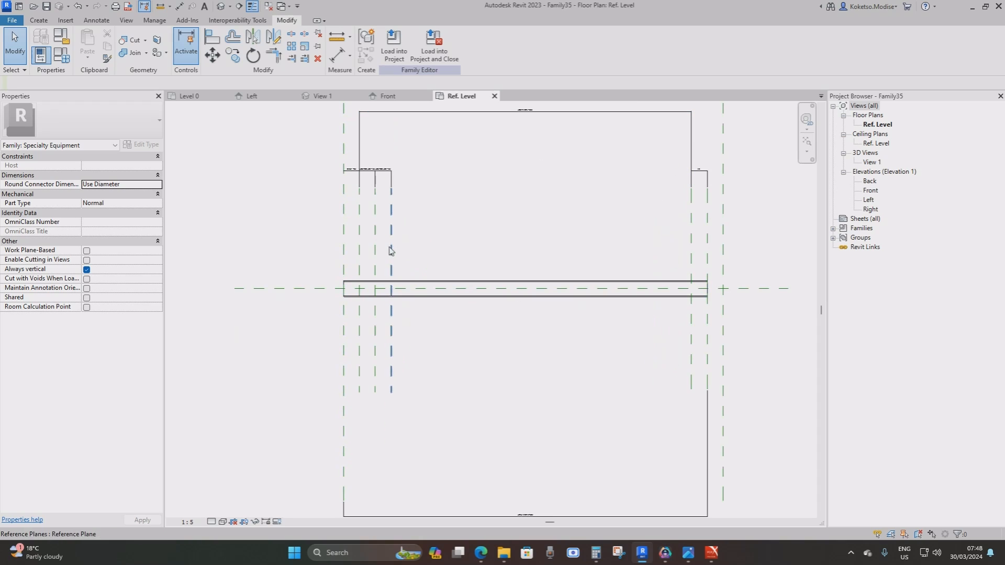
{"action": "double_click", "coordinate": [869, 201]}
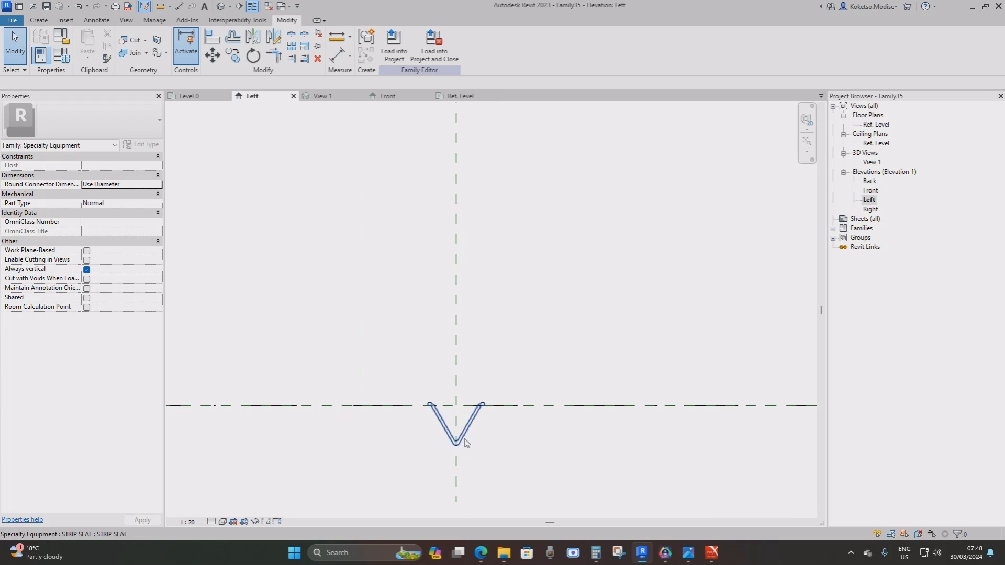
{"action": "scroll", "coordinate": [466, 443], "scroll_direction": "up", "scroll_amount": 2}
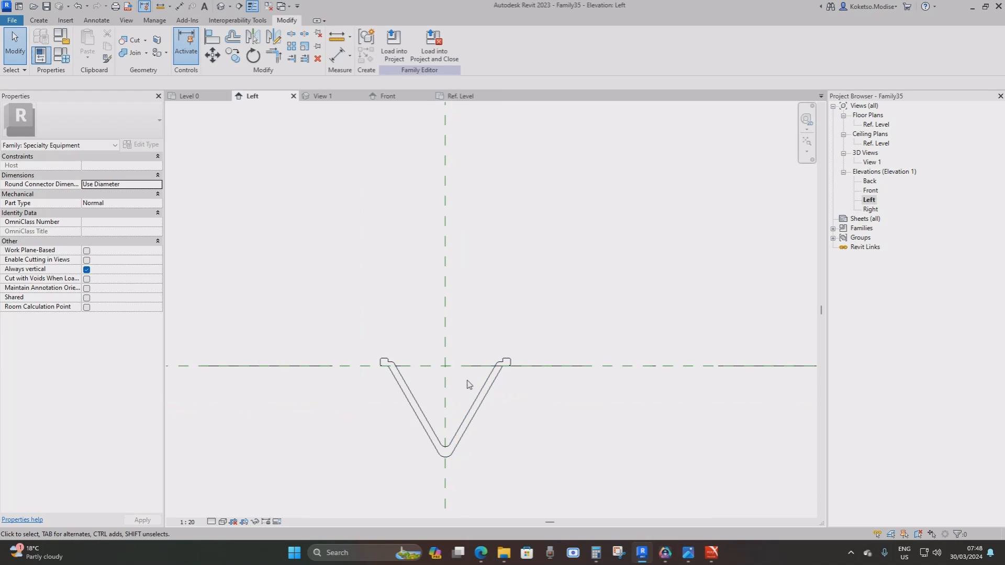
{"action": "scroll", "coordinate": [471, 379], "scroll_direction": "down", "scroll_amount": 2}
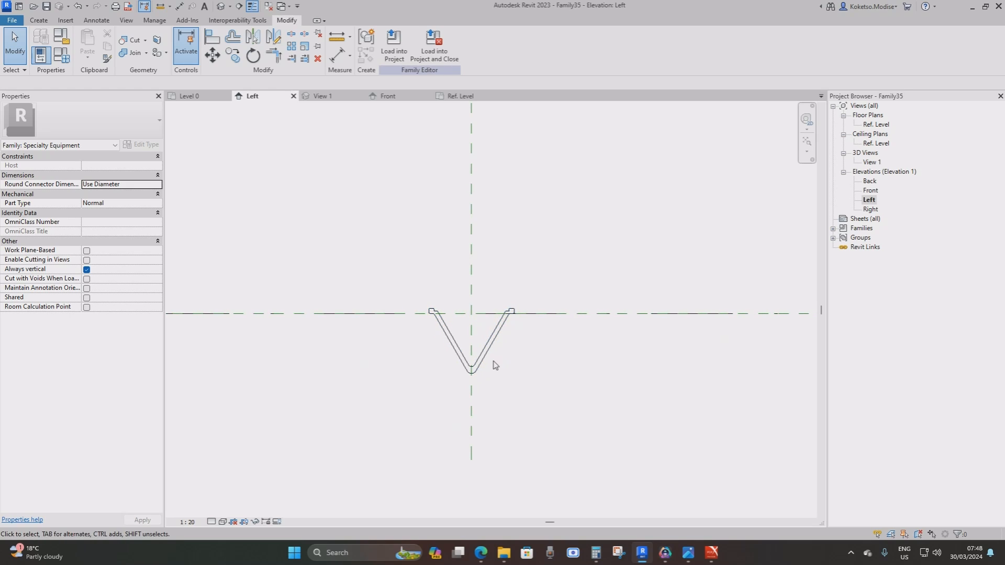
Step: Place a CLAMPING SYSTEM component just above the strip seal in the Ref. Level view, starting at the leftmost reference plane
{"action": "left_click", "coordinate": [454, 96]}
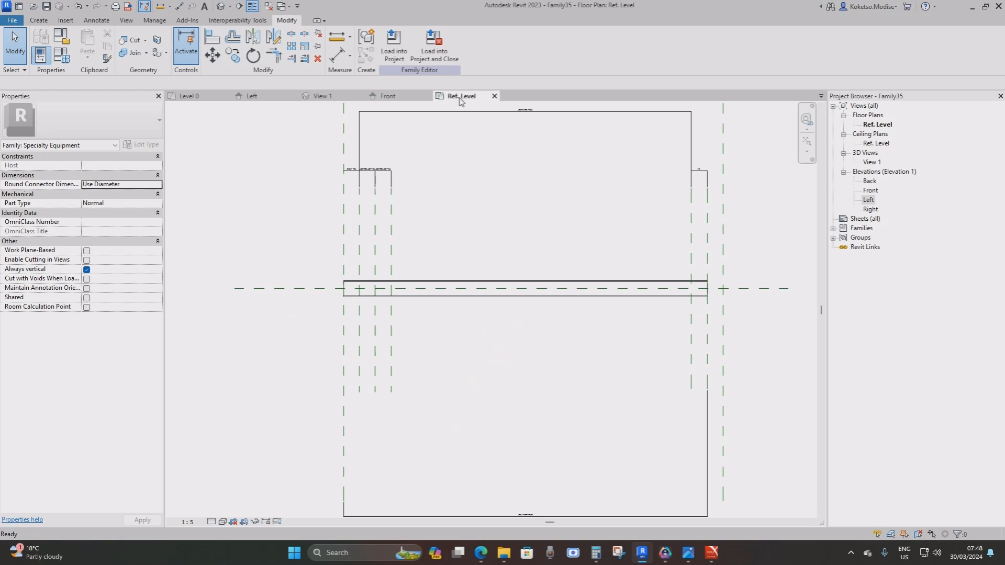
{"action": "left_click", "coordinate": [43, 21]}
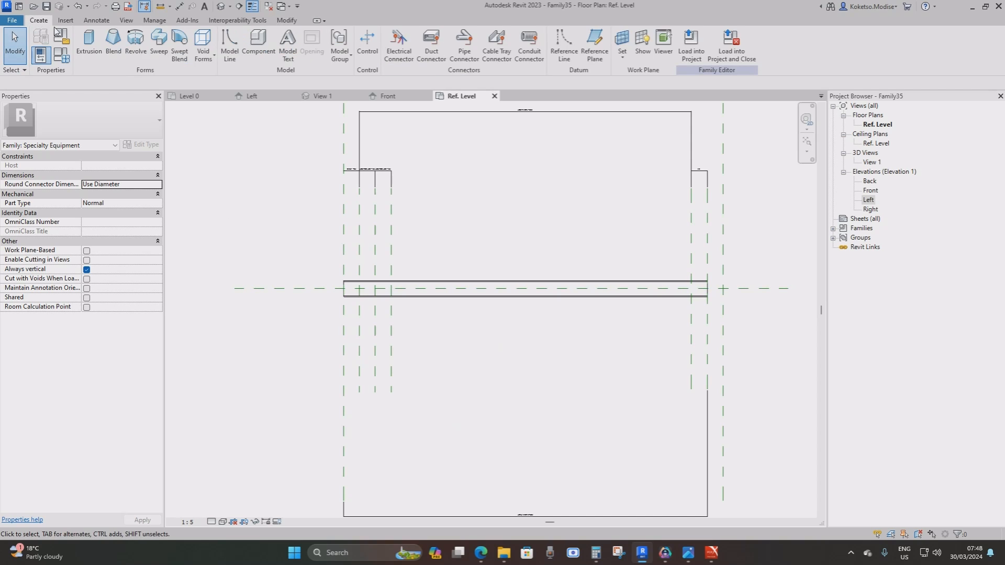
{"action": "left_click", "coordinate": [257, 43]}
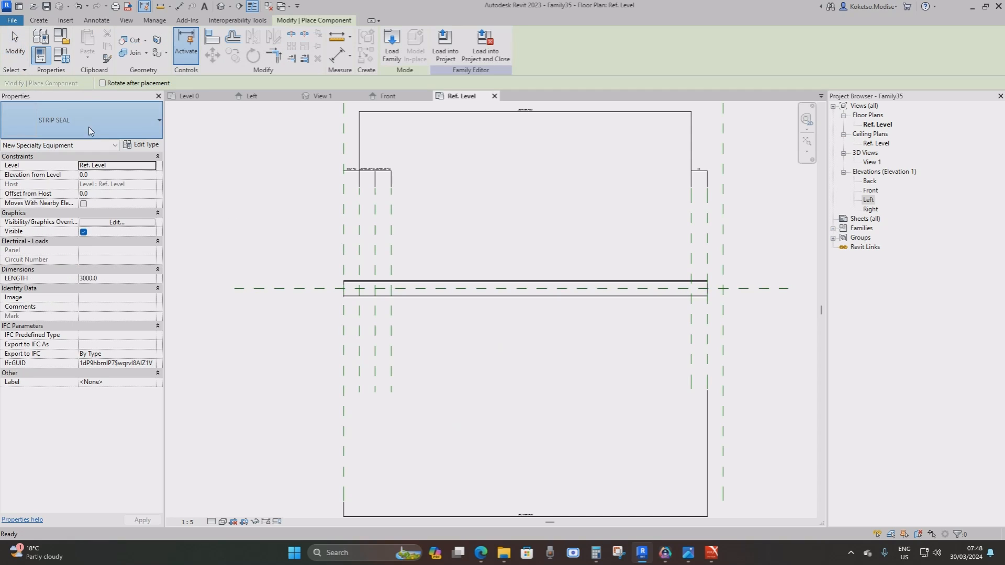
{"action": "left_click", "coordinate": [89, 126]}
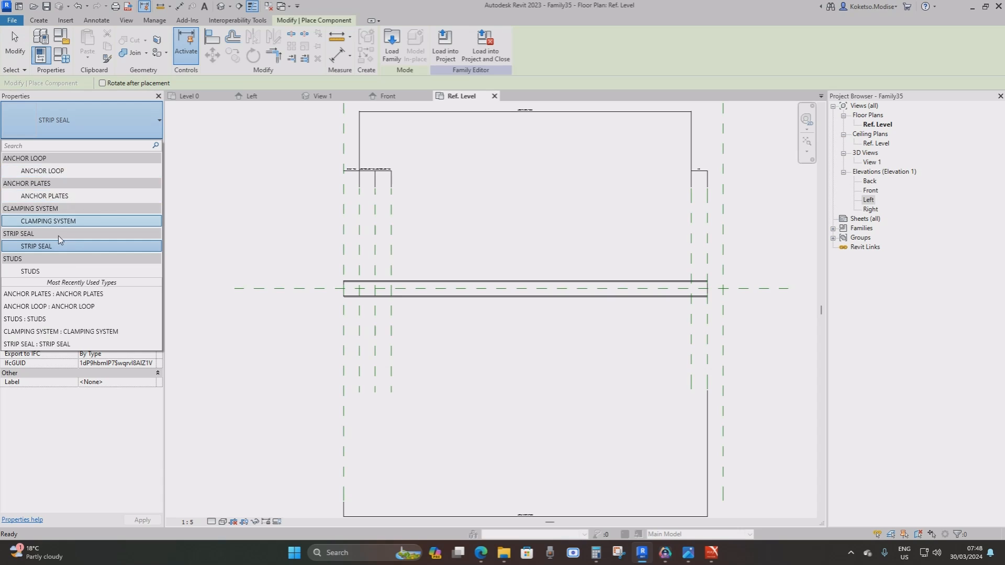
{"action": "left_click", "coordinate": [52, 221]}
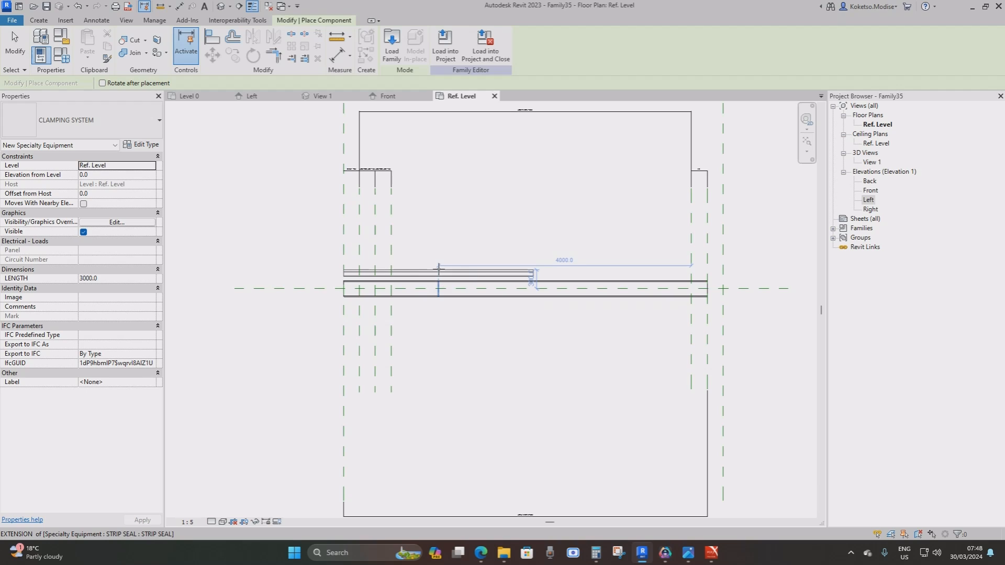
{"action": "left_click", "coordinate": [439, 269]}
{"action": "key", "text": "Escape"}
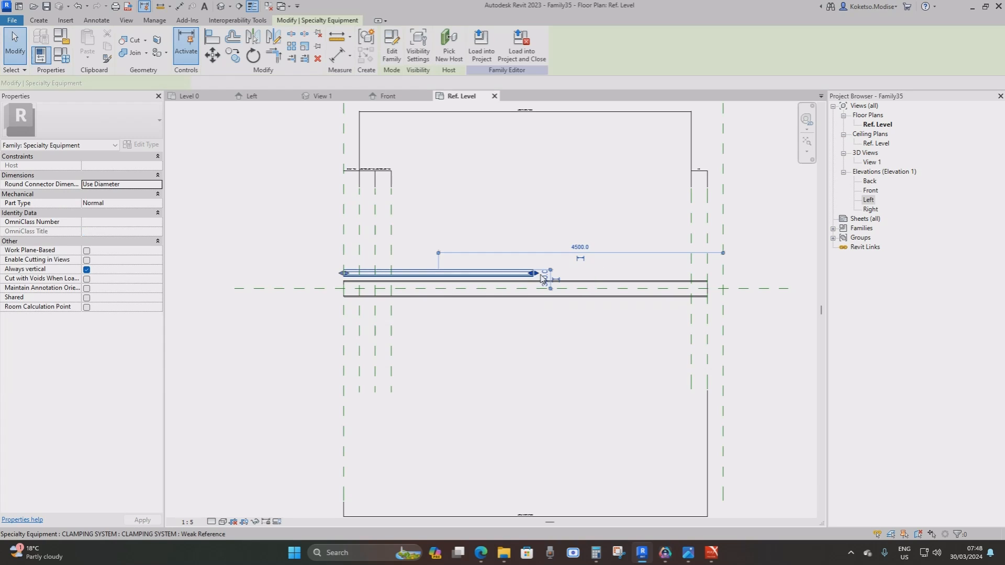
{"action": "key", "text": "Escape"}
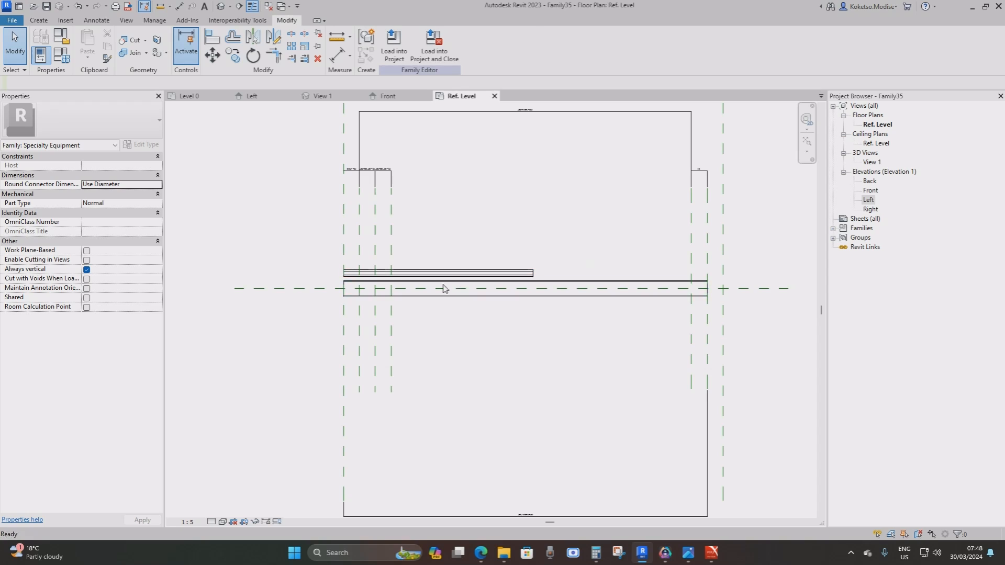
Step: Align the clamping system's left end to the leftmost vertical reference plane and lock the alignment
{"action": "key", "text": "a"}
{"action": "key", "text": "l"}
{"action": "scroll", "coordinate": [365, 285], "scroll_direction": "up", "scroll_amount": 2}
{"action": "scroll", "coordinate": [328, 229], "scroll_direction": "up", "scroll_amount": 2}
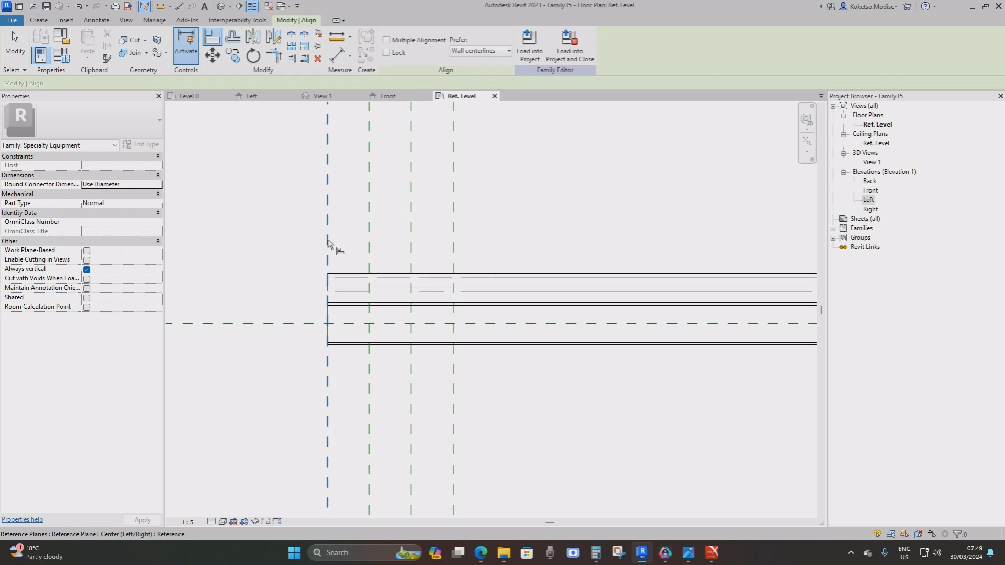
{"action": "left_click", "coordinate": [327, 287]}
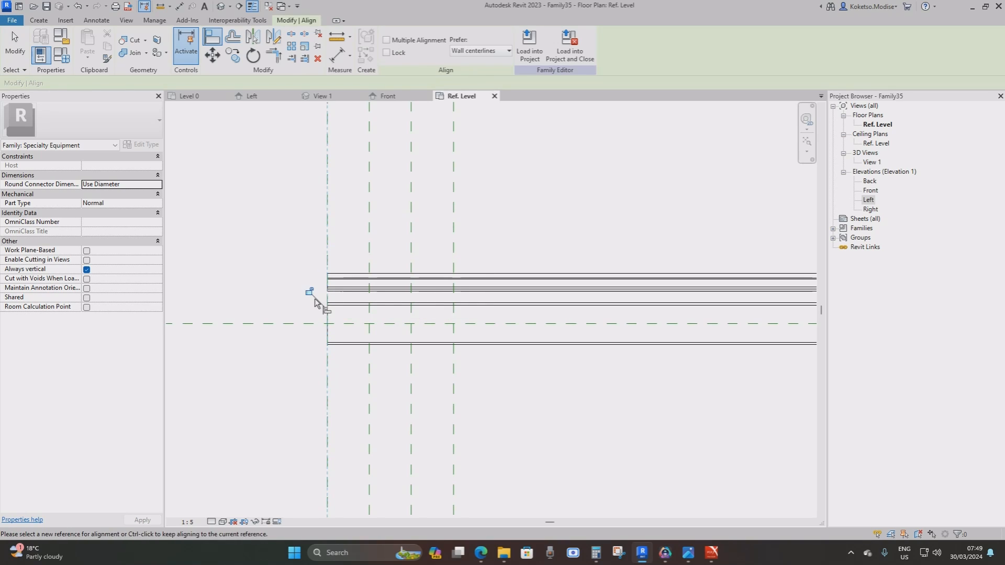
{"action": "scroll", "coordinate": [306, 293], "scroll_direction": "down", "scroll_amount": 3}
{"action": "key", "text": "Escape"}
Step: Stretch the clamping system's right end to the second vertical reference plane from the right, level with the strip seal's end
{"action": "left_click", "coordinate": [517, 282]}
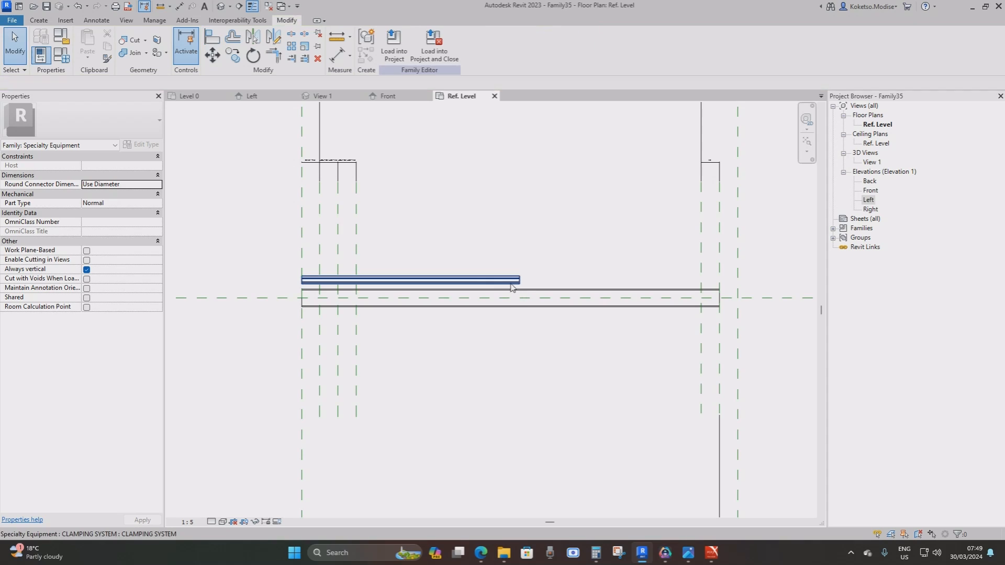
{"action": "left_click_drag", "start_coordinate": [524, 283], "coordinate": [721, 284]}
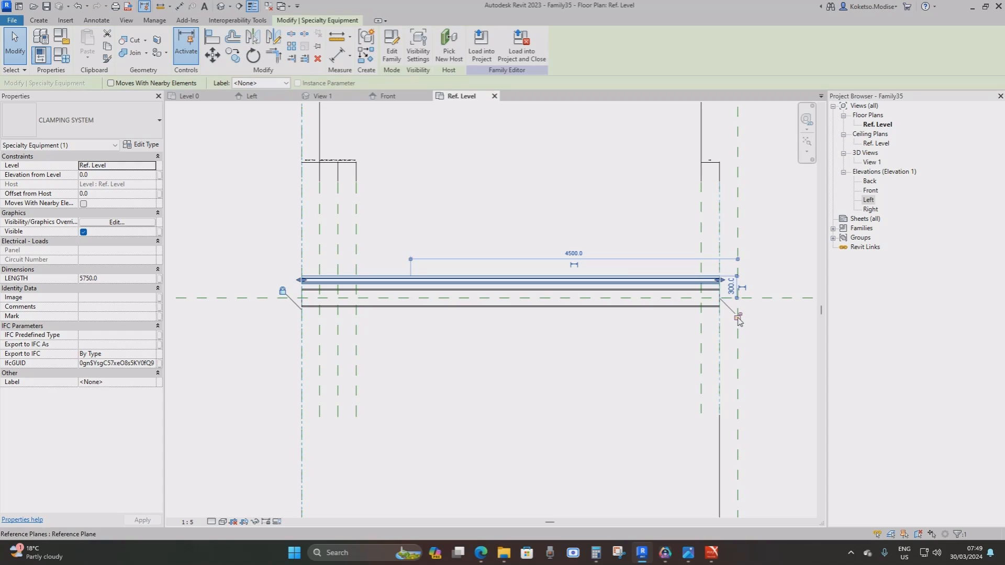
{"action": "key", "text": "Escape"}
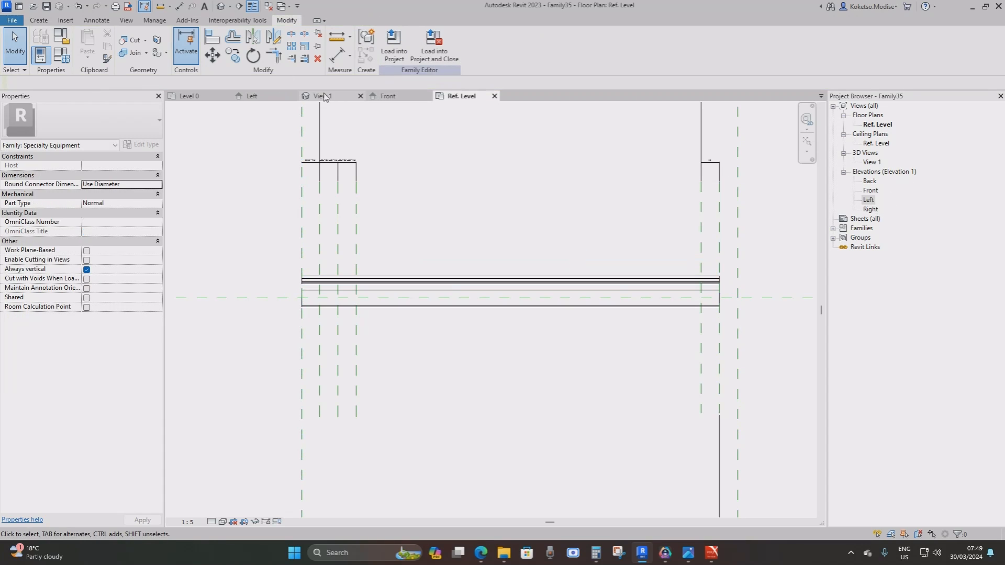
Step: Move the clamping system in the Left elevation so its hooked recess fits over the strip seal's left lip
{"action": "left_click", "coordinate": [265, 96]}
{"action": "scroll", "coordinate": [343, 375], "scroll_direction": "up", "scroll_amount": 2}
{"action": "left_click", "coordinate": [464, 211]}
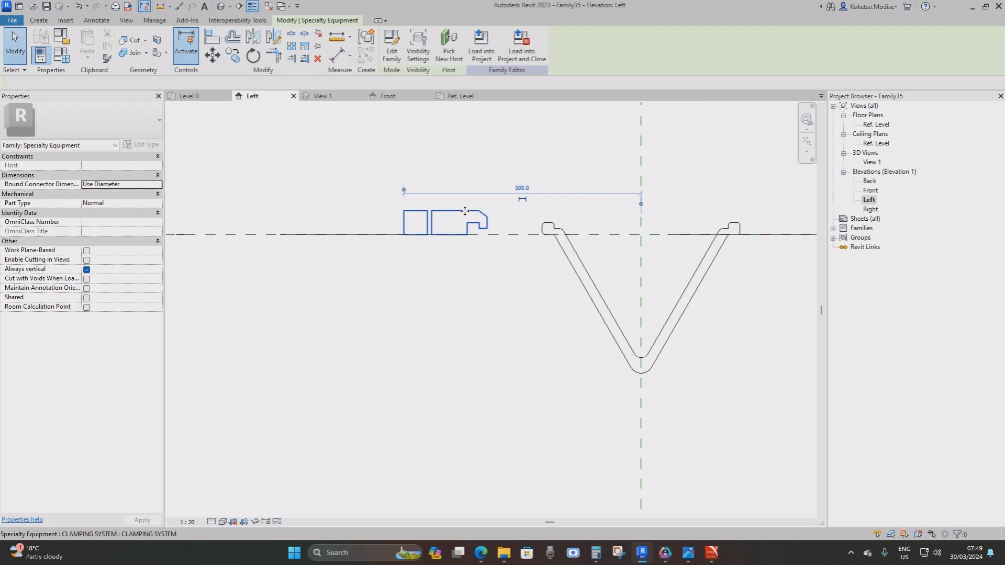
{"action": "scroll", "coordinate": [491, 233], "scroll_direction": "up", "scroll_amount": 1}
{"action": "left_click", "coordinate": [212, 55]}
{"action": "scroll", "coordinate": [466, 223], "scroll_direction": "up", "scroll_amount": 2}
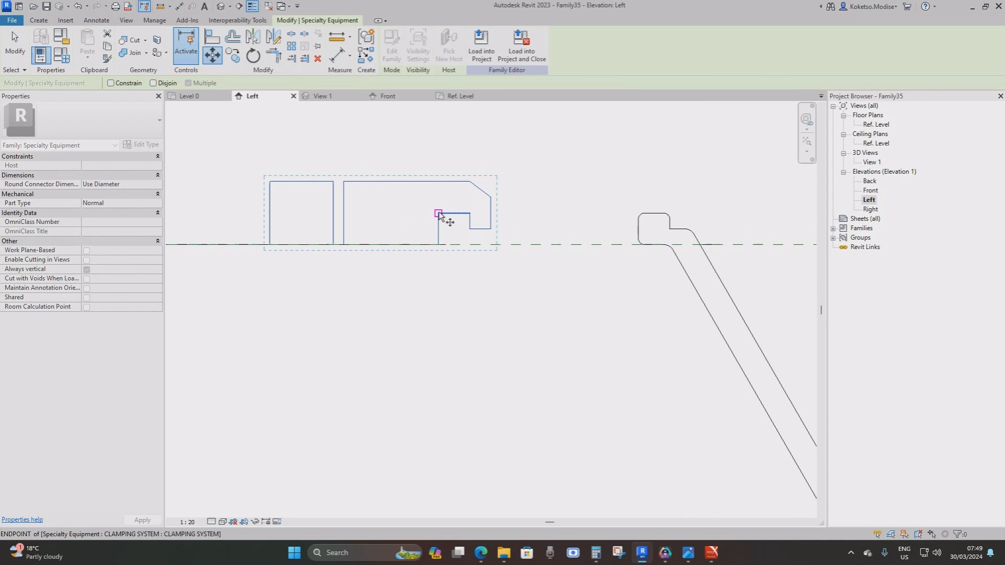
{"action": "left_click", "coordinate": [471, 222]}
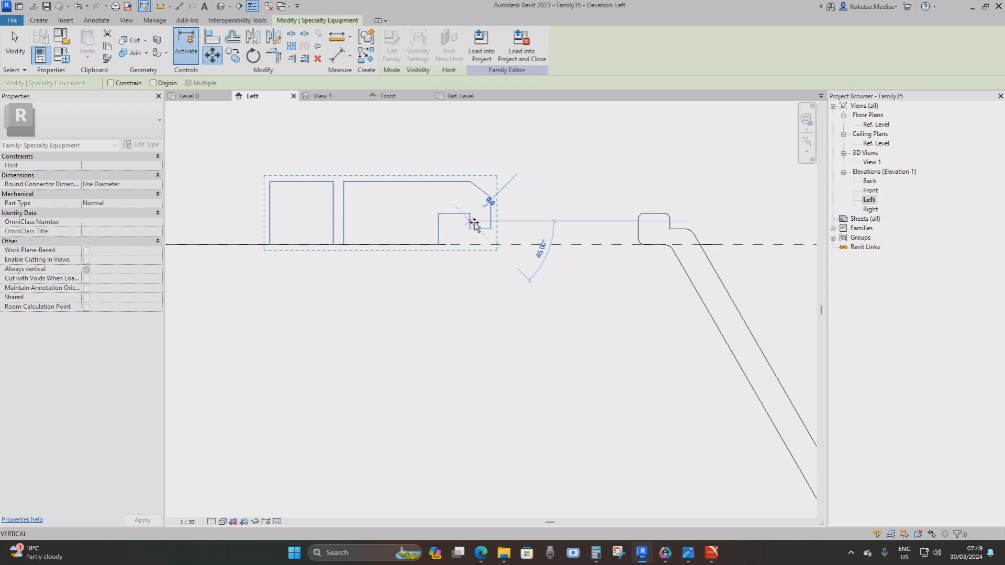
{"action": "left_click", "coordinate": [670, 221]}
{"action": "middle_click_drag", "start_coordinate": [739, 225], "coordinate": [440, 237]}
{"action": "scroll", "coordinate": [565, 211], "scroll_direction": "down", "scroll_amount": 1}
{"action": "key", "text": "Escape"}
Step: Mirror the clamping system about the central vertical reference plane onto the strip seal's right lip
{"action": "scroll", "coordinate": [556, 211], "scroll_direction": "down", "scroll_amount": 2}
{"action": "scroll", "coordinate": [440, 236], "scroll_direction": "up", "scroll_amount": 2}
{"action": "left_click", "coordinate": [389, 216]}
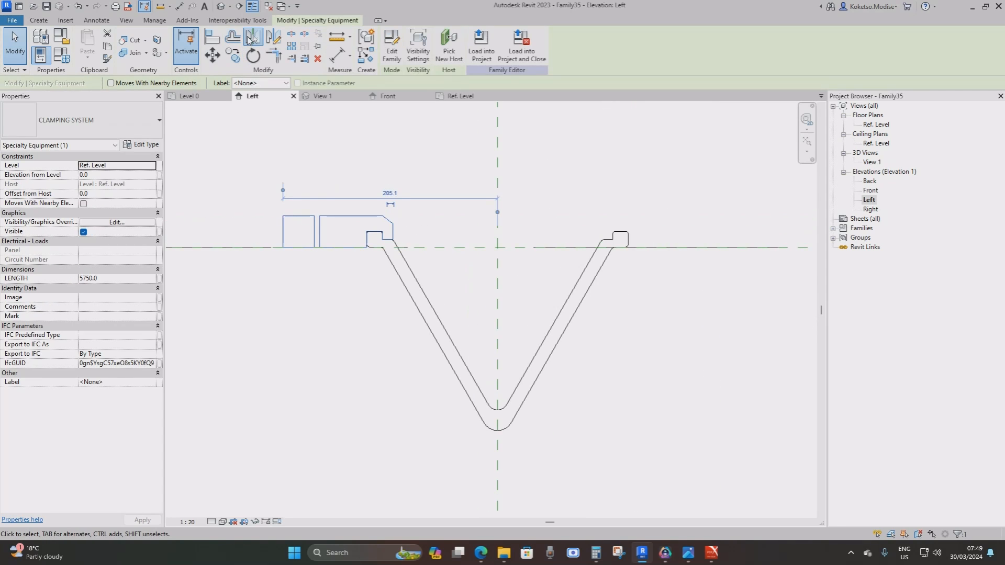
{"action": "left_click", "coordinate": [252, 37]}
{"action": "left_click", "coordinate": [498, 168]}
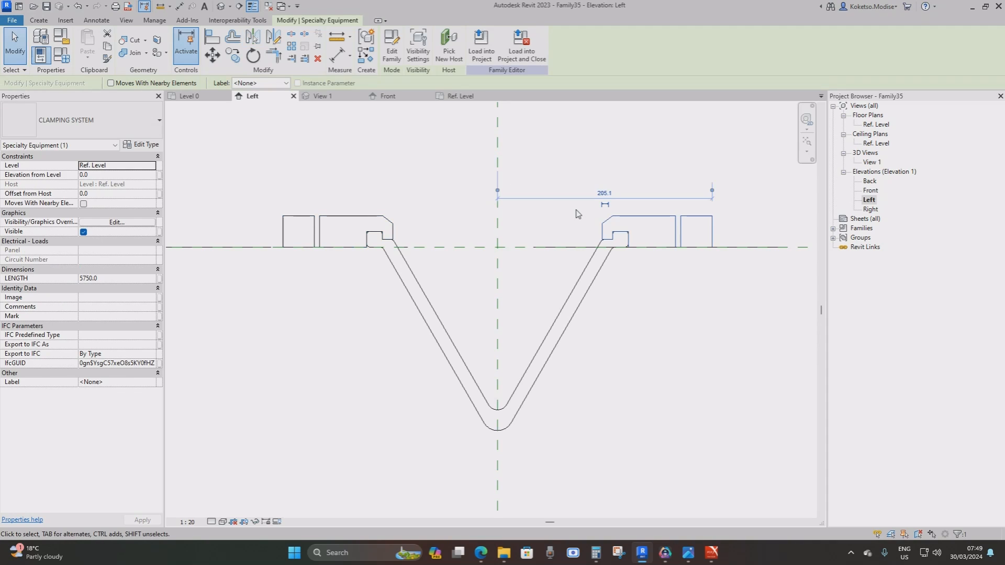
{"action": "key", "text": "Escape"}
Step: Align the mirrored clamping system's left end to the leftmost vertical reference plane in the Ref. Level view and lock the alignment
{"action": "left_click", "coordinate": [460, 97]}
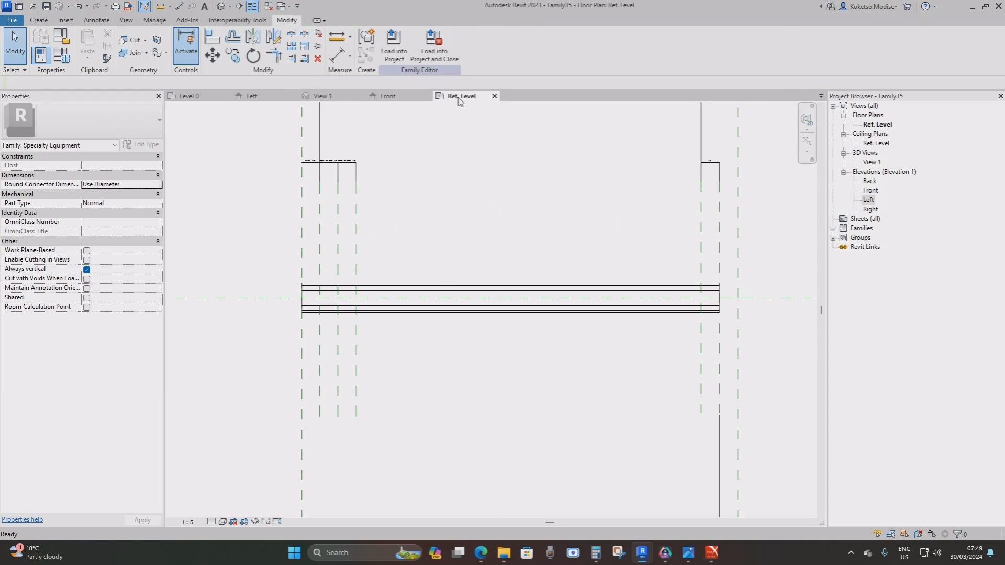
{"action": "scroll", "coordinate": [295, 310], "scroll_direction": "up", "scroll_amount": 3}
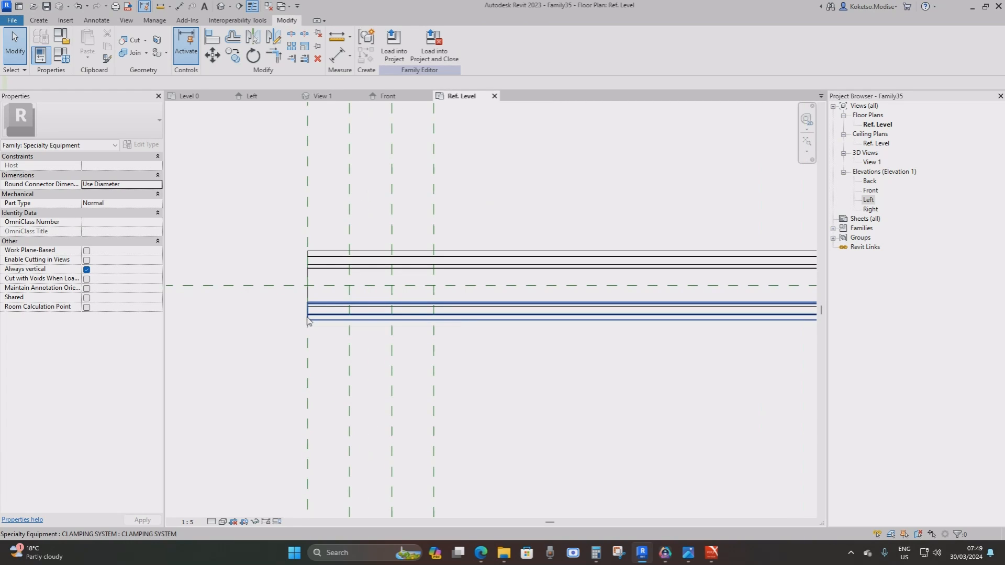
{"action": "key", "text": "l"}
{"action": "middle_click_drag", "start_coordinate": [308, 344], "coordinate": [373, 312]}
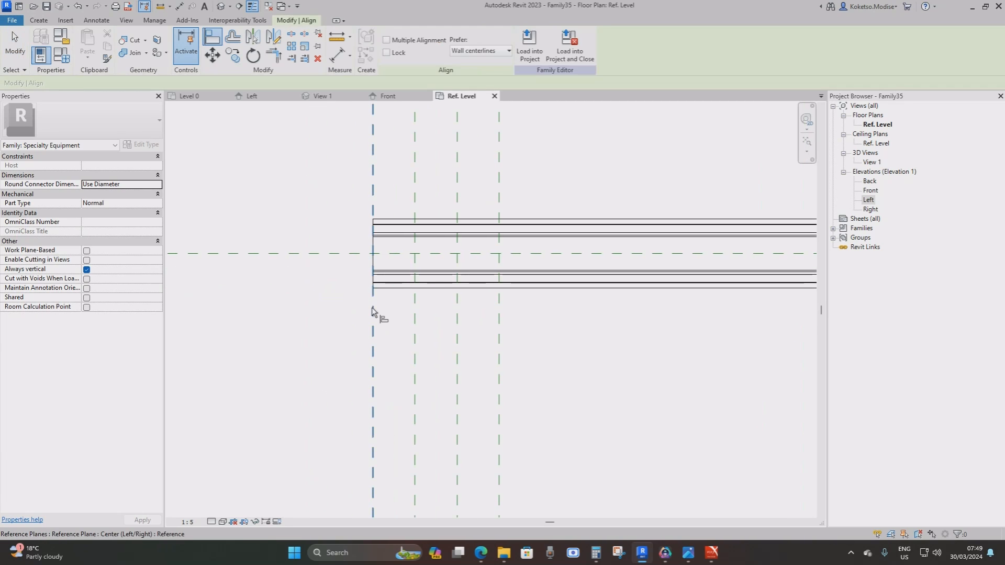
{"action": "scroll", "coordinate": [387, 333], "scroll_direction": "up", "scroll_amount": 2}
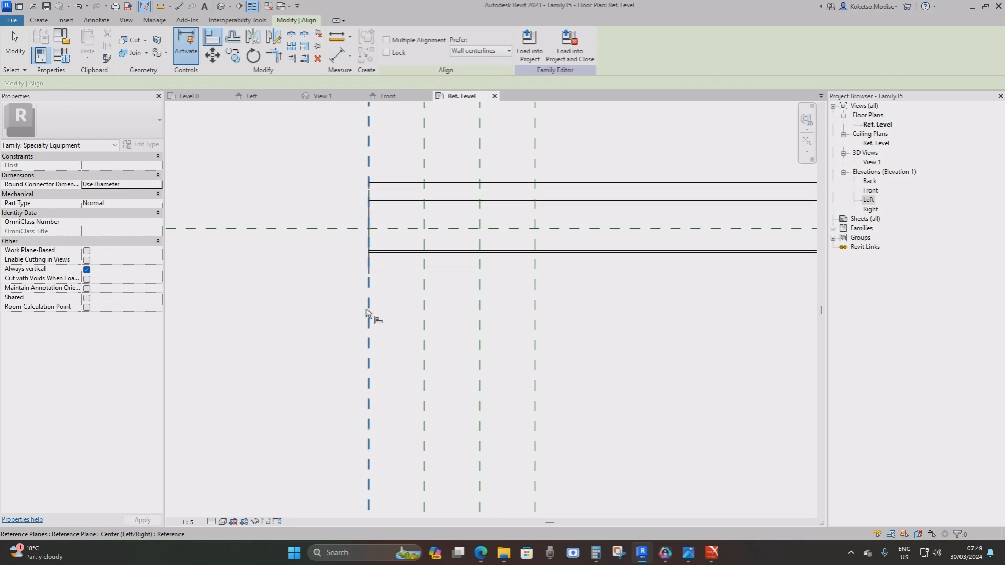
{"action": "left_click", "coordinate": [365, 288]}
{"action": "left_click", "coordinate": [370, 266]}
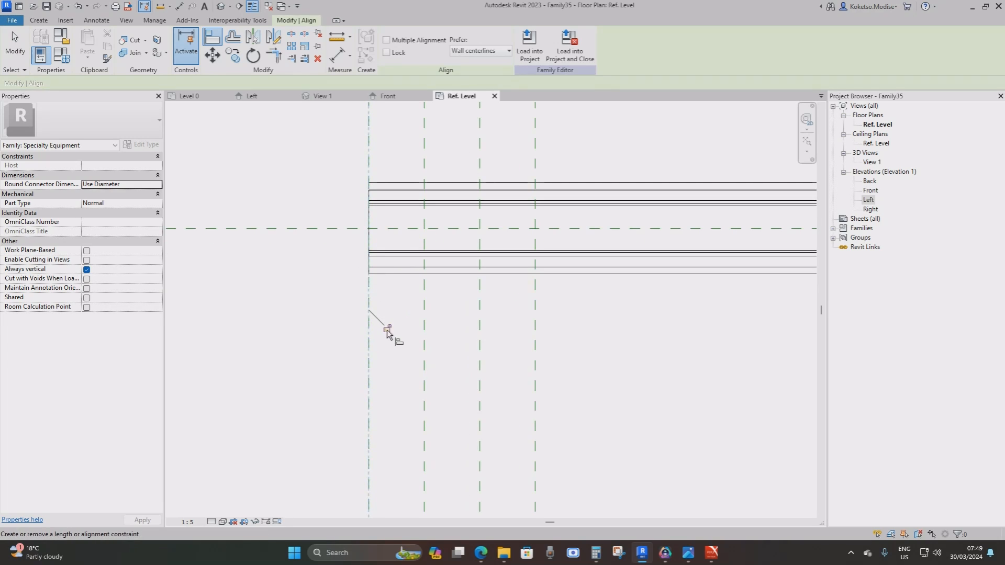
Step: Align the mirrored clamping system's right end to the second vertical reference plane from the right and lock it
{"action": "scroll", "coordinate": [246, 309], "scroll_direction": "down", "scroll_amount": 5}
{"action": "scroll", "coordinate": [744, 291], "scroll_direction": "up", "scroll_amount": 3}
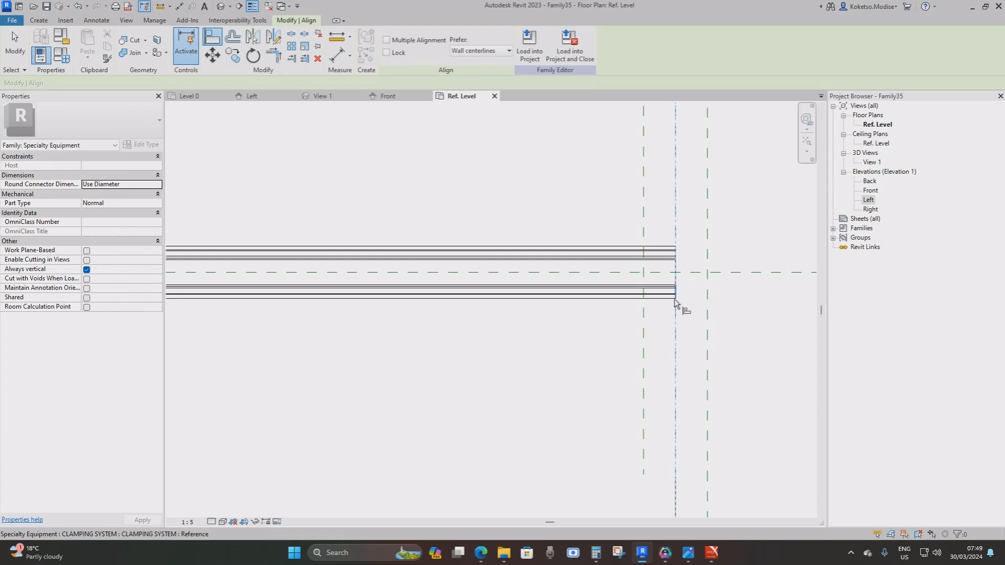
{"action": "left_click", "coordinate": [659, 271]}
{"action": "scroll", "coordinate": [717, 280], "scroll_direction": "down", "scroll_amount": 4}
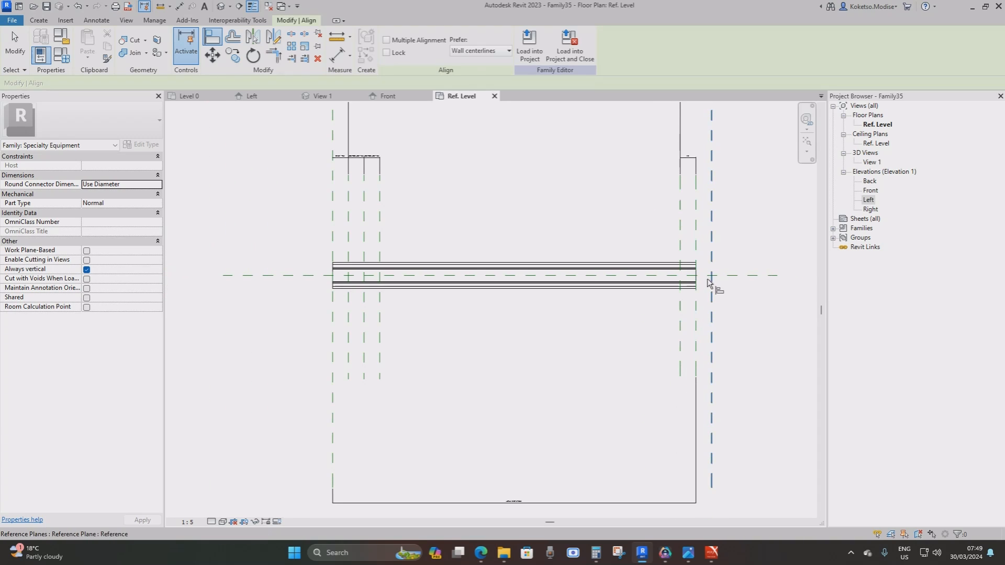
{"action": "key", "text": "Escape"}
{"action": "key", "text": "Escape"}
{"action": "mouse_move", "coordinate": [511, 287]}
{"action": "middle_mouse_down"}
{"action": "mouse_move", "coordinate": [545, 294]}
{"action": "mouse_move", "coordinate": [510, 302]}
{"action": "middle_mouse_up"}
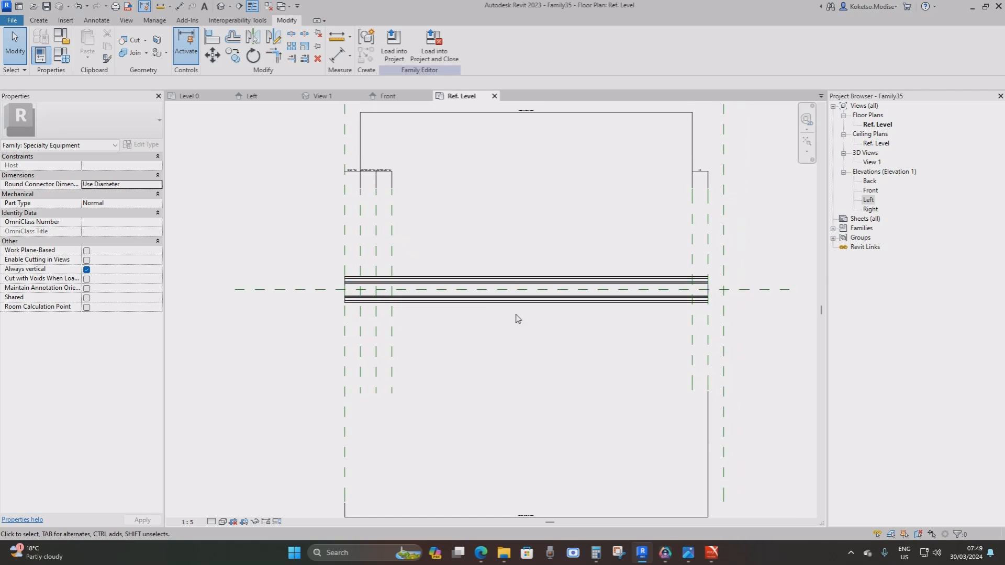
Step: Place a STUDS component on the second vertical reference plane from the left, 150 mm below the horizontal centre plane, on the lower clamping system
{"action": "scroll", "coordinate": [356, 298], "scroll_direction": "up", "scroll_amount": 4}
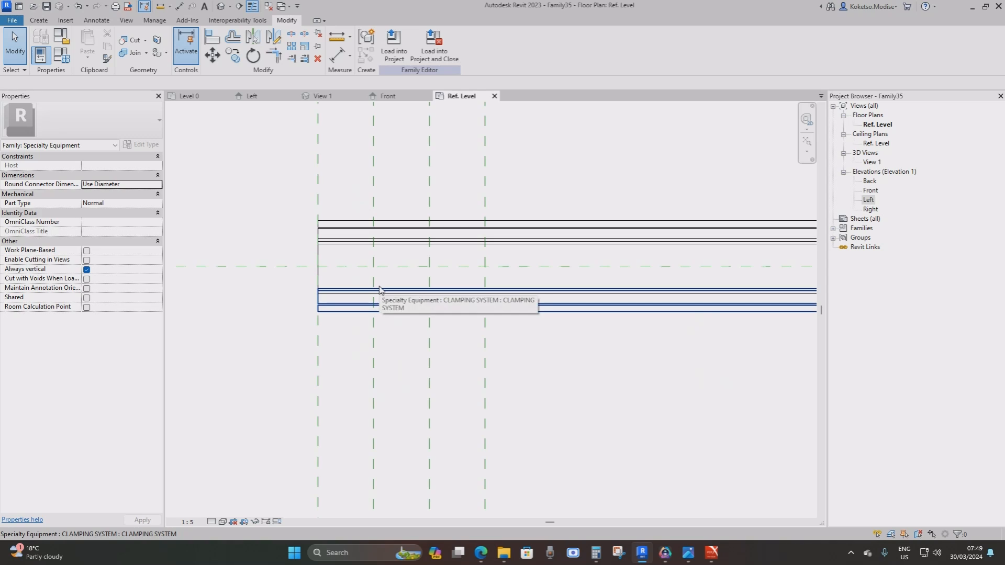
{"action": "left_click", "coordinate": [40, 20]}
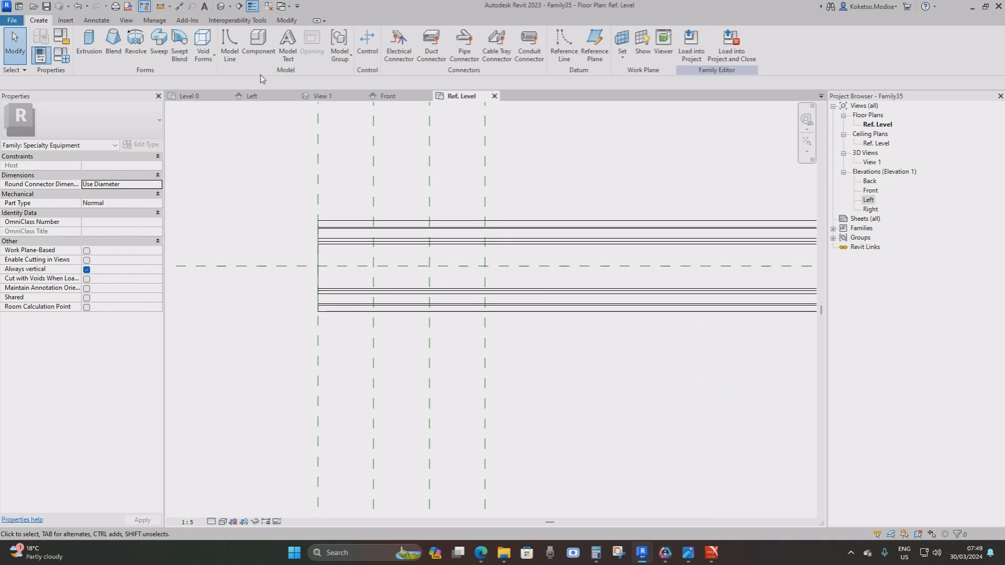
{"action": "left_click", "coordinate": [254, 51]}
{"action": "left_click", "coordinate": [82, 119]}
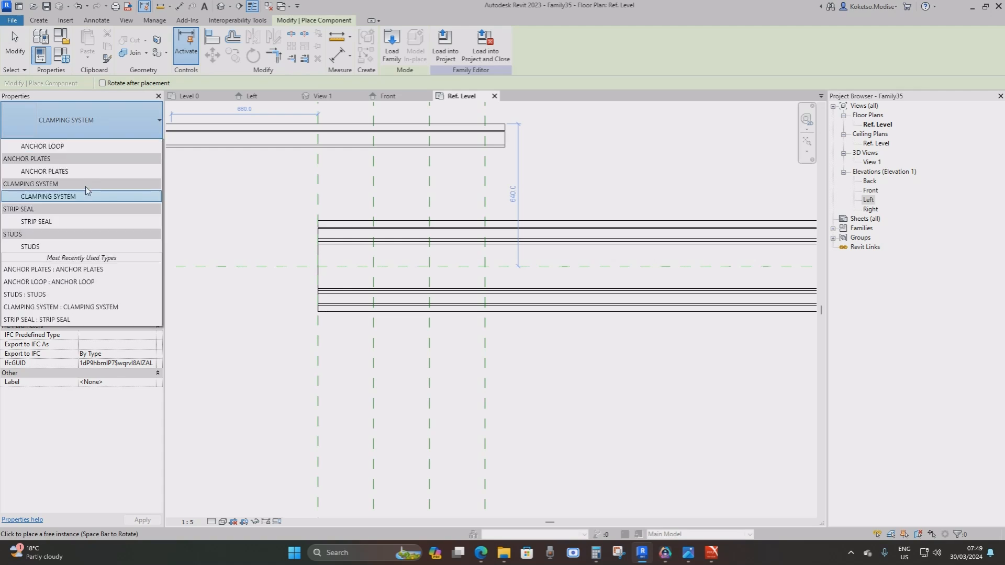
{"action": "left_click", "coordinate": [47, 272]}
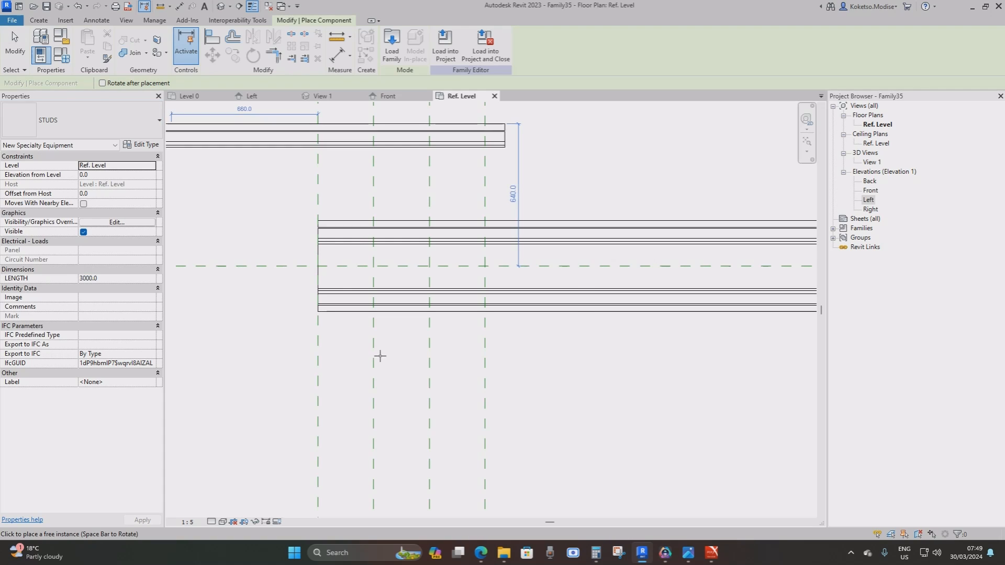
{"action": "scroll", "coordinate": [372, 293], "scroll_direction": "up", "scroll_amount": 3}
{"action": "scroll", "coordinate": [383, 295], "scroll_direction": "up", "scroll_amount": 2}
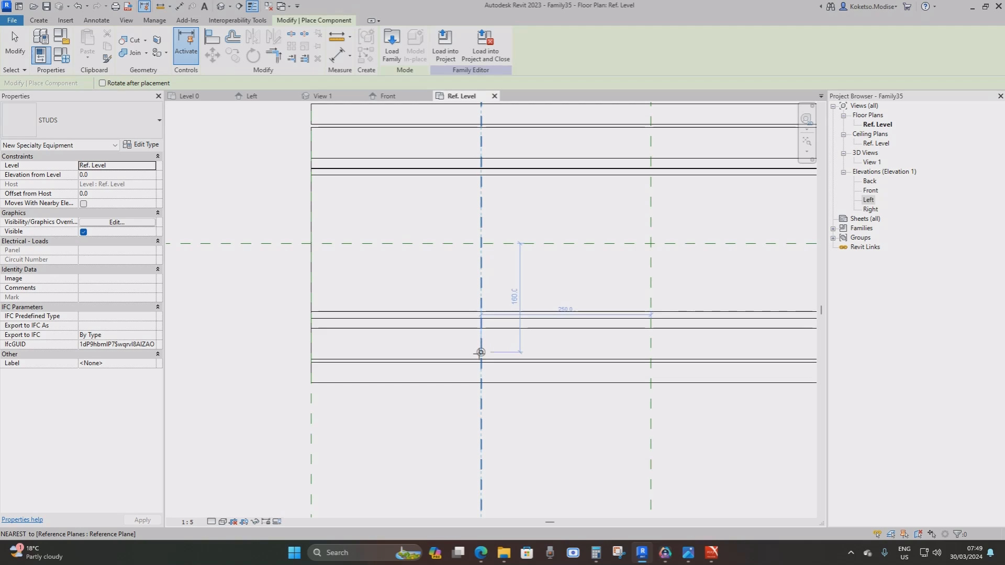
{"action": "left_click", "coordinate": [481, 344]}
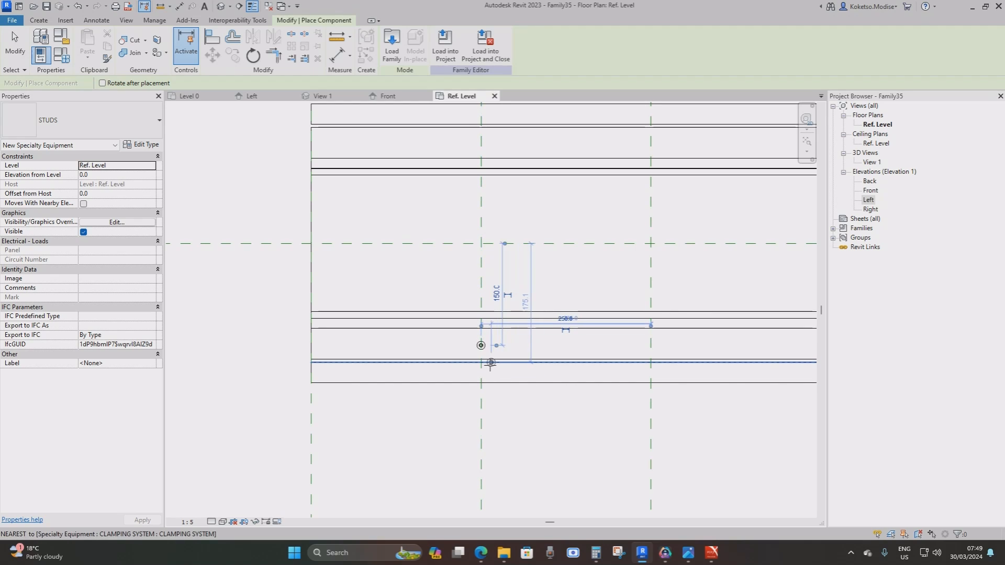
Step: Place a second stud on the same vertical reference plane, 150 mm above the horizontal centre plane, on the upper clamping system
{"action": "scroll", "coordinate": [485, 351], "scroll_direction": "down", "scroll_amount": 2}
{"action": "scroll", "coordinate": [484, 220], "scroll_direction": "up", "scroll_amount": 2}
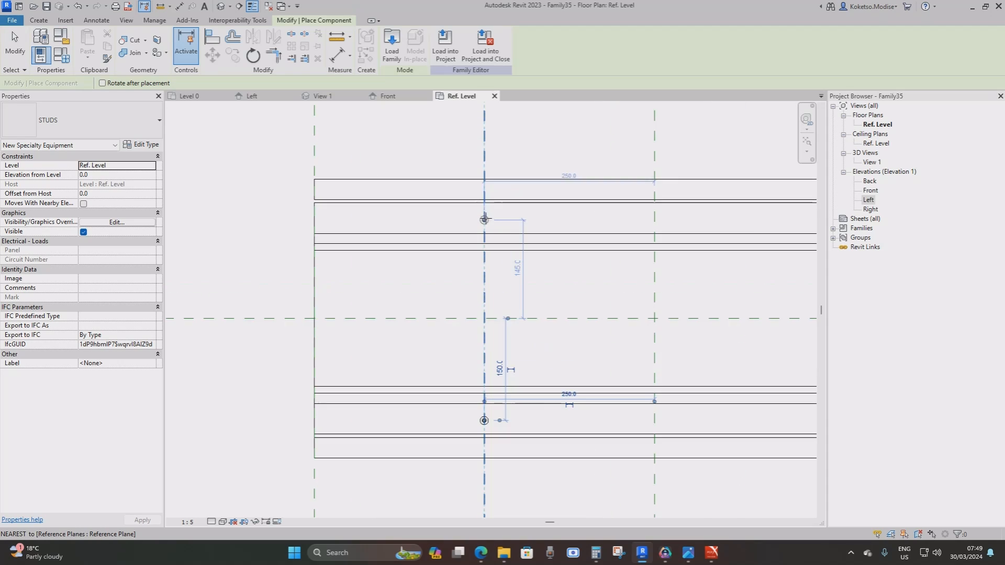
{"action": "left_click", "coordinate": [484, 217]}
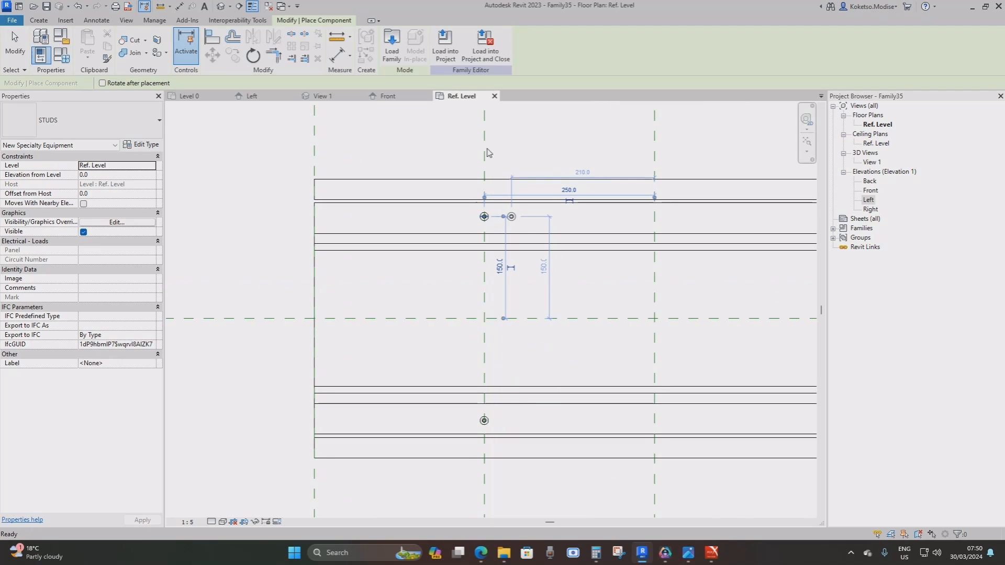
{"action": "key", "text": "Escape"}
{"action": "scroll", "coordinate": [472, 319], "scroll_direction": "down", "scroll_amount": 3}
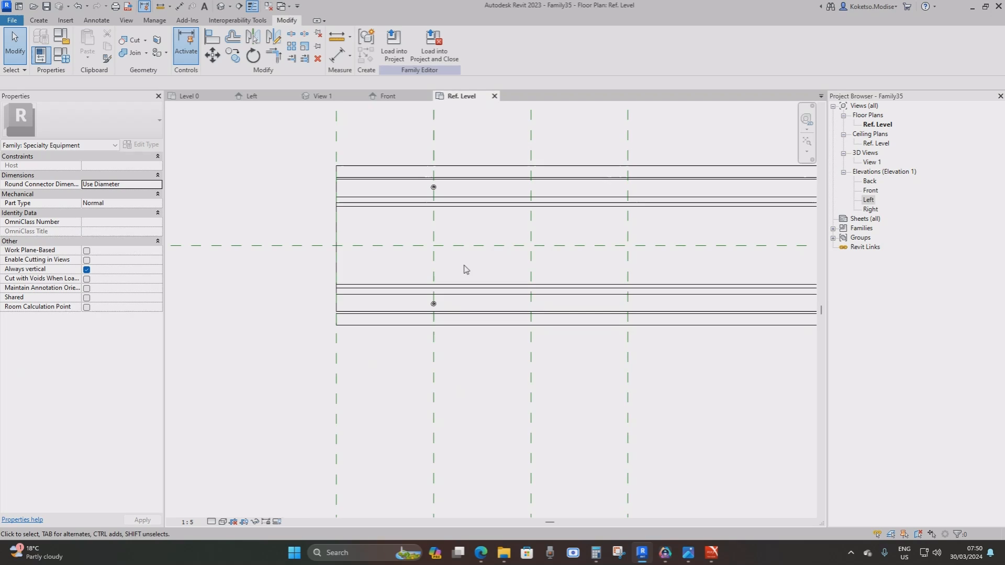
Step: Move both studs up 30 mm to the clamping systems' top edge in the Left elevation and return to the Ref. Level view
{"action": "left_click", "coordinate": [252, 96]}
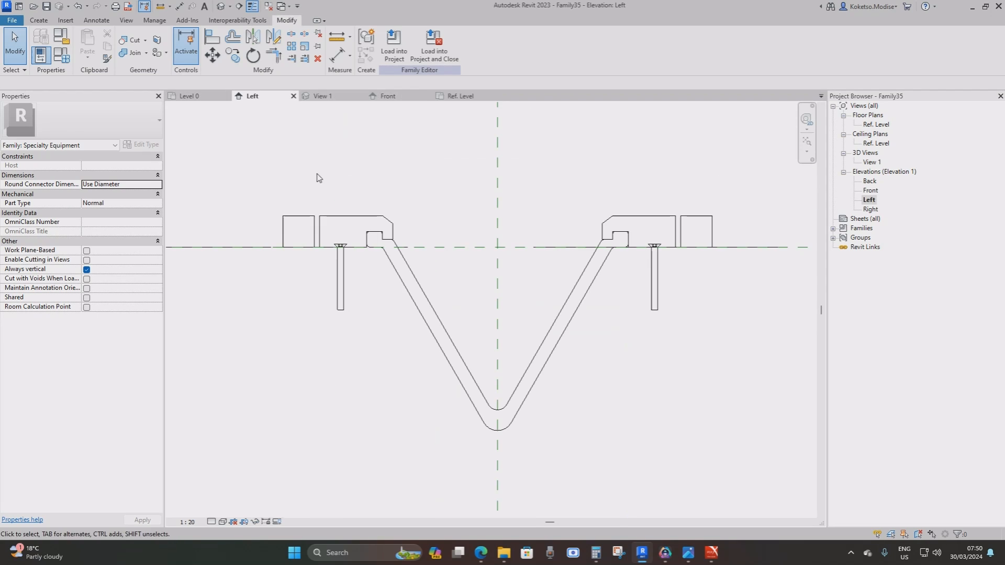
{"action": "left_click", "coordinate": [654, 277]}
{"action": "left_click", "coordinate": [340, 277], "text": "ctrl"}
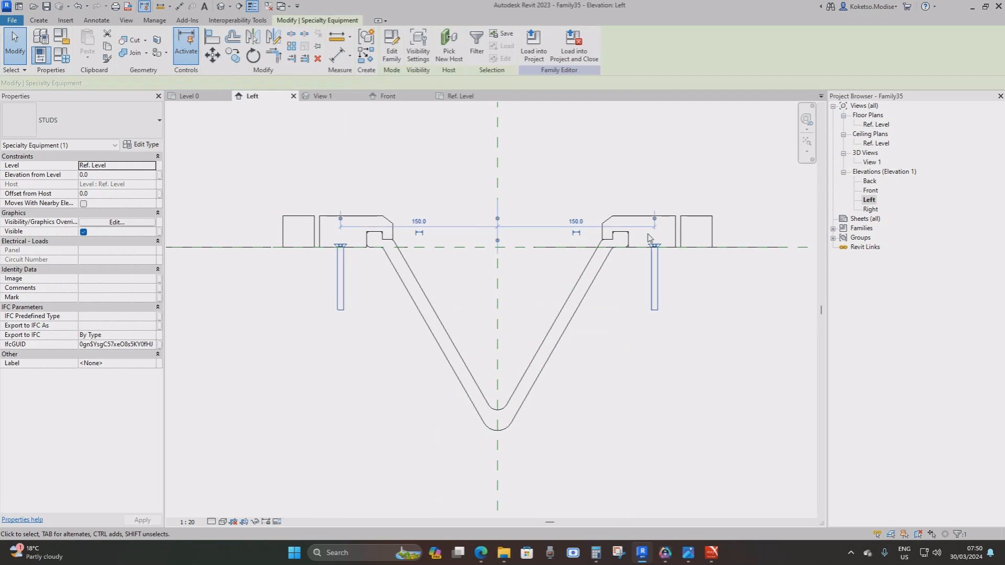
{"action": "scroll", "coordinate": [648, 234], "scroll_direction": "up", "scroll_amount": 3}
{"action": "left_click", "coordinate": [213, 55]}
{"action": "scroll", "coordinate": [725, 288], "scroll_direction": "up", "scroll_amount": 2}
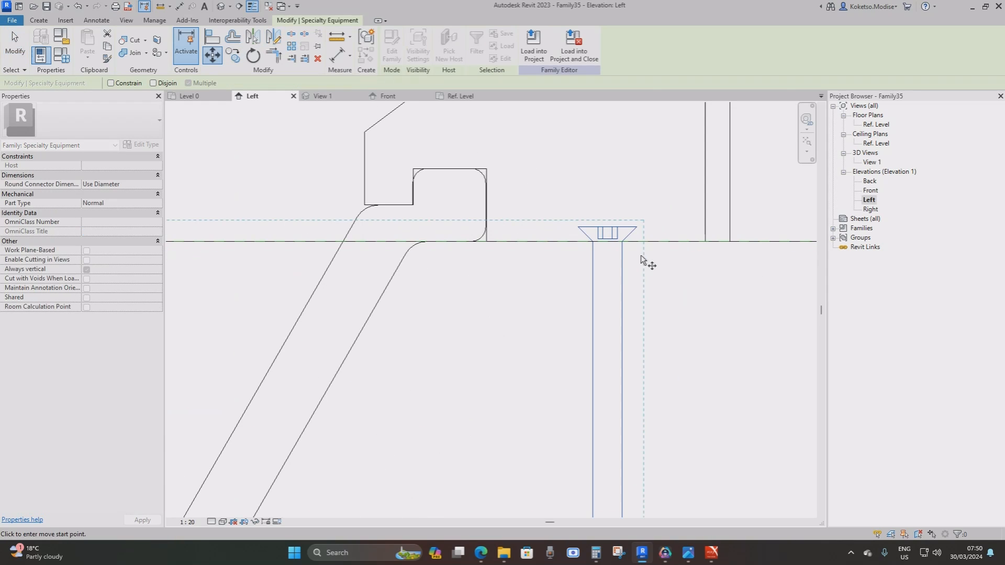
{"action": "left_click", "coordinate": [622, 242]}
{"action": "middle_click_drag", "start_coordinate": [615, 122], "coordinate": [607, 258]}
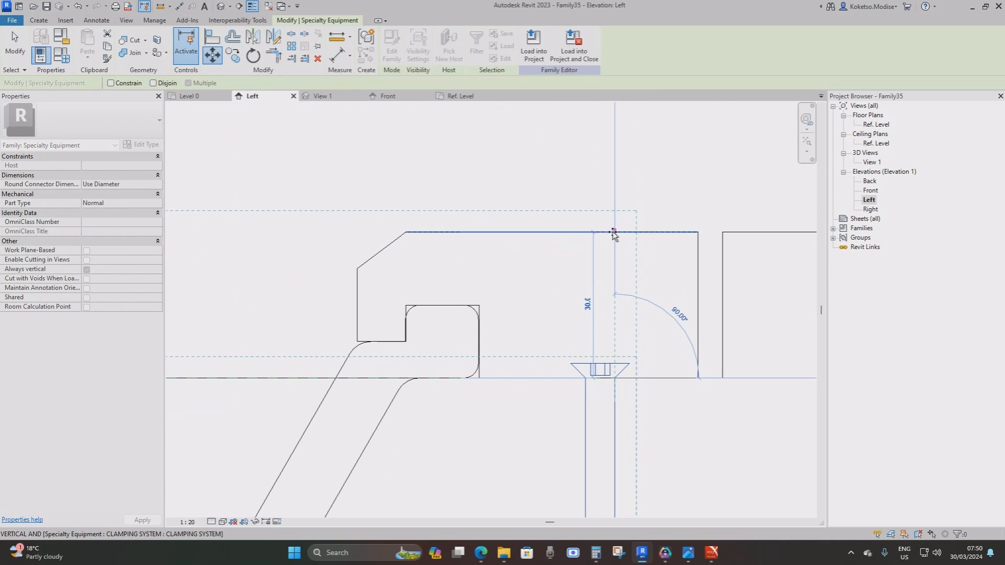
{"action": "left_click", "coordinate": [614, 232]}
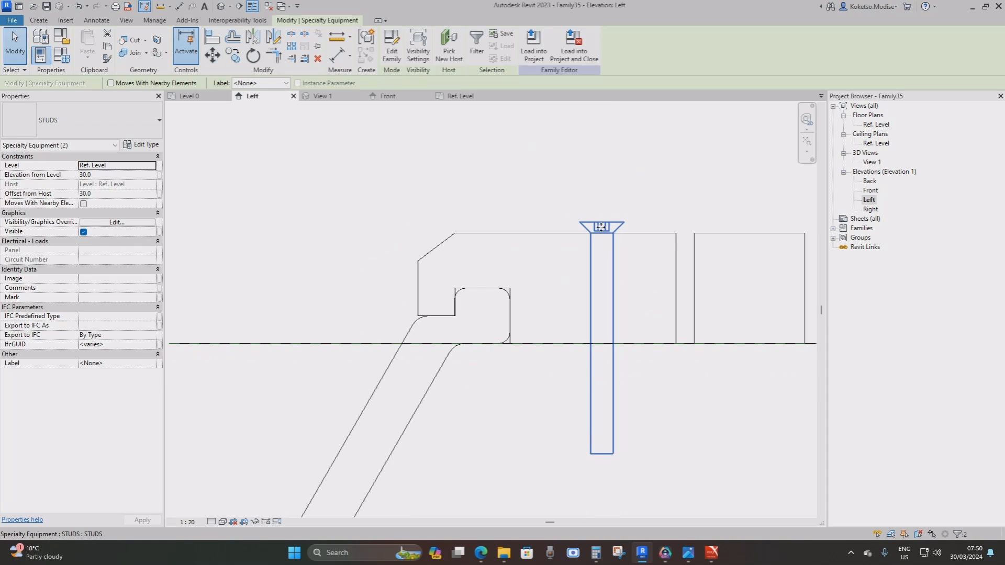
{"action": "scroll", "coordinate": [634, 246], "scroll_direction": "down", "scroll_amount": 5}
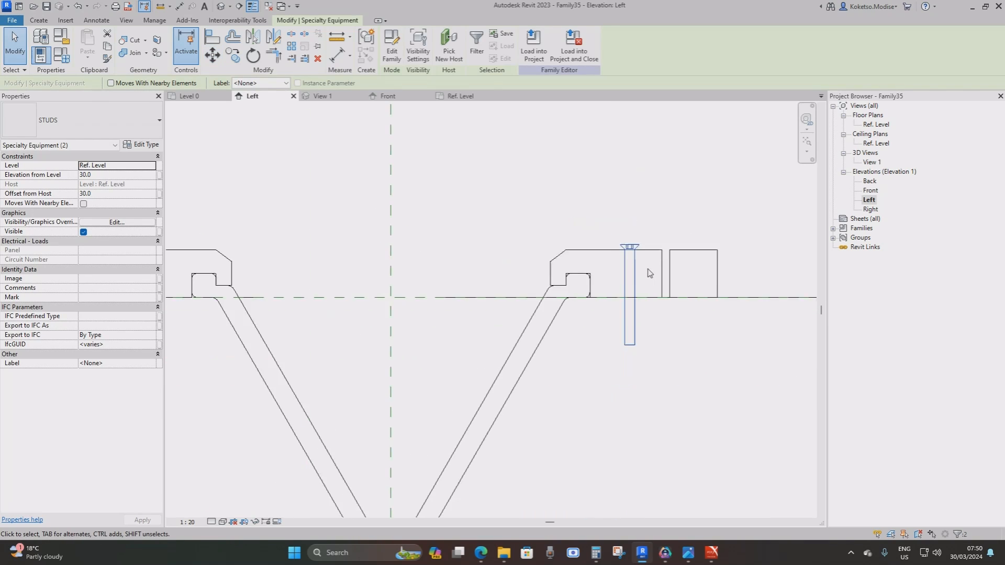
{"action": "left_click", "coordinate": [640, 364]}
{"action": "scroll", "coordinate": [639, 364], "scroll_direction": "up", "scroll_amount": 2}
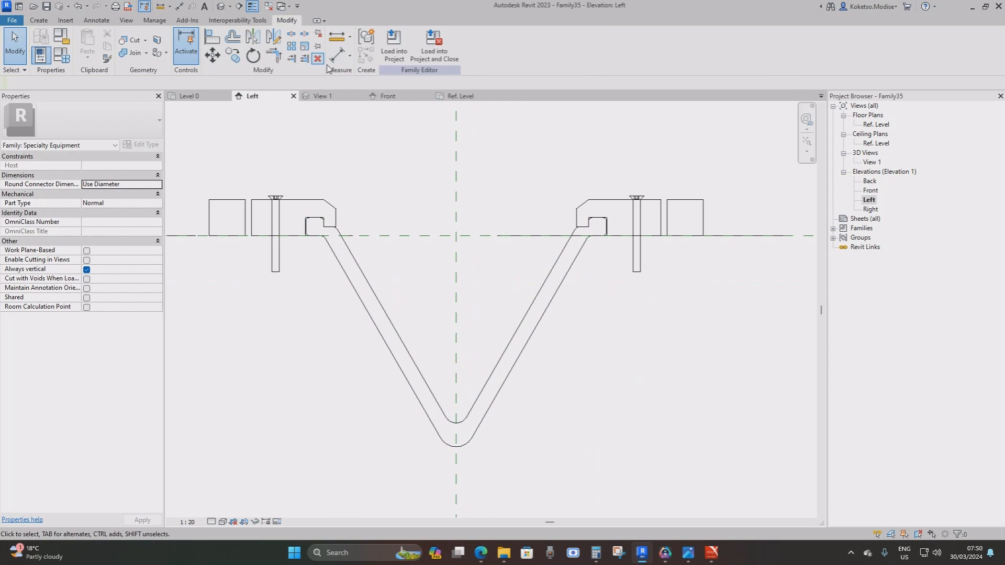
{"action": "left_click", "coordinate": [454, 97]}
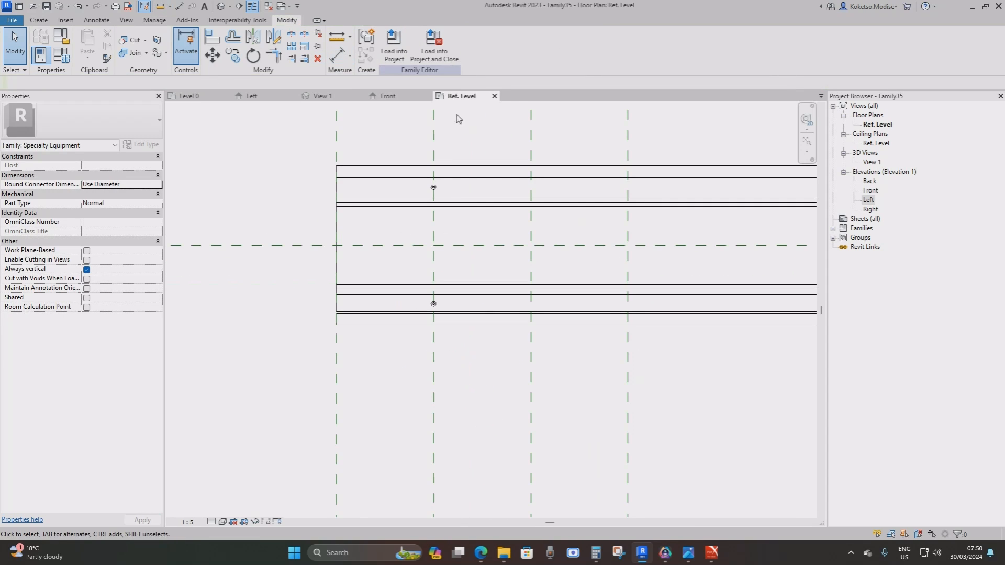
{"action": "left_click", "coordinate": [438, 193]}
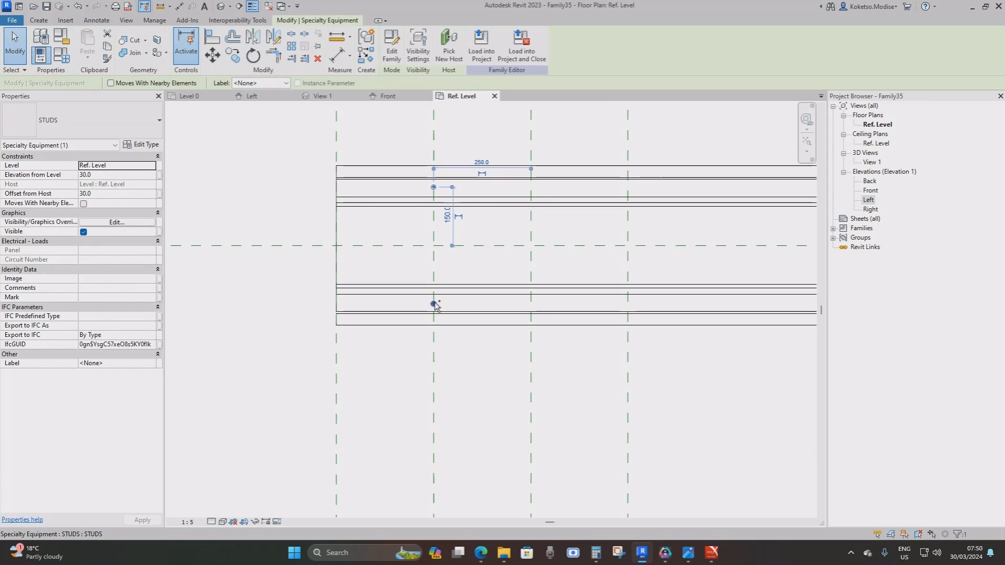
{"action": "scroll", "coordinate": [411, 283], "scroll_direction": "up", "scroll_amount": 2}
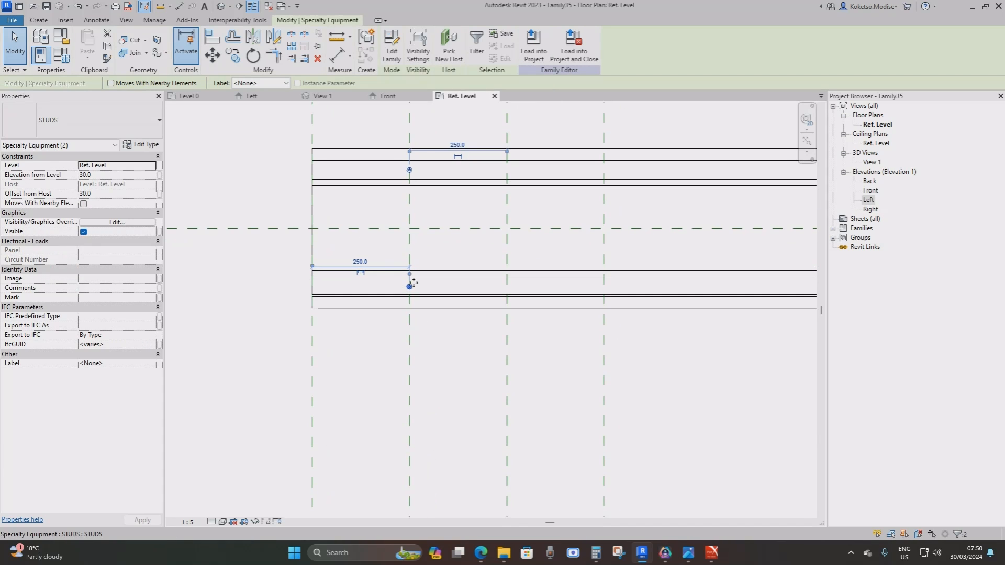
{"action": "middle_click_drag", "start_coordinate": [419, 272], "coordinate": [419, 286]}
{"action": "left_click", "coordinate": [403, 200]}
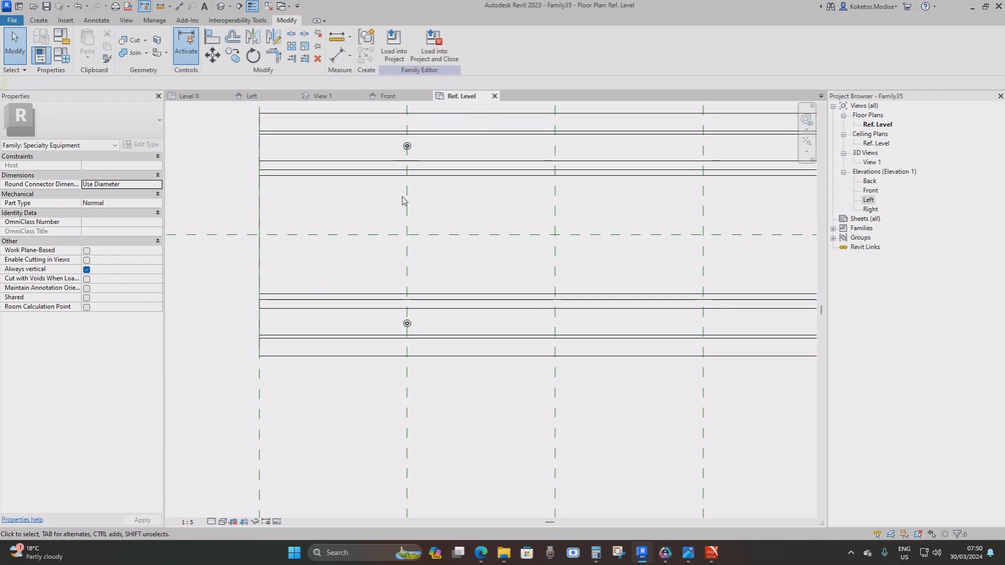
Step: Place an ANCHOR PLATES component, rotated vertically, on the second vertical reference plane from the left, its near end about 230 mm below the horizontal centre plane
{"action": "scroll", "coordinate": [405, 204], "scroll_direction": "down", "scroll_amount": 2}
{"action": "middle_click_drag", "start_coordinate": [405, 204], "coordinate": [457, 226]}
{"action": "left_click", "coordinate": [39, 19]}
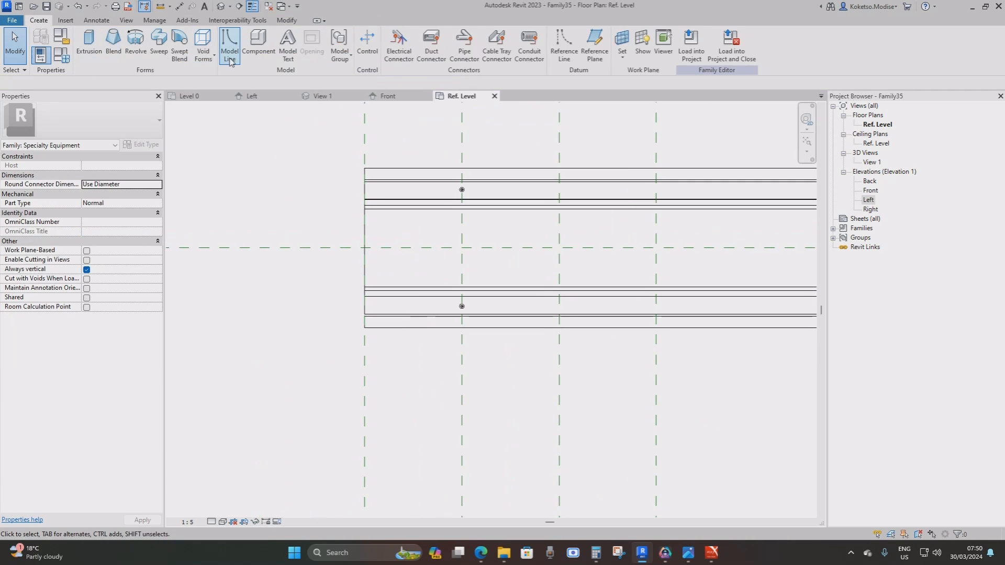
{"action": "left_click", "coordinate": [272, 47]}
{"action": "left_click", "coordinate": [93, 128]}
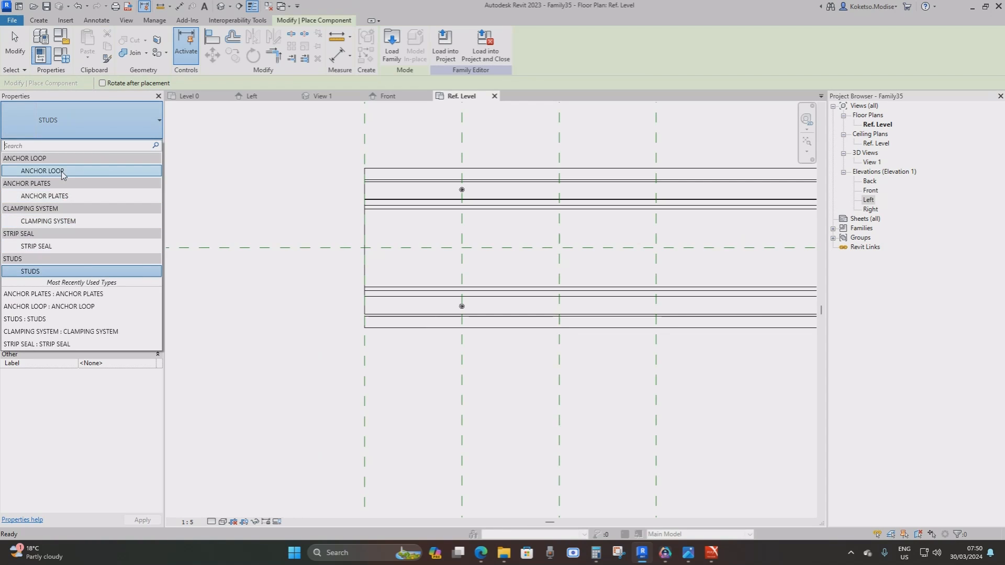
{"action": "left_click", "coordinate": [50, 200]}
{"action": "scroll", "coordinate": [416, 368], "scroll_direction": "up", "scroll_amount": 1}
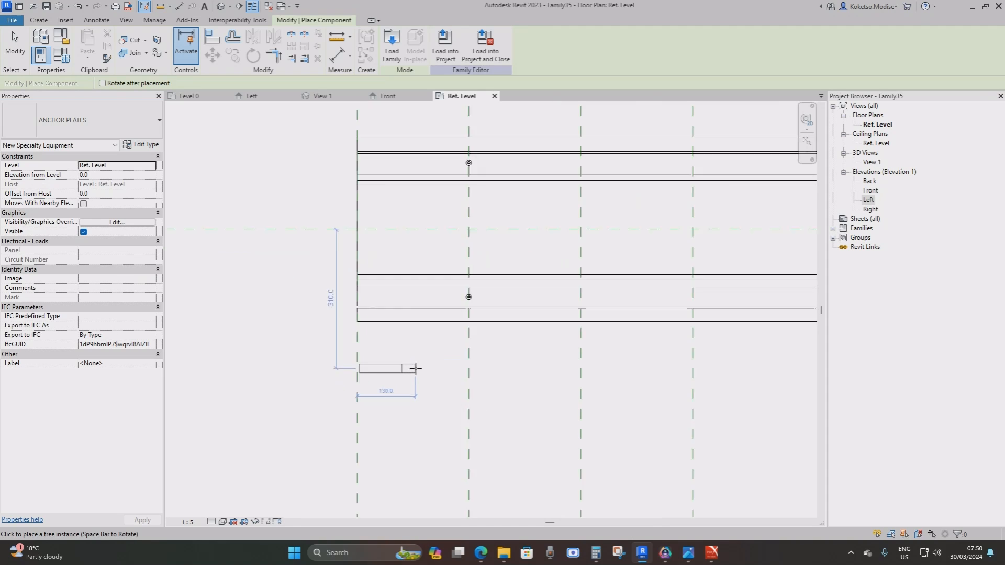
{"action": "scroll", "coordinate": [416, 369], "scroll_direction": "up", "scroll_amount": 1}
{"action": "key", "text": "space"}
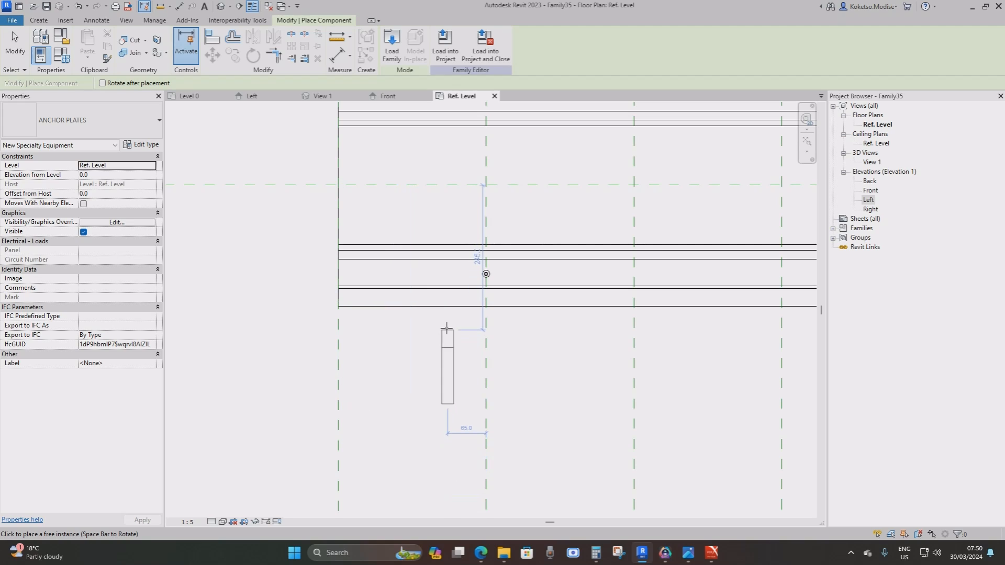
{"action": "left_click", "coordinate": [487, 325]}
{"action": "key", "text": "Escape"}
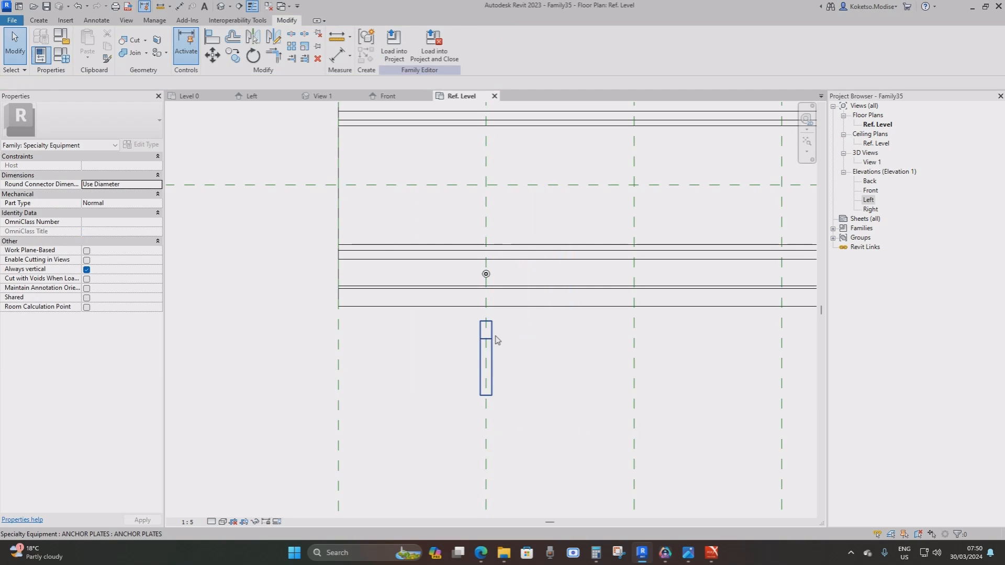
Step: In the Left elevation, move the anchor plate by its upper inner corner to the clamping system's bottom corner beside the seal recess, on the horizontal reference plane
{"action": "left_click", "coordinate": [495, 340]}
{"action": "left_click", "coordinate": [261, 98]}
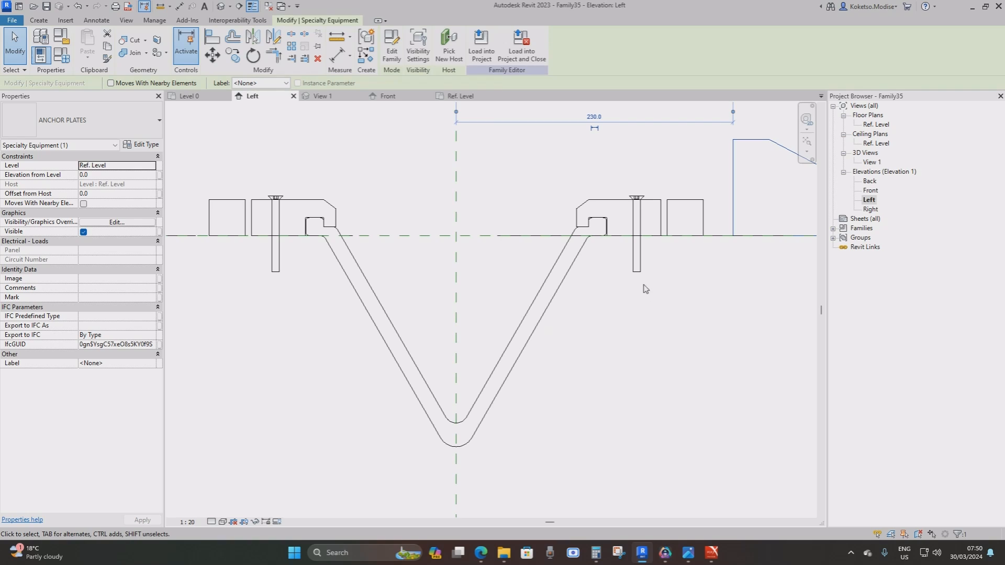
{"action": "scroll", "coordinate": [266, 121], "scroll_direction": "up", "scroll_amount": 2}
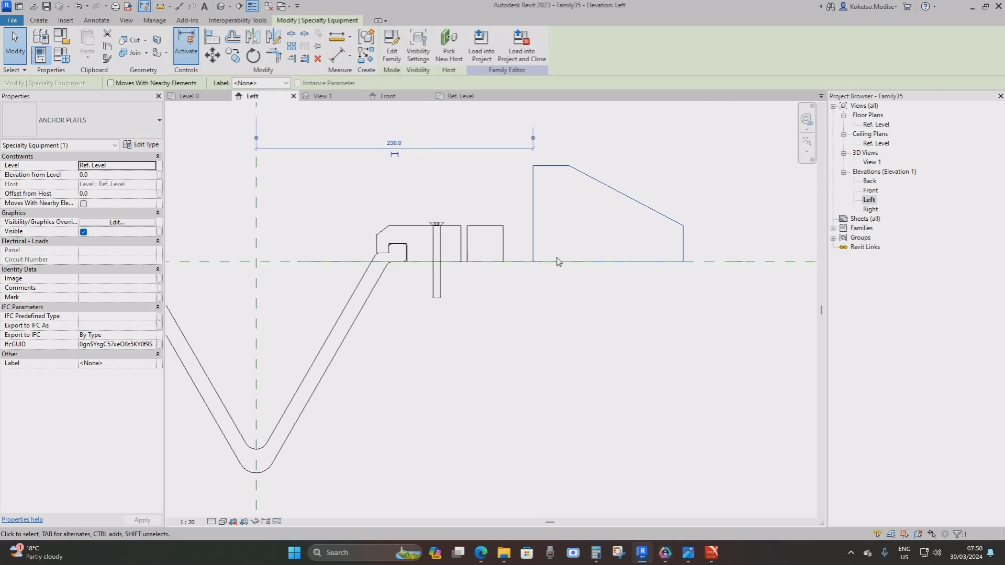
{"action": "left_click", "coordinate": [212, 55]}
{"action": "left_click", "coordinate": [530, 152]}
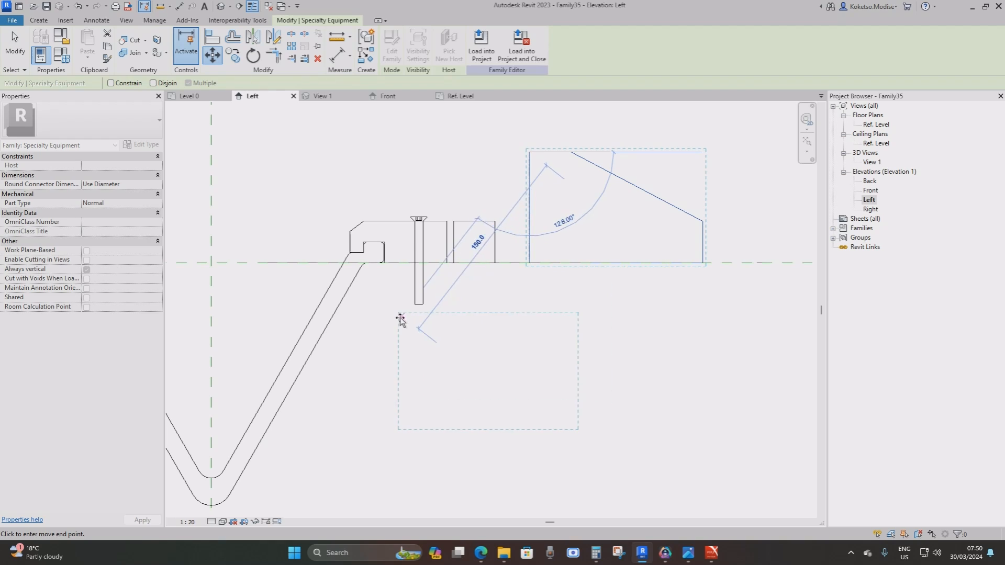
{"action": "scroll", "coordinate": [400, 315], "scroll_direction": "up", "scroll_amount": 1}
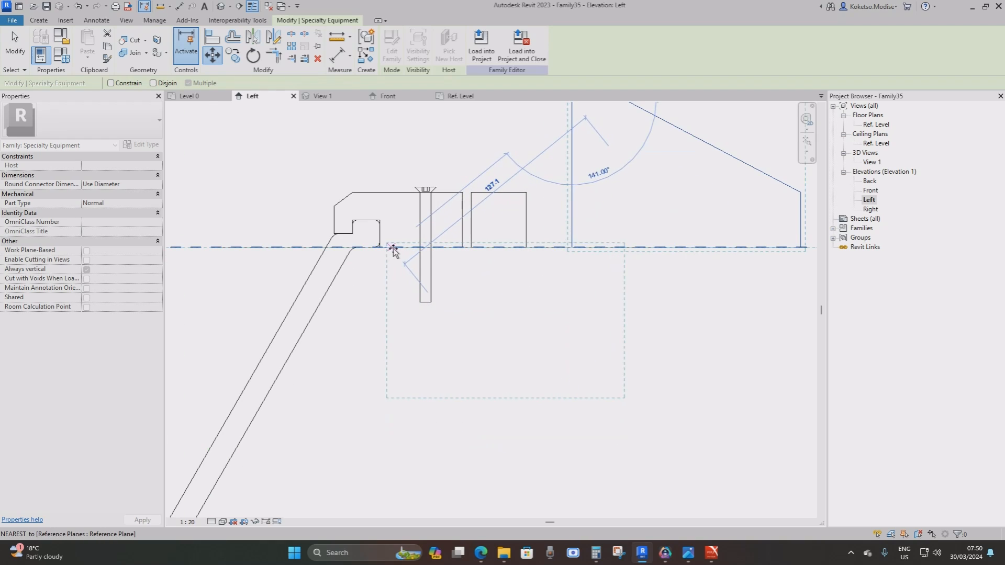
{"action": "left_click", "coordinate": [381, 247]}
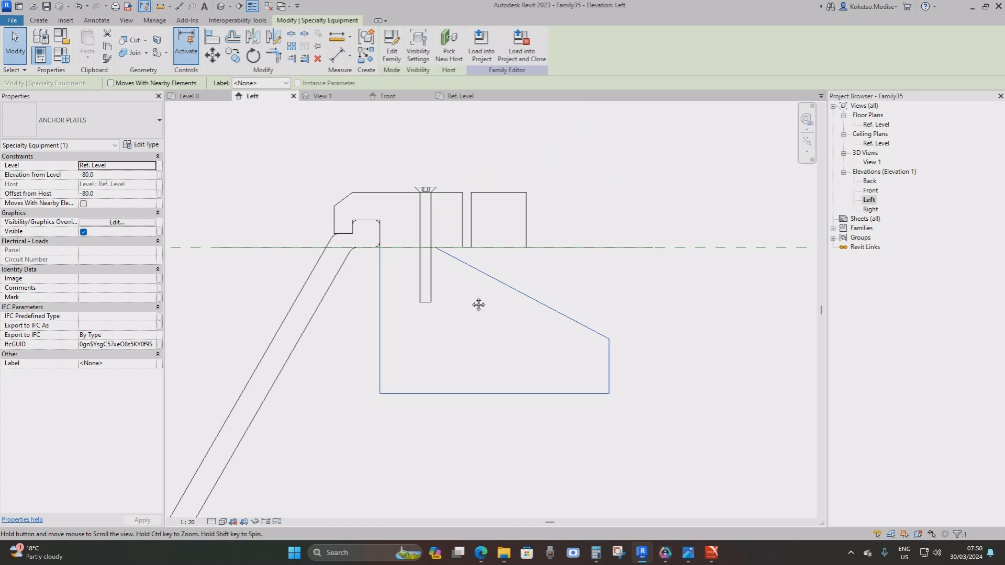
Step: Mirror a copy of the selected anchor plate about the Center (Front/Back) reference plane in the Left elevation
{"action": "scroll", "coordinate": [478, 303], "scroll_direction": "up", "scroll_amount": 2}
{"action": "scroll", "coordinate": [507, 264], "scroll_direction": "down", "scroll_amount": 4}
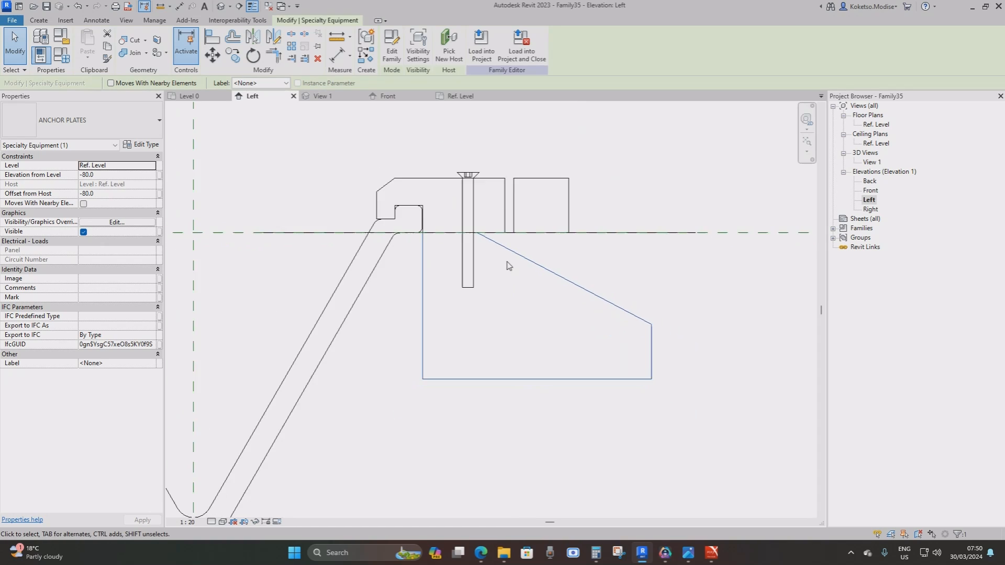
{"action": "middle_click_drag", "start_coordinate": [523, 277], "coordinate": [643, 256]}
{"action": "scroll", "coordinate": [590, 255], "scroll_direction": "up", "scroll_amount": 2}
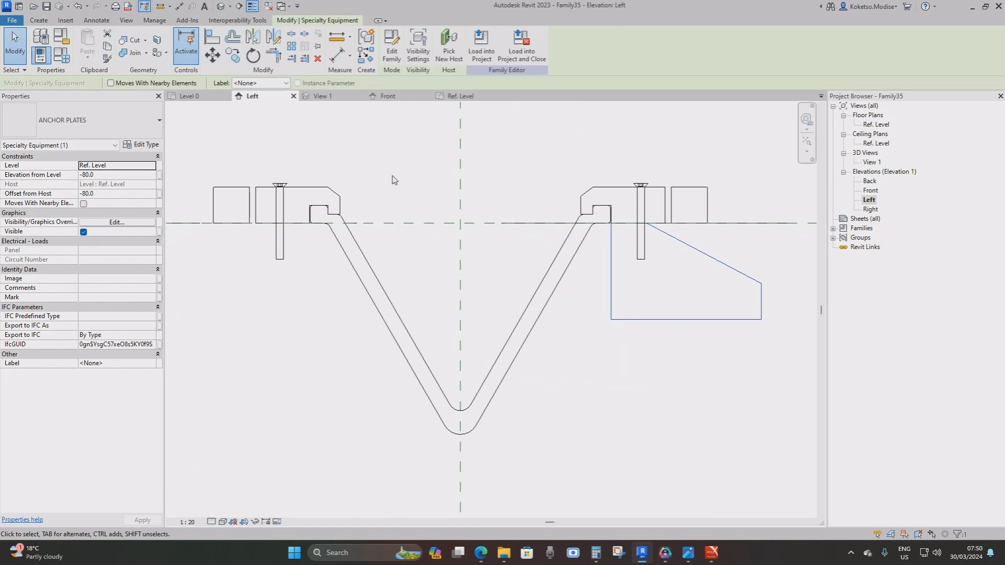
{"action": "left_click", "coordinate": [253, 38]}
{"action": "scroll", "coordinate": [485, 181], "scroll_direction": "down", "scroll_amount": 1}
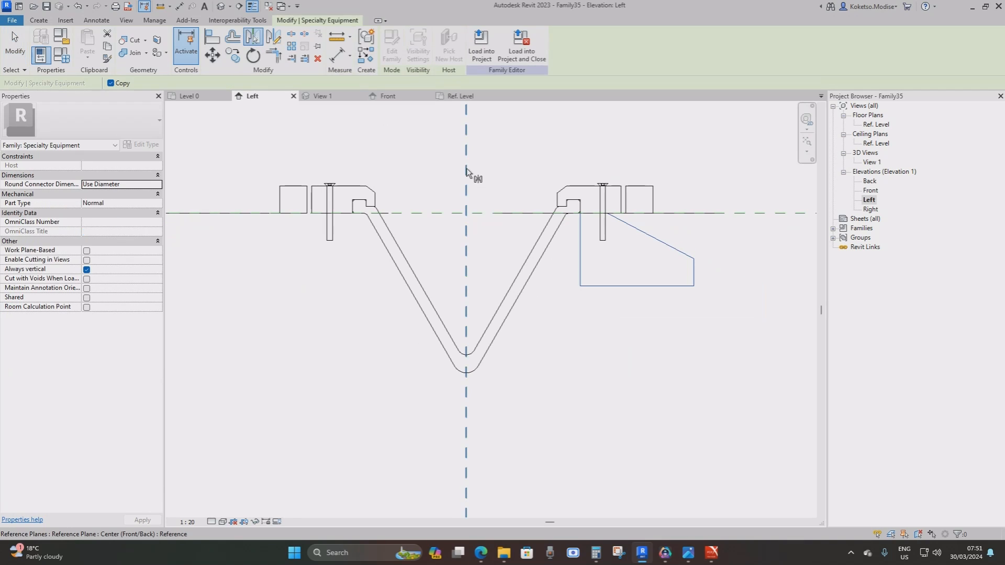
{"action": "left_click", "coordinate": [467, 168]}
{"action": "left_click", "coordinate": [363, 224]}
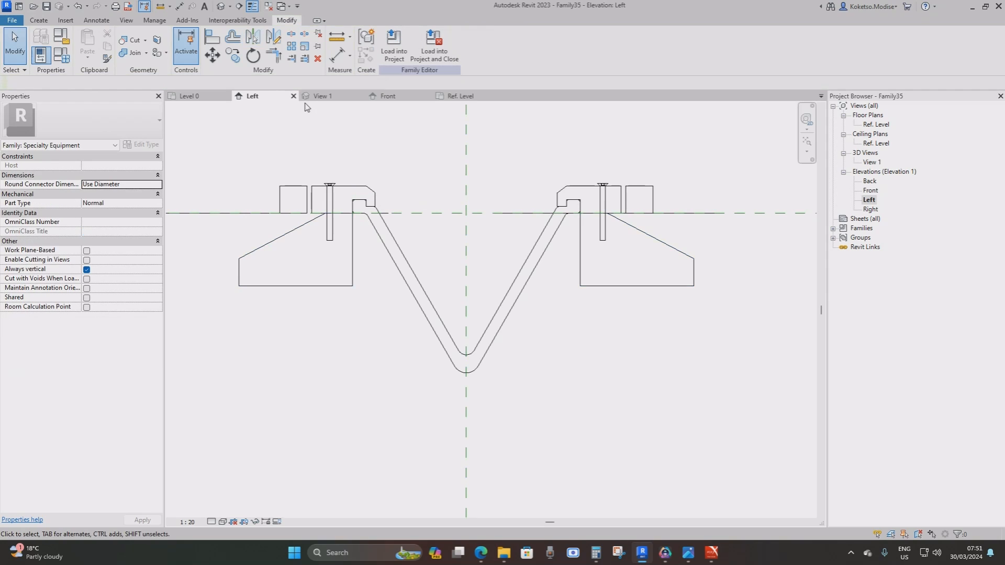
Step: Place one rotated ANCHOR LOOP component in the Ref. Level floor plan, on the same vertical reference plane as the anchor plate and below it
{"action": "left_click", "coordinate": [468, 98]}
{"action": "middle_click_drag", "start_coordinate": [484, 306], "coordinate": [475, 319]}
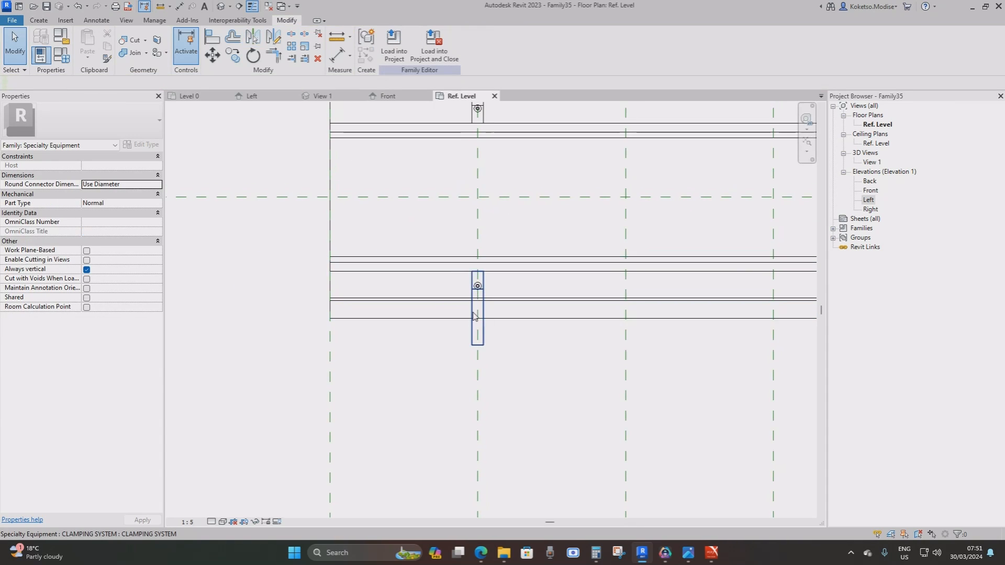
{"action": "scroll", "coordinate": [477, 323], "scroll_direction": "down", "scroll_amount": 1}
{"action": "left_click", "coordinate": [39, 20]}
{"action": "left_click", "coordinate": [259, 46]}
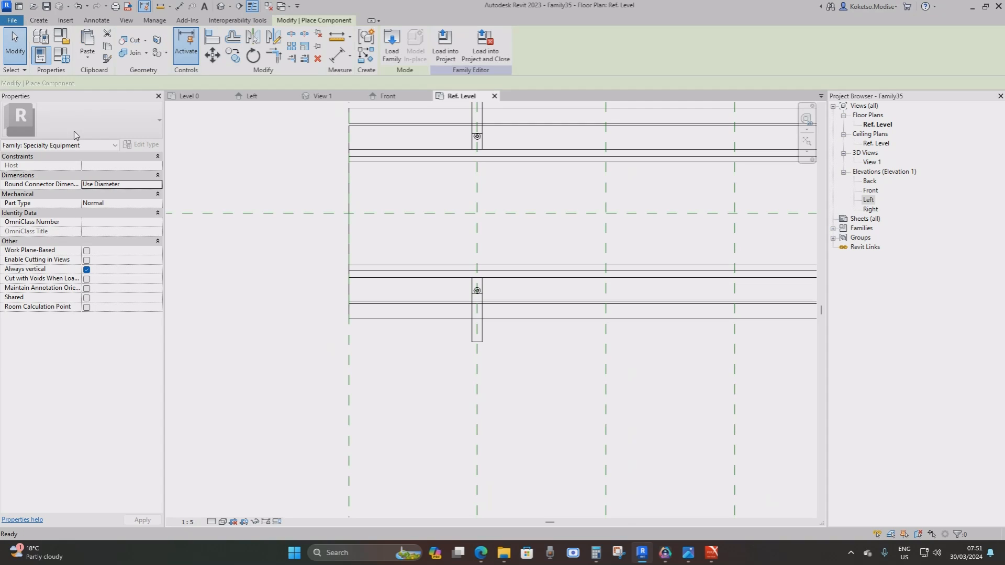
{"action": "left_click", "coordinate": [62, 121]}
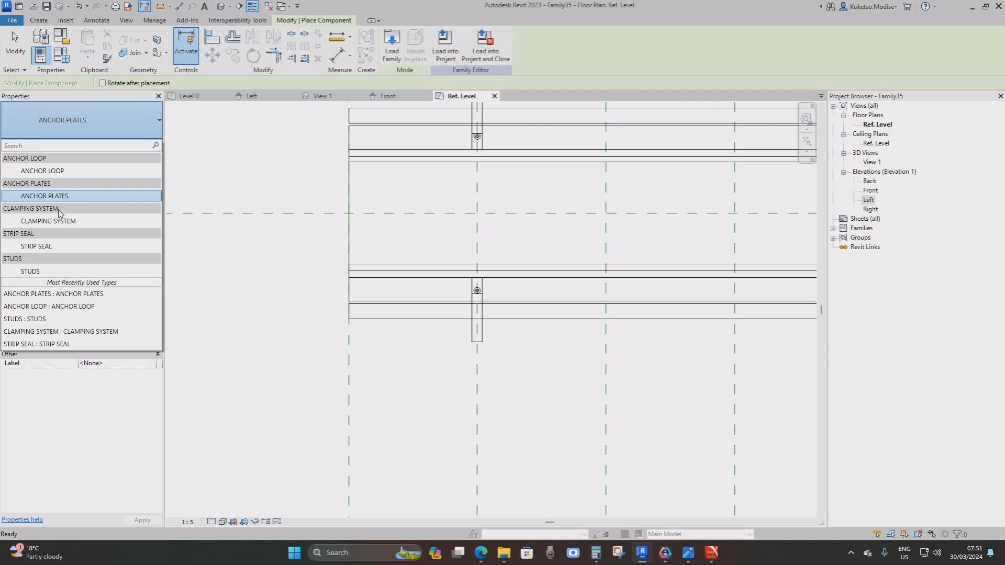
{"action": "left_click", "coordinate": [43, 170]}
{"action": "key", "text": "space"}
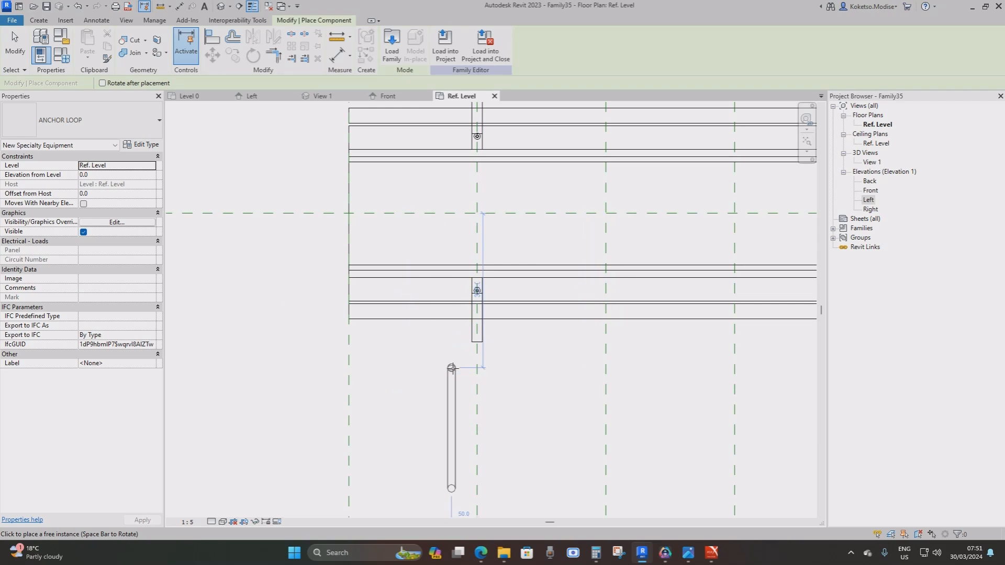
{"action": "scroll", "coordinate": [461, 361], "scroll_direction": "up", "scroll_amount": 2}
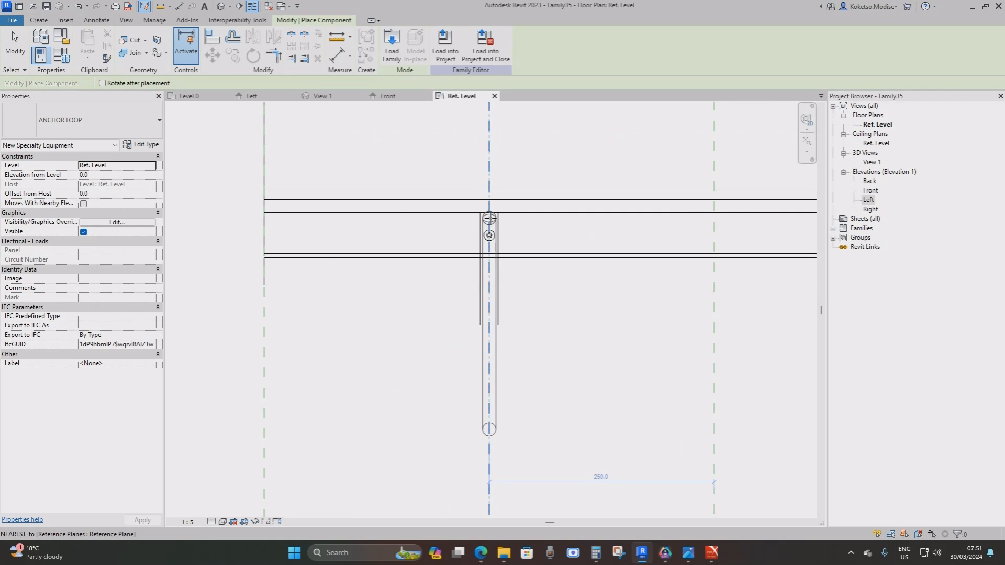
{"action": "left_click", "coordinate": [489, 359]}
{"action": "scroll", "coordinate": [525, 346], "scroll_direction": "down", "scroll_amount": 1}
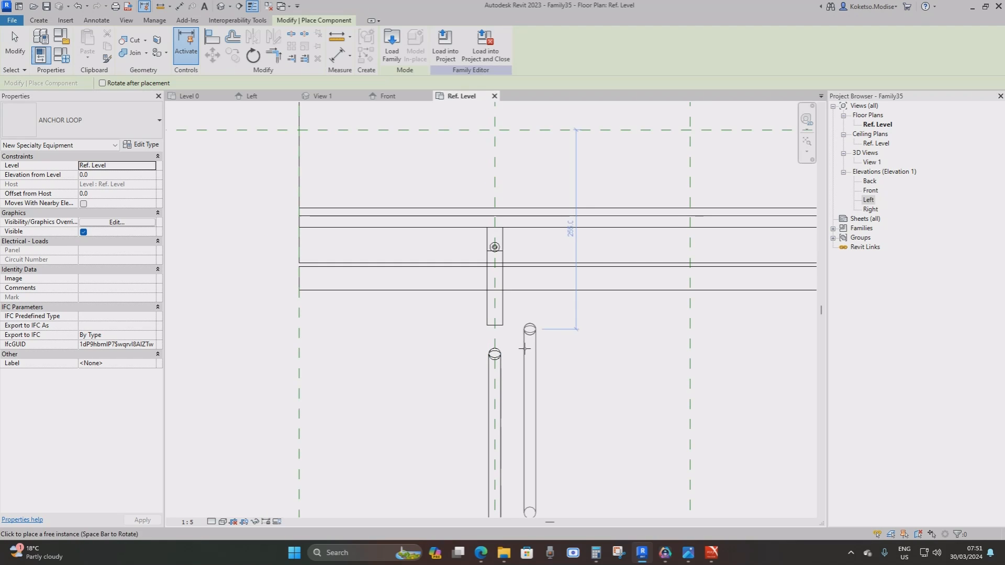
{"action": "key", "text": "Escape"}
Step: Move the anchor loop in the Left elevation to sit under the clamp against the strip seal side of the anchor plate, nudging it inward
{"action": "left_click", "coordinate": [501, 370]}
{"action": "left_click", "coordinate": [251, 97]}
{"action": "middle_click_drag", "start_coordinate": [583, 286], "coordinate": [339, 289]}
{"action": "left_click", "coordinate": [213, 59]}
{"action": "scroll", "coordinate": [439, 219], "scroll_direction": "up", "scroll_amount": 2}
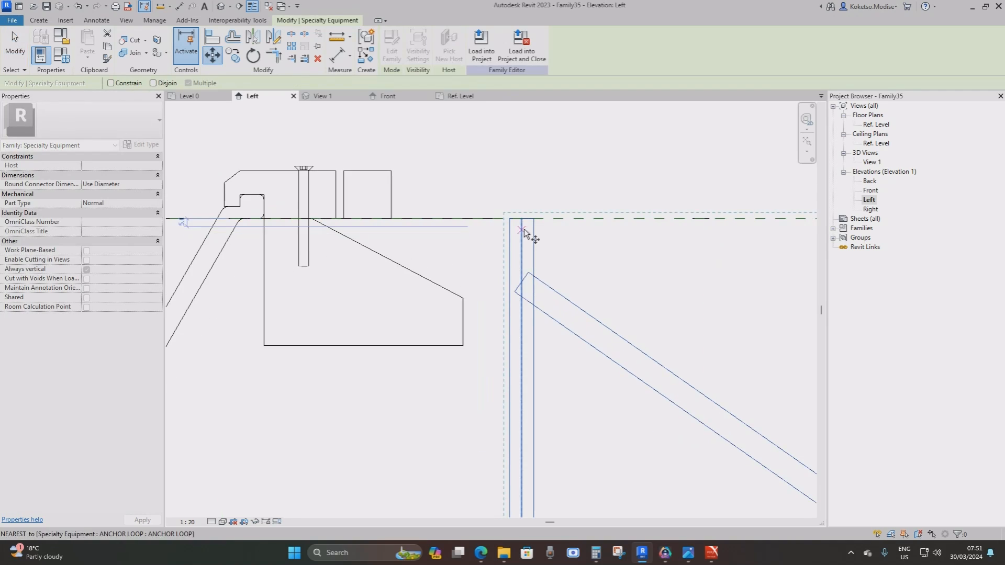
{"action": "left_click", "coordinate": [520, 219]}
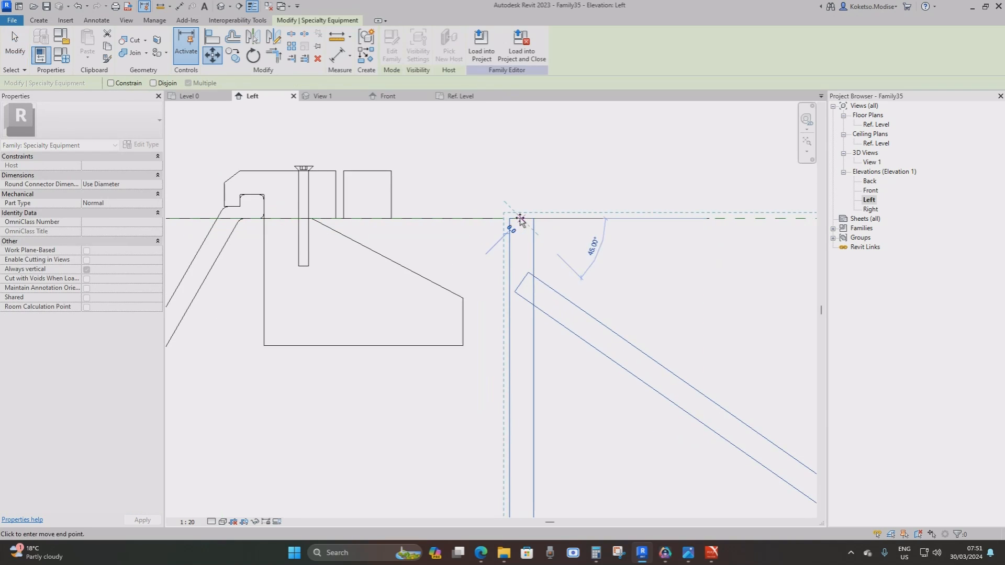
{"action": "left_click", "coordinate": [287, 219]}
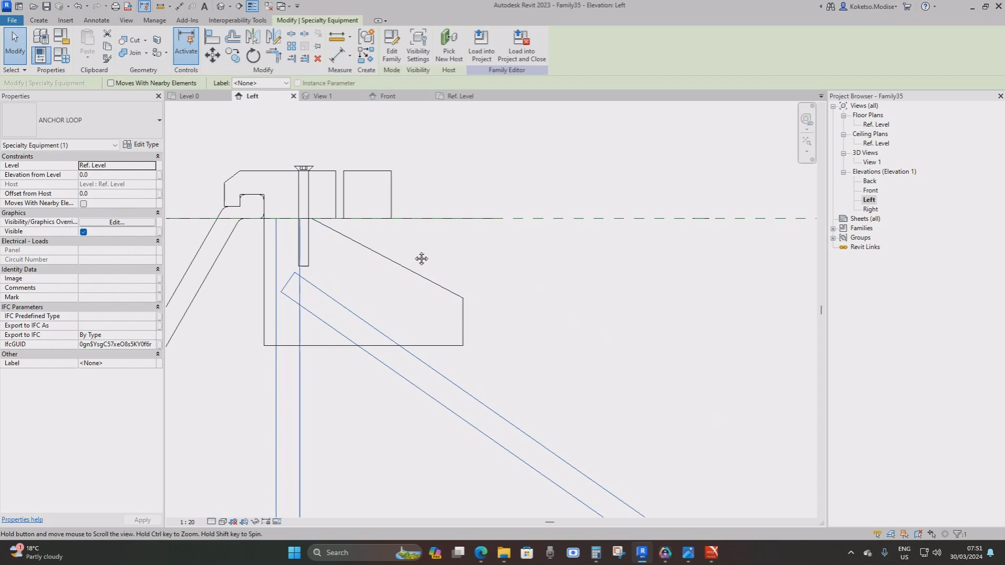
{"action": "middle_click_drag", "start_coordinate": [314, 221], "coordinate": [343, 219]}
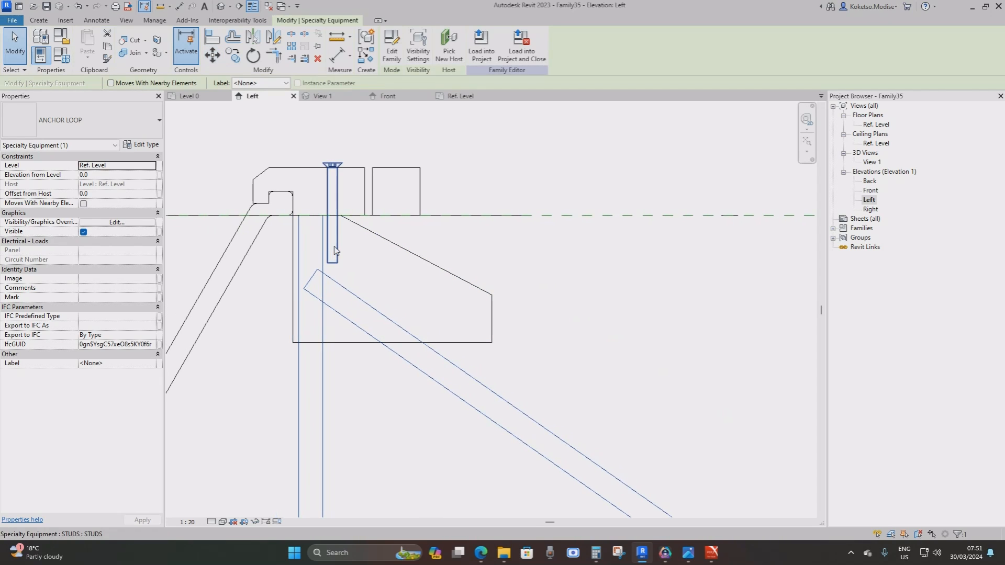
{"action": "key", "text": "Left"}
Step: Mirror a copy of the anchor loop about the central vertical reference plane
{"action": "scroll", "coordinate": [466, 229], "scroll_direction": "down", "scroll_amount": 3}
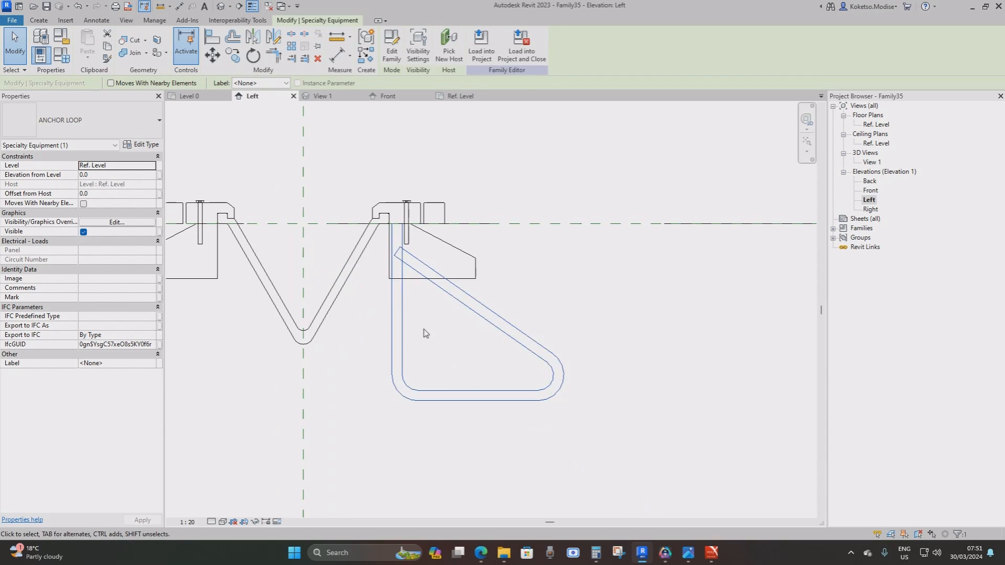
{"action": "middle_click_drag", "start_coordinate": [421, 331], "coordinate": [525, 302]}
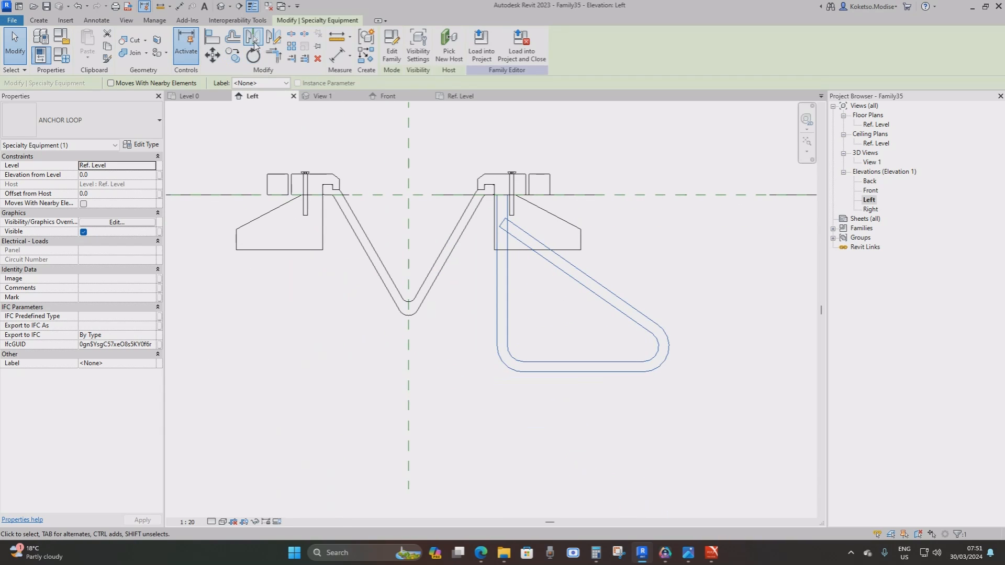
{"action": "left_click", "coordinate": [254, 38]}
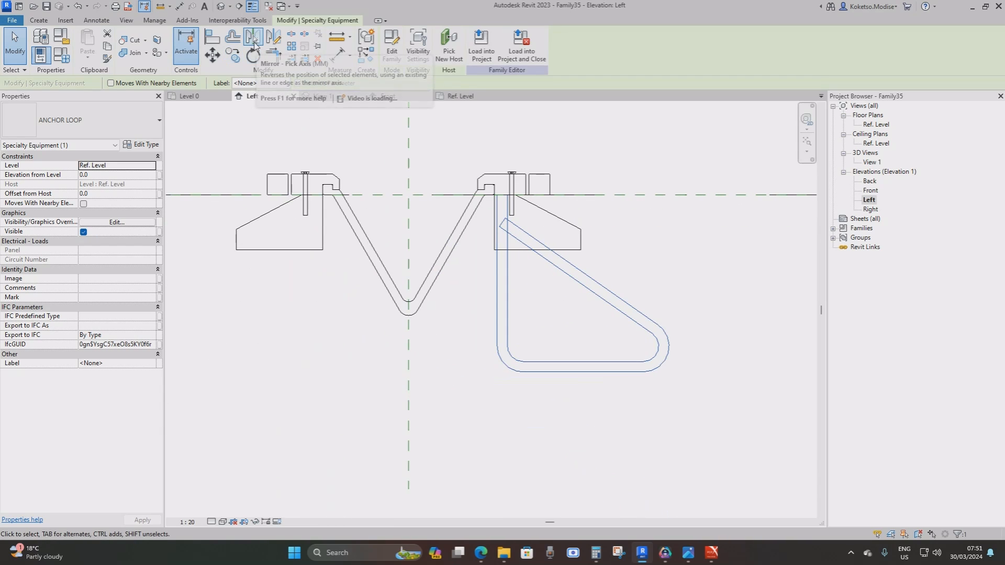
{"action": "left_click", "coordinate": [409, 337]}
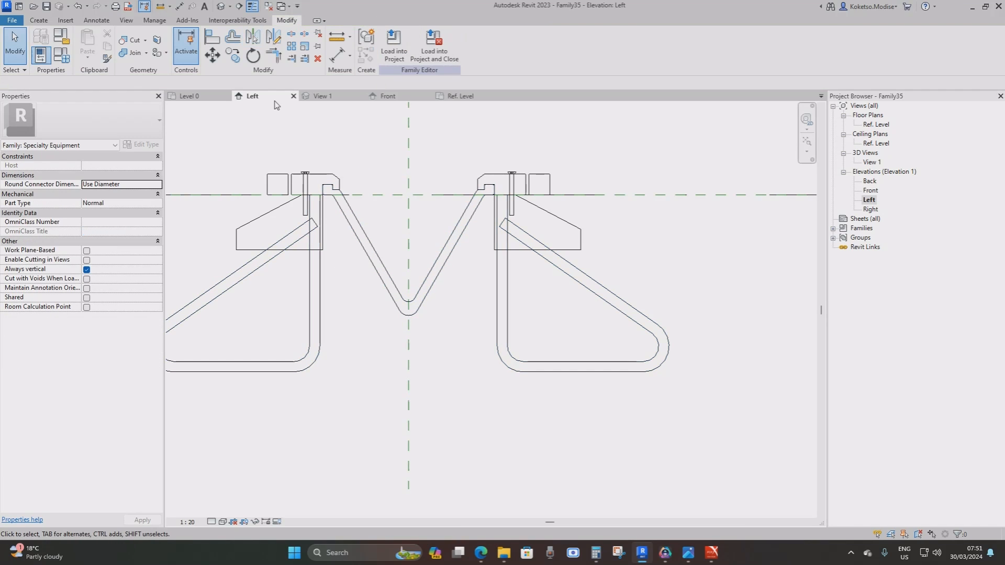
Step: Display the assembly in the default 3D view with solid-coloured surfaces and Fine detail level, and inspect the anchored end
{"action": "scroll", "coordinate": [427, 140], "scroll_direction": "down", "scroll_amount": 2}
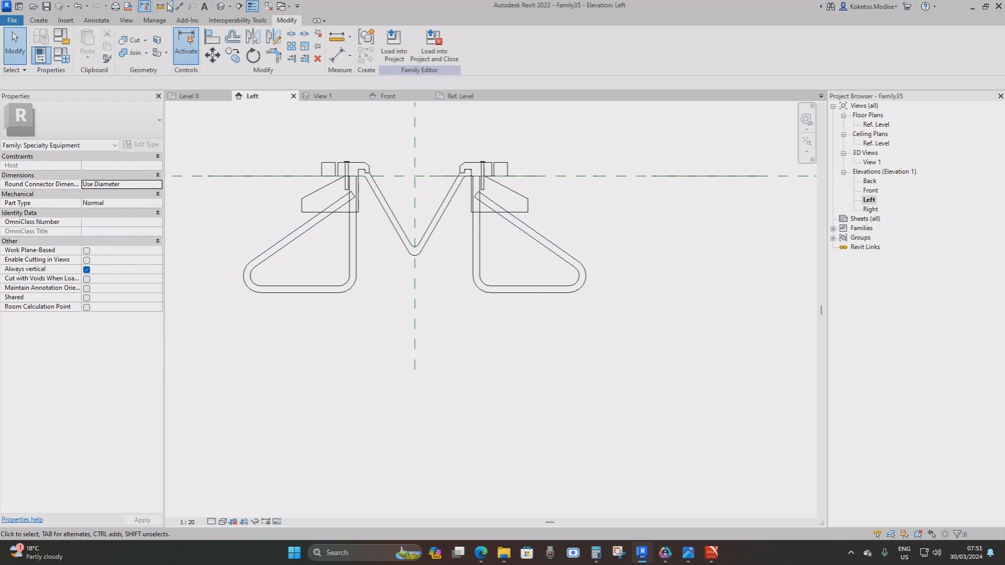
{"action": "left_click", "coordinate": [219, 7]}
{"action": "middle_click_drag", "start_coordinate": [411, 164], "coordinate": [376, 285], "text": "shift"}
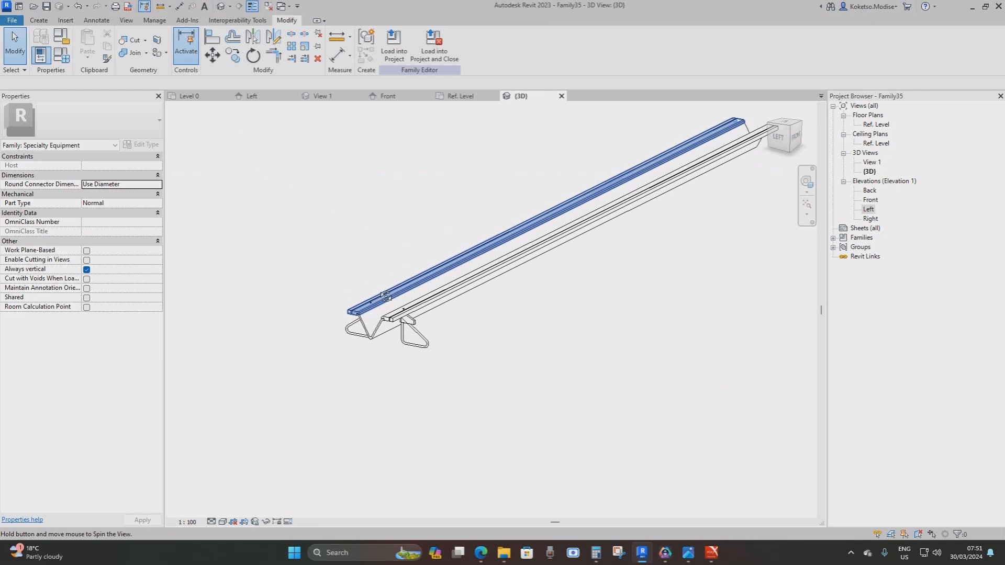
{"action": "left_click", "coordinate": [222, 522]}
{"action": "left_click", "coordinate": [236, 494]}
{"action": "left_click", "coordinate": [211, 522]}
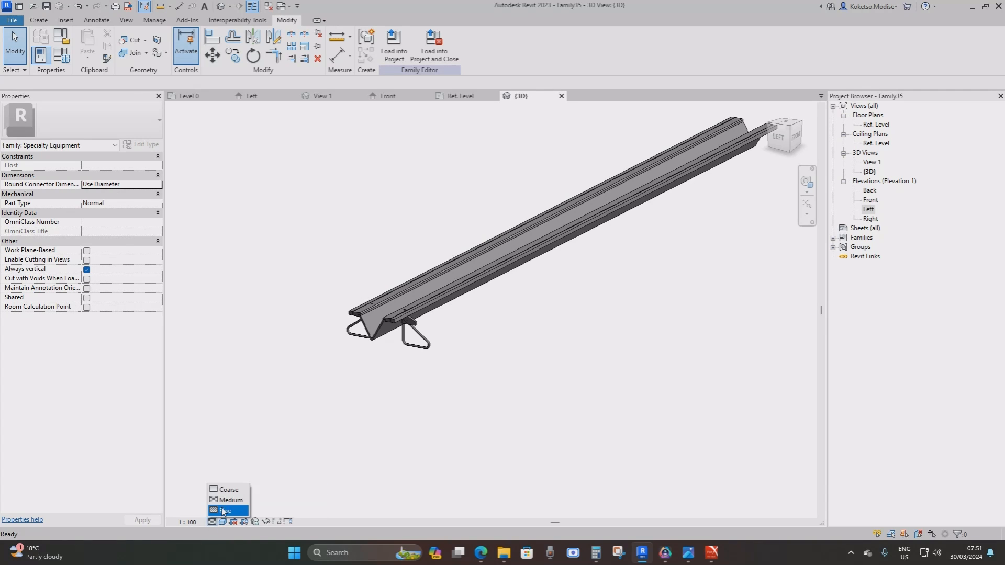
{"action": "left_click", "coordinate": [225, 511]}
{"action": "scroll", "coordinate": [528, 418], "scroll_direction": "up", "scroll_amount": 3}
{"action": "middle_click_drag", "start_coordinate": [528, 417], "coordinate": [544, 341], "text": "shift"}
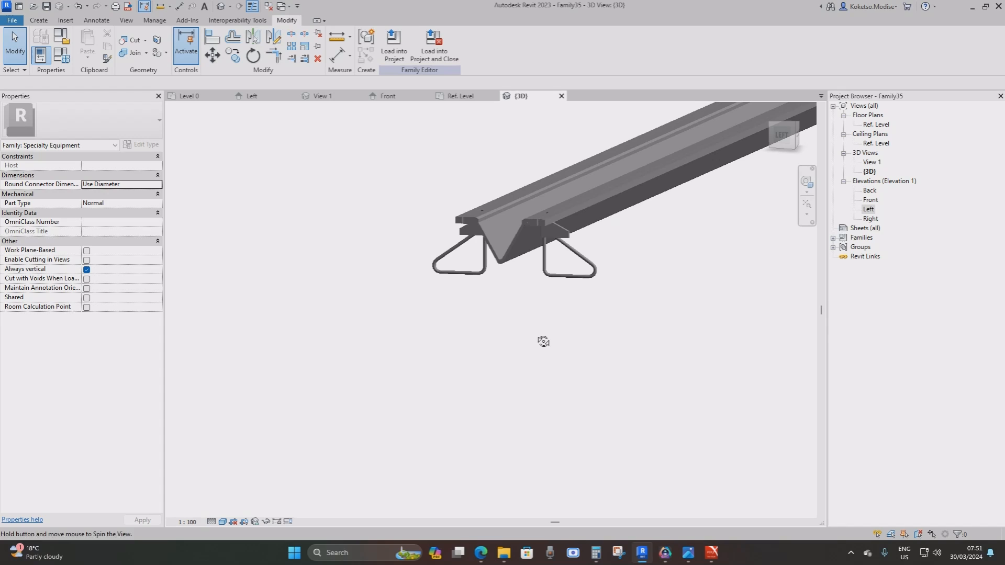
{"action": "left_click", "coordinate": [568, 209]}
{"action": "middle_click_drag", "start_coordinate": [623, 294], "coordinate": [644, 304], "text": "shift"}
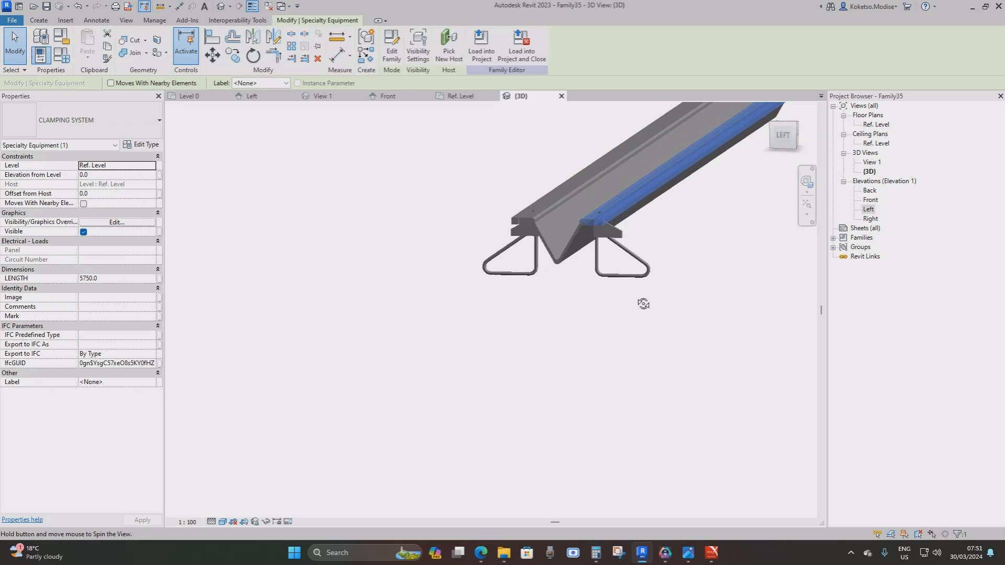
{"action": "left_click", "coordinate": [642, 302]}
{"action": "middle_click_drag", "start_coordinate": [611, 261], "coordinate": [527, 341]}
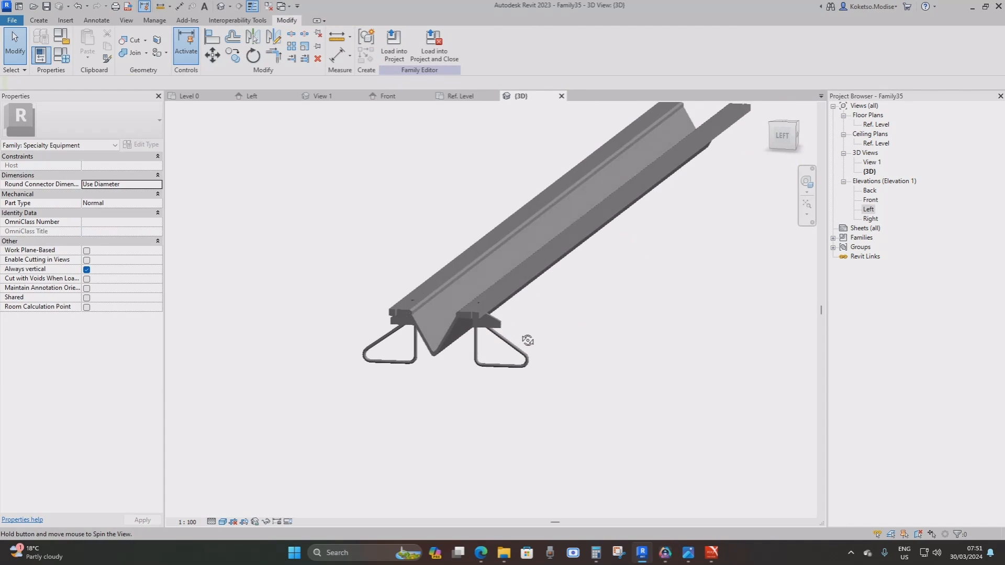
Step: Return to the Ref. Level floor plan and examine the anchor components along the first interior vertical reference plane
{"action": "left_click", "coordinate": [473, 99]}
{"action": "scroll", "coordinate": [494, 281], "scroll_direction": "down", "scroll_amount": 3}
{"action": "middle_click_drag", "start_coordinate": [501, 281], "coordinate": [404, 338]}
{"action": "scroll", "coordinate": [476, 332], "scroll_direction": "down", "scroll_amount": 2}
{"action": "scroll", "coordinate": [425, 337], "scroll_direction": "up", "scroll_amount": 3}
{"action": "scroll", "coordinate": [404, 337], "scroll_direction": "down", "scroll_amount": 9}
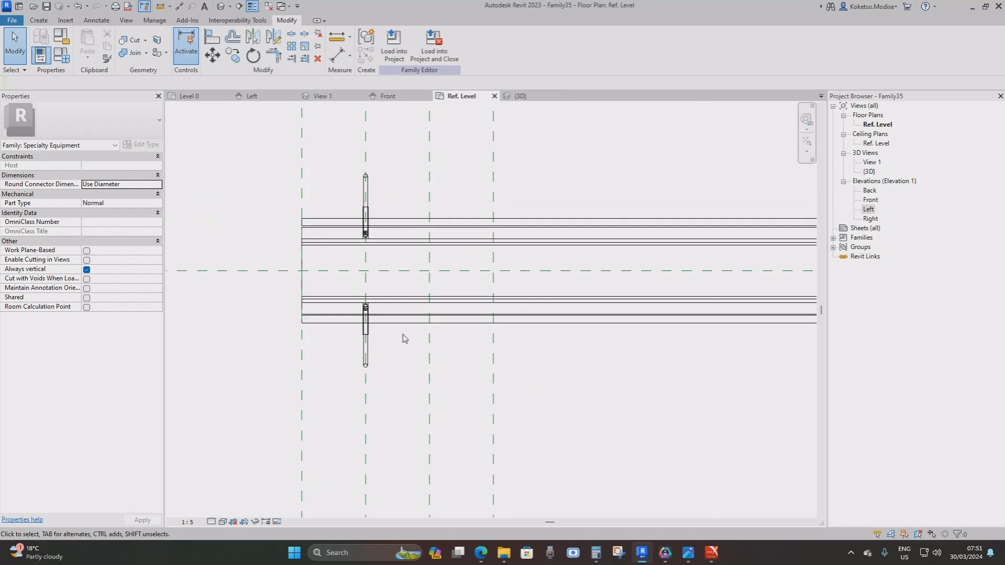
{"action": "middle_click_drag", "start_coordinate": [488, 328], "coordinate": [469, 287]}
{"action": "scroll", "coordinate": [377, 299], "scroll_direction": "down", "scroll_amount": 3}
{"action": "scroll", "coordinate": [277, 313], "scroll_direction": "up", "scroll_amount": 5}
{"action": "scroll", "coordinate": [351, 298], "scroll_direction": "up", "scroll_amount": 2}
{"action": "scroll", "coordinate": [452, 282], "scroll_direction": "up", "scroll_amount": 4}
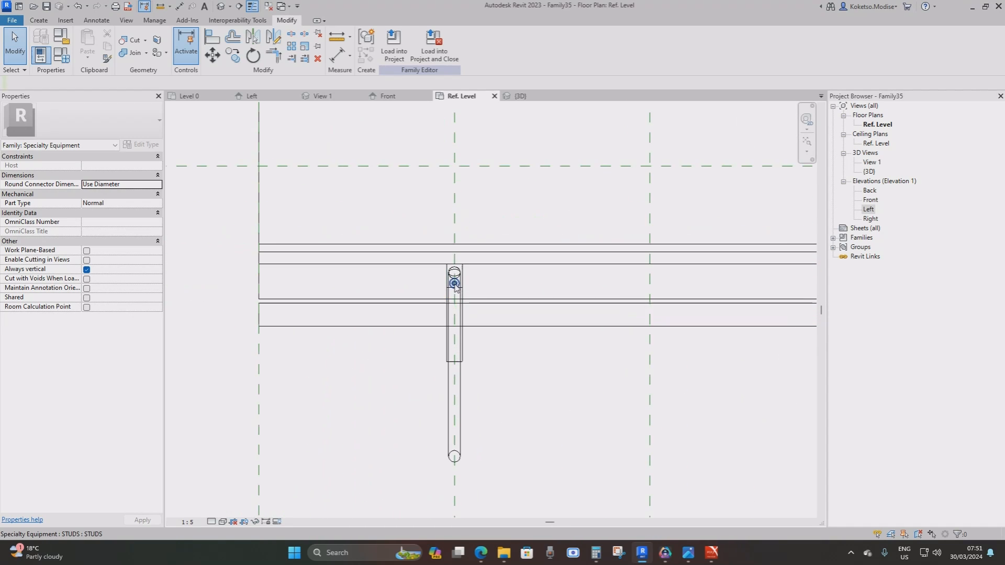
{"action": "scroll", "coordinate": [456, 285], "scroll_direction": "down", "scroll_amount": 2}
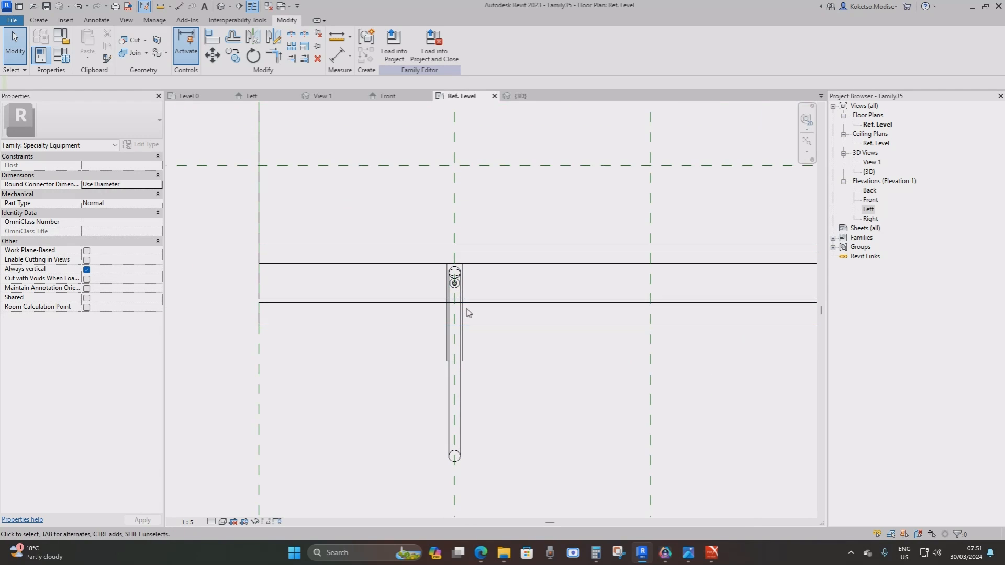
Step: Copy the studs, anchor loops and anchor plates on both sides of the joint 250 mm across to the next vertical reference plane
{"action": "left_click", "coordinate": [458, 284]}
{"action": "scroll", "coordinate": [460, 290], "scroll_direction": "up", "scroll_amount": 2}
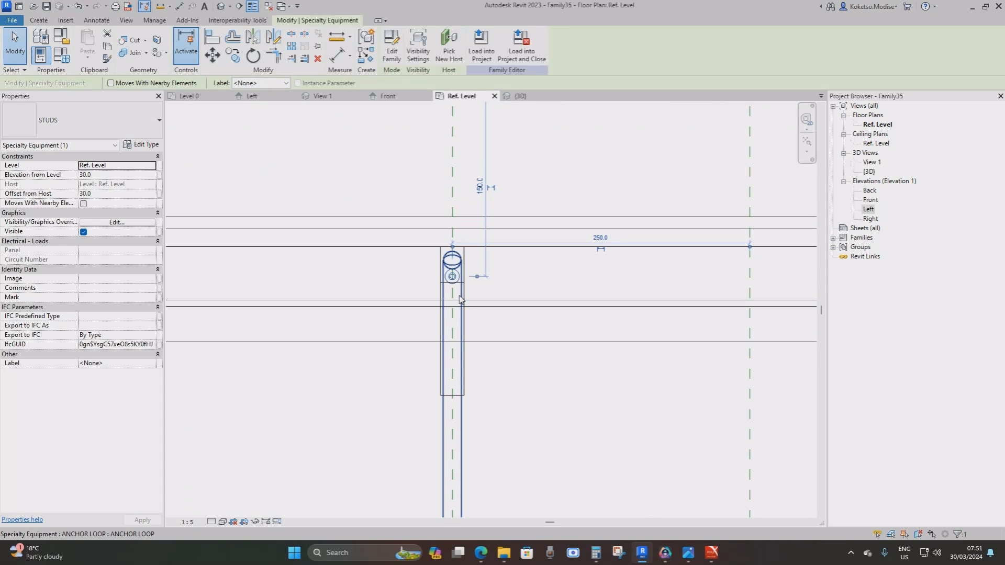
{"action": "left_click", "coordinate": [456, 262], "text": "ctrl"}
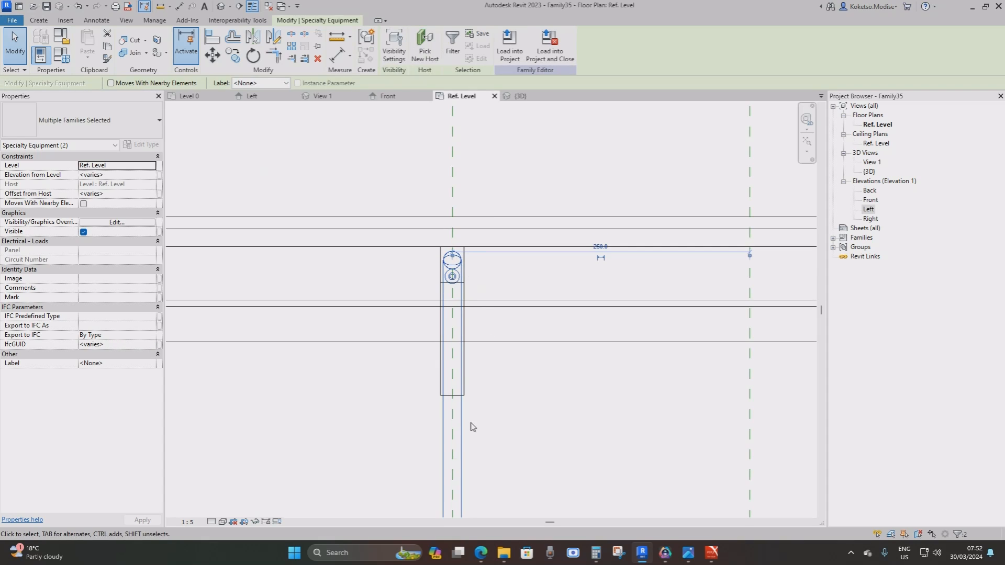
{"action": "left_click", "coordinate": [465, 378], "text": "ctrl"}
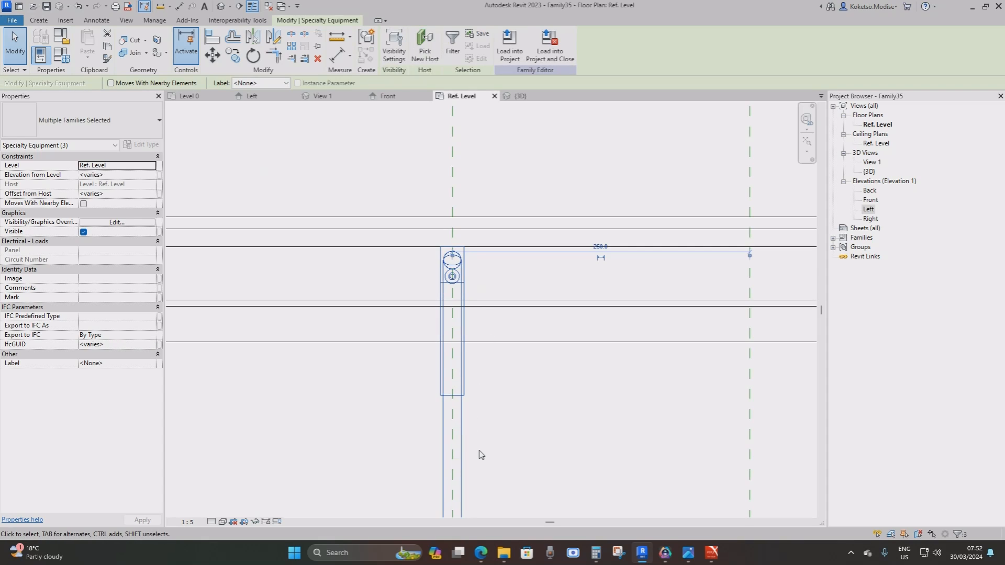
{"action": "scroll", "coordinate": [478, 454], "scroll_direction": "down", "scroll_amount": 3}
{"action": "scroll", "coordinate": [449, 177], "scroll_direction": "up", "scroll_amount": 3}
{"action": "left_click", "coordinate": [490, 162], "text": "ctrl"}
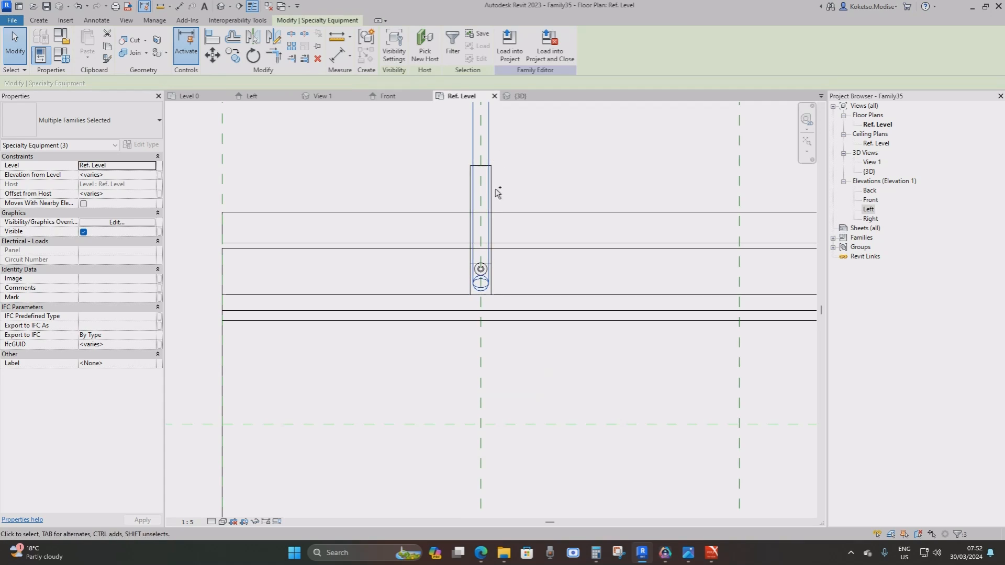
{"action": "left_click", "coordinate": [487, 272], "text": "ctrl"}
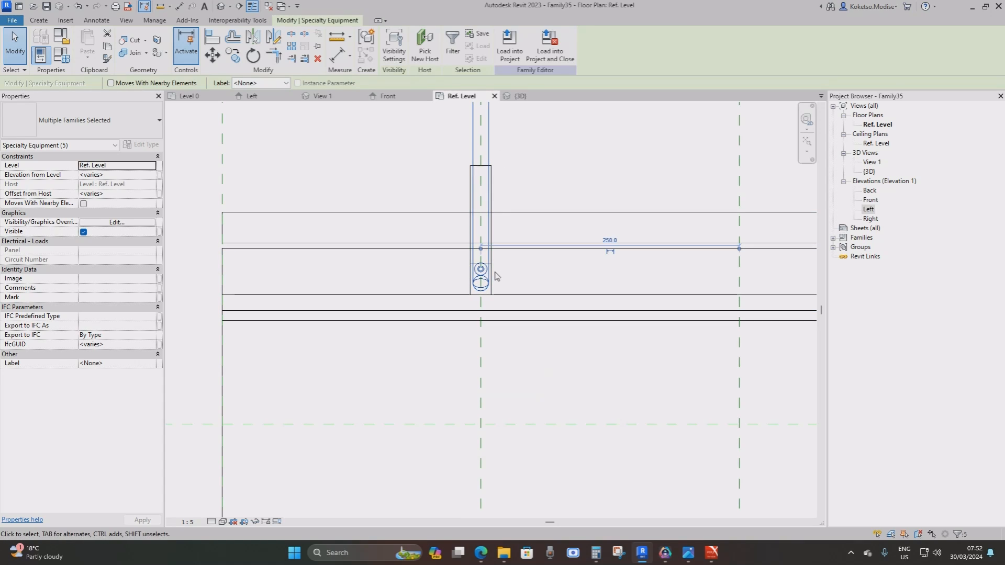
{"action": "left_click", "coordinate": [491, 272], "text": "ctrl"}
{"action": "scroll", "coordinate": [381, 187], "scroll_direction": "down", "scroll_amount": 5}
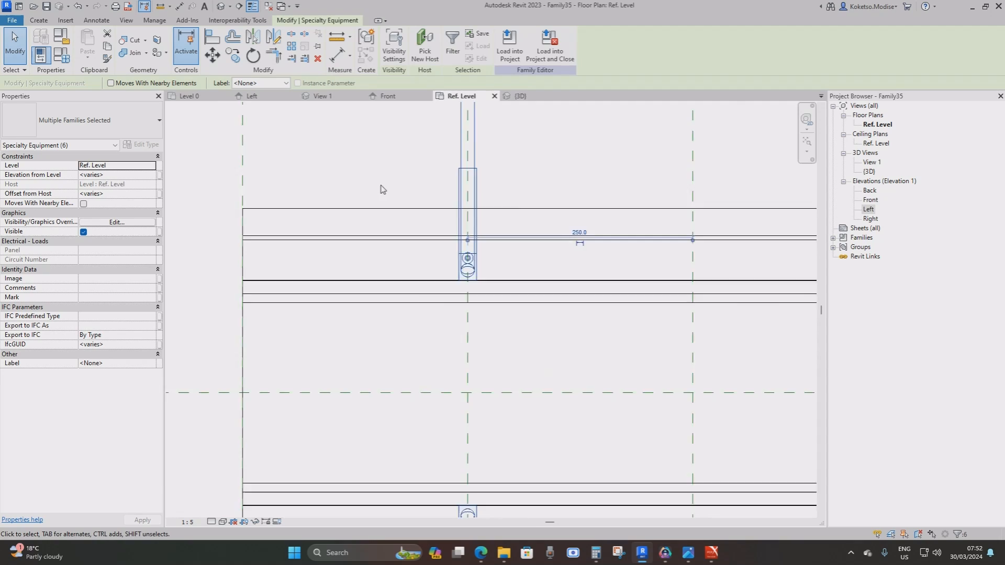
{"action": "left_click", "coordinate": [232, 55]}
{"action": "left_click", "coordinate": [404, 350]}
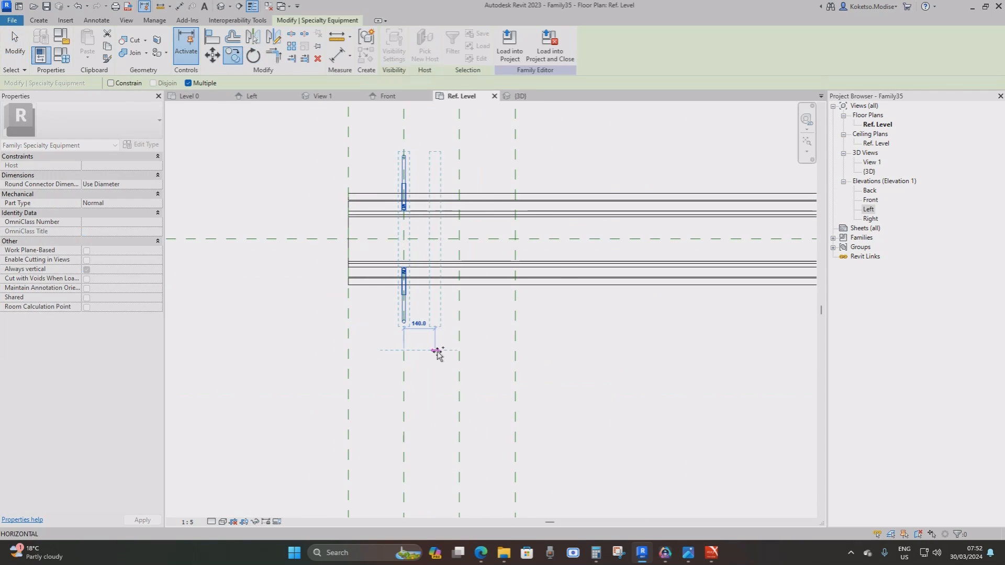
{"action": "left_click", "coordinate": [459, 351]}
{"action": "key", "text": "Escape"}
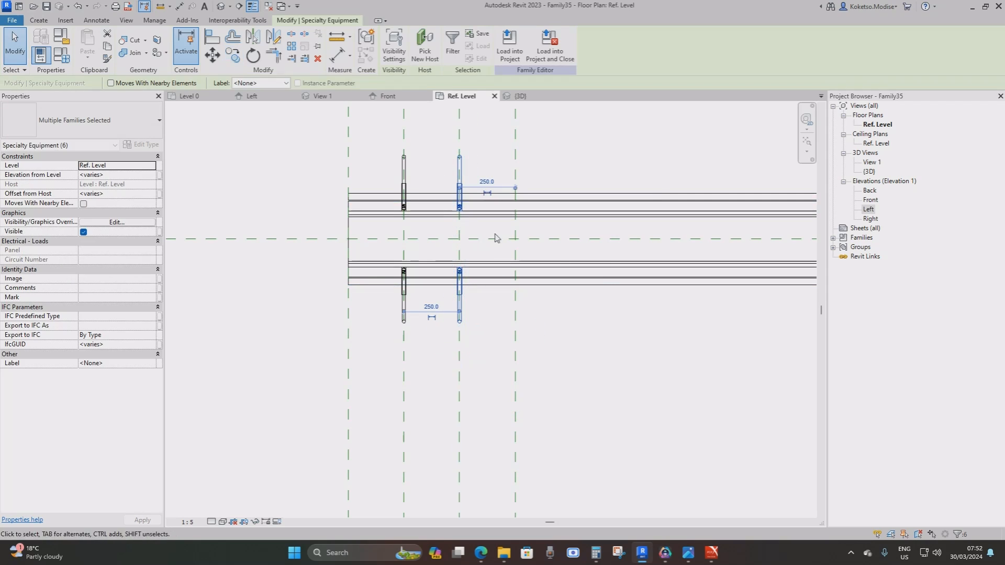
Step: Array the selected studs, loops and plates as 22 grouped members, with the last one at the interior reference plane near the joint's far end
{"action": "scroll", "coordinate": [488, 260], "scroll_direction": "up", "scroll_amount": 3}
{"action": "scroll", "coordinate": [341, 338], "scroll_direction": "down", "scroll_amount": 2}
{"action": "scroll", "coordinate": [384, 249], "scroll_direction": "up", "scroll_amount": 1}
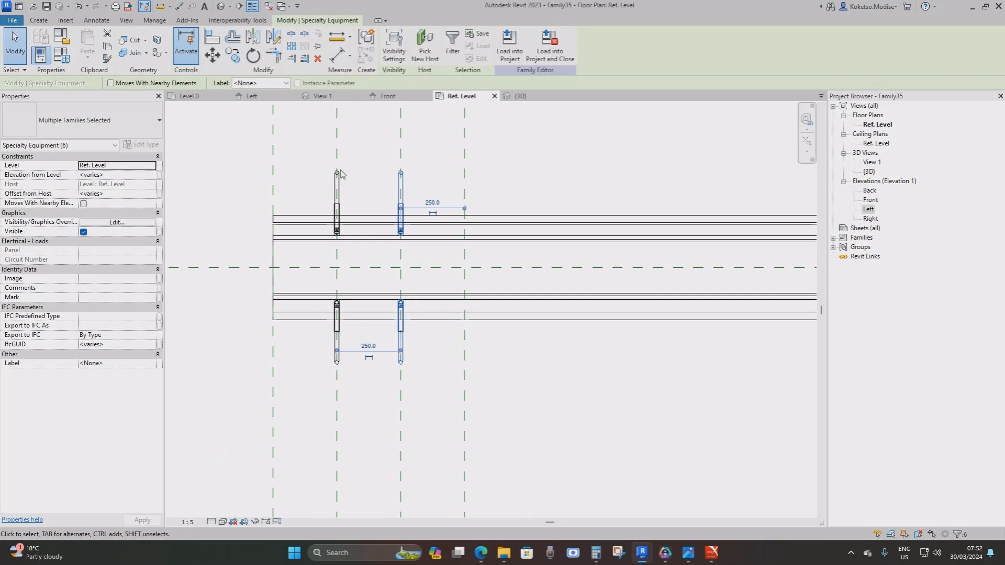
{"action": "left_click", "coordinate": [292, 46]}
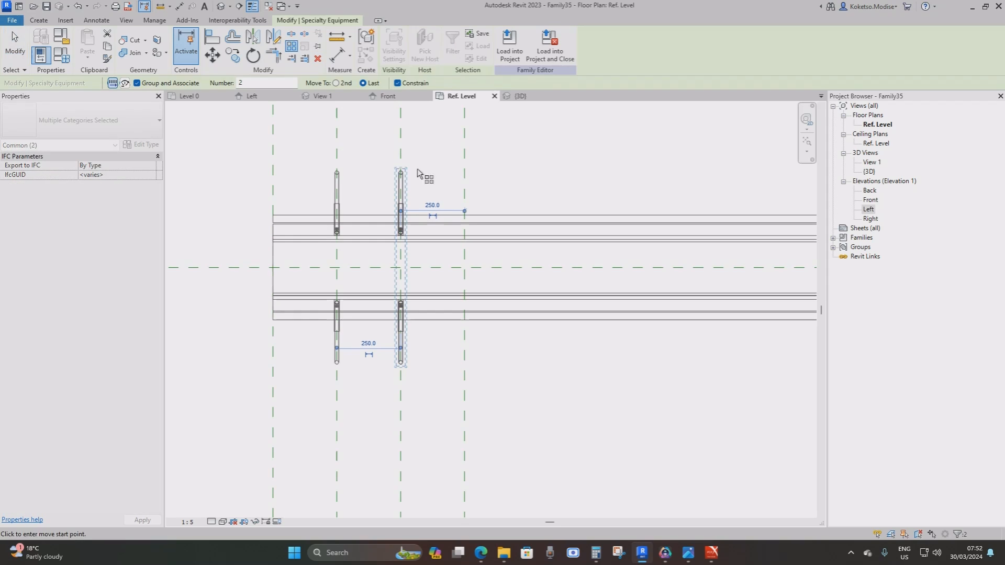
{"action": "scroll", "coordinate": [438, 204], "scroll_direction": "down", "scroll_amount": 1}
{"action": "middle_click_drag", "start_coordinate": [449, 329], "coordinate": [381, 309]}
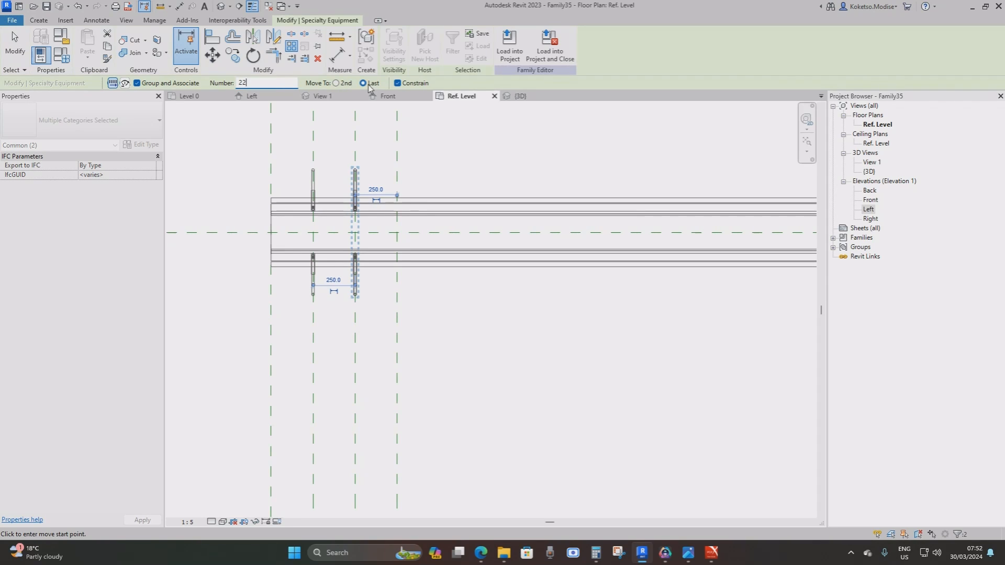
{"action": "left_click", "coordinate": [355, 321]}
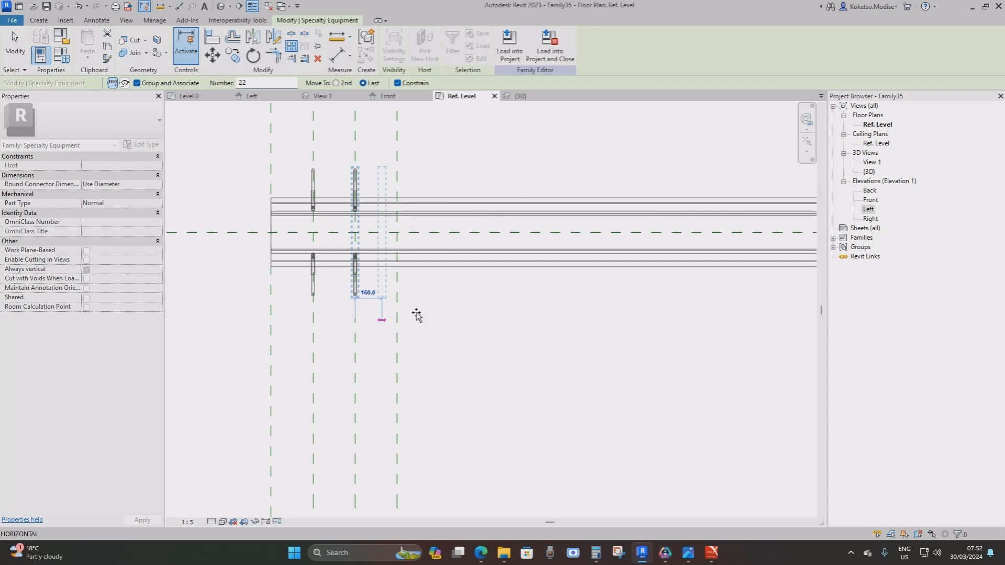
{"action": "scroll", "coordinate": [545, 318], "scroll_direction": "down", "scroll_amount": 2}
{"action": "middle_click_drag", "start_coordinate": [546, 319], "coordinate": [459, 317]}
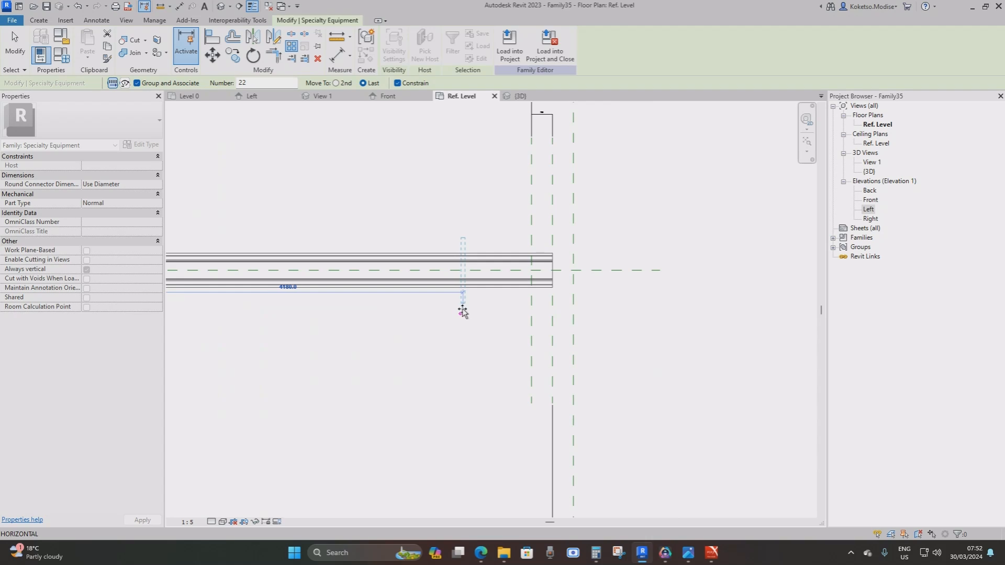
{"action": "scroll", "coordinate": [524, 313], "scroll_direction": "up", "scroll_amount": 2}
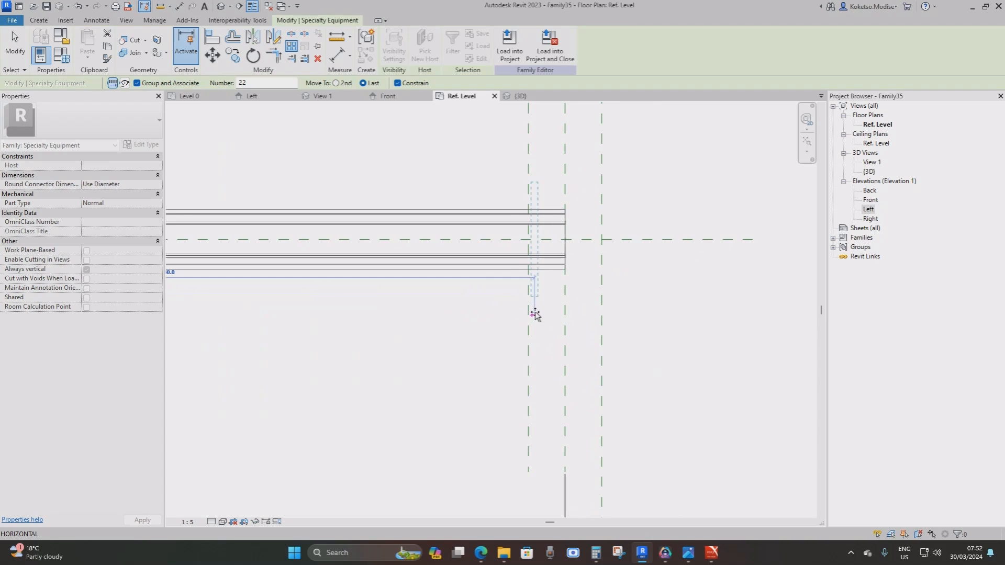
{"action": "left_click", "coordinate": [527, 312]}
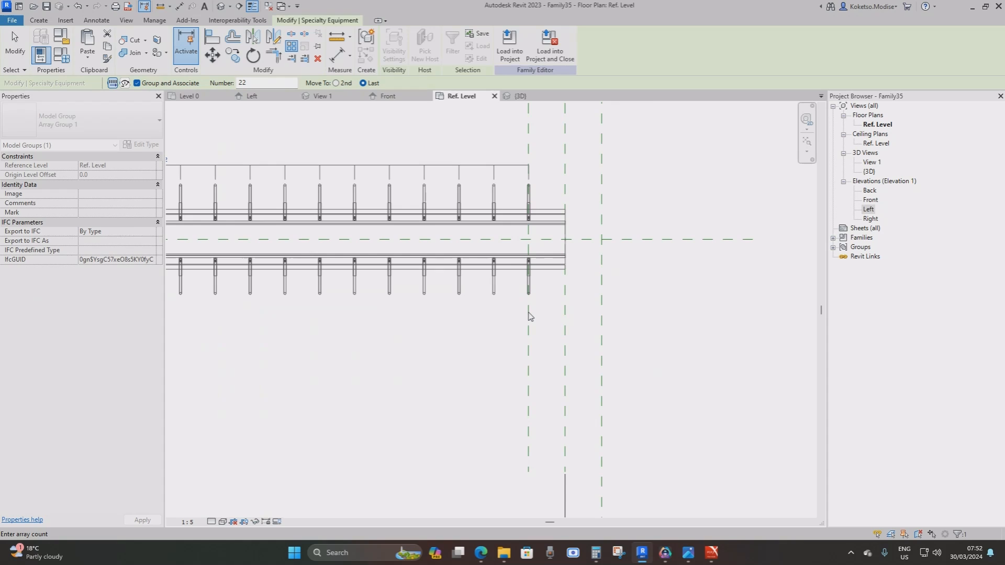
Step: Check the spacing of the arrayed anchor components along the joint and accept the array count of 22
{"action": "scroll", "coordinate": [570, 201], "scroll_direction": "down", "scroll_amount": 4}
{"action": "middle_click_drag", "start_coordinate": [287, 209], "coordinate": [592, 186]}
{"action": "scroll", "coordinate": [458, 189], "scroll_direction": "up", "scroll_amount": 8}
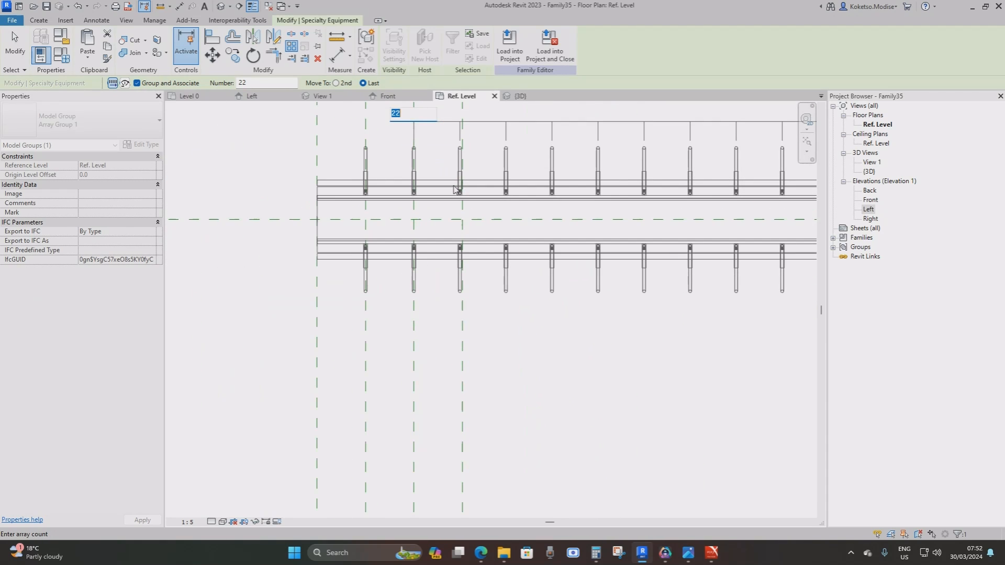
{"action": "scroll", "coordinate": [431, 203], "scroll_direction": "up", "scroll_amount": 2}
{"action": "middle_click_drag", "start_coordinate": [428, 203], "coordinate": [375, 232]}
{"action": "scroll", "coordinate": [381, 216], "scroll_direction": "down", "scroll_amount": 10}
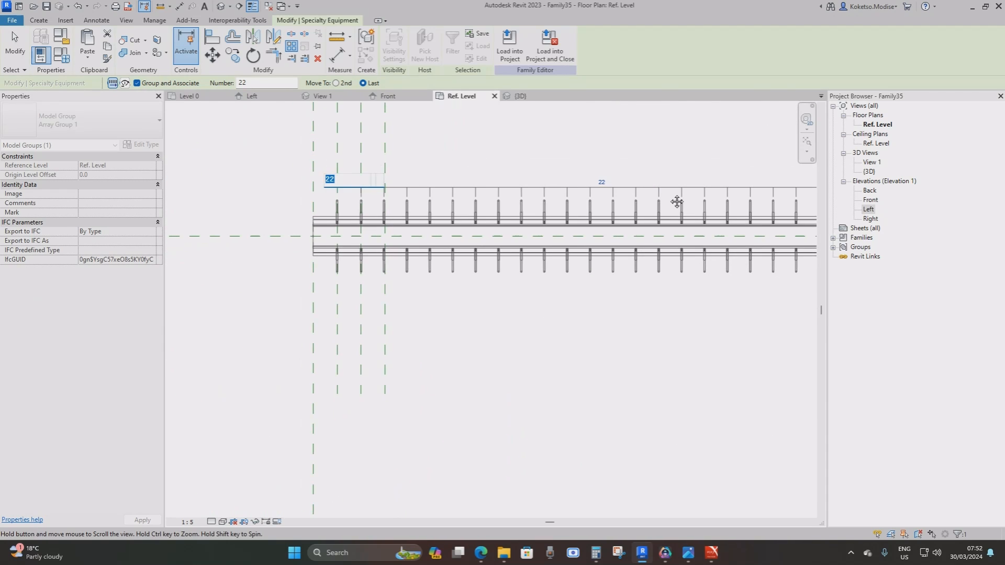
{"action": "middle_click_drag", "start_coordinate": [677, 202], "coordinate": [486, 215]}
{"action": "scroll", "coordinate": [461, 201], "scroll_direction": "up", "scroll_amount": 1}
{"action": "scroll", "coordinate": [433, 182], "scroll_direction": "up", "scroll_amount": 2}
{"action": "left_click", "coordinate": [429, 181]}
Step: Label the array count with a new instance family parameter named ARRAY, grouped under Other
{"action": "left_click", "coordinate": [411, 208]}
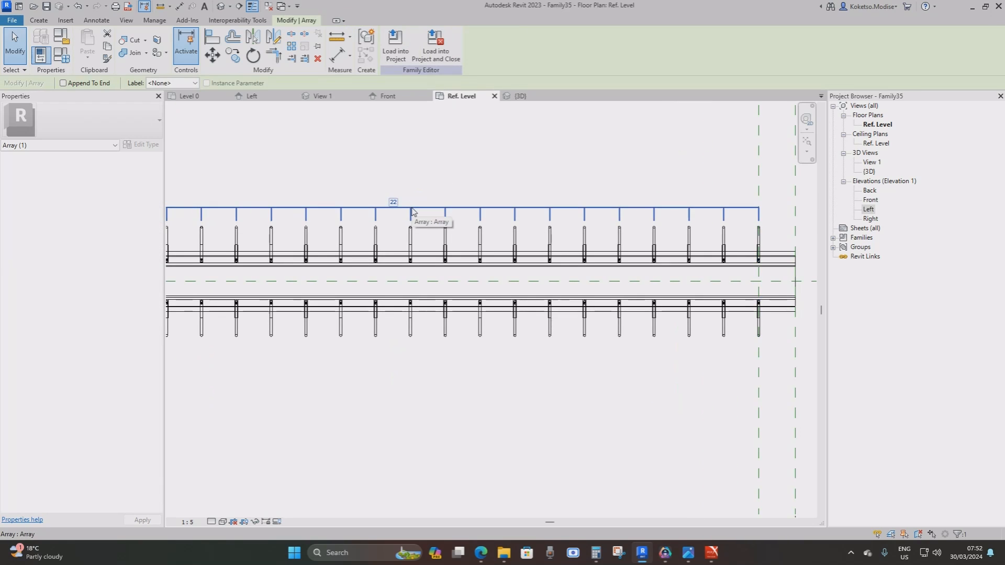
{"action": "middle_click_drag", "start_coordinate": [409, 211], "coordinate": [446, 211]}
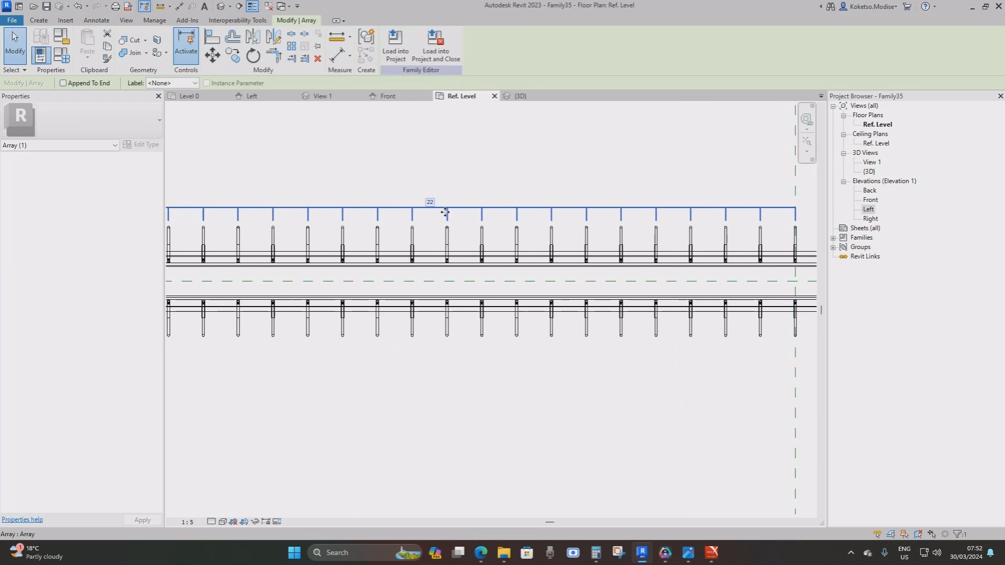
{"action": "left_click", "coordinate": [169, 83]}
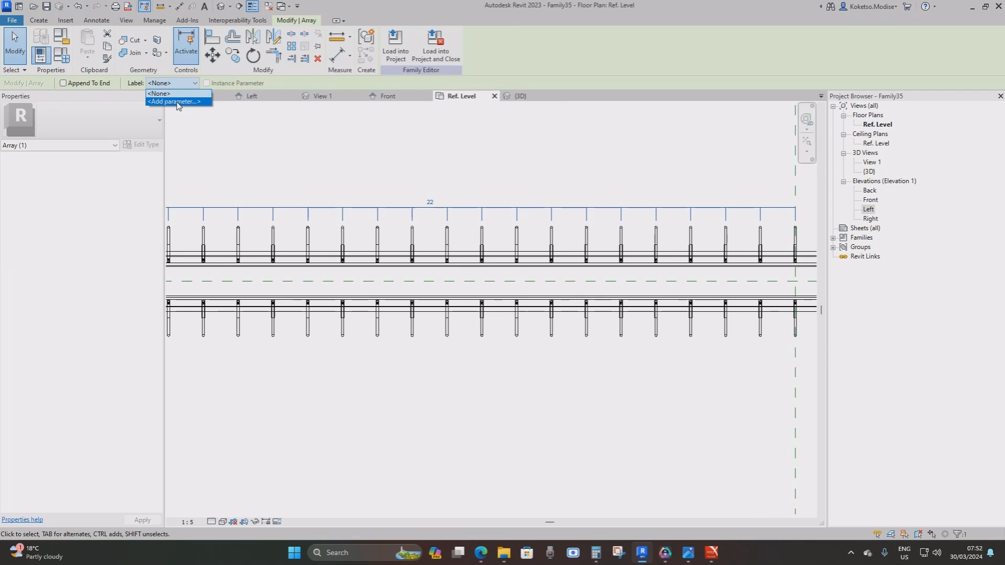
{"action": "left_click", "coordinate": [178, 102]}
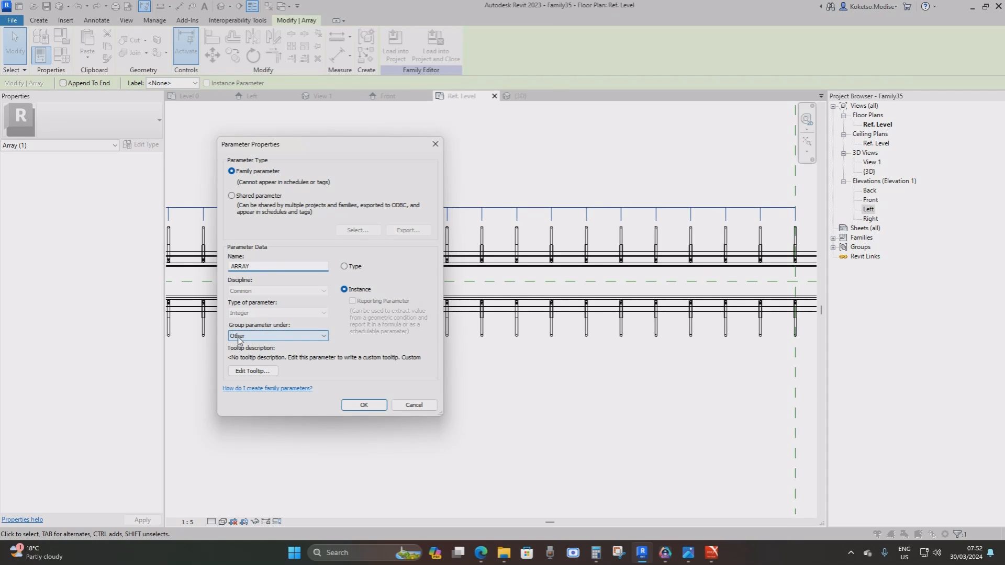
{"action": "left_click", "coordinate": [363, 405]}
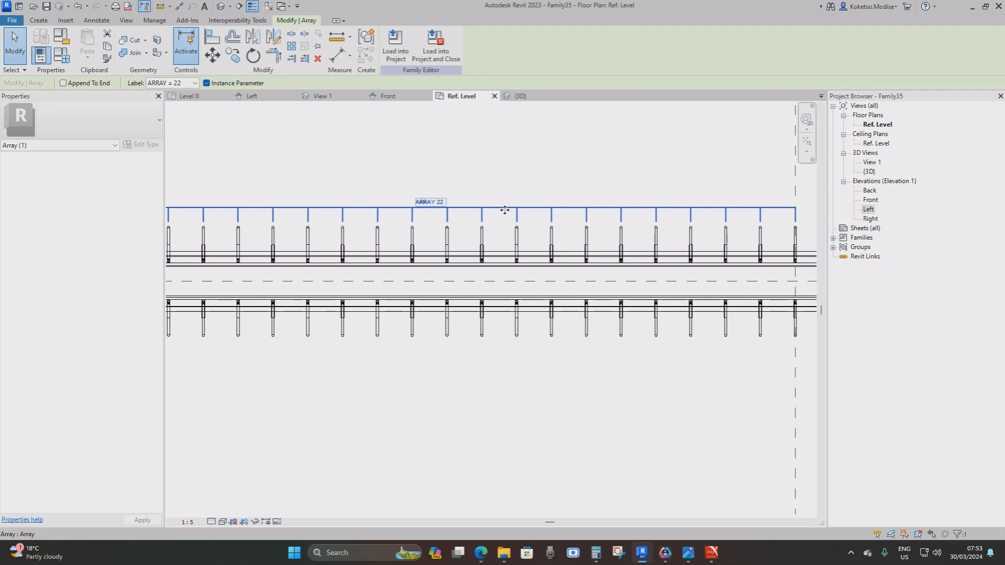
{"action": "scroll", "coordinate": [505, 210], "scroll_direction": "down", "scroll_amount": 2}
{"action": "left_click", "coordinate": [466, 346]}
Step: Examine the arrayed anchors along the joint in the floor plan and from several angles in the default 3D view
{"action": "middle_click_drag", "start_coordinate": [647, 297], "coordinate": [718, 332]}
{"action": "scroll", "coordinate": [709, 334], "scroll_direction": "up", "scroll_amount": 1}
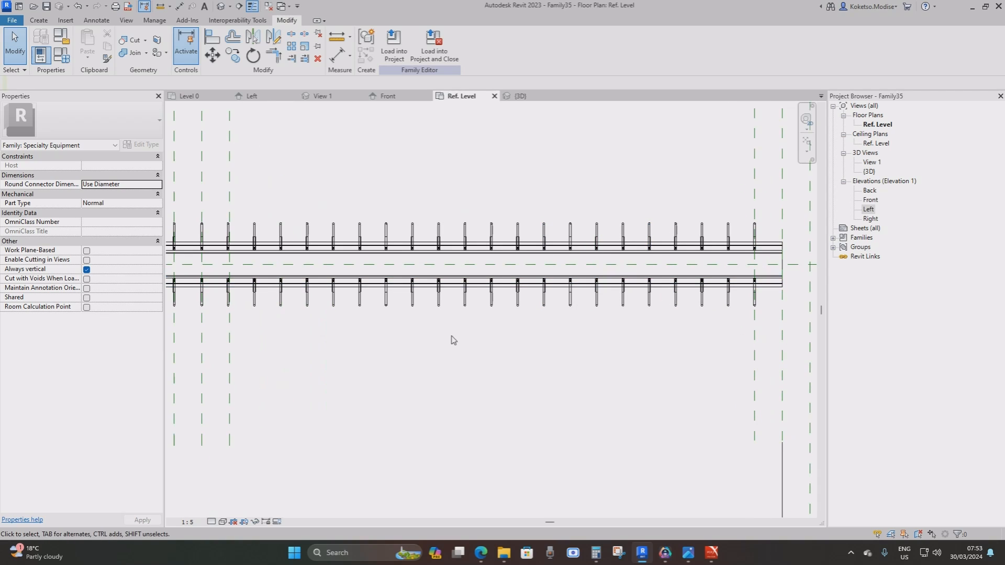
{"action": "scroll", "coordinate": [281, 297], "scroll_direction": "up", "scroll_amount": 3}
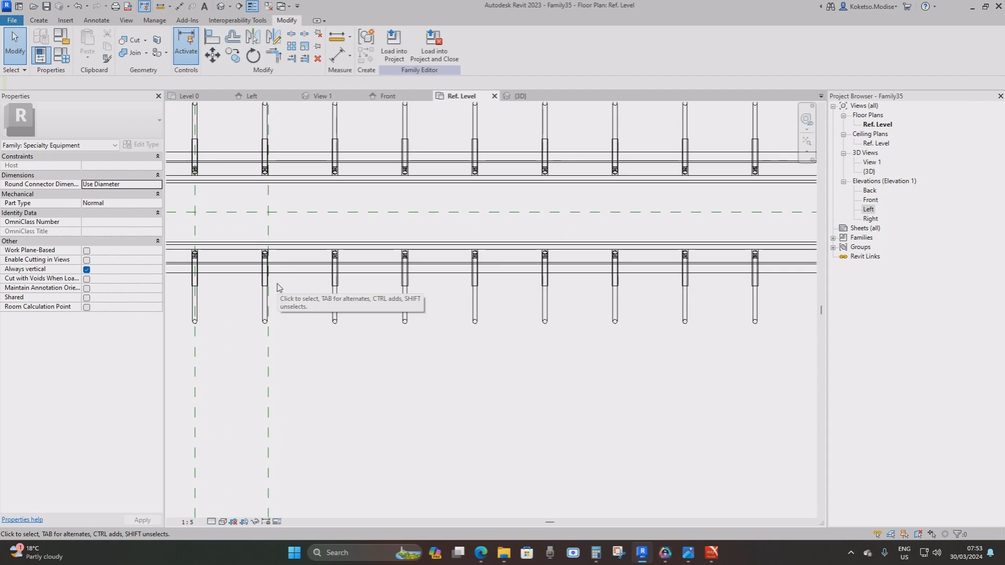
{"action": "scroll", "coordinate": [278, 288], "scroll_direction": "down", "scroll_amount": 3}
{"action": "left_click", "coordinate": [520, 96]}
{"action": "scroll", "coordinate": [619, 258], "scroll_direction": "down", "scroll_amount": 3}
{"action": "middle_click_drag", "start_coordinate": [619, 259], "coordinate": [628, 254], "text": "shift"}
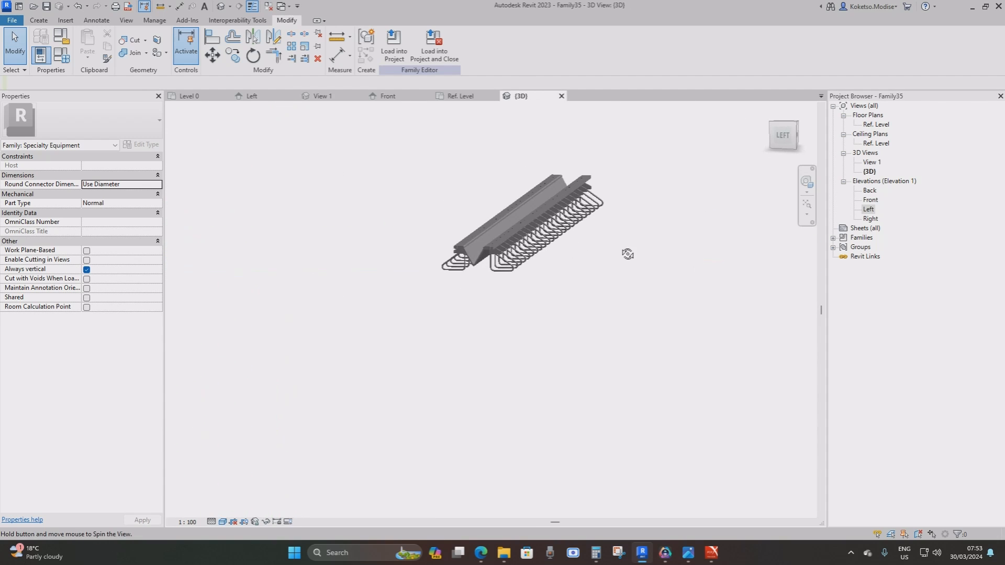
{"action": "scroll", "coordinate": [644, 299], "scroll_direction": "up", "scroll_amount": 3}
{"action": "middle_click_drag", "start_coordinate": [664, 348], "coordinate": [670, 378], "text": "shift"}
{"action": "scroll", "coordinate": [668, 361], "scroll_direction": "down", "scroll_amount": 2}
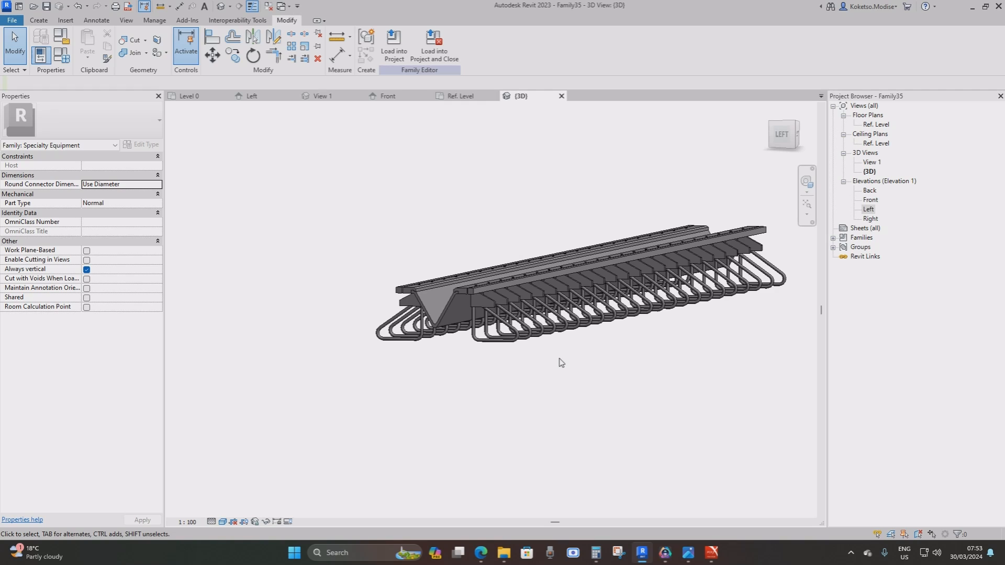
{"action": "middle_click_drag", "start_coordinate": [561, 362], "coordinate": [560, 288], "text": "shift"}
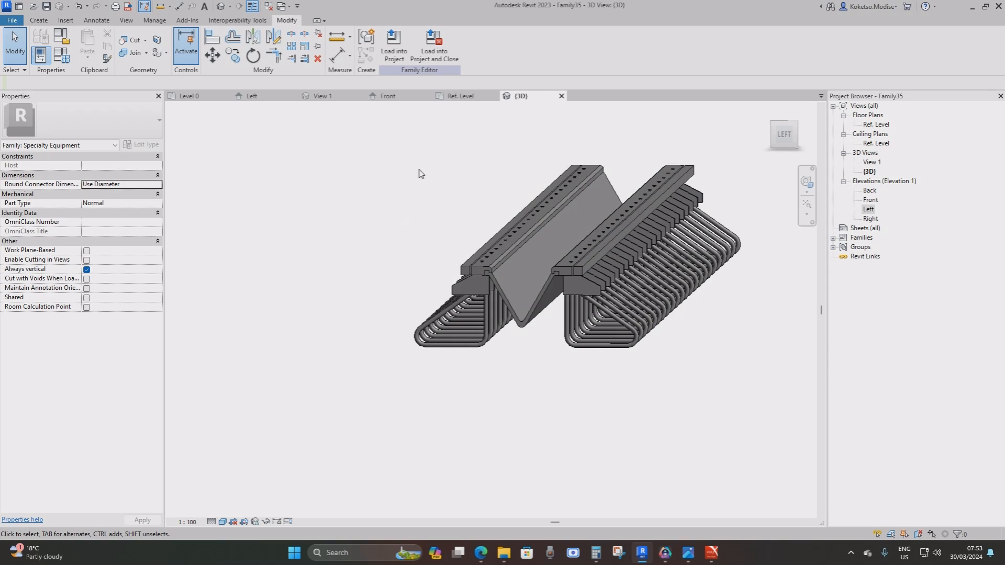
{"action": "middle_click_drag", "start_coordinate": [425, 123], "coordinate": [423, 135], "text": "shift"}
Step: Return to the Ref. Level floor plan and open the British Standard folder of steel structural framing families for loading
{"action": "left_click", "coordinate": [462, 100]}
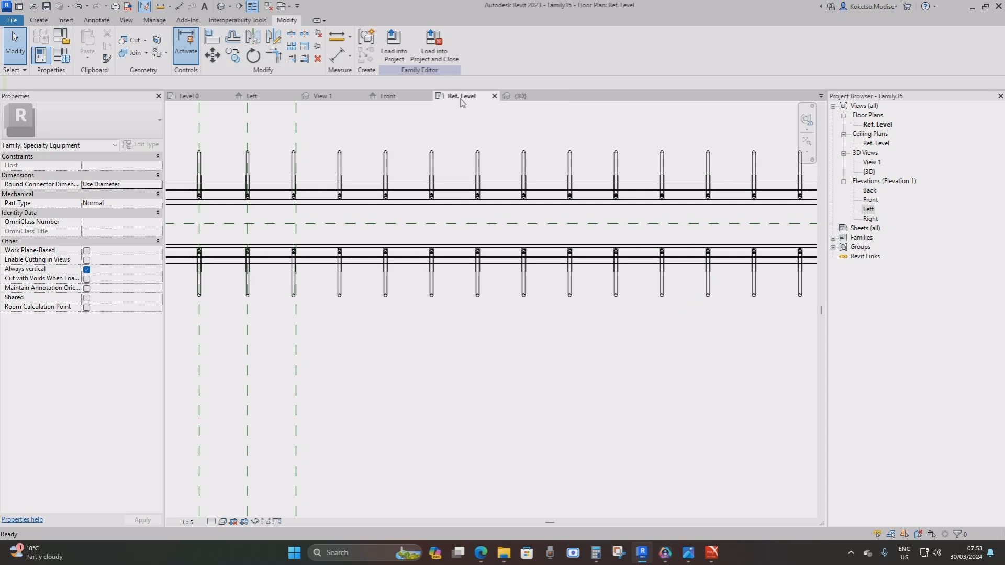
{"action": "scroll", "coordinate": [462, 240], "scroll_direction": "down", "scroll_amount": 7}
{"action": "middle_click_drag", "start_coordinate": [455, 244], "coordinate": [399, 267]}
{"action": "scroll", "coordinate": [399, 268], "scroll_direction": "down", "scroll_amount": 1}
{"action": "middle_click_drag", "start_coordinate": [513, 166], "coordinate": [505, 221]}
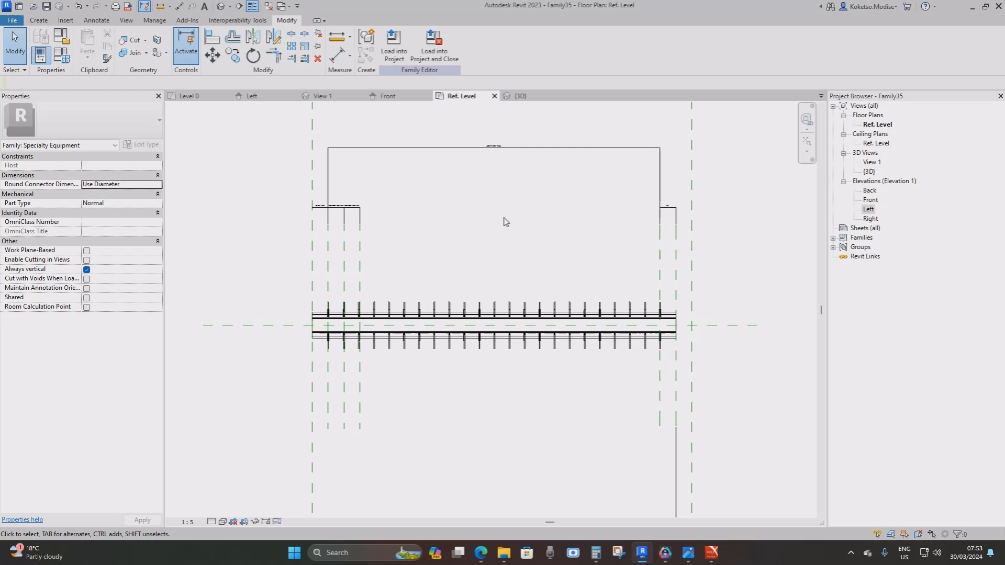
{"action": "left_click", "coordinate": [65, 20]}
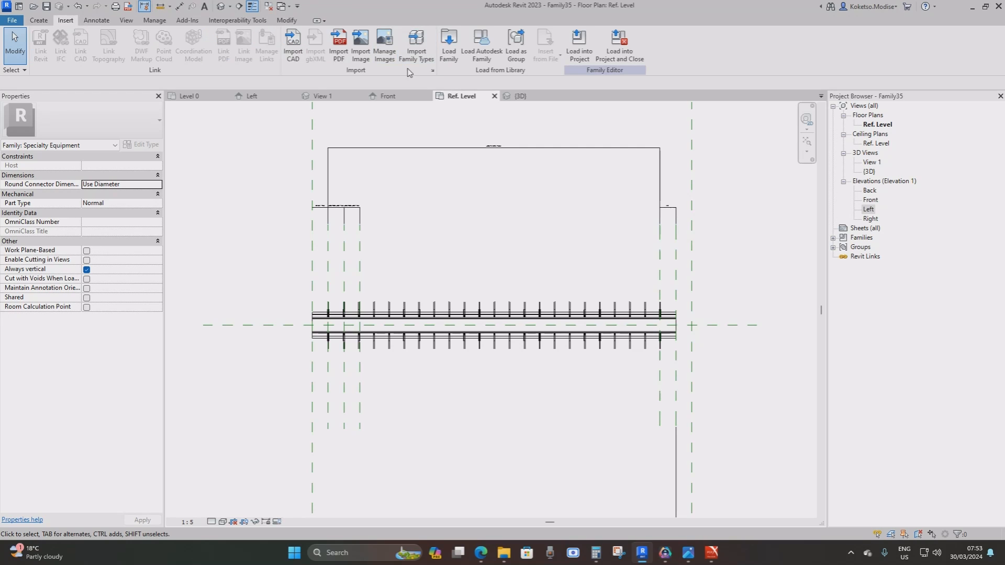
{"action": "left_click", "coordinate": [452, 61]}
{"action": "left_click", "coordinate": [202, 280]}
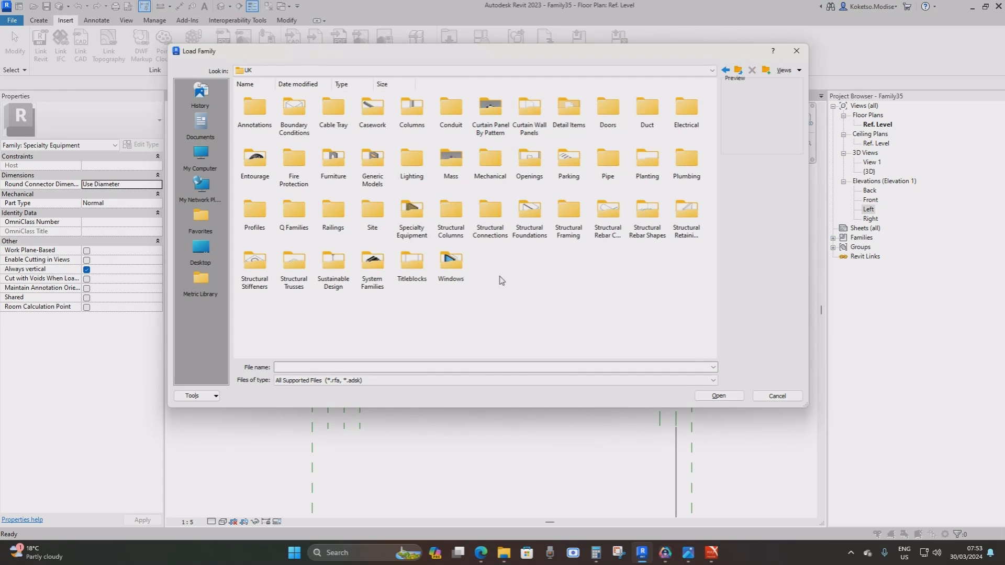
{"action": "double_click", "coordinate": [571, 217]}
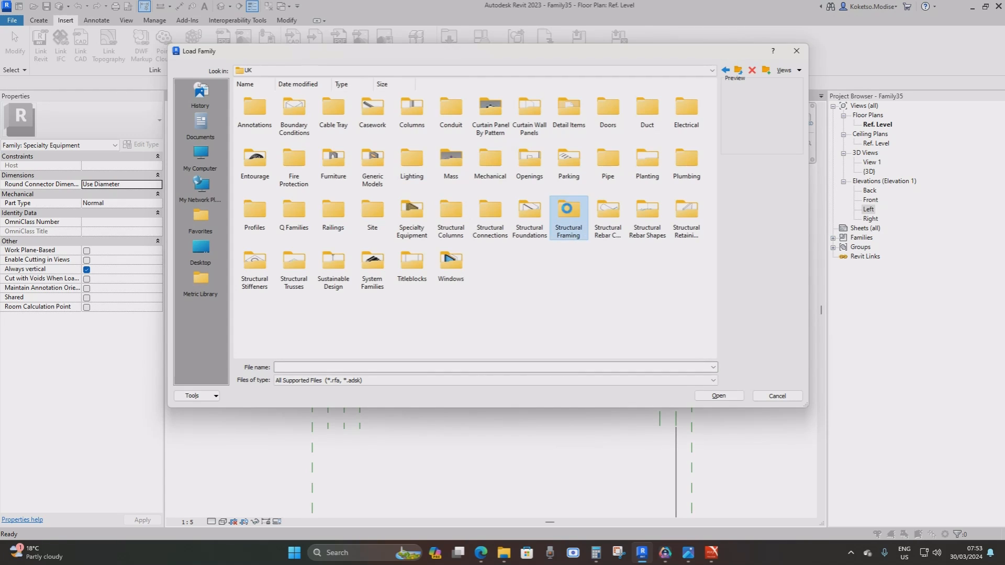
{"action": "double_click", "coordinate": [372, 108]}
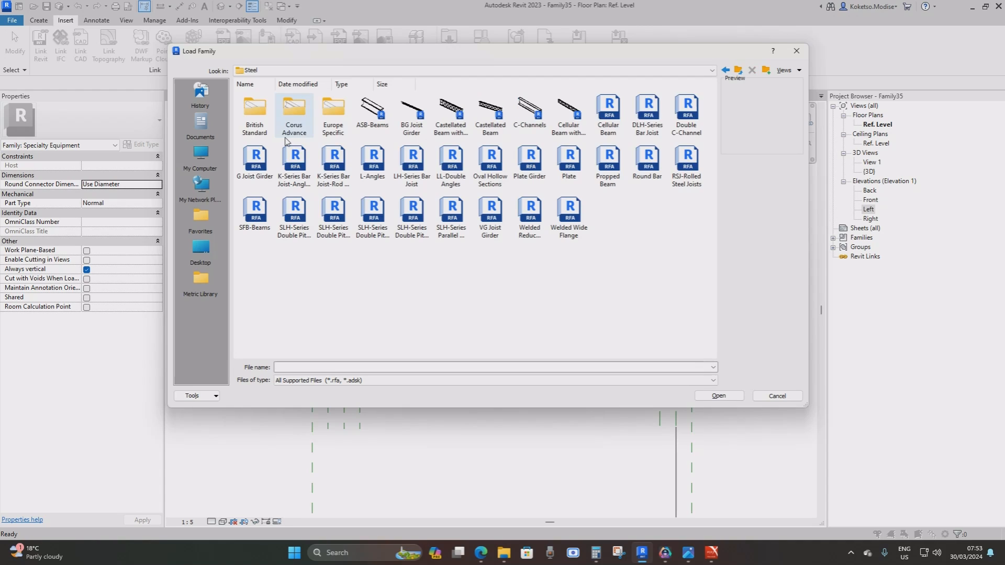
{"action": "double_click", "coordinate": [255, 111]}
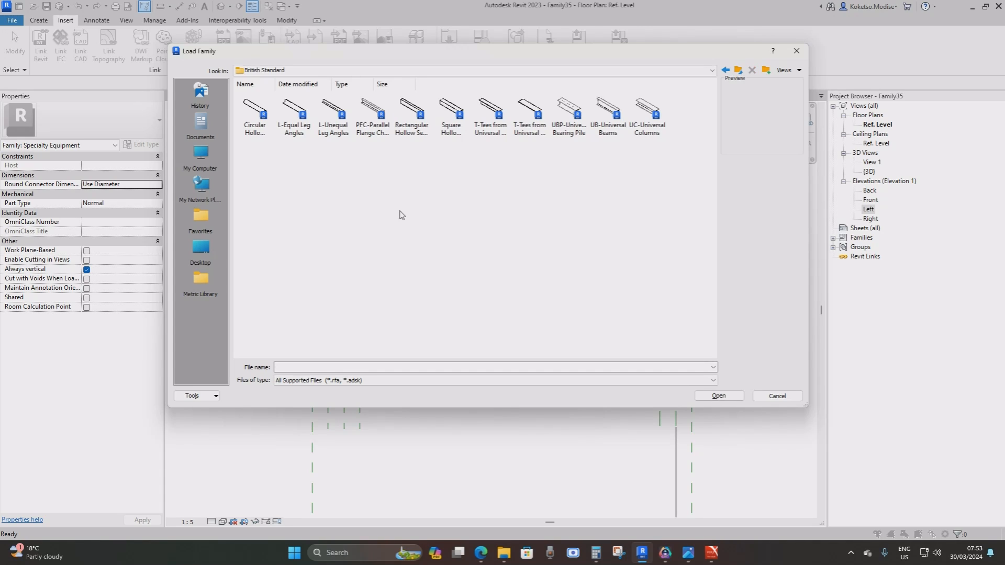
Step: Load the L-Equal Leg Angles family with the type L100x100x10
{"action": "left_click", "coordinate": [300, 136]}
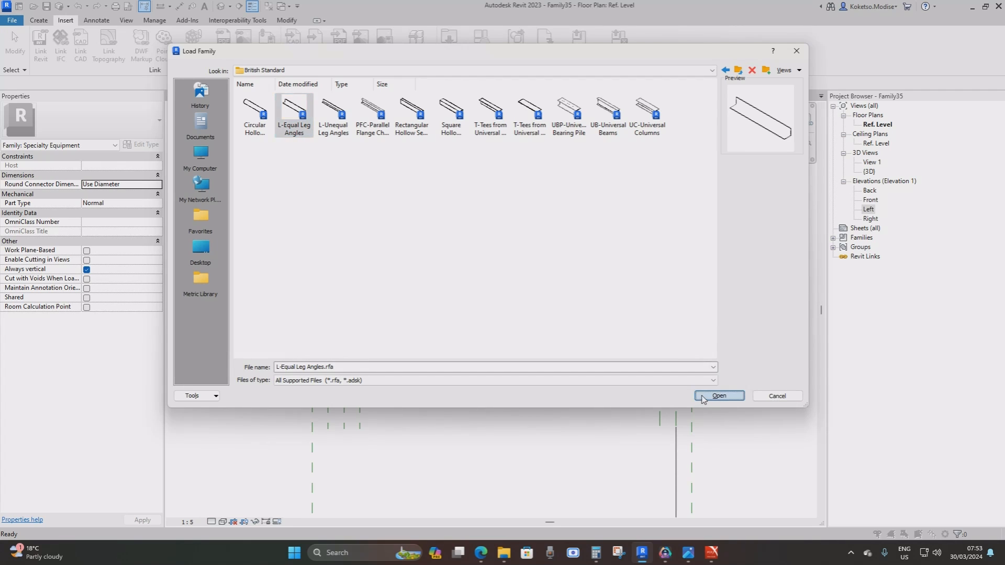
{"action": "left_click", "coordinate": [718, 396]}
{"action": "scroll", "coordinate": [350, 320], "scroll_direction": "down", "scroll_amount": 2}
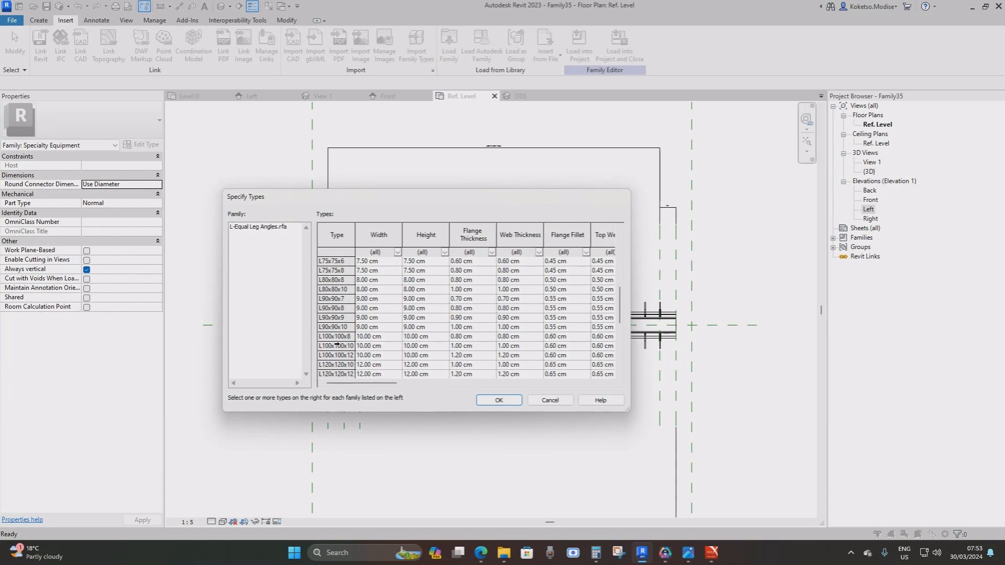
{"action": "left_click", "coordinate": [336, 346]}
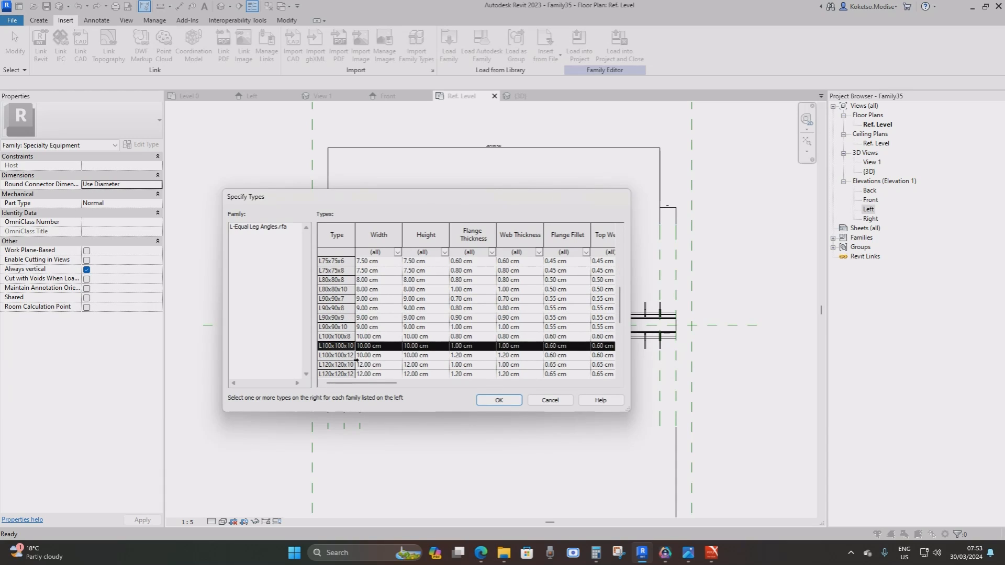
{"action": "left_click", "coordinate": [498, 400]}
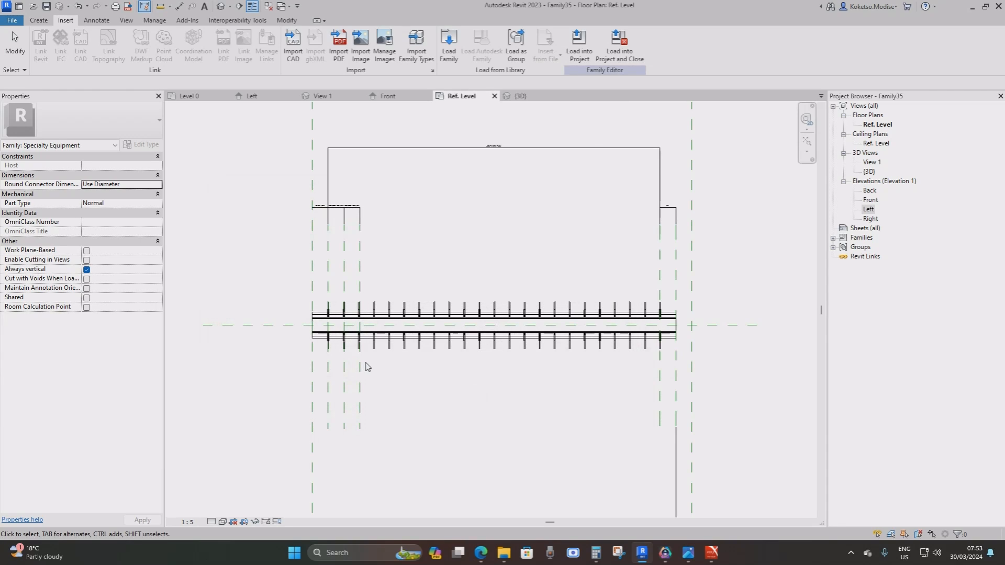
Step: Place an L100x100x10 angle about 5750 mm long below the joint, spanning its two end reference planes, and set the plan's detail level to Fine
{"action": "left_click", "coordinate": [39, 21]}
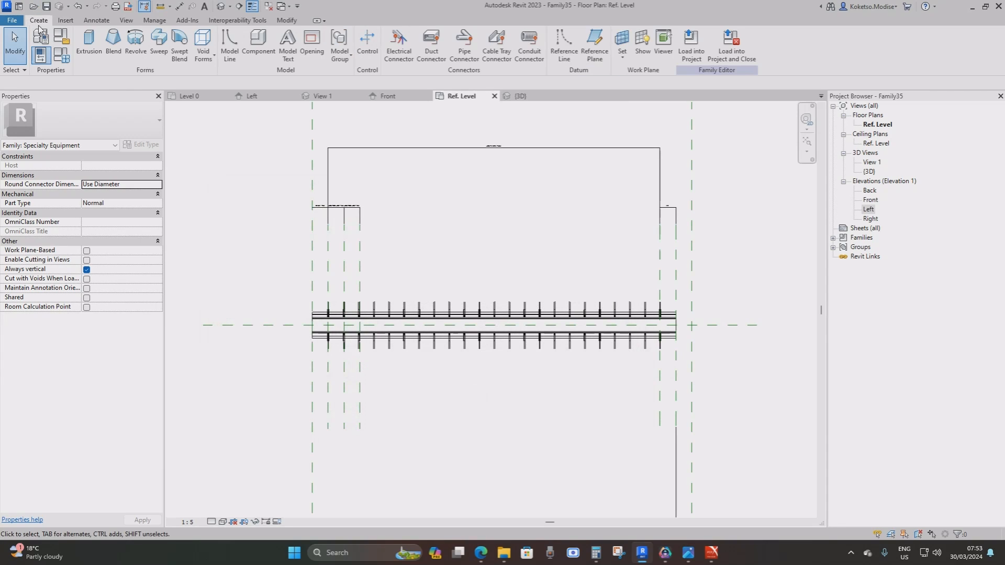
{"action": "left_click", "coordinate": [259, 43]}
{"action": "scroll", "coordinate": [305, 354], "scroll_direction": "up", "scroll_amount": 3}
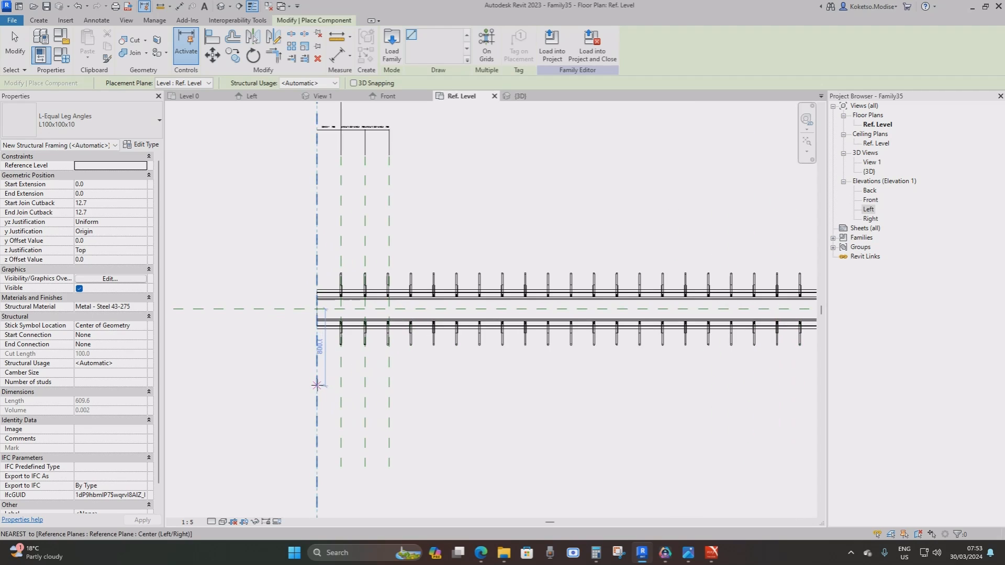
{"action": "left_click", "coordinate": [292, 387]}
{"action": "scroll", "coordinate": [458, 388], "scroll_direction": "down", "scroll_amount": 2}
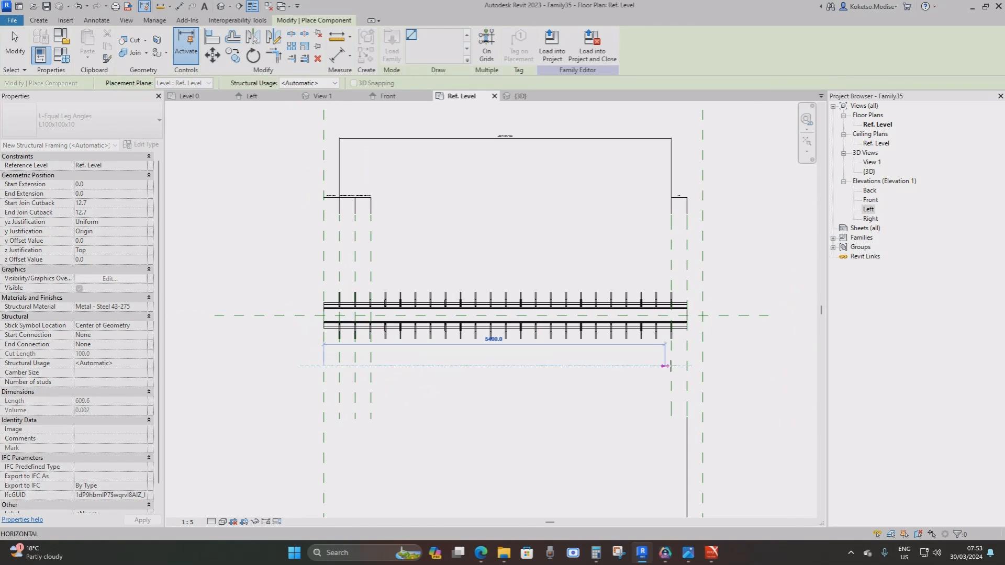
{"action": "left_click", "coordinate": [686, 366]}
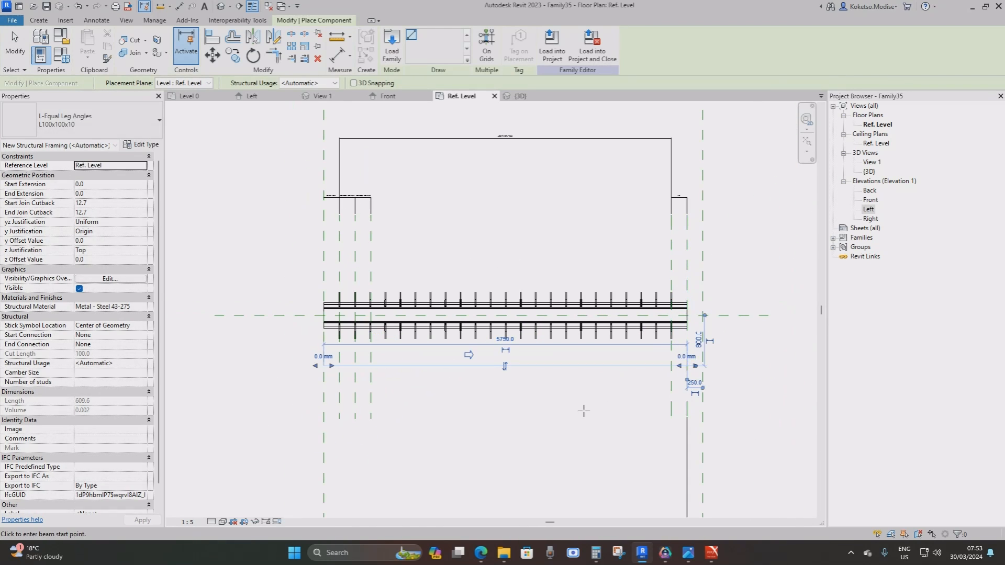
{"action": "left_click", "coordinate": [211, 522]}
{"action": "left_click", "coordinate": [222, 511]}
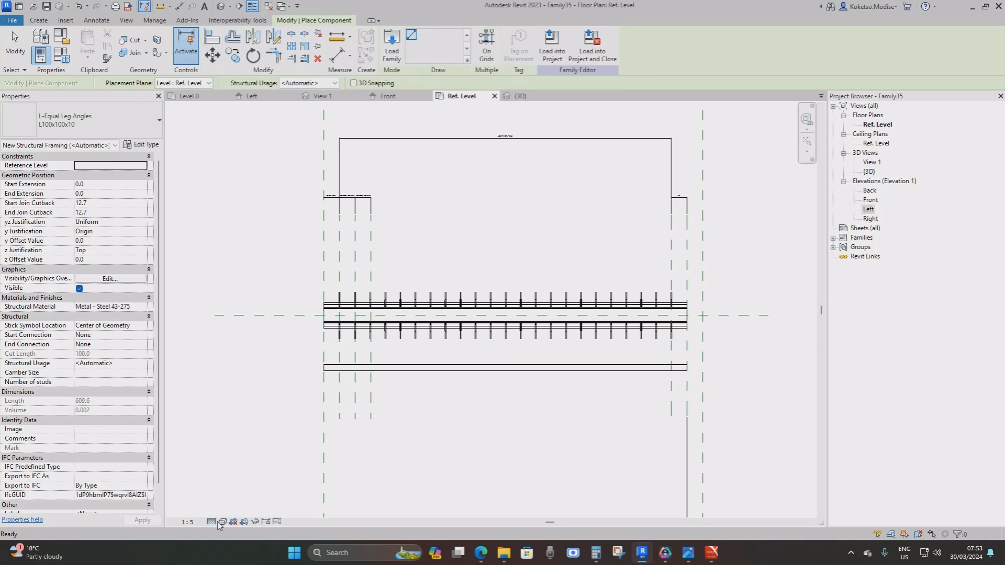
Step: Set the floor plan's visual style to Hidden Line
{"action": "left_click", "coordinate": [222, 523]}
{"action": "left_click", "coordinate": [235, 479]}
{"action": "scroll", "coordinate": [388, 384], "scroll_direction": "up", "scroll_amount": 3}
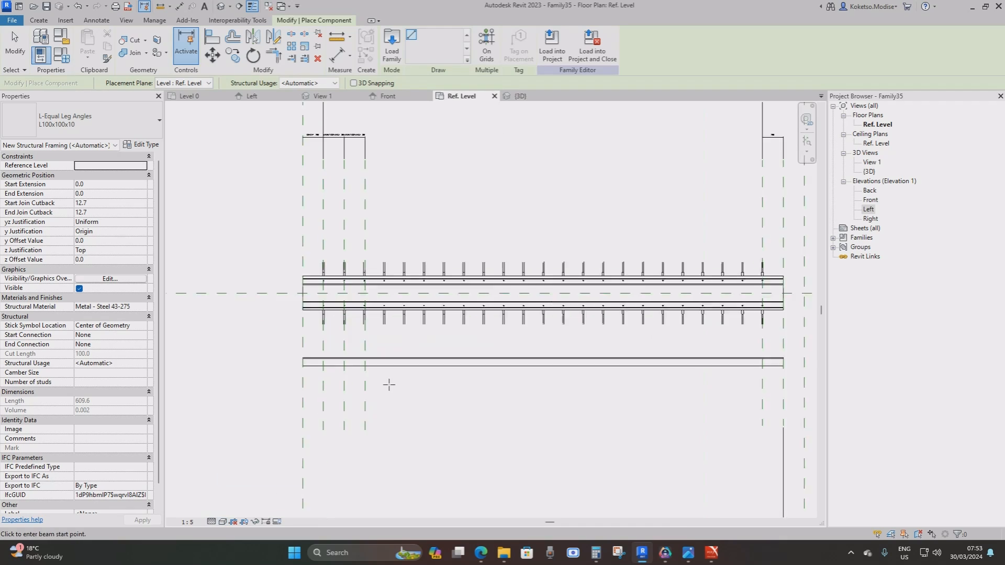
Step: Select the new angle, open the Left elevation and set its detail level to Fine to show the angle's profile
{"action": "key", "text": "Escape"}
{"action": "left_click", "coordinate": [373, 355]}
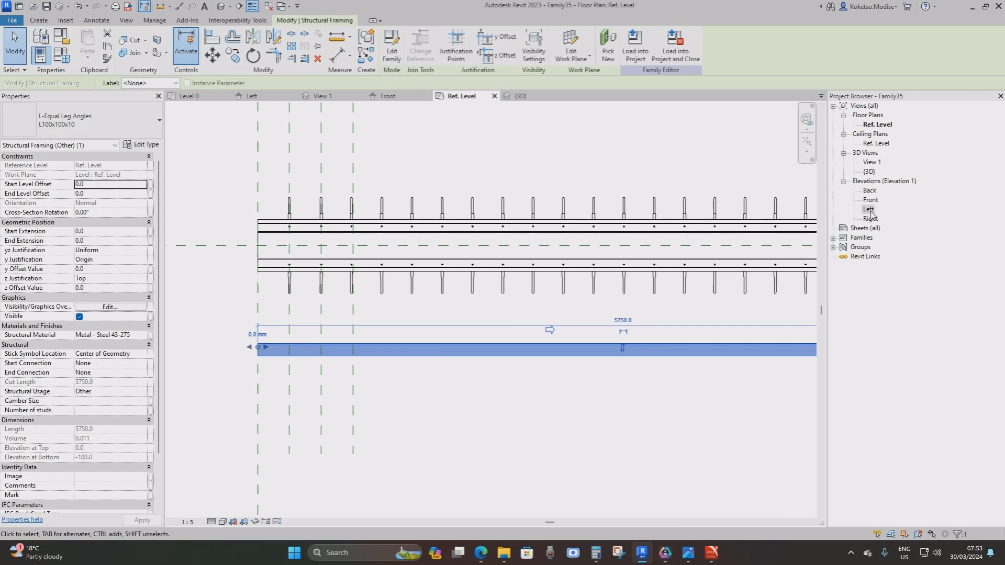
{"action": "scroll", "coordinate": [473, 209], "scroll_direction": "down", "scroll_amount": 3}
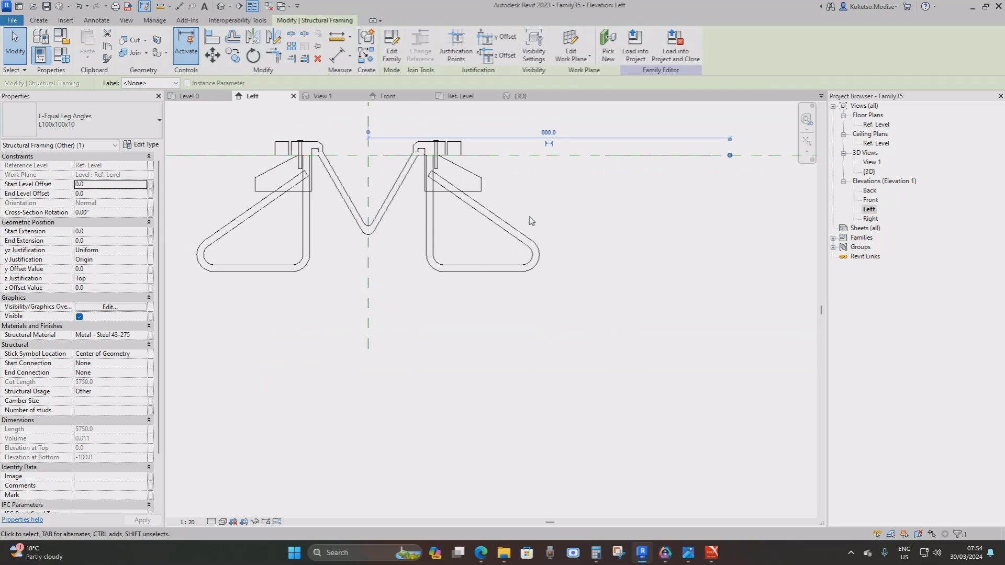
{"action": "left_click", "coordinate": [212, 522]}
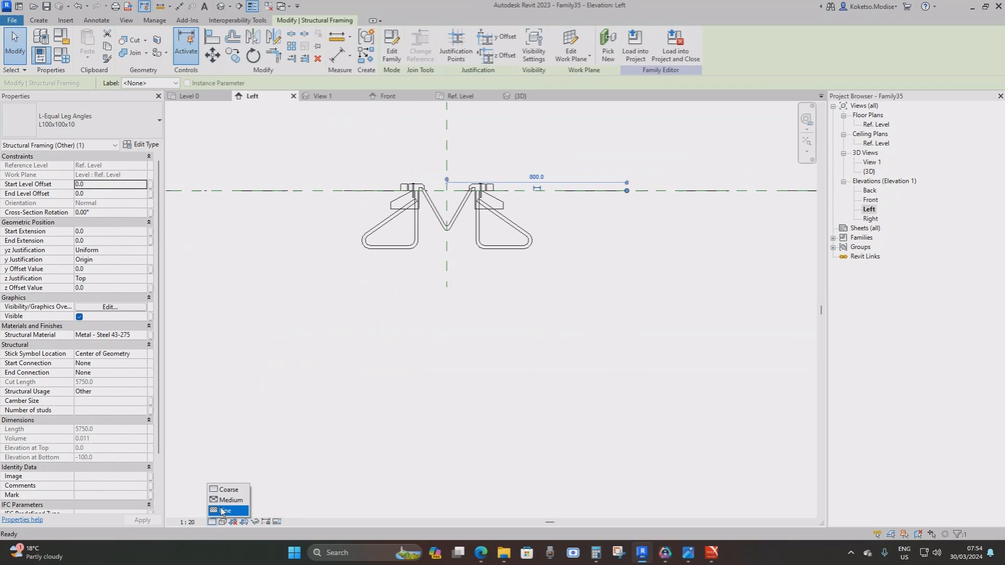
{"action": "left_click", "coordinate": [221, 511]}
{"action": "left_click", "coordinate": [558, 258]}
{"action": "middle_click_drag", "start_coordinate": [602, 234], "coordinate": [569, 285]}
{"action": "scroll", "coordinate": [569, 285], "scroll_direction": "up", "scroll_amount": 3}
{"action": "left_click", "coordinate": [610, 242]}
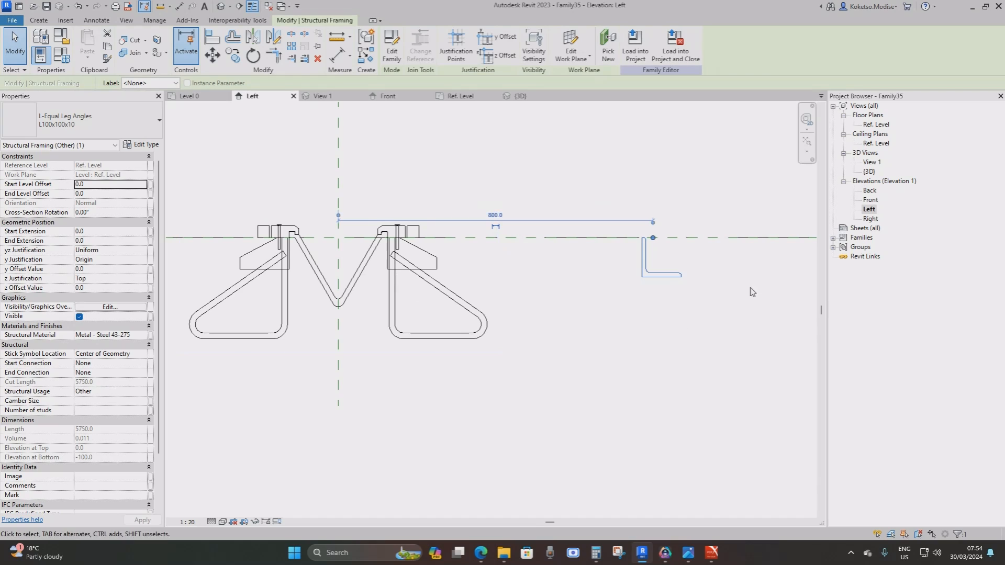
Step: Set the angle's start and end level offsets to 1 and move it horizontally to about 530 mm from the joint's centre plane
{"action": "left_click", "coordinate": [104, 185]}
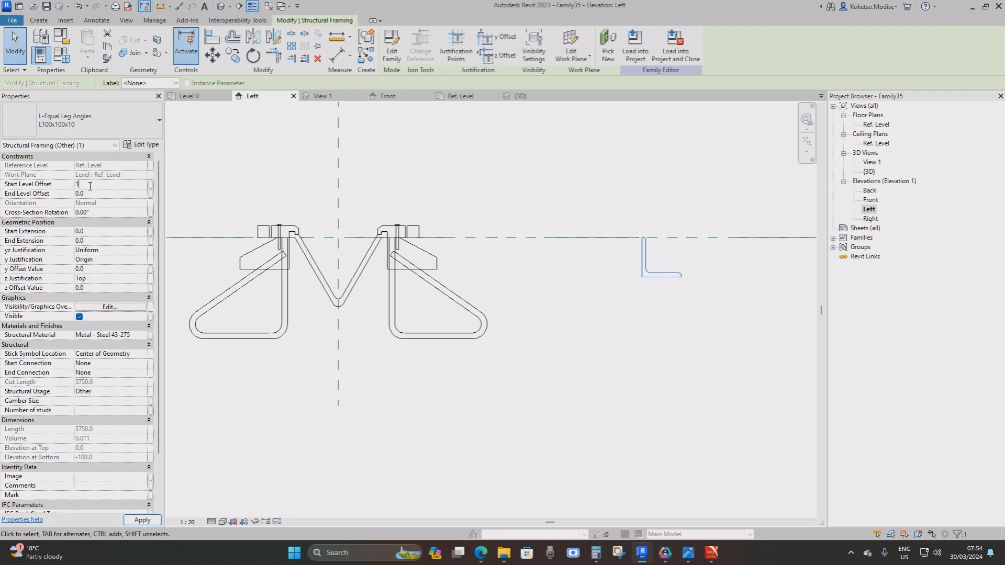
{"action": "type", "text": "1"}
{"action": "left_click", "coordinate": [88, 195]}
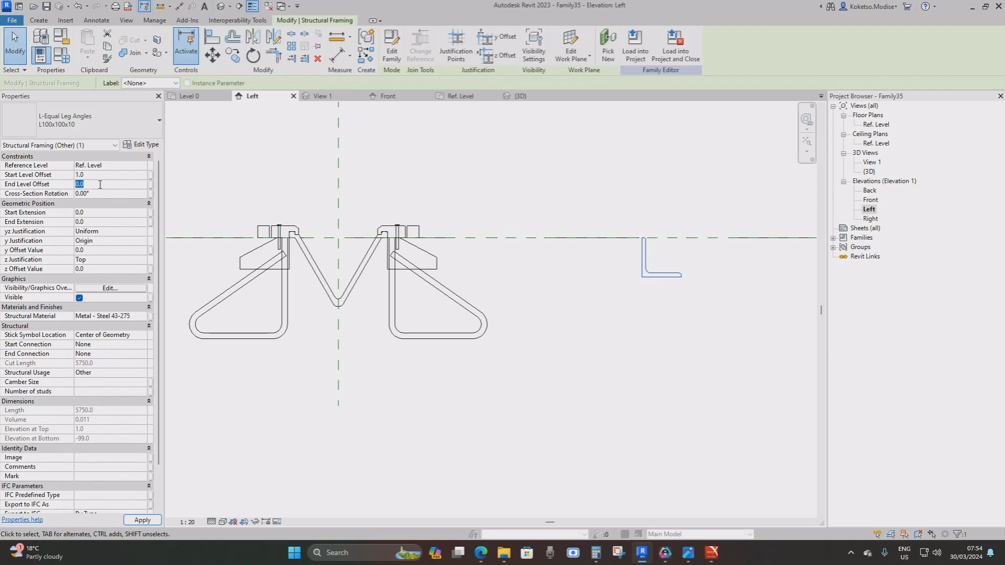
{"action": "left_click", "coordinate": [212, 55]}
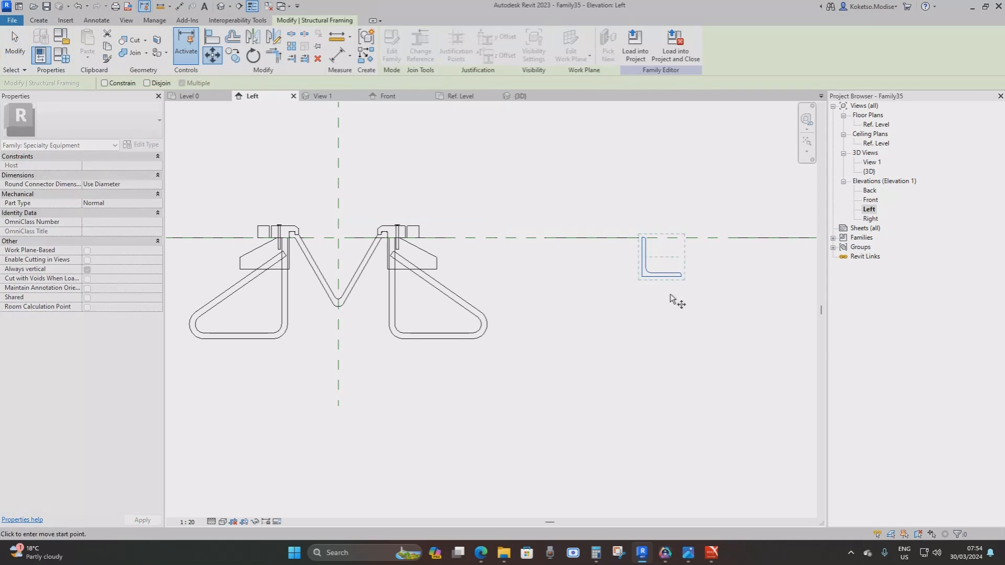
{"action": "left_click", "coordinate": [646, 276]}
{"action": "left_click", "coordinate": [539, 277]}
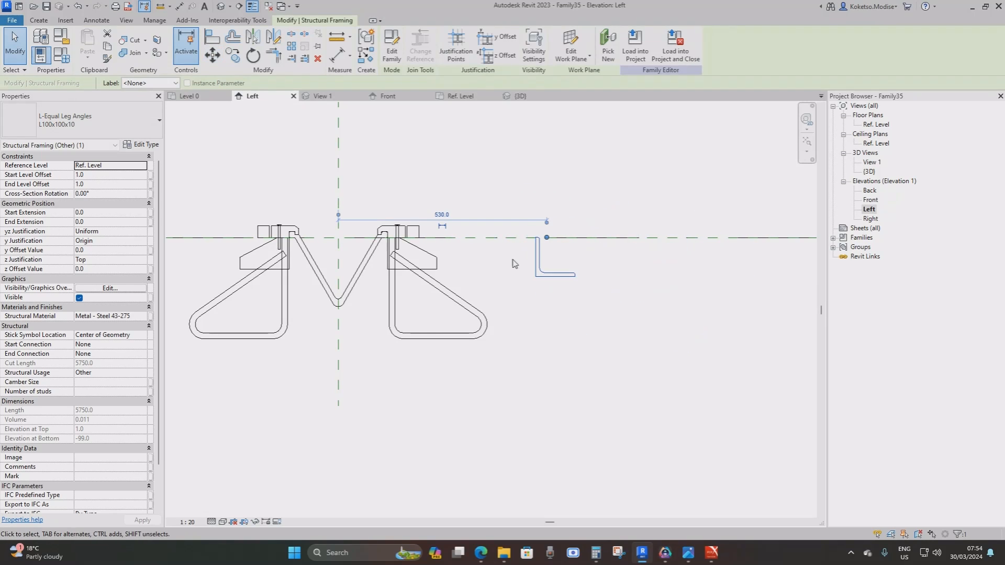
Step: Set the angle's cross-section rotation to -90°
{"action": "left_click", "coordinate": [108, 193]}
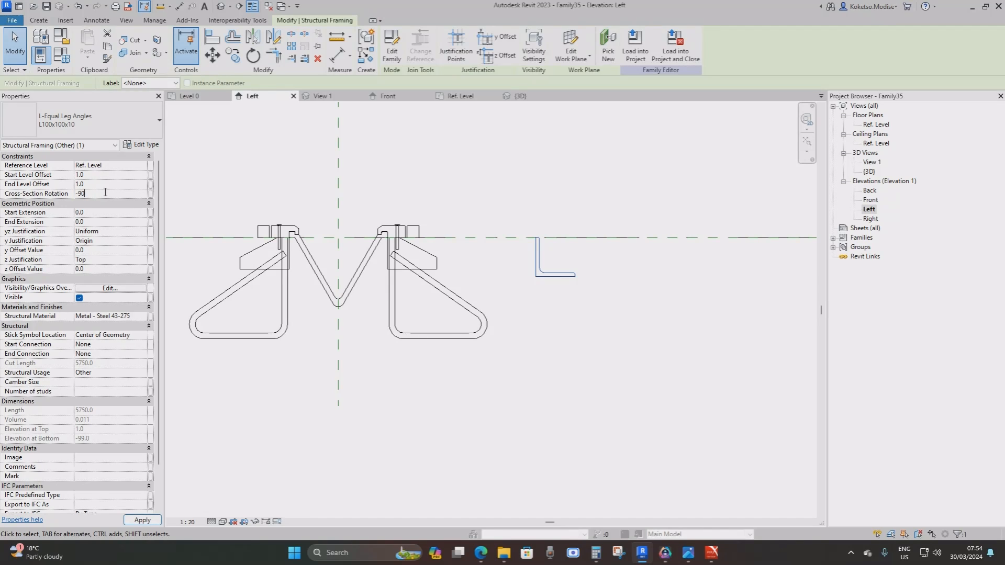
{"action": "key", "text": "Return"}
{"action": "scroll", "coordinate": [514, 249], "scroll_direction": "up", "scroll_amount": 3}
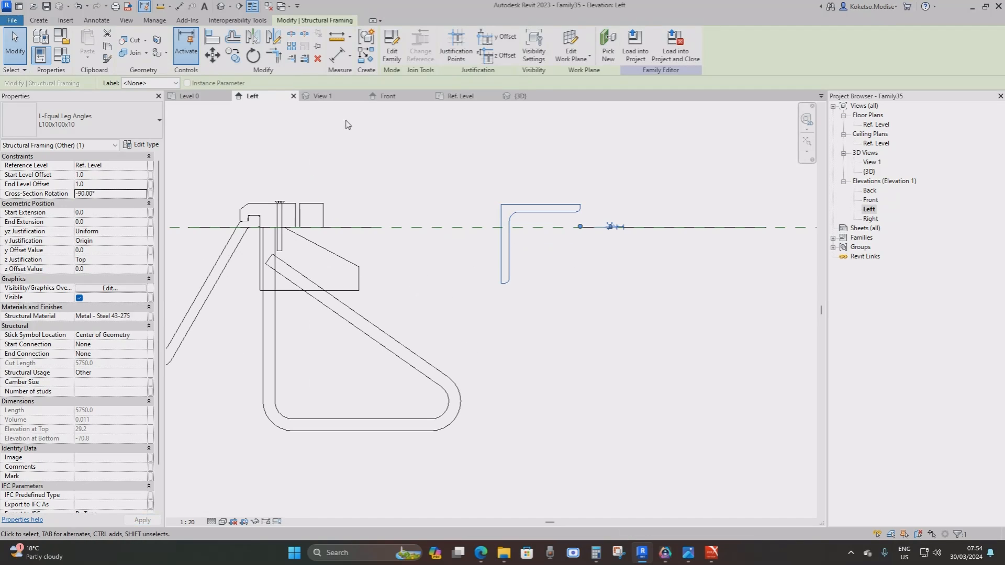
Step: Move the angle by its outer corner onto the upper inner corner of the right-hand anchor plate, beneath the clamping system
{"action": "left_click", "coordinate": [212, 53]}
{"action": "left_click", "coordinate": [501, 205]}
{"action": "middle_click_drag", "start_coordinate": [449, 242], "coordinate": [533, 242]}
{"action": "scroll", "coordinate": [335, 245], "scroll_direction": "up", "scroll_amount": 2}
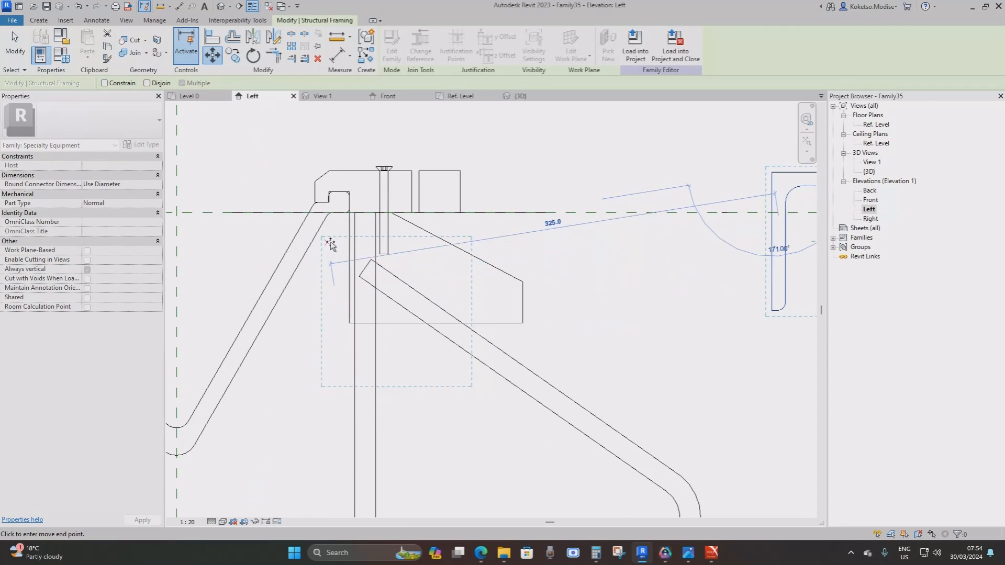
{"action": "scroll", "coordinate": [347, 212], "scroll_direction": "up", "scroll_amount": 2}
{"action": "left_click", "coordinate": [350, 210]}
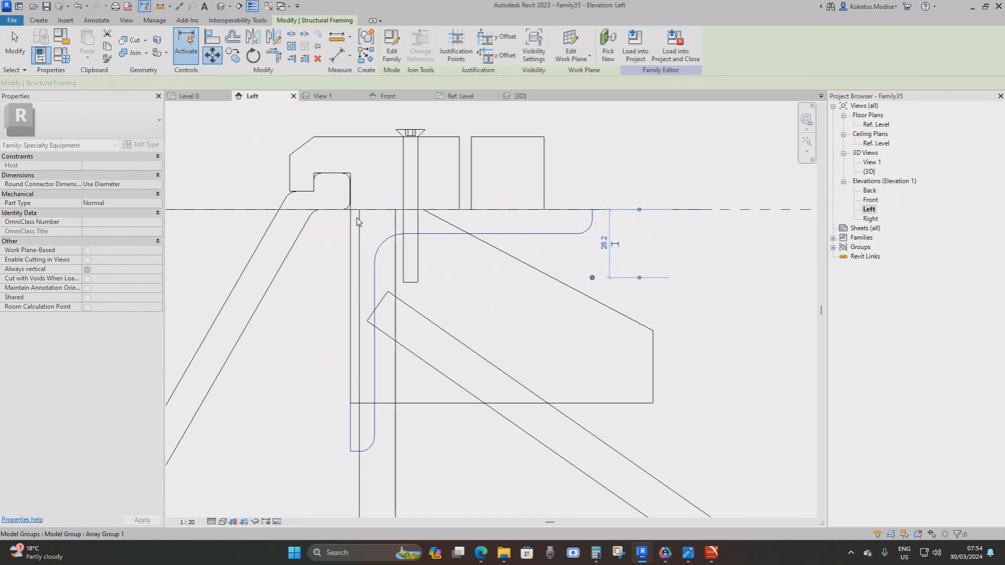
{"action": "scroll", "coordinate": [357, 221], "scroll_direction": "down", "scroll_amount": 5}
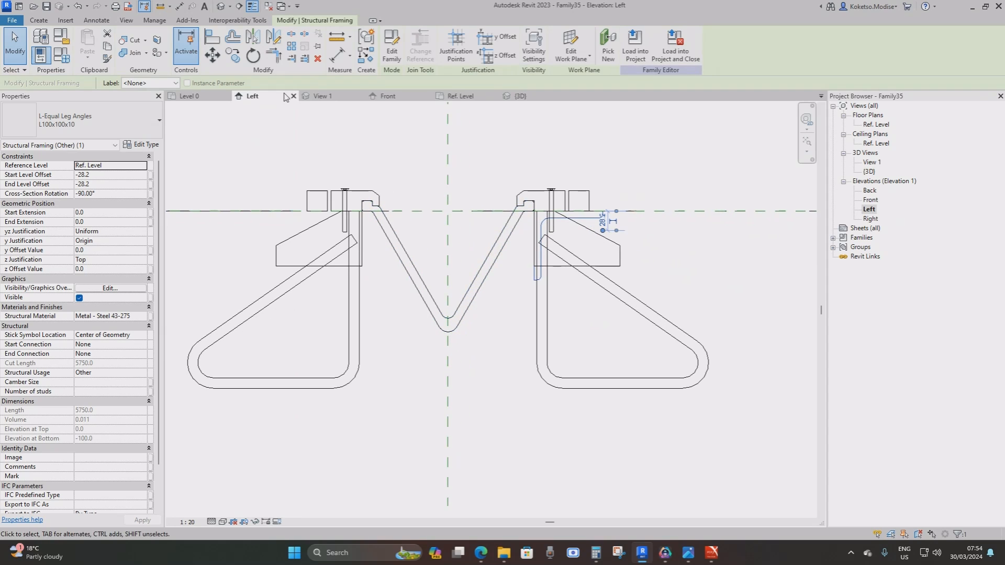
Step: Return to the Ref. Level floor plan, set its visual style to Wireframe and check both ends of the angle
{"action": "left_click", "coordinate": [466, 96]}
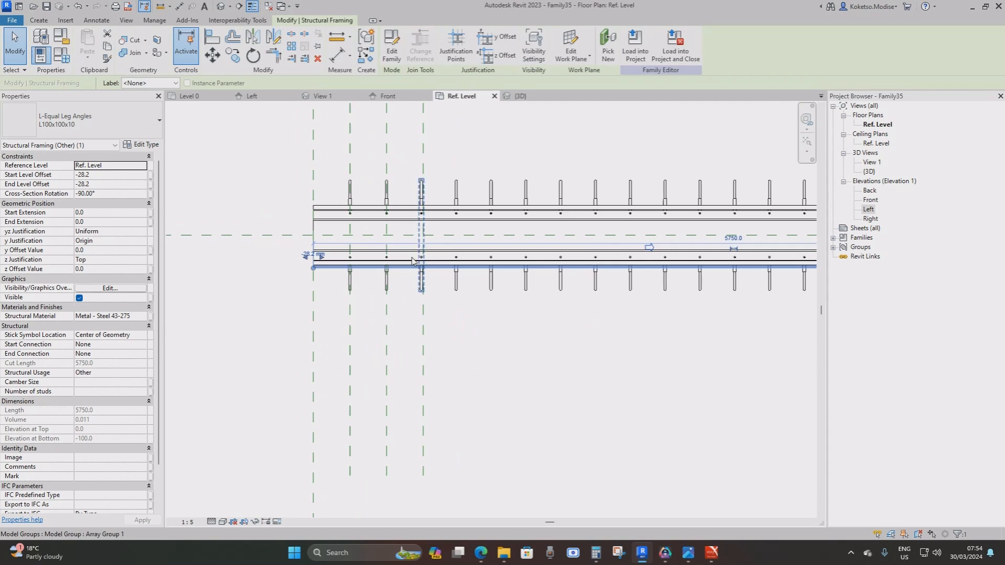
{"action": "left_click", "coordinate": [220, 522]}
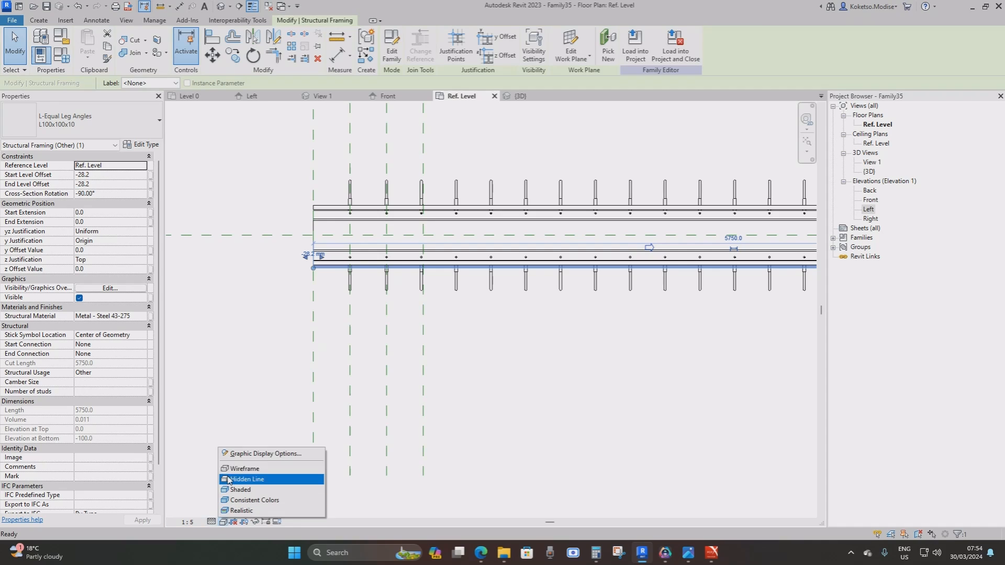
{"action": "left_click", "coordinate": [246, 470]}
{"action": "scroll", "coordinate": [322, 250], "scroll_direction": "up", "scroll_amount": 3}
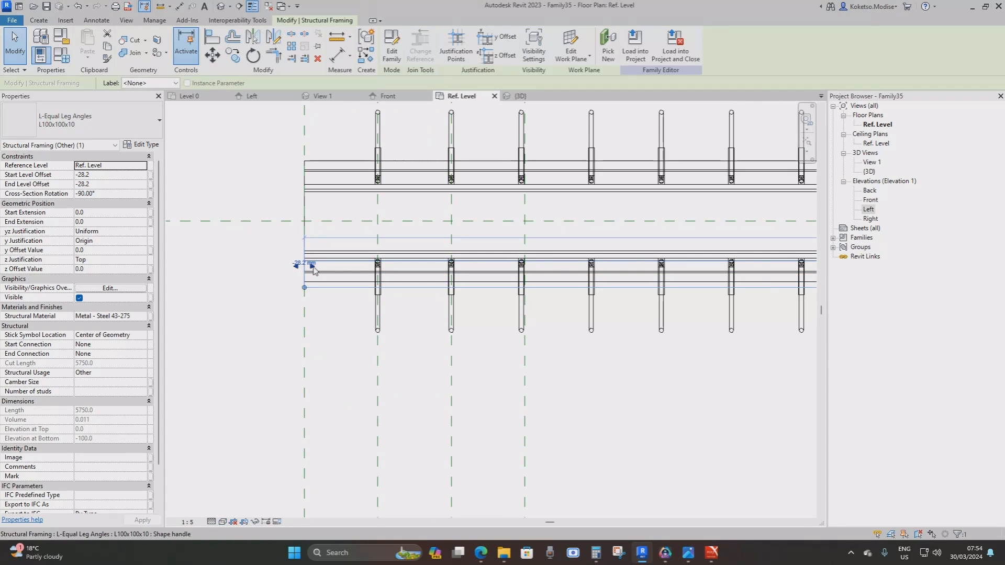
{"action": "scroll", "coordinate": [317, 269], "scroll_direction": "down", "scroll_amount": 6}
{"action": "middle_click_drag", "start_coordinate": [733, 261], "coordinate": [533, 246]}
{"action": "scroll", "coordinate": [533, 246], "scroll_direction": "down", "scroll_amount": 1}
{"action": "scroll", "coordinate": [676, 259], "scroll_direction": "up", "scroll_amount": 8}
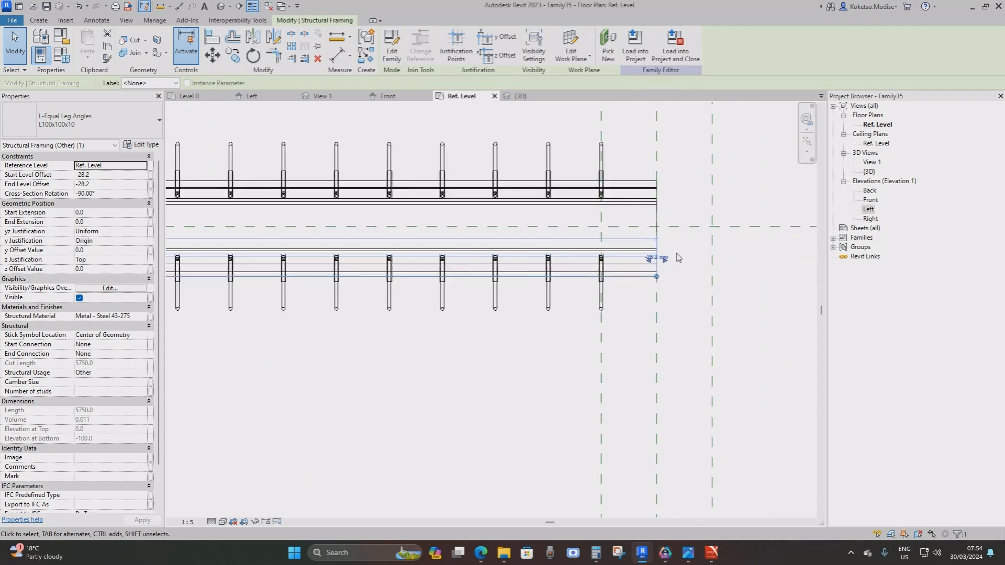
Step: Mirror a copy of the angle about the joint's horizontal centre reference plane
{"action": "key", "text": "Escape"}
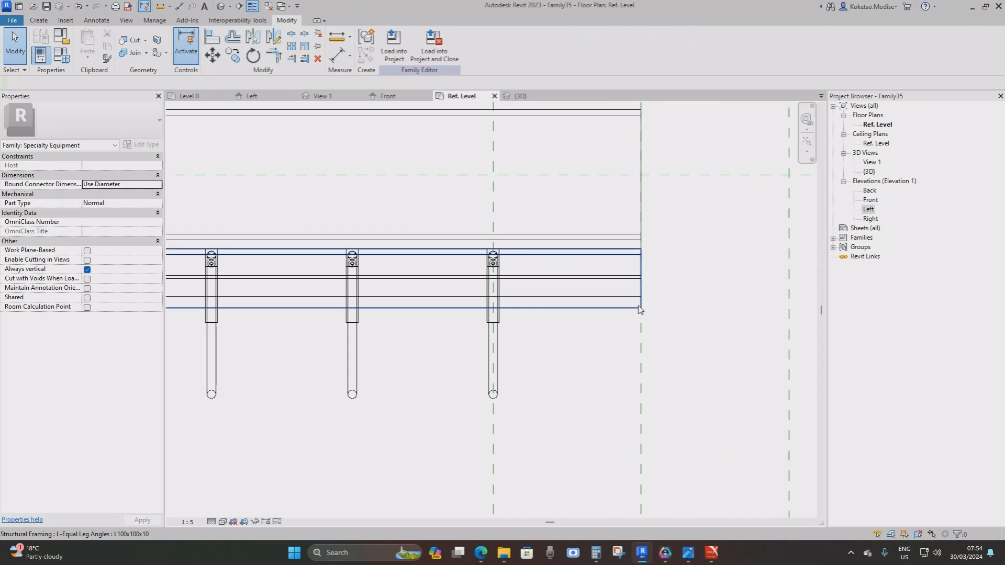
{"action": "left_click", "coordinate": [639, 316]}
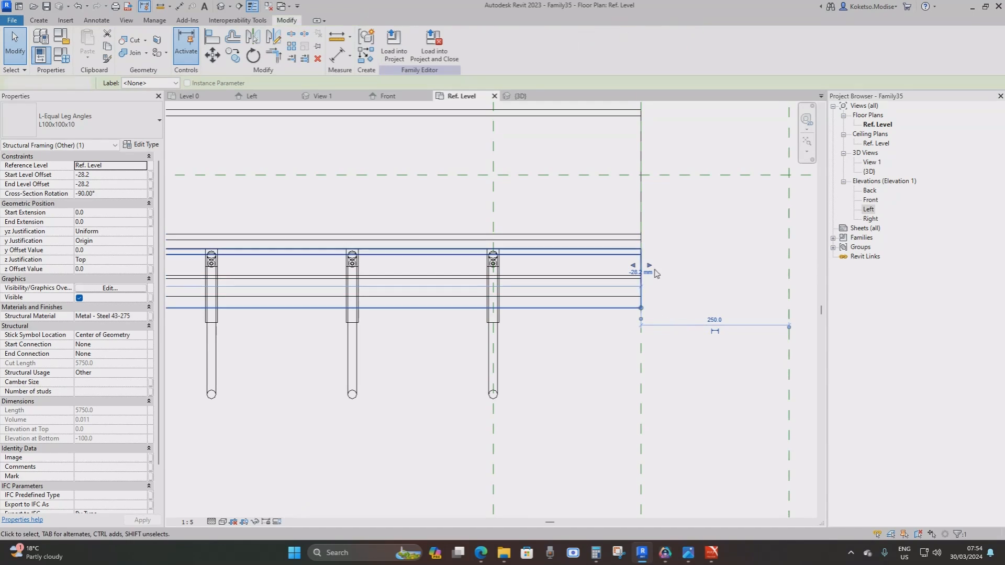
{"action": "left_click", "coordinate": [666, 285]}
{"action": "scroll", "coordinate": [665, 288], "scroll_direction": "down", "scroll_amount": 1}
{"action": "left_click", "coordinate": [628, 306]}
{"action": "middle_click_drag", "start_coordinate": [650, 239], "coordinate": [603, 296]}
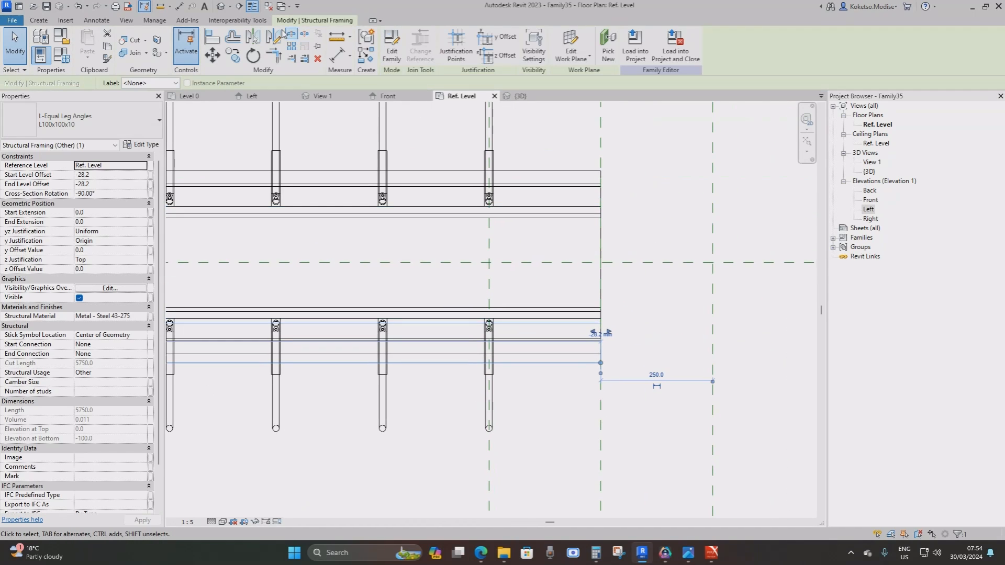
{"action": "left_click", "coordinate": [252, 37]}
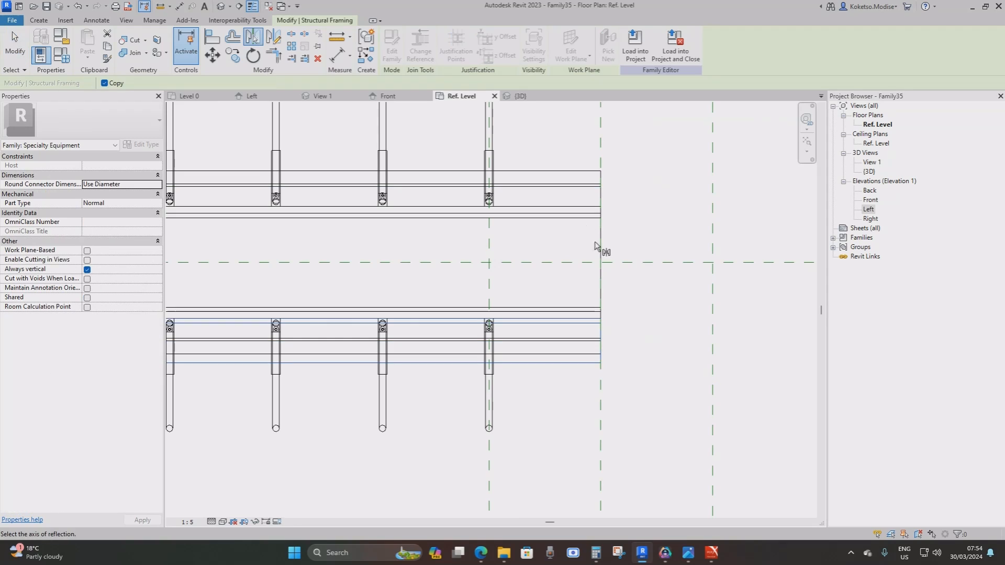
{"action": "left_click", "coordinate": [624, 266]}
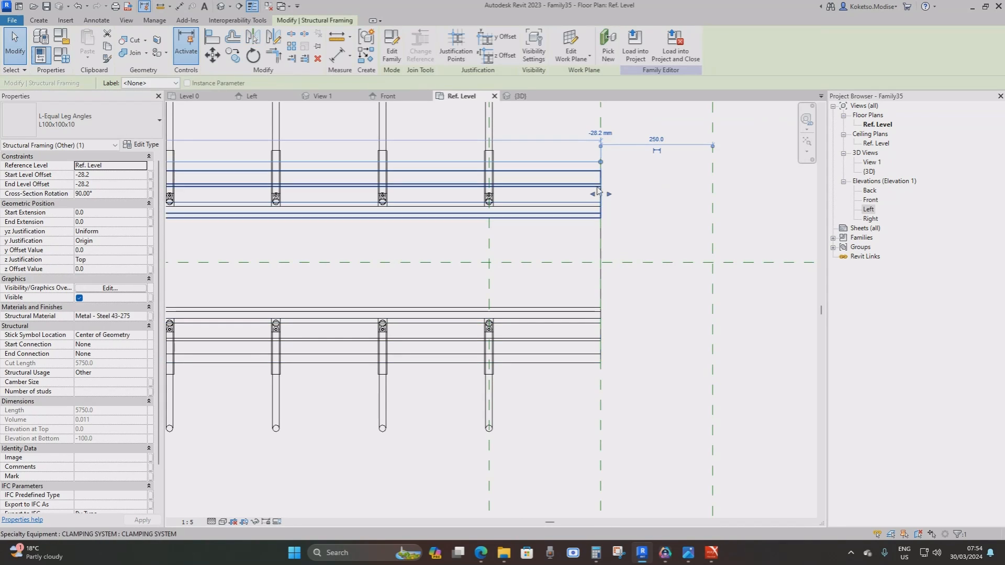
{"action": "left_click", "coordinate": [635, 188]}
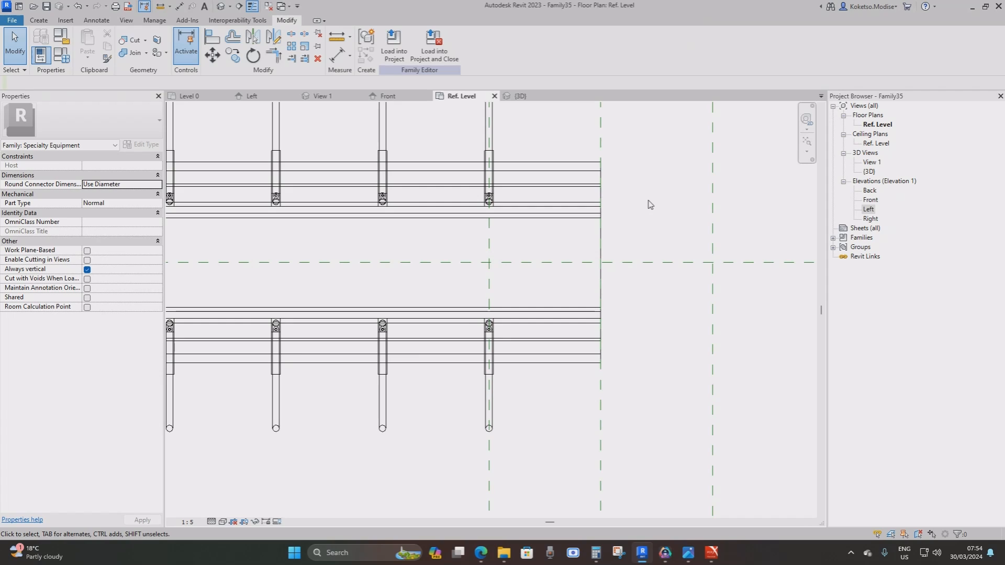
Step: Align the right ends of both angles to the reference plane at the joint's right end and lock the alignments
{"action": "key", "text": "a"}
{"action": "key", "text": "l"}
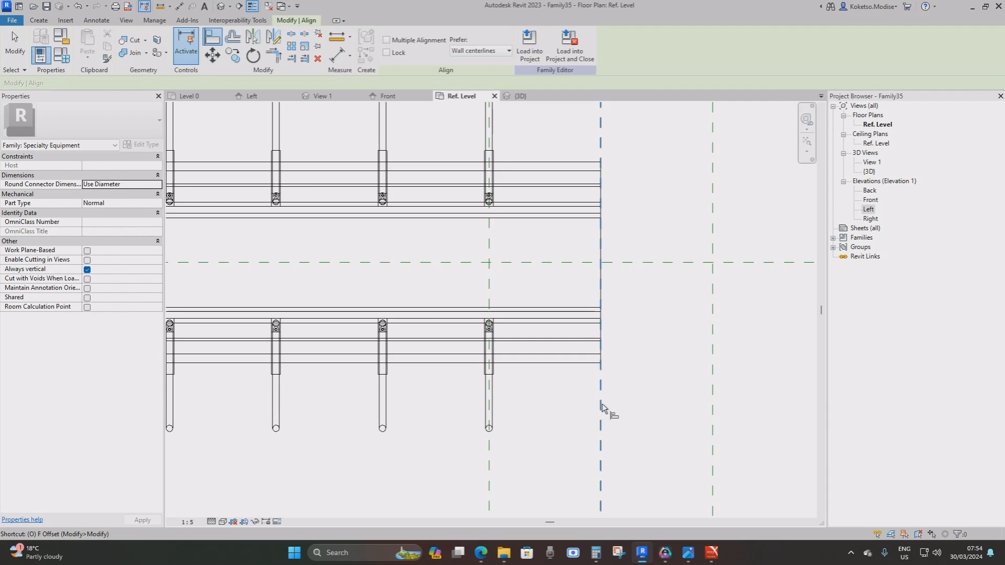
{"action": "scroll", "coordinate": [602, 408], "scroll_direction": "down", "scroll_amount": 5}
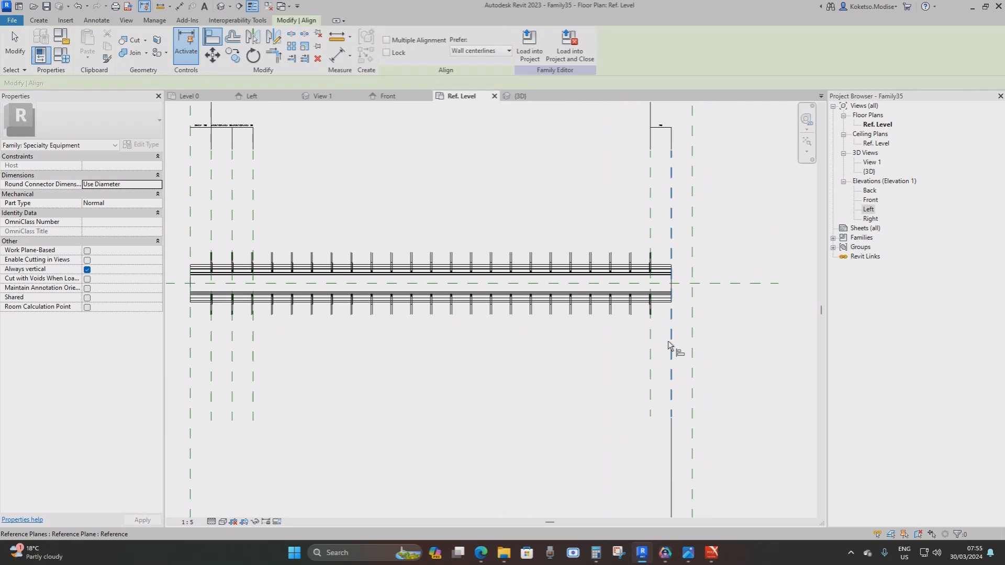
{"action": "middle_click_drag", "start_coordinate": [584, 363], "coordinate": [672, 339]}
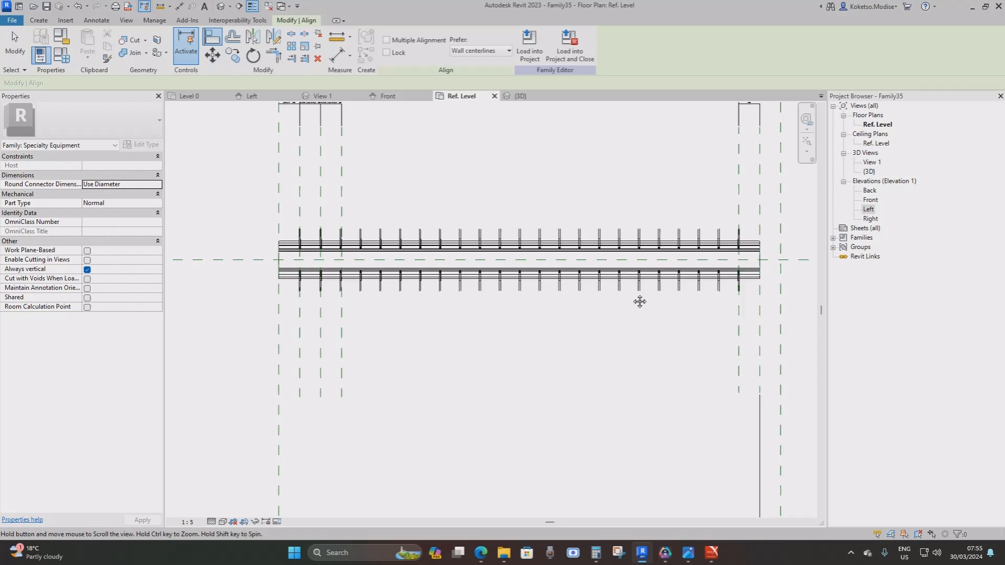
{"action": "scroll", "coordinate": [639, 298], "scroll_direction": "up", "scroll_amount": 6}
{"action": "scroll", "coordinate": [602, 287], "scroll_direction": "up", "scroll_amount": 2}
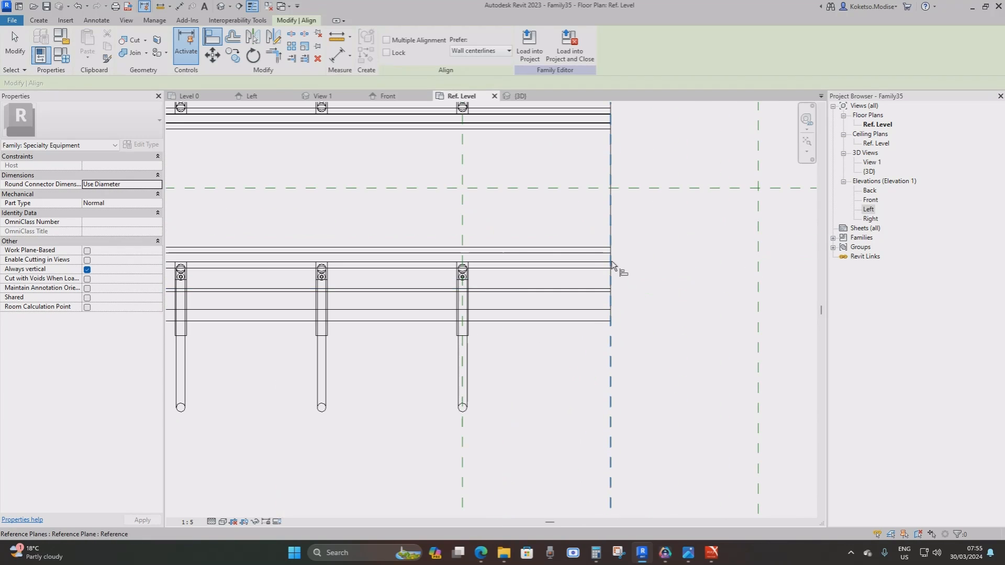
{"action": "left_click", "coordinate": [613, 264]}
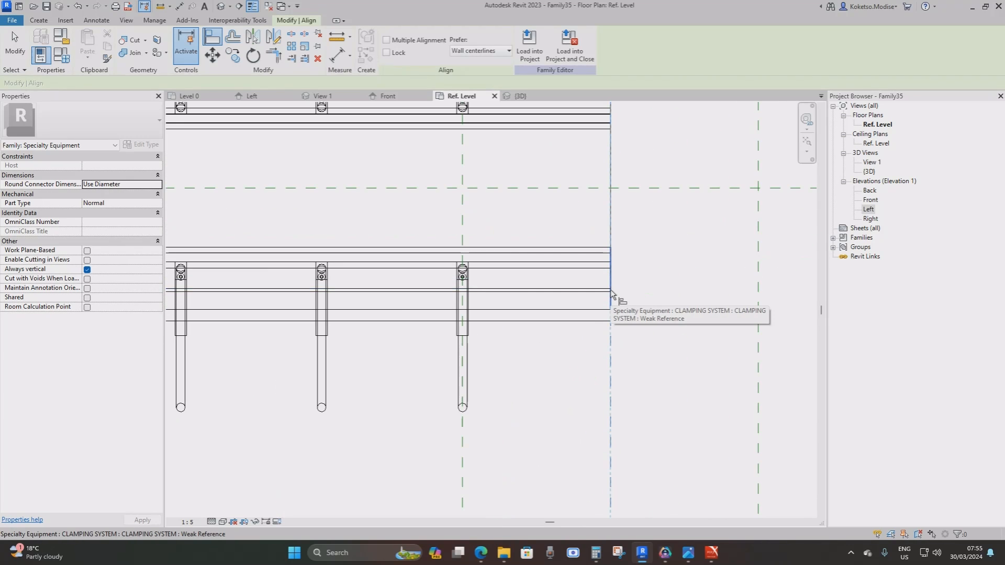
{"action": "left_click", "coordinate": [611, 293]}
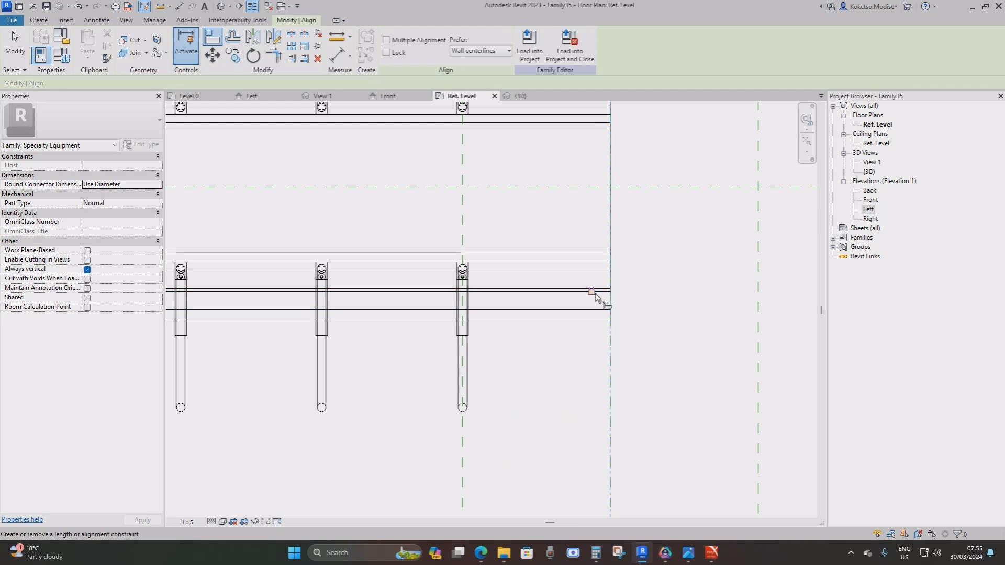
{"action": "middle_click_drag", "start_coordinate": [594, 299], "coordinate": [576, 379]}
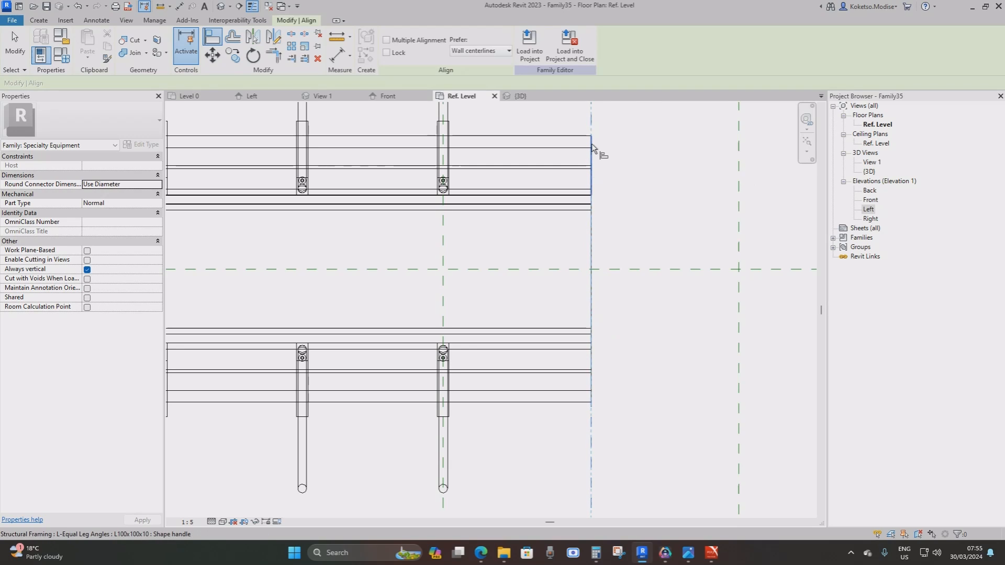
{"action": "left_click", "coordinate": [575, 293]}
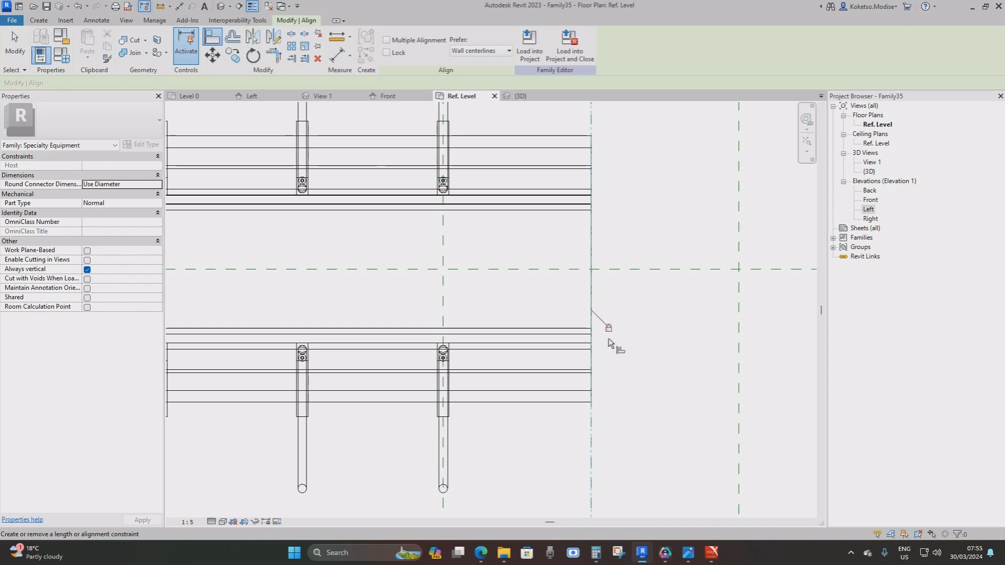
{"action": "left_click", "coordinate": [592, 360]}
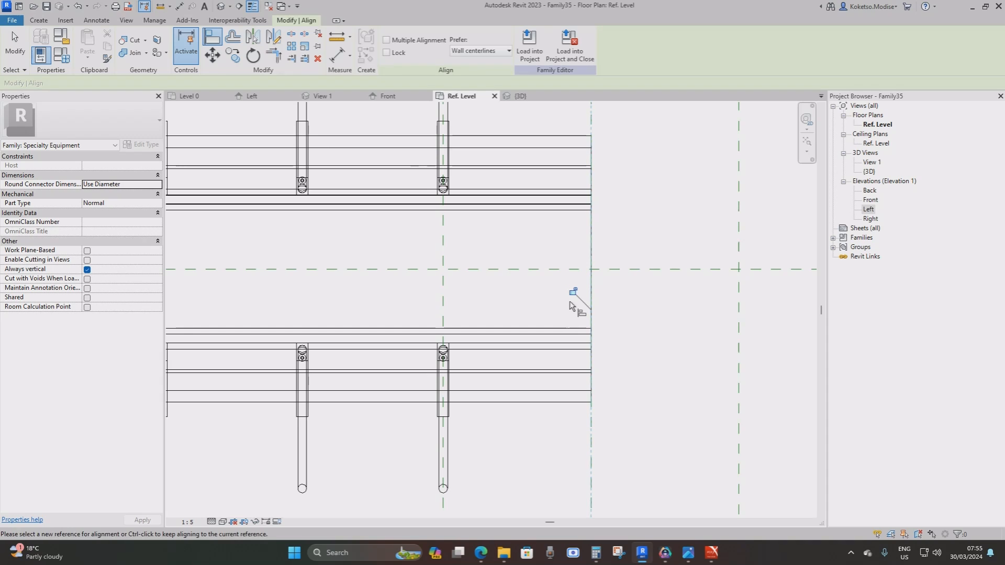
Step: Align the left ends of both angles to the reference plane at the joint's left end and lock the alignments
{"action": "scroll", "coordinate": [646, 294], "scroll_direction": "down", "scroll_amount": 5}
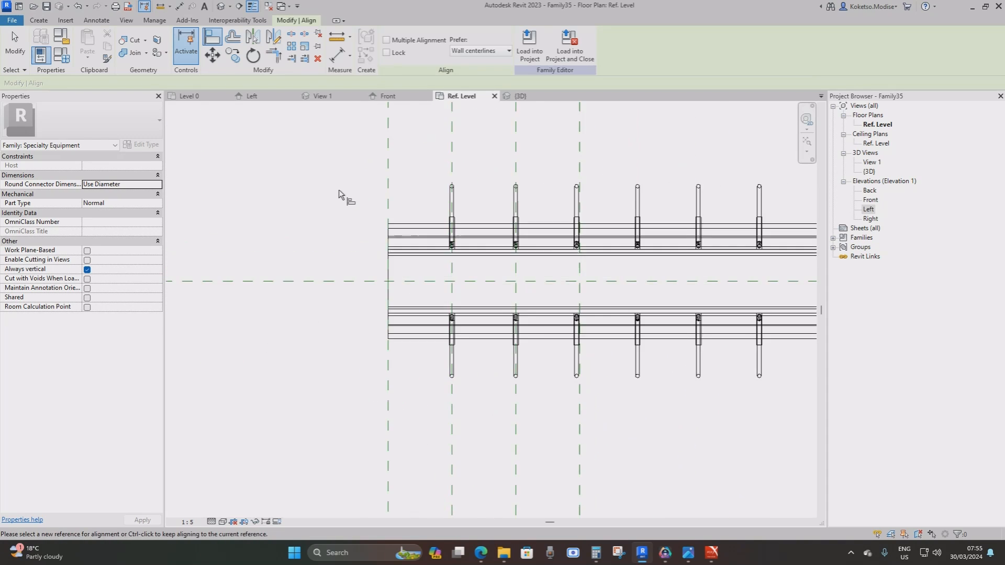
{"action": "scroll", "coordinate": [395, 213], "scroll_direction": "up", "scroll_amount": 3}
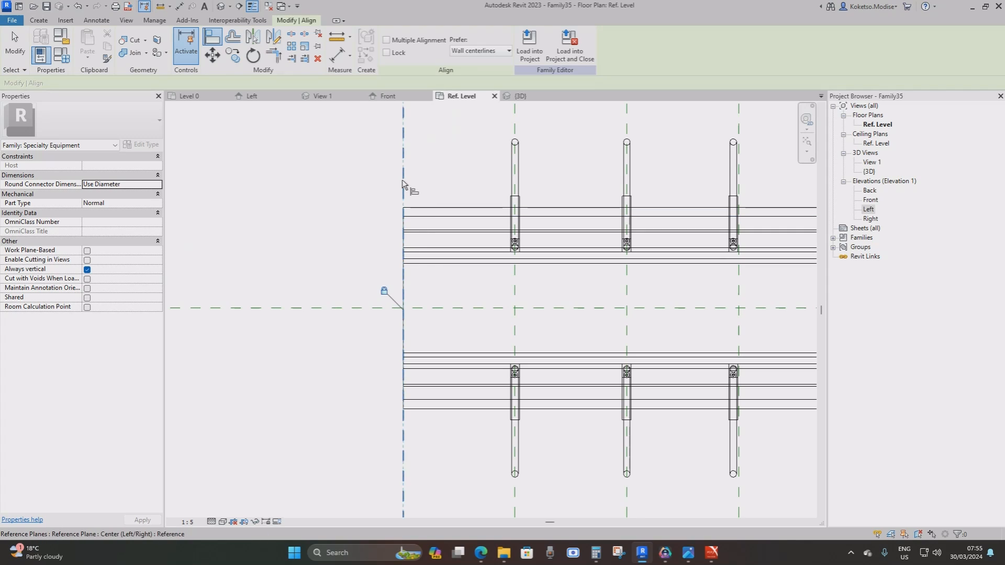
{"action": "middle_click_drag", "start_coordinate": [423, 330], "coordinate": [455, 218]}
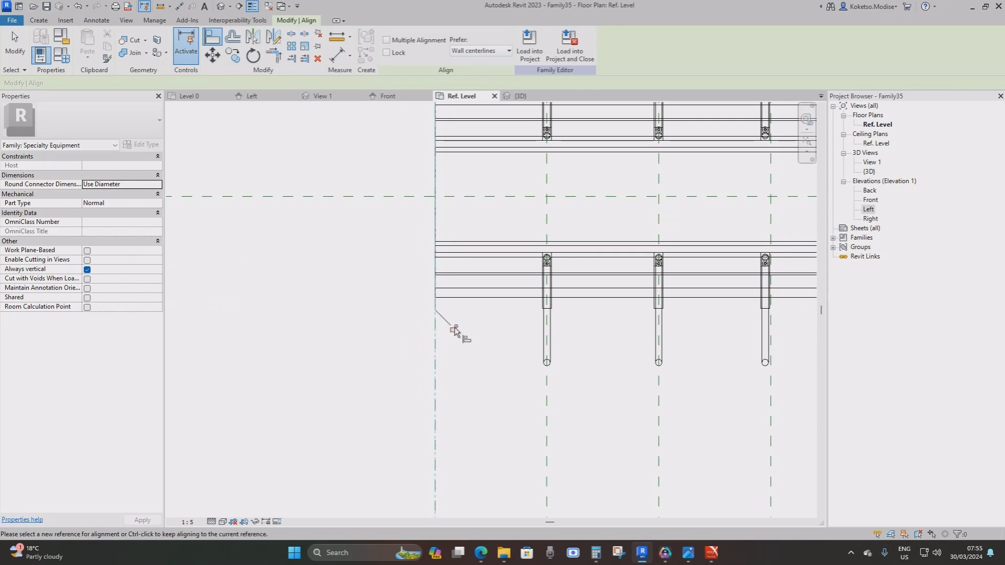
{"action": "left_click", "coordinate": [412, 292]}
{"action": "scroll", "coordinate": [369, 295], "scroll_direction": "down", "scroll_amount": 5}
Step: Check the anchors near the joint's left end against their vertical reference planes
{"action": "middle_click_drag", "start_coordinate": [436, 256], "coordinate": [460, 301]}
{"action": "scroll", "coordinate": [461, 300], "scroll_direction": "up", "scroll_amount": 2}
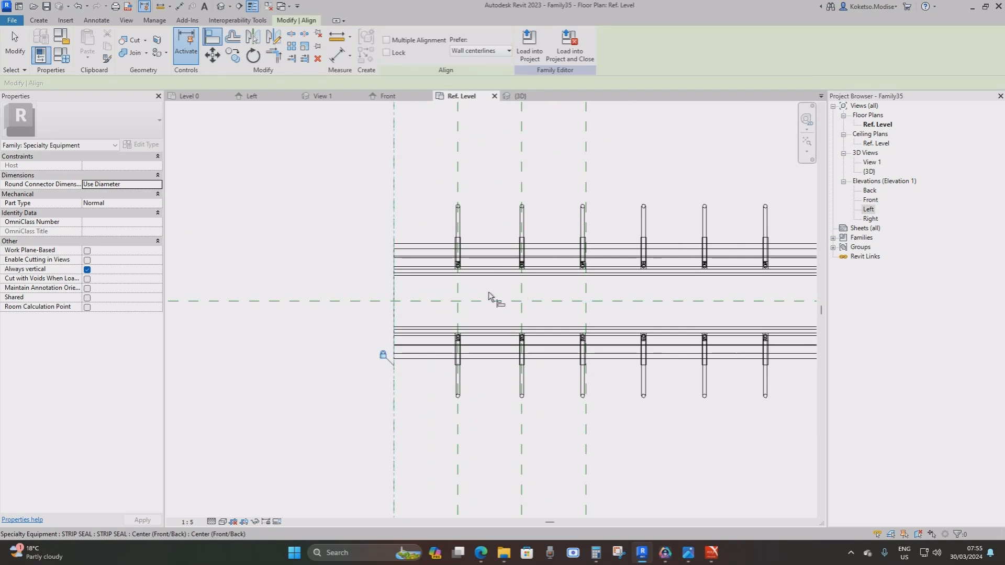
{"action": "scroll", "coordinate": [523, 263], "scroll_direction": "up", "scroll_amount": 3}
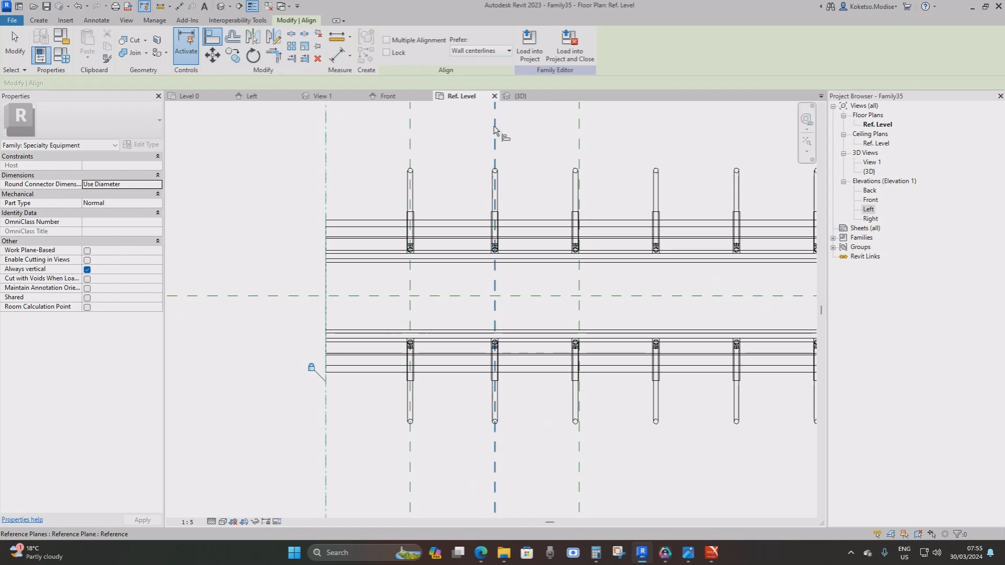
{"action": "scroll", "coordinate": [495, 212], "scroll_direction": "up", "scroll_amount": 2}
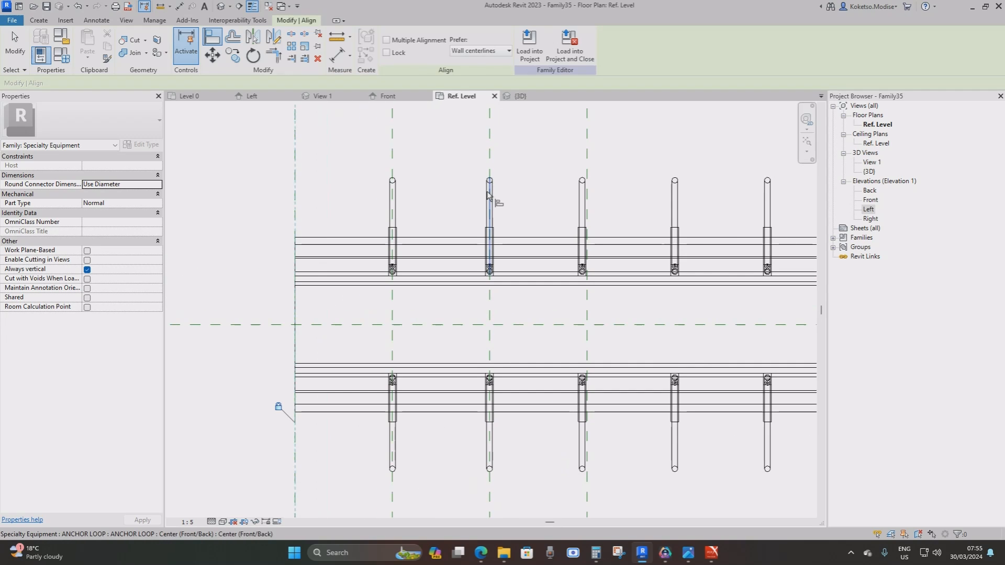
{"action": "scroll", "coordinate": [495, 244], "scroll_direction": "up", "scroll_amount": 3}
{"action": "middle_click_drag", "start_coordinate": [500, 224], "coordinate": [505, 285]}
{"action": "scroll", "coordinate": [508, 283], "scroll_direction": "down", "scroll_amount": 7}
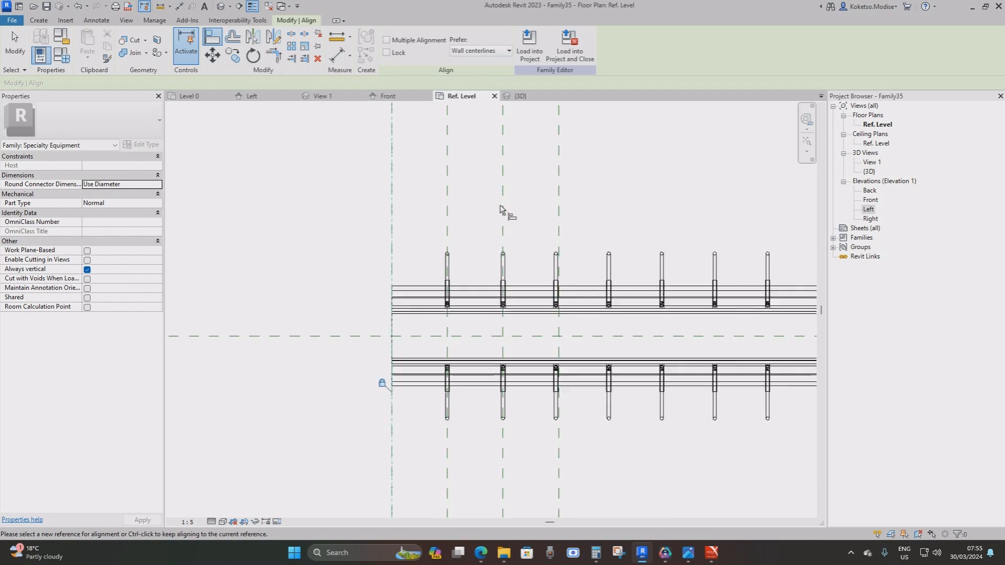
{"action": "scroll", "coordinate": [461, 222], "scroll_direction": "down", "scroll_amount": 5}
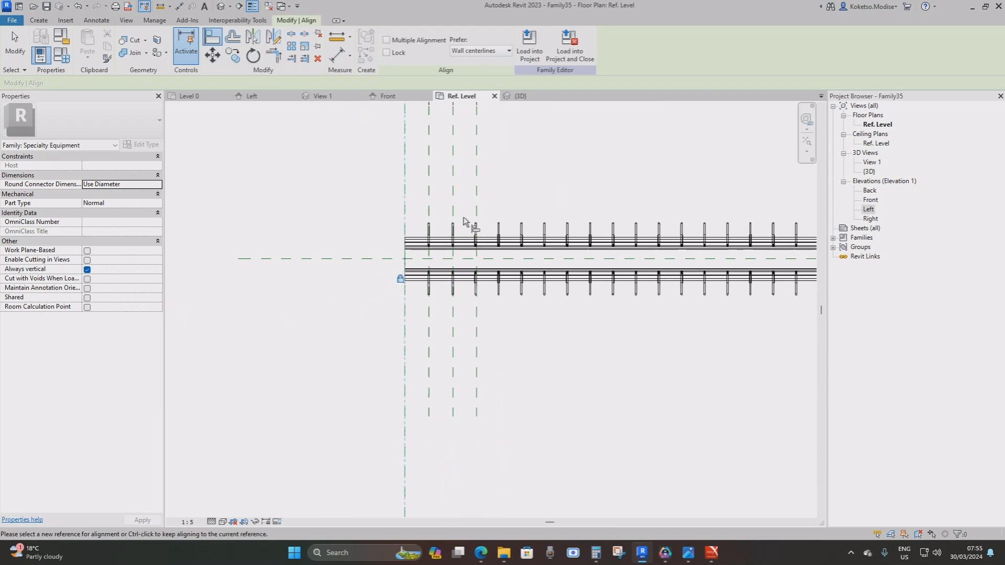
Step: Align the parts of the upper anchor nearest the joint's right end to its vertical reference plane and lock the alignments
{"action": "middle_click_drag", "start_coordinate": [647, 251], "coordinate": [275, 255]}
{"action": "scroll", "coordinate": [558, 225], "scroll_direction": "up", "scroll_amount": 3}
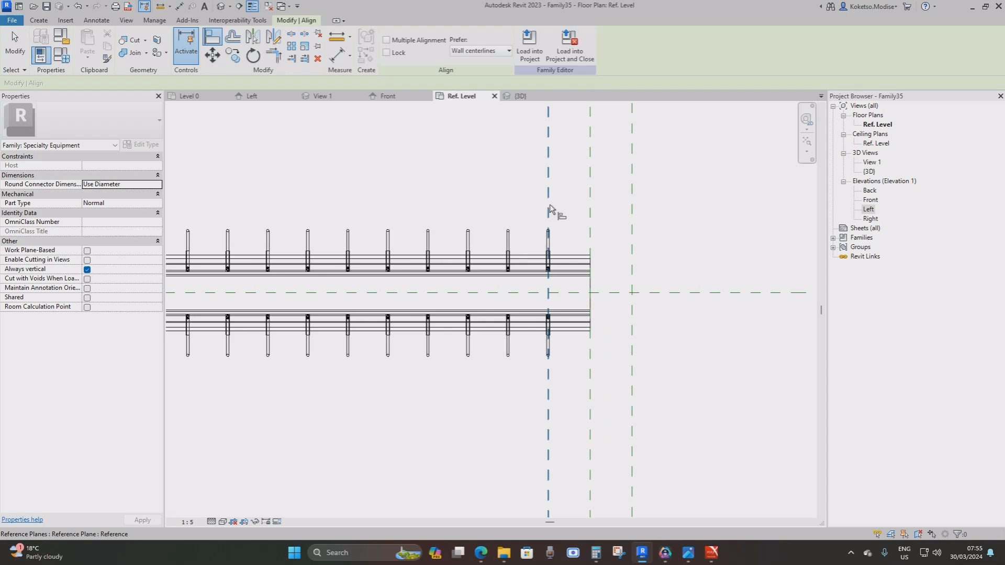
{"action": "scroll", "coordinate": [554, 227], "scroll_direction": "up", "scroll_amount": 4}
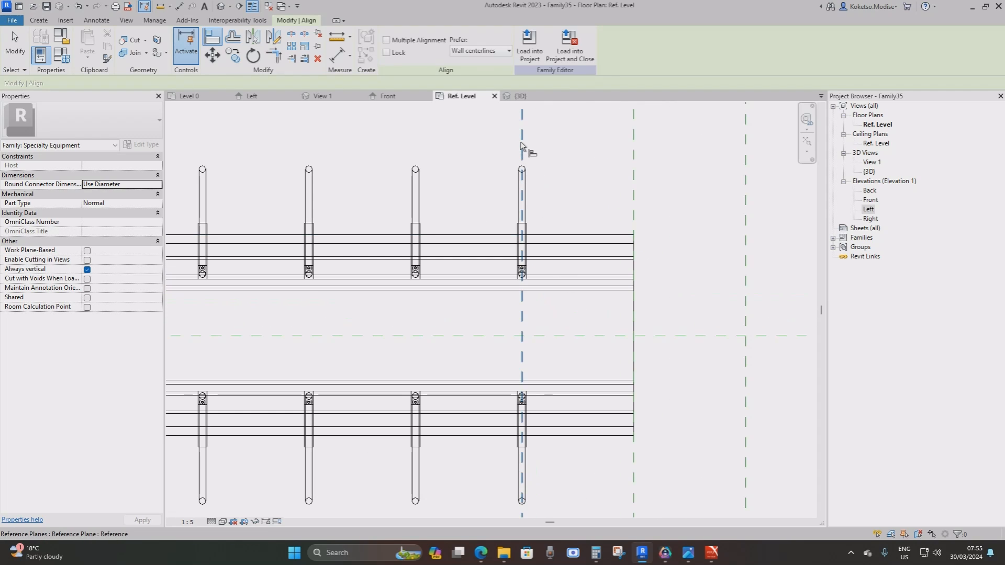
{"action": "scroll", "coordinate": [521, 189], "scroll_direction": "up", "scroll_amount": 1}
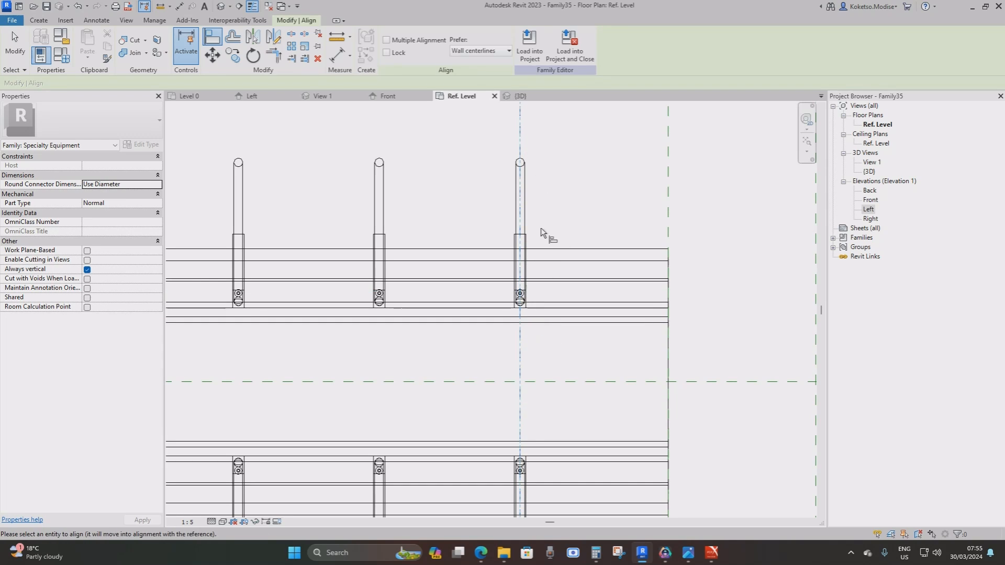
{"action": "scroll", "coordinate": [529, 257], "scroll_direction": "up", "scroll_amount": 2}
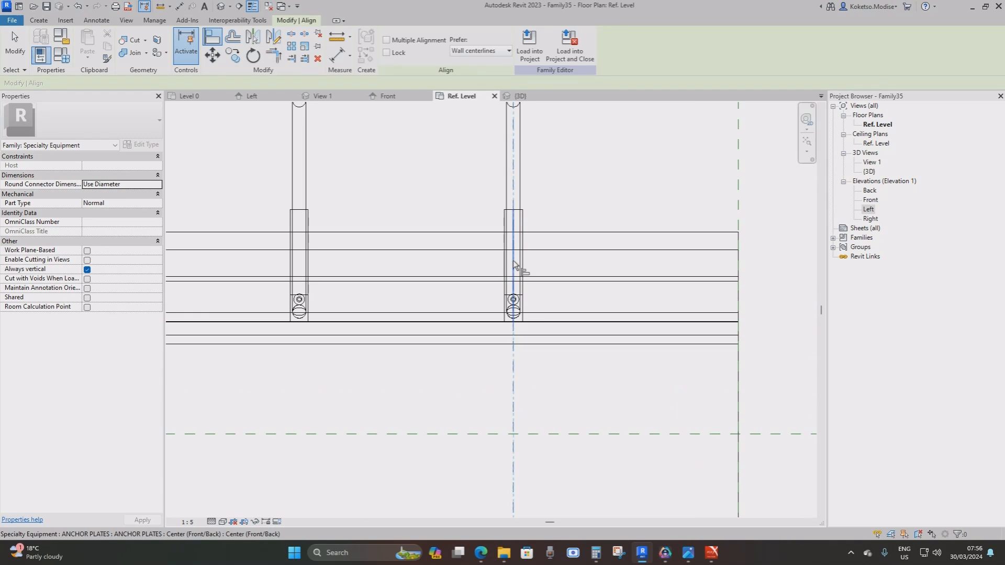
{"action": "scroll", "coordinate": [506, 151], "scroll_direction": "down", "scroll_amount": 2}
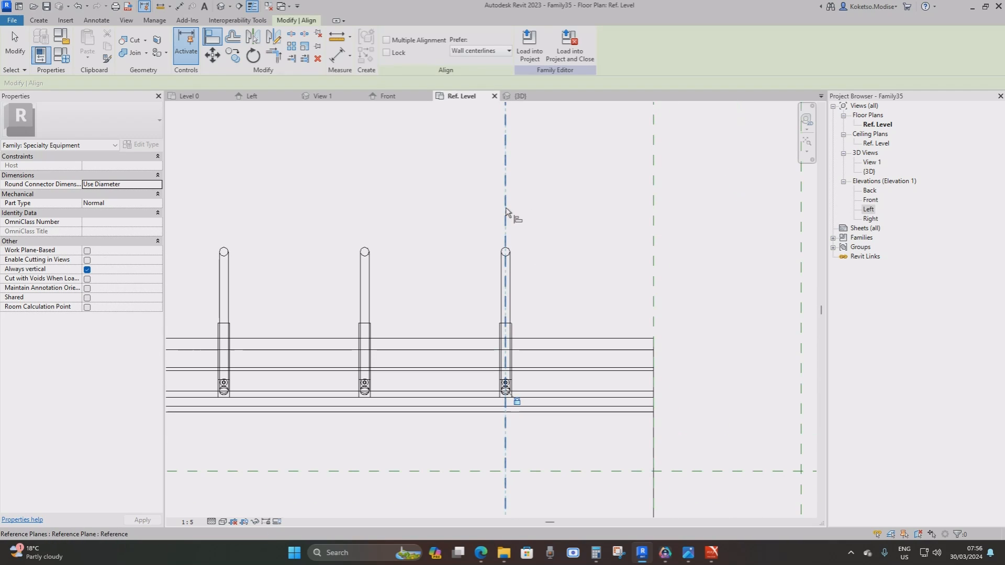
{"action": "scroll", "coordinate": [506, 384], "scroll_direction": "up", "scroll_amount": 2}
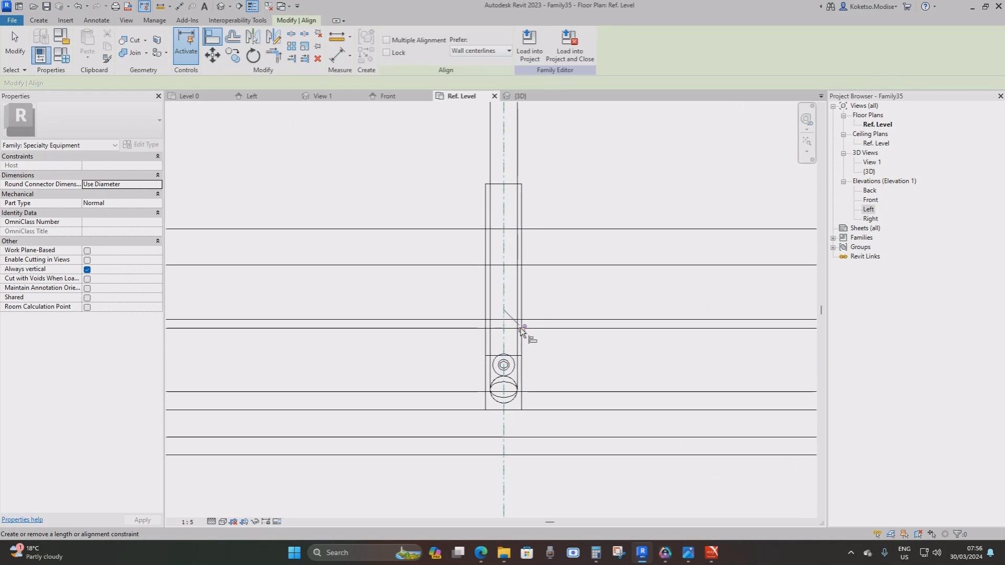
Step: Align the parts of the lower anchor nearest the joint's right end, including loop and studs, to the same reference plane and lock them
{"action": "middle_click_drag", "start_coordinate": [523, 238], "coordinate": [540, 119]}
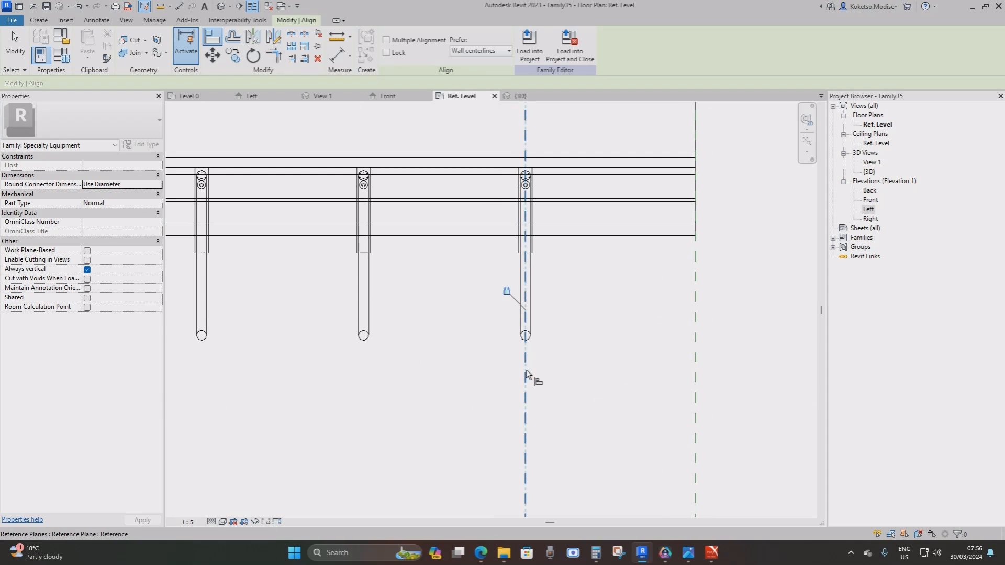
{"action": "scroll", "coordinate": [542, 174], "scroll_direction": "up", "scroll_amount": 3}
{"action": "scroll", "coordinate": [519, 202], "scroll_direction": "down", "scroll_amount": 3}
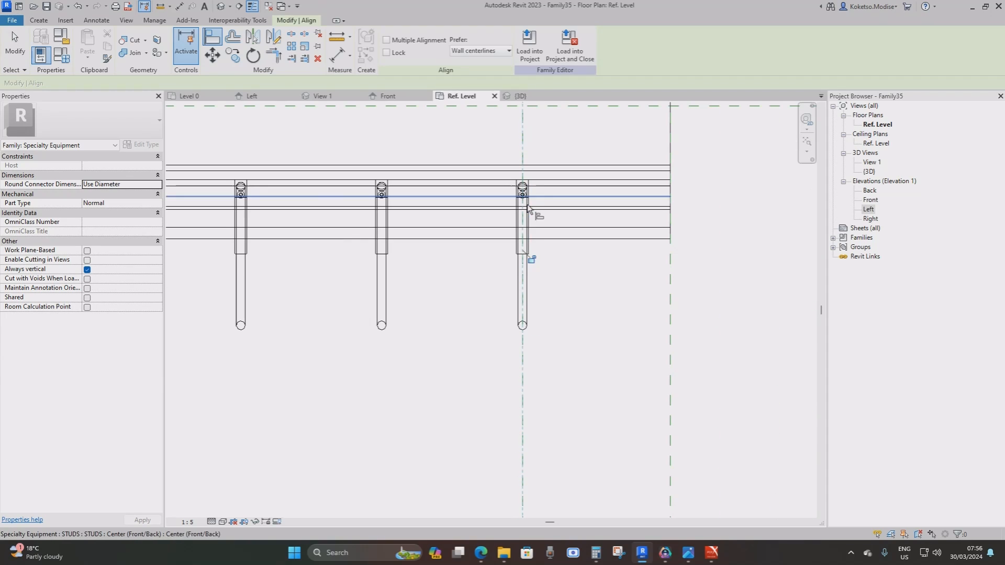
{"action": "scroll", "coordinate": [526, 204], "scroll_direction": "up", "scroll_amount": 3}
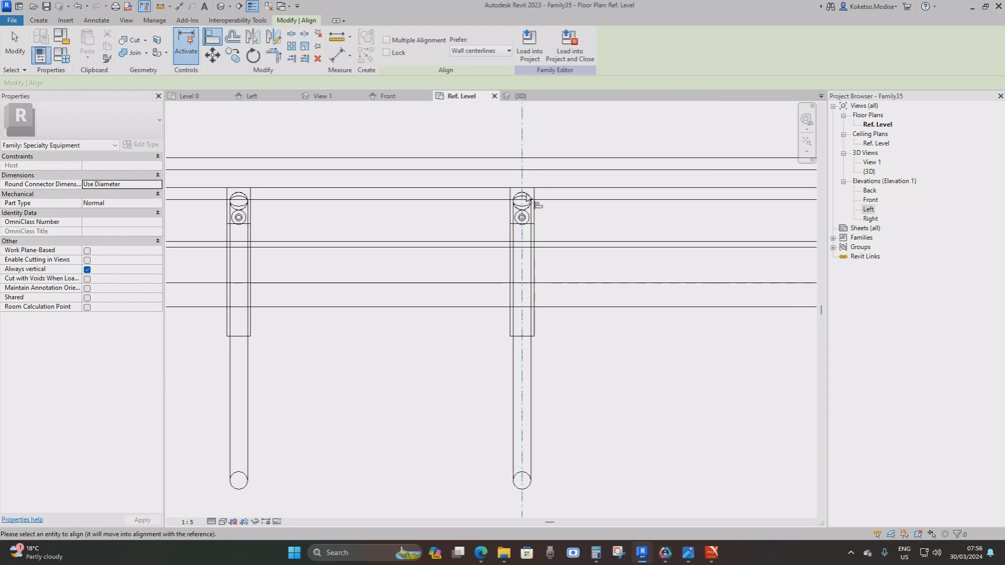
{"action": "scroll", "coordinate": [547, 220], "scroll_direction": "down", "scroll_amount": 3}
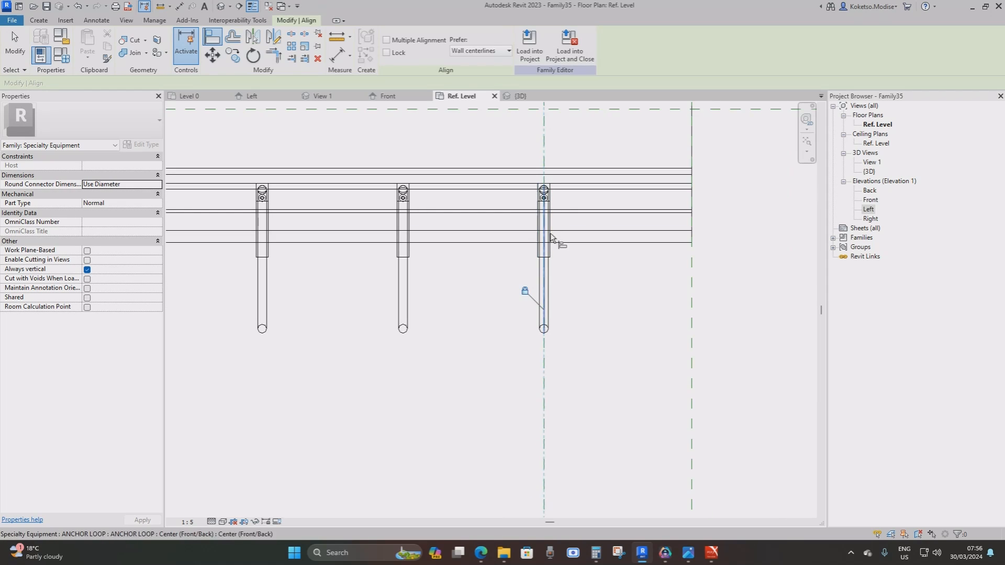
Step: Align the loop, studs and plate of the second lower anchor from the left to its vertical reference plane and lock the alignments
{"action": "scroll", "coordinate": [550, 236], "scroll_direction": "down", "scroll_amount": 4}
{"action": "middle_click_drag", "start_coordinate": [346, 241], "coordinate": [602, 267]}
{"action": "middle_click_drag", "start_coordinate": [257, 253], "coordinate": [702, 191]}
{"action": "scroll", "coordinate": [398, 207], "scroll_direction": "down", "scroll_amount": 3}
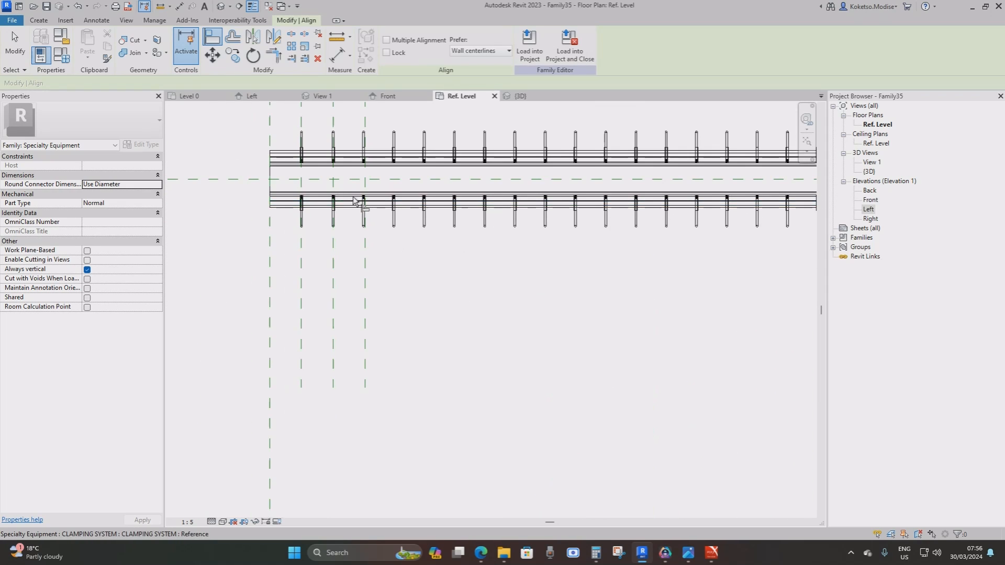
{"action": "scroll", "coordinate": [400, 258], "scroll_direction": "up", "scroll_amount": 3}
{"action": "scroll", "coordinate": [440, 293], "scroll_direction": "up", "scroll_amount": 2}
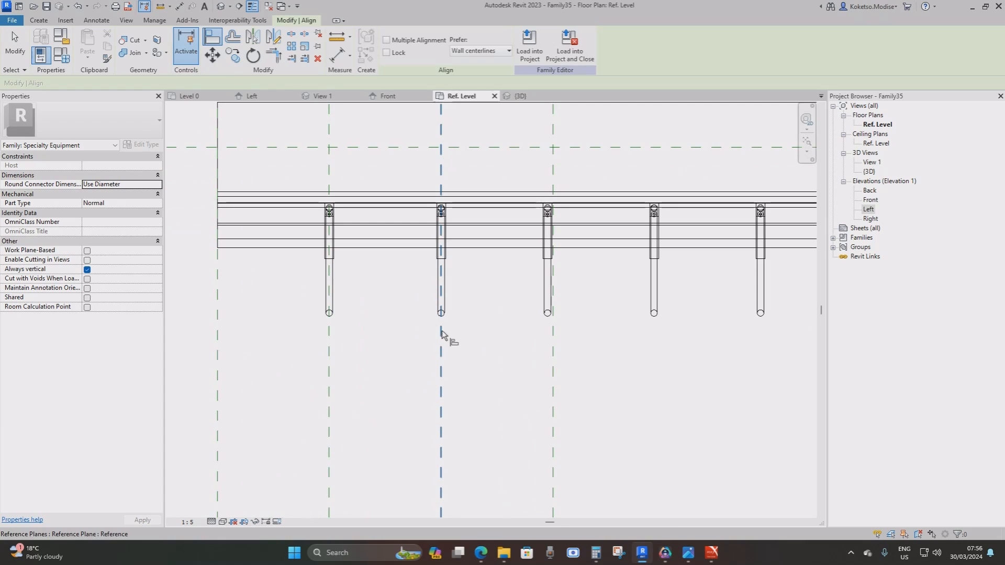
{"action": "left_click", "coordinate": [441, 331]}
{"action": "scroll", "coordinate": [441, 291], "scroll_direction": "up", "scroll_amount": 1}
{"action": "left_click", "coordinate": [441, 289]}
{"action": "left_click", "coordinate": [423, 291]}
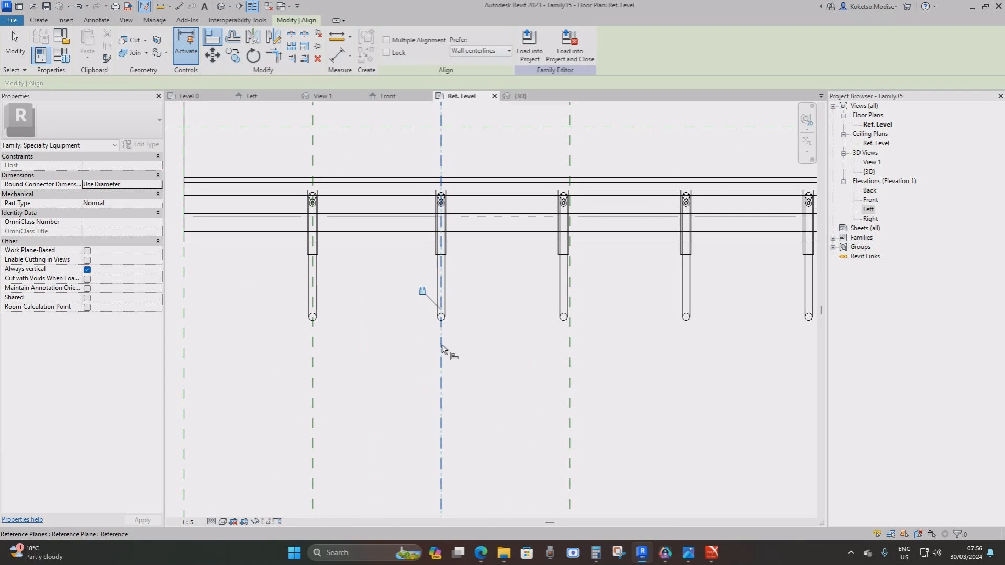
{"action": "left_click", "coordinate": [442, 340]}
{"action": "left_click", "coordinate": [441, 206]}
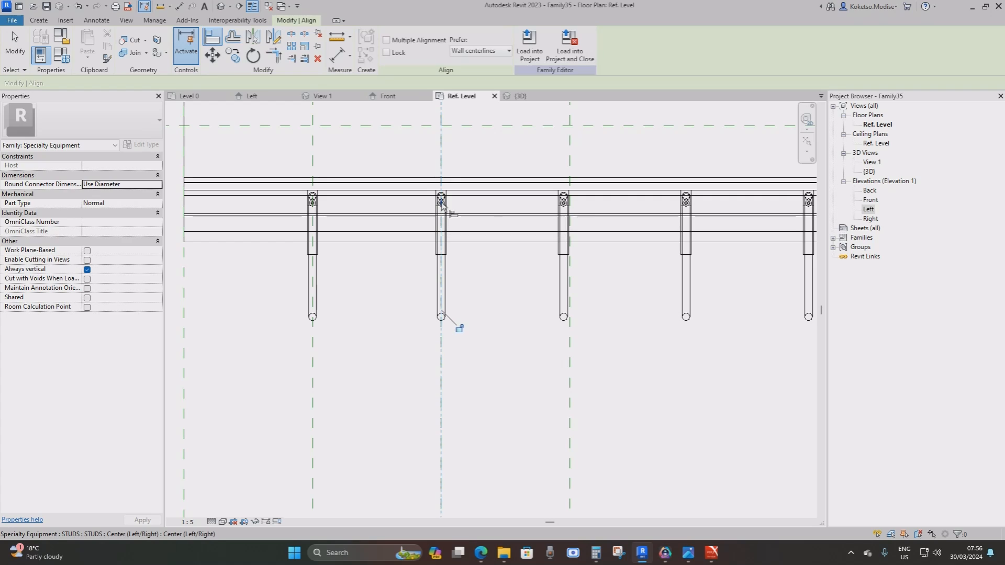
{"action": "left_click", "coordinate": [460, 329]}
{"action": "left_click", "coordinate": [442, 350]}
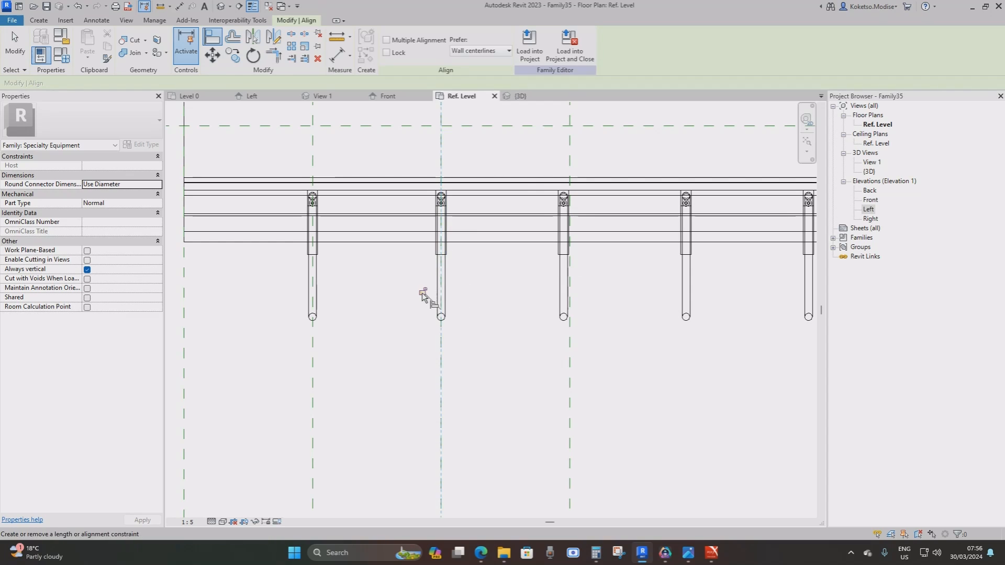
Step: Align the parts of the second upper anchor from the left to its vertical reference plane, lock them and finish aligning
{"action": "middle_click_drag", "start_coordinate": [470, 191], "coordinate": [523, 289]}
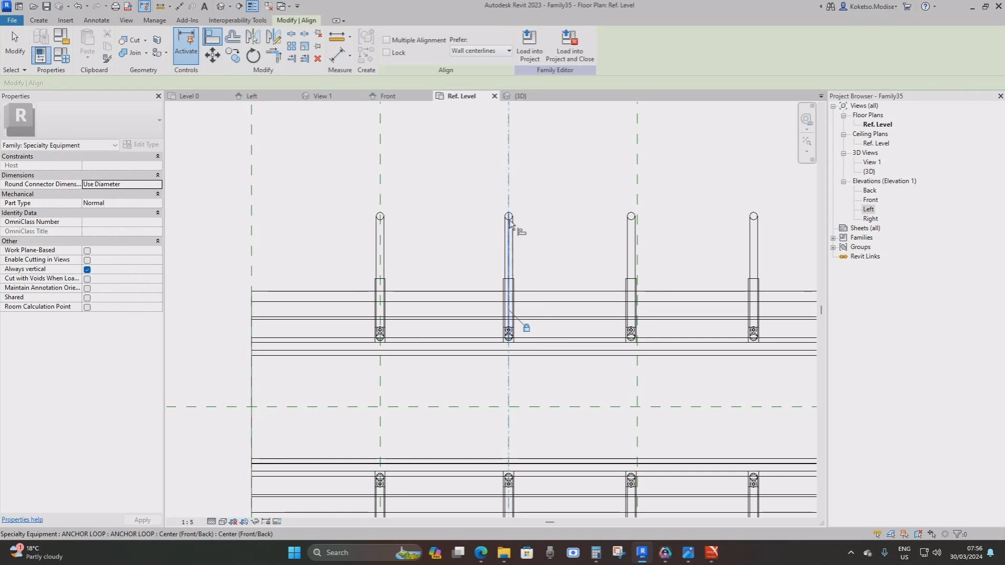
{"action": "scroll", "coordinate": [512, 346], "scroll_direction": "up", "scroll_amount": 3}
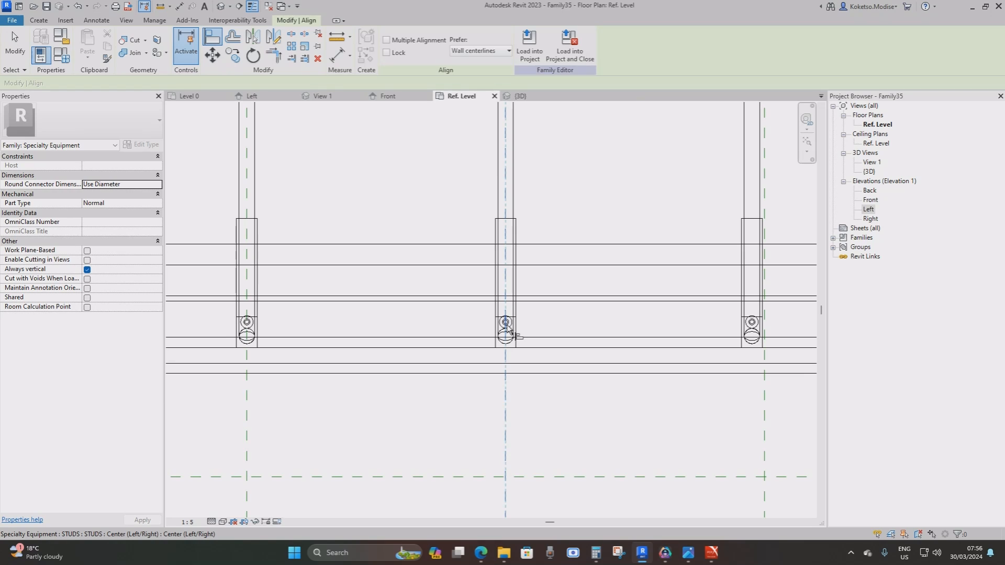
{"action": "scroll", "coordinate": [524, 331], "scroll_direction": "down", "scroll_amount": 8}
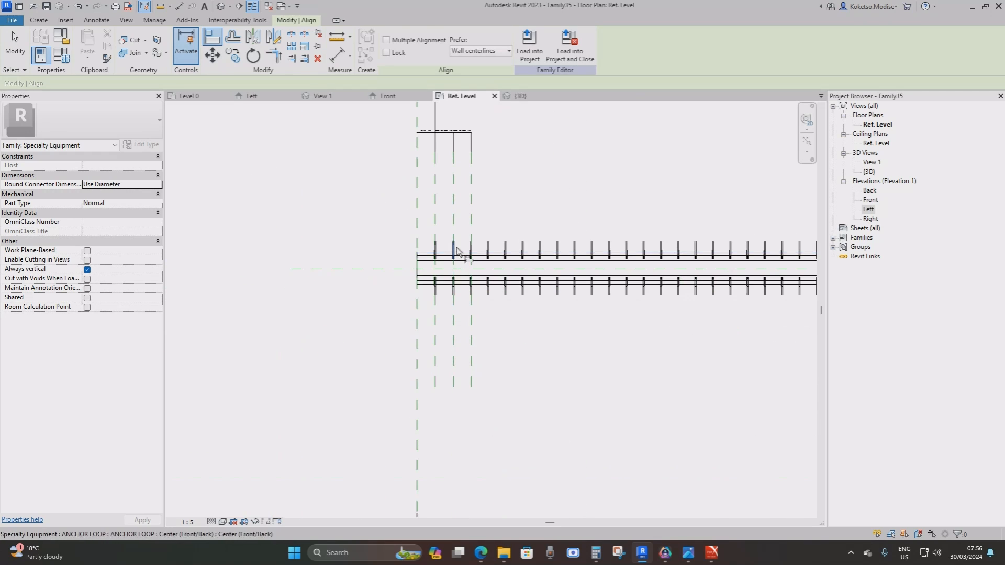
{"action": "key", "text": "Escape"}
Step: Examine the ACTUAL LENGTH dimension, the anchor array and the angle ends in the floor plan
{"action": "scroll", "coordinate": [523, 240], "scroll_direction": "up", "scroll_amount": 3}
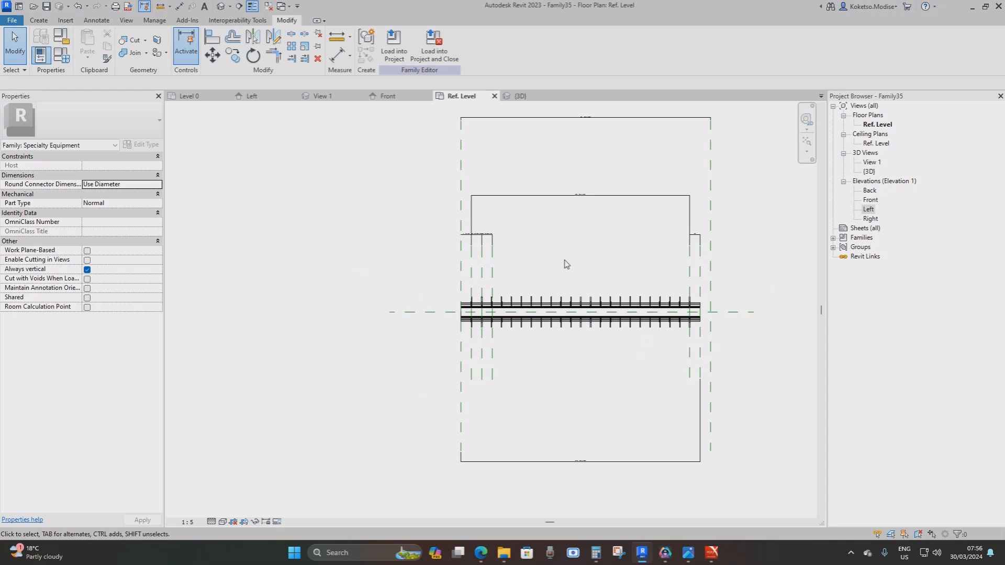
{"action": "scroll", "coordinate": [597, 479], "scroll_direction": "up", "scroll_amount": 4}
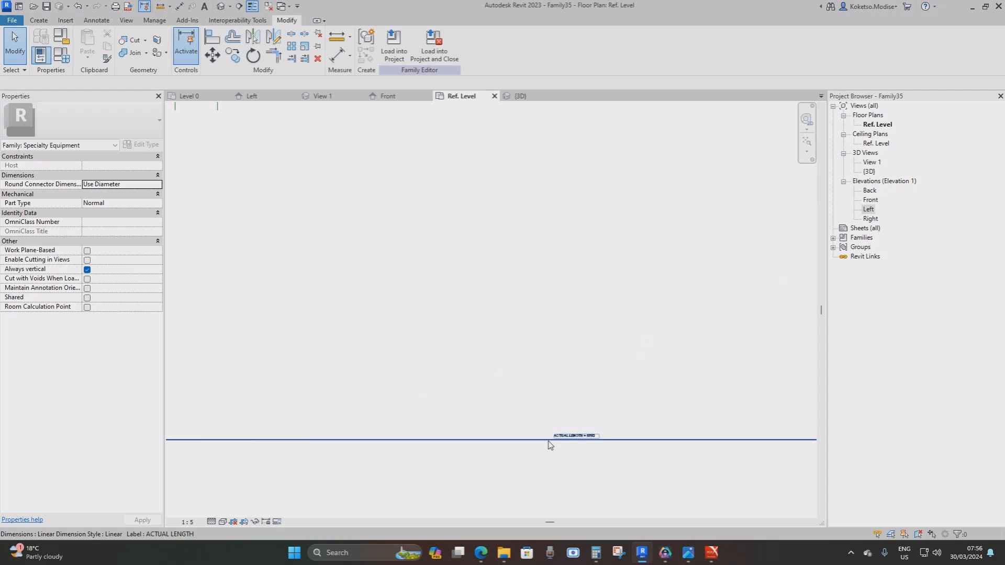
{"action": "scroll", "coordinate": [551, 443], "scroll_direction": "down", "scroll_amount": 2}
{"action": "scroll", "coordinate": [554, 446], "scroll_direction": "up", "scroll_amount": 2}
{"action": "scroll", "coordinate": [549, 440], "scroll_direction": "down", "scroll_amount": 3}
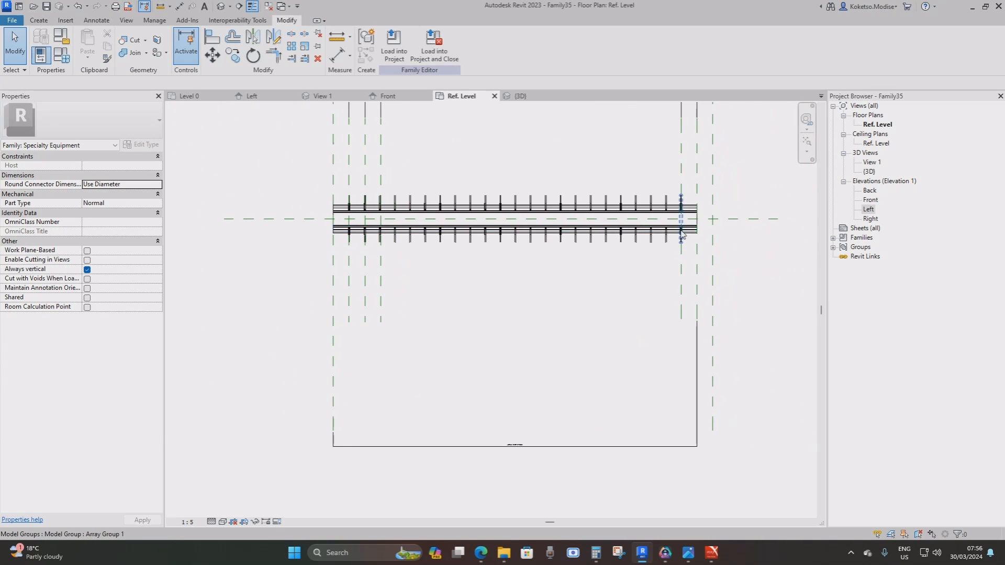
{"action": "scroll", "coordinate": [681, 201], "scroll_direction": "up", "scroll_amount": 5}
{"action": "middle_click_drag", "start_coordinate": [670, 237], "coordinate": [621, 274]}
{"action": "scroll", "coordinate": [612, 280], "scroll_direction": "up", "scroll_amount": 2}
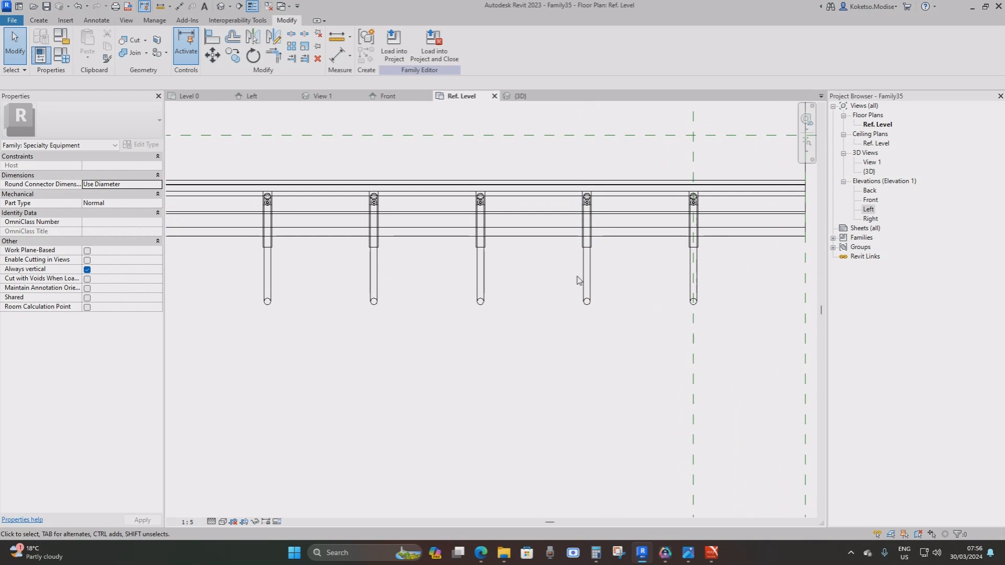
{"action": "scroll", "coordinate": [579, 280], "scroll_direction": "down", "scroll_amount": 2}
{"action": "scroll", "coordinate": [524, 238], "scroll_direction": "down", "scroll_amount": 2}
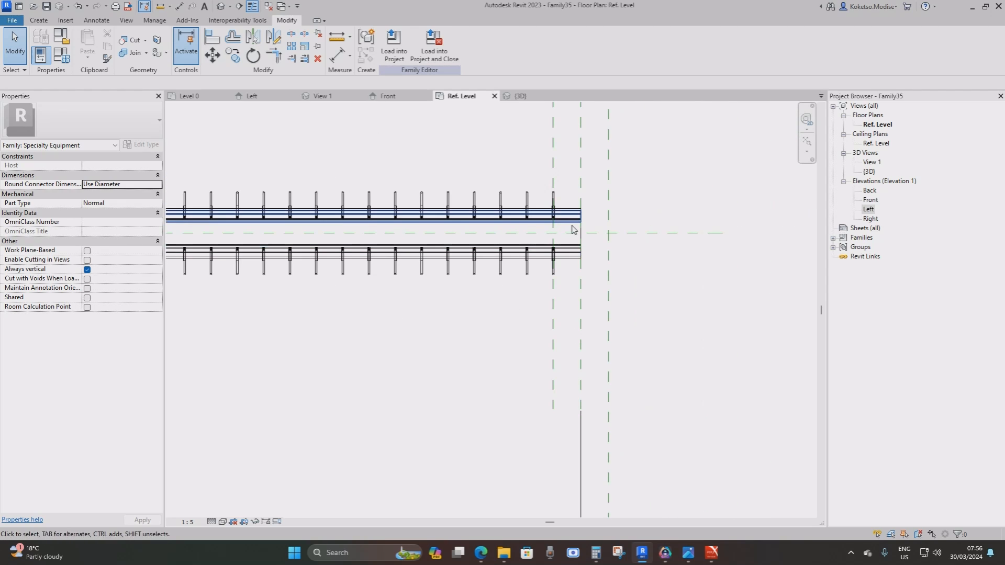
{"action": "scroll", "coordinate": [585, 245], "scroll_direction": "down", "scroll_amount": 3}
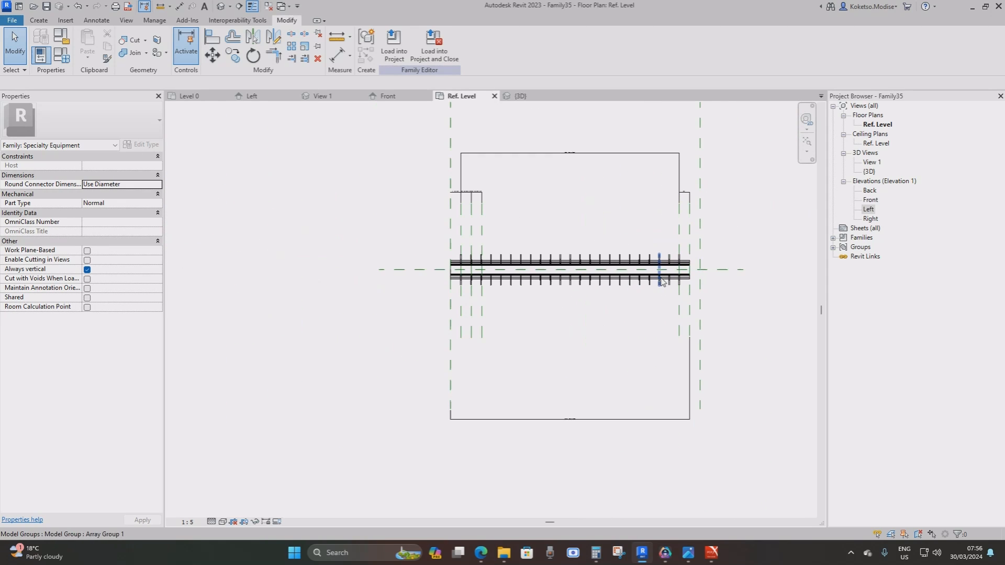
{"action": "middle_click_drag", "start_coordinate": [609, 234], "coordinate": [524, 294]}
Step: Inspect the whole expansion joint in the 3D view, orbiting around it, and return to the Ref. Level floor plan
{"action": "left_click", "coordinate": [525, 96]}
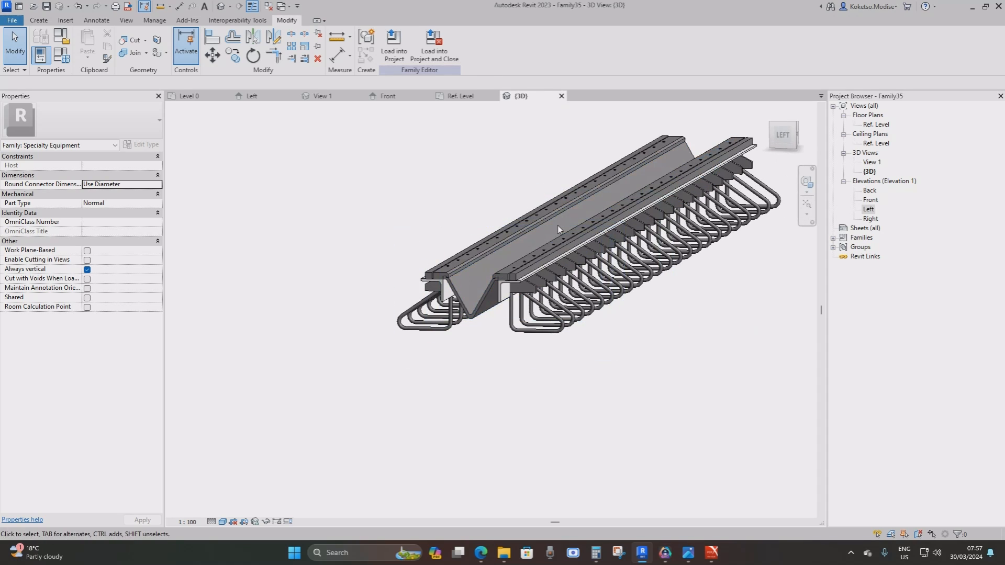
{"action": "scroll", "coordinate": [529, 268], "scroll_direction": "up", "scroll_amount": 2}
{"action": "scroll", "coordinate": [515, 320], "scroll_direction": "down", "scroll_amount": 3}
{"action": "middle_click_drag", "start_coordinate": [632, 325], "coordinate": [517, 211], "text": "shift"}
{"action": "scroll", "coordinate": [622, 320], "scroll_direction": "up", "scroll_amount": 2}
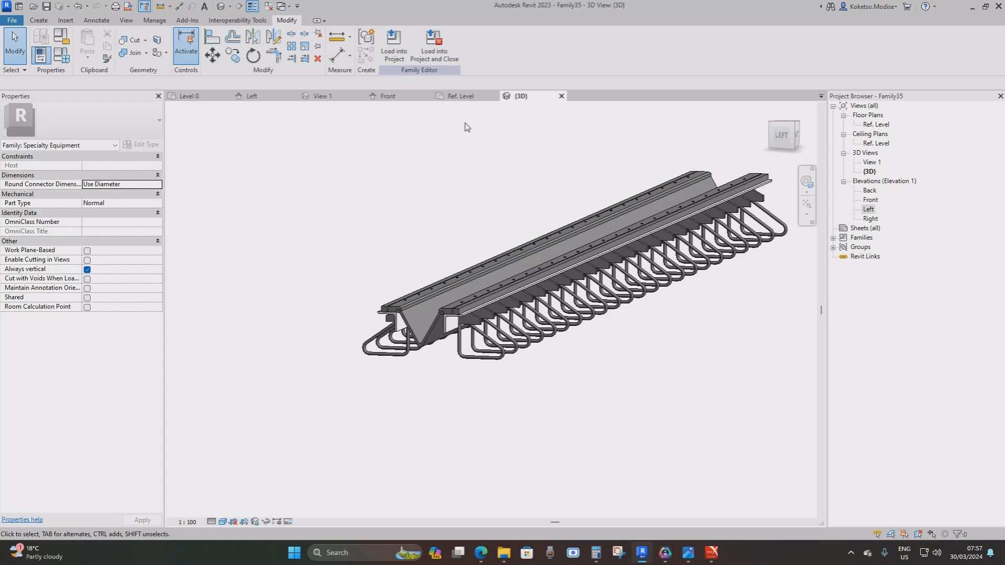
{"action": "left_click", "coordinate": [457, 98]}
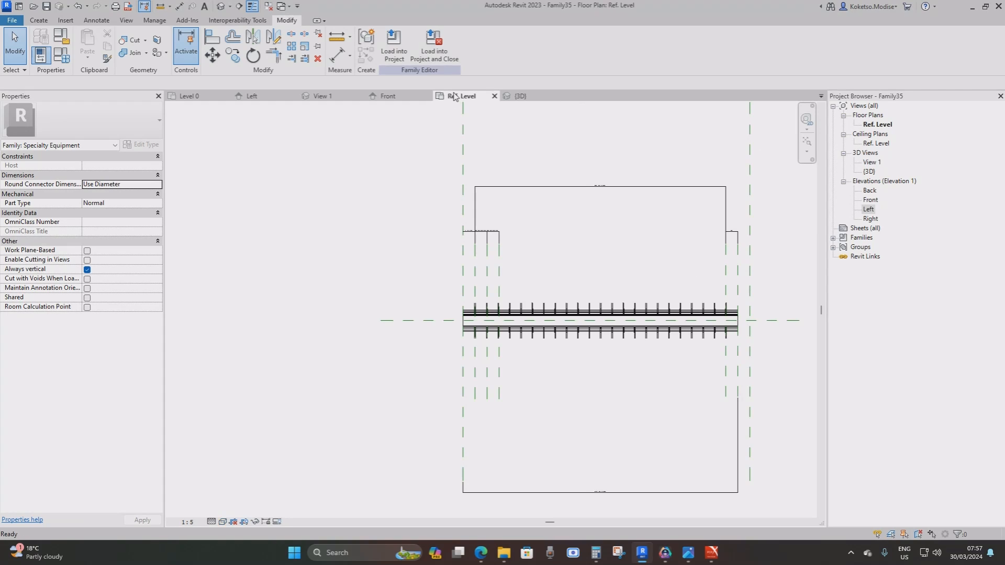
Step: Open the family types and set the OFFSET parameter's formula to 250 mm
{"action": "middle_click_drag", "start_coordinate": [604, 242], "coordinate": [596, 225]}
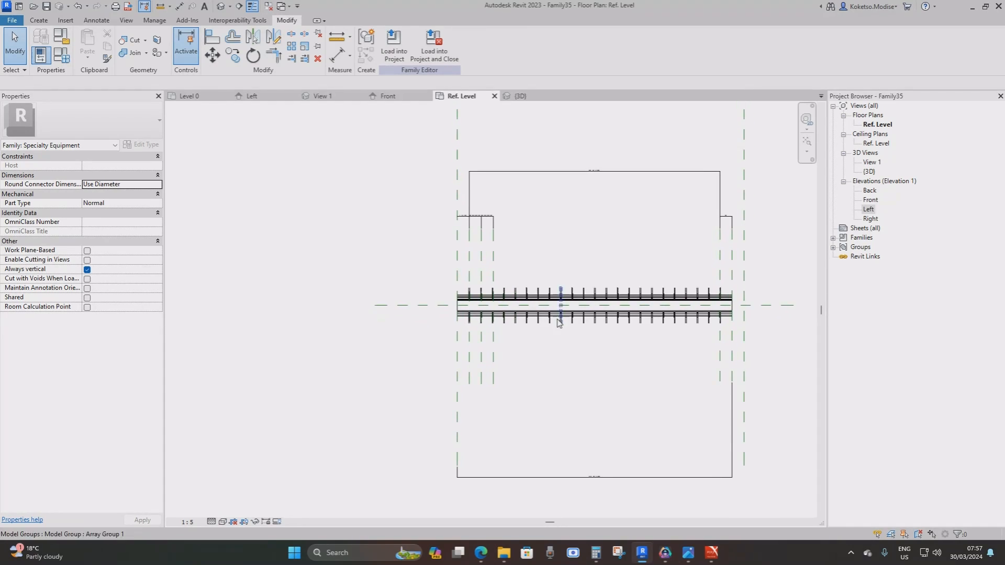
{"action": "scroll", "coordinate": [540, 321], "scroll_direction": "up", "scroll_amount": 4}
{"action": "scroll", "coordinate": [499, 319], "scroll_direction": "down", "scroll_amount": 3}
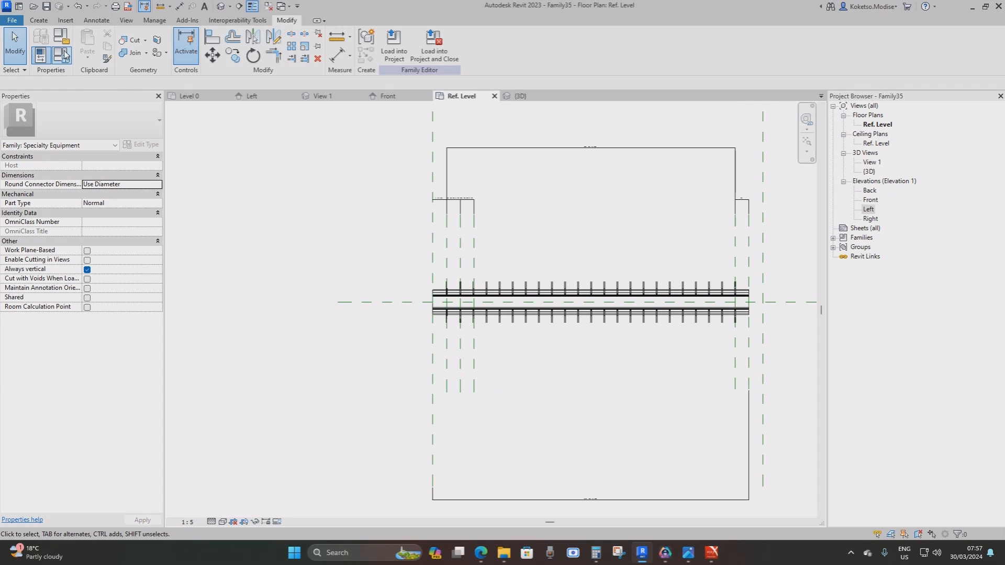
{"action": "left_click", "coordinate": [40, 54]}
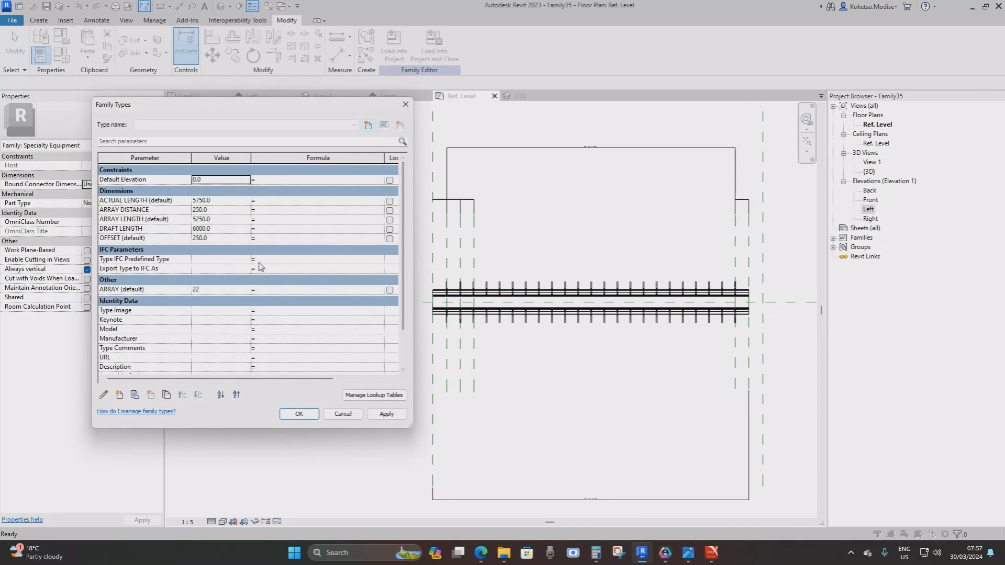
{"action": "left_click_drag", "start_coordinate": [238, 107], "coordinate": [211, 108]}
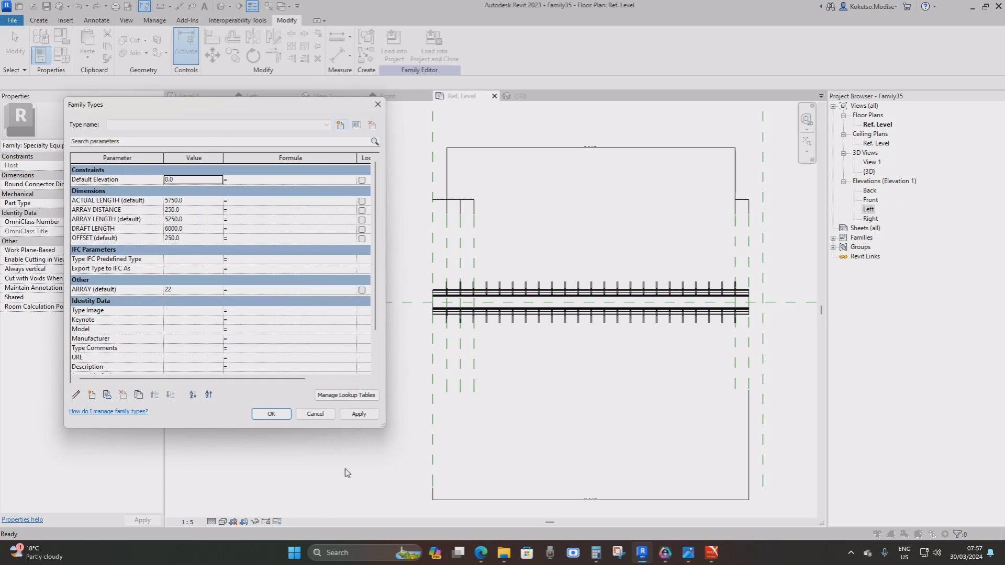
{"action": "left_click_drag", "start_coordinate": [385, 425], "coordinate": [435, 453]}
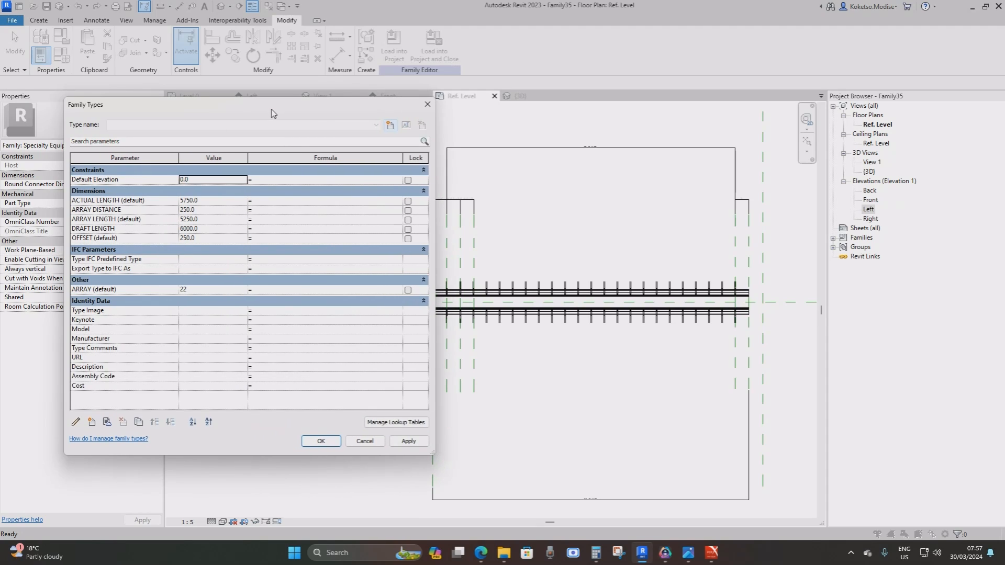
{"action": "left_click_drag", "start_coordinate": [270, 109], "coordinate": [229, 96]}
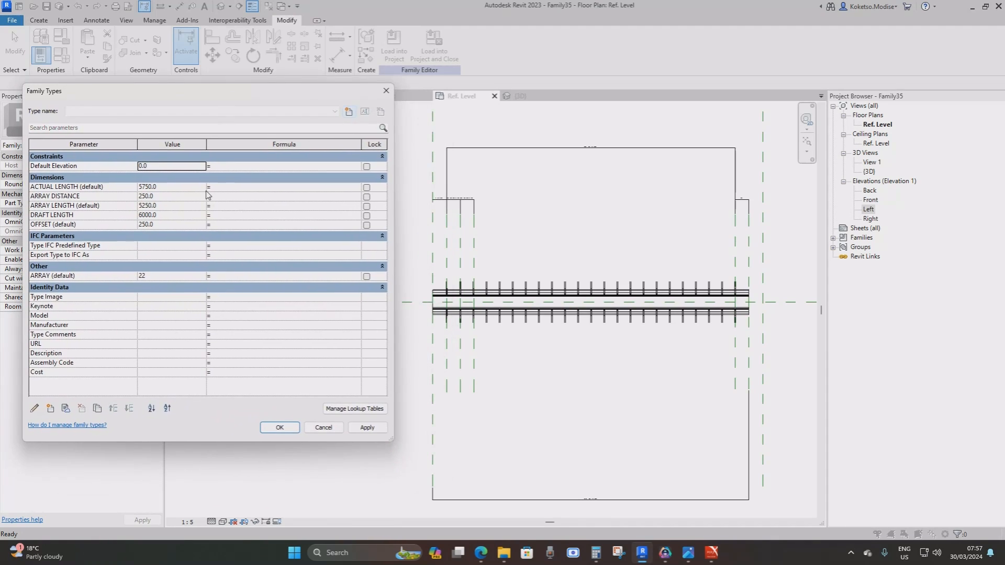
{"action": "left_click", "coordinate": [224, 224]}
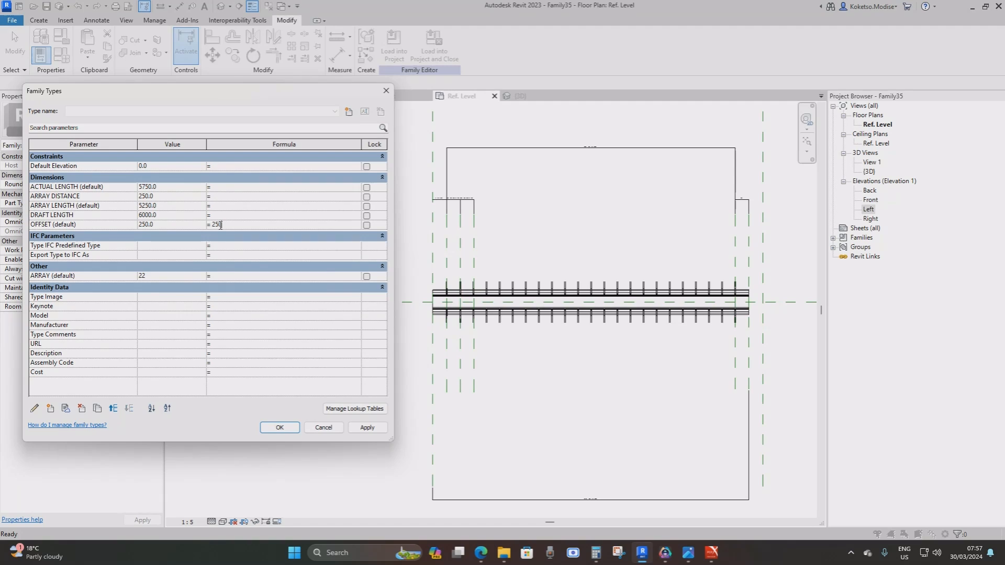
{"action": "left_click", "coordinate": [229, 245]}
Step: Set the ARRAY formula to ((DRAFT LENGTH - 250 mm) / ARRAY DISTANCE - 1) and apply it to the family
{"action": "left_click", "coordinate": [223, 276]}
{"action": "type", "text": "LENGTH-250)/ARRAY"}
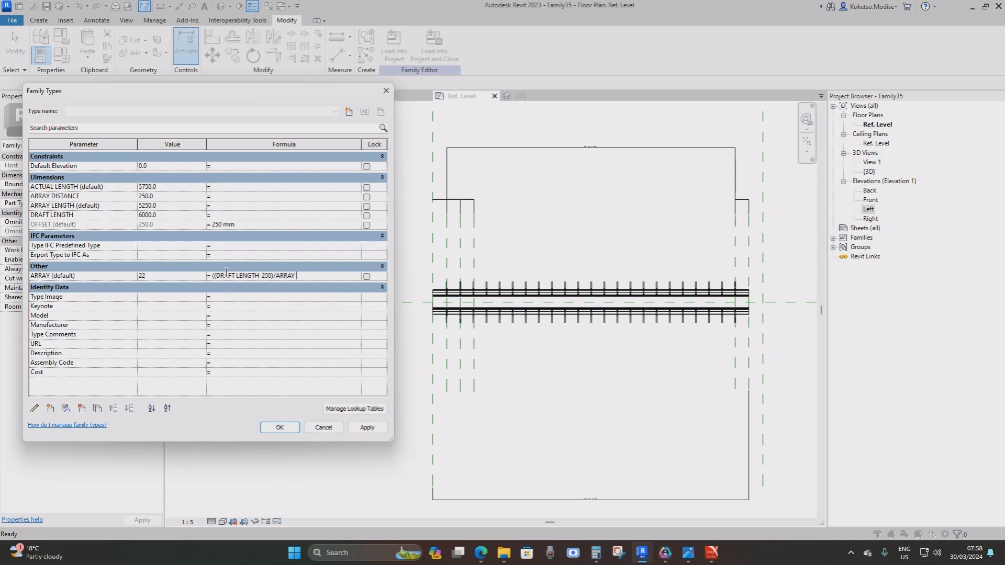
{"action": "type", "text": "STANCE-1"}
{"action": "left_click", "coordinate": [366, 428]}
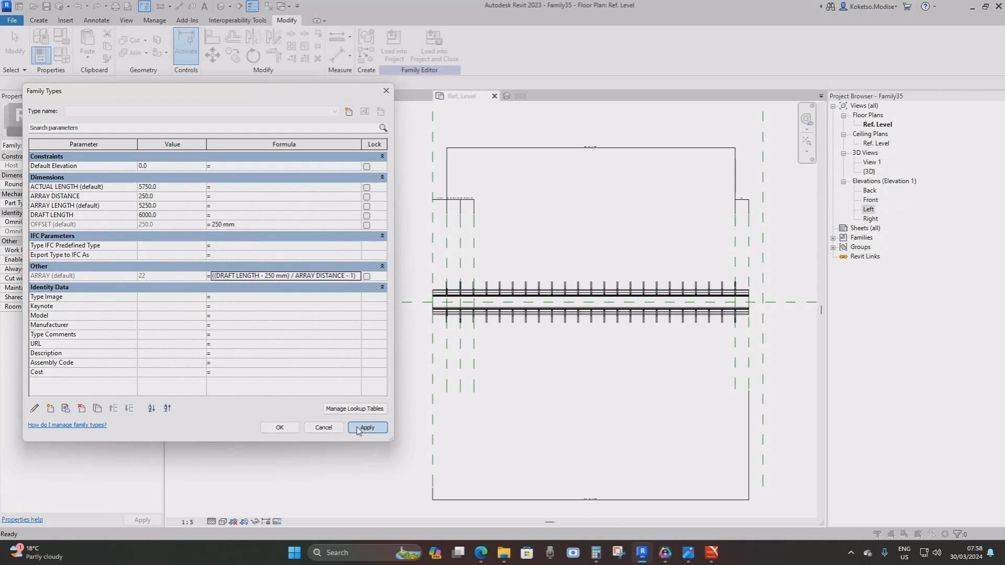
{"action": "left_click", "coordinate": [280, 428]}
Step: Load the joint family into the project and place one instance in the Level 0 floor plan
{"action": "scroll", "coordinate": [529, 274], "scroll_direction": "down", "scroll_amount": 1}
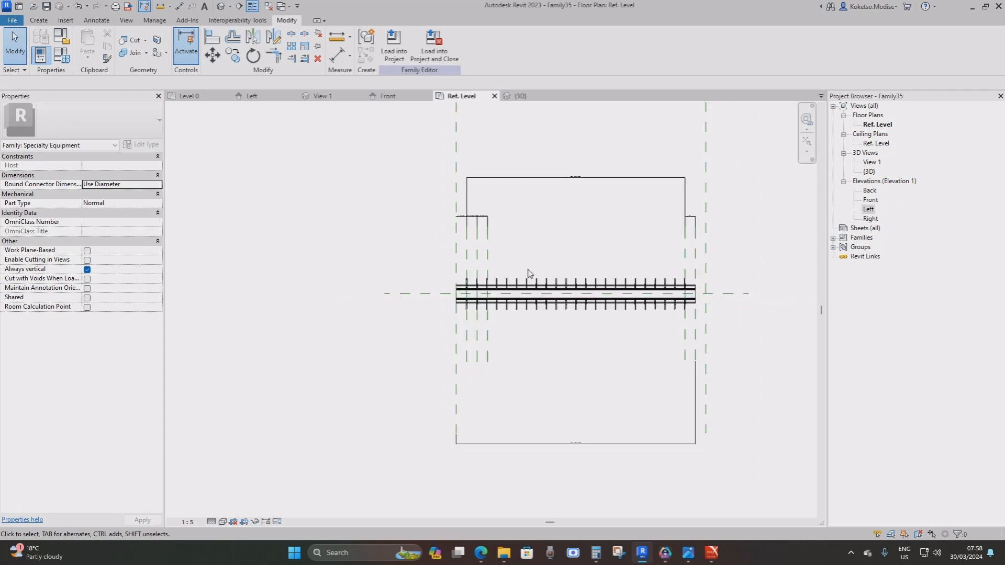
{"action": "left_click", "coordinate": [394, 53]}
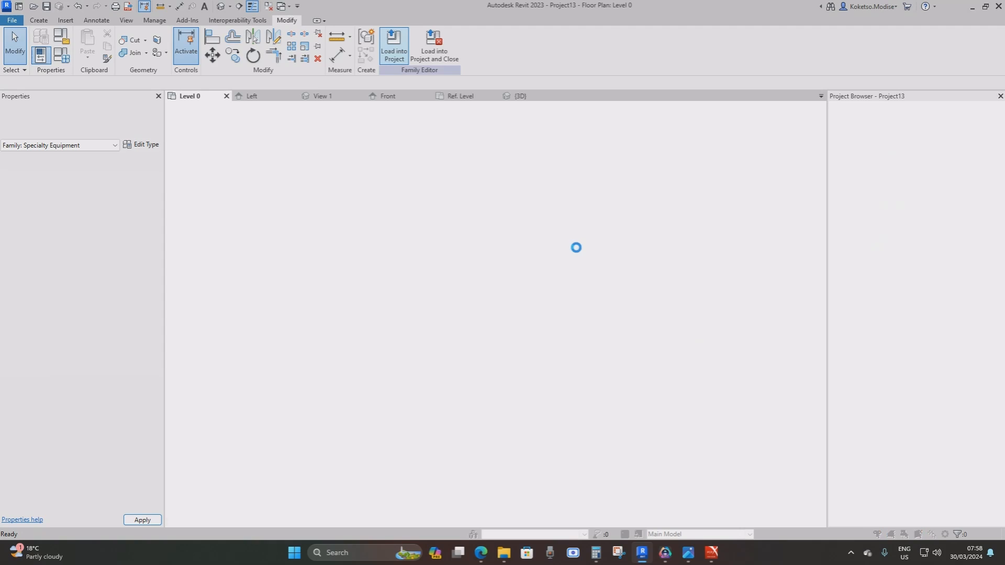
{"action": "left_click", "coordinate": [586, 184]}
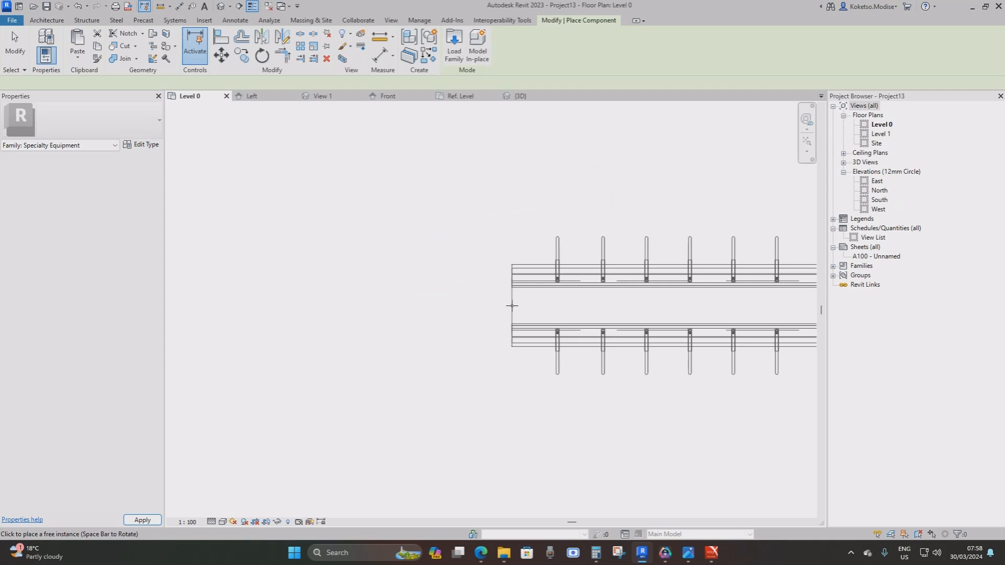
{"action": "scroll", "coordinate": [321, 286], "scroll_direction": "down", "scroll_amount": 4}
{"action": "left_click", "coordinate": [311, 281]}
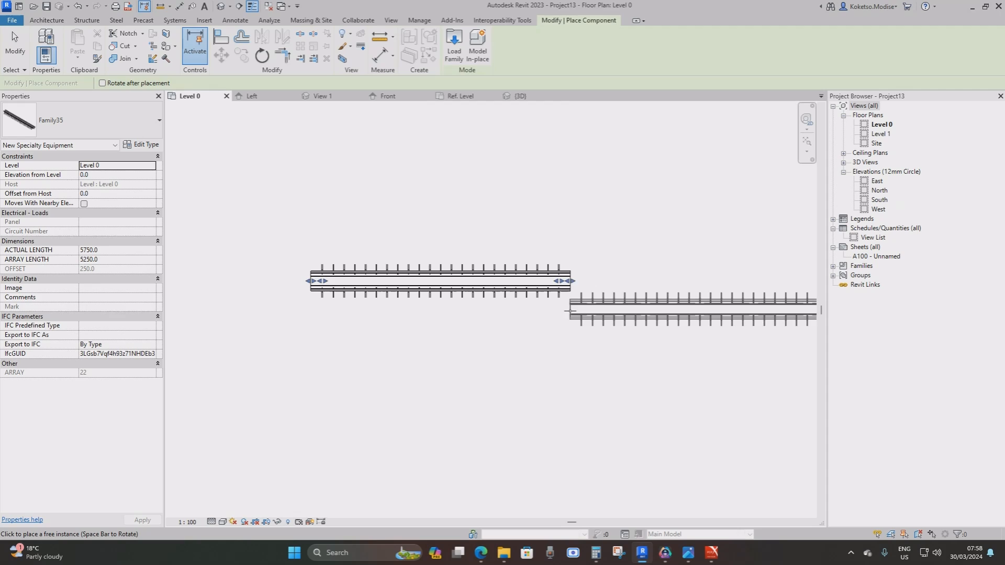
{"action": "key", "text": "Escape"}
Step: Stretch the right end of the placed joint to an ACTUAL LENGTH of about 7792 mm
{"action": "left_click", "coordinate": [569, 291]}
{"action": "middle_click_drag", "start_coordinate": [600, 292], "coordinate": [584, 292]}
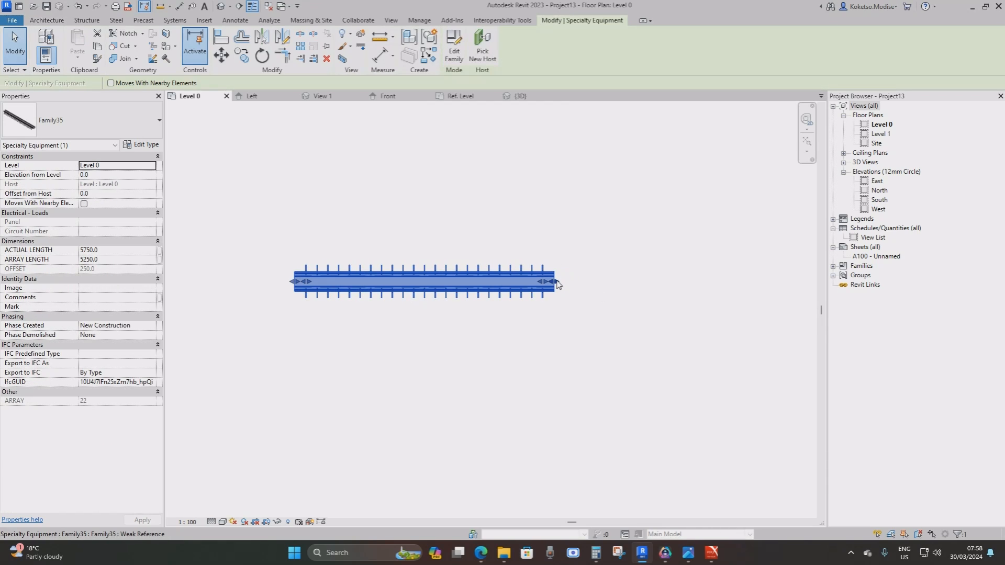
{"action": "left_click_drag", "start_coordinate": [647, 281], "coordinate": [647, 283]}
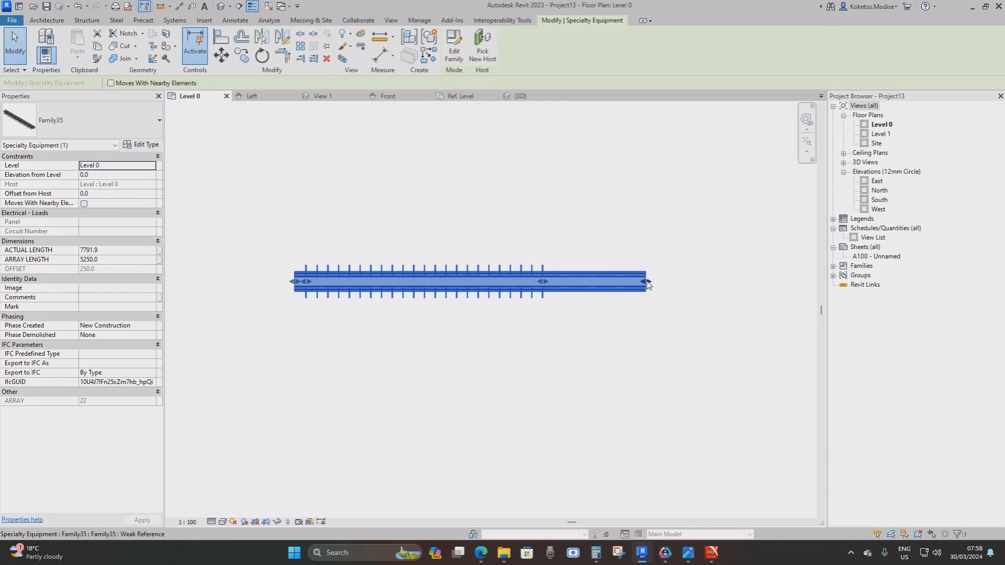
Step: Examine the last anchors and the stretched end of the joint in the Level 0 plan
{"action": "scroll", "coordinate": [601, 289], "scroll_direction": "up", "scroll_amount": 3}
{"action": "scroll", "coordinate": [601, 290], "scroll_direction": "down", "scroll_amount": 2}
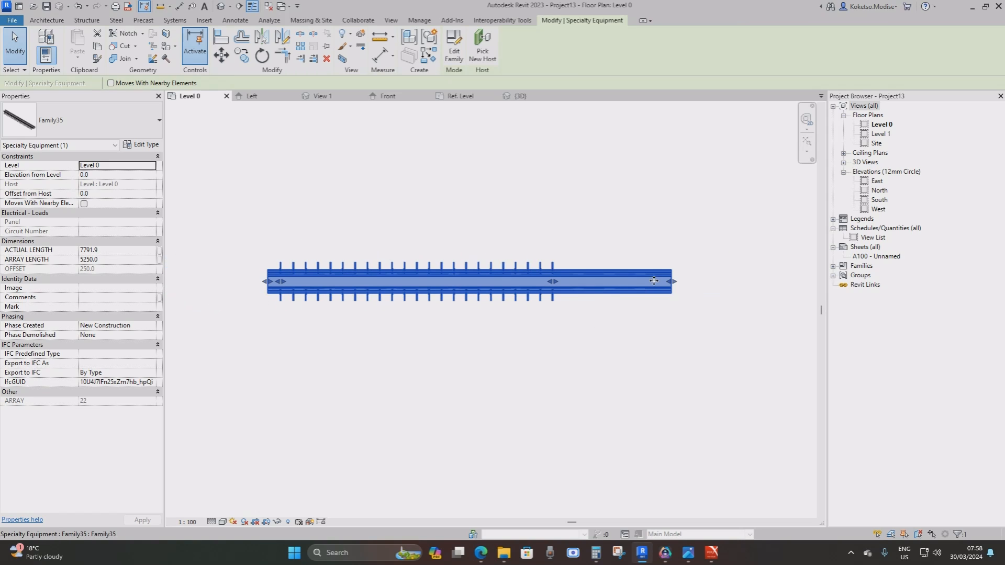
{"action": "scroll", "coordinate": [551, 295], "scroll_direction": "up", "scroll_amount": 6}
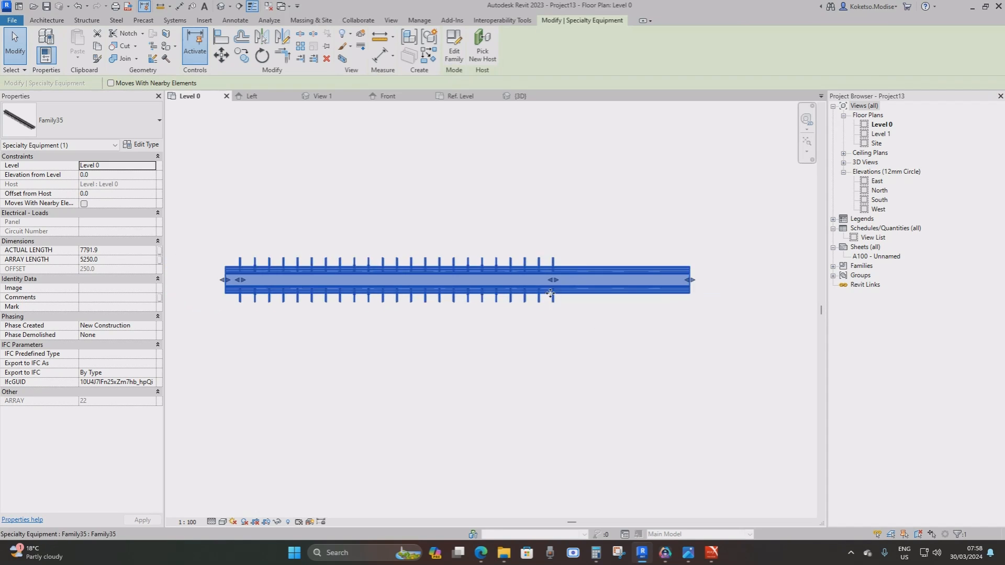
{"action": "left_click", "coordinate": [576, 170]}
{"action": "scroll", "coordinate": [575, 169], "scroll_direction": "up", "scroll_amount": 4}
{"action": "scroll", "coordinate": [542, 308], "scroll_direction": "up", "scroll_amount": 3}
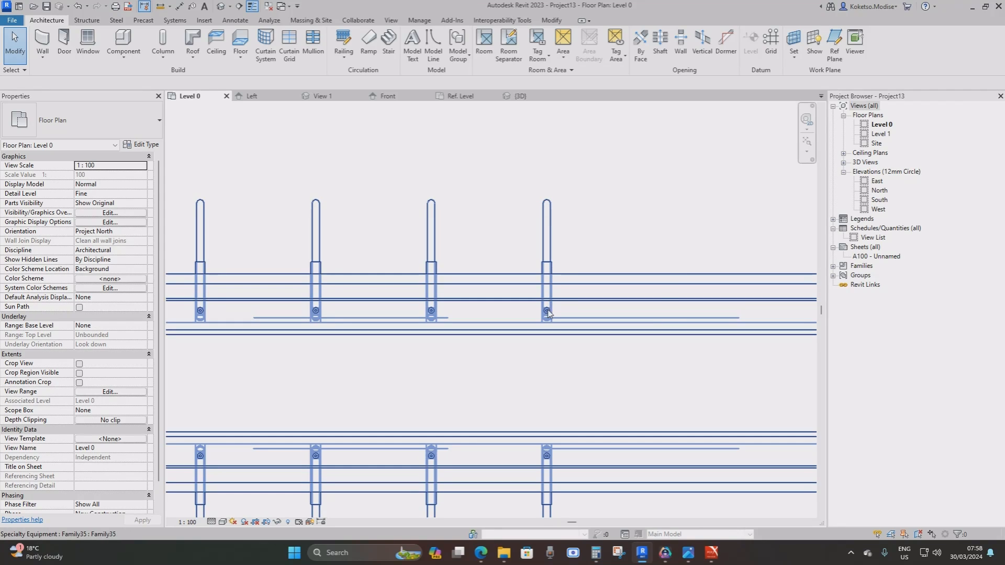
{"action": "scroll", "coordinate": [676, 259], "scroll_direction": "down", "scroll_amount": 5}
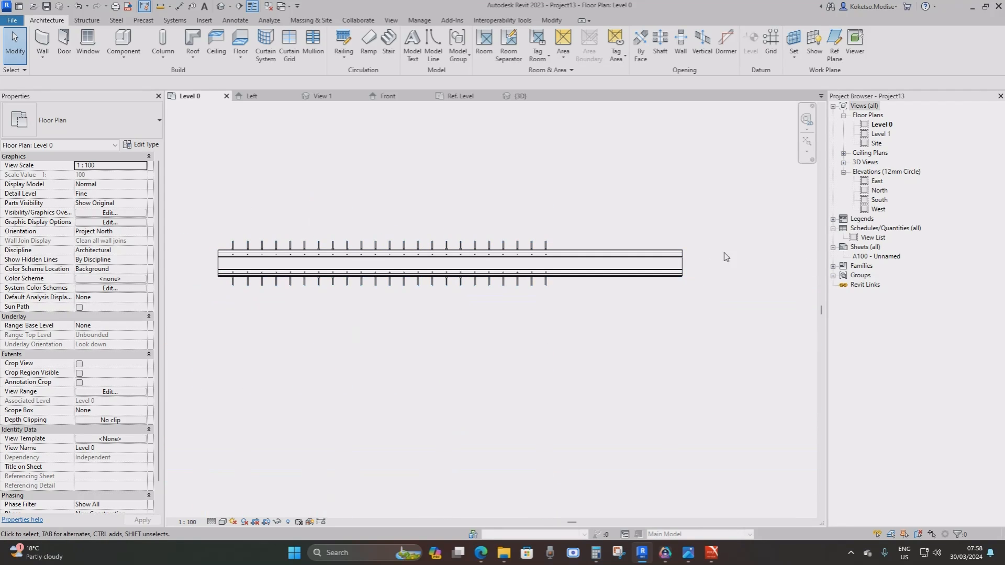
{"action": "middle_click_drag", "start_coordinate": [673, 254], "coordinate": [732, 244]}
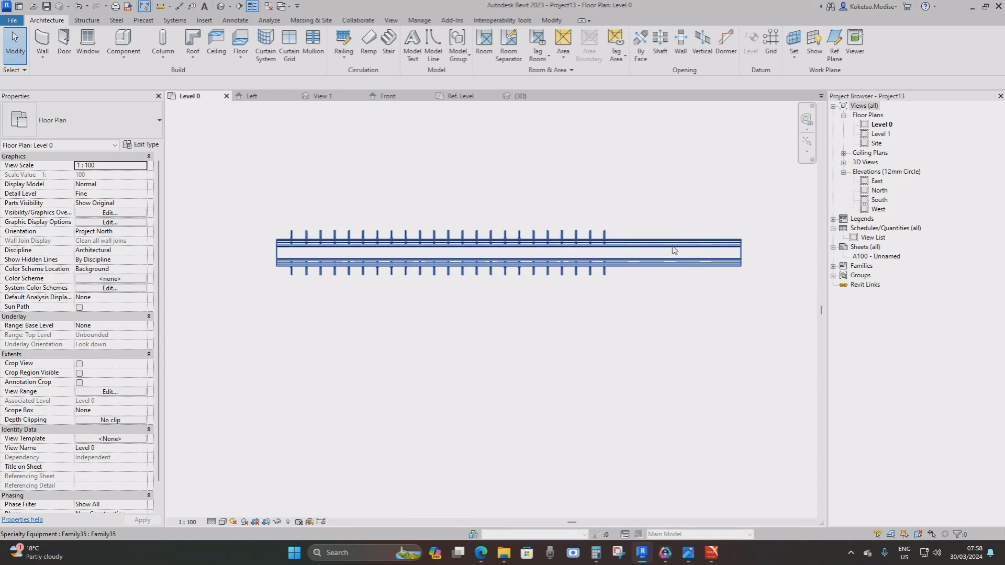
Step: Undo the stretch of the placed joint and open its family for editing
{"action": "left_click", "coordinate": [673, 250]}
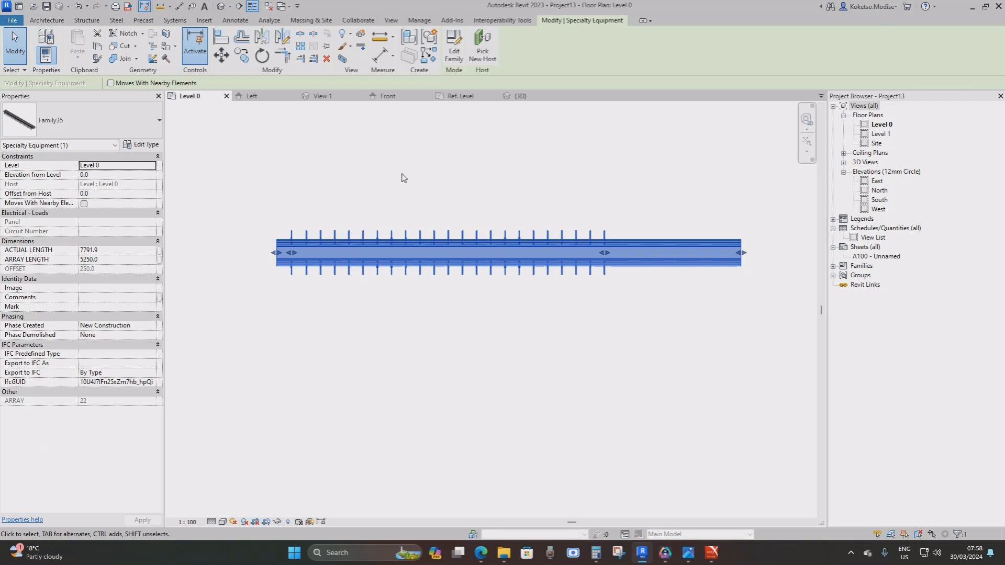
{"action": "left_click", "coordinate": [78, 8]}
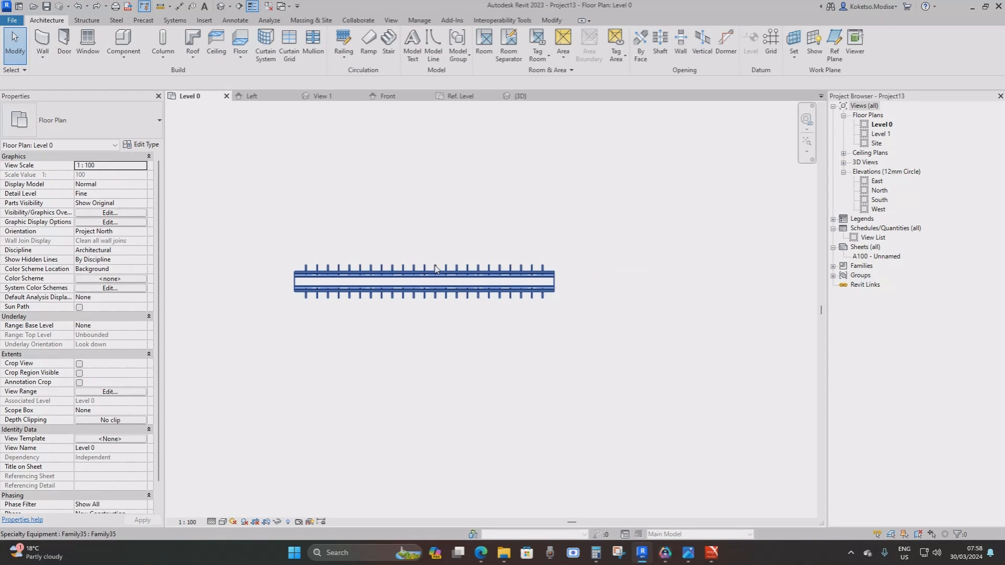
{"action": "left_click", "coordinate": [434, 269]}
{"action": "left_click", "coordinate": [454, 47]}
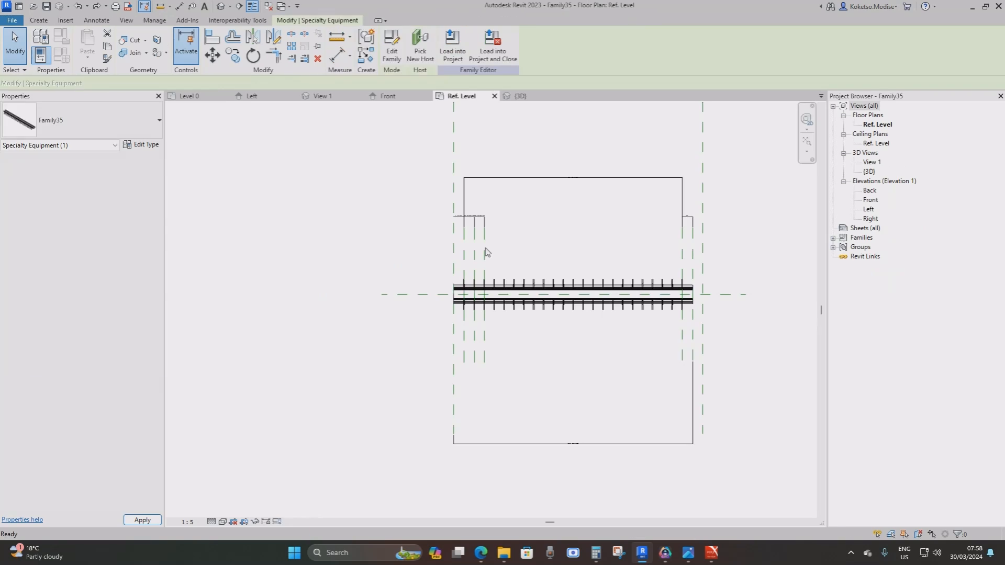
Step: Check the family's dimensions in plan and set the ARRAY LENGTH formula to (ARRAY + 1) * ARRAY DISTANCE
{"action": "scroll", "coordinate": [718, 294], "scroll_direction": "up", "scroll_amount": 2}
{"action": "scroll", "coordinate": [676, 183], "scroll_direction": "up", "scroll_amount": 1}
{"action": "middle_click_drag", "start_coordinate": [676, 183], "coordinate": [669, 211]}
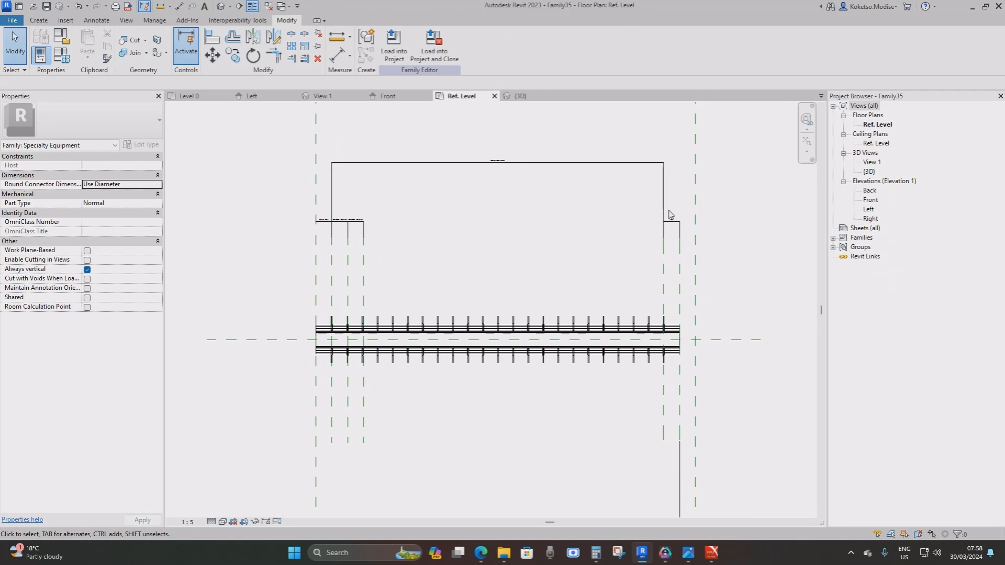
{"action": "scroll", "coordinate": [309, 216], "scroll_direction": "up", "scroll_amount": 3}
{"action": "middle_click_drag", "start_coordinate": [303, 201], "coordinate": [311, 203]}
{"action": "middle_click_drag", "start_coordinate": [204, 136], "coordinate": [415, 209]}
{"action": "scroll", "coordinate": [298, 150], "scroll_direction": "down", "scroll_amount": 5}
{"action": "scroll", "coordinate": [386, 175], "scroll_direction": "down", "scroll_amount": 2}
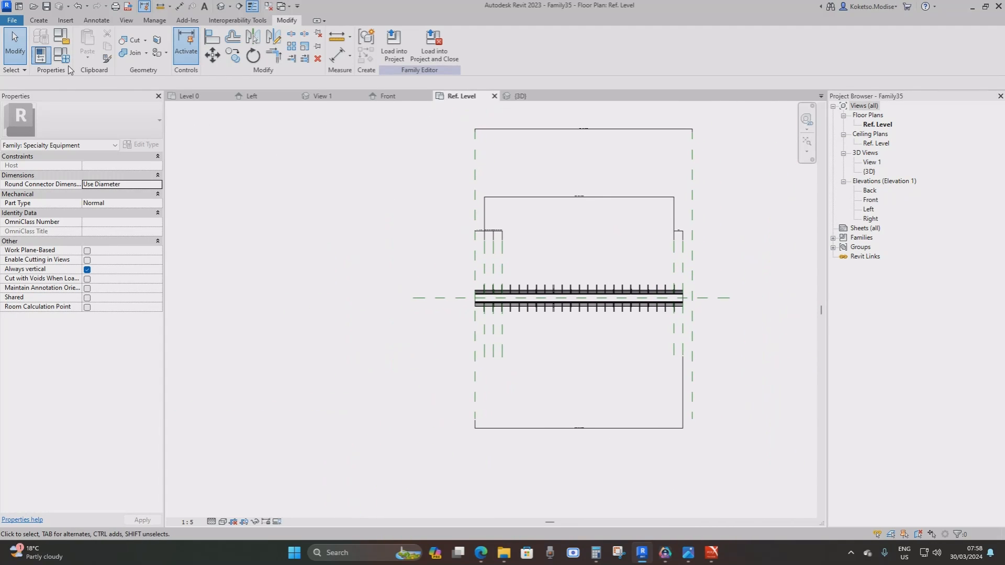
{"action": "left_click", "coordinate": [62, 54]}
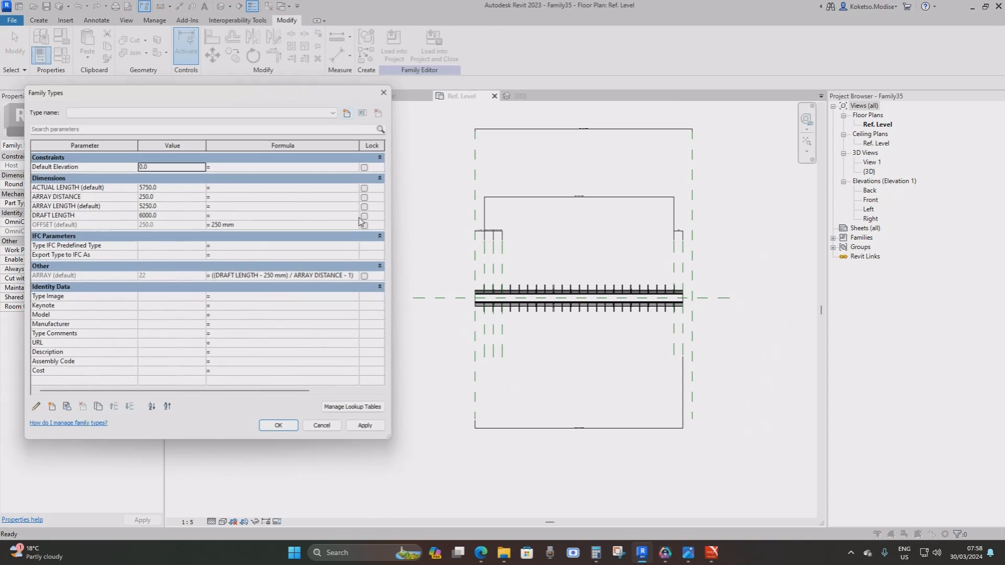
{"action": "left_click", "coordinate": [224, 204]}
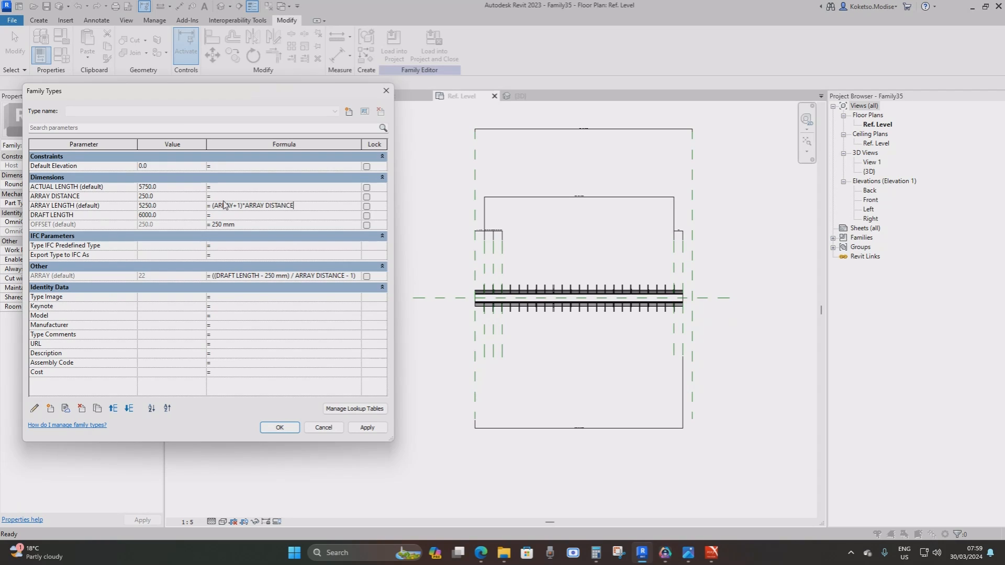
{"action": "left_click", "coordinate": [367, 428]}
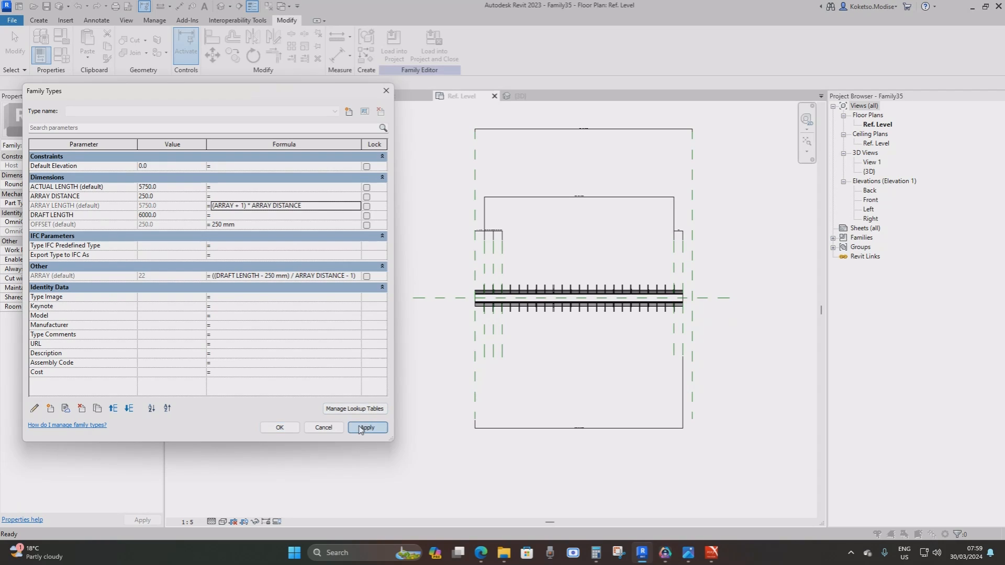
{"action": "left_click", "coordinate": [278, 430]}
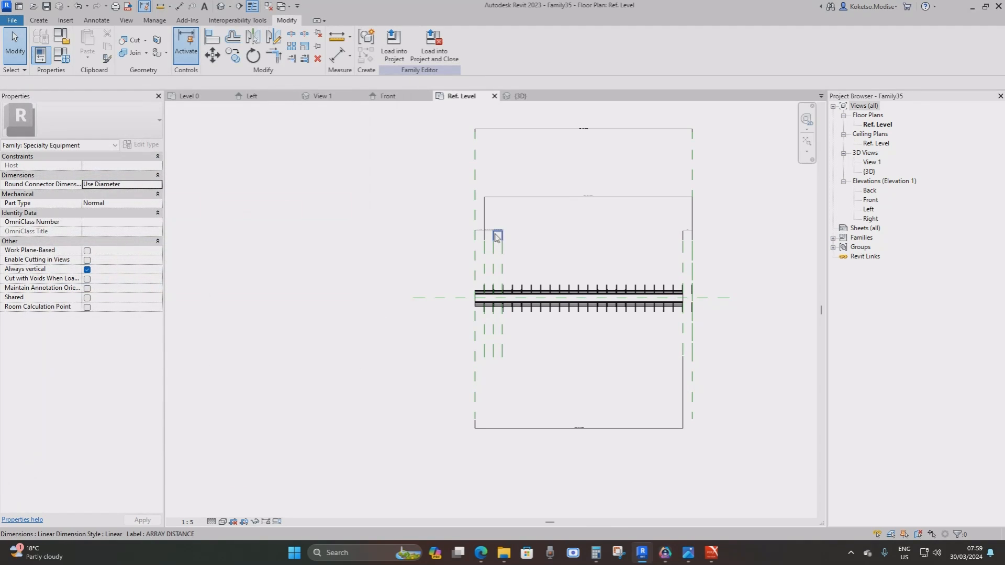
Step: Reload the joint family into the project, overwriting the existing version
{"action": "left_click", "coordinate": [394, 43]}
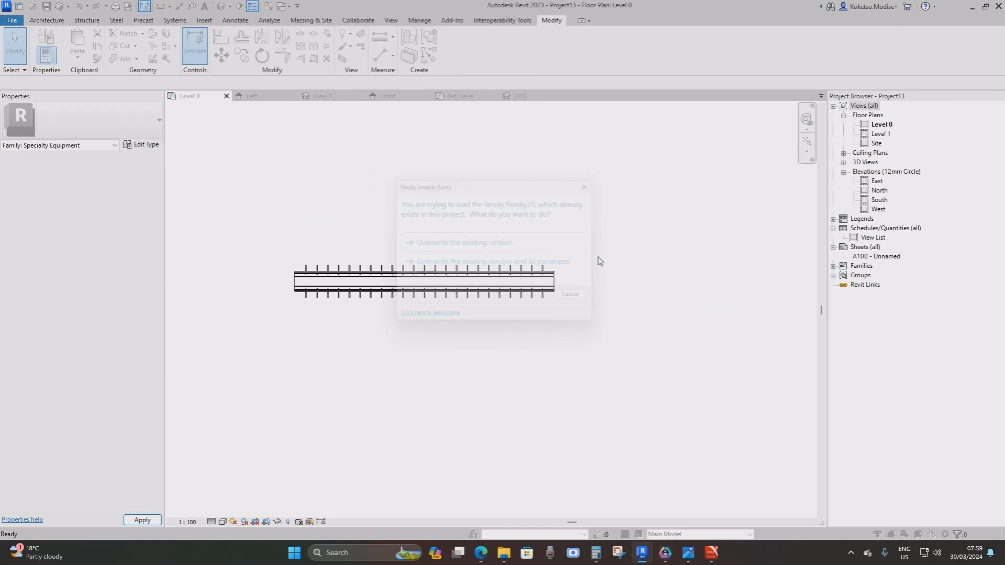
{"action": "left_click", "coordinate": [598, 263]}
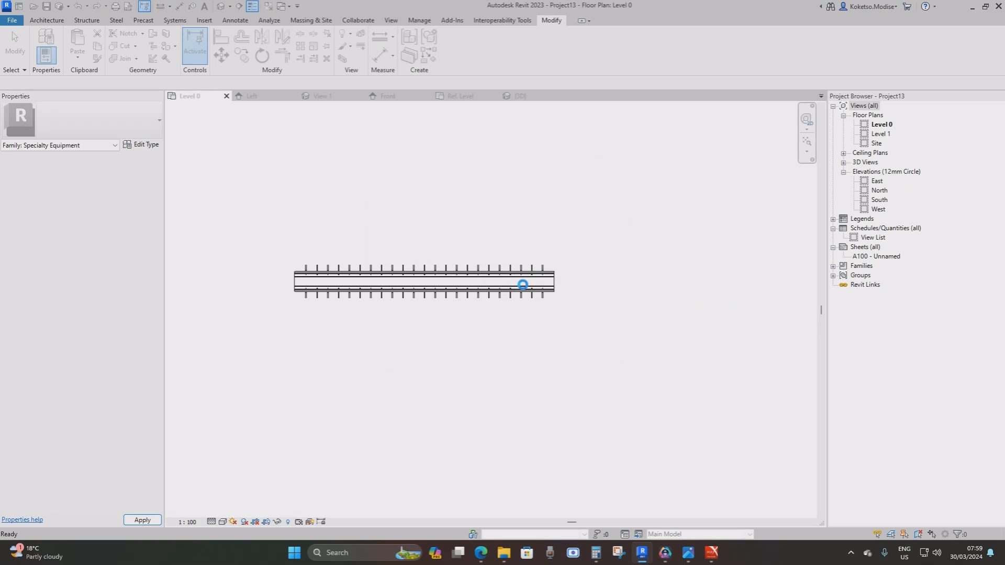
Step: Stretch the right end of the joint to an ACTUAL LENGTH of about 8036 mm and undo back to the original joint
{"action": "left_click", "coordinate": [511, 288]}
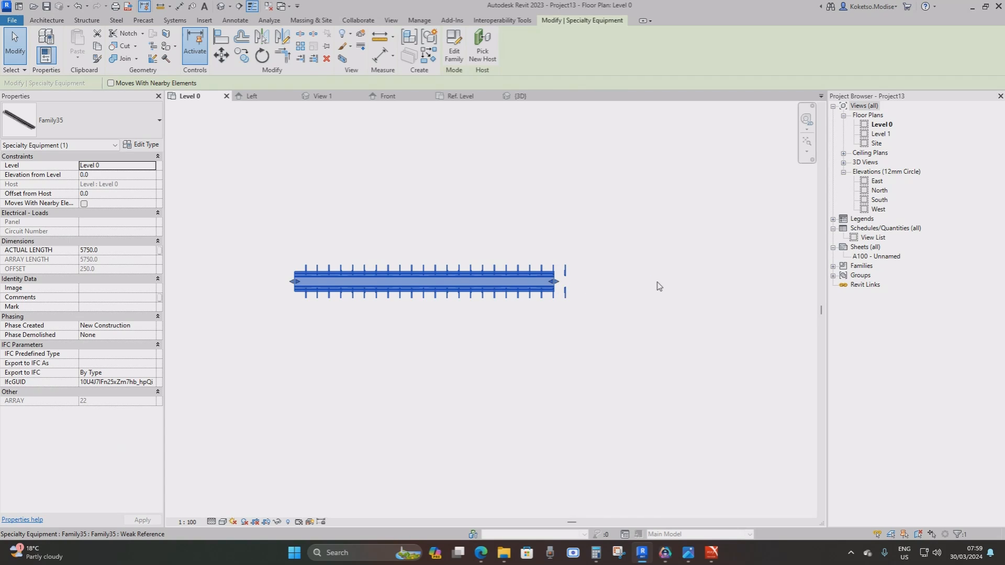
{"action": "left_click_drag", "start_coordinate": [660, 287], "coordinate": [658, 285]}
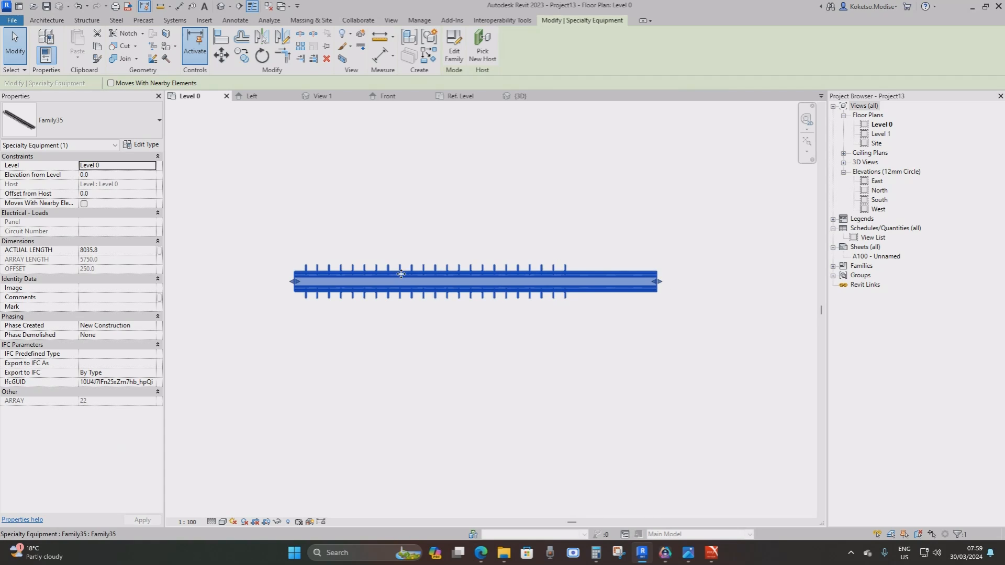
{"action": "scroll", "coordinate": [386, 284], "scroll_direction": "up", "scroll_amount": 1}
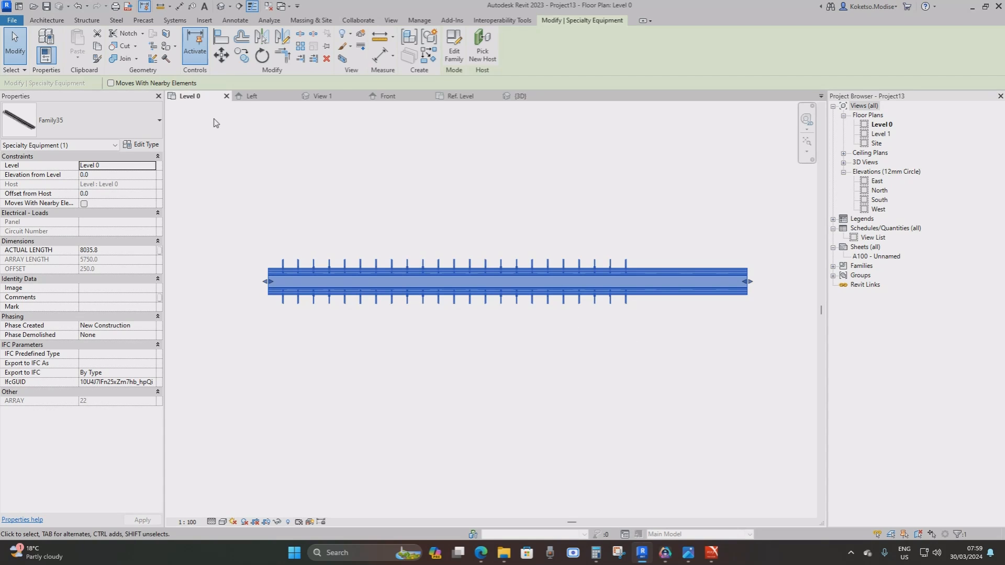
{"action": "left_click", "coordinate": [78, 6]}
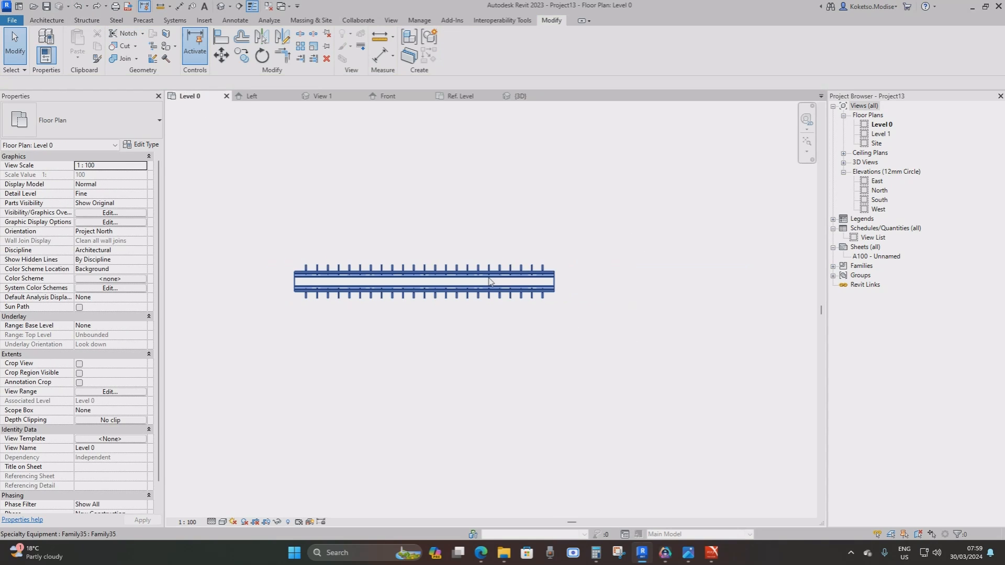
Step: Open the placed expansion joint's family for editing from the Level 0 floor plan
{"action": "left_click", "coordinate": [446, 270]}
{"action": "middle_click_drag", "start_coordinate": [468, 225], "coordinate": [521, 234]}
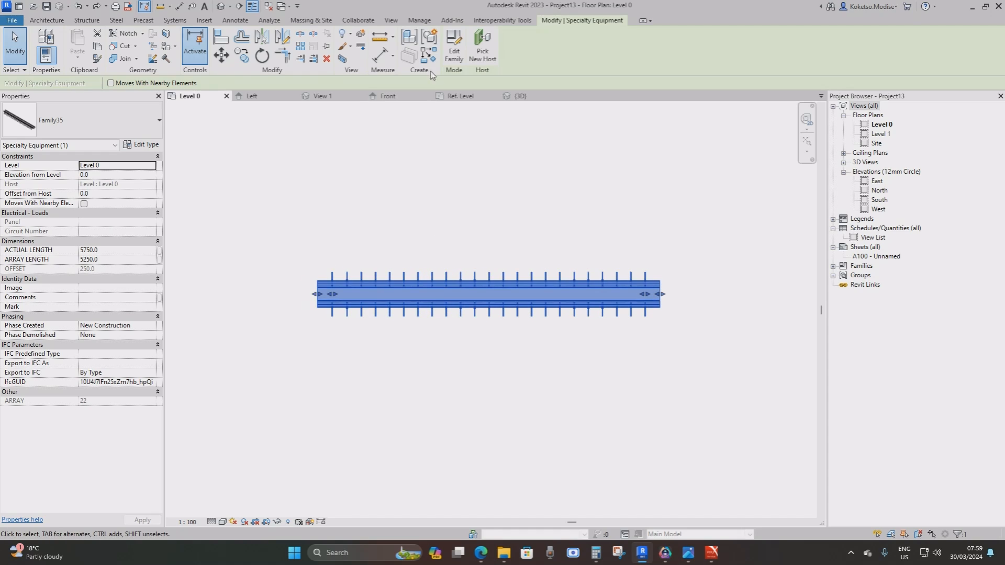
{"action": "left_click", "coordinate": [454, 49]}
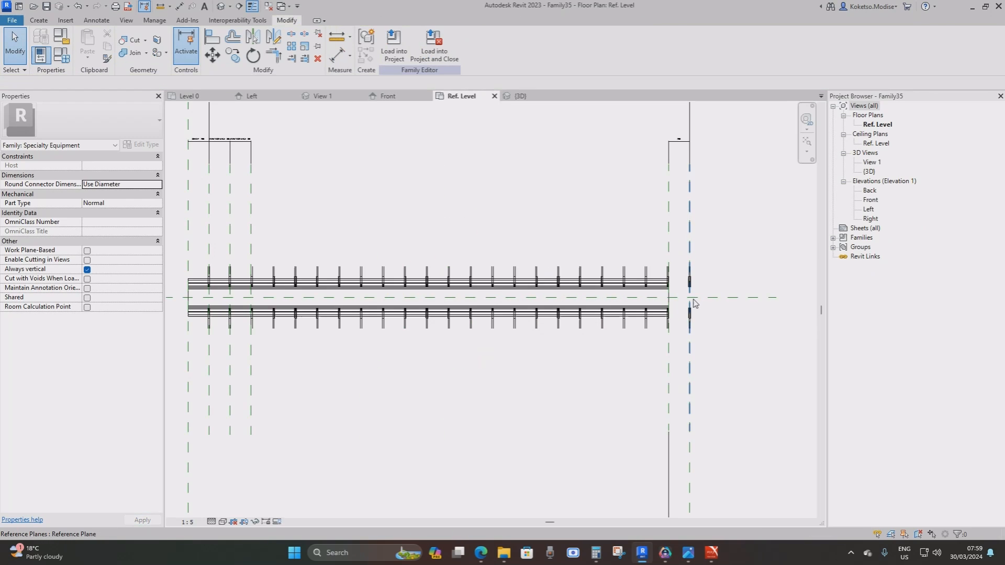
Step: Try to label the 250 mm dimension between the last anchor plane and the joint's end plane with OFFSET, choosing to remove constraints
{"action": "scroll", "coordinate": [647, 299], "scroll_direction": "down", "scroll_amount": 2}
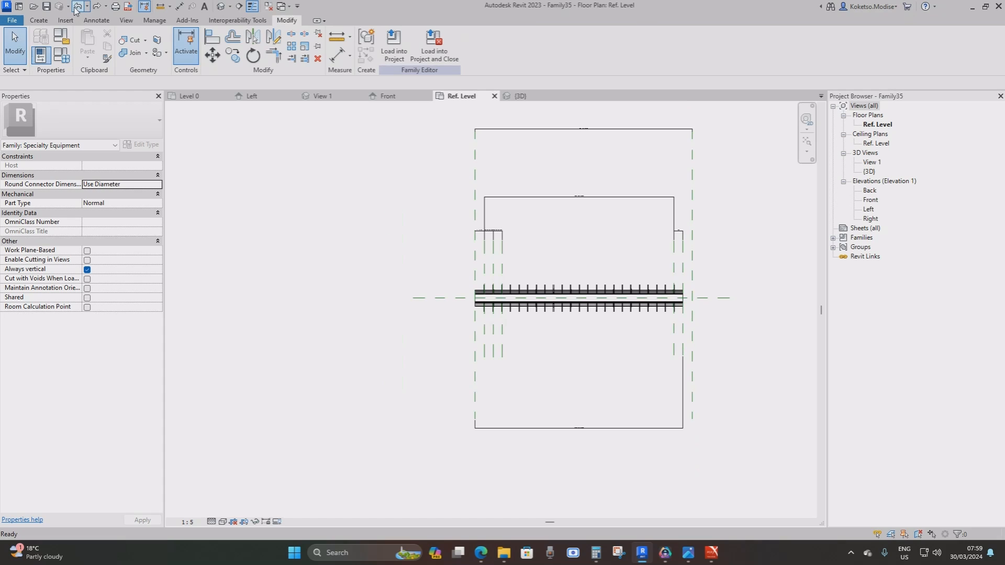
{"action": "scroll", "coordinate": [663, 303], "scroll_direction": "up", "scroll_amount": 3}
{"action": "middle_click_drag", "start_coordinate": [653, 290], "coordinate": [626, 333]}
{"action": "scroll", "coordinate": [610, 251], "scroll_direction": "up", "scroll_amount": 5}
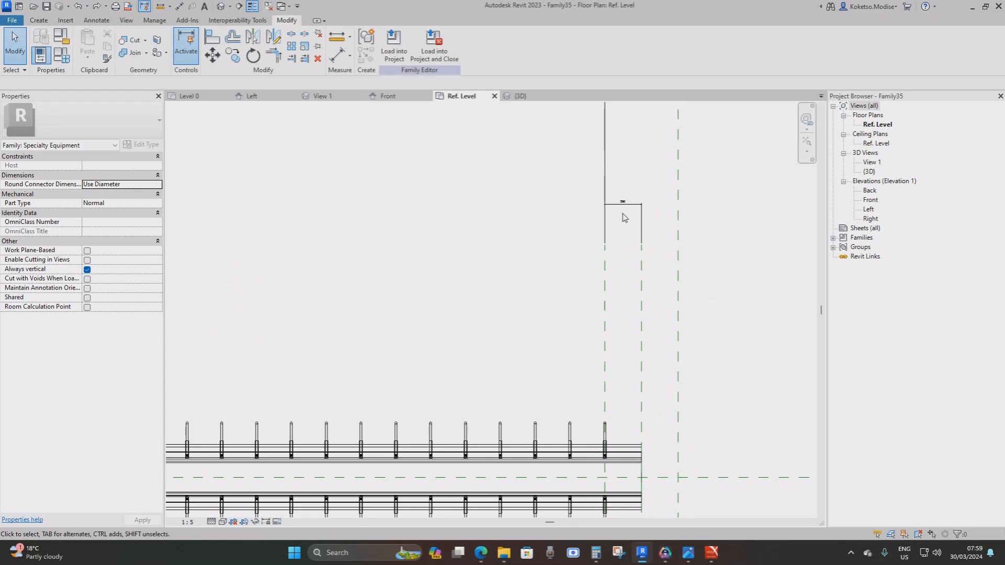
{"action": "left_click", "coordinate": [627, 206]}
{"action": "scroll", "coordinate": [631, 216], "scroll_direction": "up", "scroll_amount": 1}
{"action": "middle_click_drag", "start_coordinate": [635, 218], "coordinate": [583, 282]}
{"action": "scroll", "coordinate": [585, 286], "scroll_direction": "up", "scroll_amount": 2}
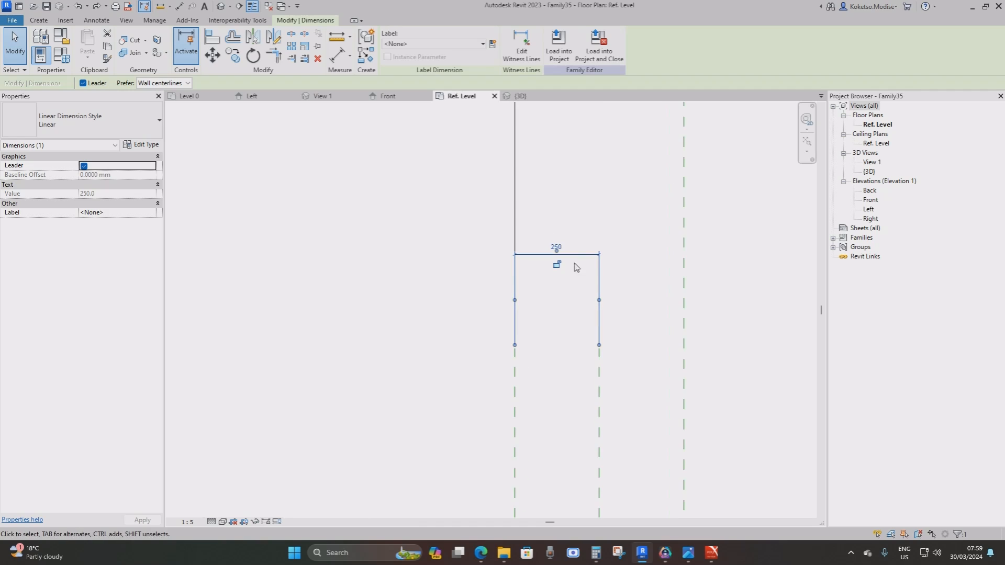
{"action": "scroll", "coordinate": [555, 245], "scroll_direction": "down", "scroll_amount": 1}
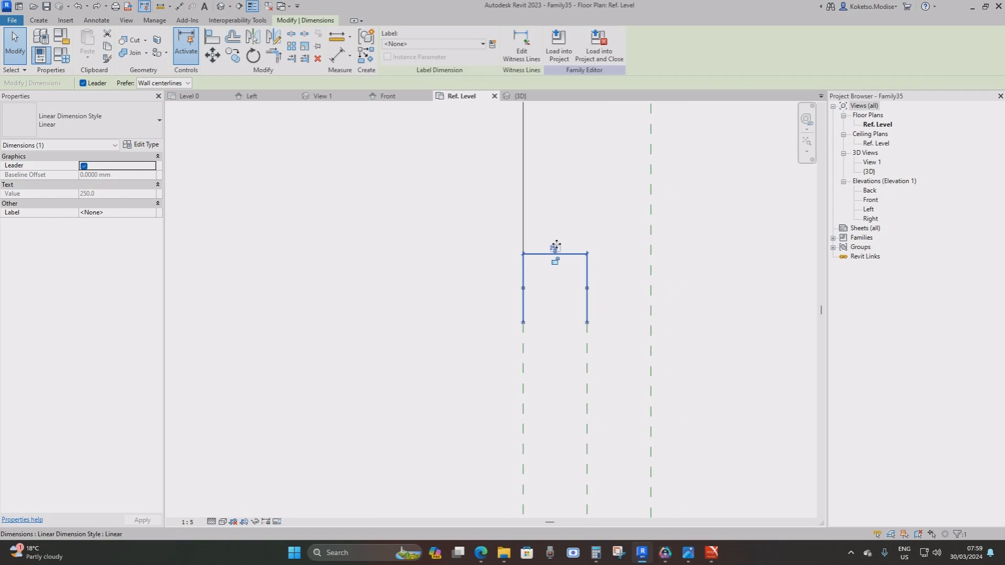
{"action": "middle_click_drag", "start_coordinate": [543, 195], "coordinate": [567, 203]}
{"action": "scroll", "coordinate": [568, 202], "scroll_direction": "down", "scroll_amount": 2}
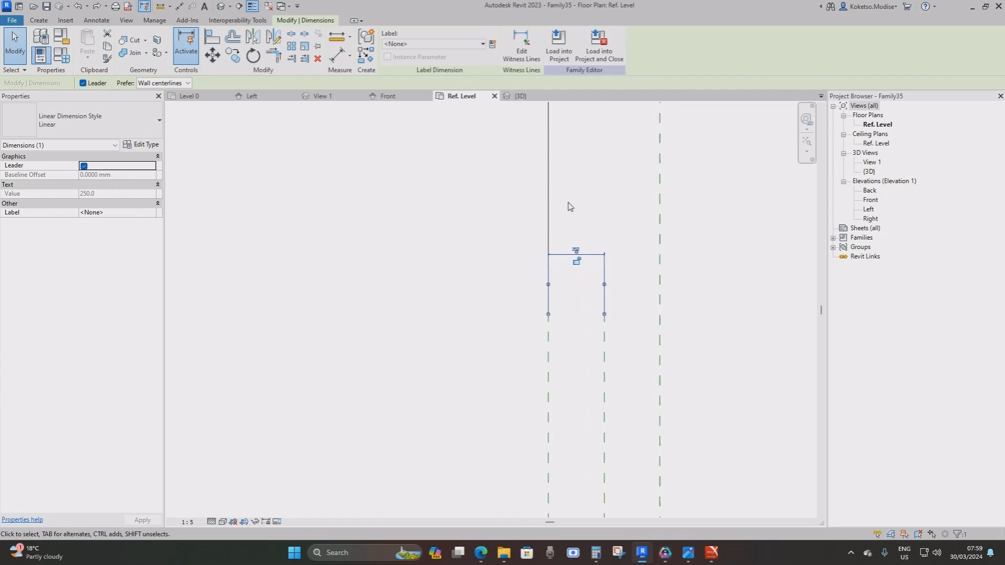
{"action": "scroll", "coordinate": [589, 263], "scroll_direction": "up", "scroll_amount": 4}
{"action": "left_click", "coordinate": [424, 44]}
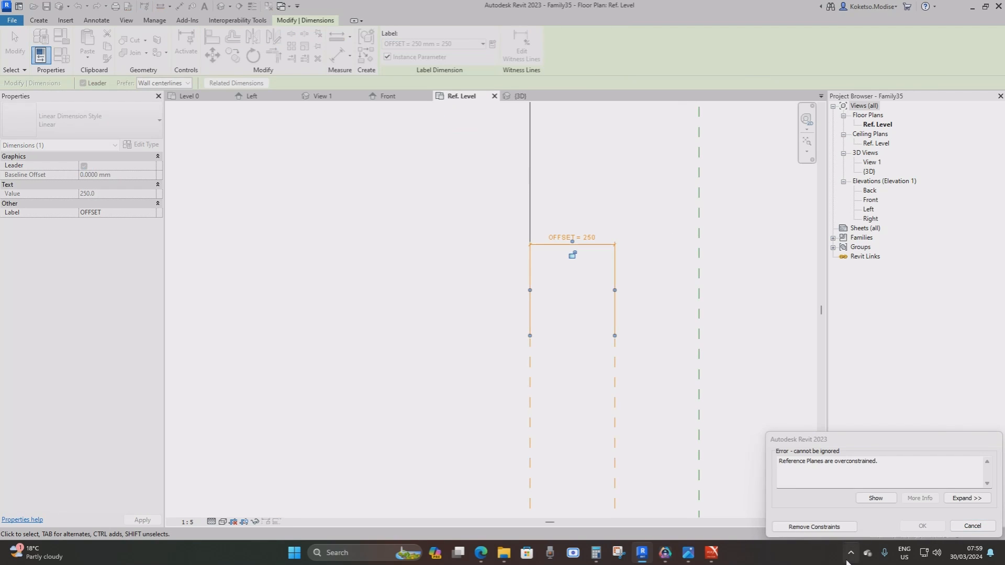
{"action": "left_click", "coordinate": [824, 530]}
{"action": "scroll", "coordinate": [590, 260], "scroll_direction": "down", "scroll_amount": 4}
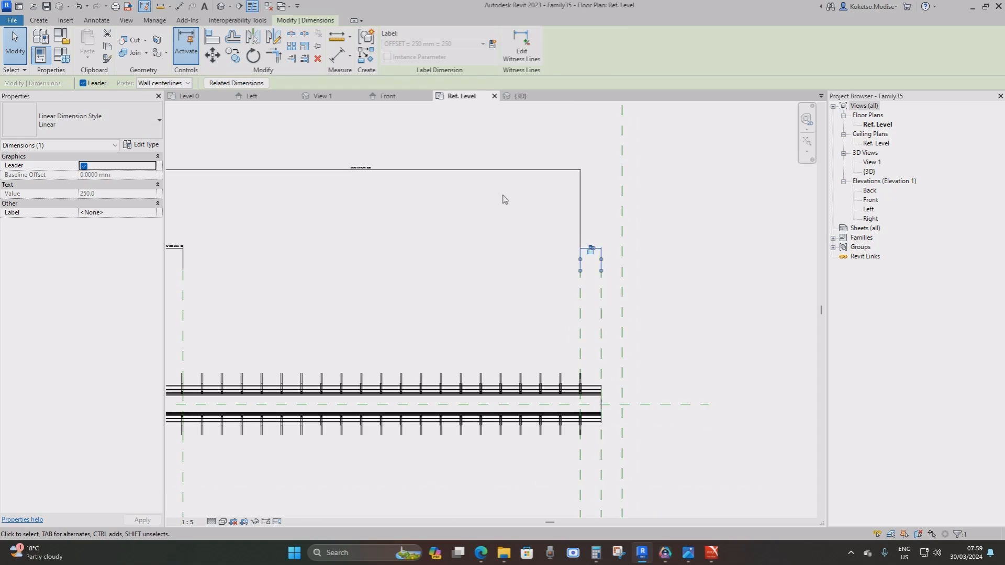
Step: Delete the ARRAY LENGTH dimension and label the 250 mm dimension at the joint's right end with OFFSET
{"action": "scroll", "coordinate": [641, 280], "scroll_direction": "up", "scroll_amount": 3}
{"action": "scroll", "coordinate": [691, 284], "scroll_direction": "down", "scroll_amount": 3}
{"action": "scroll", "coordinate": [513, 169], "scroll_direction": "down", "scroll_amount": 2}
{"action": "middle_click_drag", "start_coordinate": [487, 174], "coordinate": [518, 170]}
{"action": "left_click", "coordinate": [506, 168]}
{"action": "scroll", "coordinate": [630, 188], "scroll_direction": "up", "scroll_amount": 3}
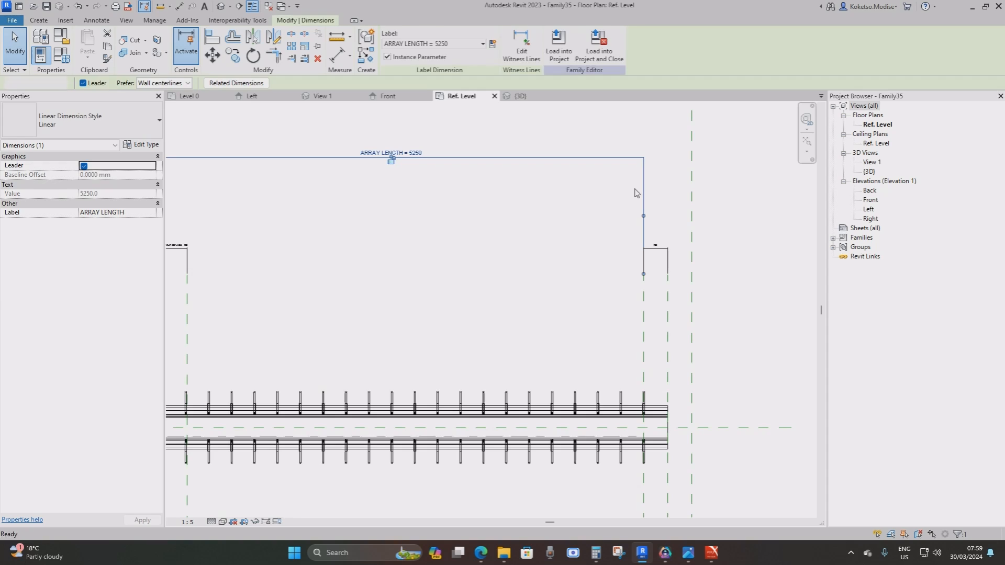
{"action": "left_click", "coordinate": [635, 192]}
{"action": "left_click", "coordinate": [667, 252]}
{"action": "left_click", "coordinate": [440, 44]}
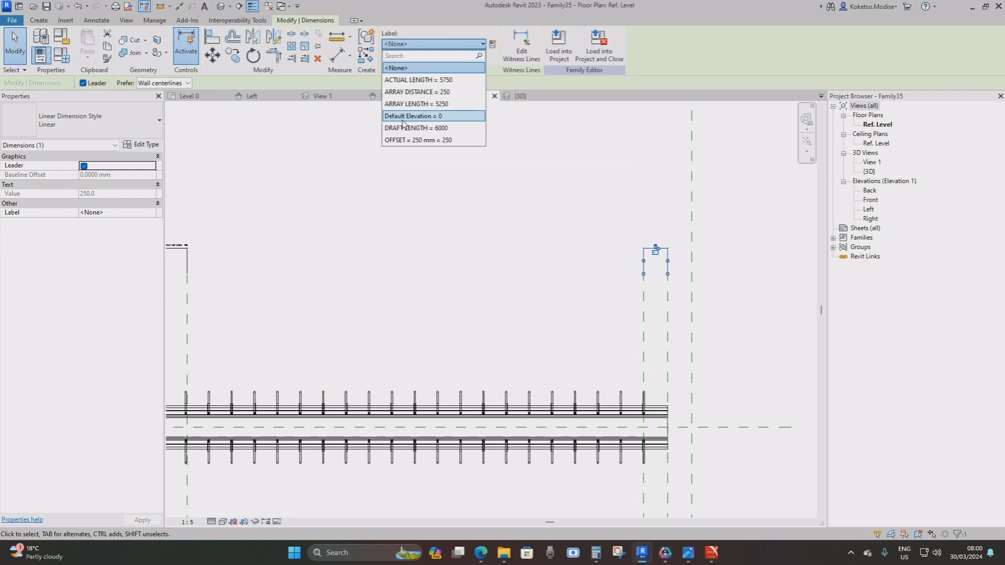
{"action": "left_click", "coordinate": [686, 261]}
Step: Add an aligned dimension from the first anchor's reference plane to the last anchor's reference plane, placed above the joint
{"action": "scroll", "coordinate": [691, 241], "scroll_direction": "down", "scroll_amount": 3}
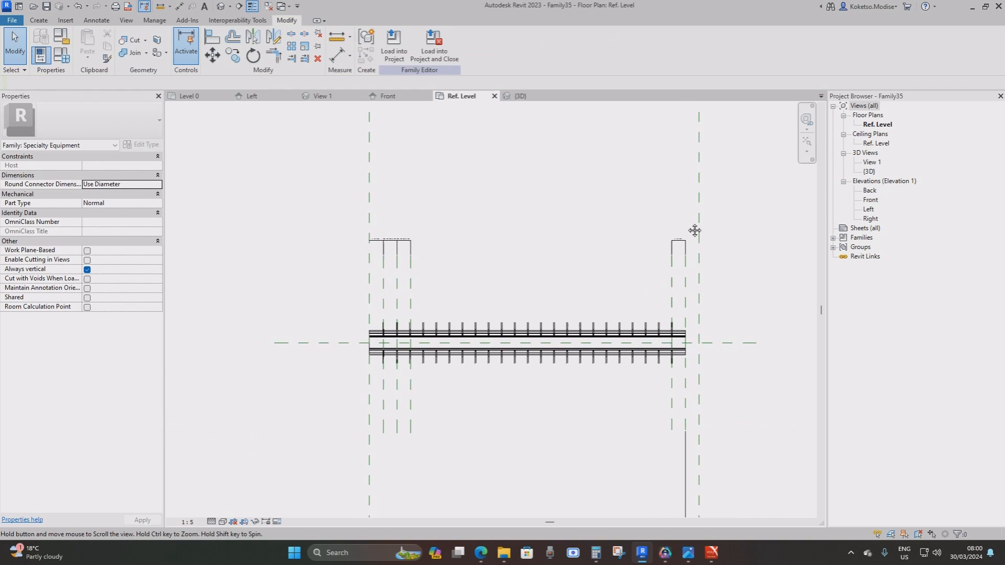
{"action": "scroll", "coordinate": [474, 205], "scroll_direction": "up", "scroll_amount": 2}
{"action": "left_click", "coordinate": [179, 6]}
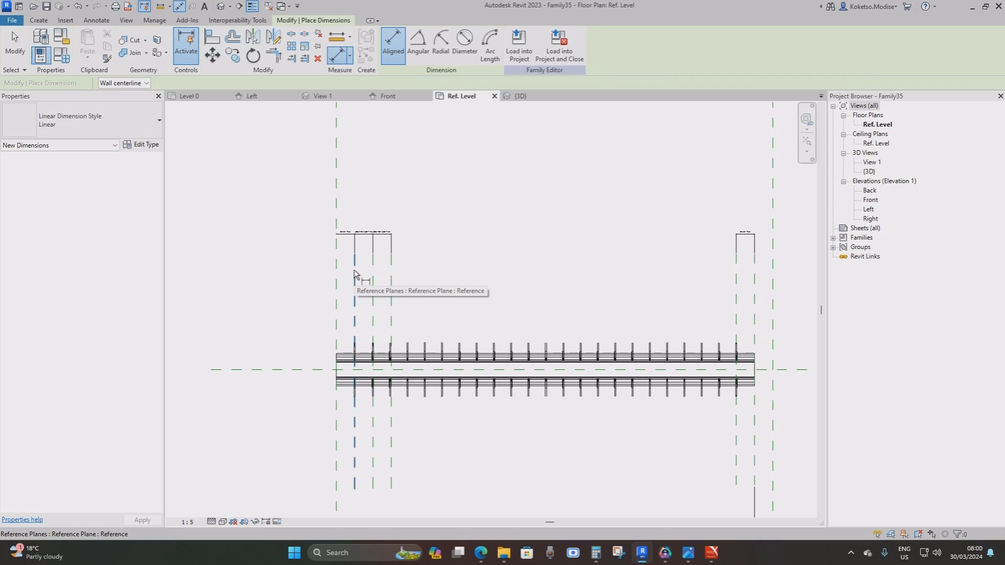
{"action": "left_click", "coordinate": [354, 273]}
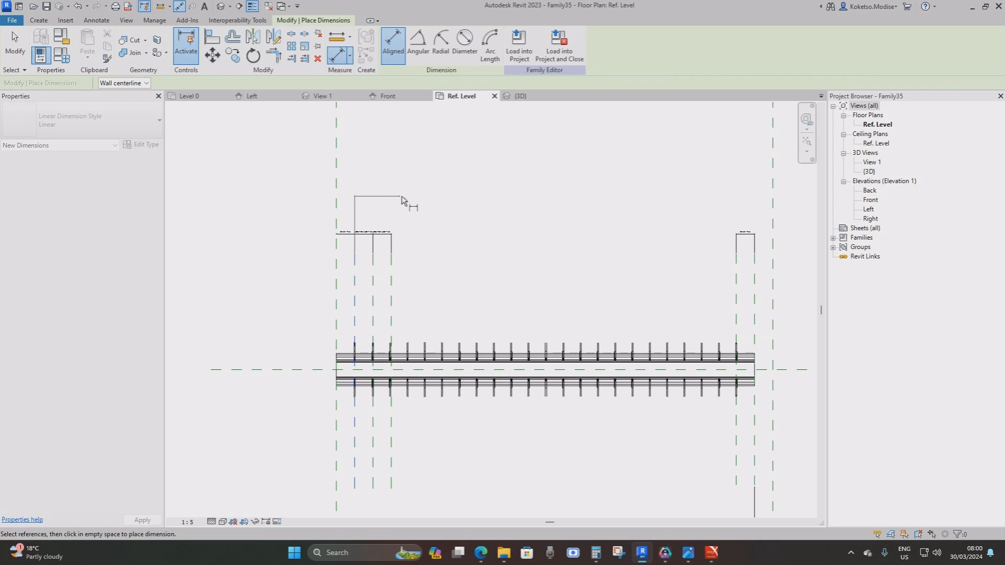
{"action": "left_click", "coordinate": [737, 266]}
{"action": "left_click", "coordinate": [574, 149]}
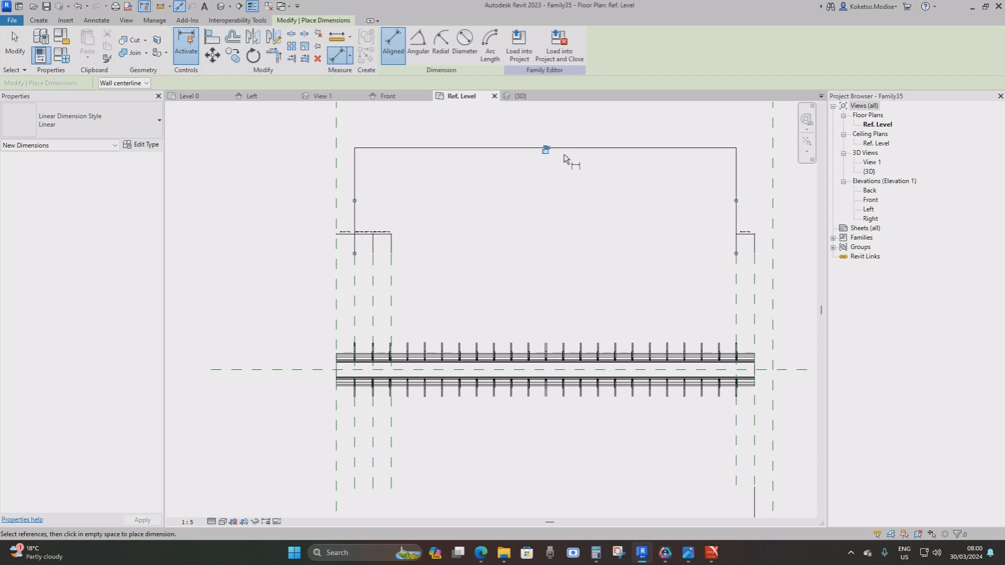
Step: Try to label the new first-to-last anchor dimension with ARRAY LENGTH and cancel the constraint change
{"action": "key", "text": "Escape"}
{"action": "key", "text": "Escape"}
{"action": "left_click", "coordinate": [548, 149]}
{"action": "left_click", "coordinate": [417, 45]}
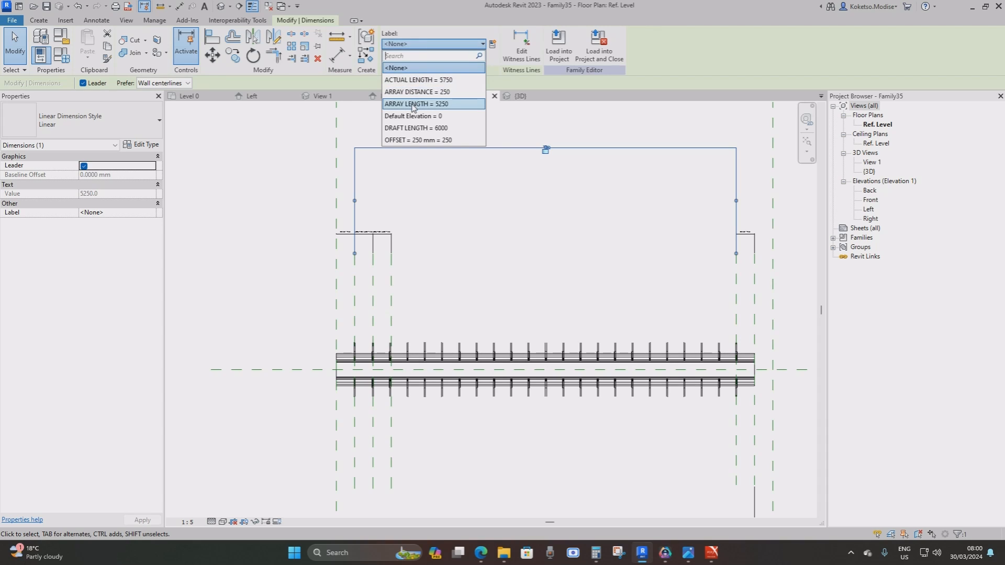
{"action": "key", "text": "Return"}
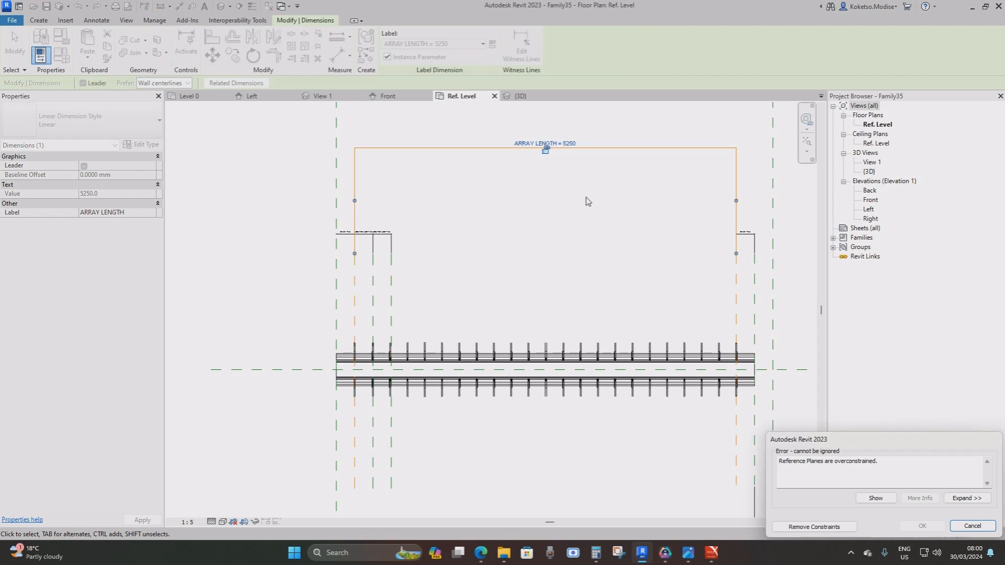
{"action": "key", "text": "Escape"}
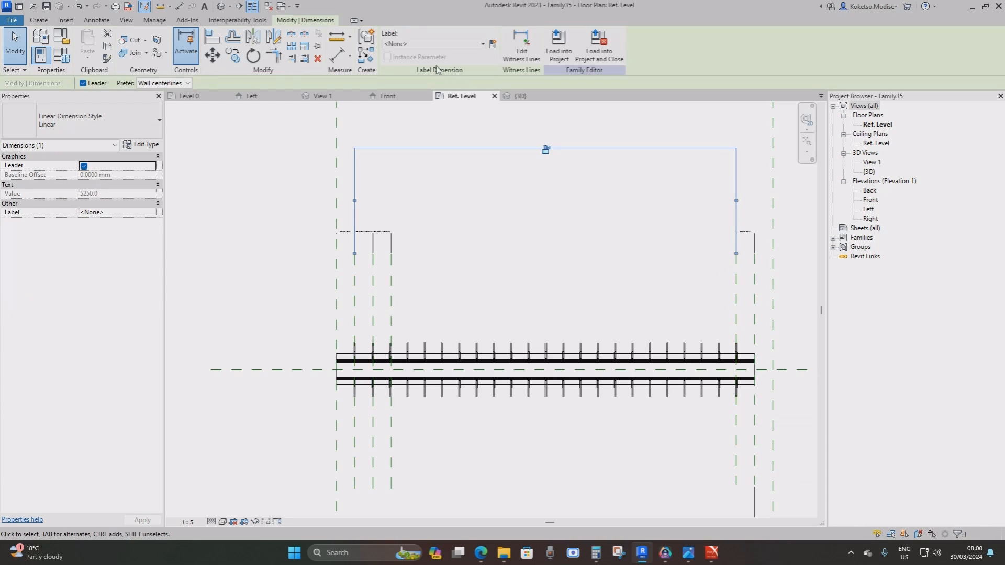
{"action": "left_click", "coordinate": [406, 45]}
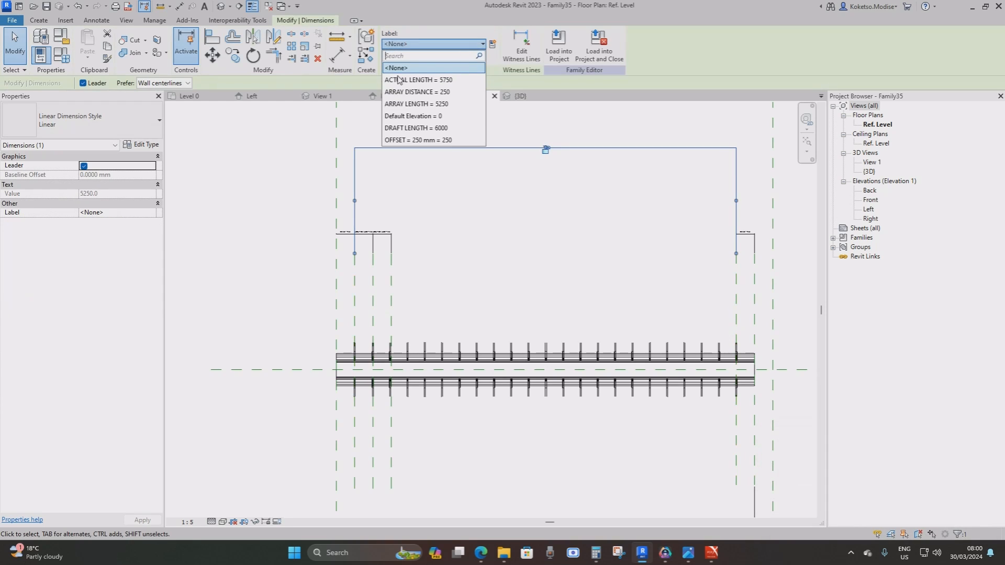
{"action": "left_click", "coordinate": [434, 146]}
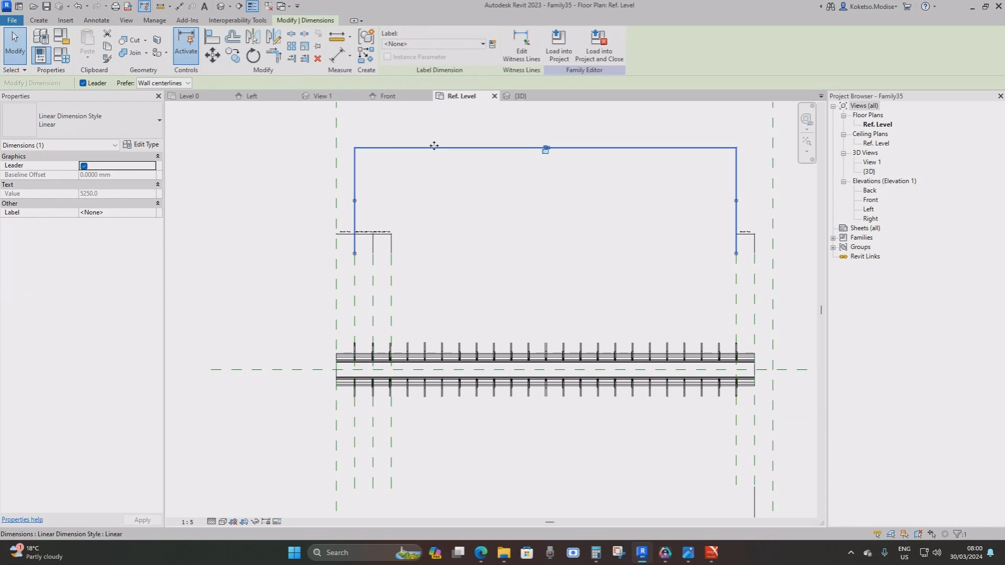
Step: Change the ARRAY LENGTH family parameter from an instance to a type parameter
{"action": "left_click", "coordinate": [62, 58]}
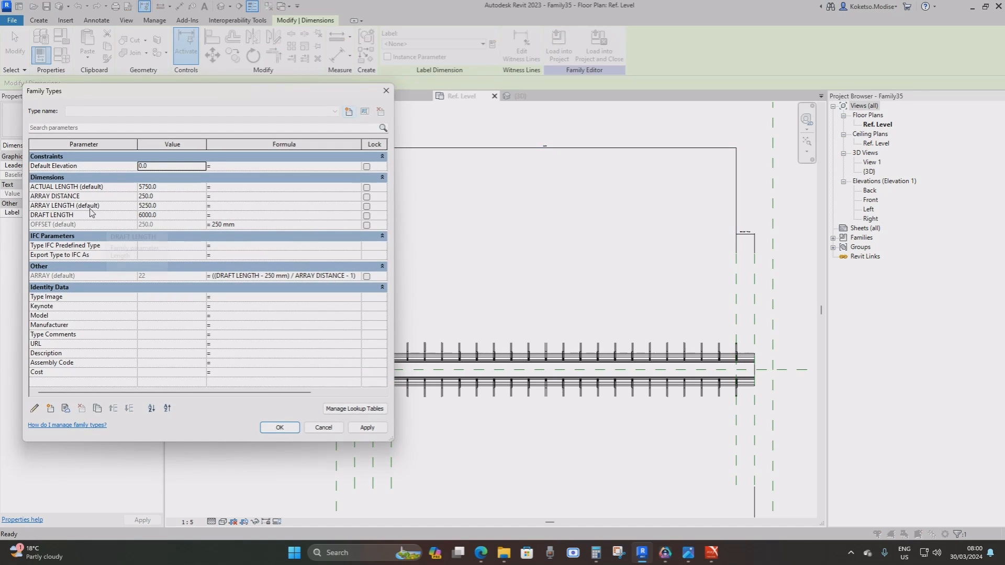
{"action": "left_click", "coordinate": [72, 208]}
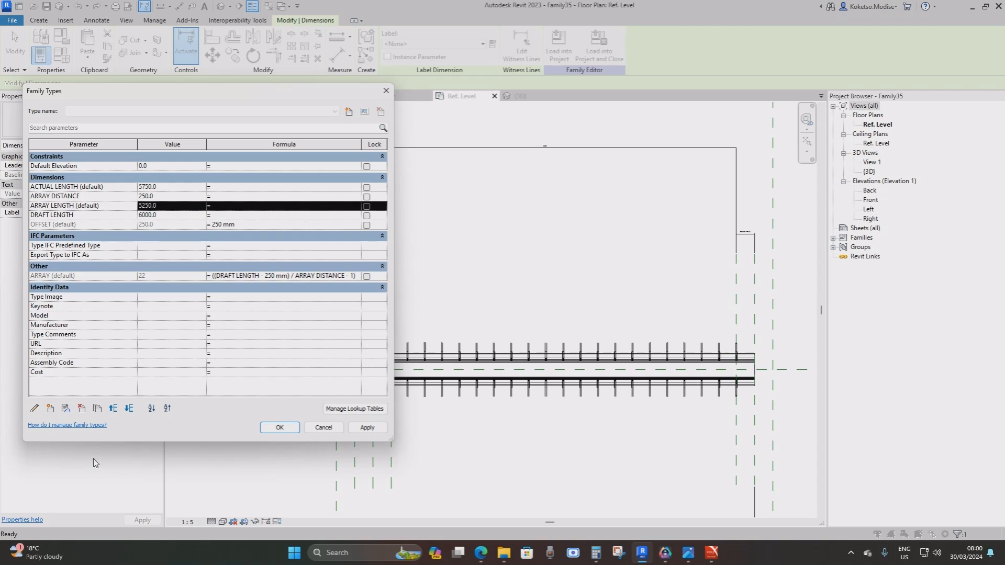
{"action": "left_click", "coordinate": [35, 409]}
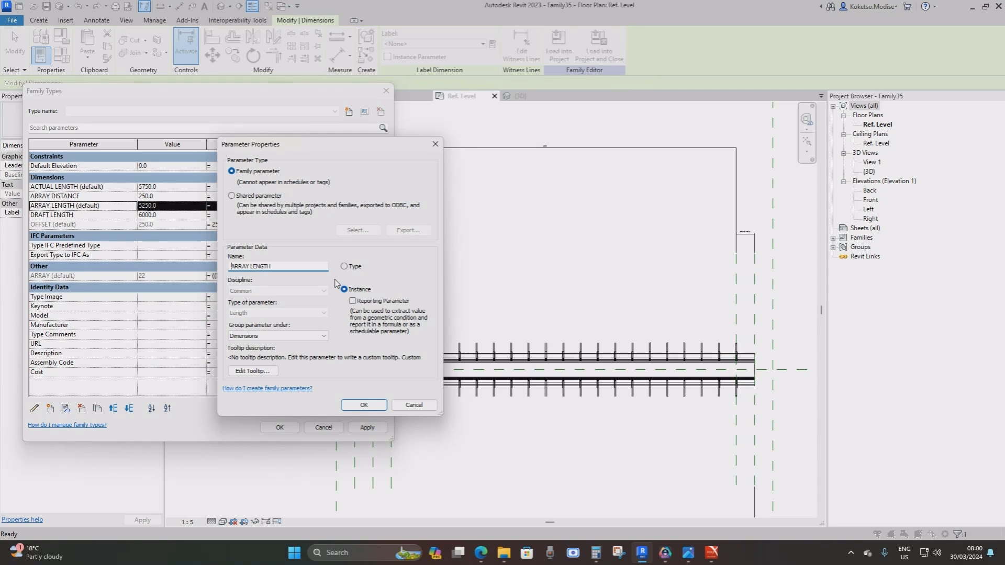
{"action": "left_click", "coordinate": [344, 266]}
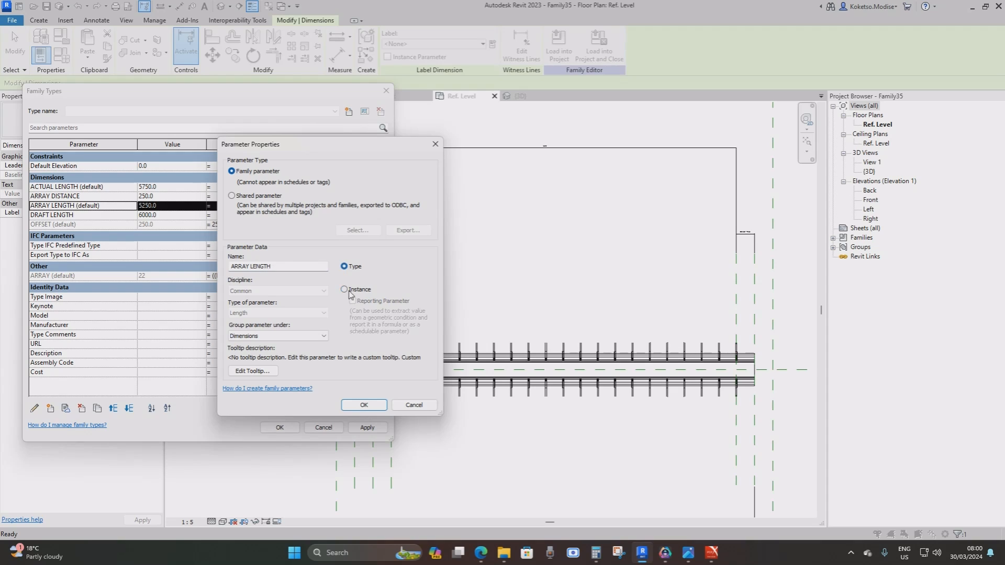
{"action": "left_click", "coordinate": [365, 406]}
{"action": "left_click", "coordinate": [281, 428]}
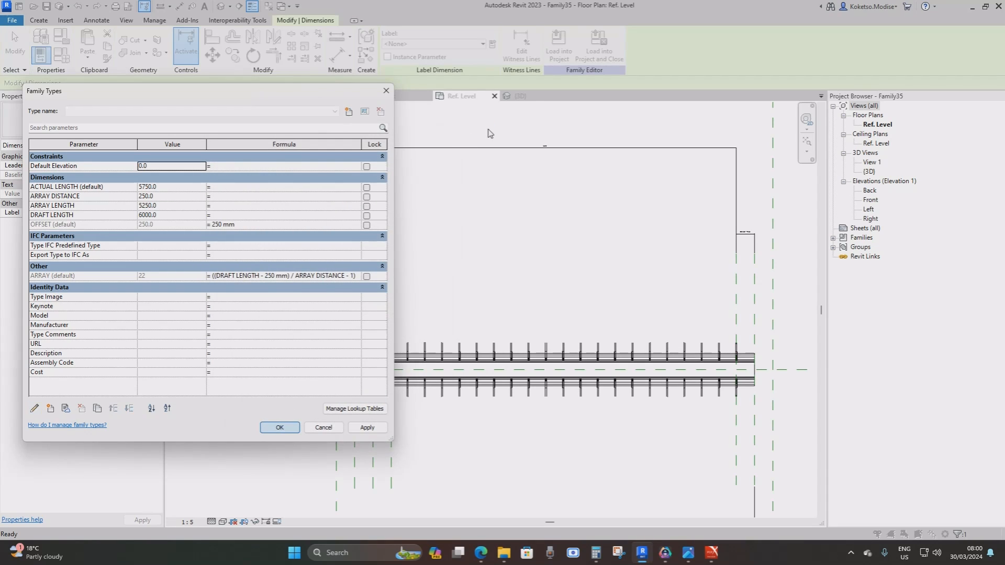
Step: Try again to assign the ARRAY LENGTH type parameter to the first-to-last anchor dimension and cancel
{"action": "left_click", "coordinate": [548, 148]}
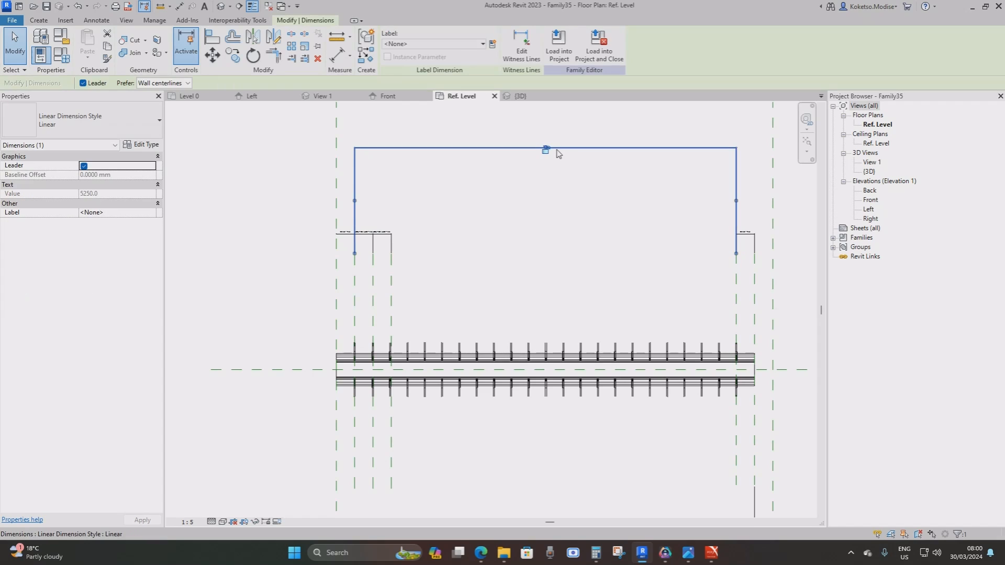
{"action": "left_click", "coordinate": [390, 46]}
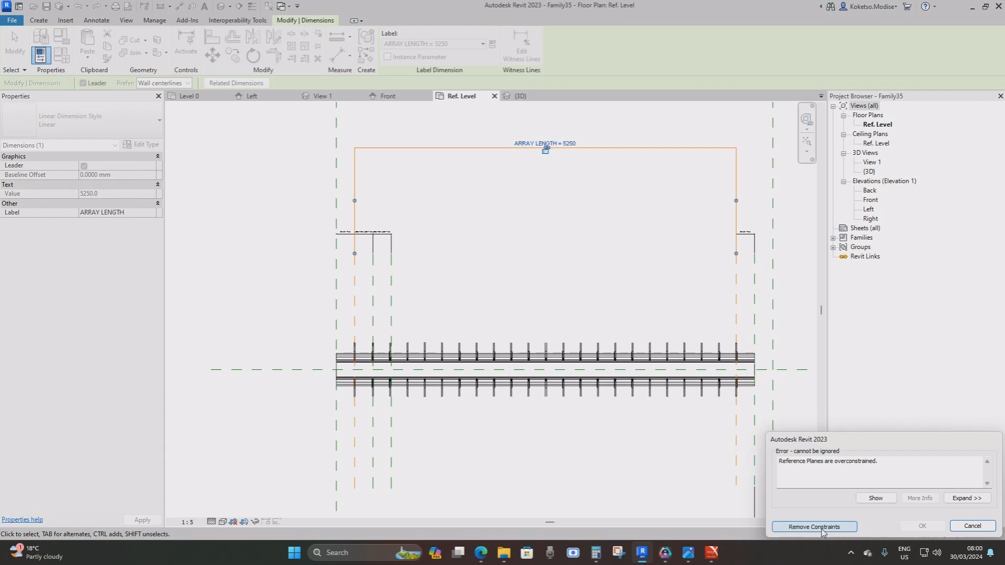
{"action": "left_click", "coordinate": [961, 523]}
Step: Delete the OFFSET dimension at the joint's right end and label the first-to-last anchor dimension with ARRAY LENGTH
{"action": "left_click", "coordinate": [755, 244]}
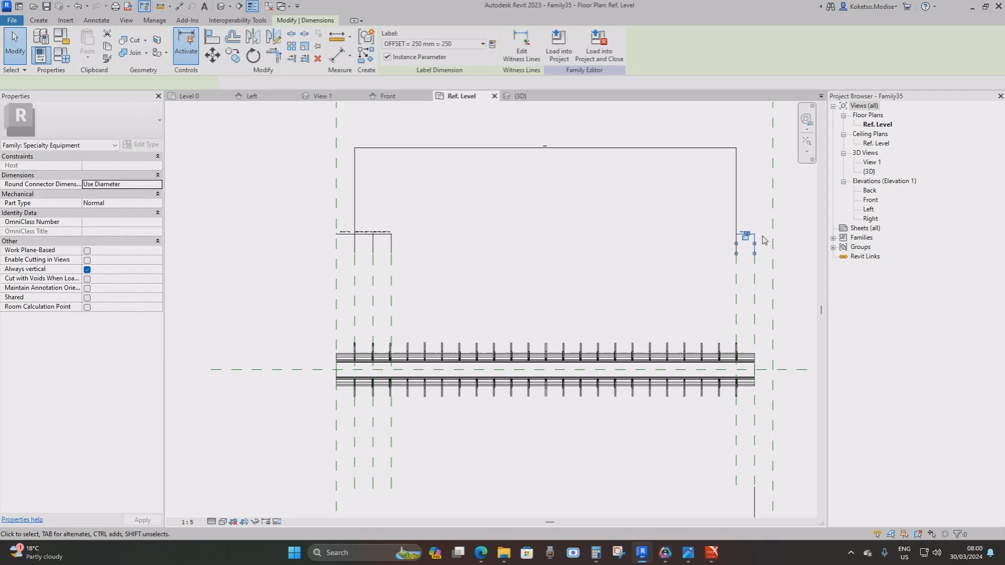
{"action": "key", "text": "Delete"}
{"action": "left_click", "coordinate": [581, 148]}
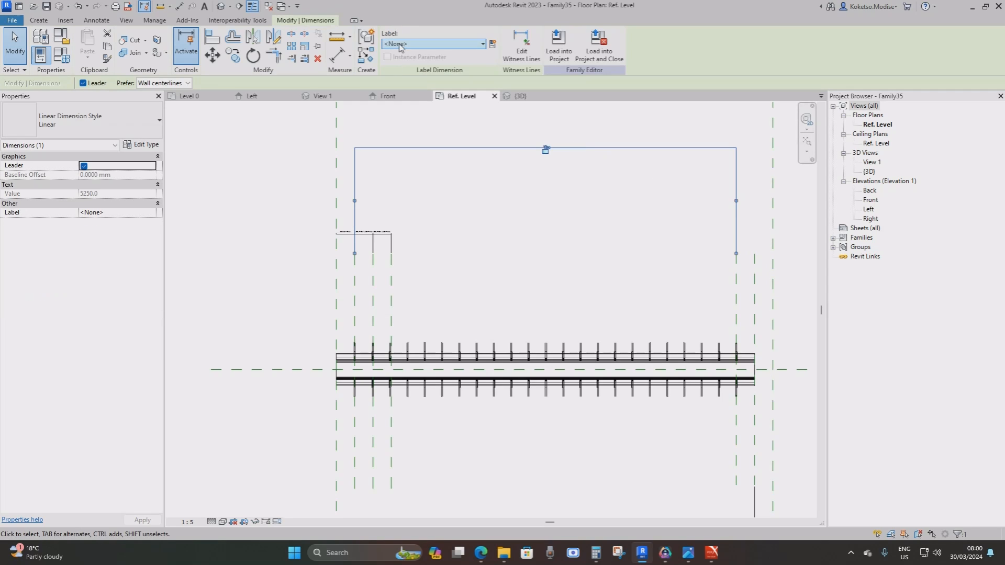
{"action": "left_click", "coordinate": [401, 45]}
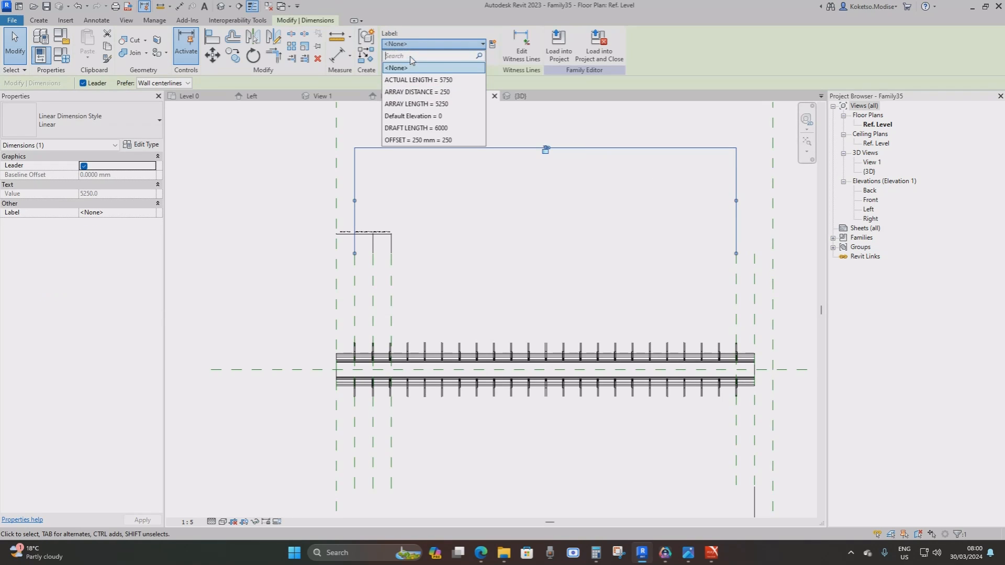
{"action": "left_click", "coordinate": [648, 218]}
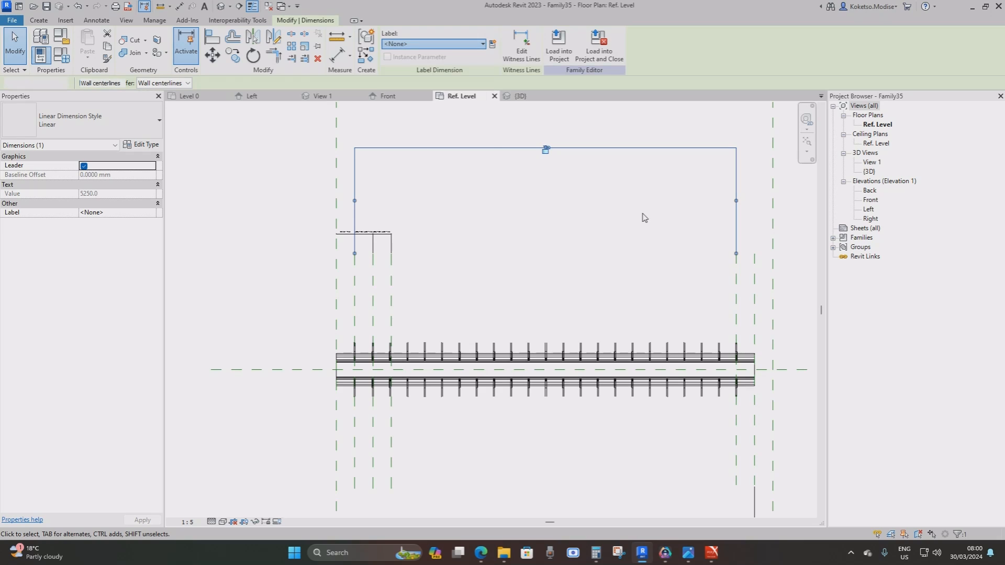
{"action": "left_click", "coordinate": [612, 204]}
{"action": "middle_click_drag", "start_coordinate": [641, 306], "coordinate": [585, 285]}
{"action": "scroll", "coordinate": [585, 287], "scroll_direction": "down", "scroll_amount": 1}
{"action": "scroll", "coordinate": [584, 286], "scroll_direction": "down", "scroll_amount": 1}
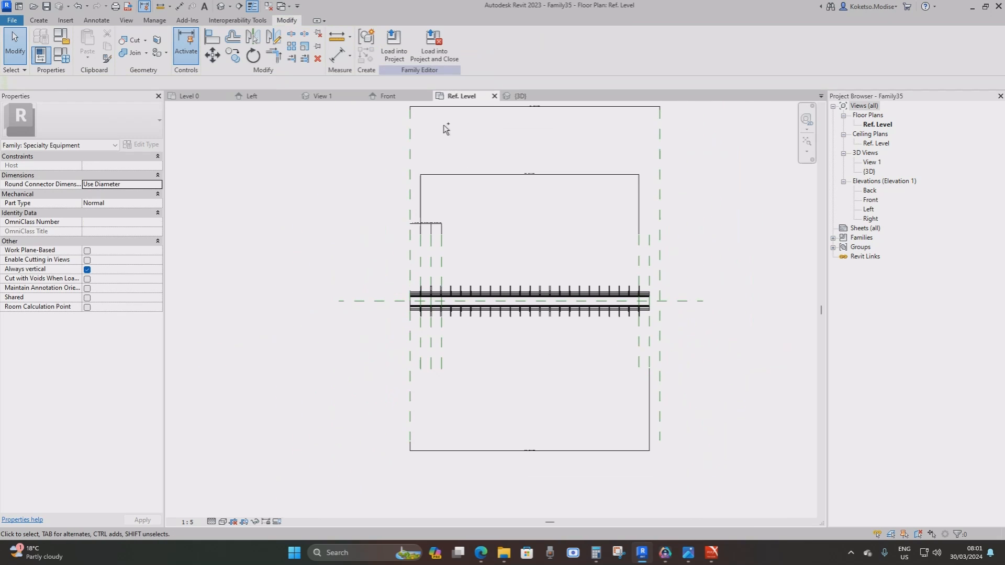
Step: Reload the family into the project, overwriting the existing version and its parameter values, and show the joint in the default 3D view
{"action": "left_click", "coordinate": [394, 47]}
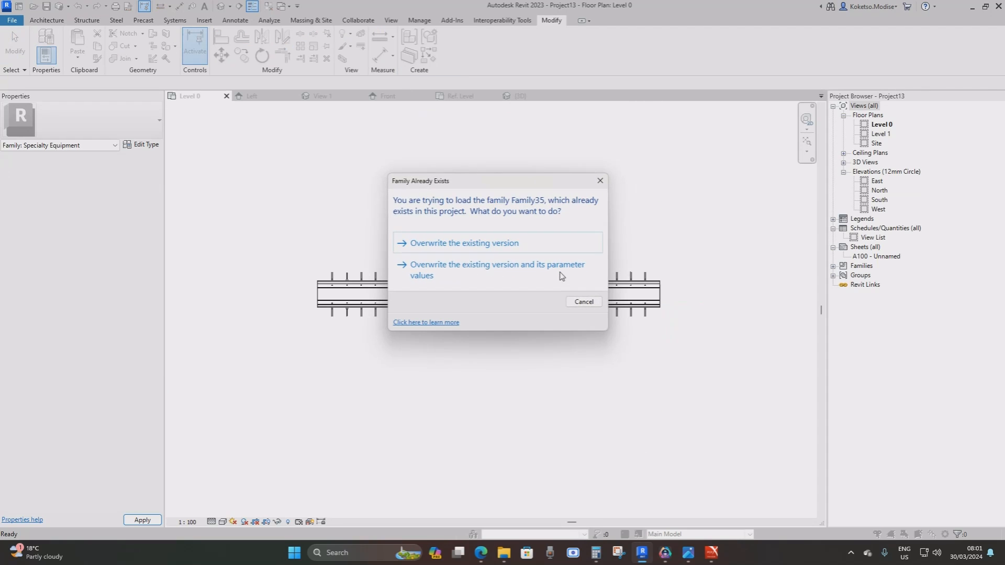
{"action": "left_click", "coordinate": [543, 262]}
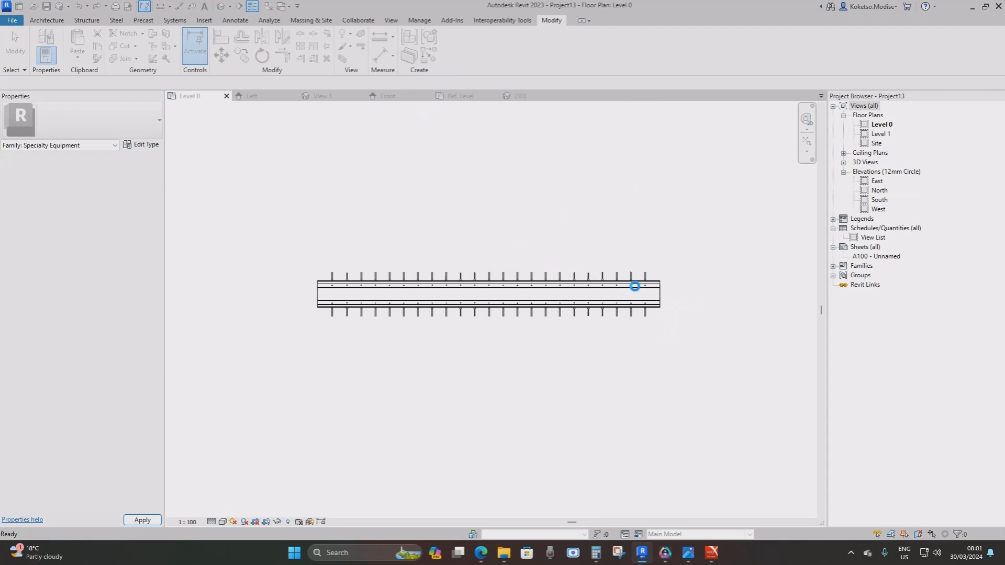
{"action": "left_click", "coordinate": [224, 9]}
{"action": "middle_click_drag", "start_coordinate": [573, 391], "coordinate": [736, 354], "text": "shift"}
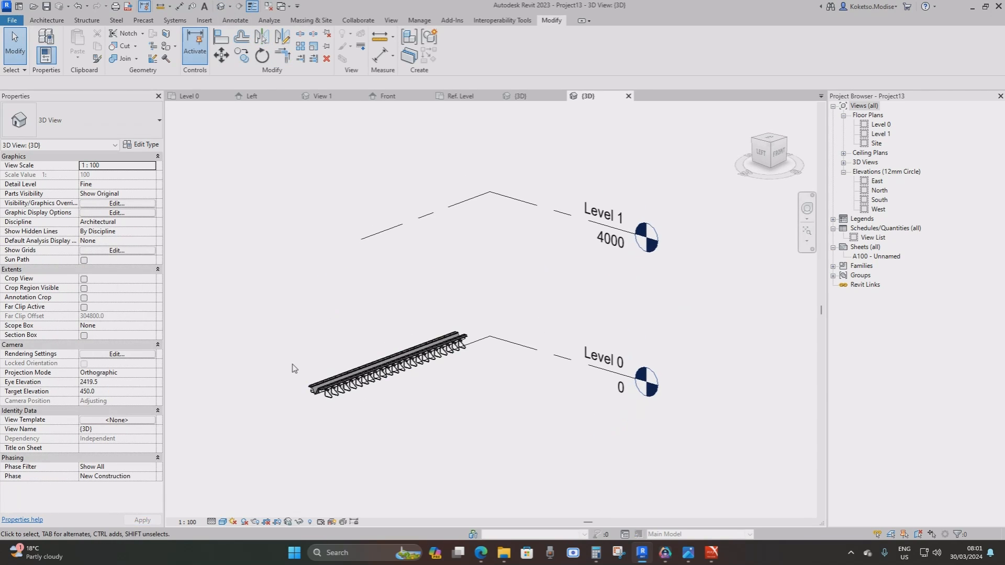
Step: Examine the reloaded joint in 3D from several sides, checking the anchors and both ends of the strip seal
{"action": "scroll", "coordinate": [293, 368], "scroll_direction": "up", "scroll_amount": 5}
{"action": "middle_click_drag", "start_coordinate": [568, 422], "coordinate": [532, 345]}
{"action": "middle_click_drag", "start_coordinate": [487, 388], "coordinate": [556, 366], "text": "shift"}
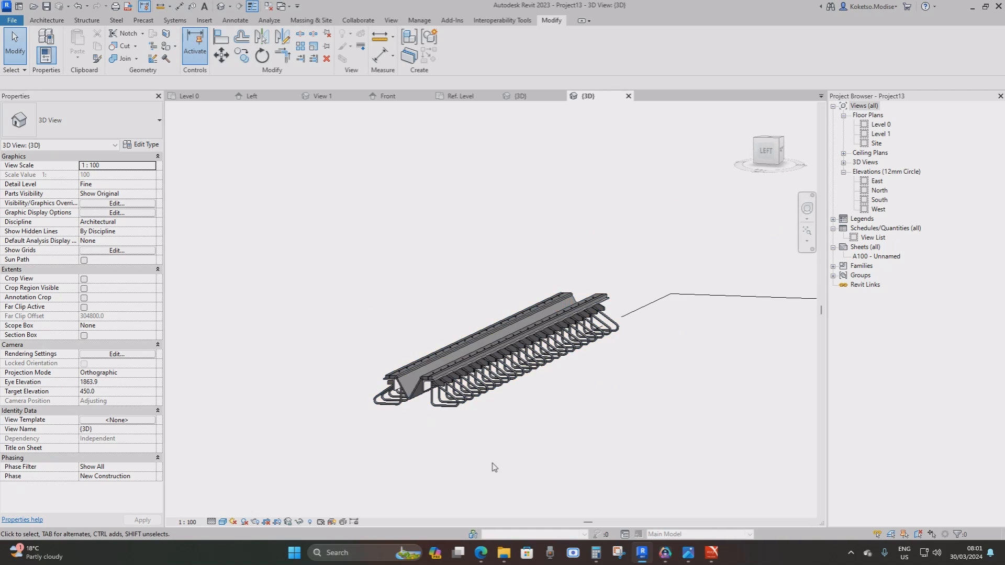
{"action": "middle_click_drag", "start_coordinate": [492, 466], "coordinate": [516, 401], "text": "shift"}
{"action": "scroll", "coordinate": [599, 398], "scroll_direction": "down", "scroll_amount": 3}
{"action": "scroll", "coordinate": [530, 391], "scroll_direction": "up", "scroll_amount": 3}
{"action": "scroll", "coordinate": [522, 417], "scroll_direction": "down", "scroll_amount": 2}
{"action": "scroll", "coordinate": [519, 414], "scroll_direction": "up", "scroll_amount": 2}
{"action": "scroll", "coordinate": [436, 427], "scroll_direction": "up", "scroll_amount": 2}
{"action": "scroll", "coordinate": [439, 428], "scroll_direction": "down", "scroll_amount": 2}
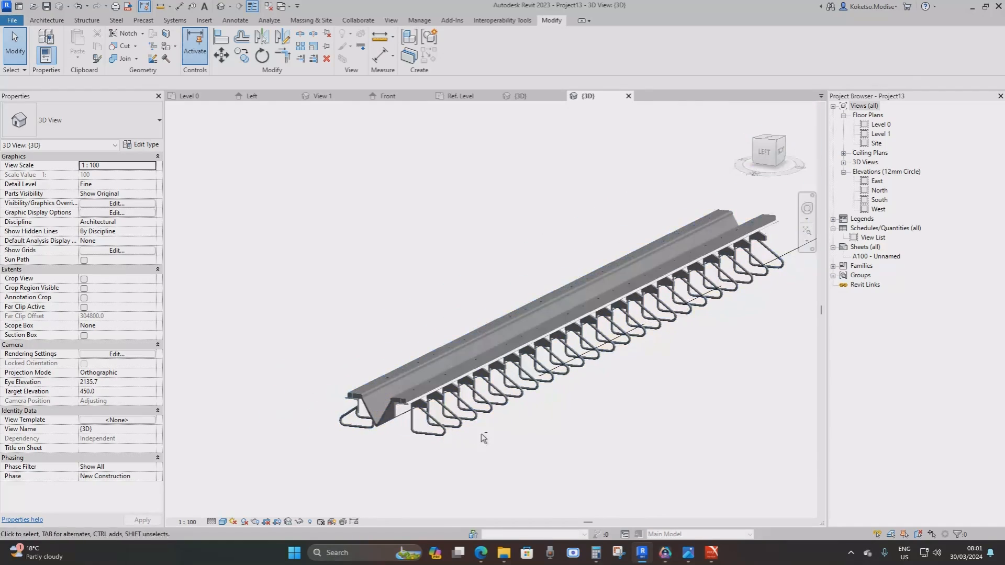
{"action": "middle_click_drag", "start_coordinate": [484, 438], "coordinate": [461, 439], "text": "shift"}
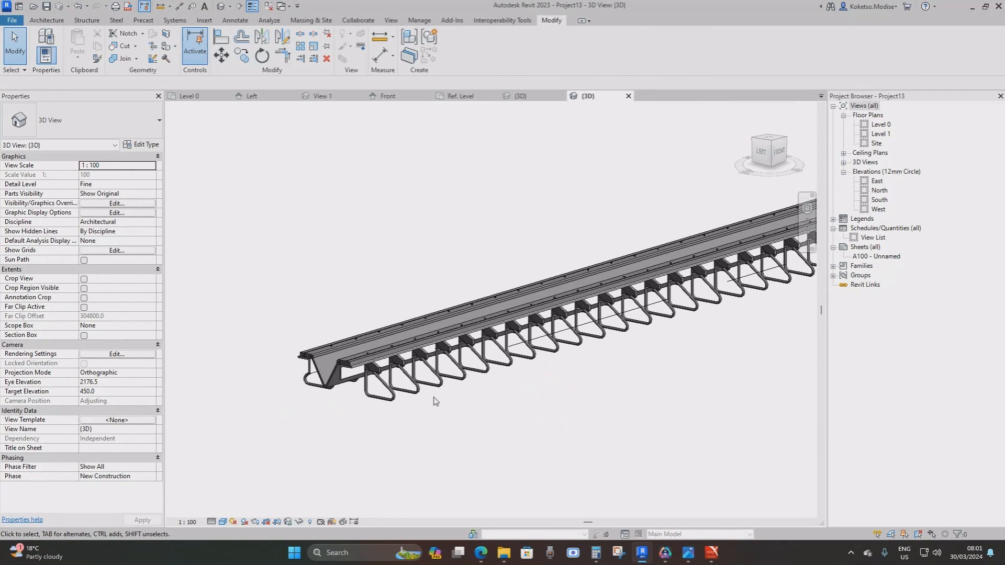
{"action": "scroll", "coordinate": [434, 401], "scroll_direction": "down", "scroll_amount": 2}
{"action": "middle_click_drag", "start_coordinate": [434, 401], "coordinate": [486, 407], "text": "shift"}
{"action": "middle_click_drag", "start_coordinate": [443, 372], "coordinate": [556, 304], "text": "shift"}
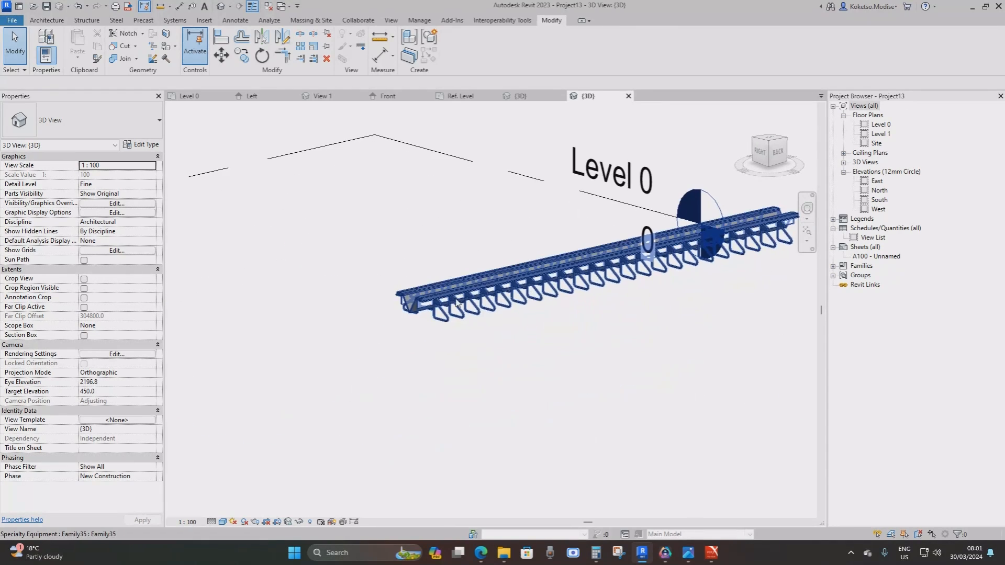
Step: Inspect the placed joint's instance properties and examine the anchor spacing along its full length up close
{"action": "scroll", "coordinate": [465, 311], "scroll_direction": "up", "scroll_amount": 3}
{"action": "left_click", "coordinate": [426, 315]}
{"action": "middle_click_drag", "start_coordinate": [421, 354], "coordinate": [462, 331], "text": "shift"}
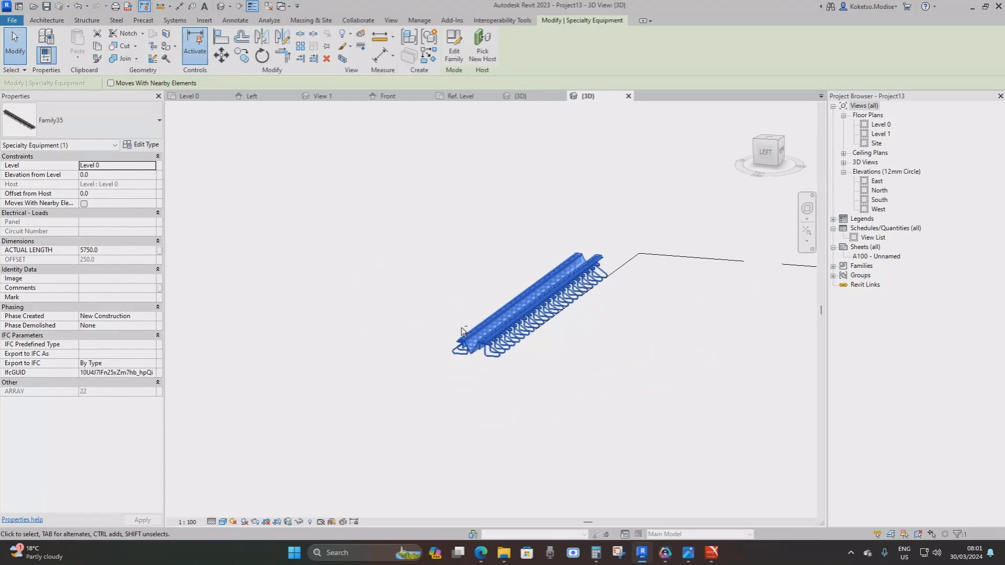
{"action": "scroll", "coordinate": [544, 327], "scroll_direction": "up", "scroll_amount": 2}
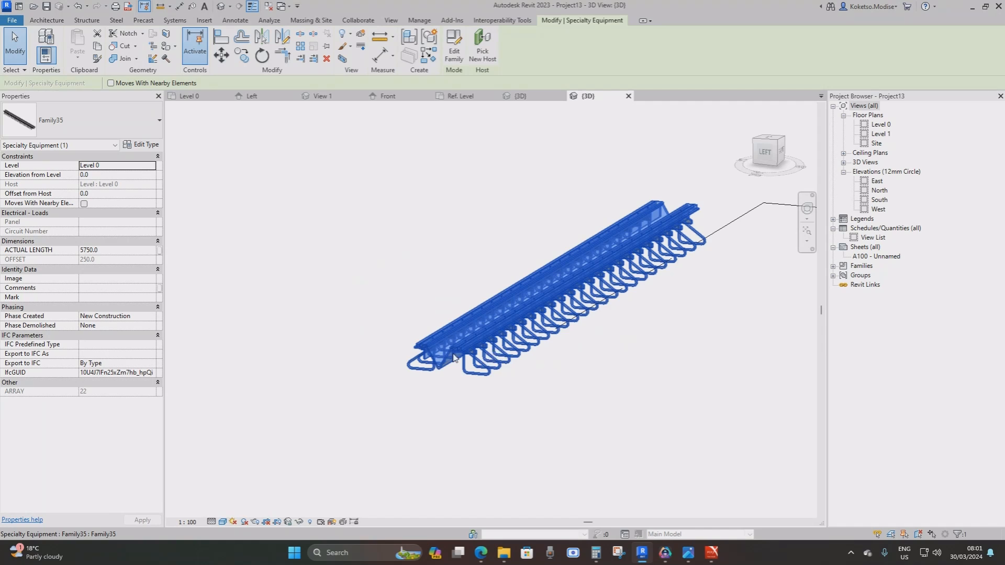
{"action": "scroll", "coordinate": [445, 352], "scroll_direction": "up", "scroll_amount": 3}
{"action": "key", "text": "Escape"}
{"action": "scroll", "coordinate": [444, 352], "scroll_direction": "down", "scroll_amount": 2}
{"action": "middle_click_drag", "start_coordinate": [541, 429], "coordinate": [413, 390], "text": "shift"}
{"action": "middle_click_drag", "start_coordinate": [565, 339], "coordinate": [574, 362], "text": "shift"}
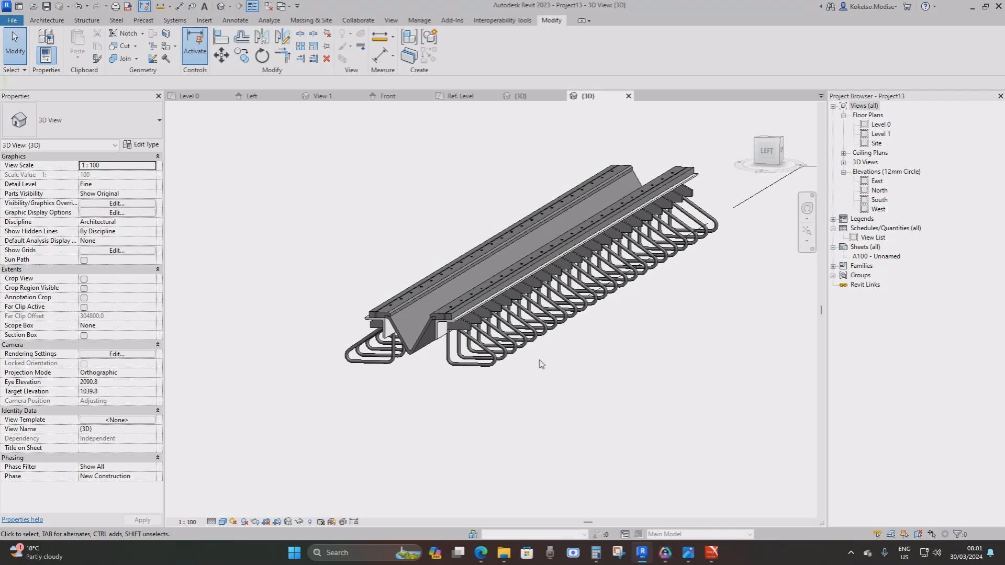
{"action": "middle_click_drag", "start_coordinate": [536, 358], "coordinate": [518, 367], "text": "shift"}
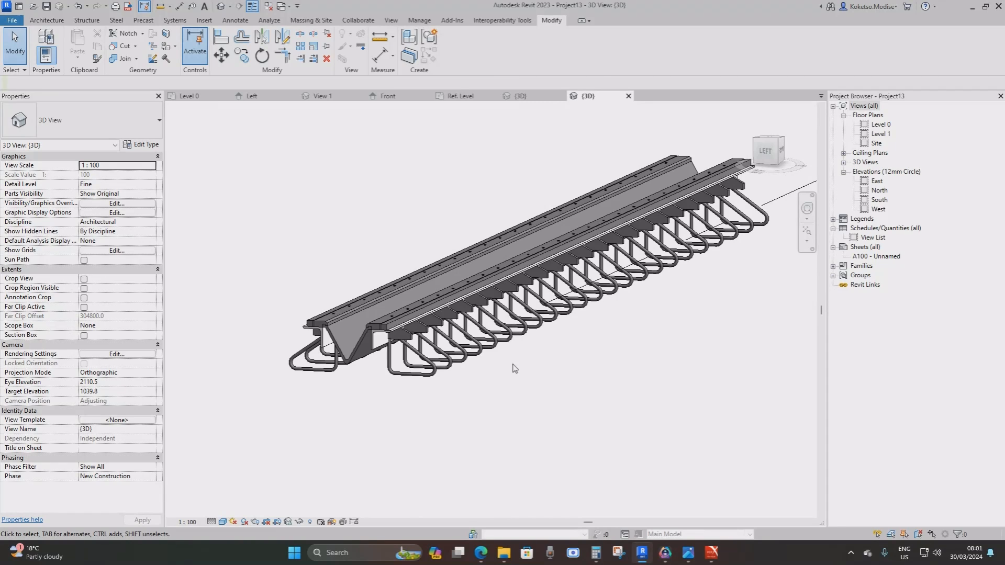
{"action": "middle_click_drag", "start_coordinate": [518, 370], "coordinate": [522, 388], "text": "shift"}
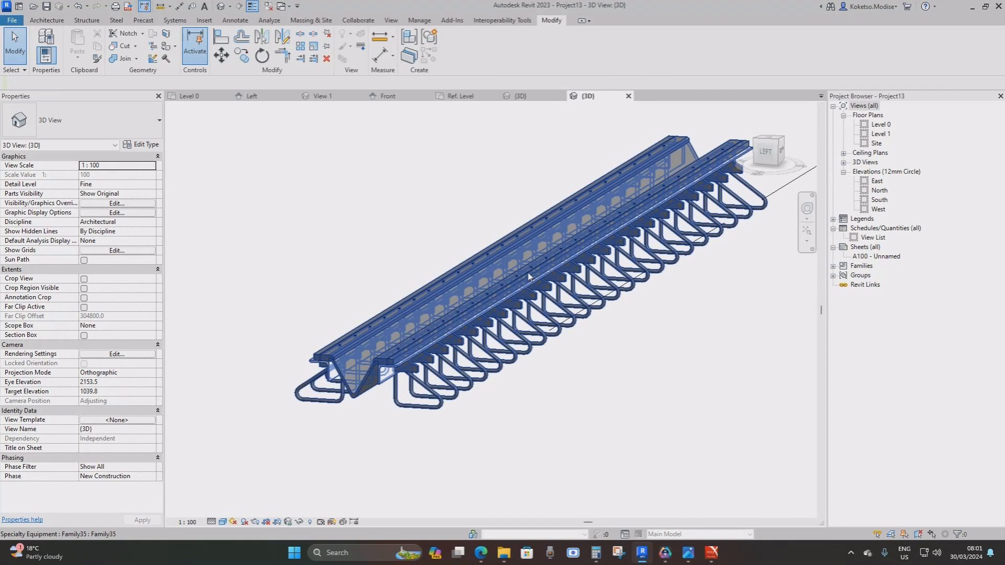
{"action": "middle_click_drag", "start_coordinate": [577, 351], "coordinate": [562, 350]}
{"action": "scroll", "coordinate": [554, 345], "scroll_direction": "down", "scroll_amount": 1}
{"action": "scroll", "coordinate": [552, 346], "scroll_direction": "up", "scroll_amount": 1}
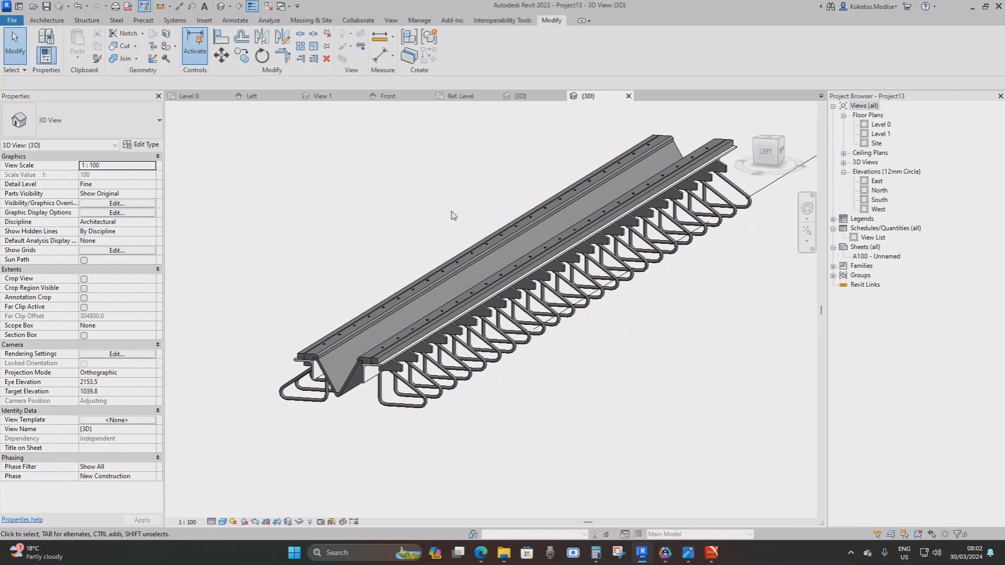
{"action": "mouse_move", "coordinate": [453, 227]}
{"action": "middle_mouse_down"}
{"action": "mouse_move", "coordinate": [445, 245]}
{"action": "mouse_move", "coordinate": [457, 224]}
{"action": "middle_mouse_up"}
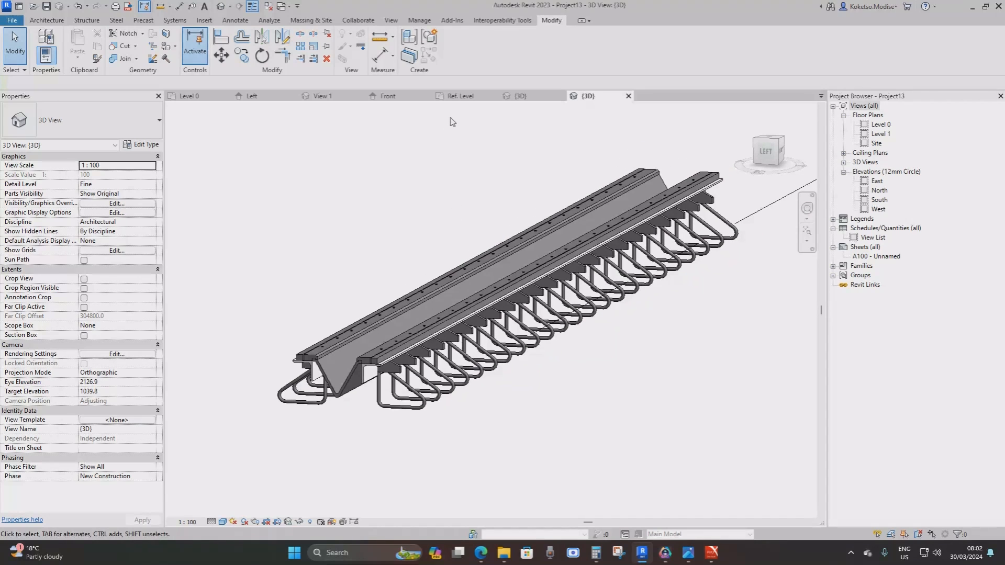
Step: Open the placed joint's family for editing and check the ARRAY LENGTH dimension in the Ref. Level plan
{"action": "left_click", "coordinate": [529, 289]}
{"action": "left_click", "coordinate": [453, 44]}
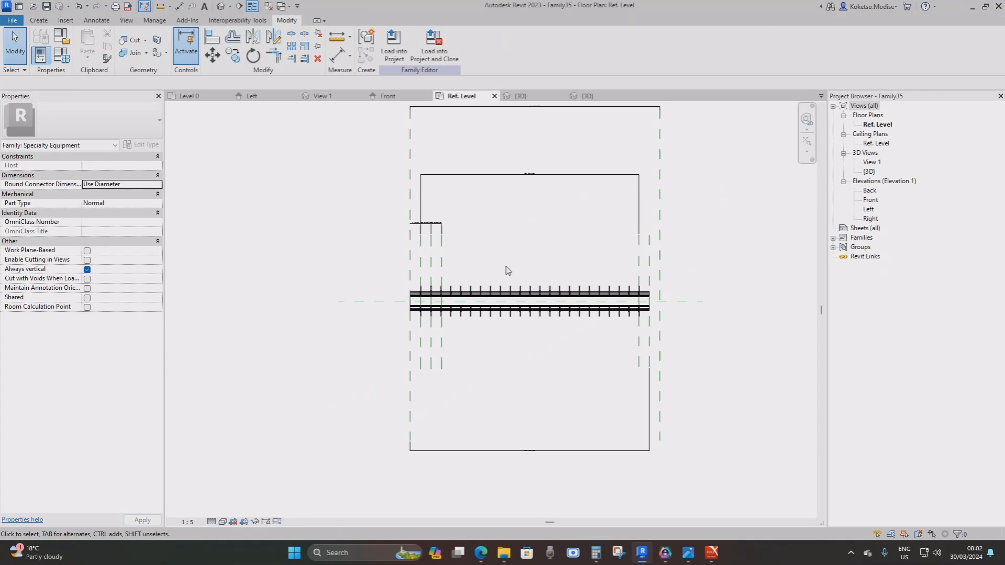
{"action": "scroll", "coordinate": [408, 233], "scroll_direction": "up", "scroll_amount": 5}
{"action": "scroll", "coordinate": [408, 287], "scroll_direction": "down", "scroll_amount": 2}
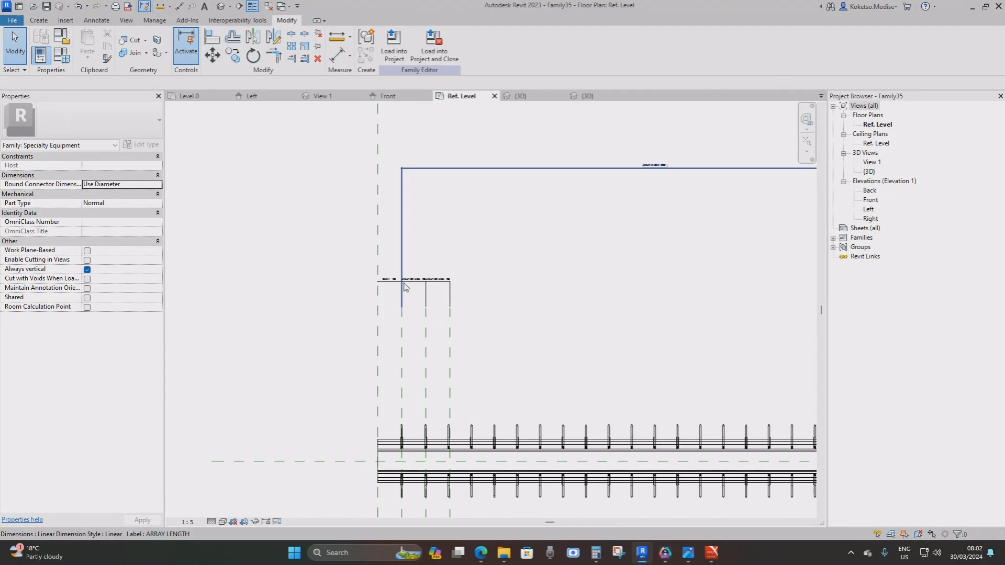
{"action": "middle_click_drag", "start_coordinate": [611, 191], "coordinate": [550, 207]}
{"action": "left_click", "coordinate": [527, 185]}
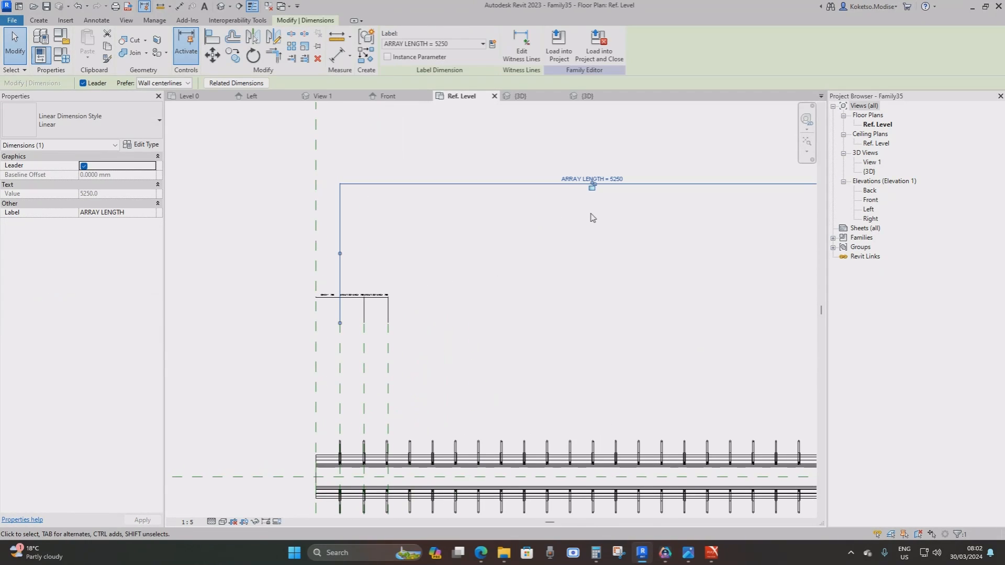
{"action": "scroll", "coordinate": [555, 217], "scroll_direction": "down", "scroll_amount": 3}
{"action": "left_click", "coordinate": [534, 182]}
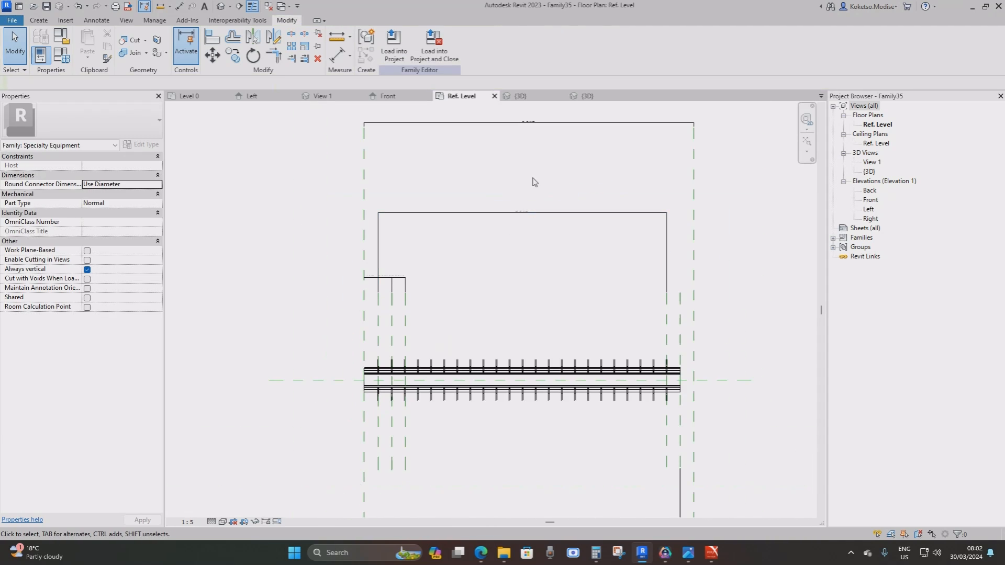
Step: Change the ARRAY LENGTH family parameter from a type to an instance parameter
{"action": "left_click", "coordinate": [61, 57]}
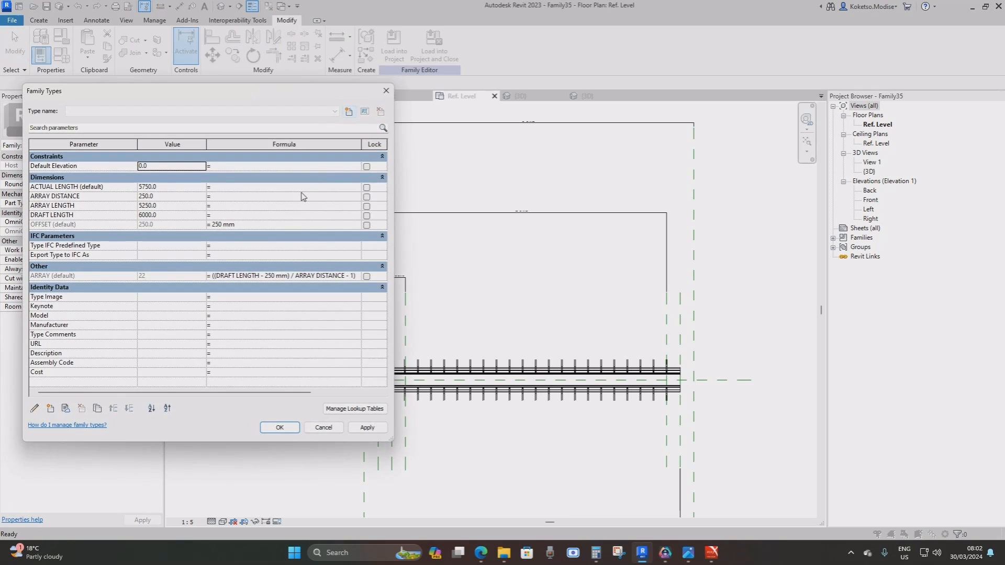
{"action": "left_click", "coordinate": [61, 208]}
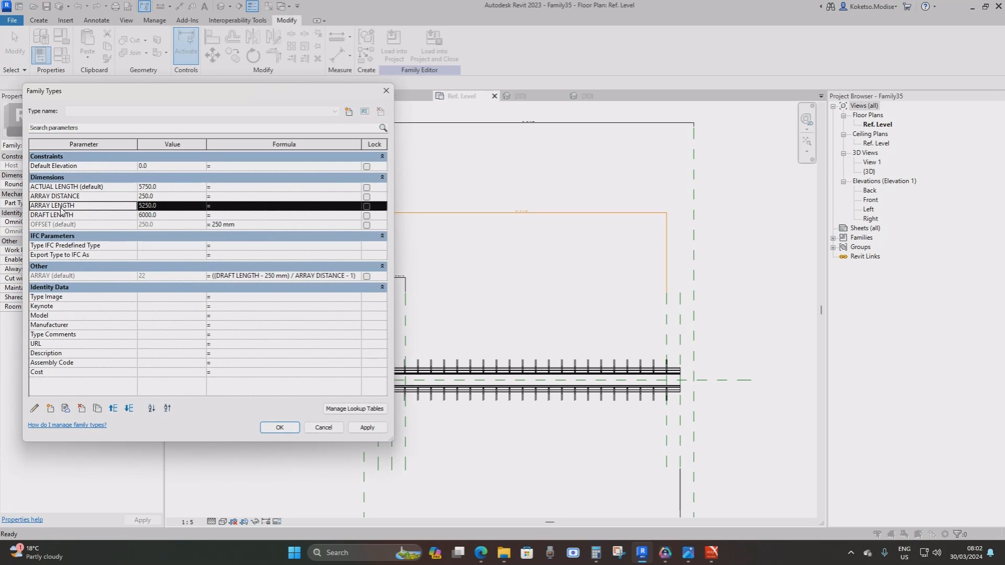
{"action": "left_click", "coordinate": [34, 408]}
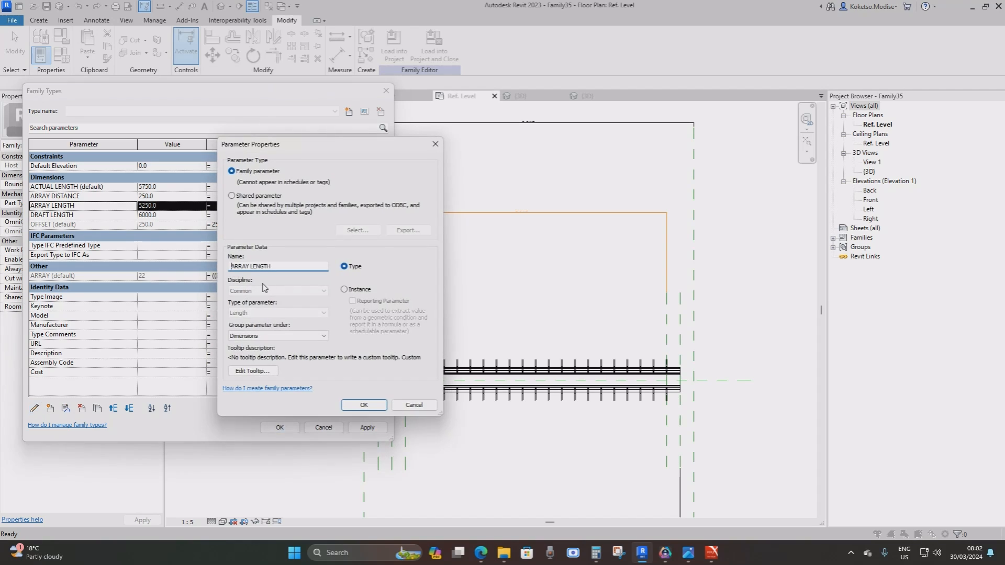
{"action": "left_click", "coordinate": [344, 290]}
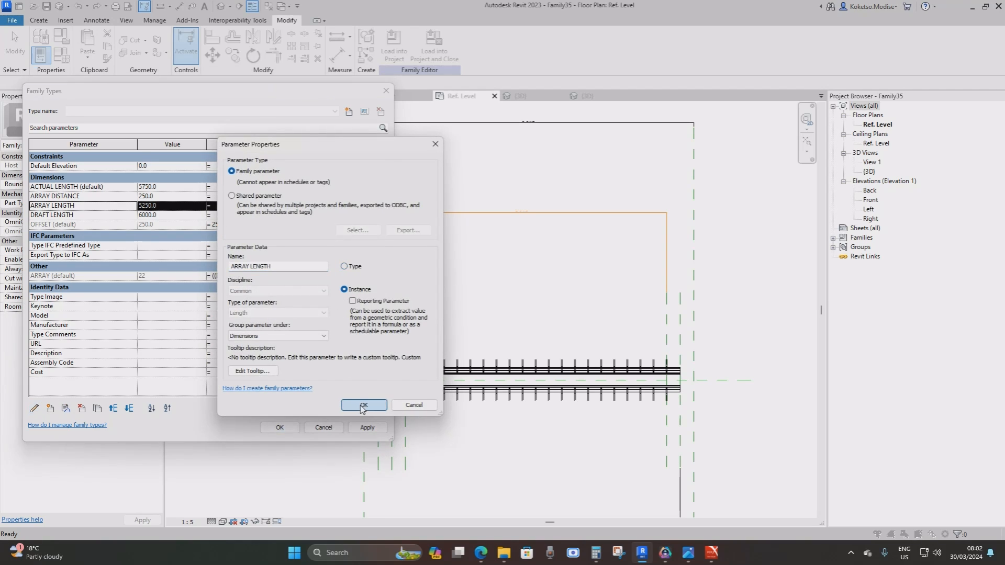
{"action": "left_click", "coordinate": [363, 406]}
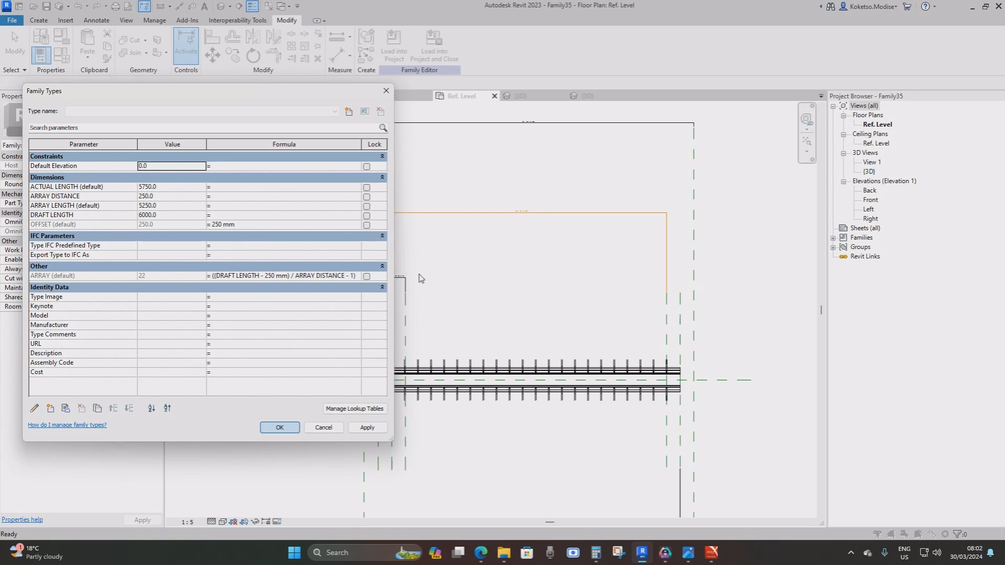
{"action": "left_click", "coordinate": [297, 428]}
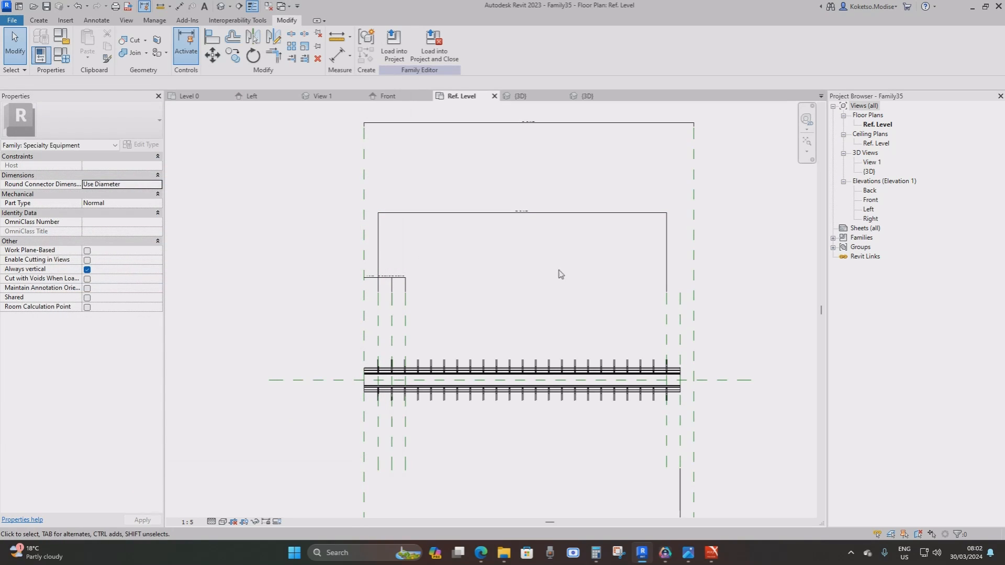
Step: Add an aligned dimension between the last anchor's reference plane and the joint's end reference plane
{"action": "left_click", "coordinate": [180, 6]}
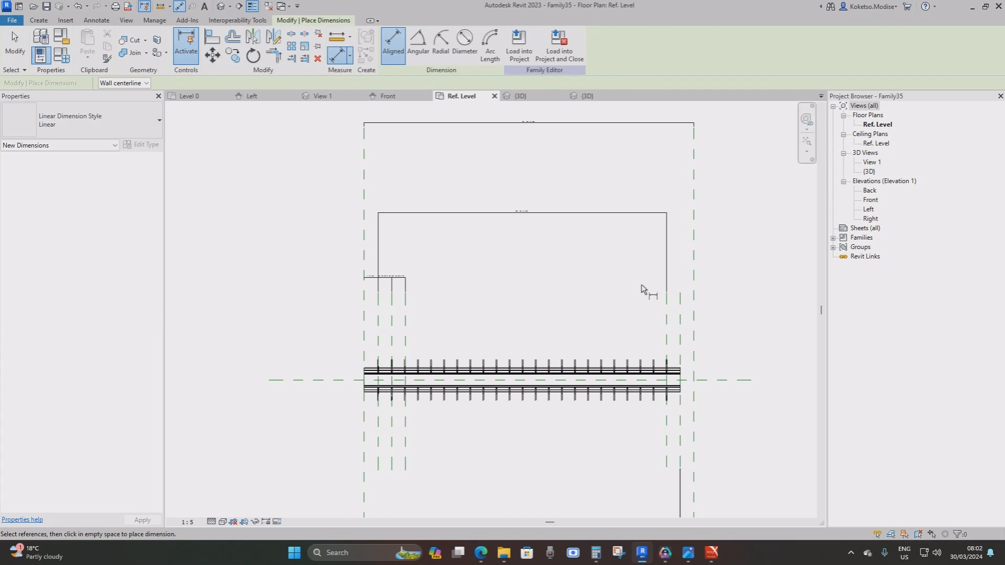
{"action": "scroll", "coordinate": [666, 309], "scroll_direction": "up", "scroll_amount": 2}
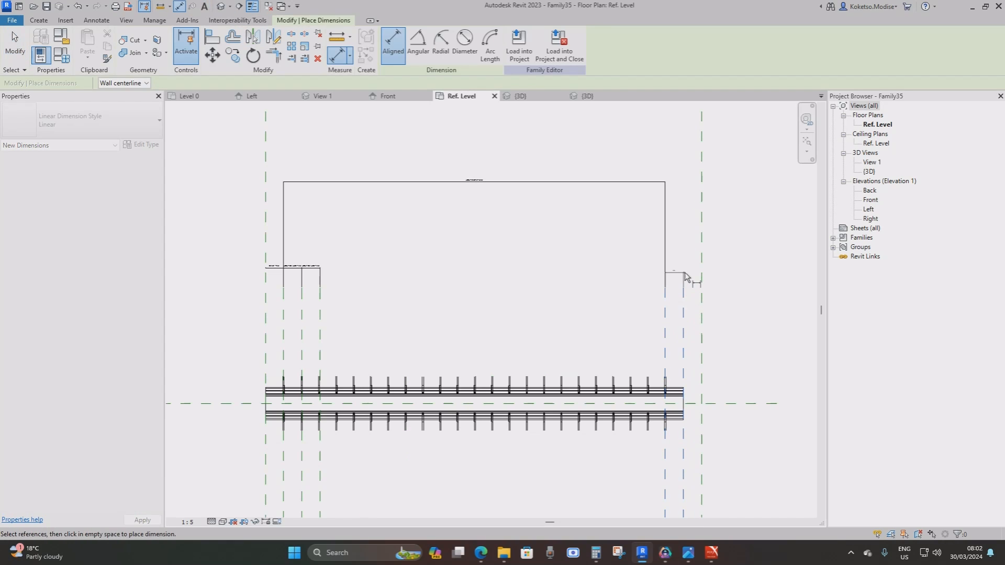
{"action": "left_click", "coordinate": [684, 268]}
{"action": "scroll", "coordinate": [685, 283], "scroll_direction": "up", "scroll_amount": 3}
{"action": "key", "text": "Escape"}
{"action": "key", "text": "Escape"}
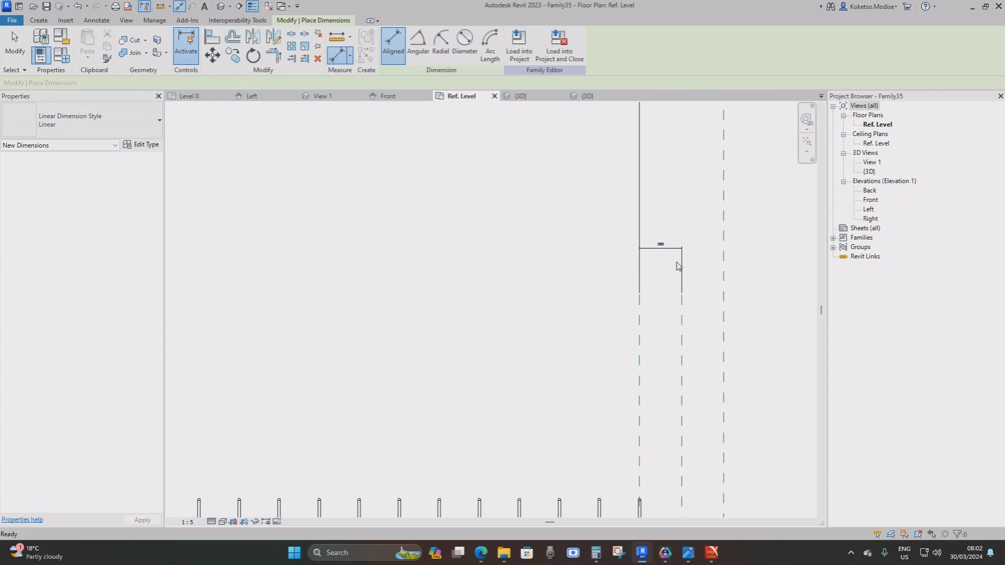
{"action": "left_click", "coordinate": [663, 247]}
{"action": "scroll", "coordinate": [675, 254], "scroll_direction": "down", "scroll_amount": 3}
{"action": "left_click", "coordinate": [492, 46]}
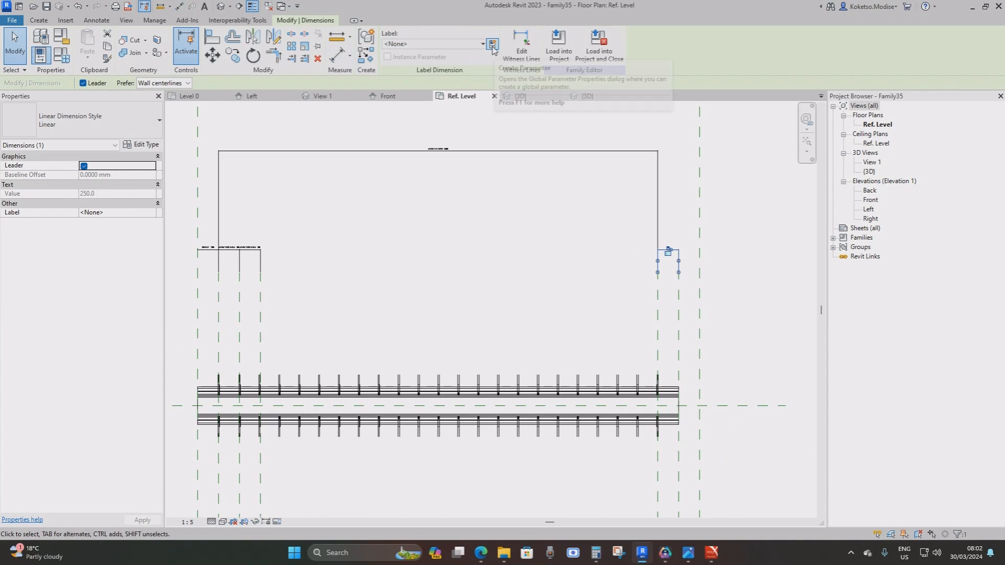
{"action": "key", "text": "Escape"}
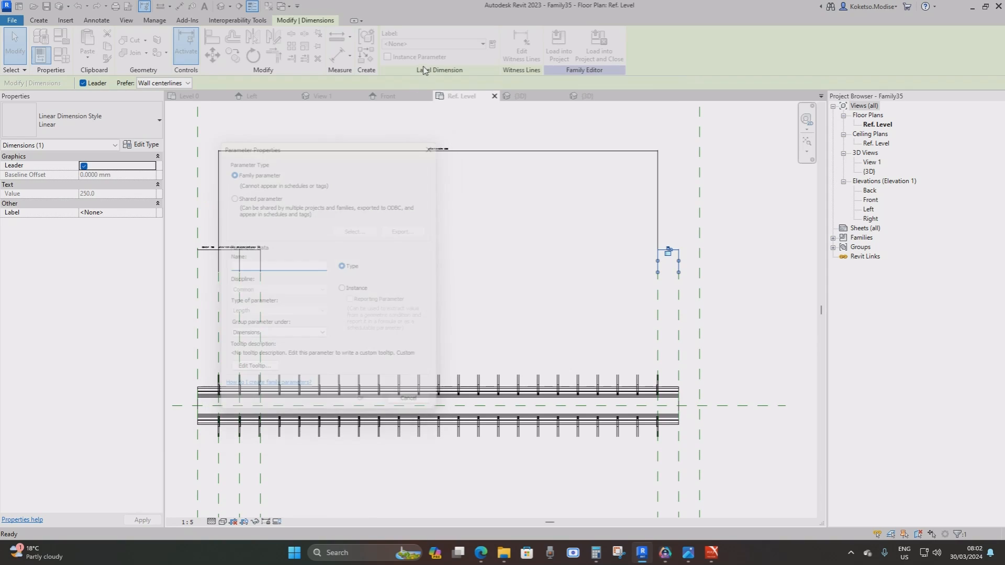
{"action": "left_click", "coordinate": [421, 44]}
{"action": "key", "text": "Escape"}
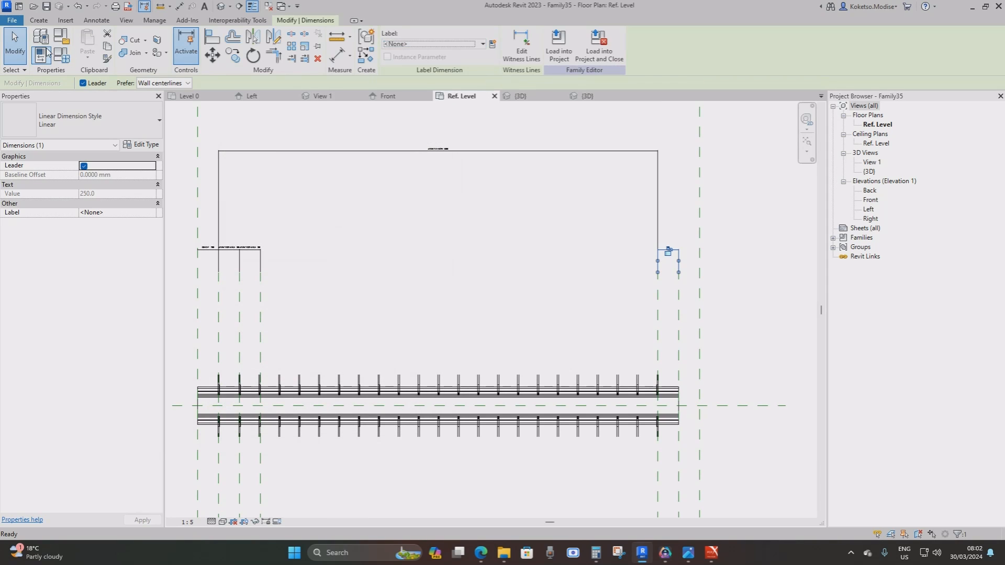
Step: Check in the family types whether the OFFSET parameter is set as type or instance, without changing it
{"action": "left_click", "coordinate": [57, 224]}
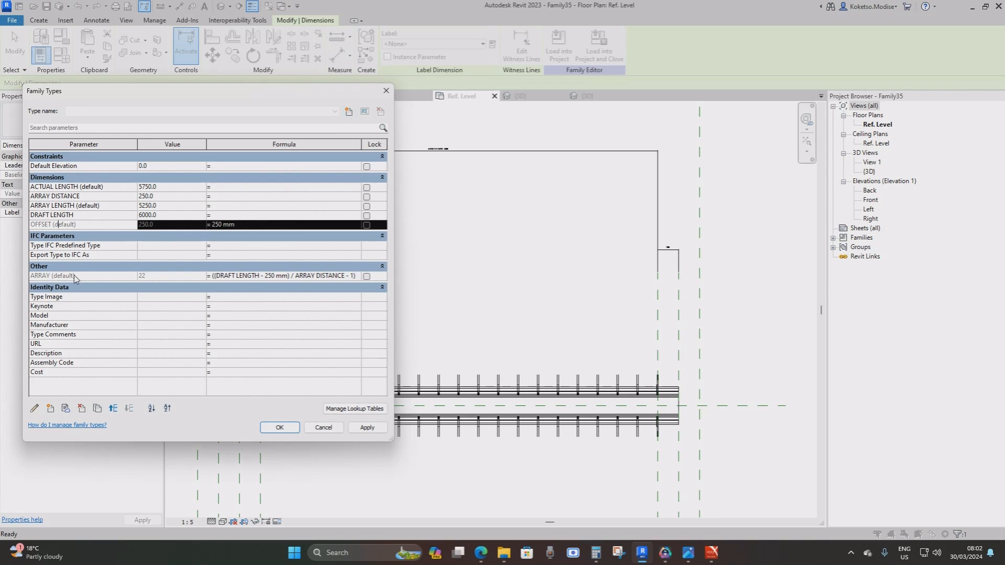
{"action": "left_click", "coordinate": [36, 409]}
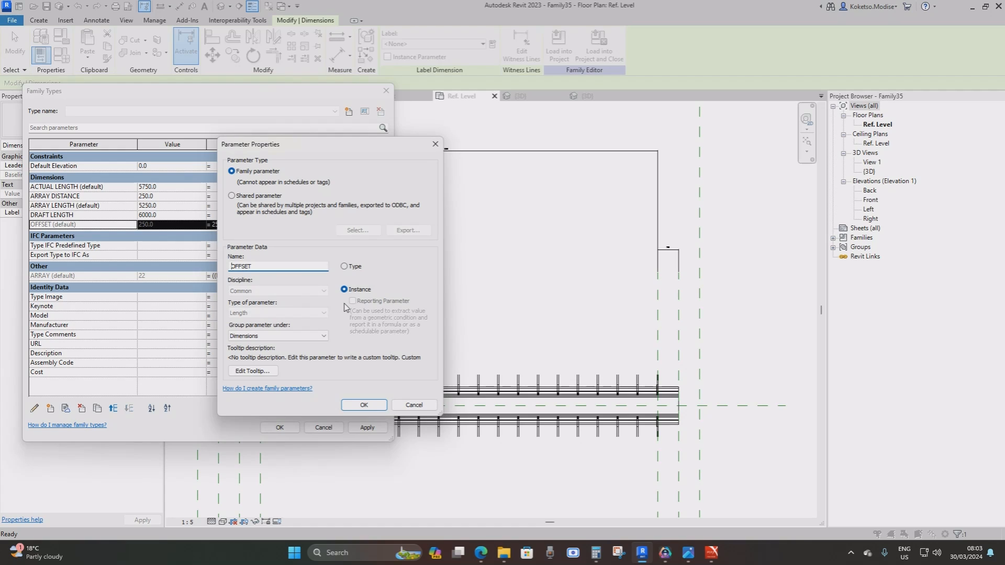
{"action": "key", "text": "Escape"}
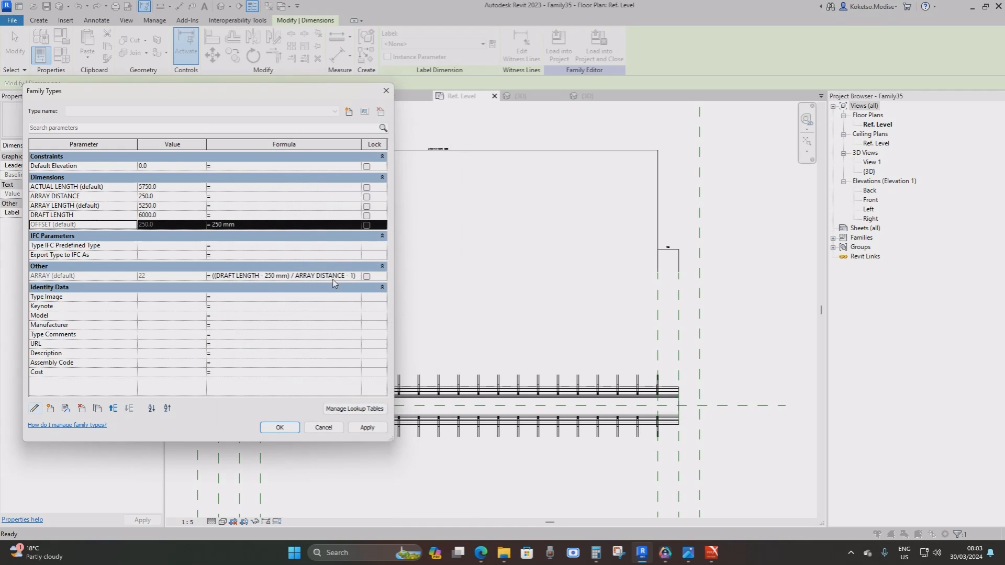
{"action": "key", "text": "Escape"}
{"action": "key", "text": "Escape"}
Step: Try to label the dimension between the last anchor's and the joint end's reference planes with the OFFSET parameter
{"action": "left_click", "coordinate": [669, 251]}
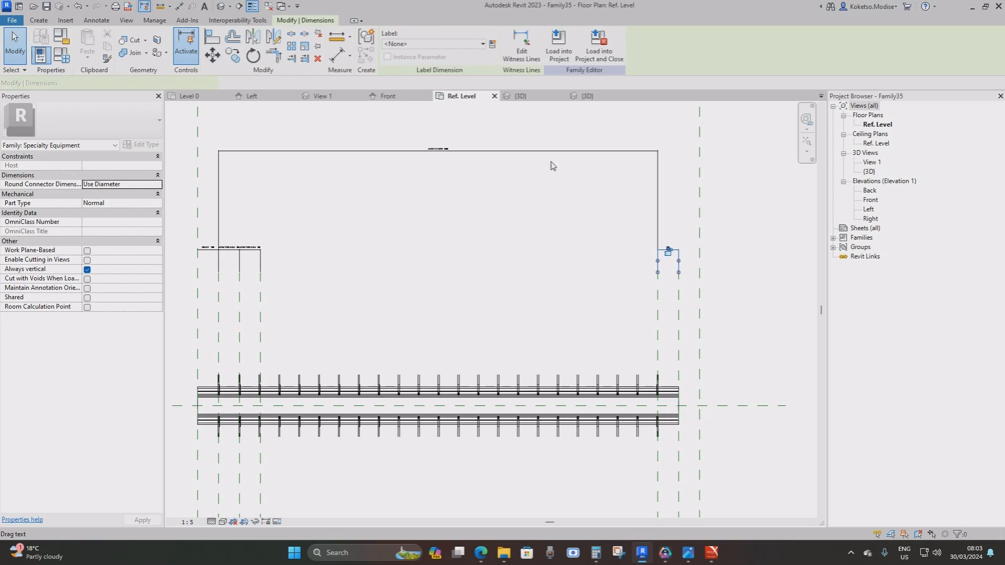
{"action": "left_click", "coordinate": [439, 44]}
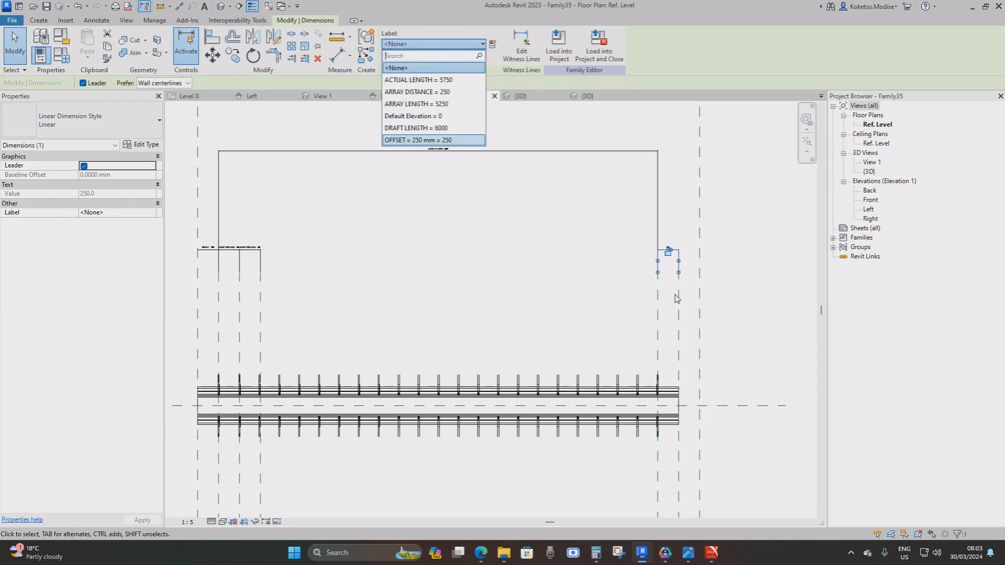
{"action": "key", "text": "Return"}
{"action": "left_click", "coordinate": [876, 498]}
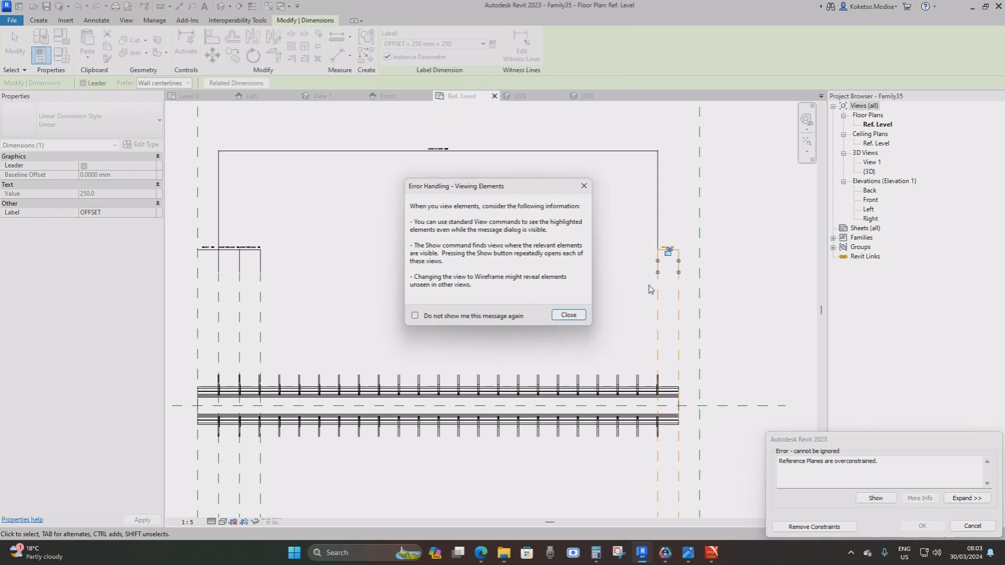
{"action": "left_click", "coordinate": [558, 316]}
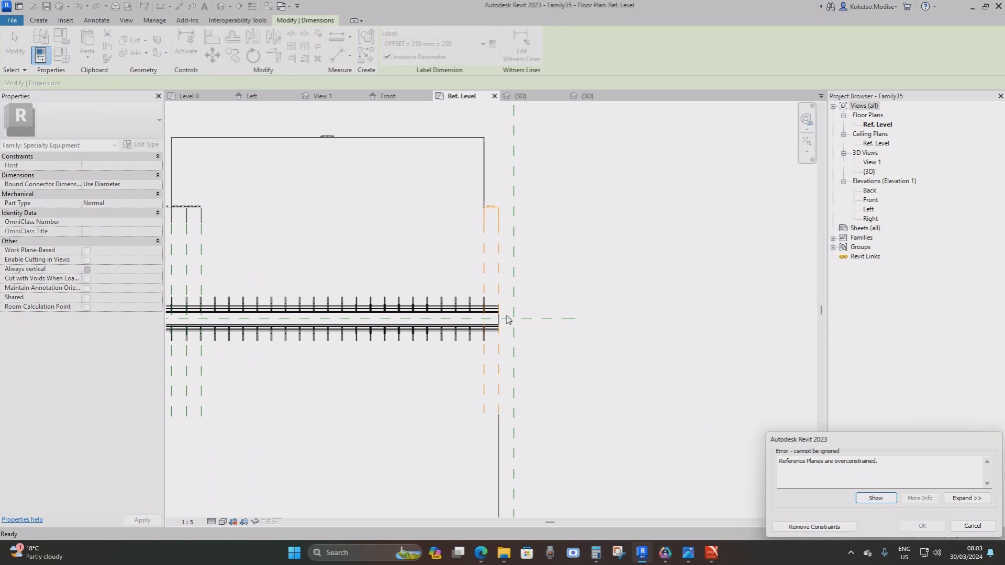
{"action": "scroll", "coordinate": [501, 374], "scroll_direction": "down", "scroll_amount": 3}
{"action": "middle_click_drag", "start_coordinate": [500, 373], "coordinate": [564, 366]}
{"action": "scroll", "coordinate": [560, 362], "scroll_direction": "up", "scroll_amount": 5}
{"action": "scroll", "coordinate": [566, 319], "scroll_direction": "down", "scroll_amount": 3}
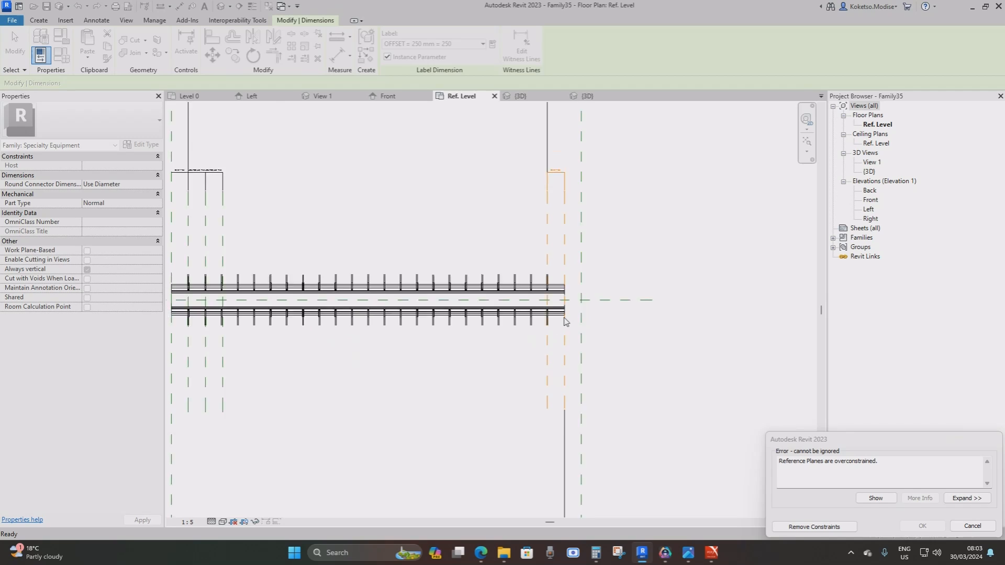
{"action": "scroll", "coordinate": [565, 317], "scroll_direction": "up", "scroll_amount": 1}
{"action": "scroll", "coordinate": [565, 319], "scroll_direction": "up", "scroll_amount": 2}
{"action": "scroll", "coordinate": [565, 320], "scroll_direction": "down", "scroll_amount": 3}
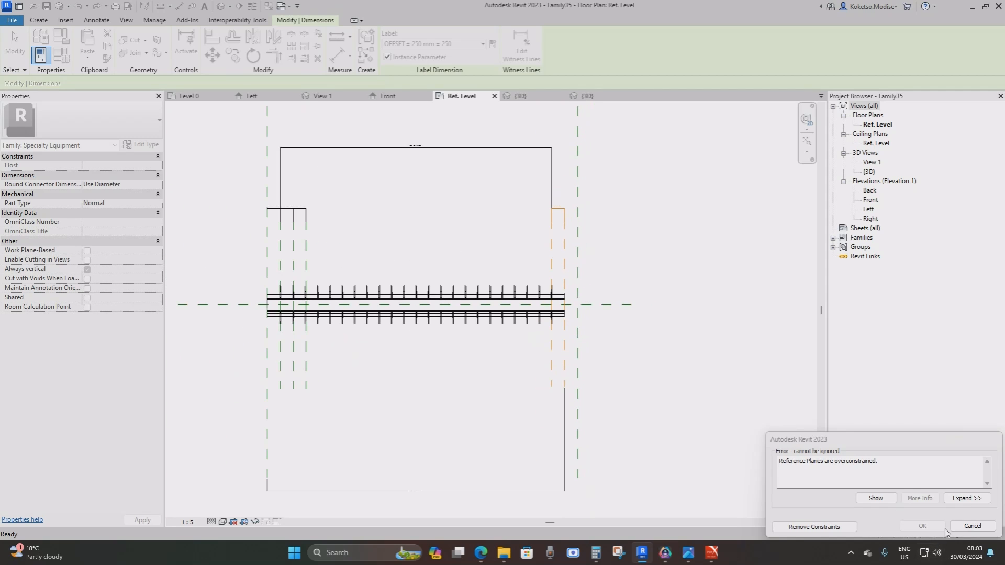
{"action": "left_click", "coordinate": [973, 526]}
Step: Examine which reference planes the ACTUAL LENGTH dimension below the joint is attached to
{"action": "scroll", "coordinate": [718, 500], "scroll_direction": "down", "scroll_amount": 2}
{"action": "middle_click_drag", "start_coordinate": [717, 500], "coordinate": [730, 190]}
{"action": "left_click", "coordinate": [708, 286]}
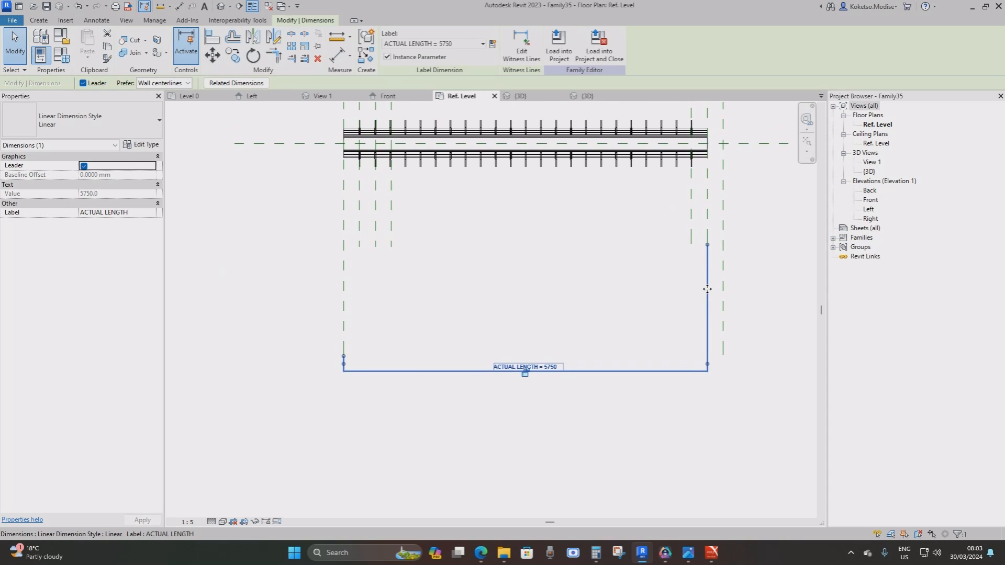
{"action": "middle_click_drag", "start_coordinate": [708, 290], "coordinate": [700, 340]}
{"action": "middle_click_drag", "start_coordinate": [700, 299], "coordinate": [689, 330]}
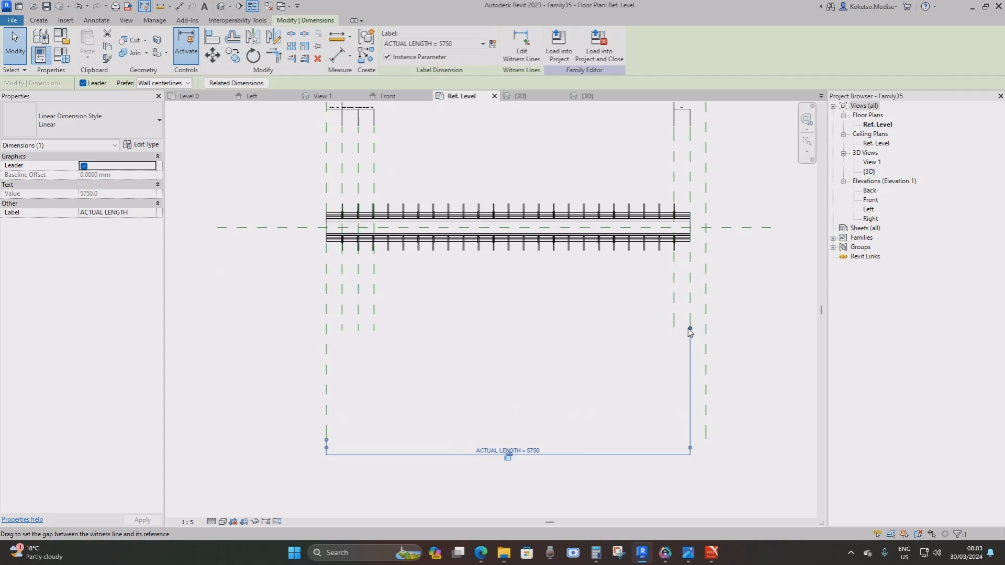
{"action": "scroll", "coordinate": [689, 330], "scroll_direction": "down", "scroll_amount": 2}
{"action": "middle_click_drag", "start_coordinate": [429, 142], "coordinate": [414, 207]}
{"action": "scroll", "coordinate": [413, 205], "scroll_direction": "up", "scroll_amount": 1}
{"action": "scroll", "coordinate": [702, 253], "scroll_direction": "up", "scroll_amount": 1}
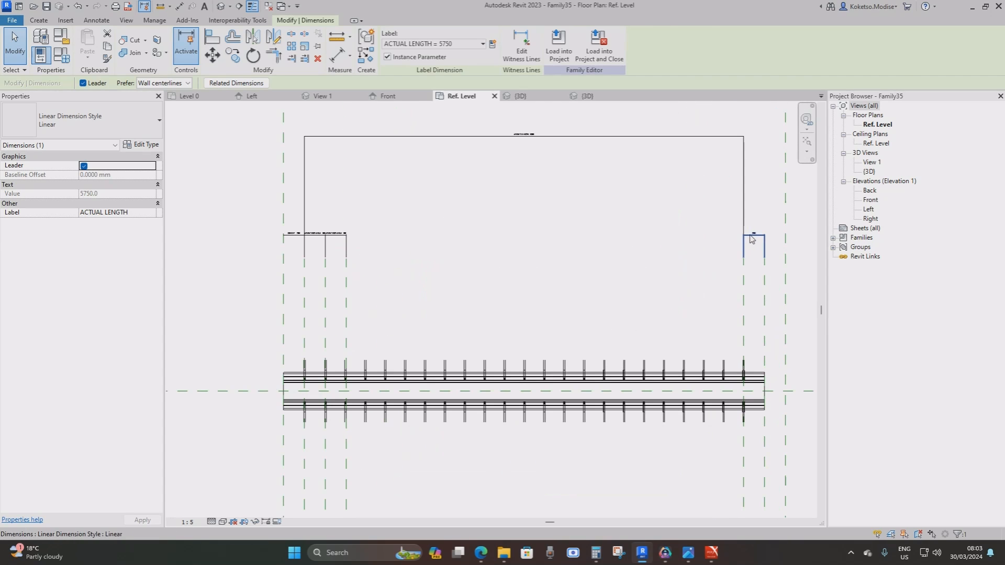
Step: Retry the OFFSET label on the short end dimension, removing the conflicting constraints
{"action": "left_click", "coordinate": [753, 235]}
{"action": "left_click", "coordinate": [413, 43]}
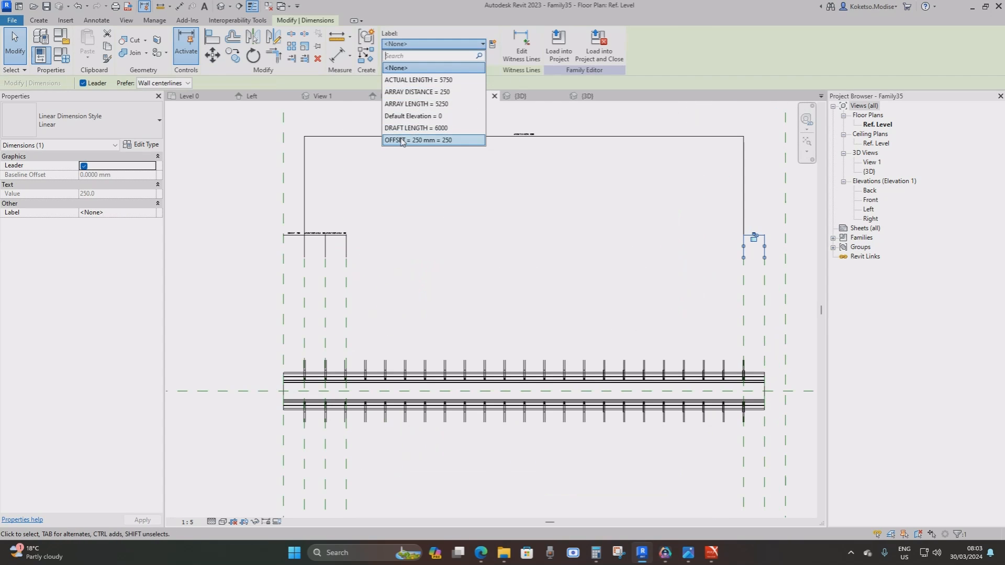
{"action": "left_click", "coordinate": [824, 528]}
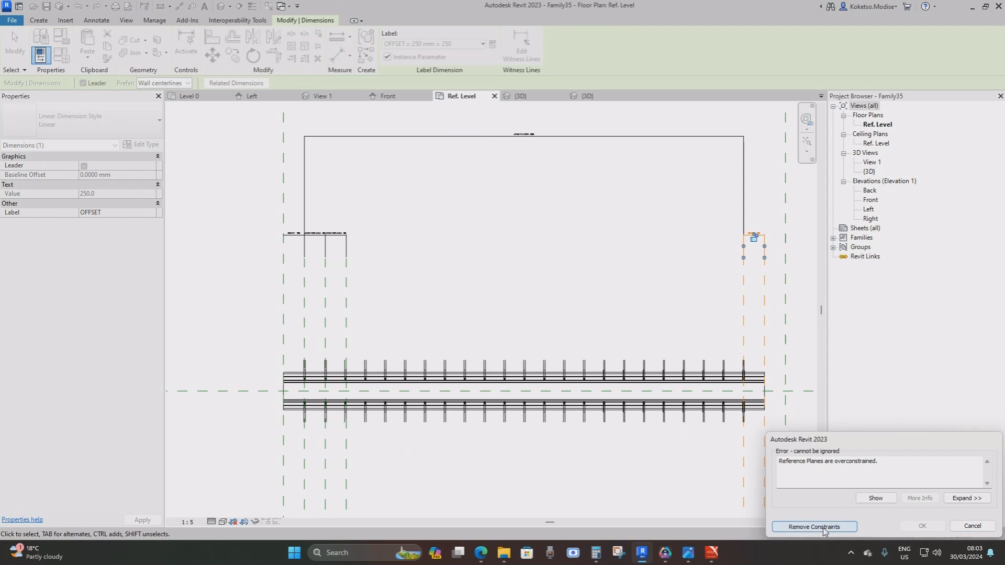
{"action": "scroll", "coordinate": [579, 183], "scroll_direction": "down", "scroll_amount": 5}
{"action": "scroll", "coordinate": [580, 186], "scroll_direction": "up", "scroll_amount": 2}
{"action": "left_click", "coordinate": [637, 206]}
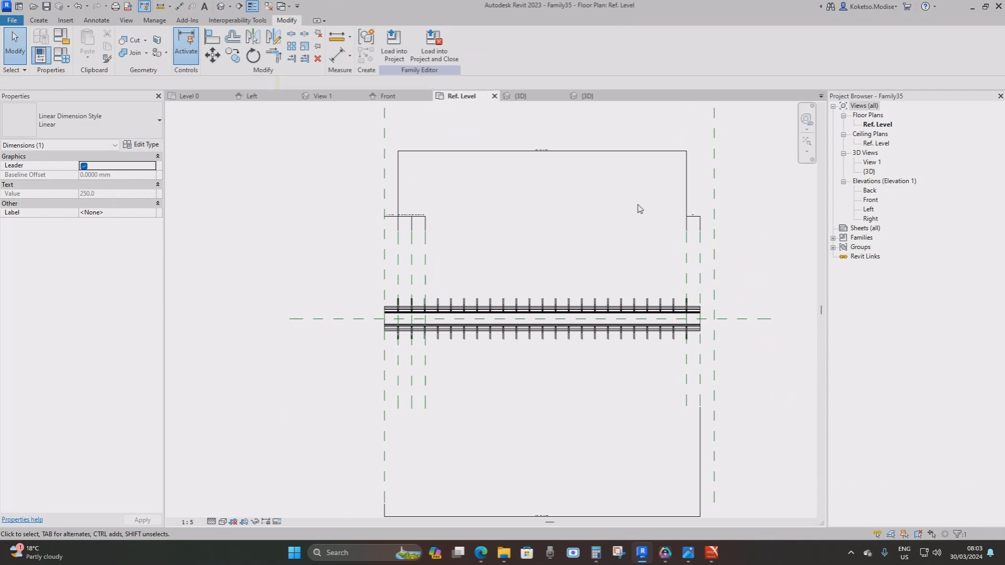
{"action": "scroll", "coordinate": [721, 225], "scroll_direction": "up", "scroll_amount": 5}
{"action": "left_click", "coordinate": [664, 205]}
{"action": "scroll", "coordinate": [664, 210], "scroll_direction": "down", "scroll_amount": 3}
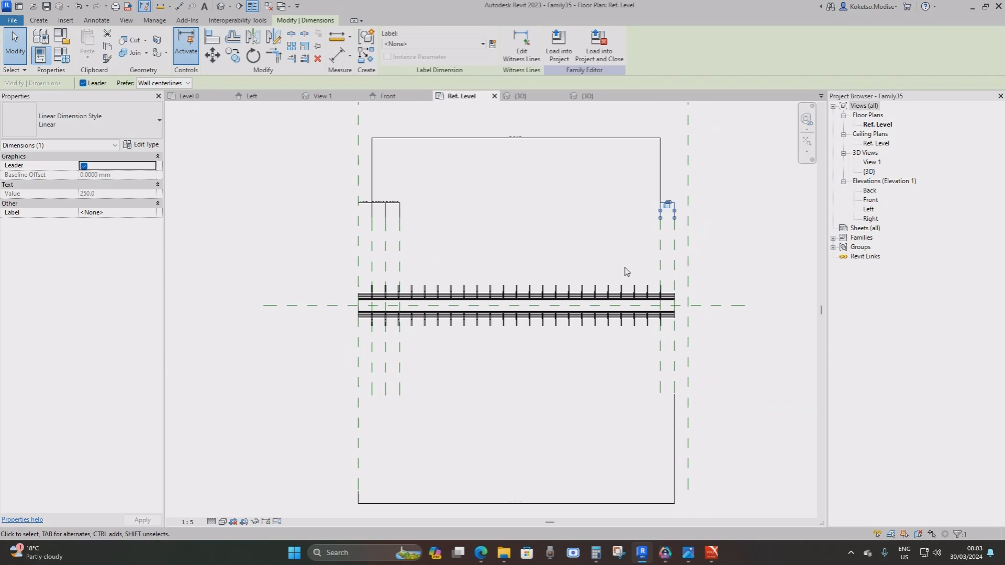
{"action": "middle_click_drag", "start_coordinate": [552, 333], "coordinate": [568, 374]}
{"action": "key", "text": "Escape"}
Step: Examine the last anchor group and the parameter assigned as the label of the anchor array
{"action": "scroll", "coordinate": [680, 360], "scroll_direction": "up", "scroll_amount": 2}
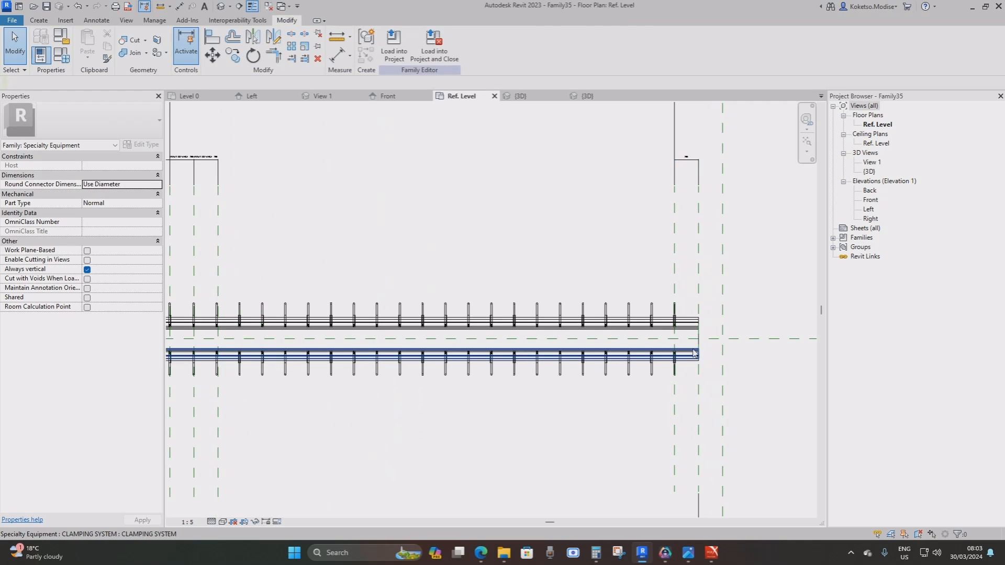
{"action": "left_click", "coordinate": [673, 309]}
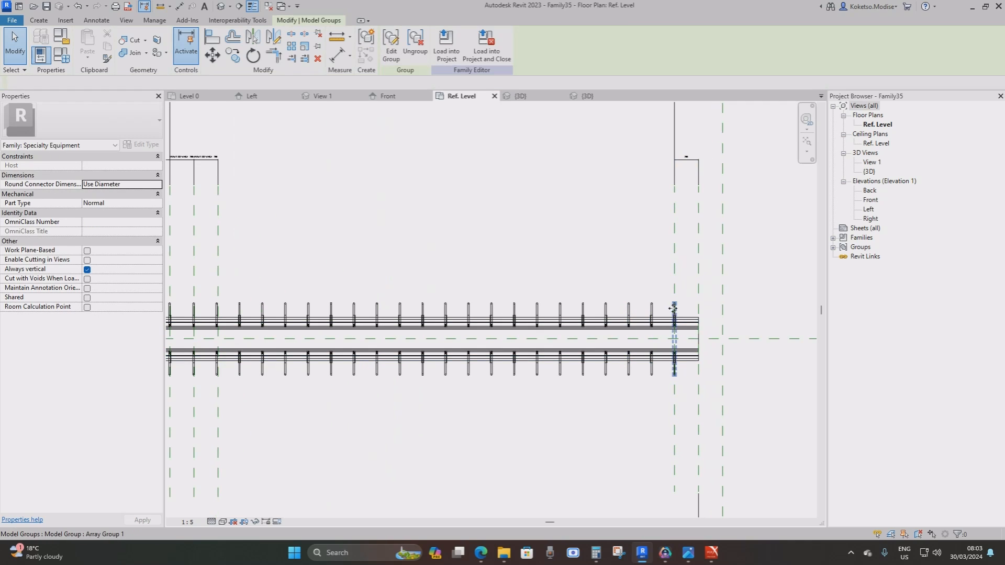
{"action": "middle_click_drag", "start_coordinate": [447, 268], "coordinate": [492, 261]}
{"action": "left_click", "coordinate": [494, 285]}
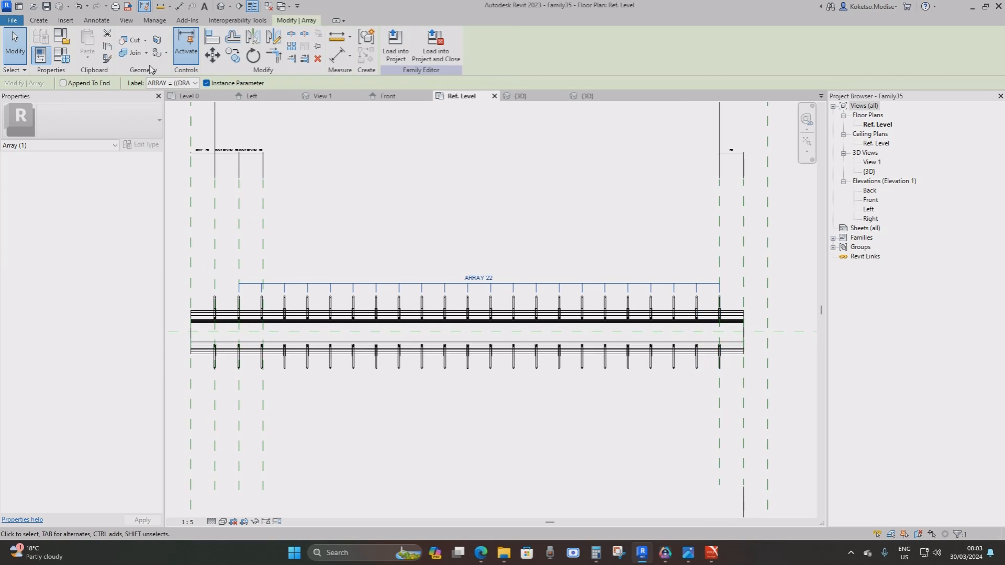
{"action": "left_click", "coordinate": [164, 83]}
{"action": "left_click", "coordinate": [249, 110]}
{"action": "middle_click_drag", "start_coordinate": [350, 226], "coordinate": [525, 260]}
{"action": "scroll", "coordinate": [419, 187], "scroll_direction": "up", "scroll_amount": 3}
{"action": "key", "text": "Escape"}
Step: Check the labels of the ARRAY DISTANCE and OFFSET dimensions at the joint's start and of the ACTUAL LENGTH dimension
{"action": "left_click", "coordinate": [393, 191]}
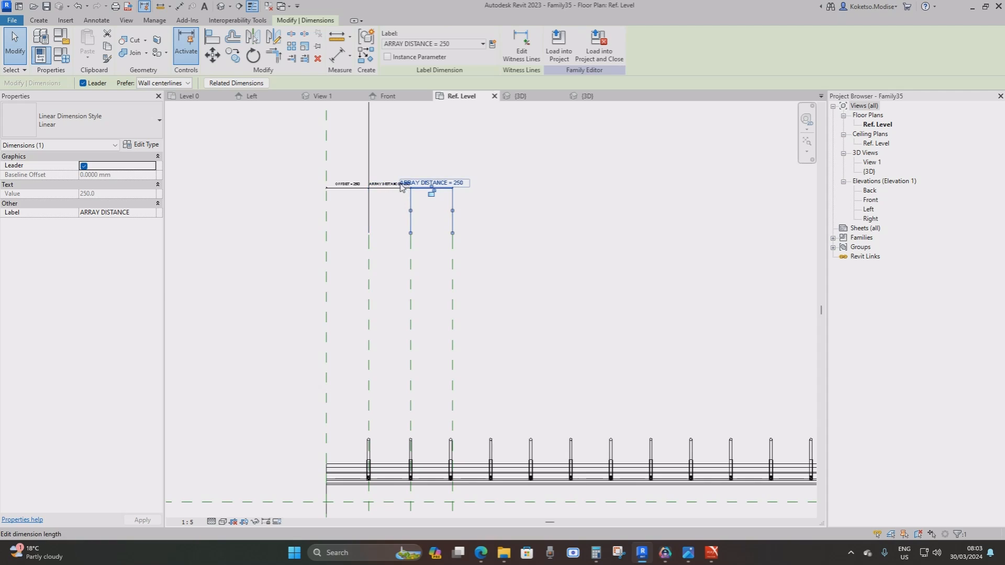
{"action": "left_click", "coordinate": [381, 187]}
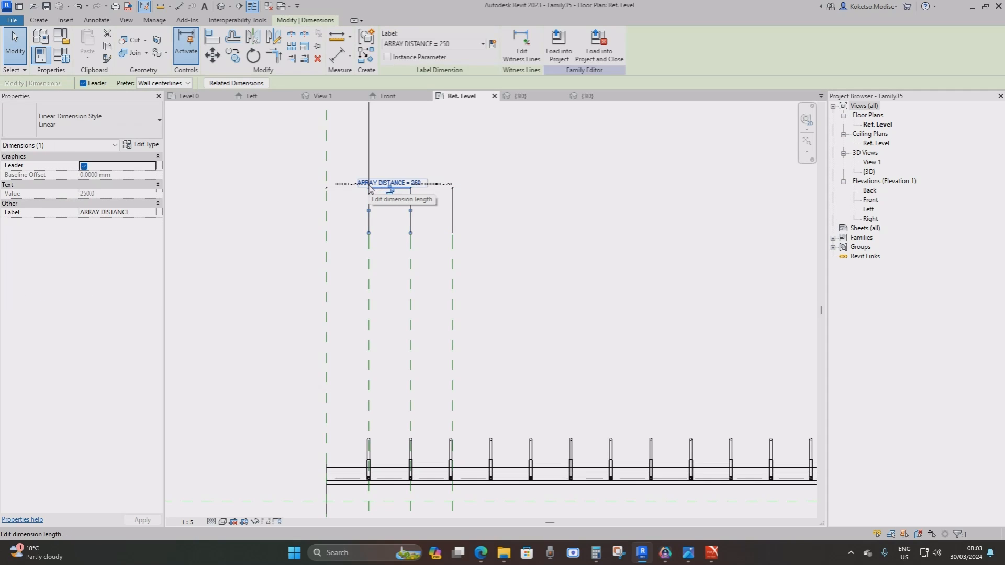
{"action": "left_click", "coordinate": [347, 186]}
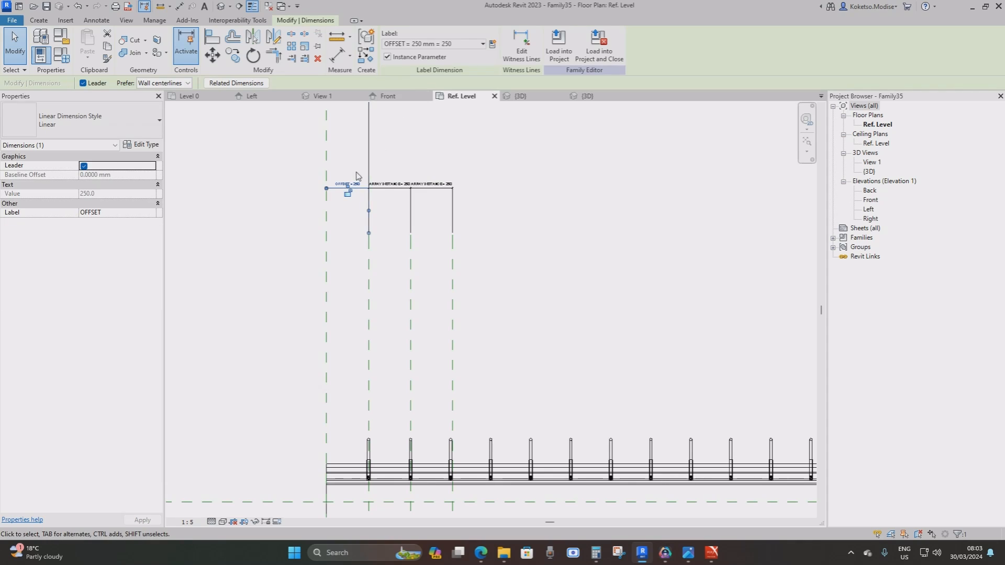
{"action": "scroll", "coordinate": [383, 182], "scroll_direction": "down", "scroll_amount": 2}
{"action": "key", "text": "Escape"}
{"action": "middle_click_drag", "start_coordinate": [482, 413], "coordinate": [426, 142]}
{"action": "scroll", "coordinate": [469, 359], "scroll_direction": "down", "scroll_amount": 2}
{"action": "middle_click_drag", "start_coordinate": [526, 440], "coordinate": [517, 302]}
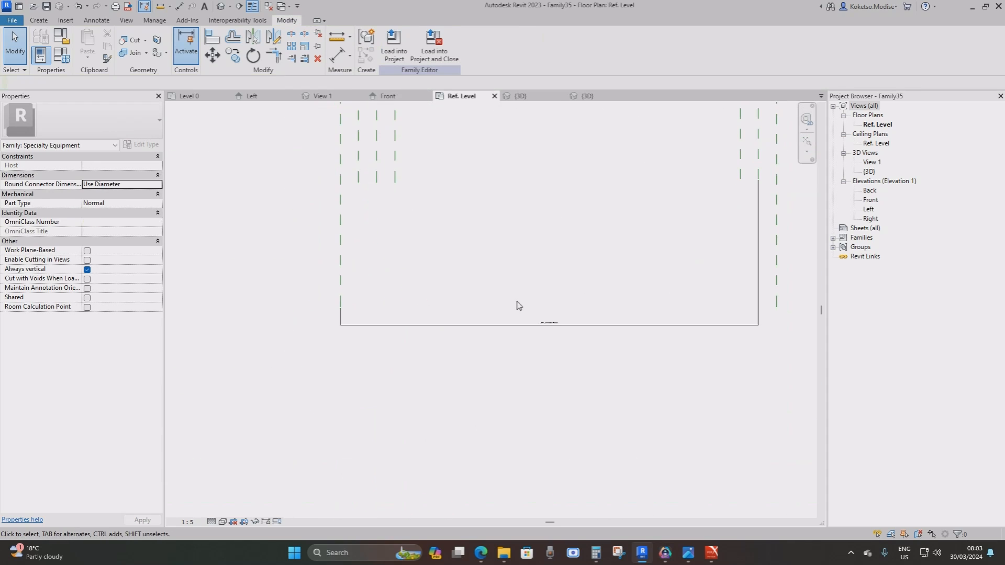
{"action": "scroll", "coordinate": [545, 323], "scroll_direction": "up", "scroll_amount": 4}
{"action": "left_click", "coordinate": [563, 330]}
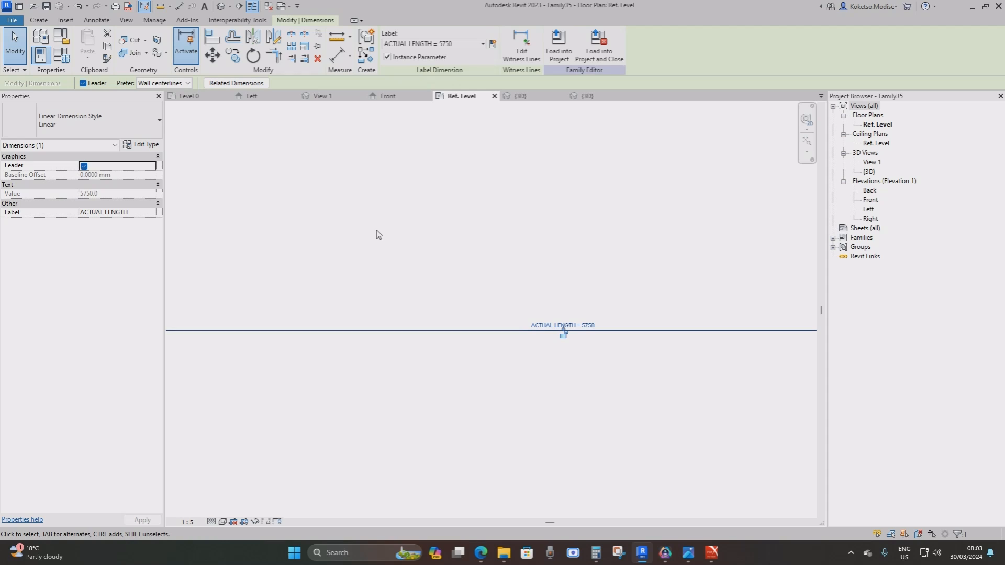
{"action": "scroll", "coordinate": [396, 262], "scroll_direction": "down", "scroll_amount": 3}
{"action": "middle_click_drag", "start_coordinate": [454, 242], "coordinate": [537, 470]}
{"action": "key", "text": "Escape"}
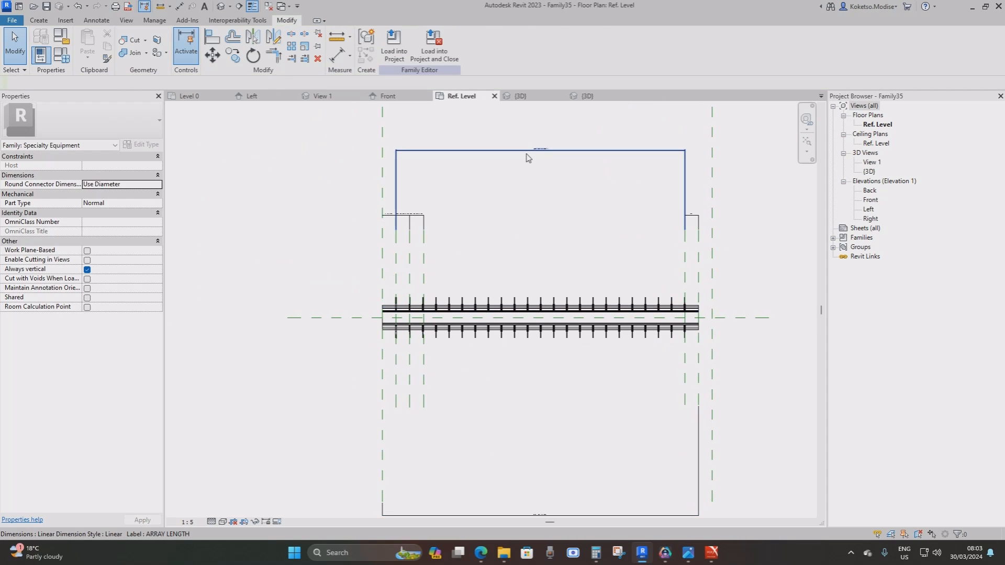
Step: Check the ARRAY LENGTH and DRAFT LENGTH dimensions and inspect the reference planes at the joint's far end
{"action": "left_click", "coordinate": [527, 151]}
{"action": "scroll", "coordinate": [443, 175], "scroll_direction": "up", "scroll_amount": 1}
{"action": "middle_click_drag", "start_coordinate": [444, 217], "coordinate": [413, 263]}
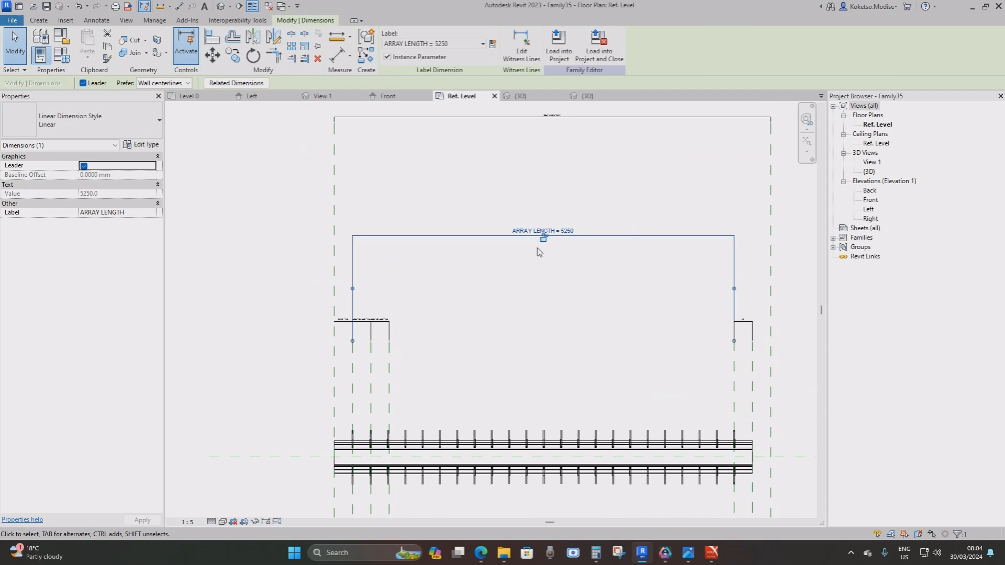
{"action": "scroll", "coordinate": [534, 263], "scroll_direction": "down", "scroll_amount": 1}
{"action": "left_click", "coordinate": [521, 158]}
{"action": "left_click", "coordinate": [521, 153]}
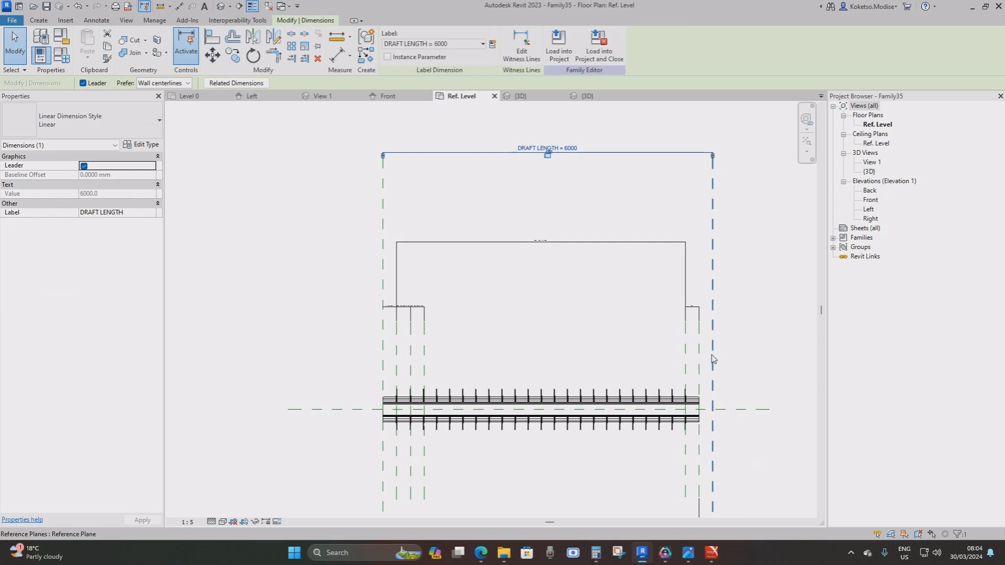
{"action": "middle_click_drag", "start_coordinate": [715, 358], "coordinate": [668, 268]}
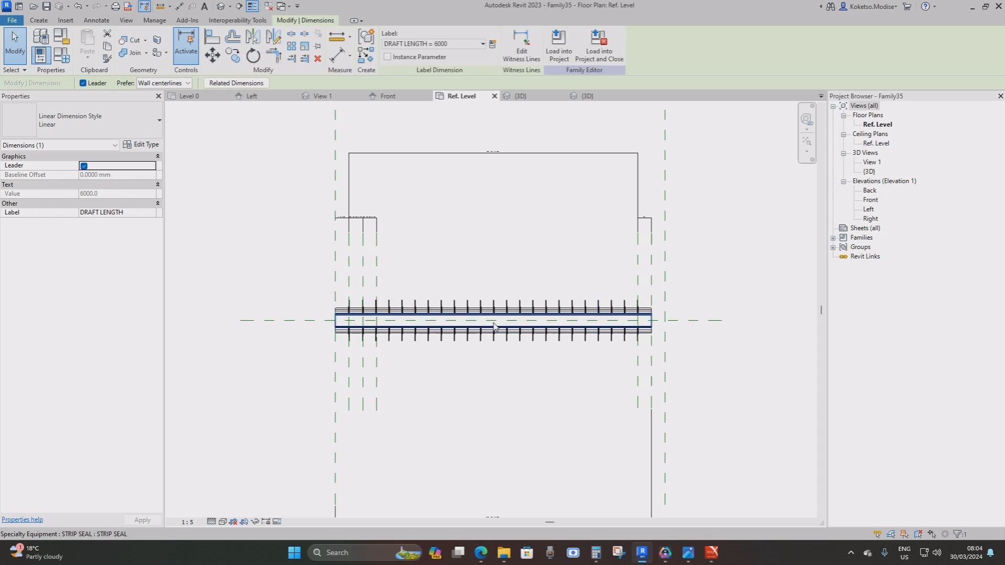
{"action": "scroll", "coordinate": [618, 272], "scroll_direction": "up", "scroll_amount": 2}
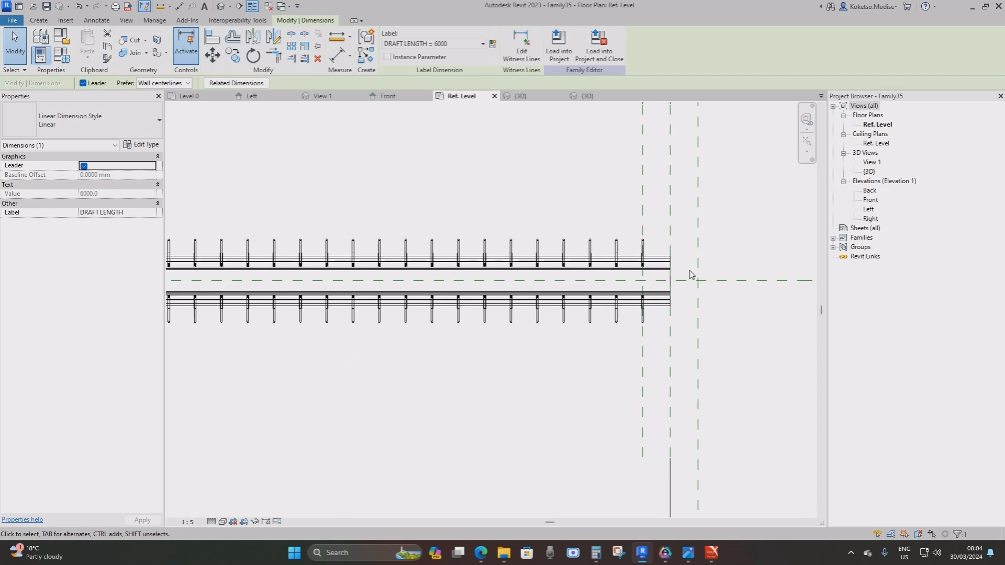
{"action": "scroll", "coordinate": [674, 273], "scroll_direction": "up", "scroll_amount": 3}
{"action": "left_click", "coordinate": [675, 263]}
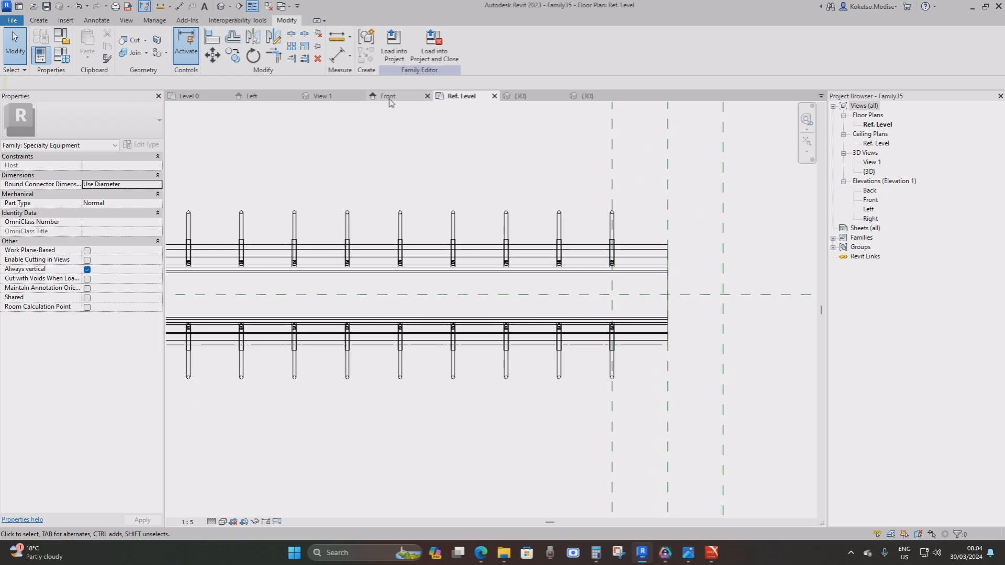
Step: Load the family into Project13, overwriting the existing version and its parameter values
{"action": "left_click", "coordinate": [393, 52]}
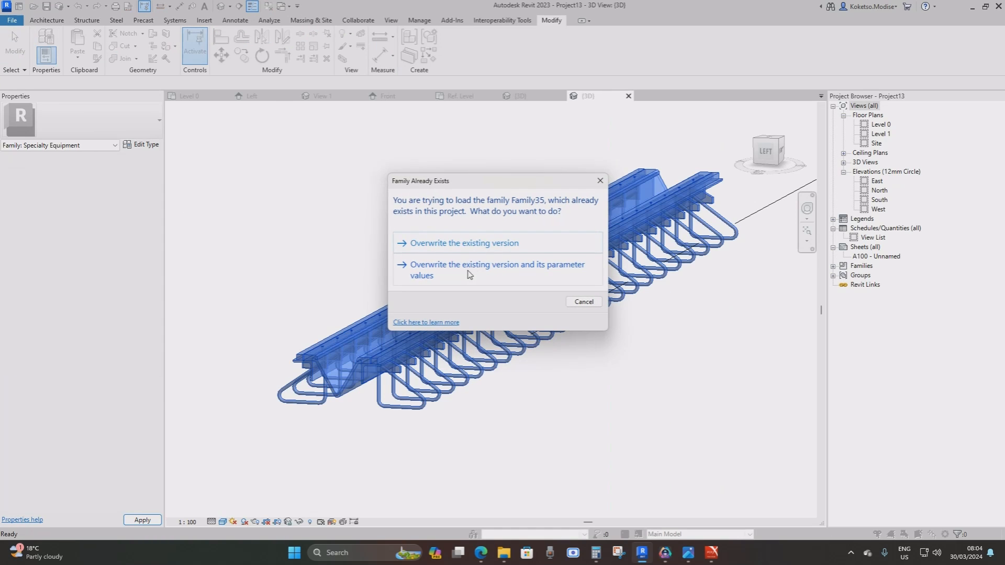
{"action": "left_click", "coordinate": [469, 272]}
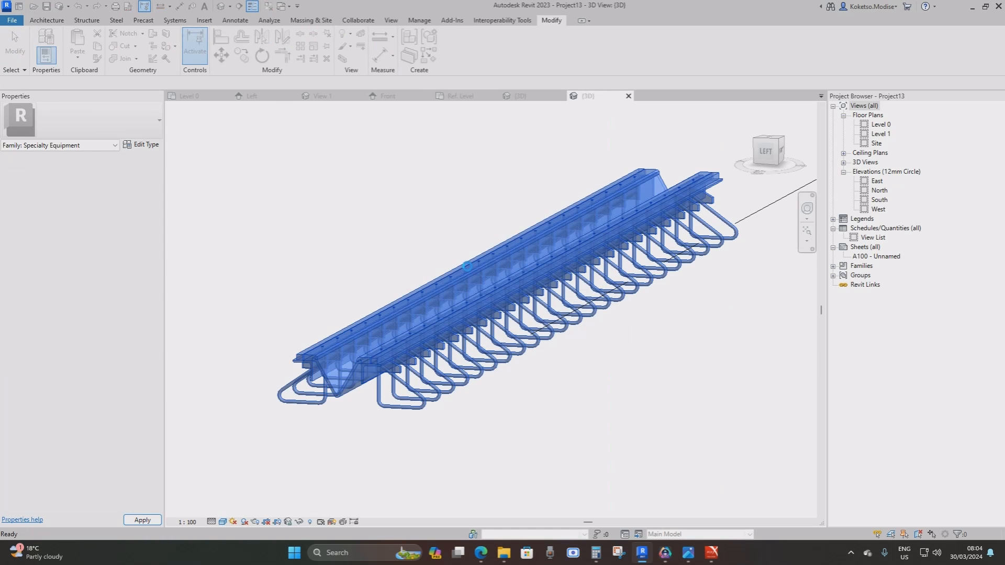
{"action": "scroll", "coordinate": [469, 271], "scroll_direction": "down", "scroll_amount": 4}
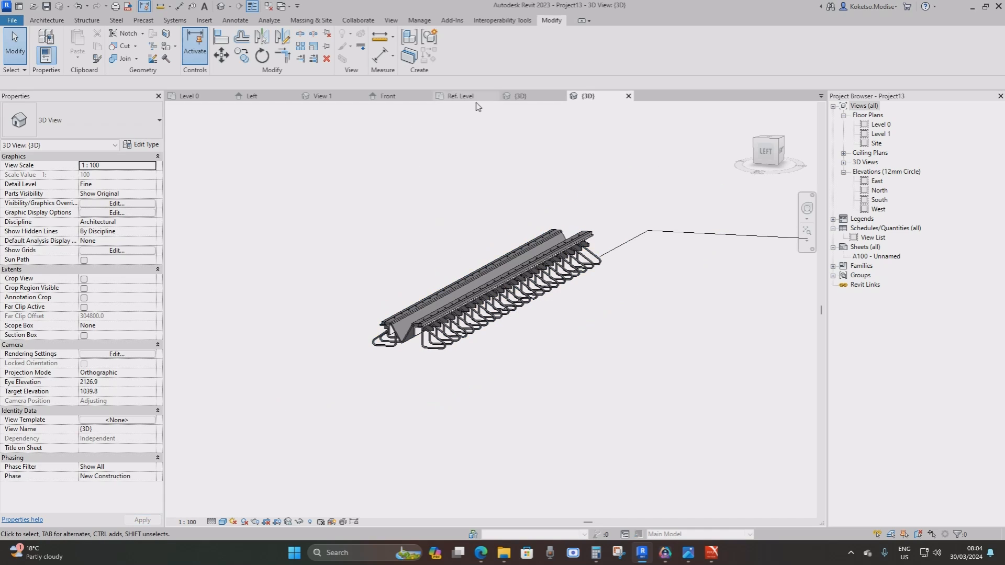
Step: In the Level 0 plan, stretch the joint's outer end grip to an ACTUAL LENGTH of about 7384 mm
{"action": "left_click", "coordinate": [190, 96]}
{"action": "left_click", "coordinate": [670, 294]}
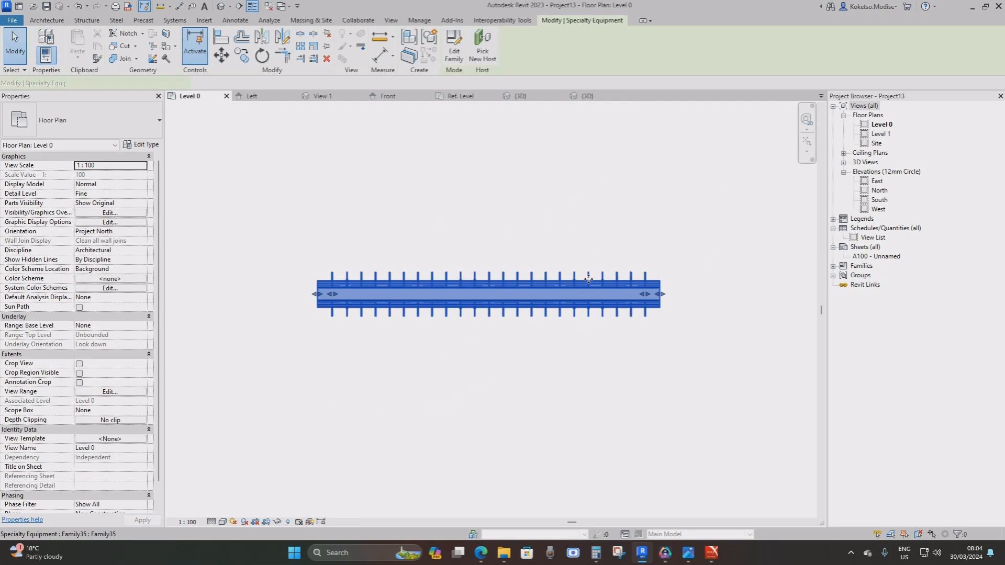
{"action": "left_click_drag", "start_coordinate": [662, 298], "coordinate": [607, 294]}
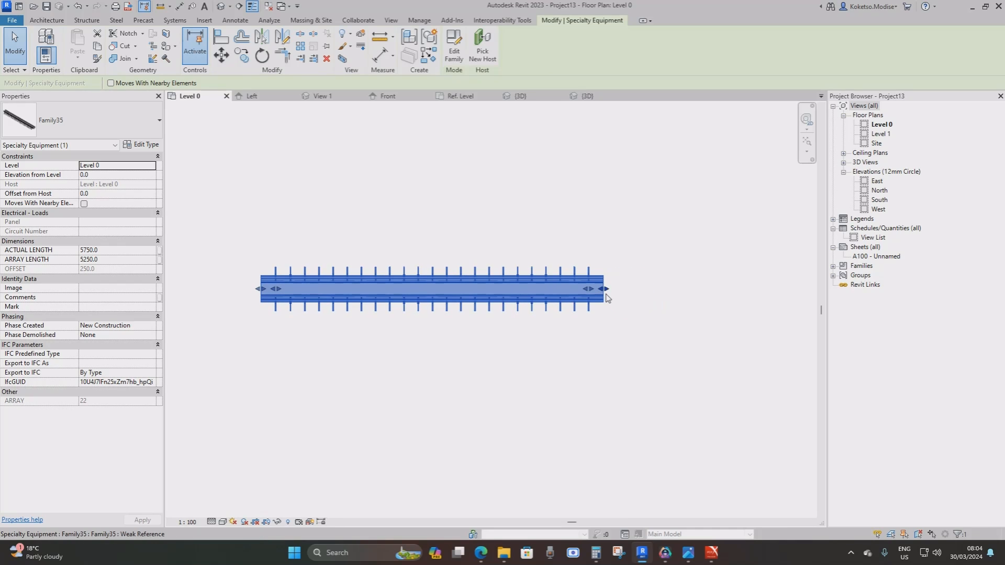
{"action": "left_click_drag", "start_coordinate": [704, 294], "coordinate": [702, 292]}
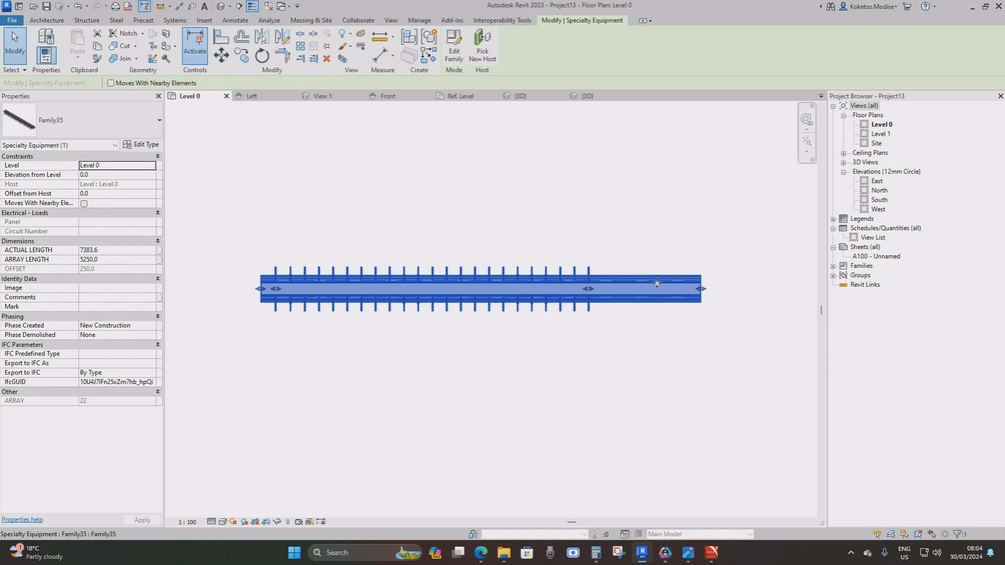
{"action": "middle_click_drag", "start_coordinate": [663, 290], "coordinate": [713, 283]}
{"action": "scroll", "coordinate": [648, 282], "scroll_direction": "up", "scroll_amount": 1}
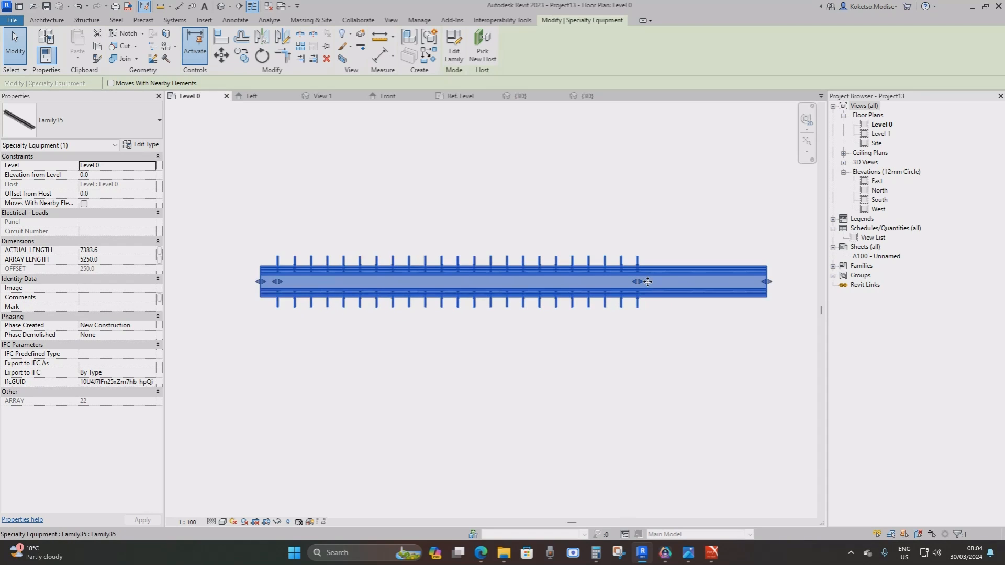
{"action": "scroll", "coordinate": [648, 282], "scroll_direction": "up", "scroll_amount": 6}
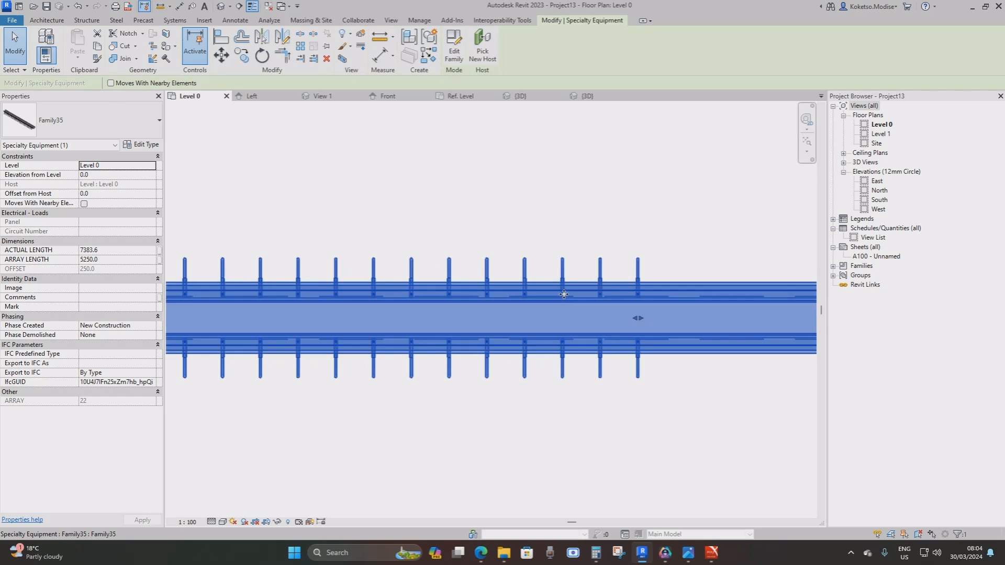
Step: Inspect the anchors near the stretched joint's far end, and undo the last stretch
{"action": "middle_click_drag", "start_coordinate": [629, 327], "coordinate": [523, 303]}
{"action": "scroll", "coordinate": [535, 243], "scroll_direction": "up", "scroll_amount": 4}
{"action": "left_click", "coordinate": [534, 243]}
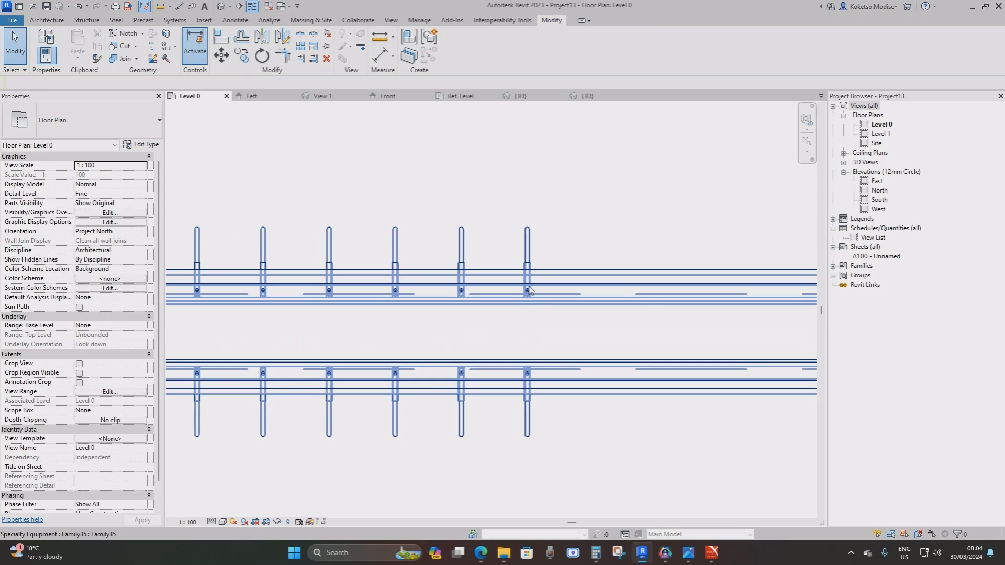
{"action": "scroll", "coordinate": [528, 271], "scroll_direction": "down", "scroll_amount": 10}
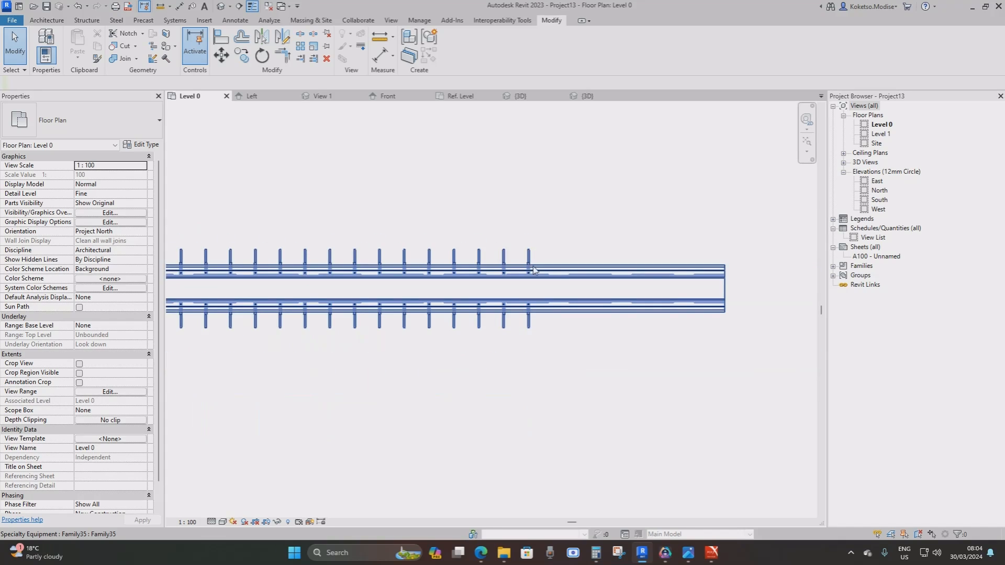
{"action": "middle_click_drag", "start_coordinate": [726, 283], "coordinate": [696, 281]}
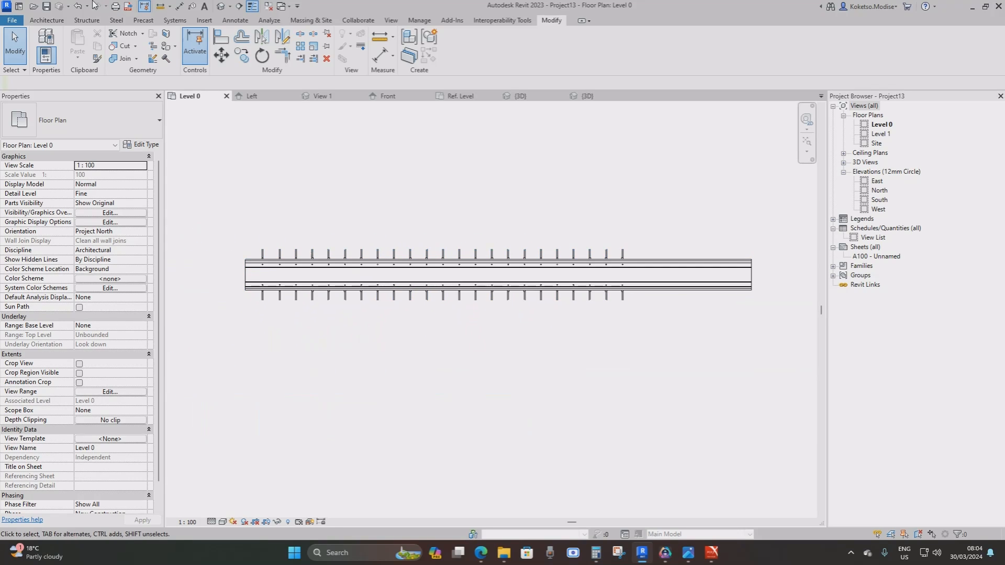
{"action": "left_click", "coordinate": [78, 6]}
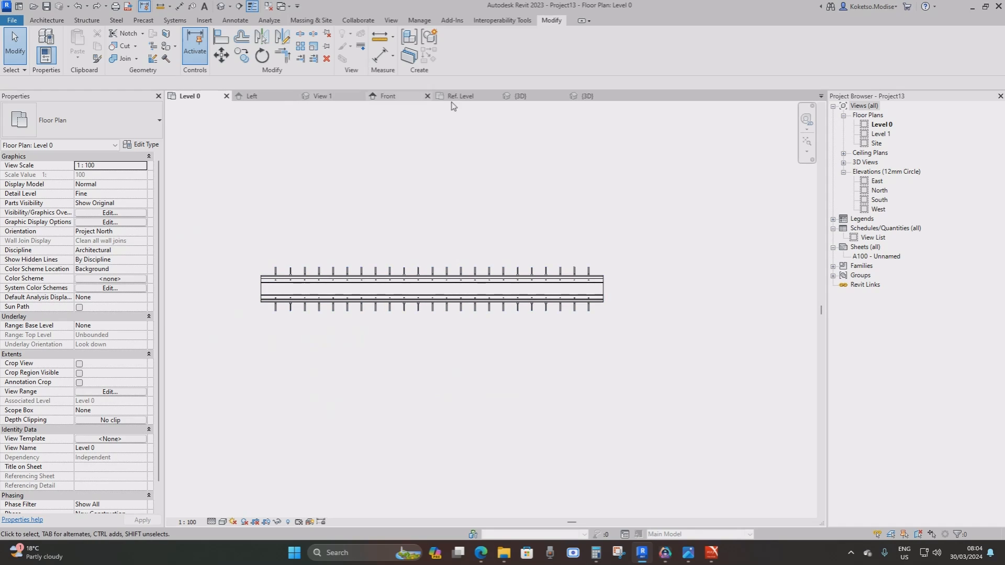
Step: Select the joint in the project's 3D view and open its family for editing in the Ref. Level plan
{"action": "left_click", "coordinate": [586, 96]}
{"action": "middle_click_drag", "start_coordinate": [571, 256], "coordinate": [566, 349], "text": "shift"}
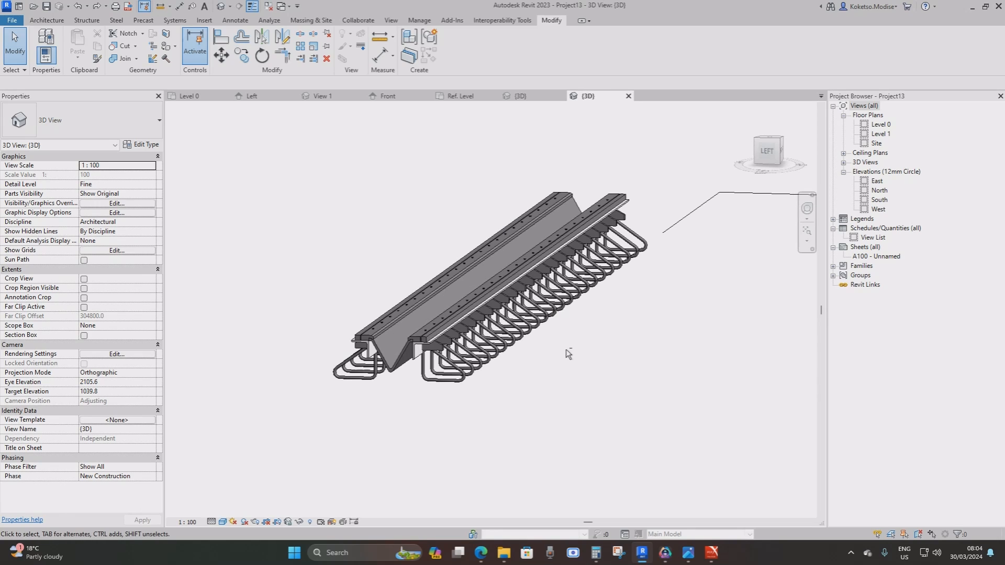
{"action": "left_click", "coordinate": [543, 275]}
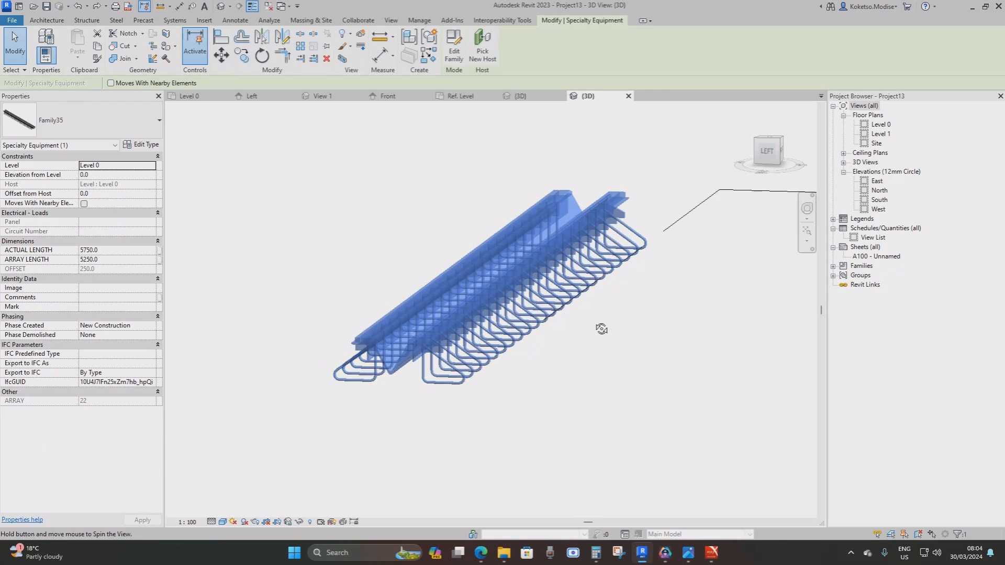
{"action": "middle_click_drag", "start_coordinate": [601, 329], "coordinate": [588, 330], "text": "shift"}
{"action": "left_click", "coordinate": [459, 62]}
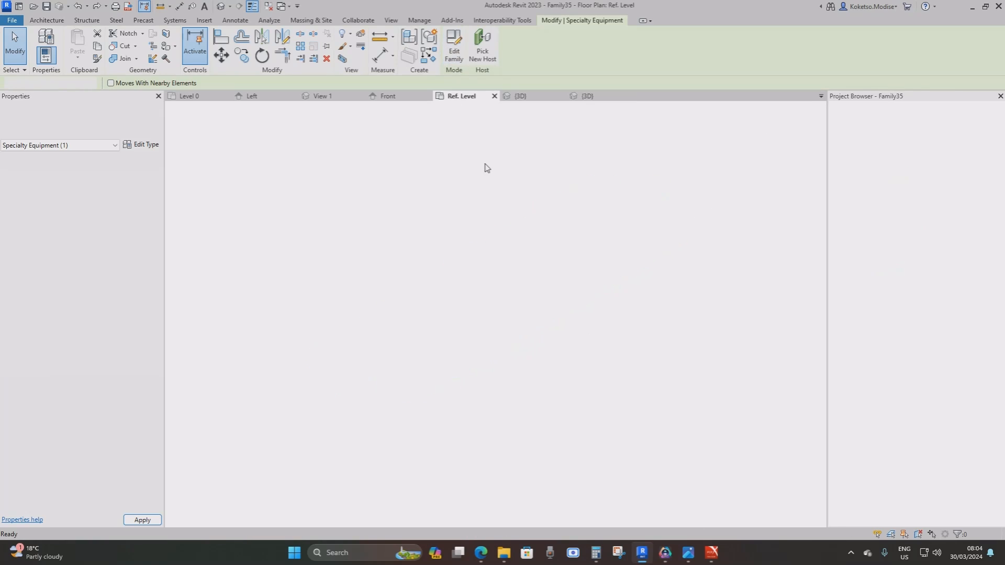
{"action": "scroll", "coordinate": [508, 239], "scroll_direction": "down", "scroll_amount": 5}
{"action": "middle_click_drag", "start_coordinate": [359, 217], "coordinate": [489, 254]}
{"action": "scroll", "coordinate": [349, 213], "scroll_direction": "up", "scroll_amount": 2}
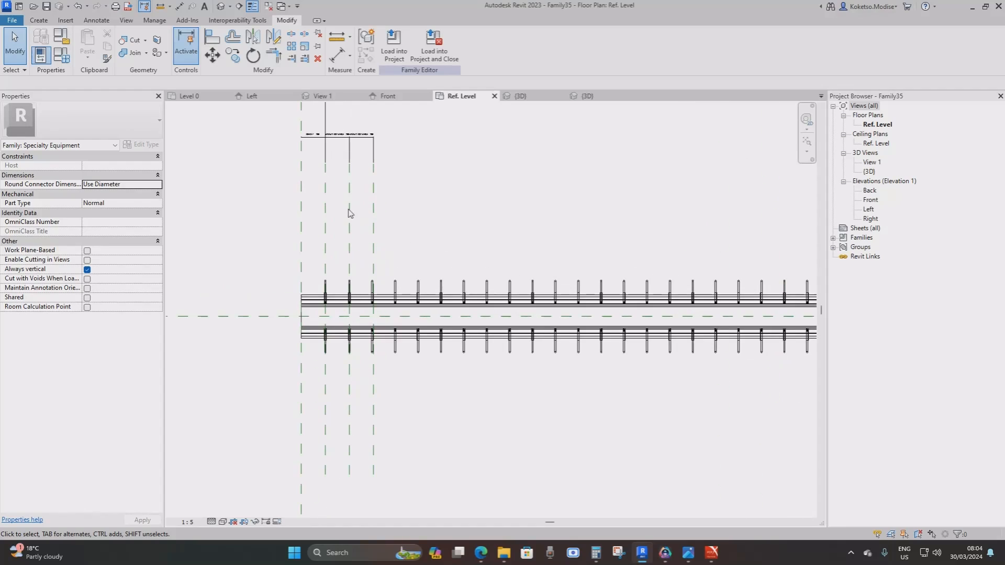
Step: Give the ARRAY LENGTH parameter the formula (ARRAY + 1) * ARRAY DISTANCE
{"action": "left_click", "coordinate": [60, 63]}
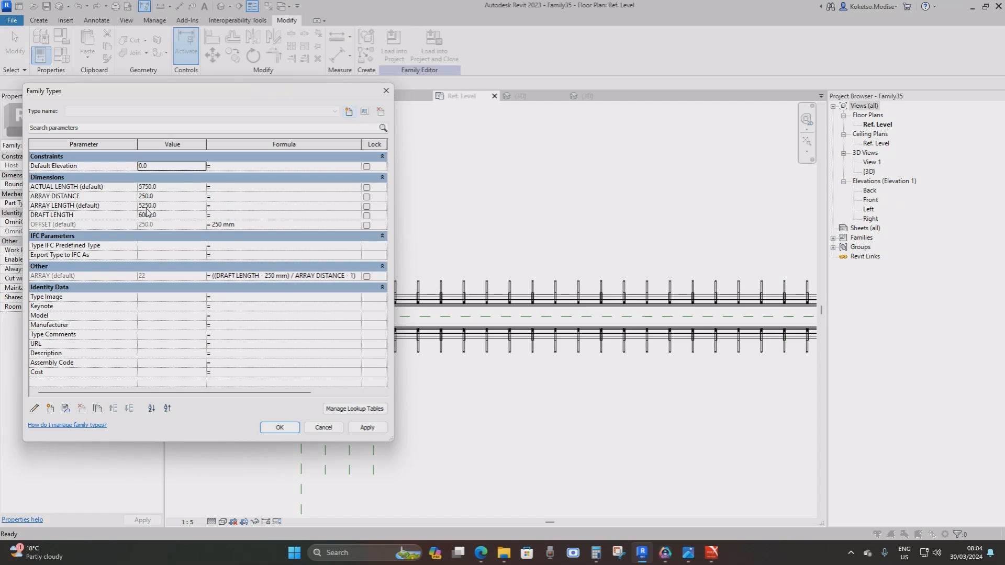
{"action": "left_click", "coordinate": [225, 207]}
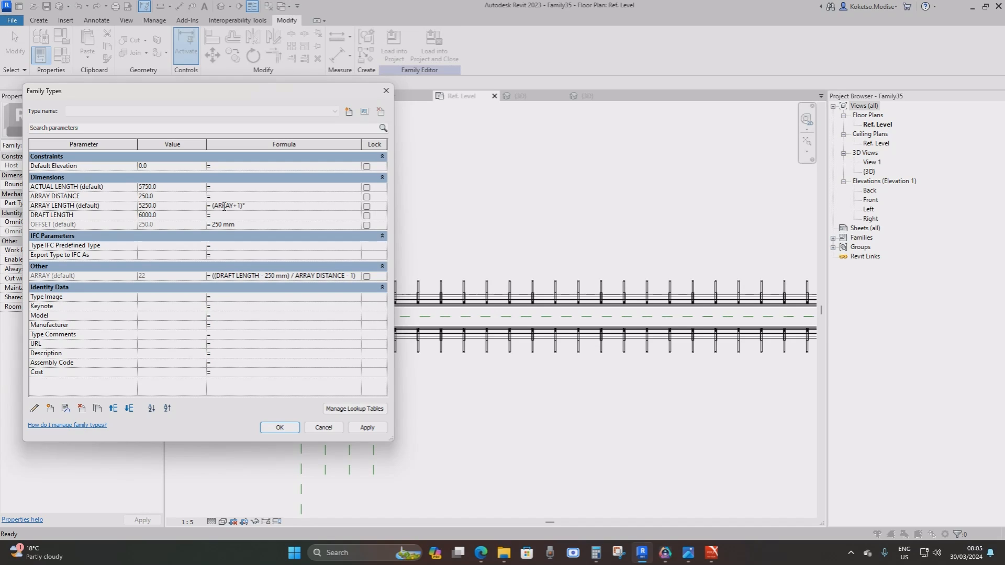
{"action": "type", "text": "RRAY DISTANCE"}
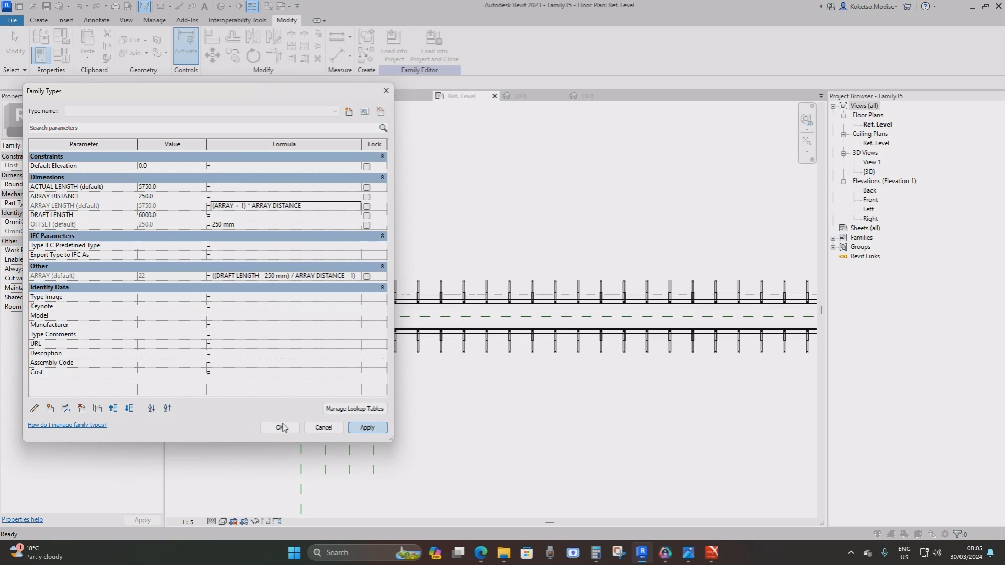
{"action": "left_click", "coordinate": [279, 427]}
Step: Label the dimension between the two reference planes at the joint's far end as OFFSET, removing the conflicting constraints
{"action": "scroll", "coordinate": [449, 277], "scroll_direction": "down", "scroll_amount": 5}
{"action": "scroll", "coordinate": [597, 251], "scroll_direction": "up", "scroll_amount": 10}
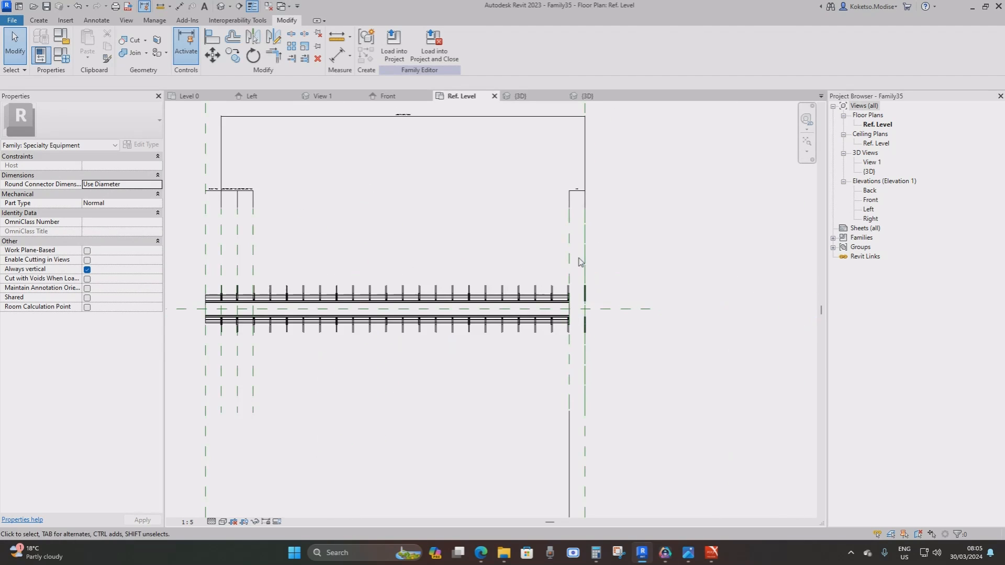
{"action": "left_click", "coordinate": [570, 178]}
{"action": "scroll", "coordinate": [587, 180], "scroll_direction": "down", "scroll_amount": 3}
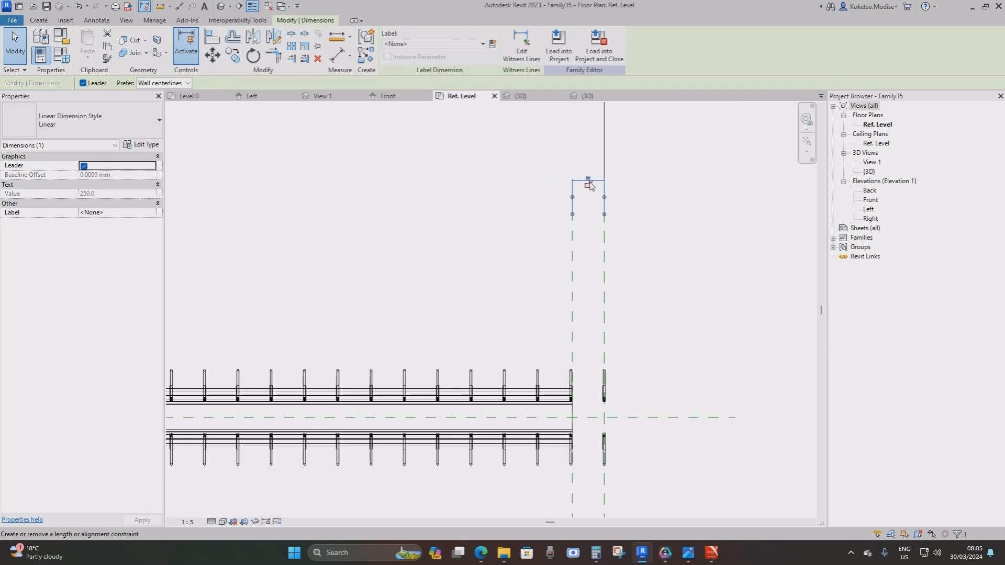
{"action": "left_click", "coordinate": [435, 44]}
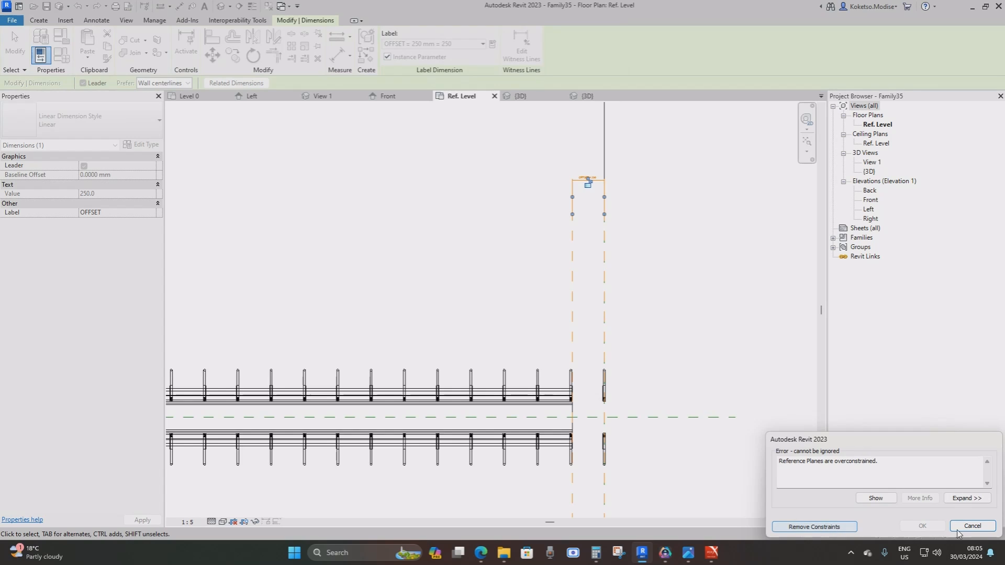
{"action": "scroll", "coordinate": [692, 283], "scroll_direction": "down", "scroll_amount": 3}
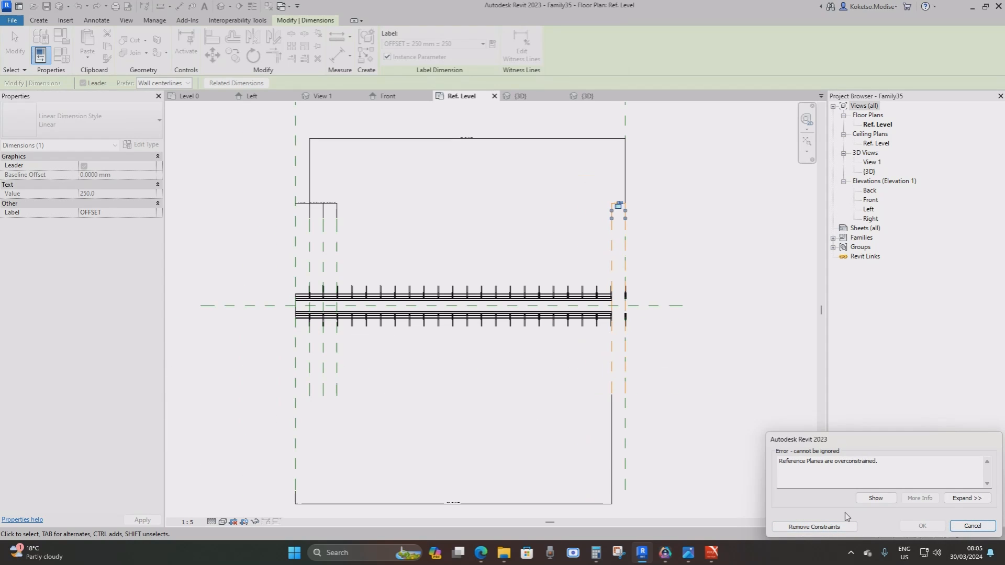
{"action": "left_click", "coordinate": [844, 526]}
{"action": "scroll", "coordinate": [623, 210], "scroll_direction": "down", "scroll_amount": 2}
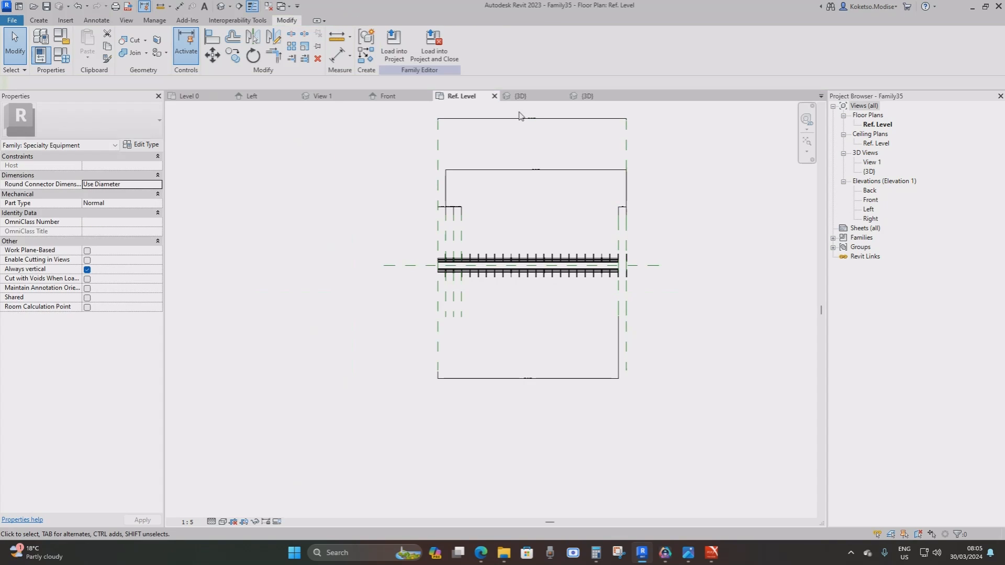
Step: Load the revised family into Project13, overwriting the existing version and its parameter values
{"action": "left_click", "coordinate": [394, 44]}
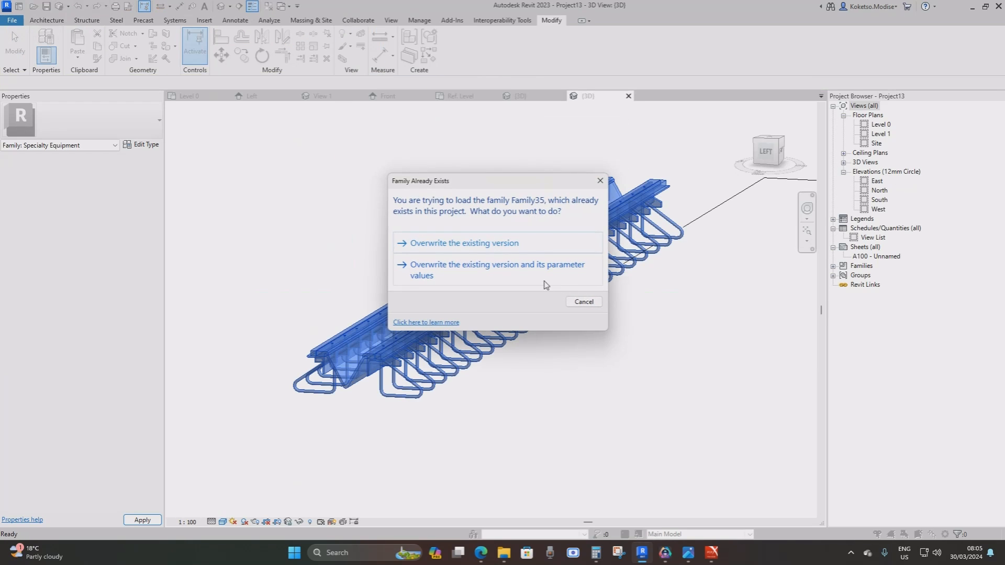
{"action": "left_click", "coordinate": [530, 271]}
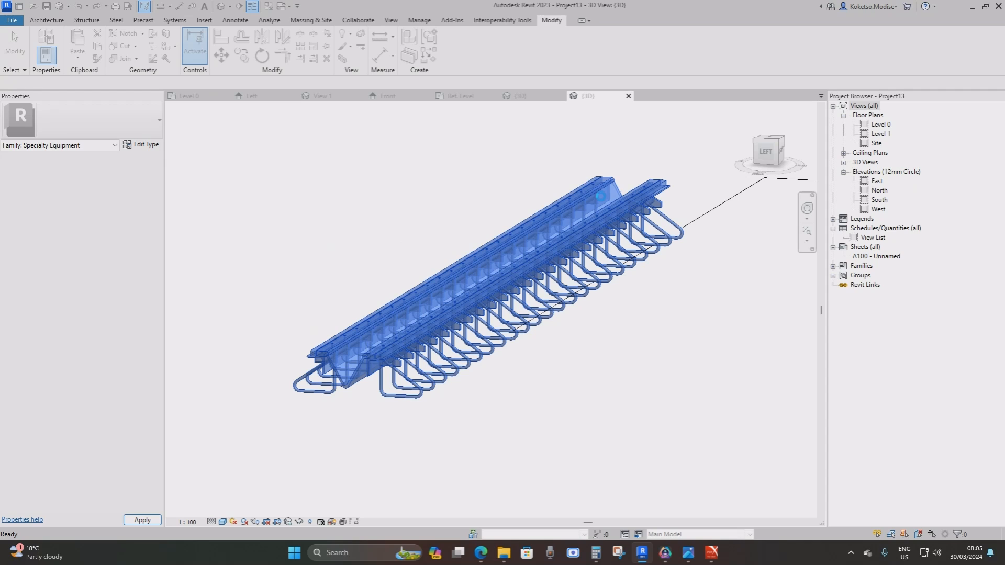
{"action": "scroll", "coordinate": [610, 217], "scroll_direction": "down", "scroll_amount": 3}
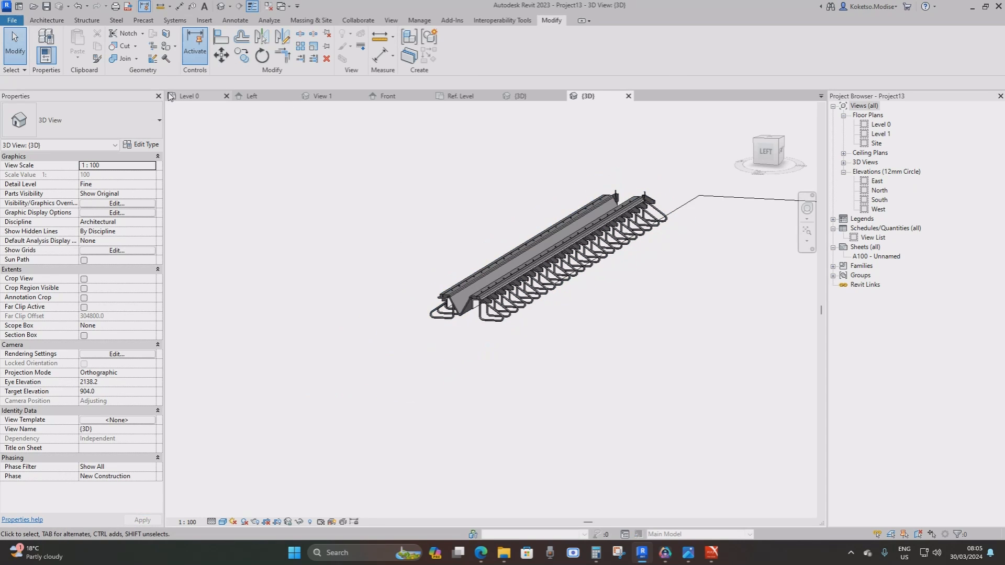
Step: In the Level 0 plan, stretch the joint outward at both ends to an ACTUAL LENGTH of about 11368 mm
{"action": "left_click", "coordinate": [170, 96]}
{"action": "left_click", "coordinate": [600, 289]}
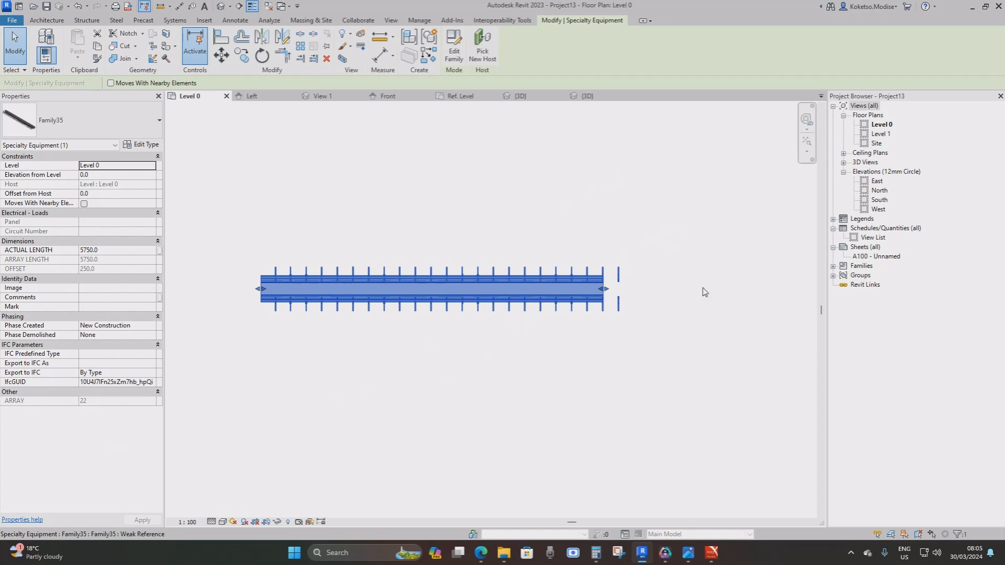
{"action": "left_click_drag", "start_coordinate": [605, 289], "coordinate": [716, 289]}
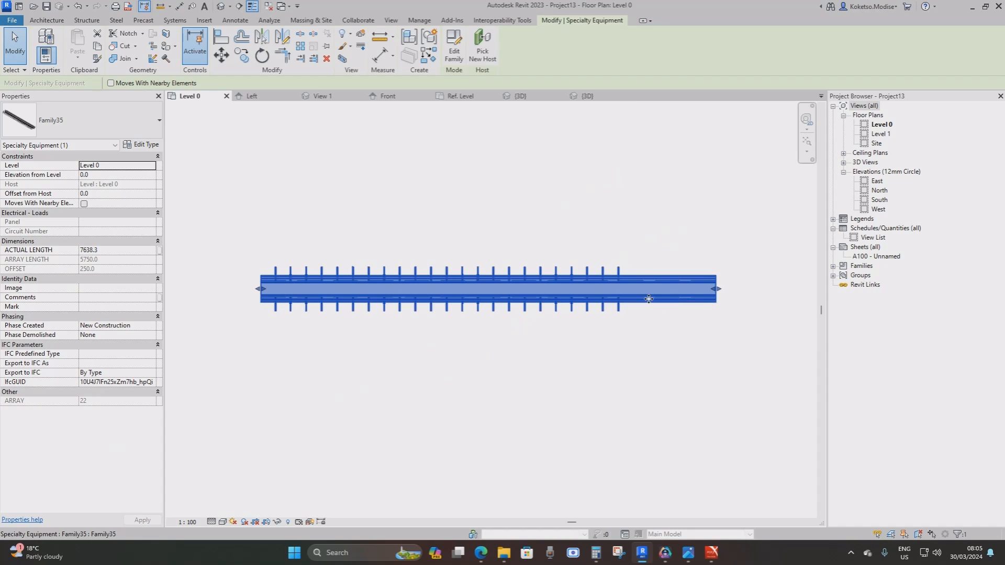
{"action": "middle_click_drag", "start_coordinate": [262, 290], "coordinate": [498, 296]}
{"action": "scroll", "coordinate": [499, 297], "scroll_direction": "down", "scroll_amount": 3}
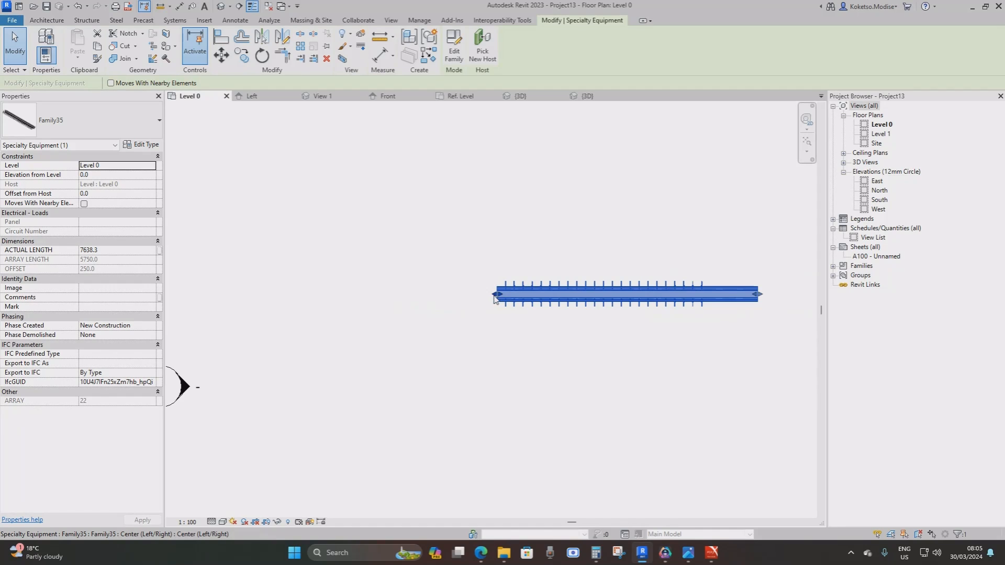
{"action": "left_click_drag", "start_coordinate": [497, 294], "coordinate": [369, 294]}
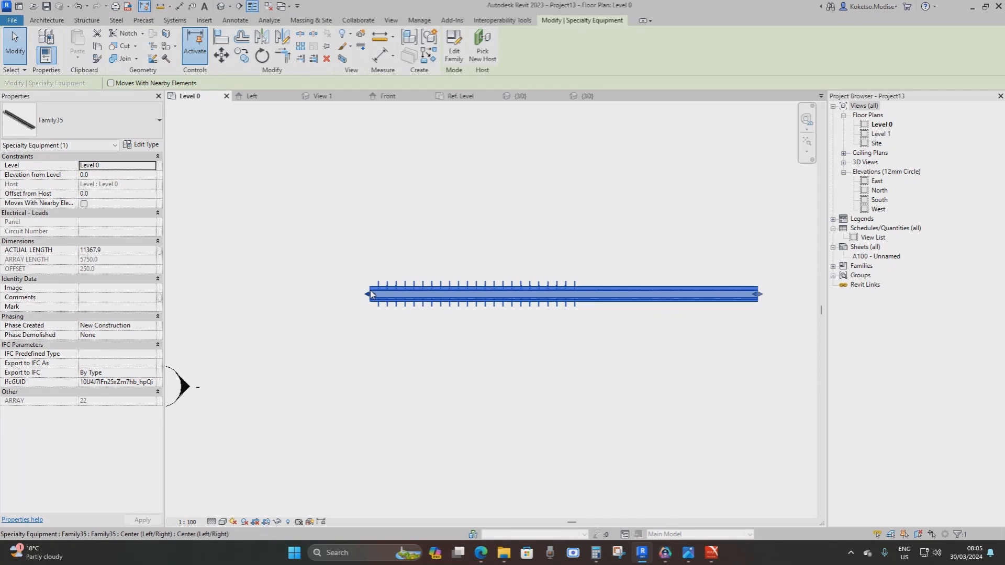
Step: Inspect how far the anchors extend along the stretched joint, and undo both stretches
{"action": "scroll", "coordinate": [780, 324], "scroll_direction": "up", "scroll_amount": 1}
{"action": "middle_click_drag", "start_coordinate": [780, 324], "coordinate": [662, 314]}
{"action": "key", "text": "Escape"}
{"action": "scroll", "coordinate": [622, 278], "scroll_direction": "up", "scroll_amount": 3}
{"action": "middle_click_drag", "start_coordinate": [344, 275], "coordinate": [420, 278]}
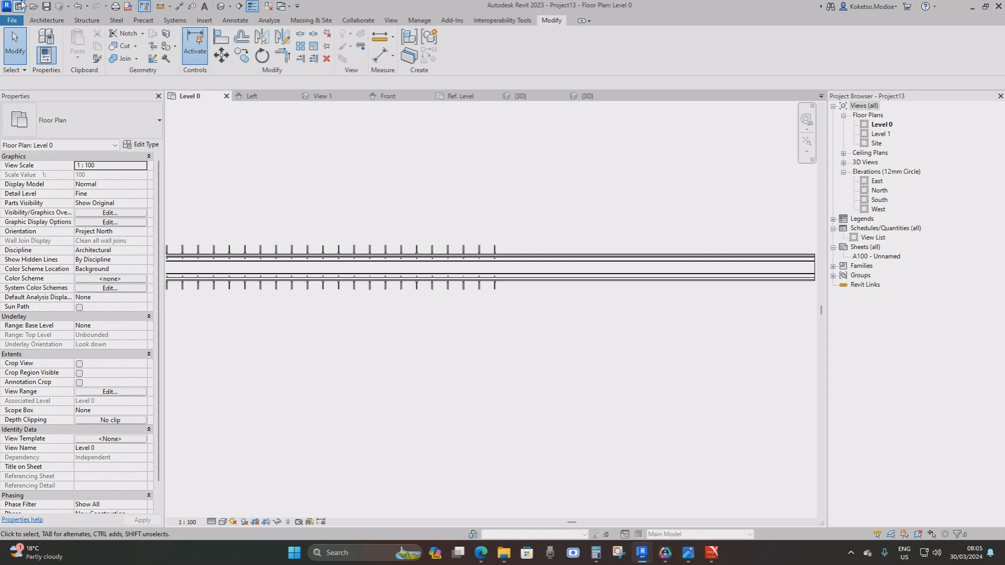
{"action": "left_click", "coordinate": [77, 6]}
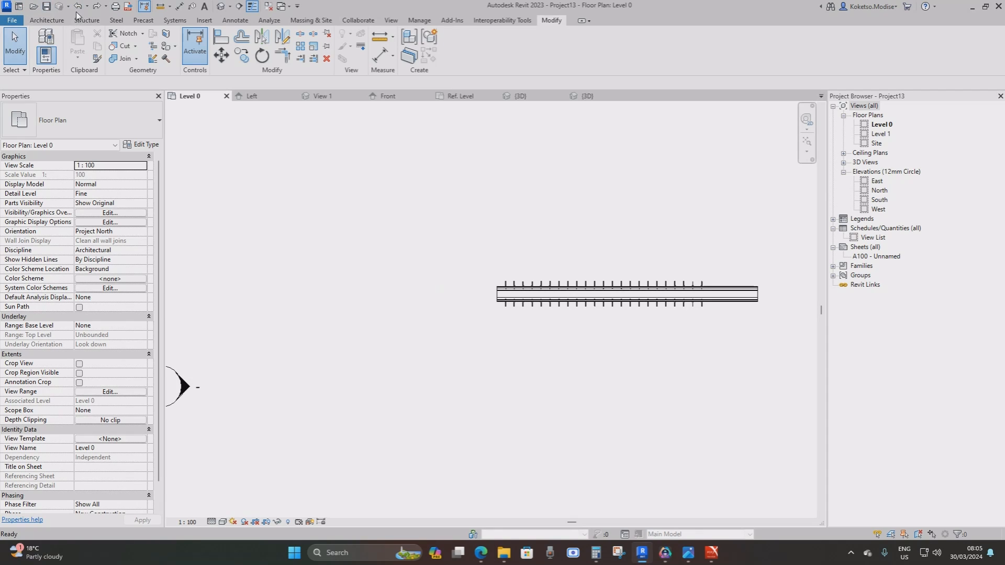
{"action": "left_click", "coordinate": [78, 7]}
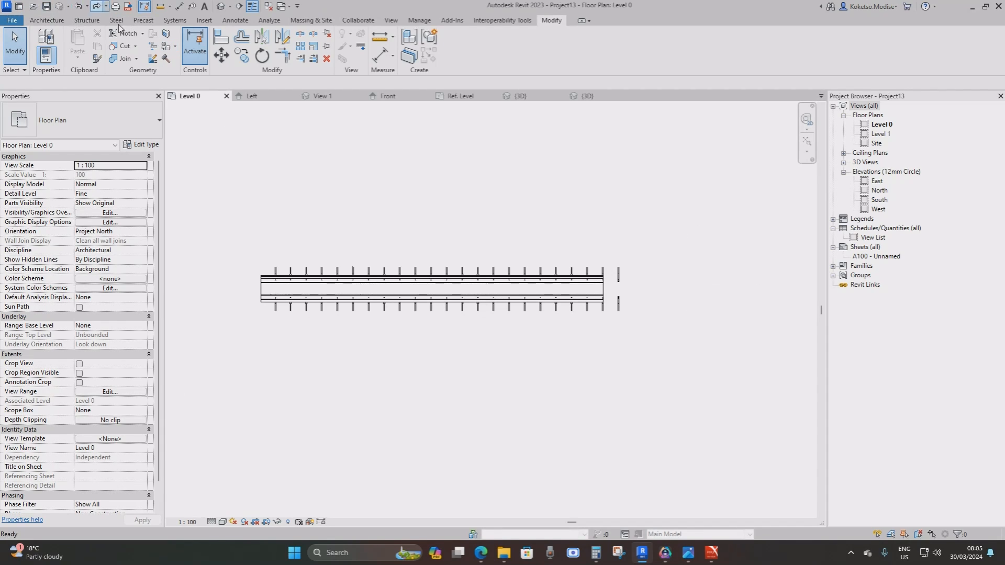
Step: Examine the joint's anchors, rails and seal from several angles in the project's 3D view
{"action": "left_click", "coordinate": [588, 96]}
{"action": "middle_click_drag", "start_coordinate": [573, 267], "coordinate": [567, 359], "text": "shift"}
{"action": "scroll", "coordinate": [563, 350], "scroll_direction": "up", "scroll_amount": 2}
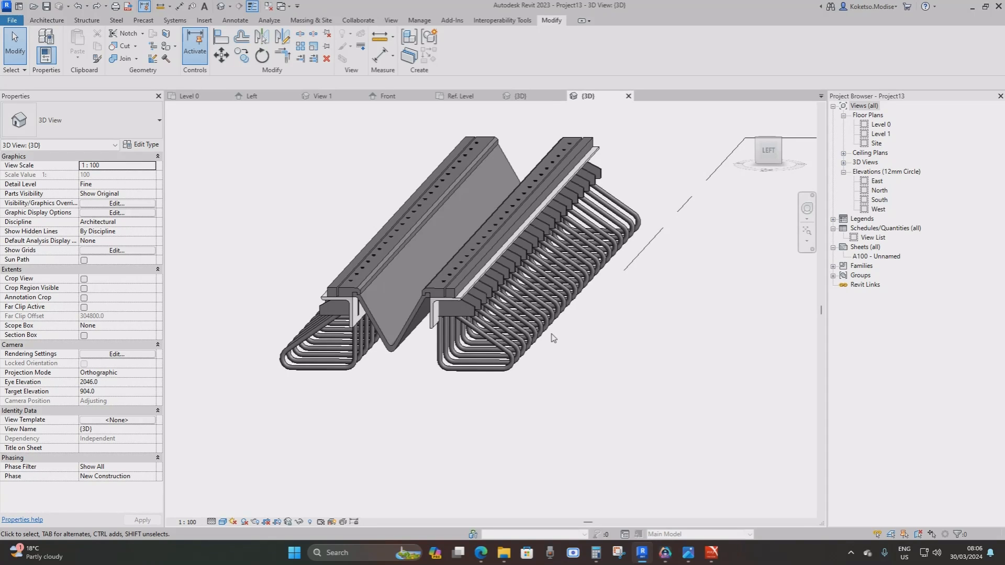
{"action": "middle_click_drag", "start_coordinate": [552, 330], "coordinate": [502, 402], "text": "shift"}
{"action": "scroll", "coordinate": [569, 383], "scroll_direction": "up", "scroll_amount": 2}
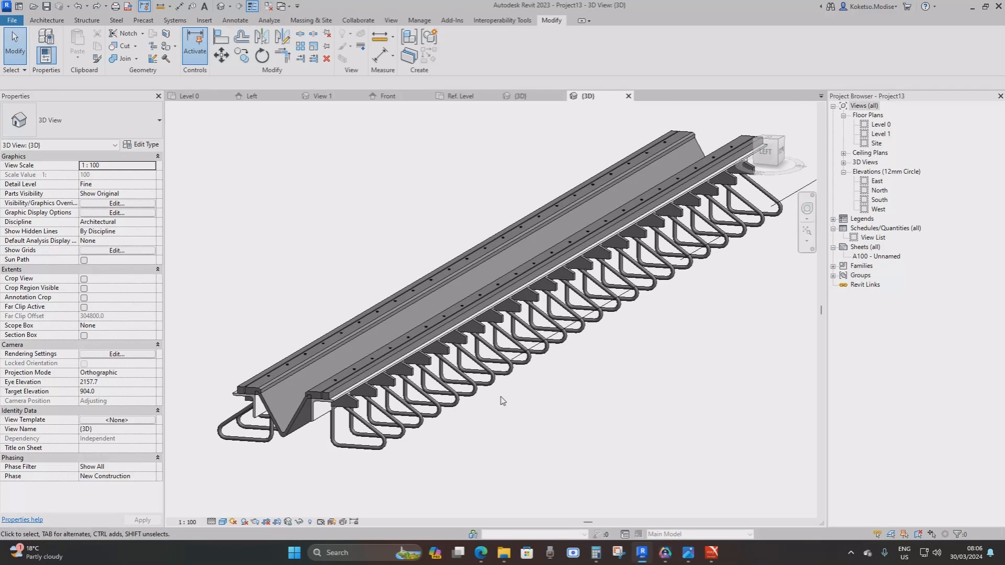
{"action": "scroll", "coordinate": [502, 401], "scroll_direction": "down", "scroll_amount": 3}
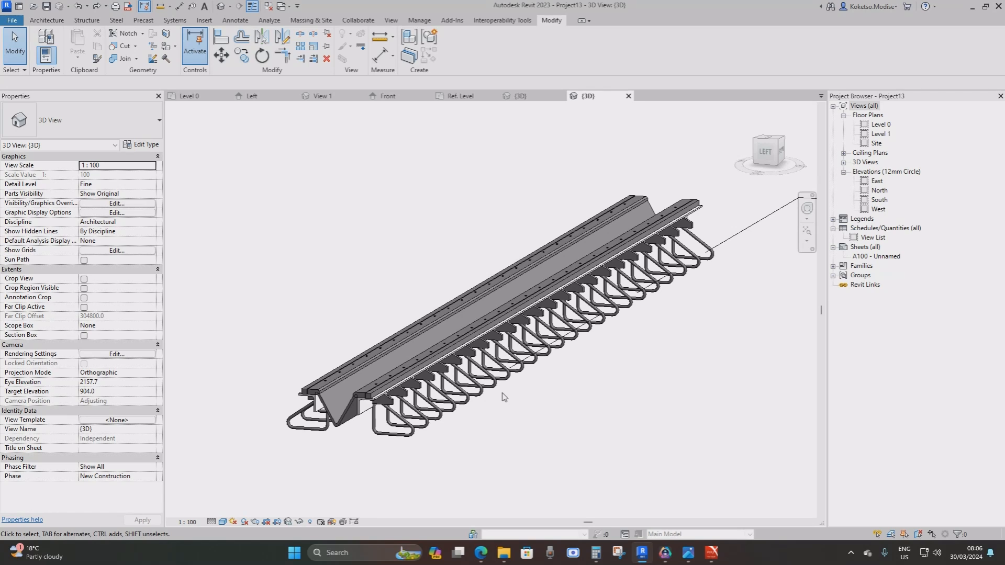
{"action": "middle_click_drag", "start_coordinate": [503, 396], "coordinate": [345, 444], "text": "shift"}
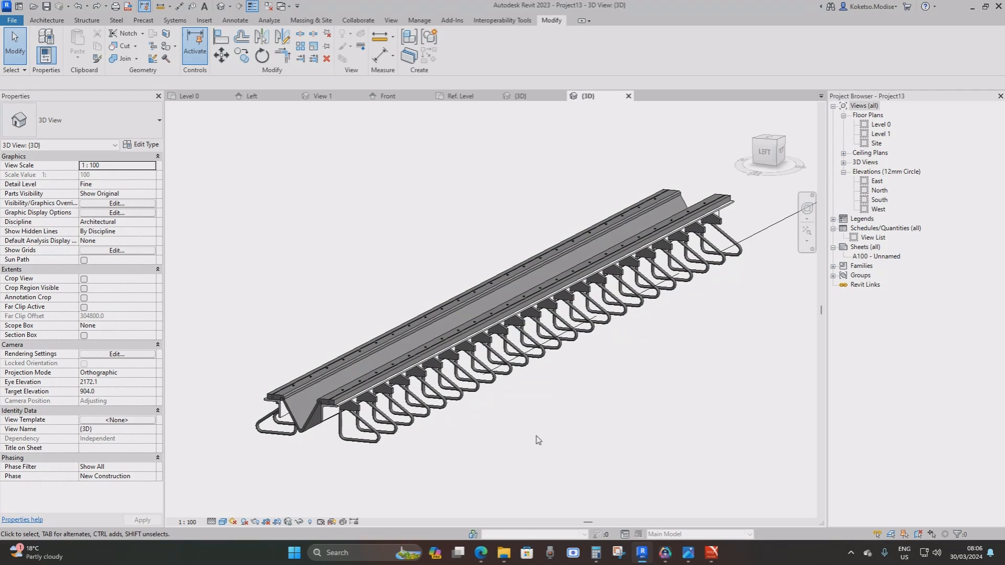
{"action": "left_click", "coordinate": [482, 552]}
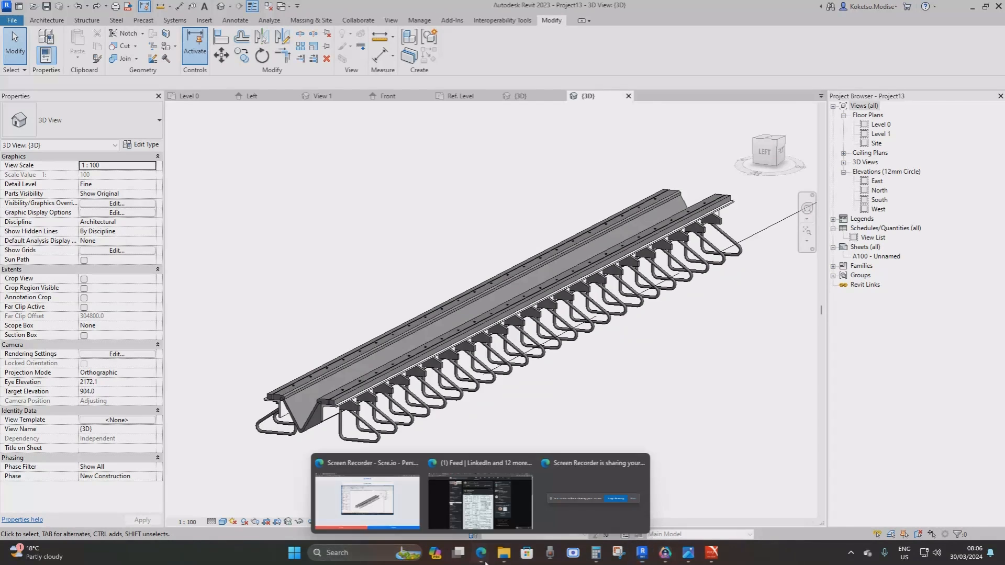